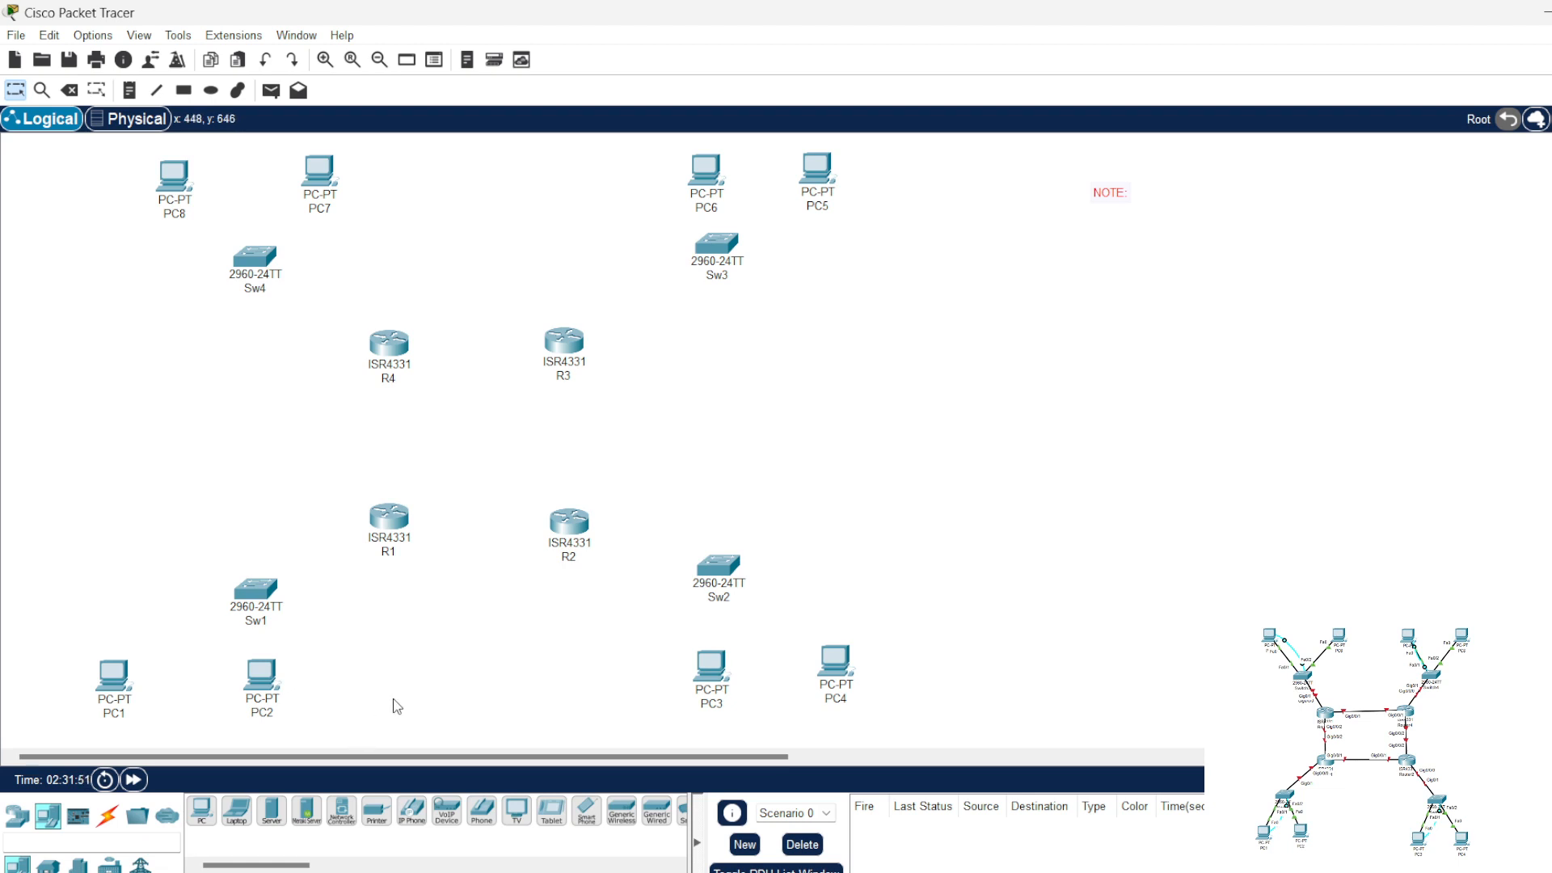
Step: Connect PC1's FastEthernet0 to Sw1's FastEthernet0/1 with a copper straight-through cable
{"action": "left_click", "coordinate": [108, 815]}
{"action": "left_click", "coordinate": [269, 812]}
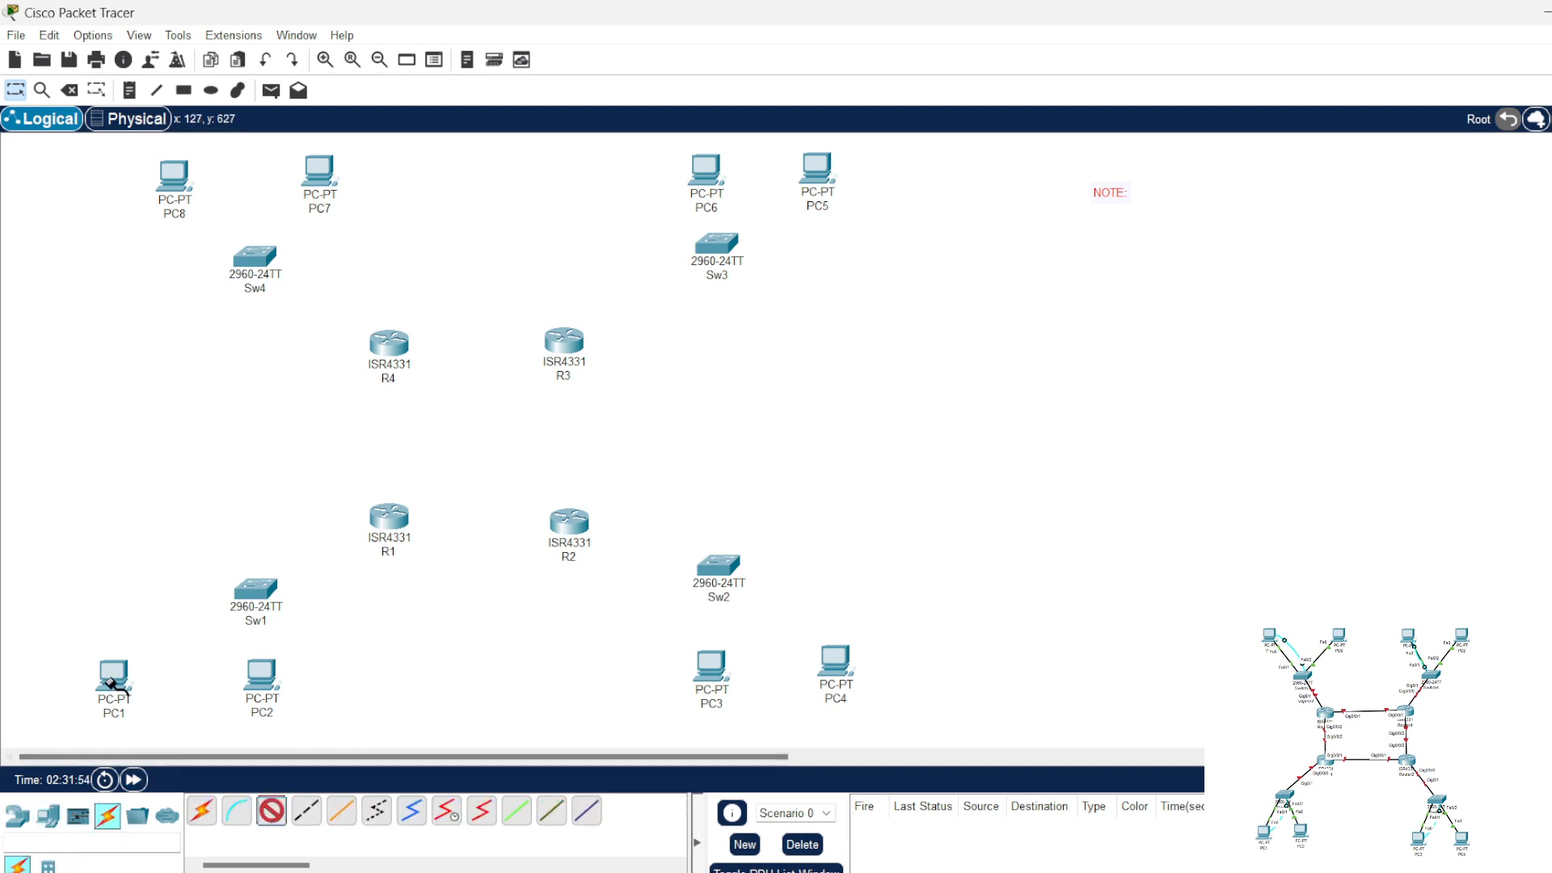
{"action": "left_click", "coordinate": [113, 677]}
{"action": "left_click", "coordinate": [173, 754]}
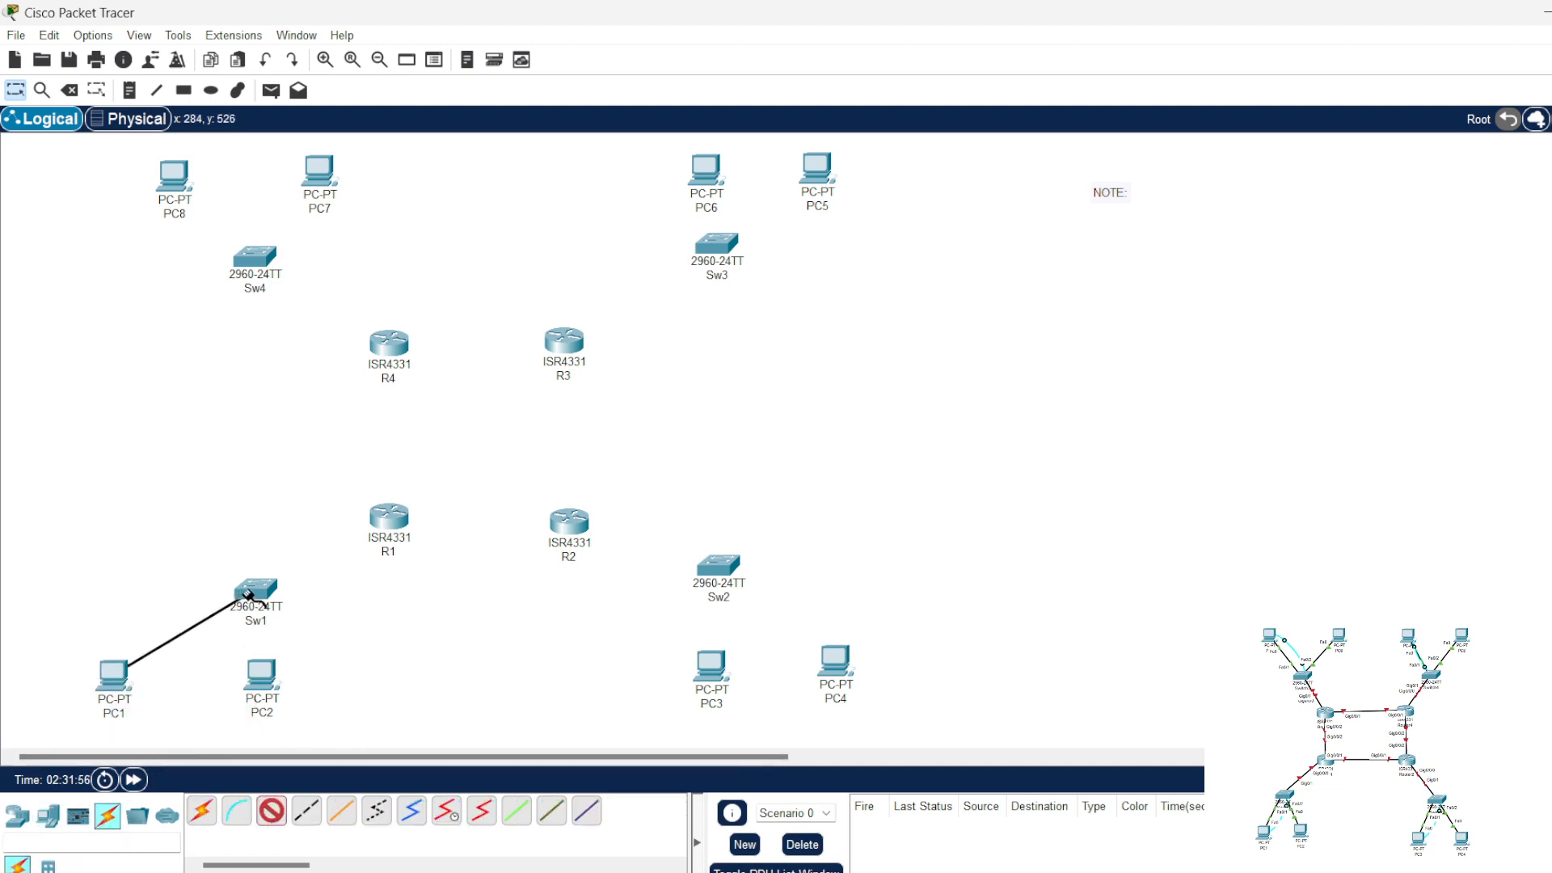
{"action": "left_click", "coordinate": [256, 592]}
{"action": "left_click", "coordinate": [355, 55]}
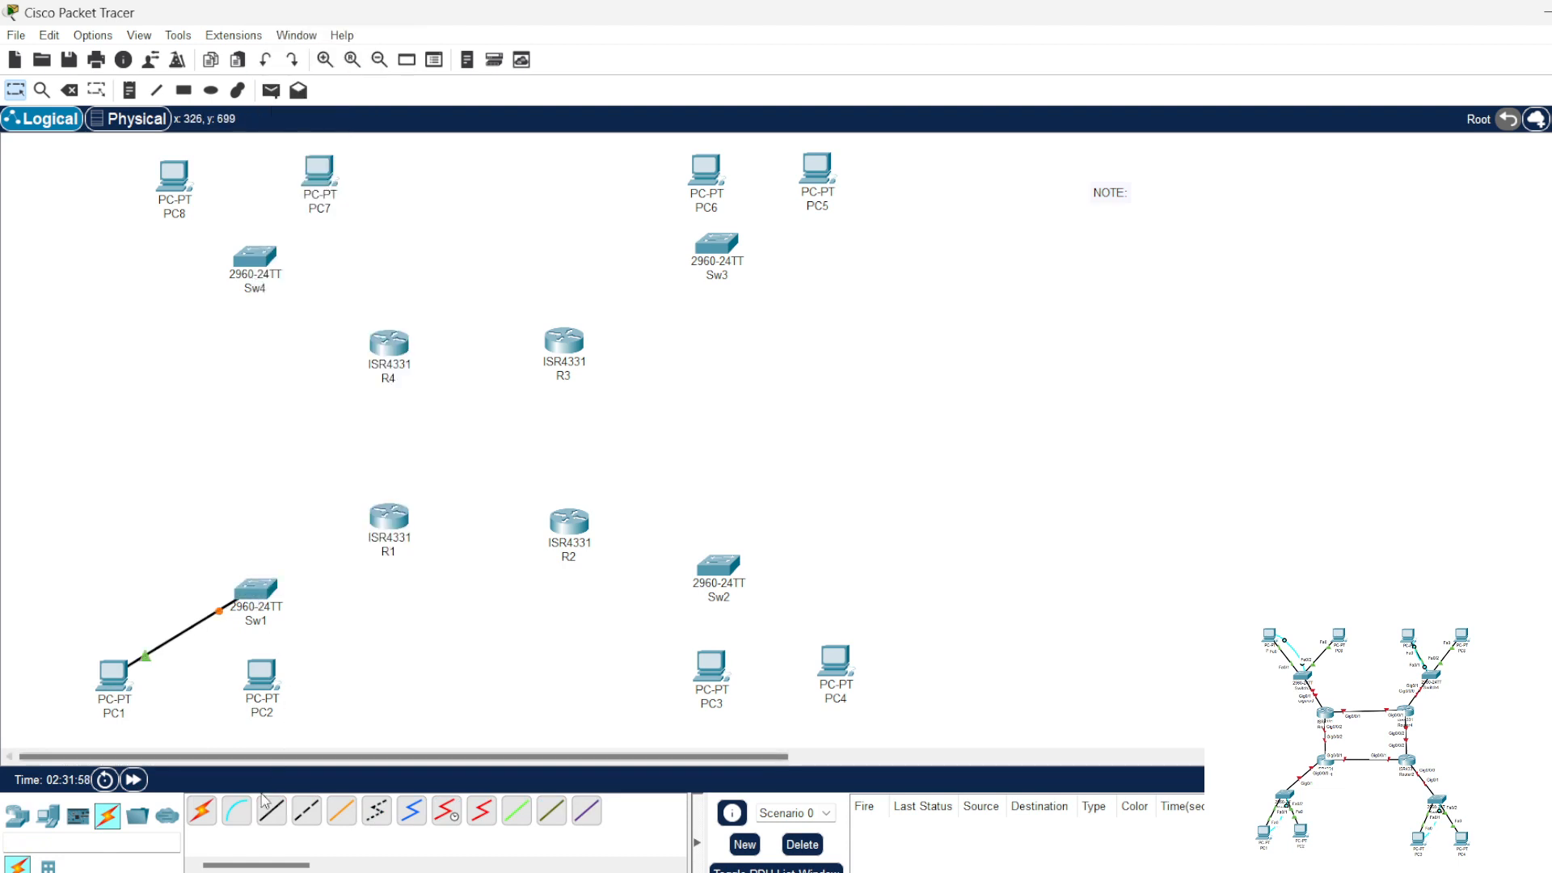
Step: Connect PC2's FastEthernet0 to Sw1's FastEthernet0/2 with a straight-through cable and nudge PC2 slightly down
{"action": "left_click", "coordinate": [261, 682]}
{"action": "left_click", "coordinate": [299, 759]}
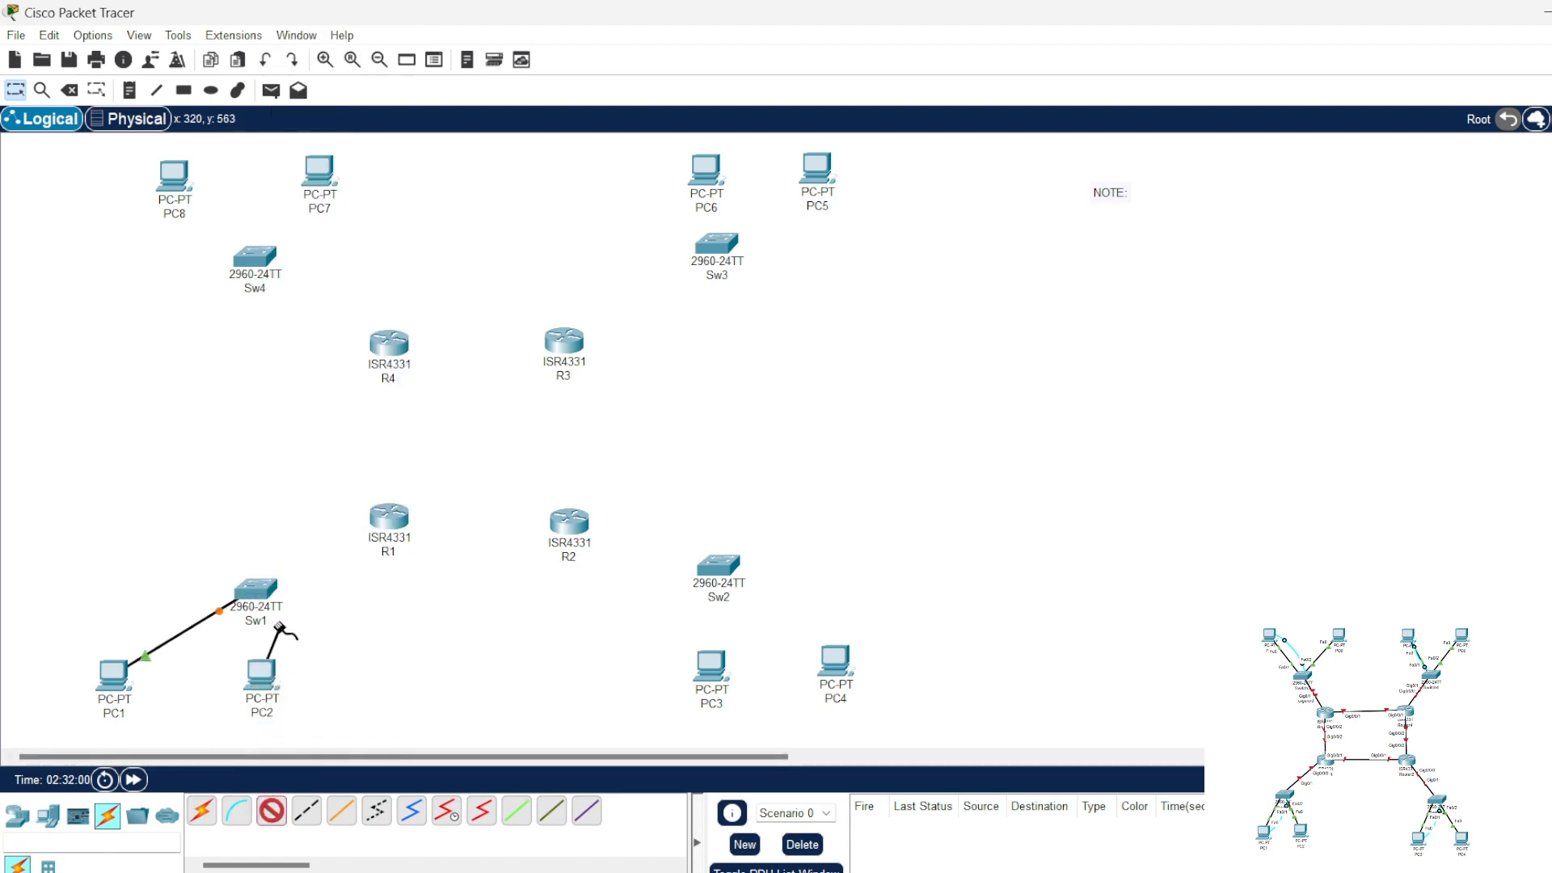
{"action": "left_click", "coordinate": [256, 592]}
{"action": "left_click", "coordinate": [356, 145]}
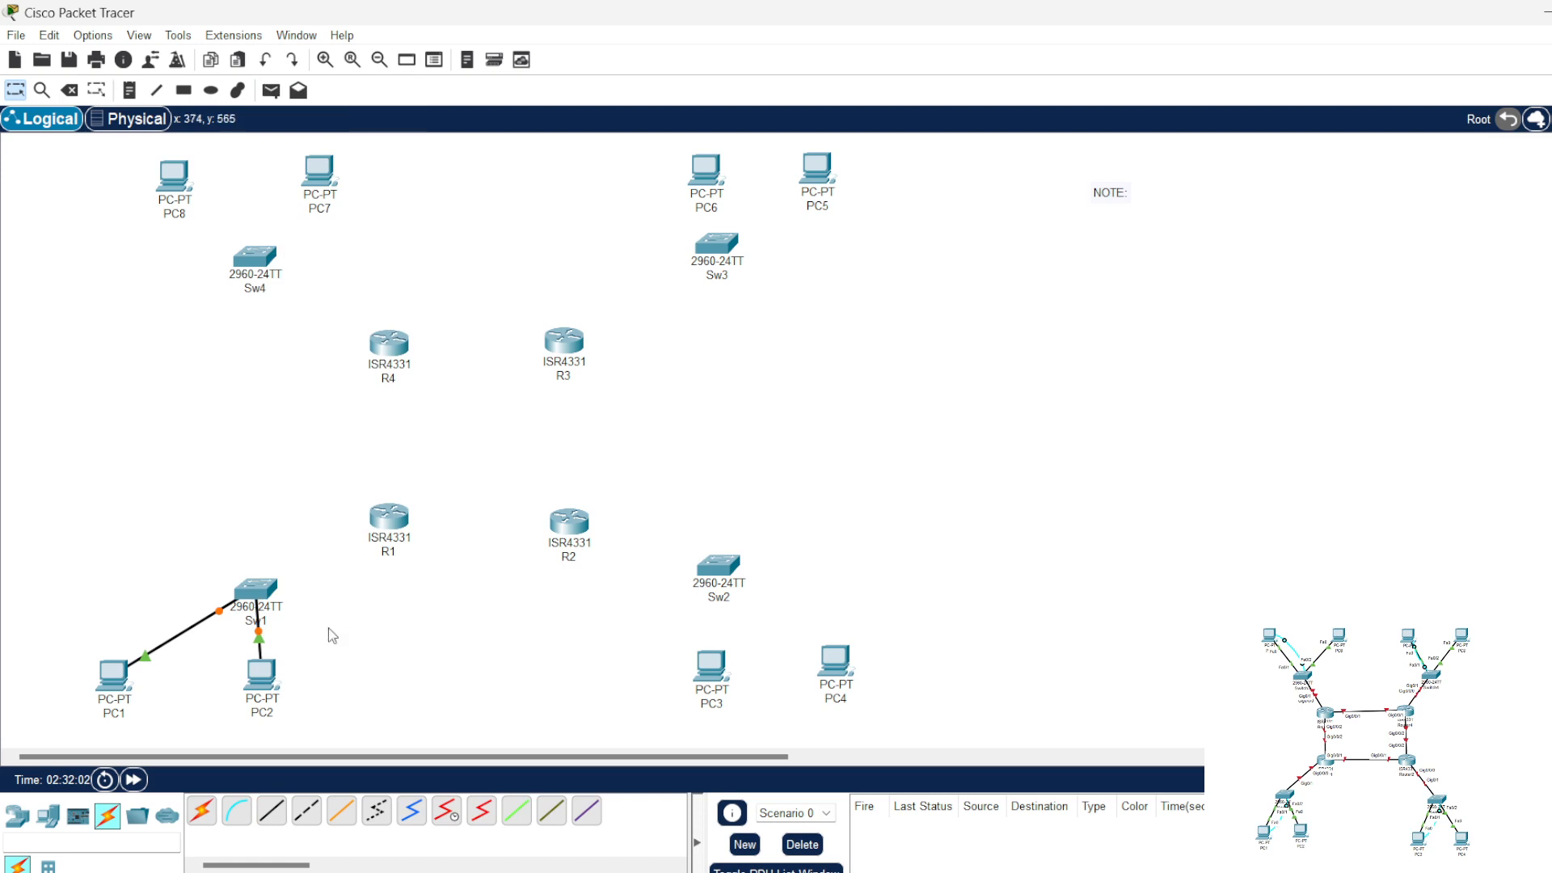
{"action": "left_click_drag", "start_coordinate": [261, 678], "coordinate": [265, 685]}
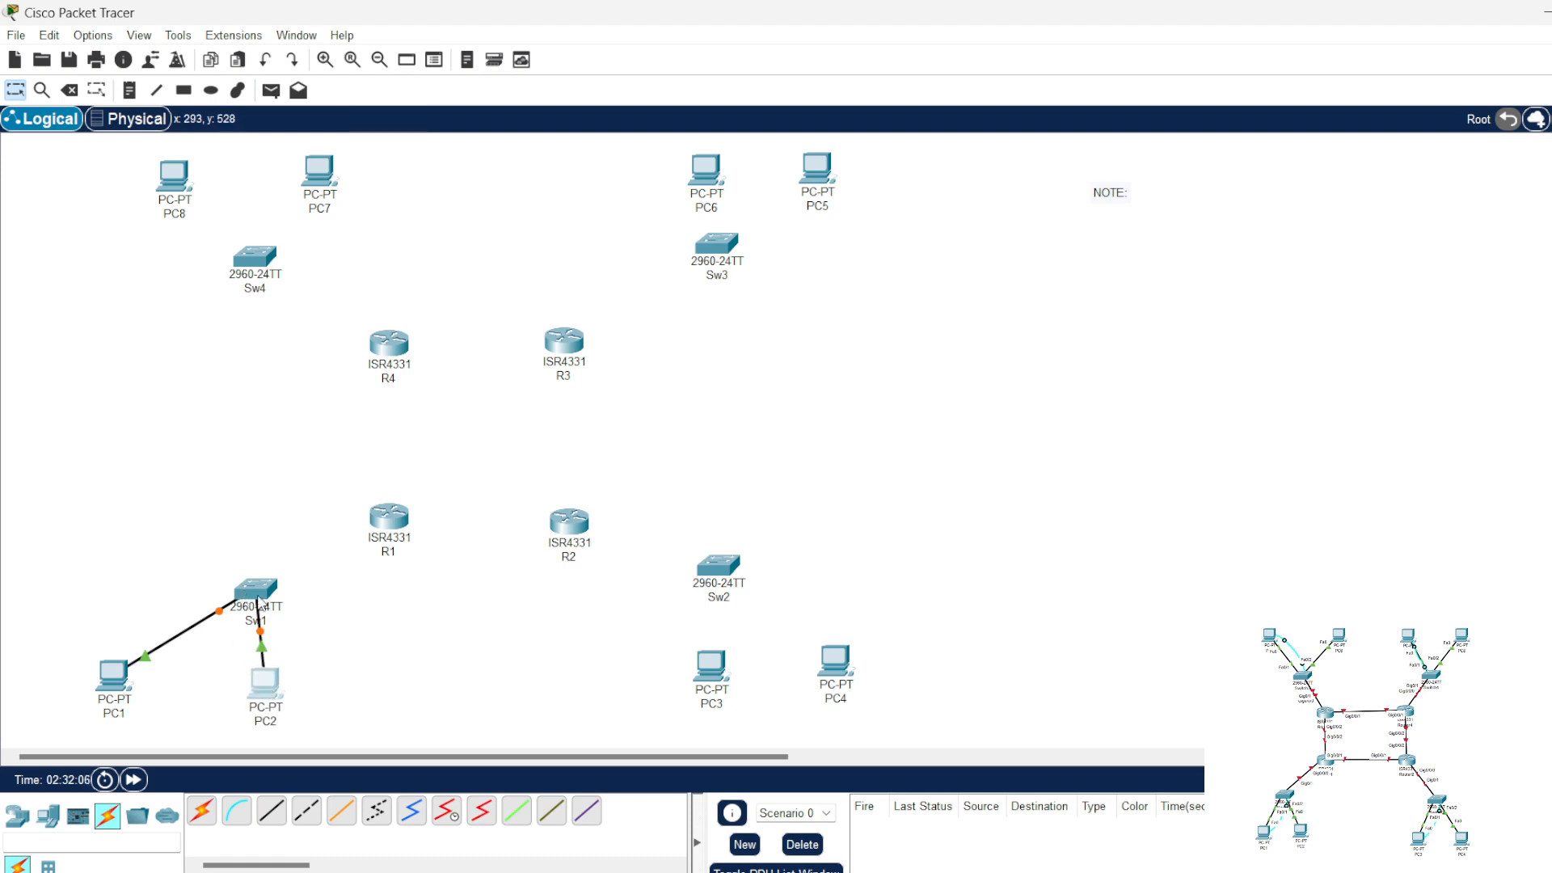
Step: Connect Sw1's GigabitEthernet0/1 to R1's GigabitEthernet0/0/0 with a straight-through cable and shift PC2 a little further from PC1
{"action": "left_click", "coordinate": [276, 820]}
{"action": "left_click", "coordinate": [256, 592]}
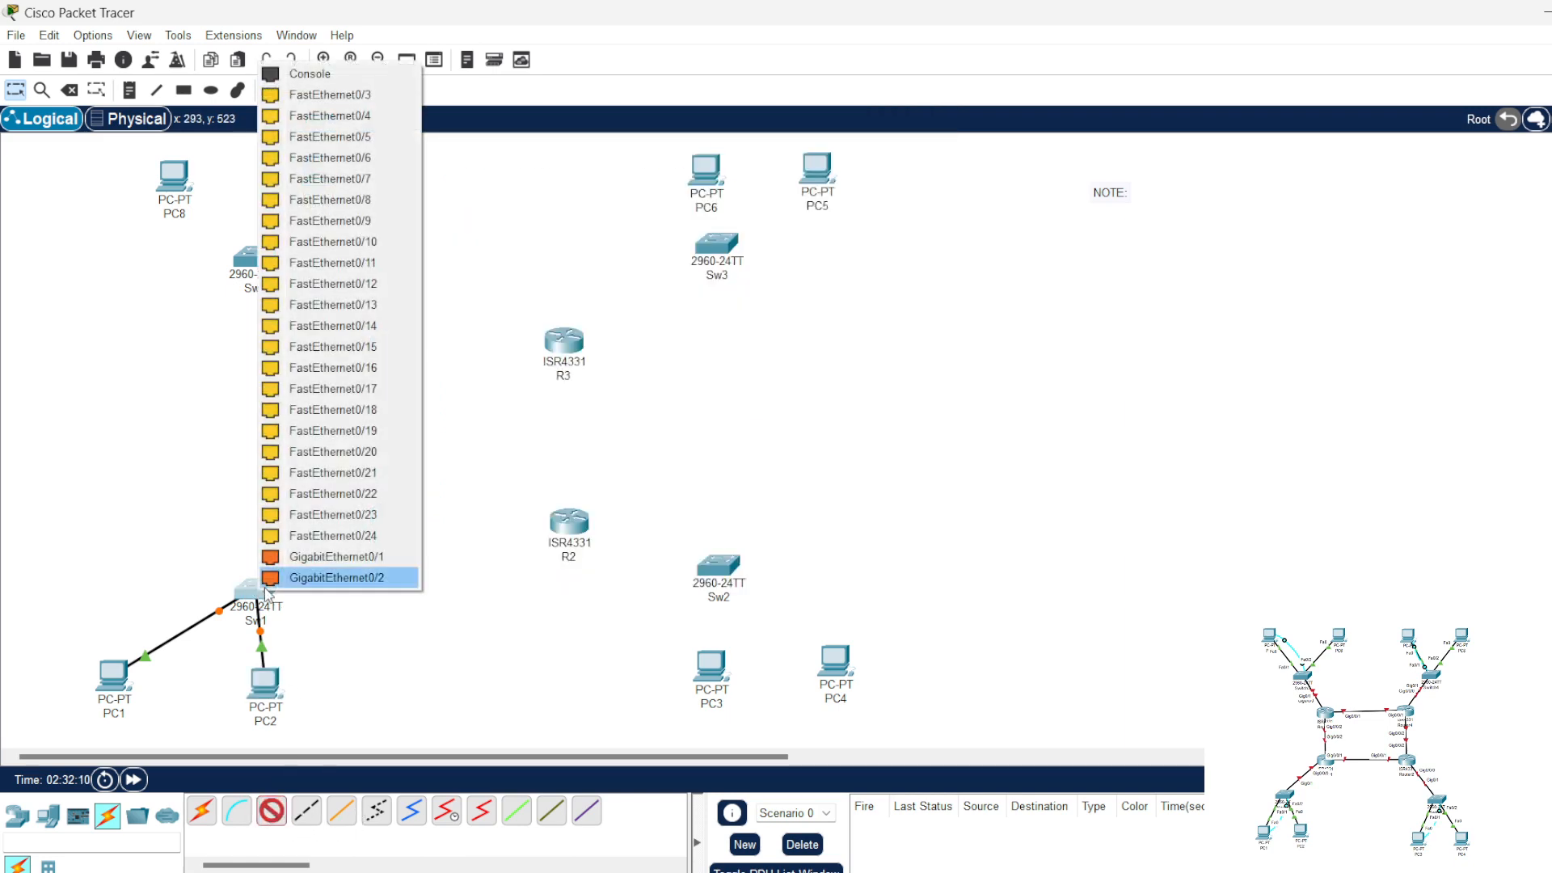
{"action": "left_click", "coordinate": [323, 557]}
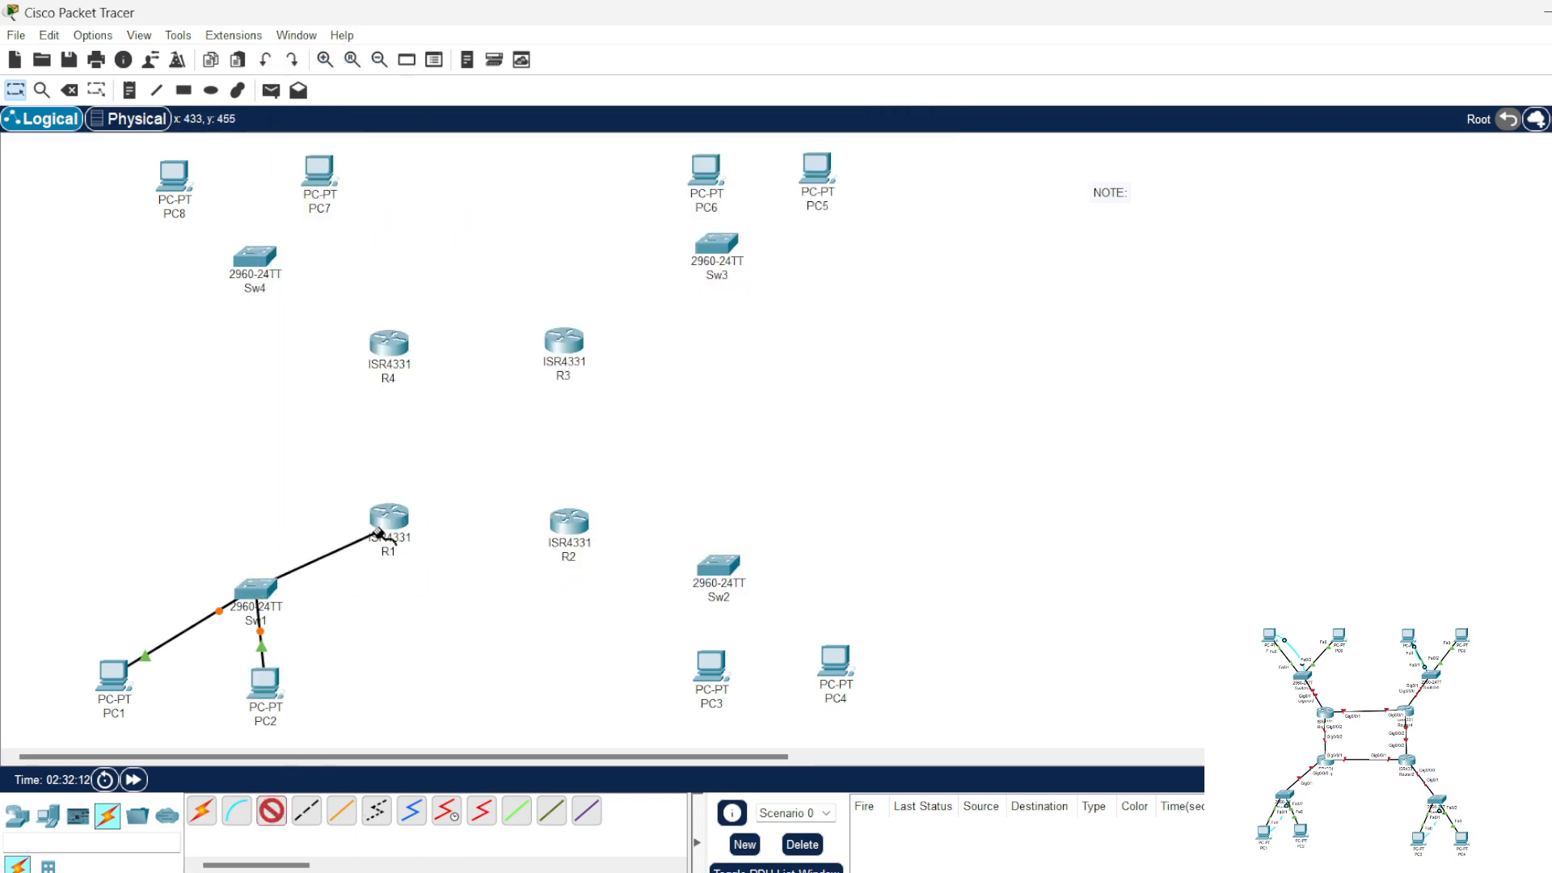
{"action": "left_click", "coordinate": [388, 521]}
{"action": "left_click", "coordinate": [458, 598]}
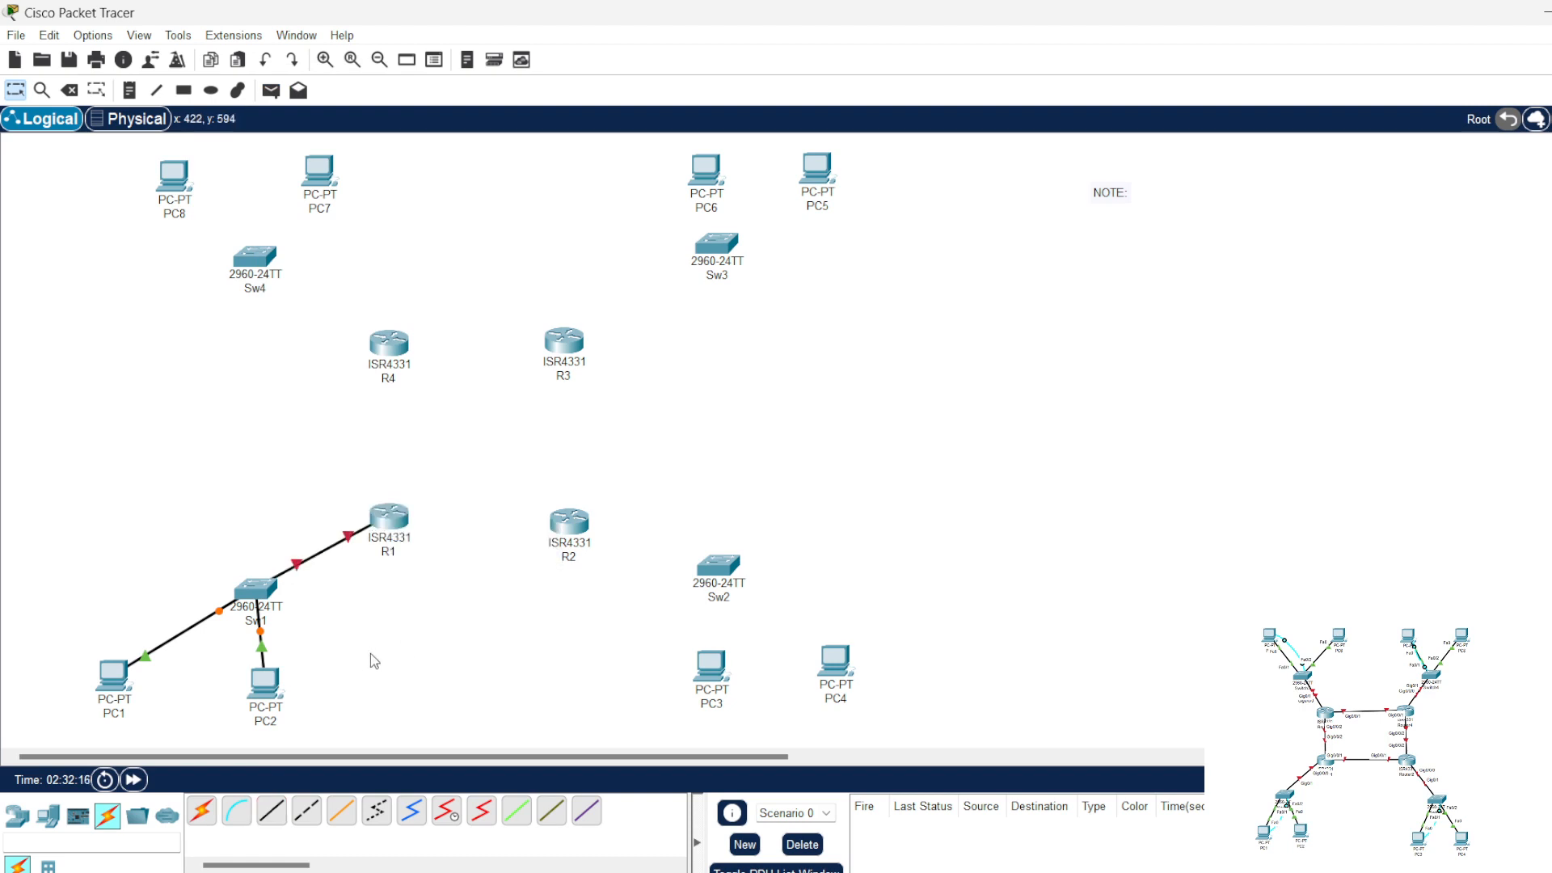
{"action": "left_click_drag", "start_coordinate": [263, 688], "coordinate": [294, 685]}
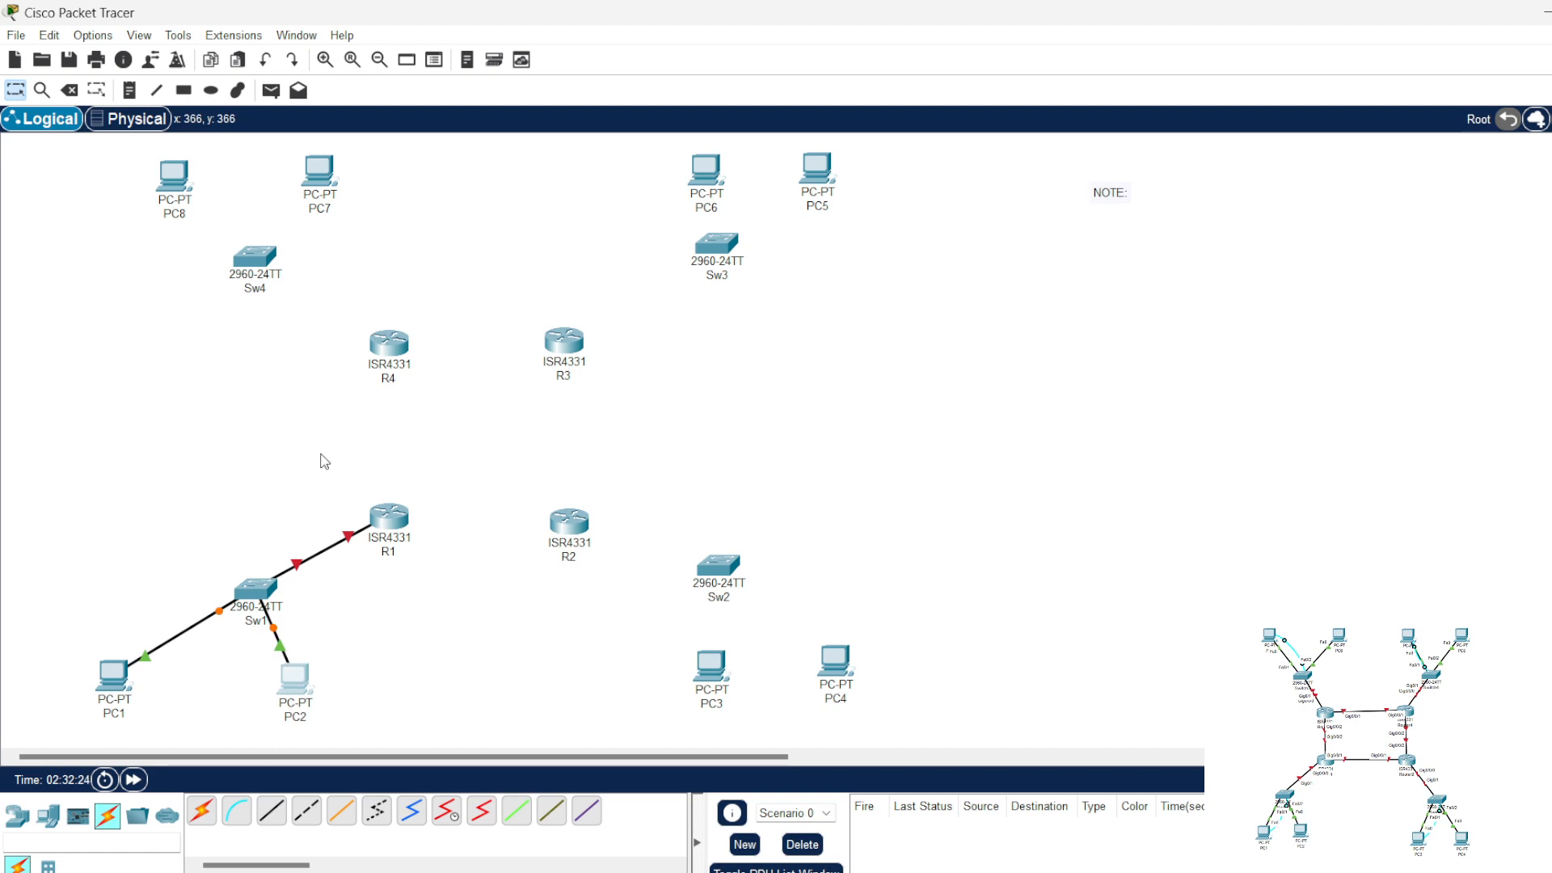
Step: Turn on the preference to always show port labels in the logical workspace
{"action": "left_click", "coordinate": [93, 34]}
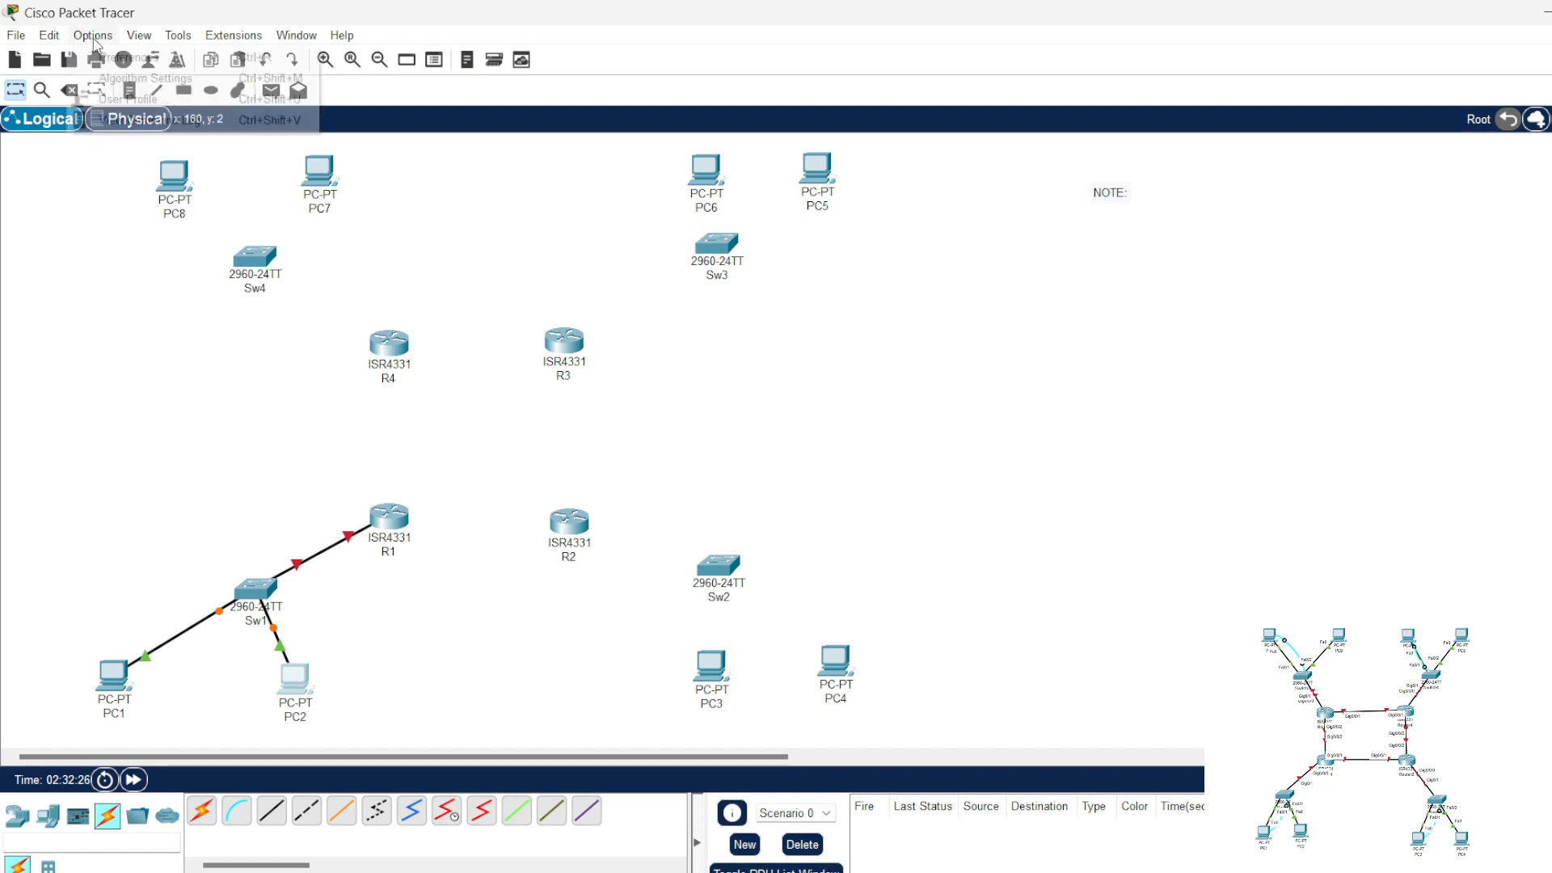
{"action": "left_click", "coordinate": [121, 52]}
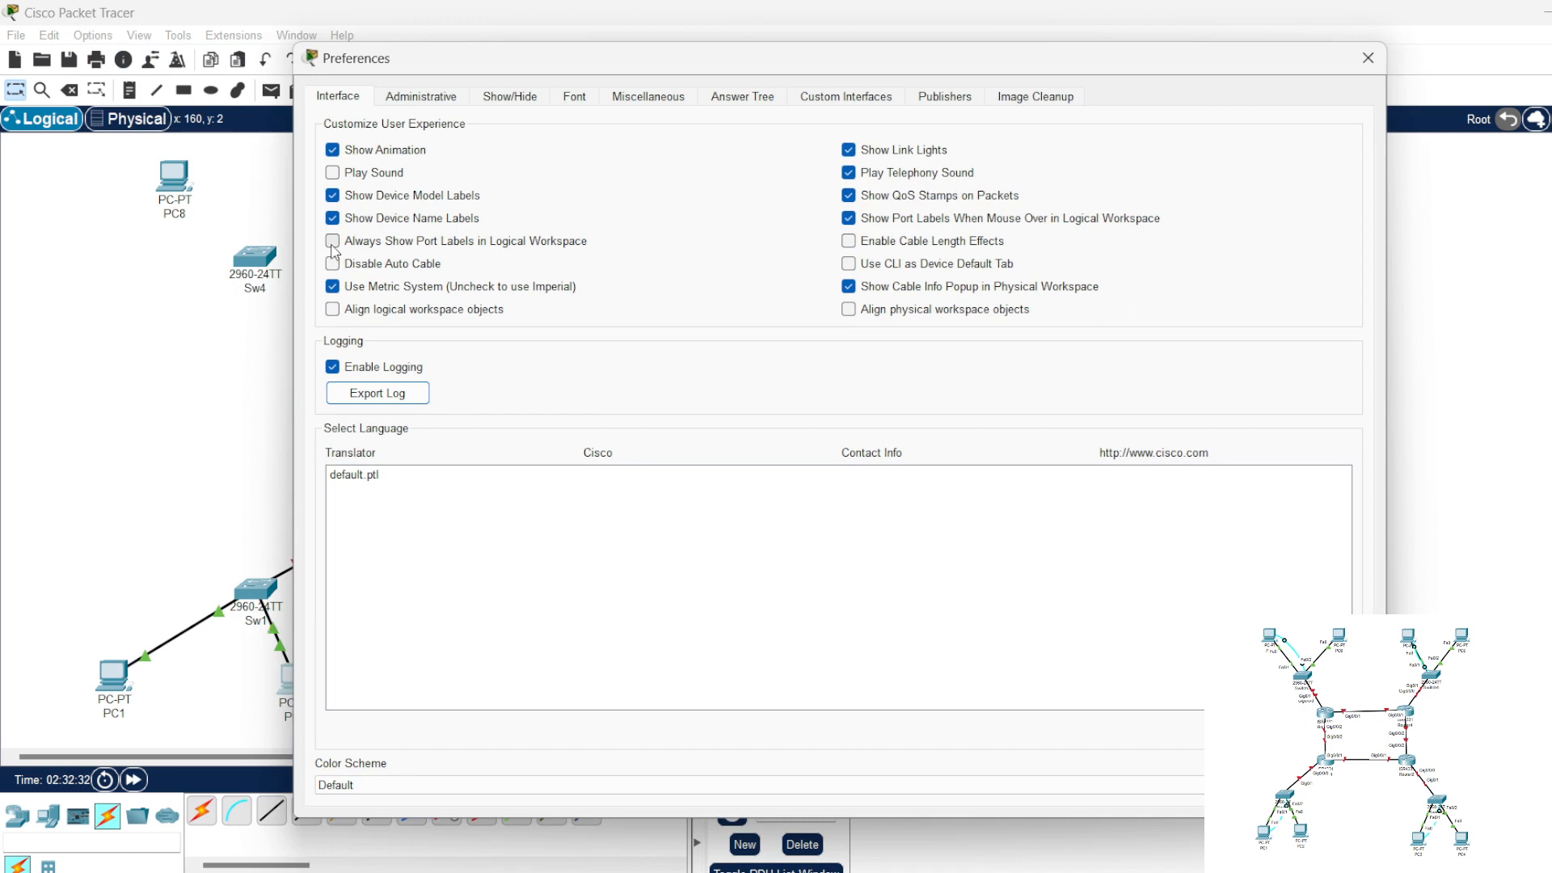
{"action": "left_click", "coordinate": [332, 241]}
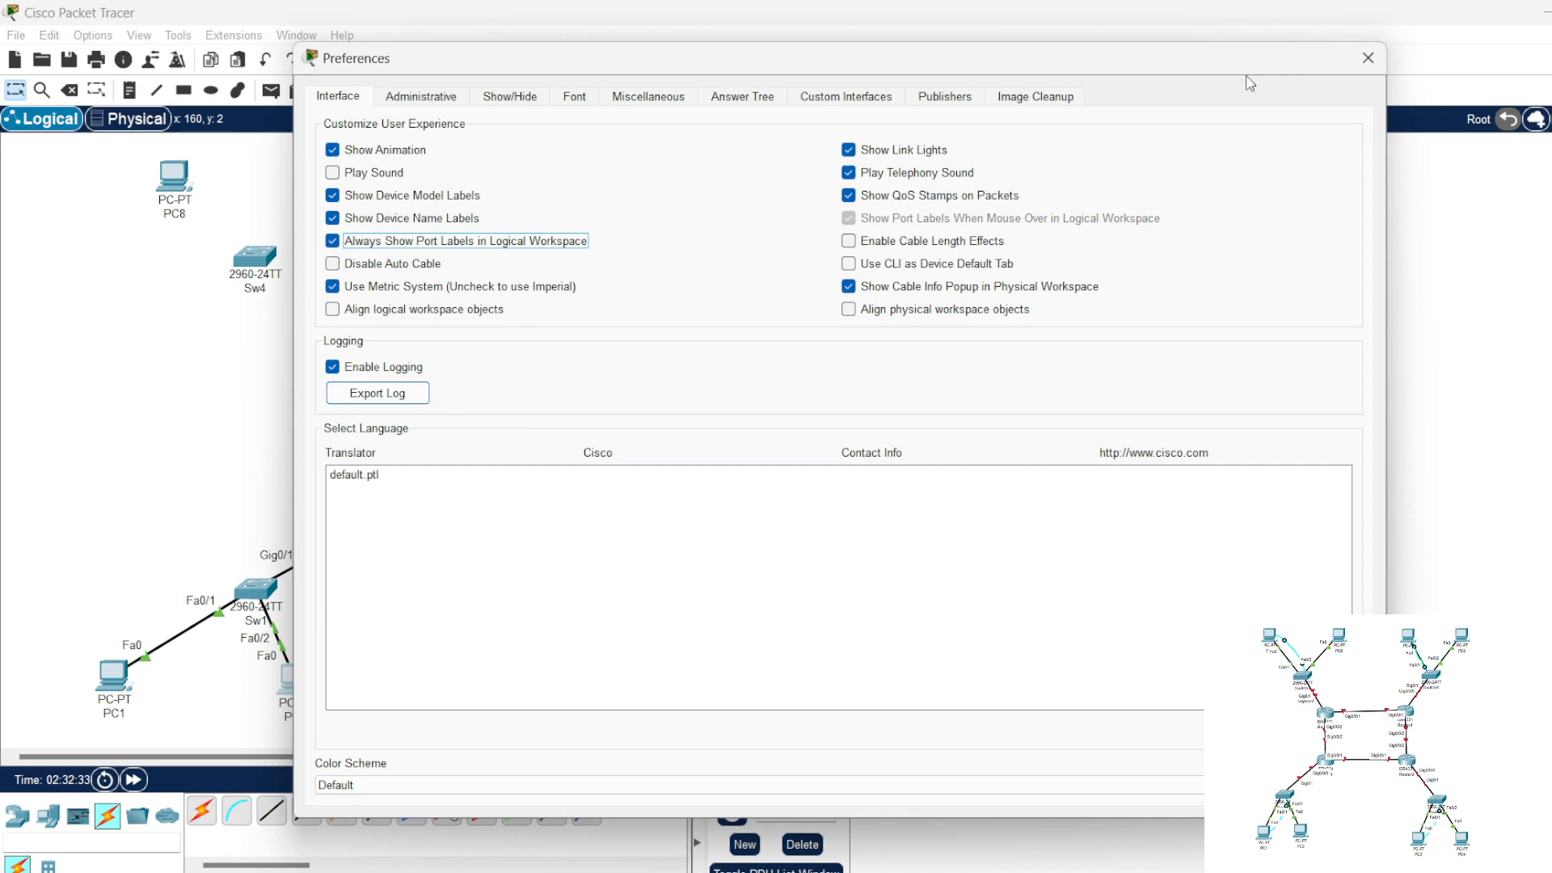
{"action": "left_click", "coordinate": [1367, 58]}
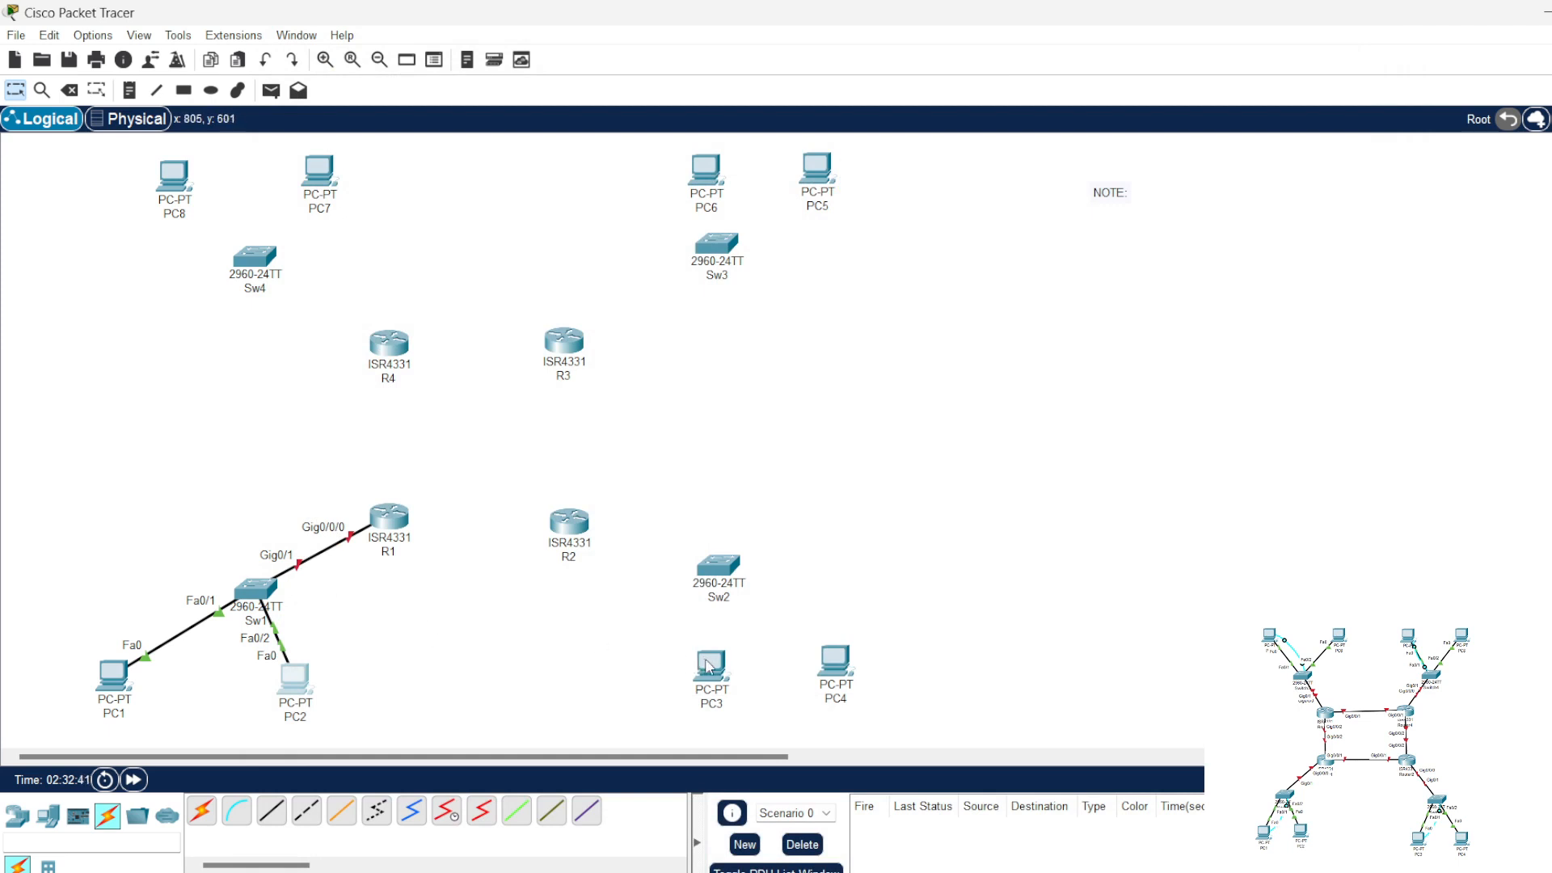
Step: Spread PC3 and PC4 slightly apart and nudge R2 up to line up with R1
{"action": "left_click_drag", "start_coordinate": [708, 667], "coordinate": [692, 667]}
{"action": "left_click_drag", "start_coordinate": [845, 669], "coordinate": [863, 669]}
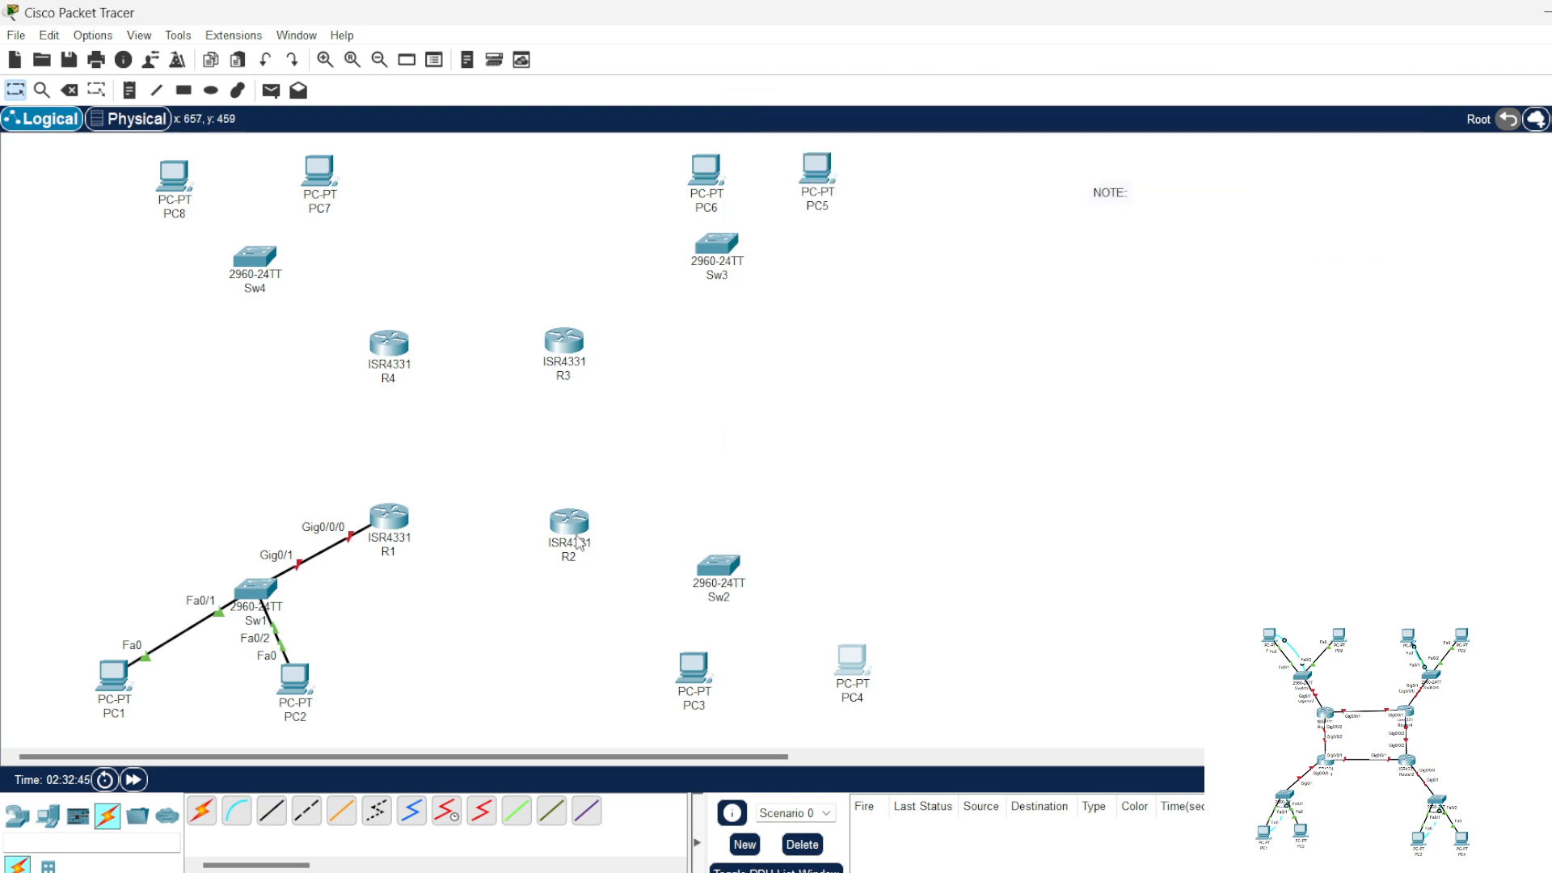
{"action": "left_click_drag", "start_coordinate": [569, 527], "coordinate": [567, 518]}
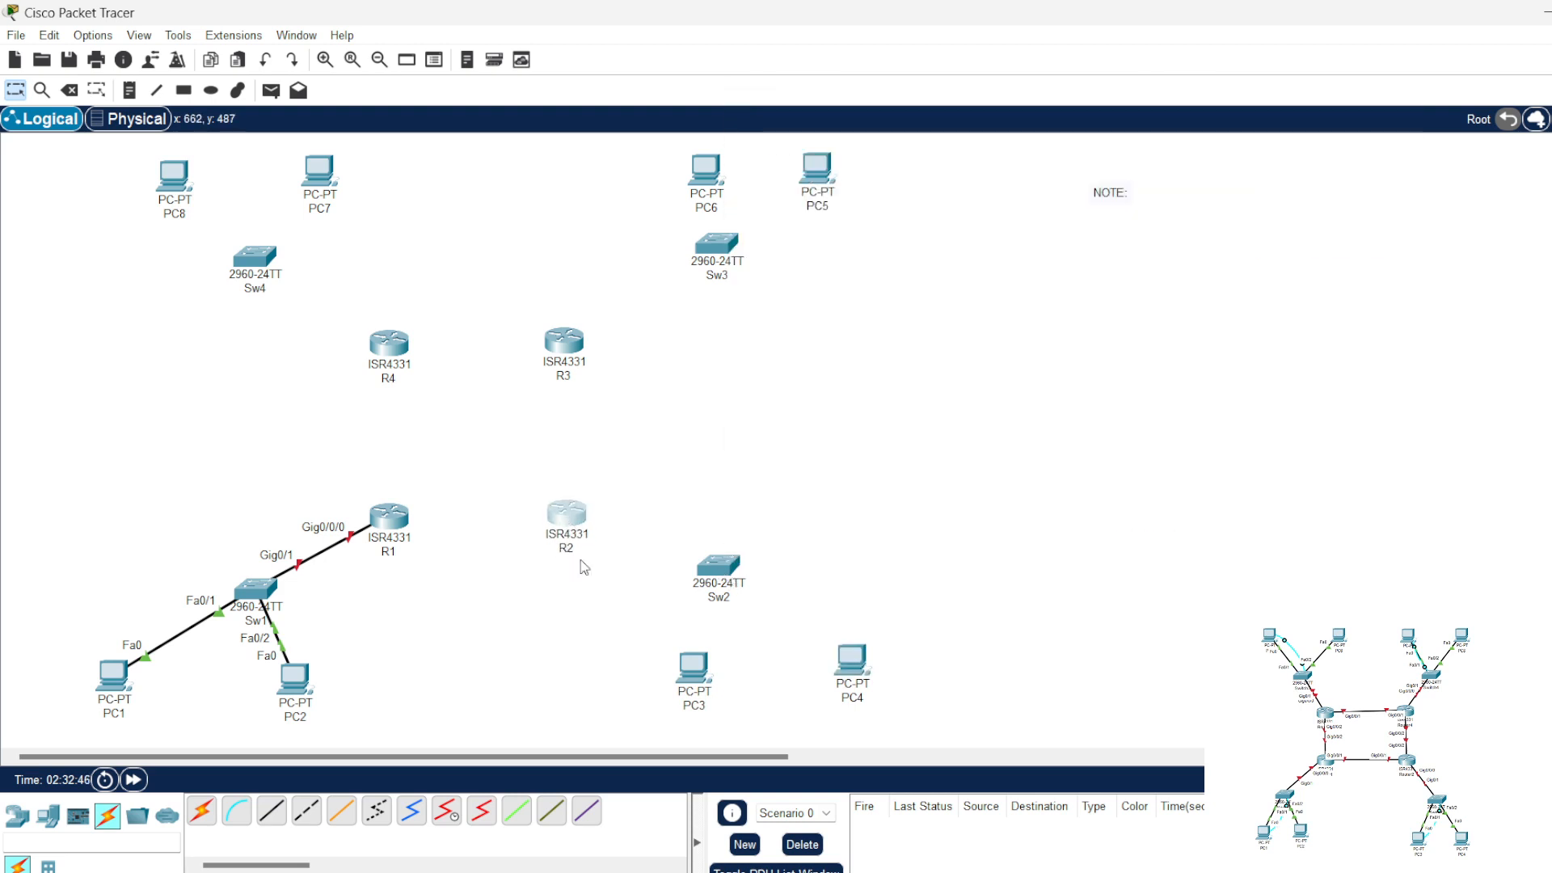
Step: Connect PC3's FastEthernet0 to Sw2's FastEthernet0/1 with a straight-through cable
{"action": "left_click", "coordinate": [271, 810]}
{"action": "left_click", "coordinate": [694, 670]}
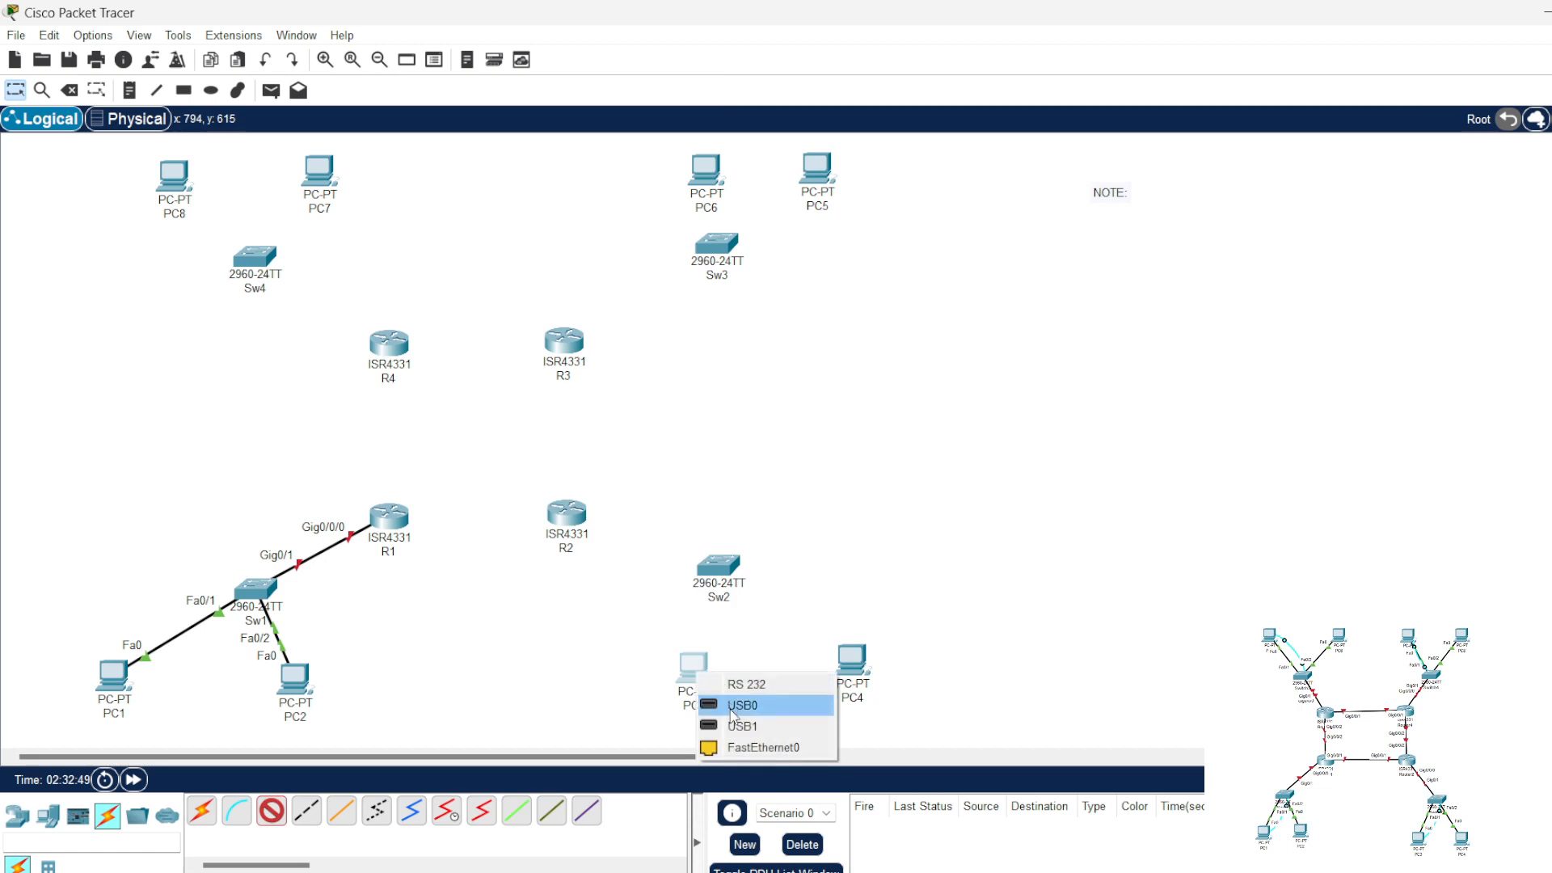
{"action": "left_click", "coordinate": [739, 701]}
{"action": "left_click", "coordinate": [715, 565]}
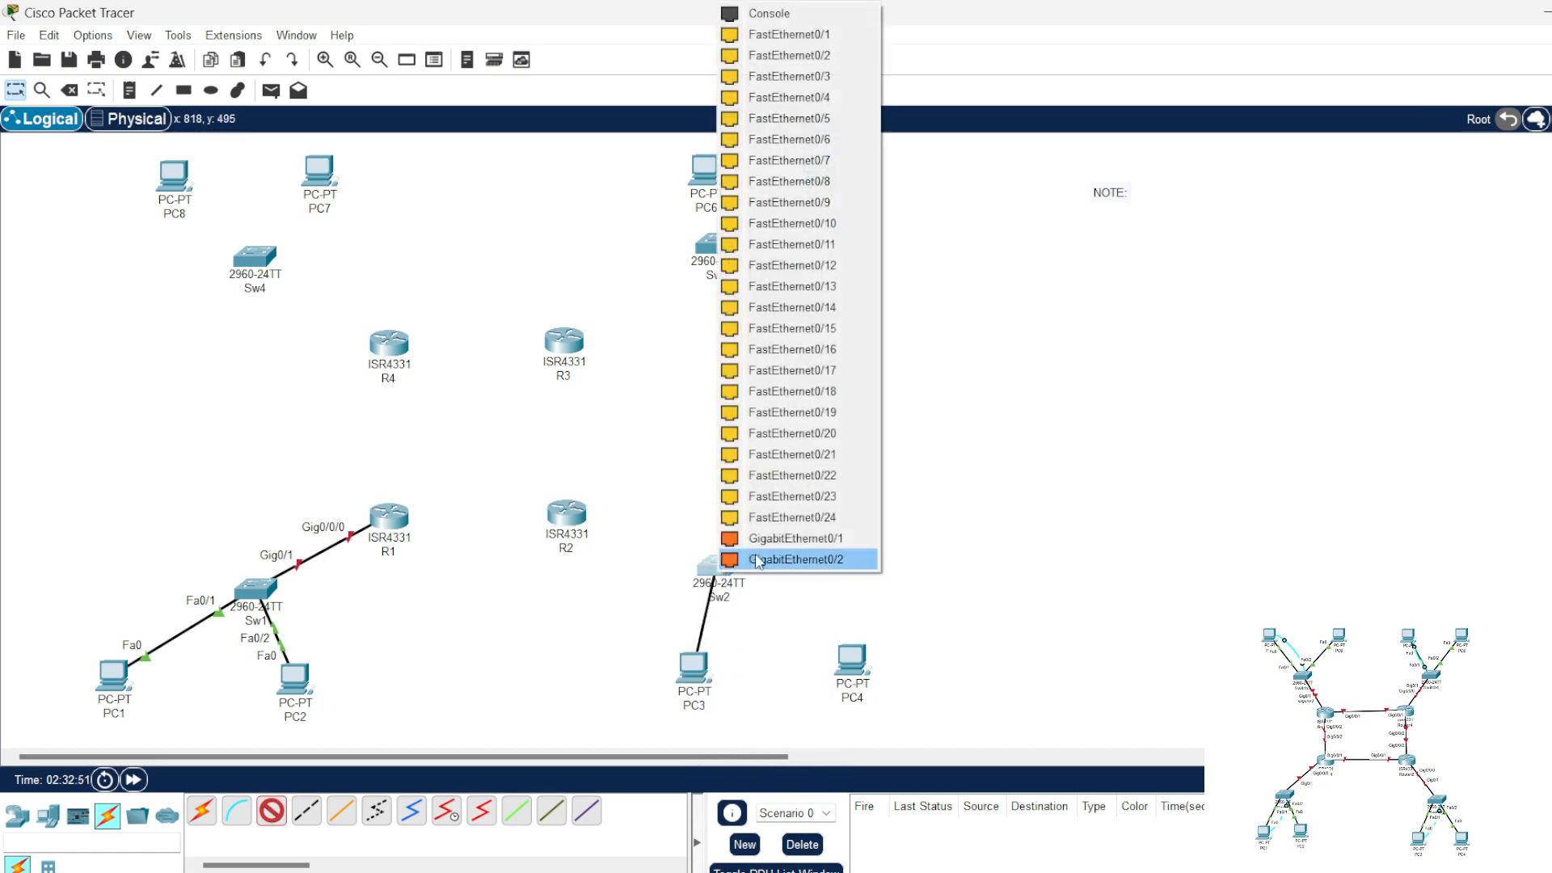
{"action": "left_click", "coordinate": [792, 37]}
Step: Connect PC4's FastEthernet0 to Sw2's FastEthernet0/2 with a straight-through cable
{"action": "left_click", "coordinate": [275, 812]}
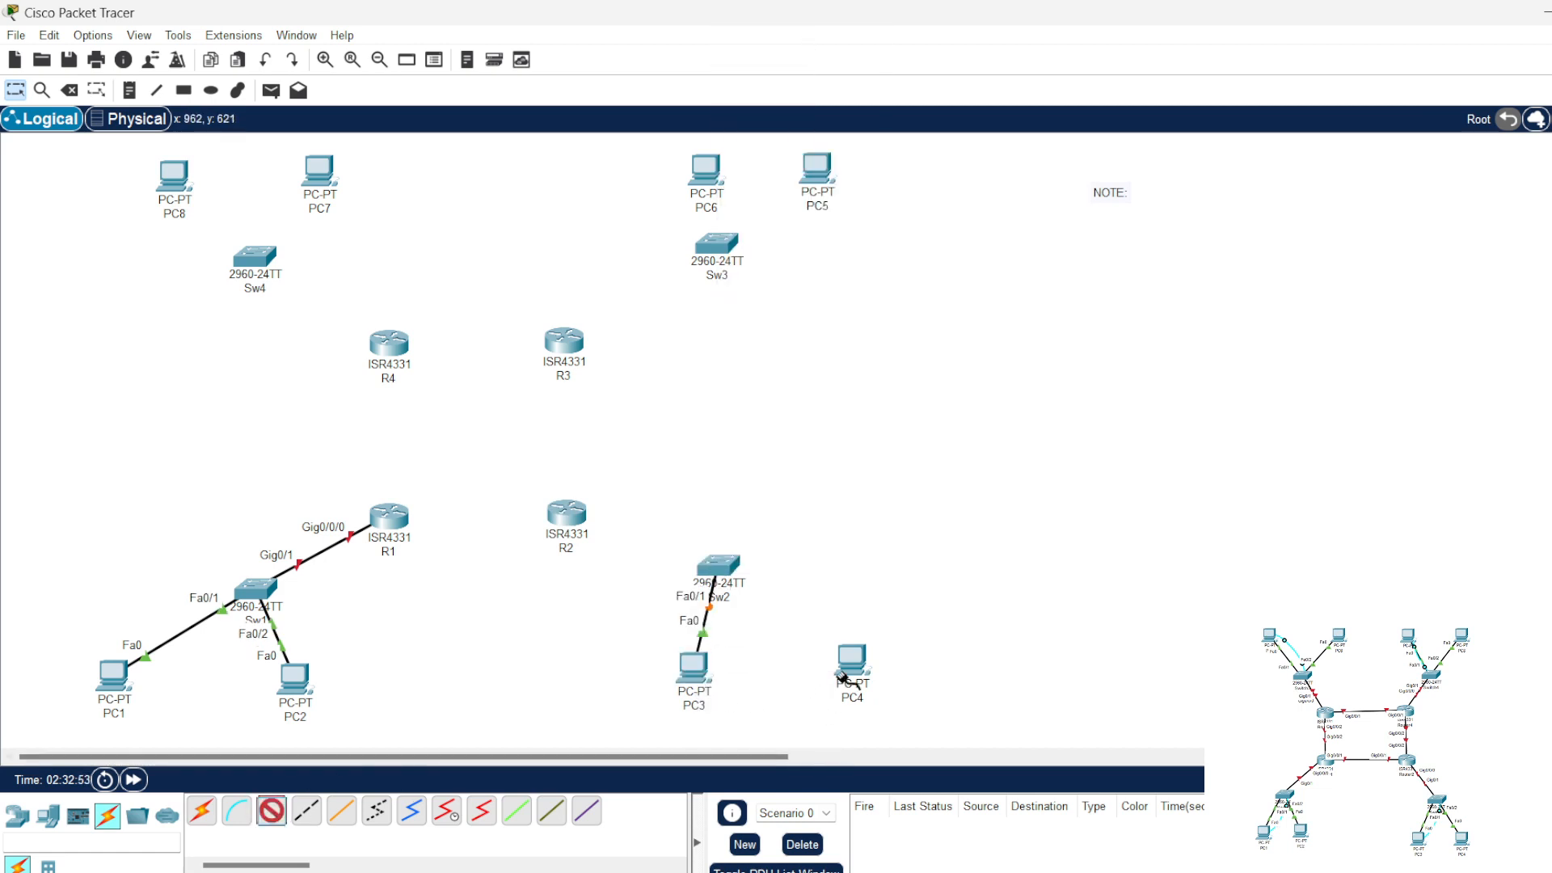
{"action": "left_click", "coordinate": [852, 661]}
{"action": "left_click", "coordinate": [905, 743]}
{"action": "left_click", "coordinate": [725, 572]}
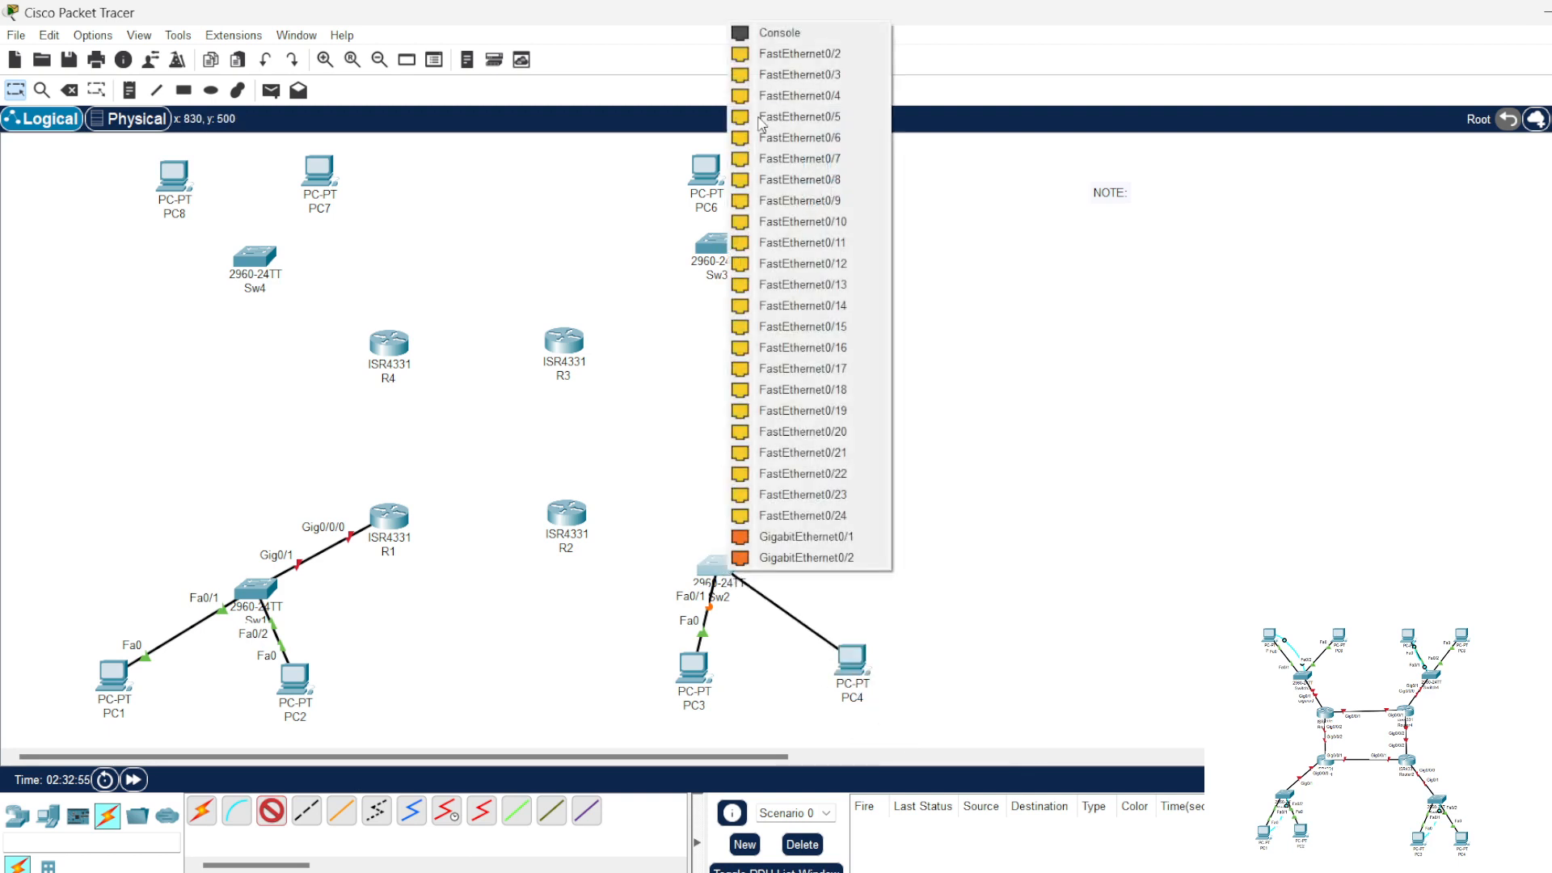
{"action": "left_click", "coordinate": [776, 51]}
Step: Connect Sw2's GigabitEthernet0/1 to R2's GigabitEthernet0/0/0 with a straight-through cable
{"action": "left_click", "coordinate": [274, 812]}
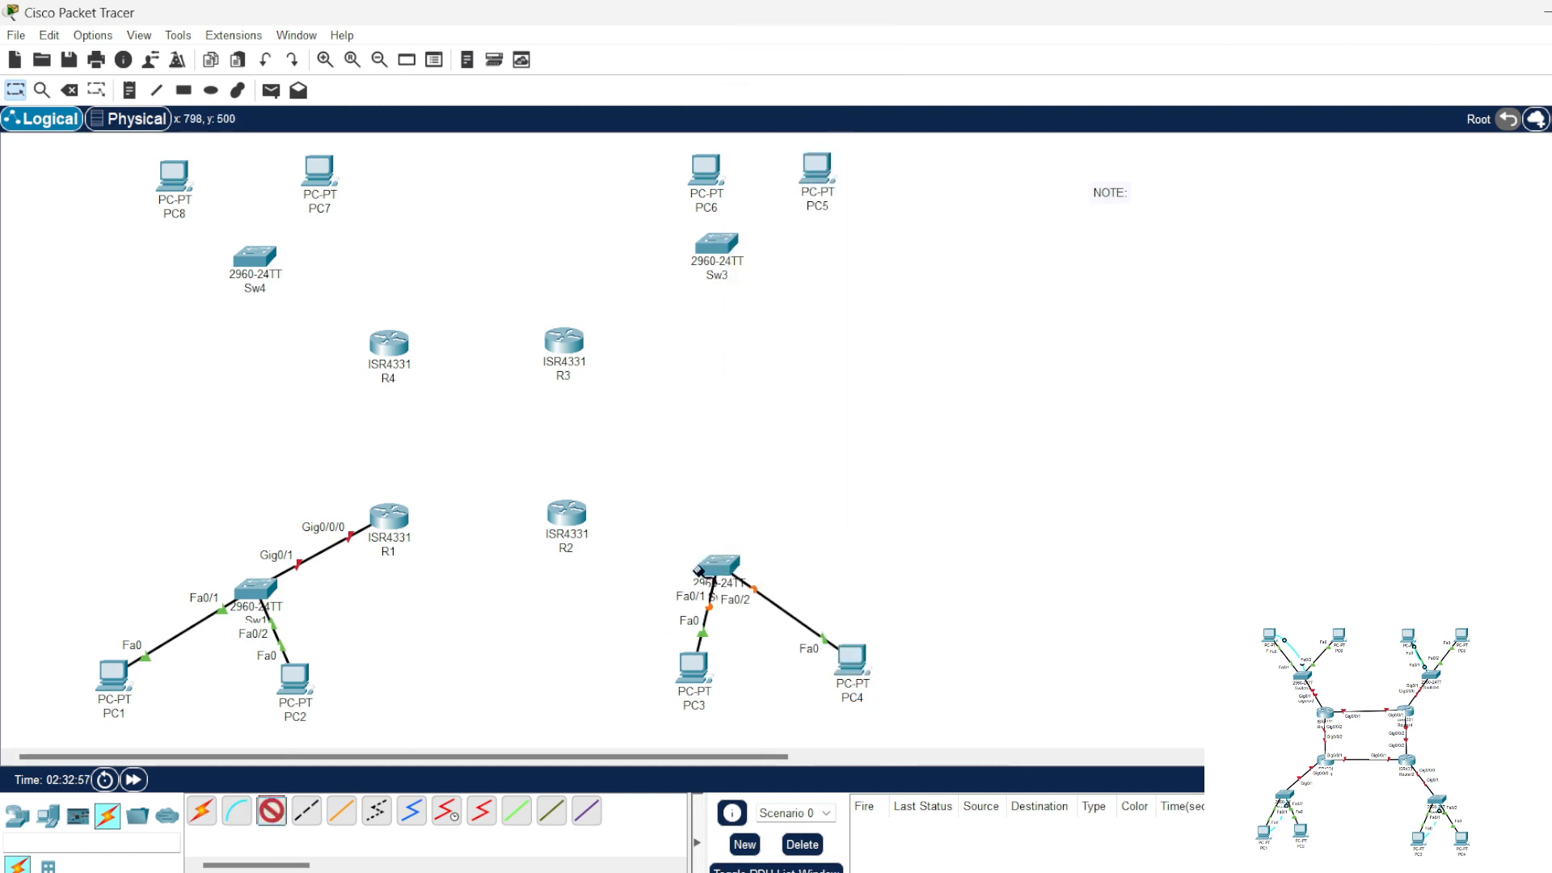
{"action": "left_click", "coordinate": [716, 566]}
{"action": "left_click", "coordinate": [796, 530]}
{"action": "left_click", "coordinate": [565, 514]}
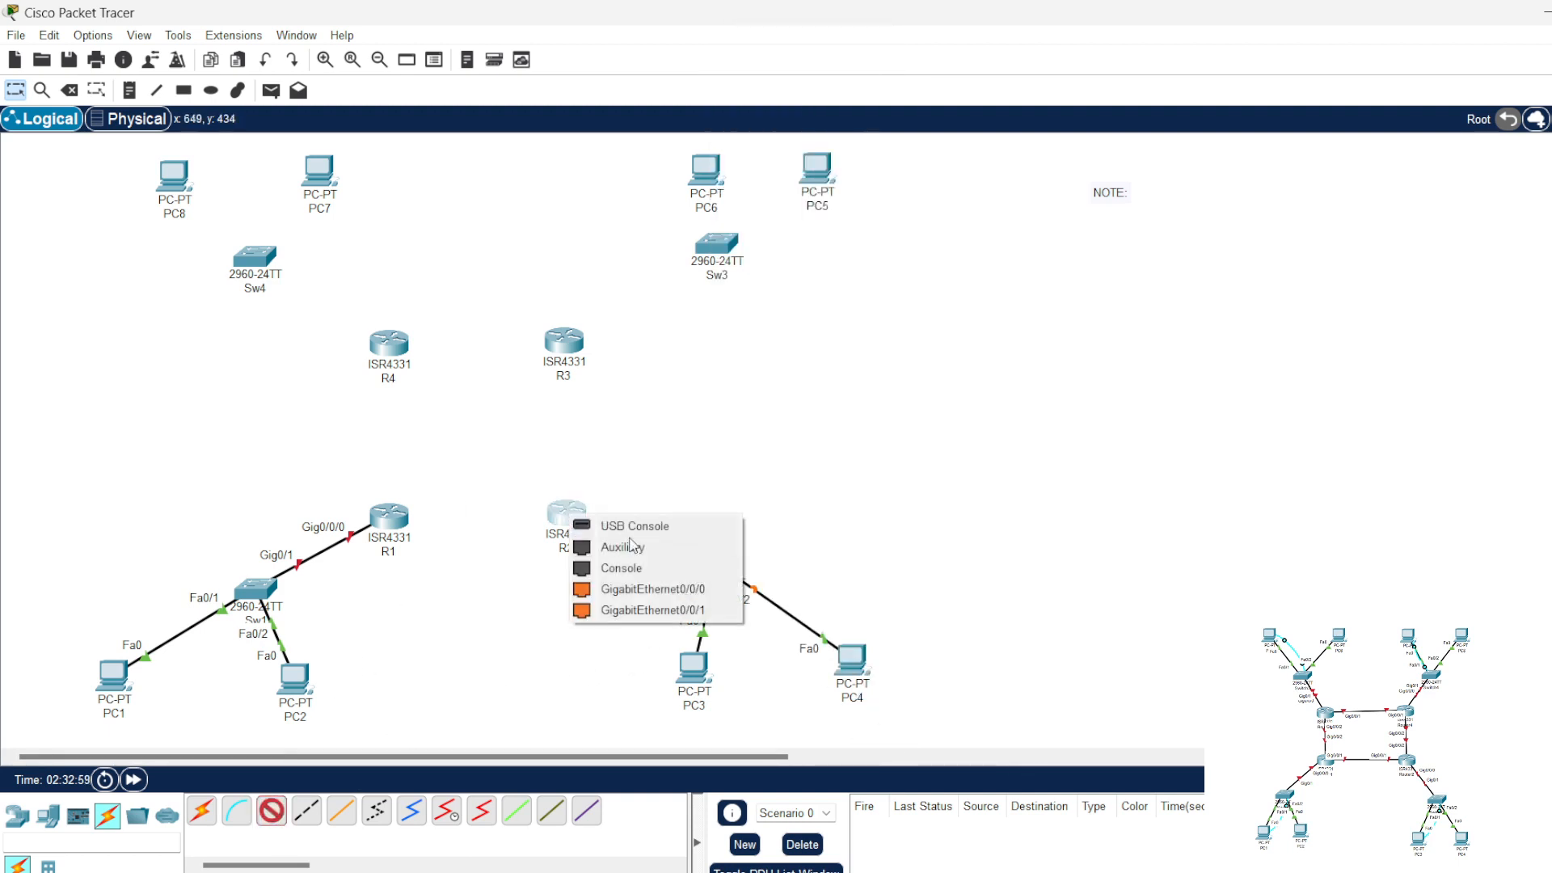
{"action": "left_click", "coordinate": [619, 586]}
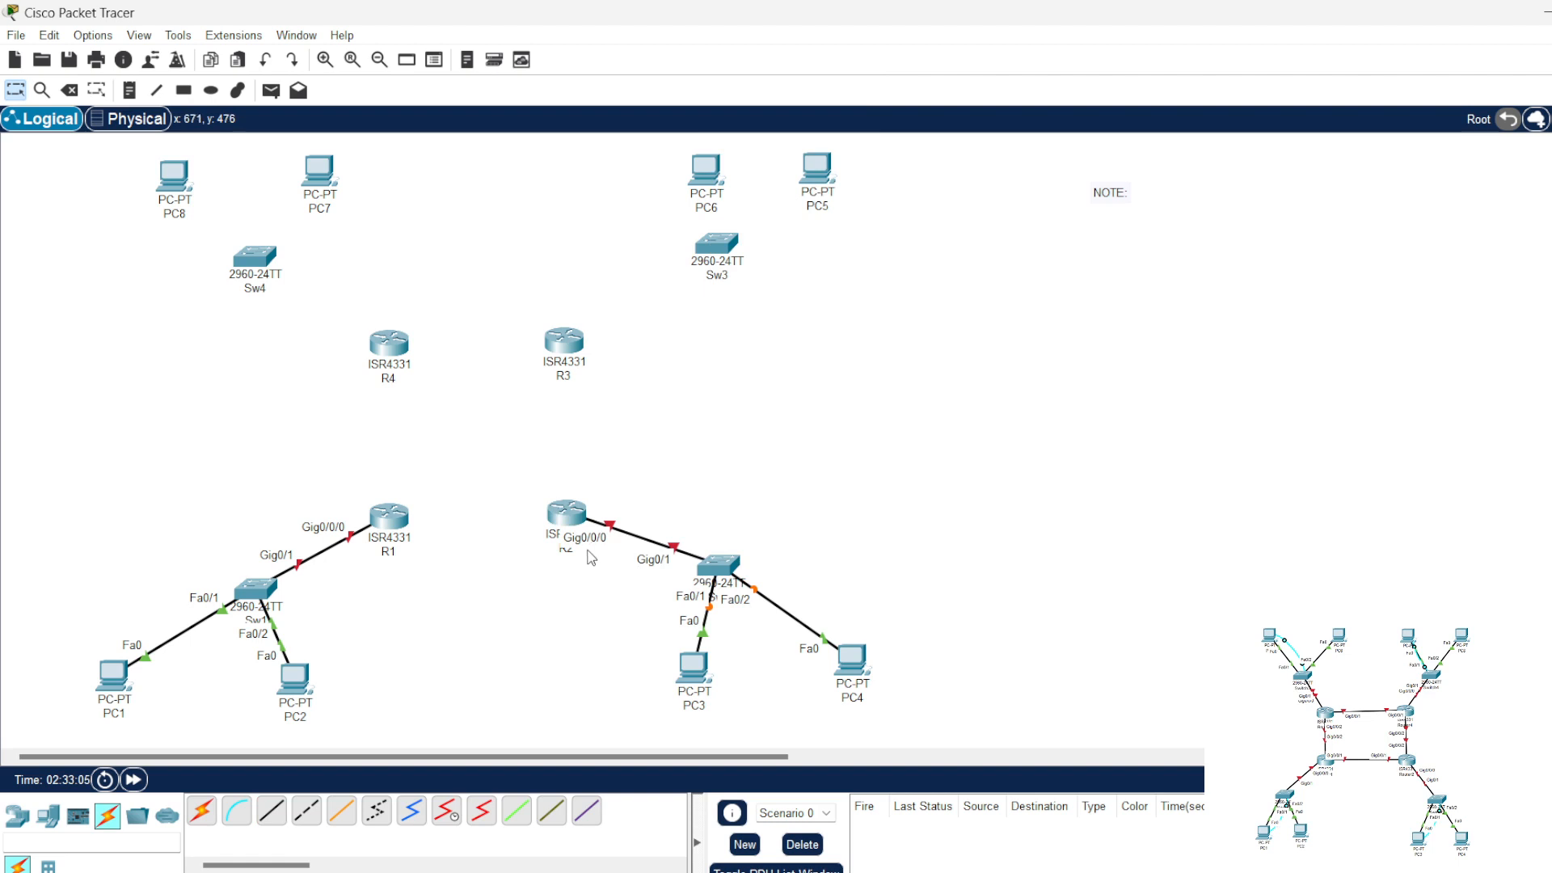
{"action": "mouse_move", "coordinate": [591, 558]}
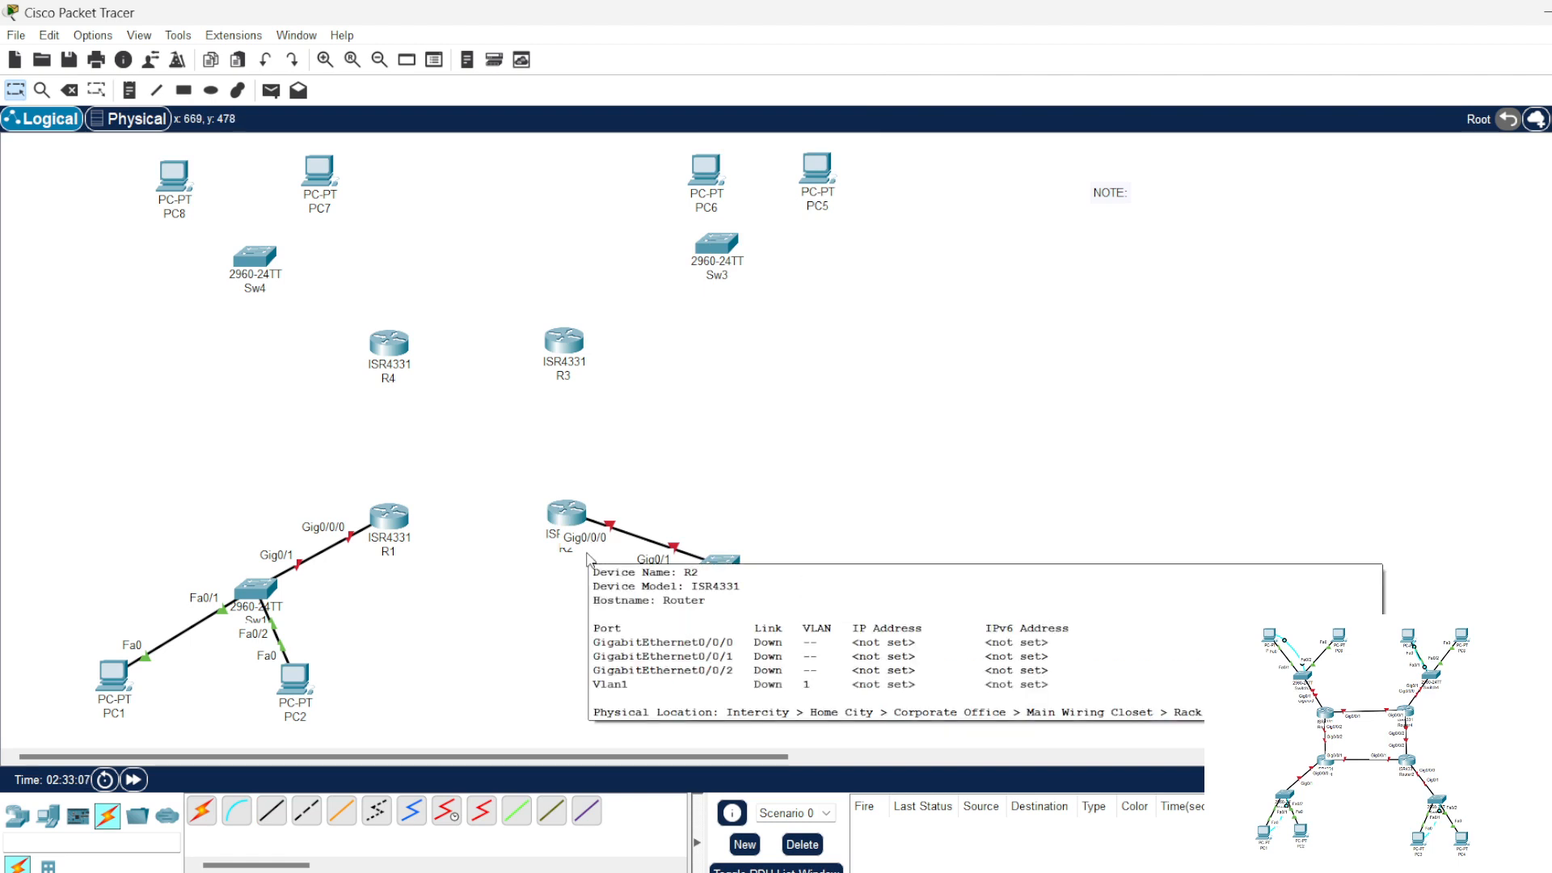
Step: Connect PC5's FastEthernet0 to Sw3's FastEthernet0/1 with a straight-through cable
{"action": "left_click", "coordinate": [272, 810]}
{"action": "left_click", "coordinate": [818, 178]}
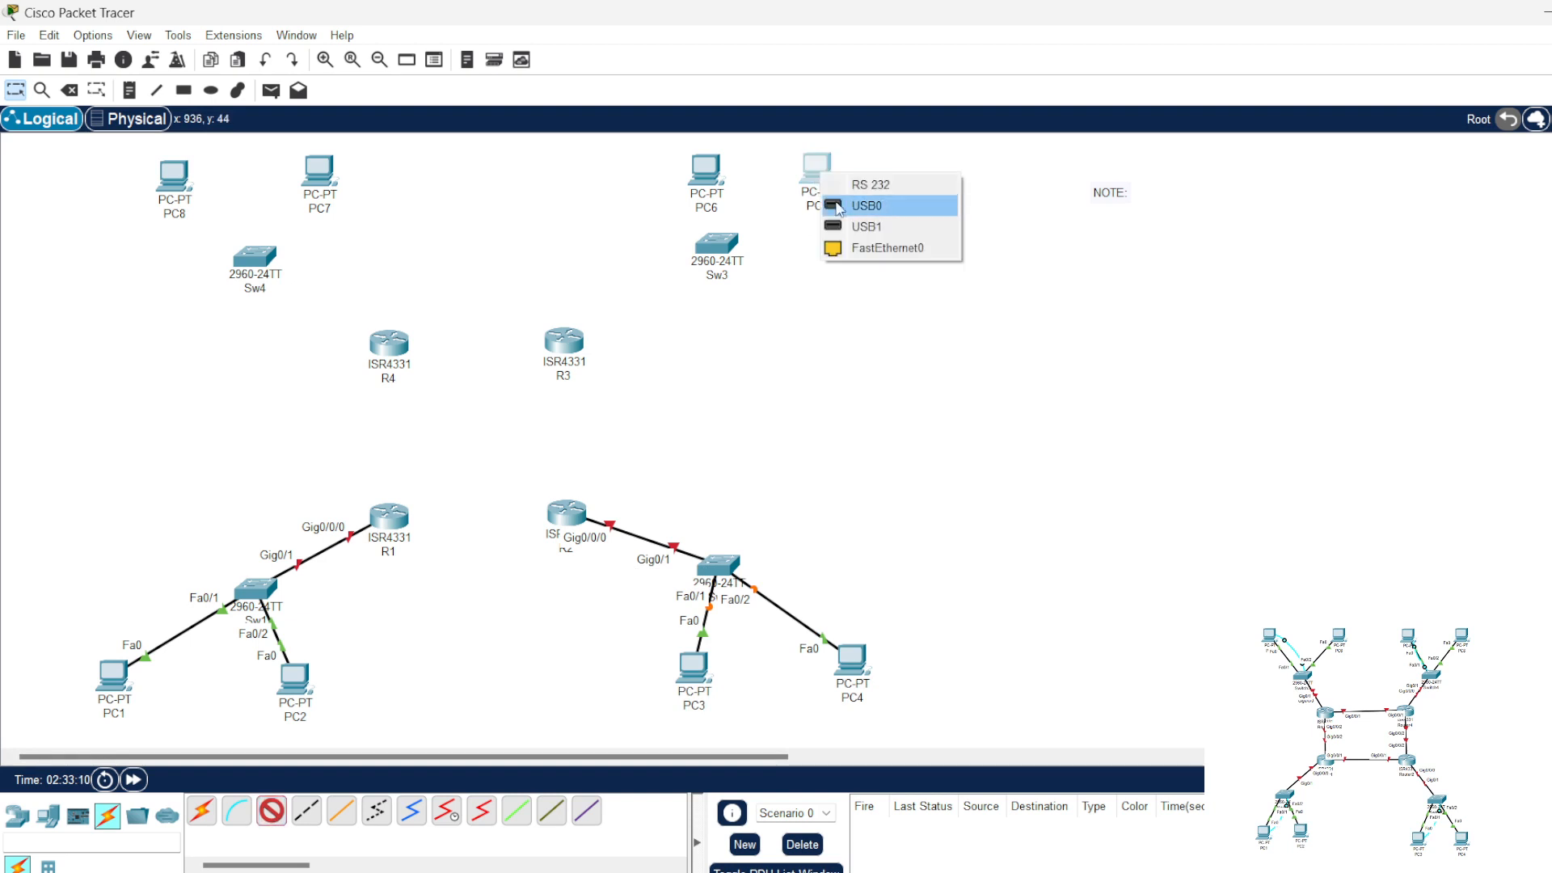
{"action": "left_click", "coordinate": [864, 246]}
{"action": "left_click", "coordinate": [723, 242]}
{"action": "left_click", "coordinate": [780, 274]}
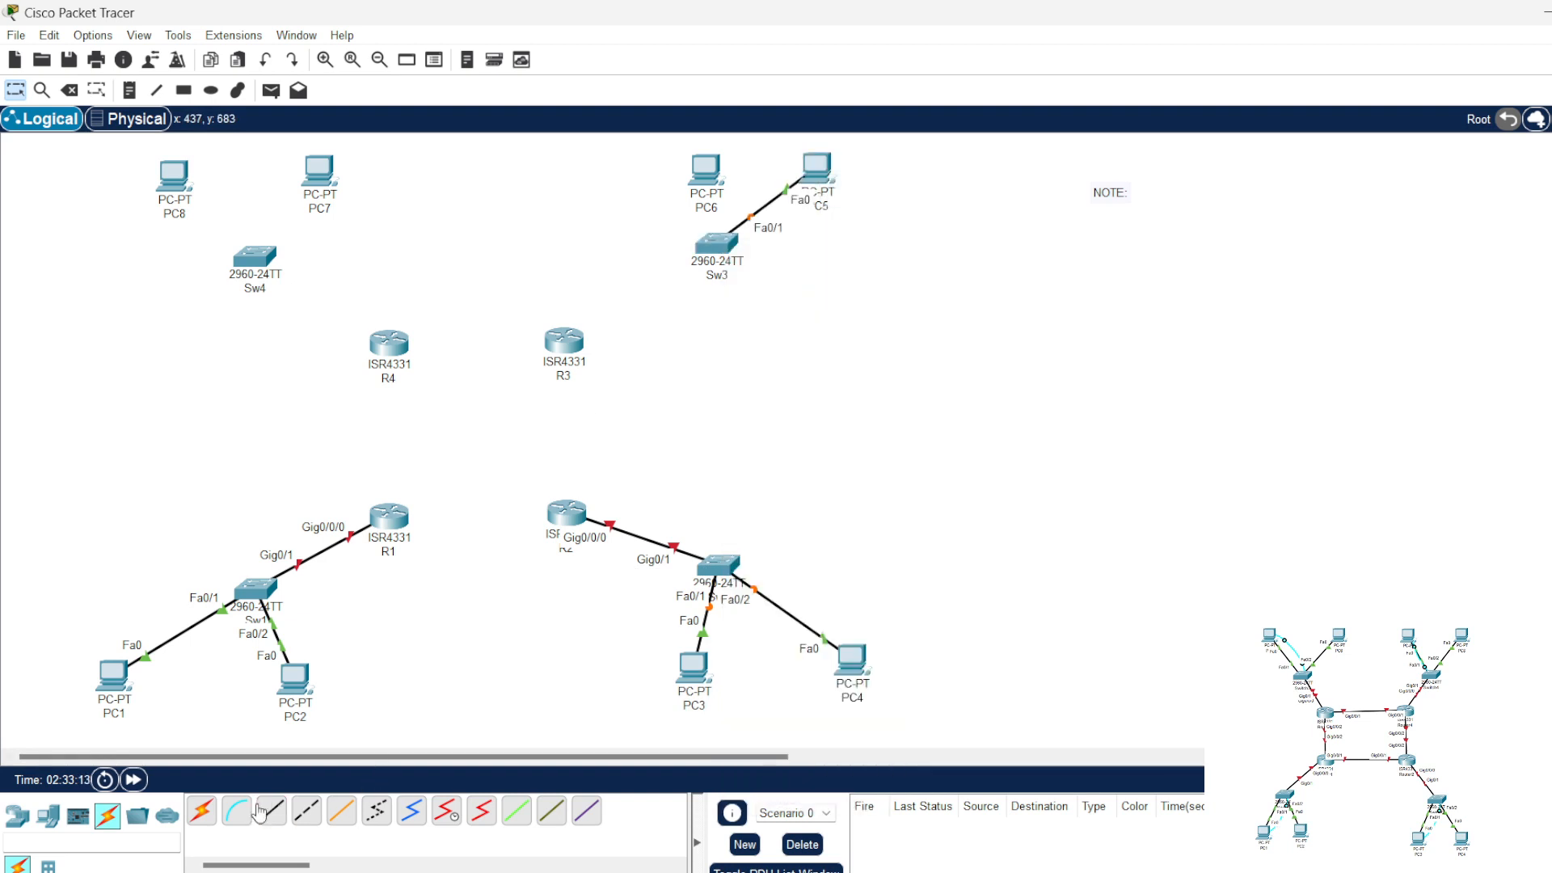
Step: Connect PC6's FastEthernet0 to Sw3's FastEthernet0/2 with a straight-through cable
{"action": "left_click", "coordinate": [703, 170]}
{"action": "left_click", "coordinate": [740, 221]}
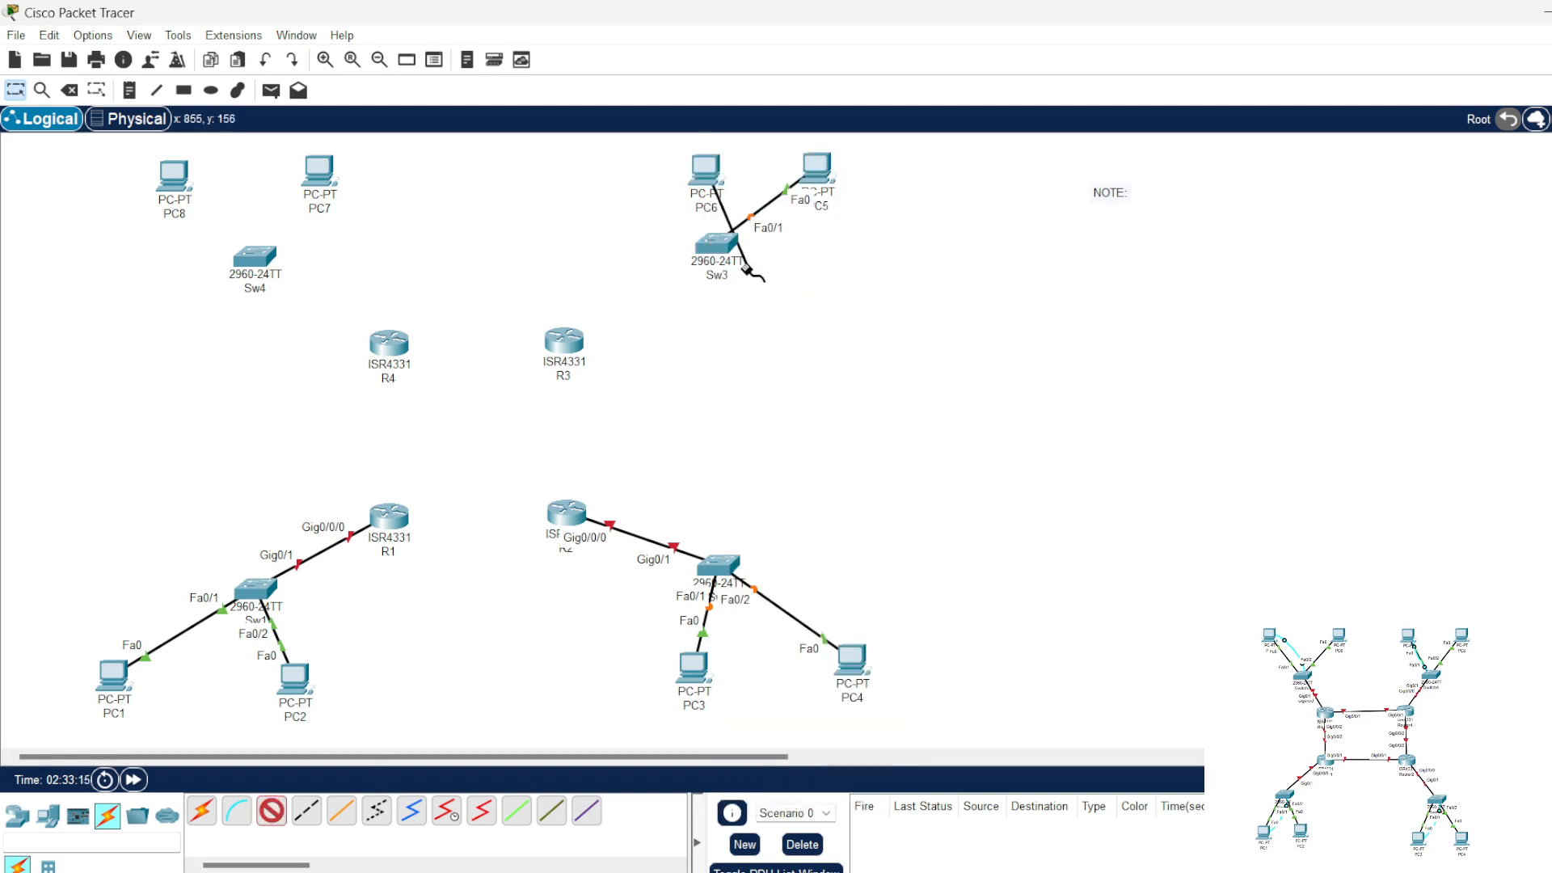
{"action": "left_click", "coordinate": [716, 243]}
{"action": "left_click", "coordinate": [776, 283]}
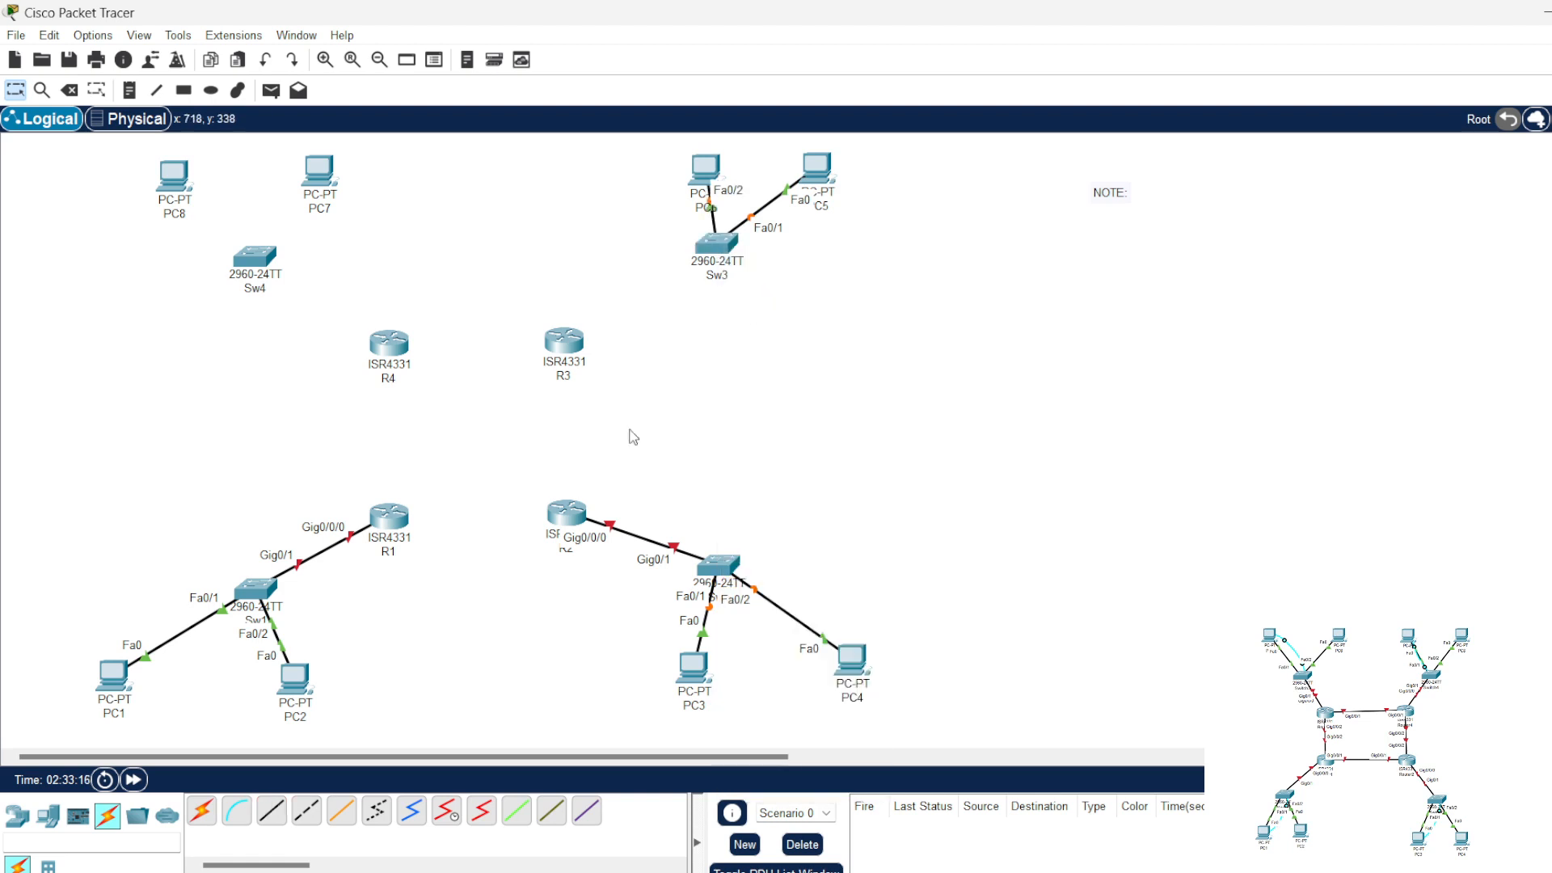
Step: Connect Sw3's GigabitEthernet0/1 to R3's GigabitEthernet0/0/0 with a straight-through cable
{"action": "left_click", "coordinate": [272, 810]}
{"action": "left_click", "coordinate": [715, 245]}
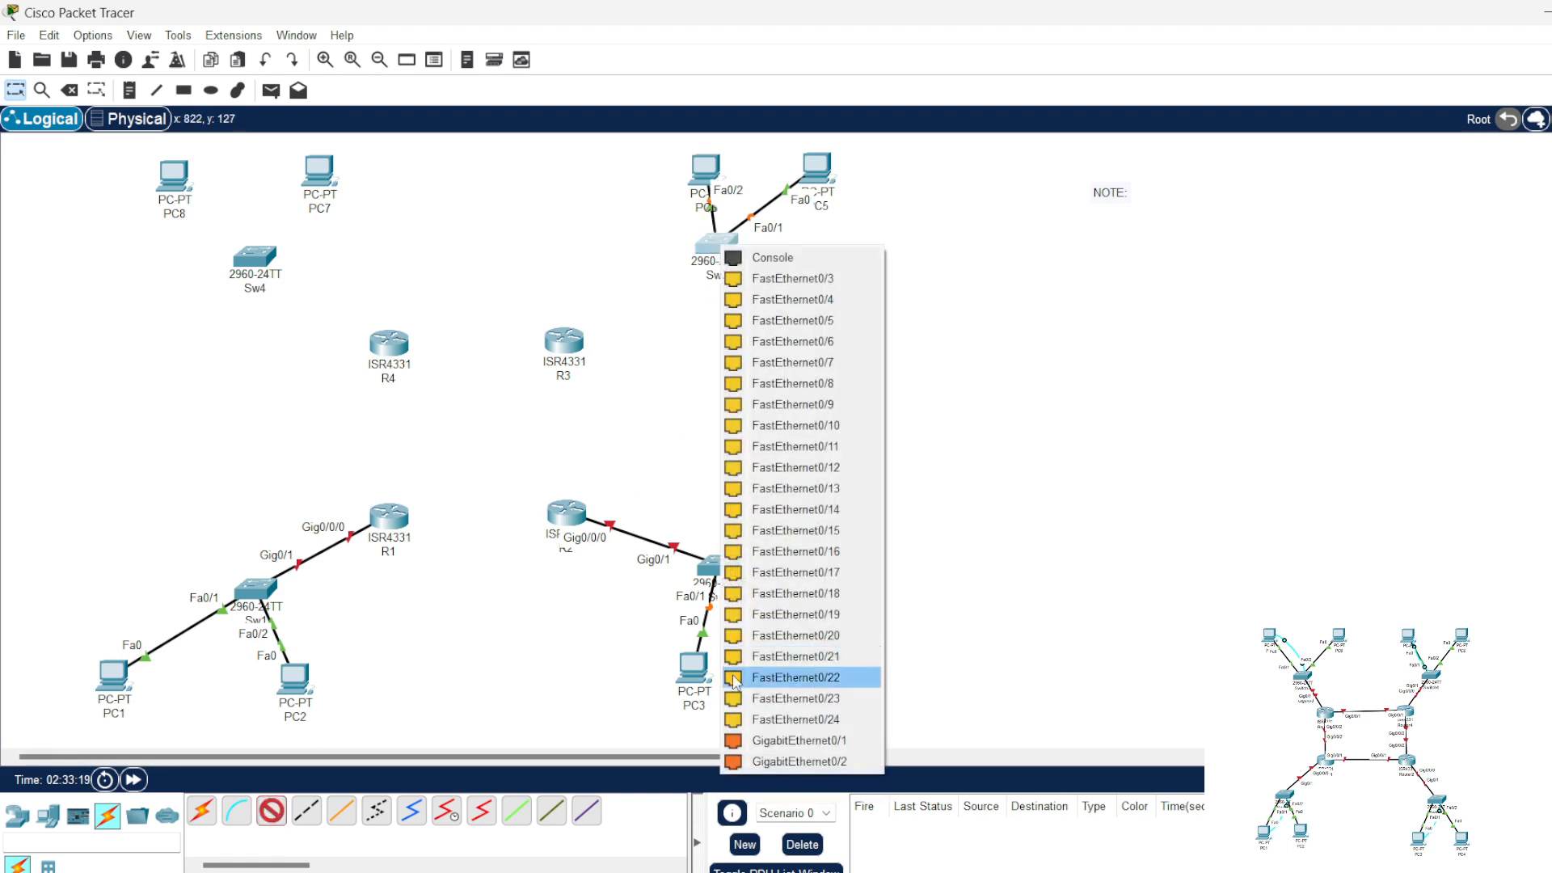
{"action": "left_click", "coordinate": [776, 740]}
{"action": "left_click", "coordinate": [564, 344]}
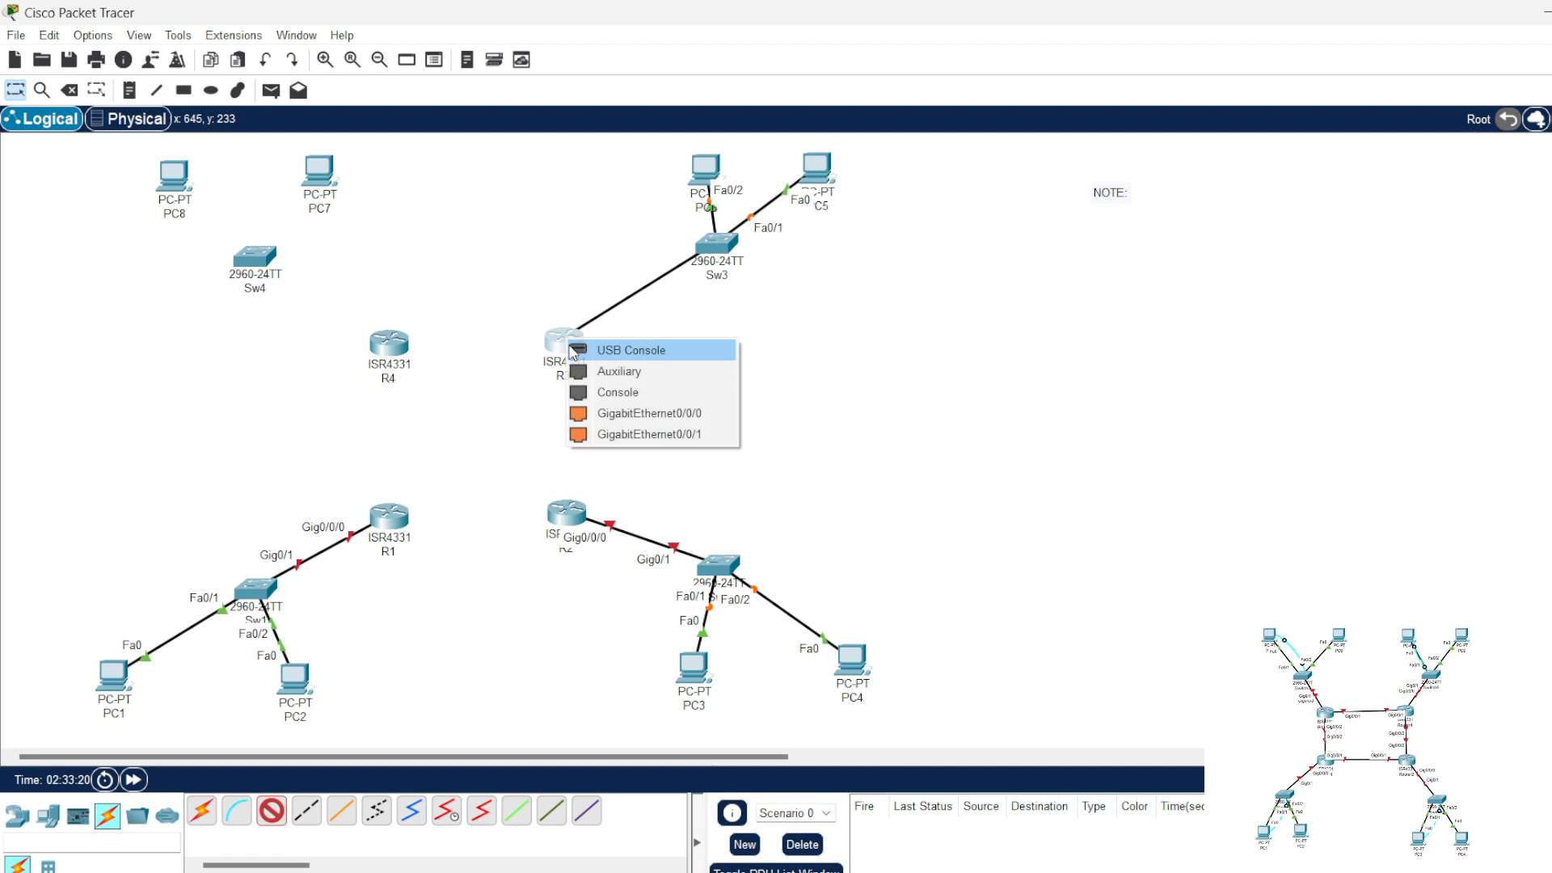
{"action": "left_click", "coordinate": [638, 414]}
Step: Connect PC8's FastEthernet0 to Sw4's FastEthernet0/1 with a straight-through cable
{"action": "left_click", "coordinate": [271, 809]}
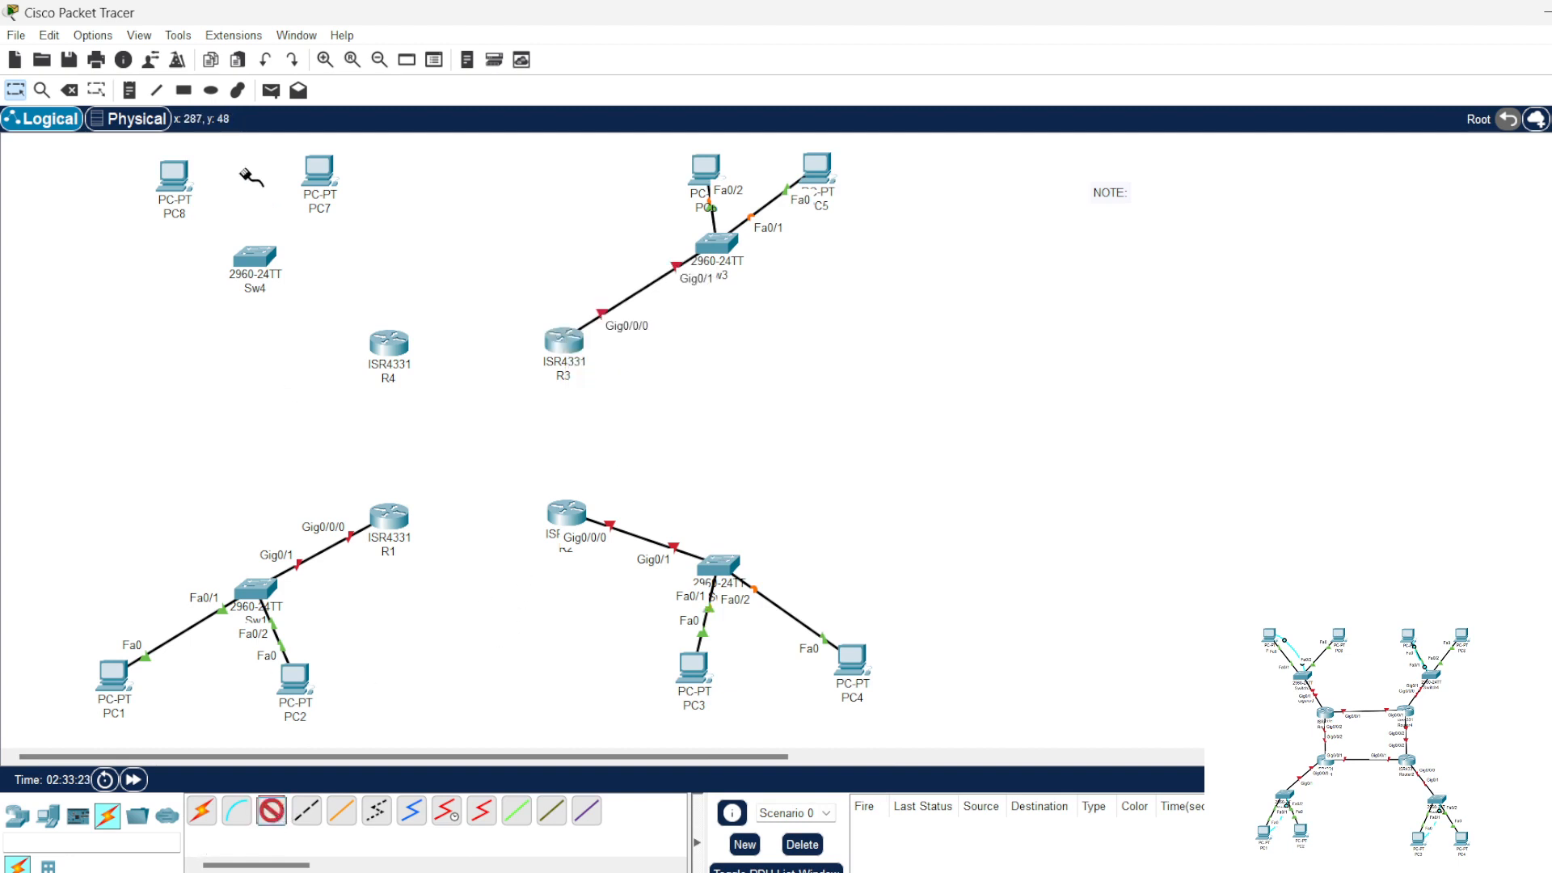
{"action": "left_click", "coordinate": [174, 176]}
{"action": "left_click", "coordinate": [219, 239]}
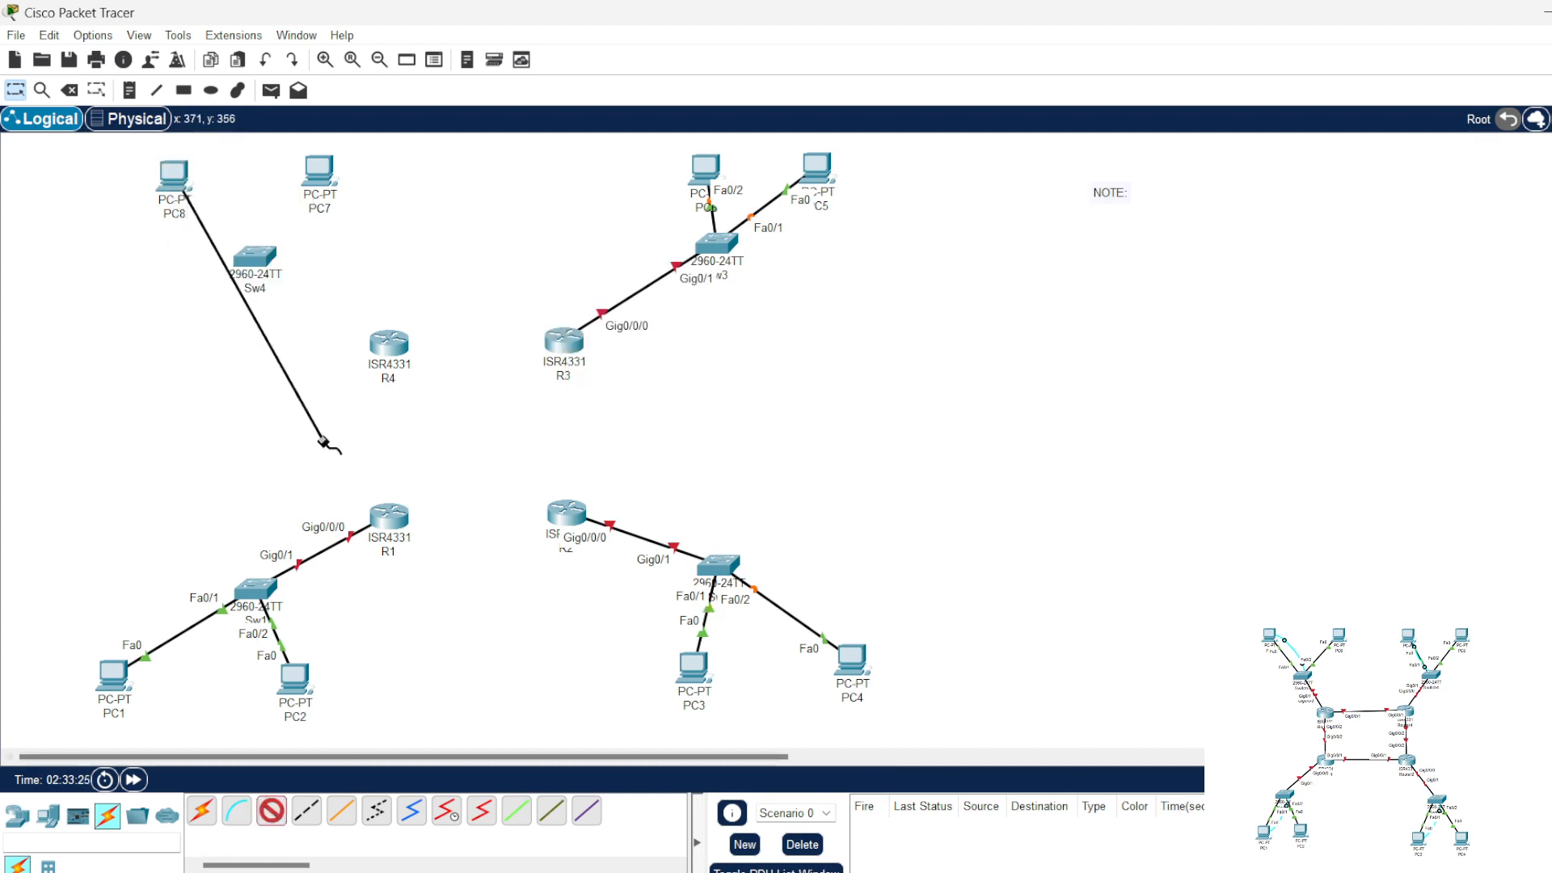
{"action": "left_click", "coordinate": [252, 260]}
{"action": "left_click", "coordinate": [304, 312]}
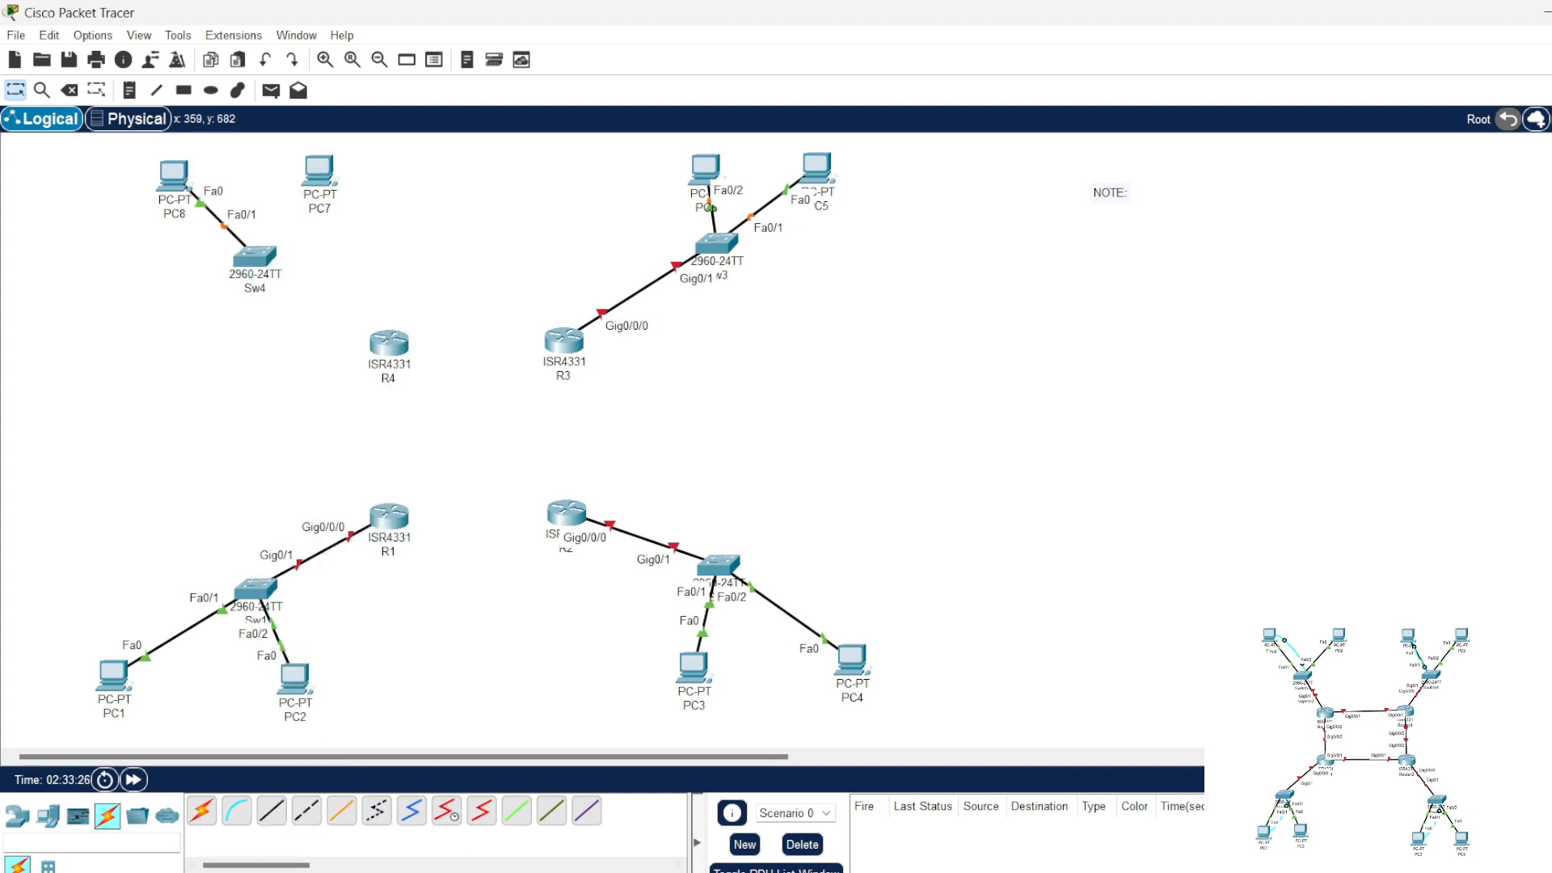
Step: Connect PC7's FastEthernet0 to Sw4's FastEthernet0/2 with a straight-through cable
{"action": "left_click", "coordinate": [279, 810]}
{"action": "left_click", "coordinate": [317, 171]}
{"action": "left_click", "coordinate": [311, 239]}
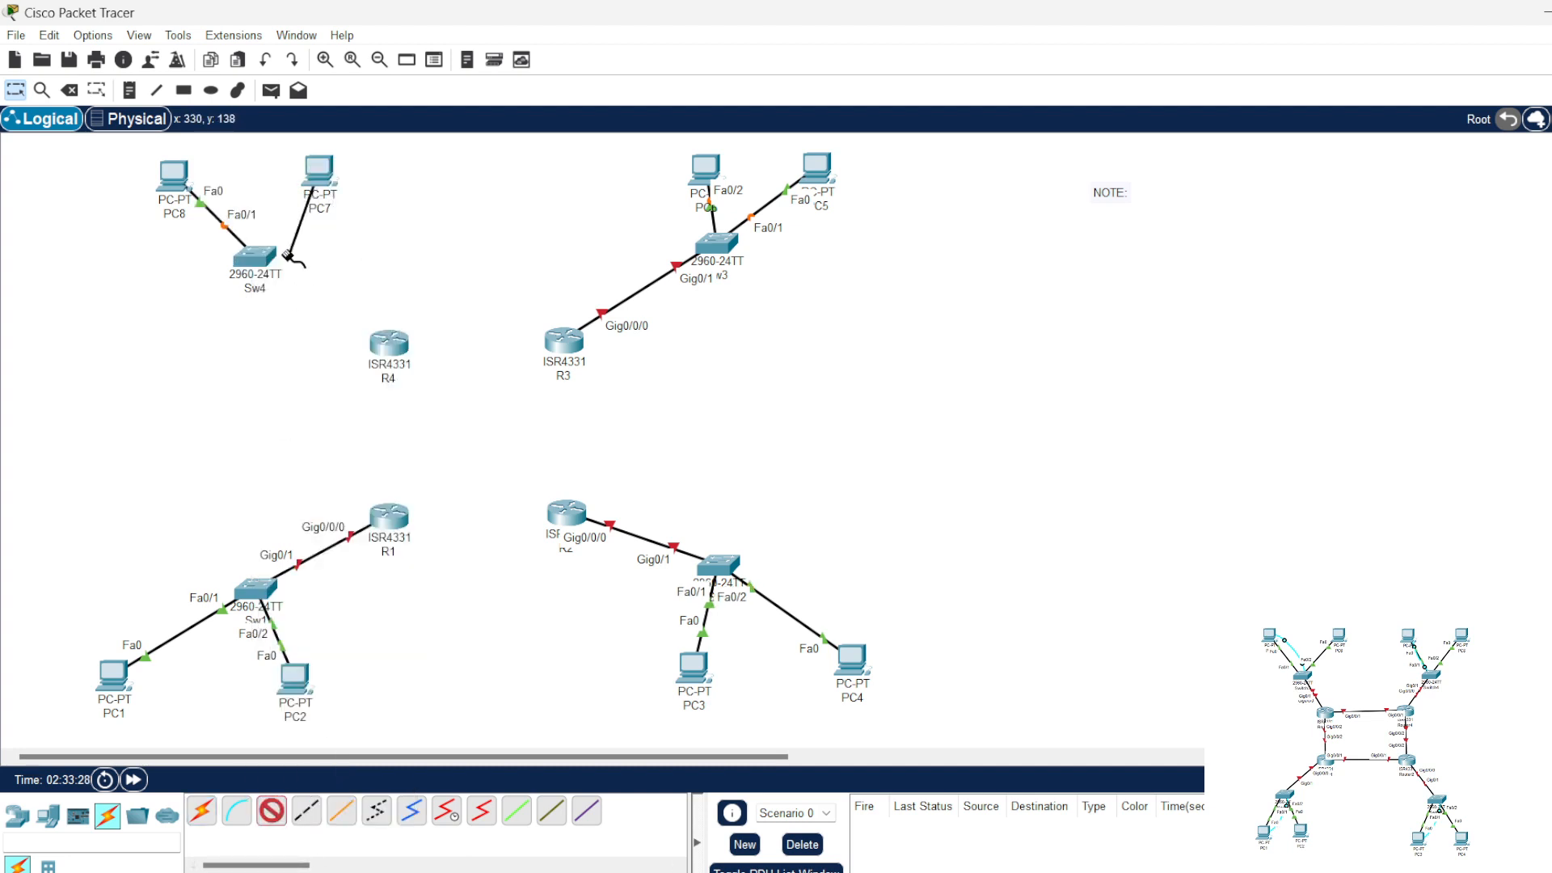
{"action": "left_click", "coordinate": [257, 257]}
{"action": "left_click", "coordinate": [299, 293]}
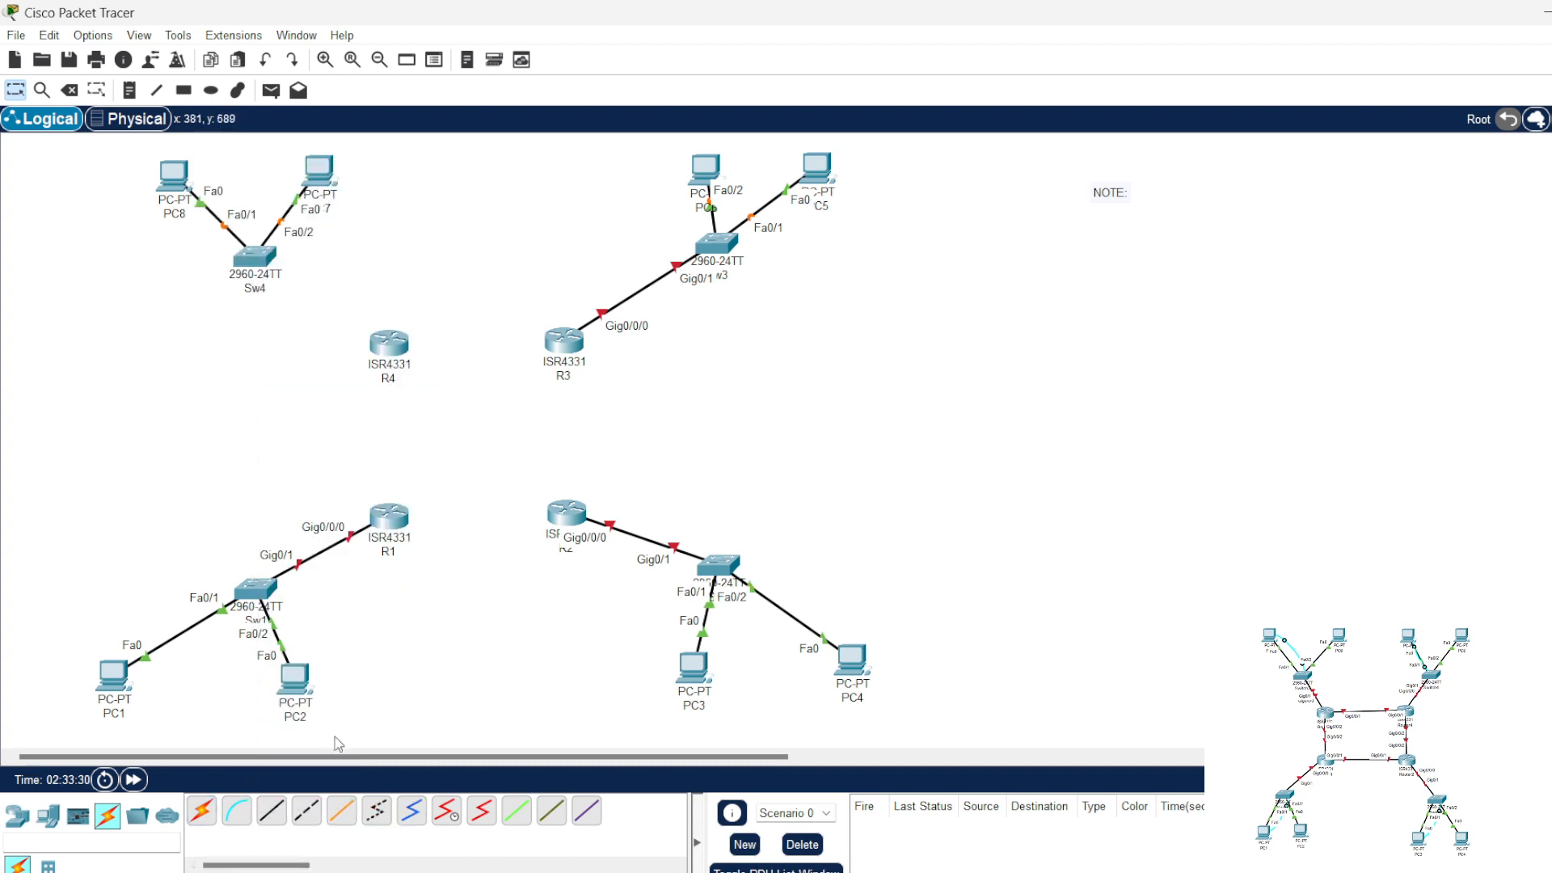
Step: Connect Sw4's GigabitEthernet0/1 to R4's GigabitEthernet0/0/0 with a straight-through cable
{"action": "left_click", "coordinate": [275, 811]}
{"action": "left_click", "coordinate": [256, 259]}
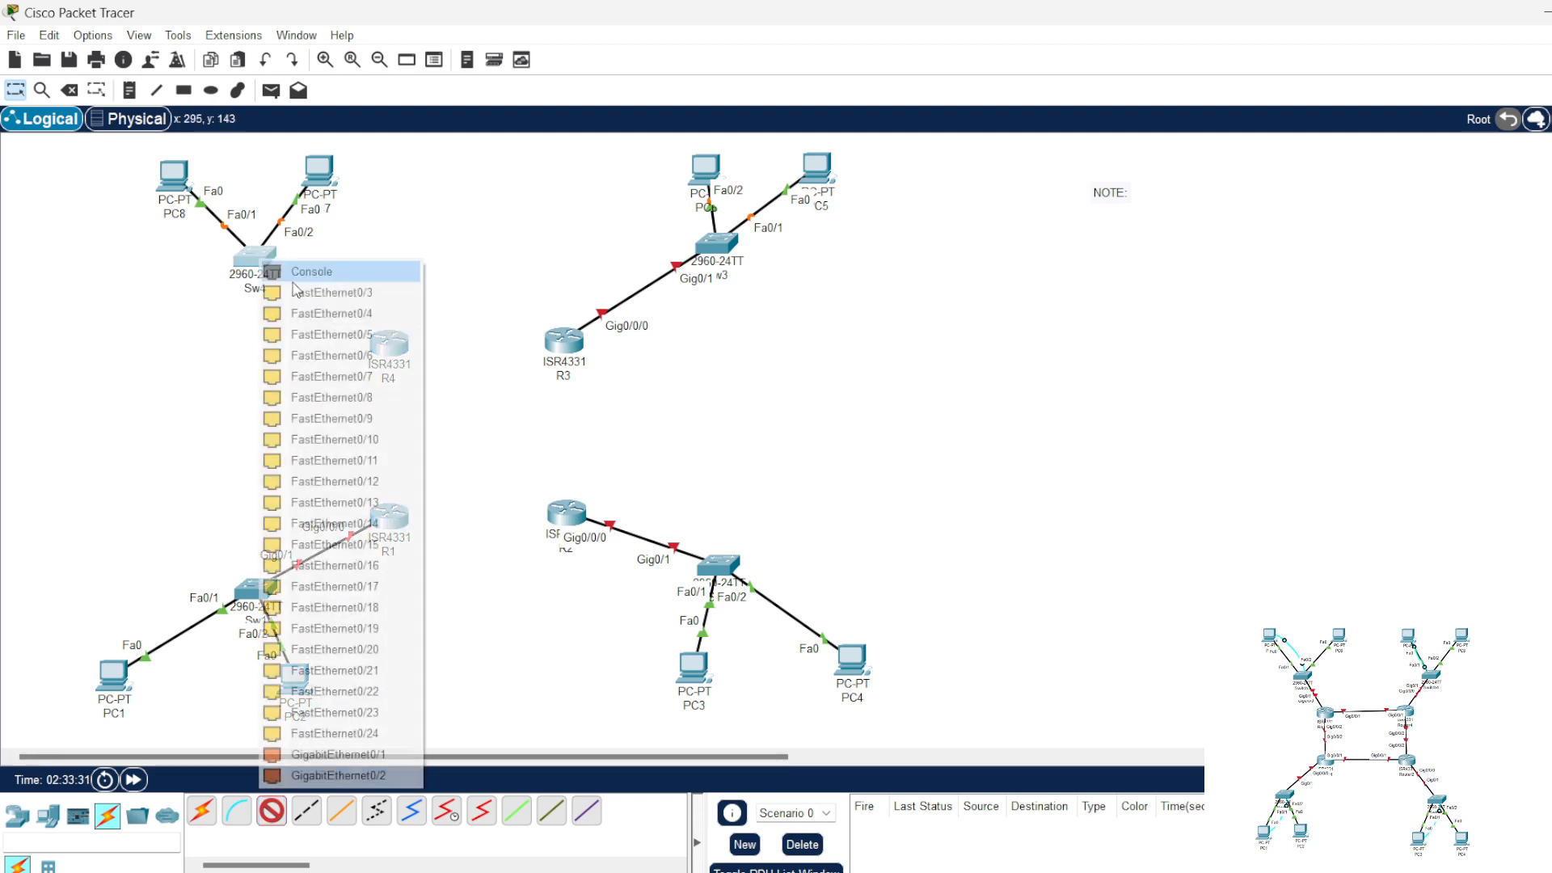
{"action": "left_click", "coordinate": [373, 754]}
{"action": "left_click", "coordinate": [389, 343]}
{"action": "left_click", "coordinate": [452, 426]}
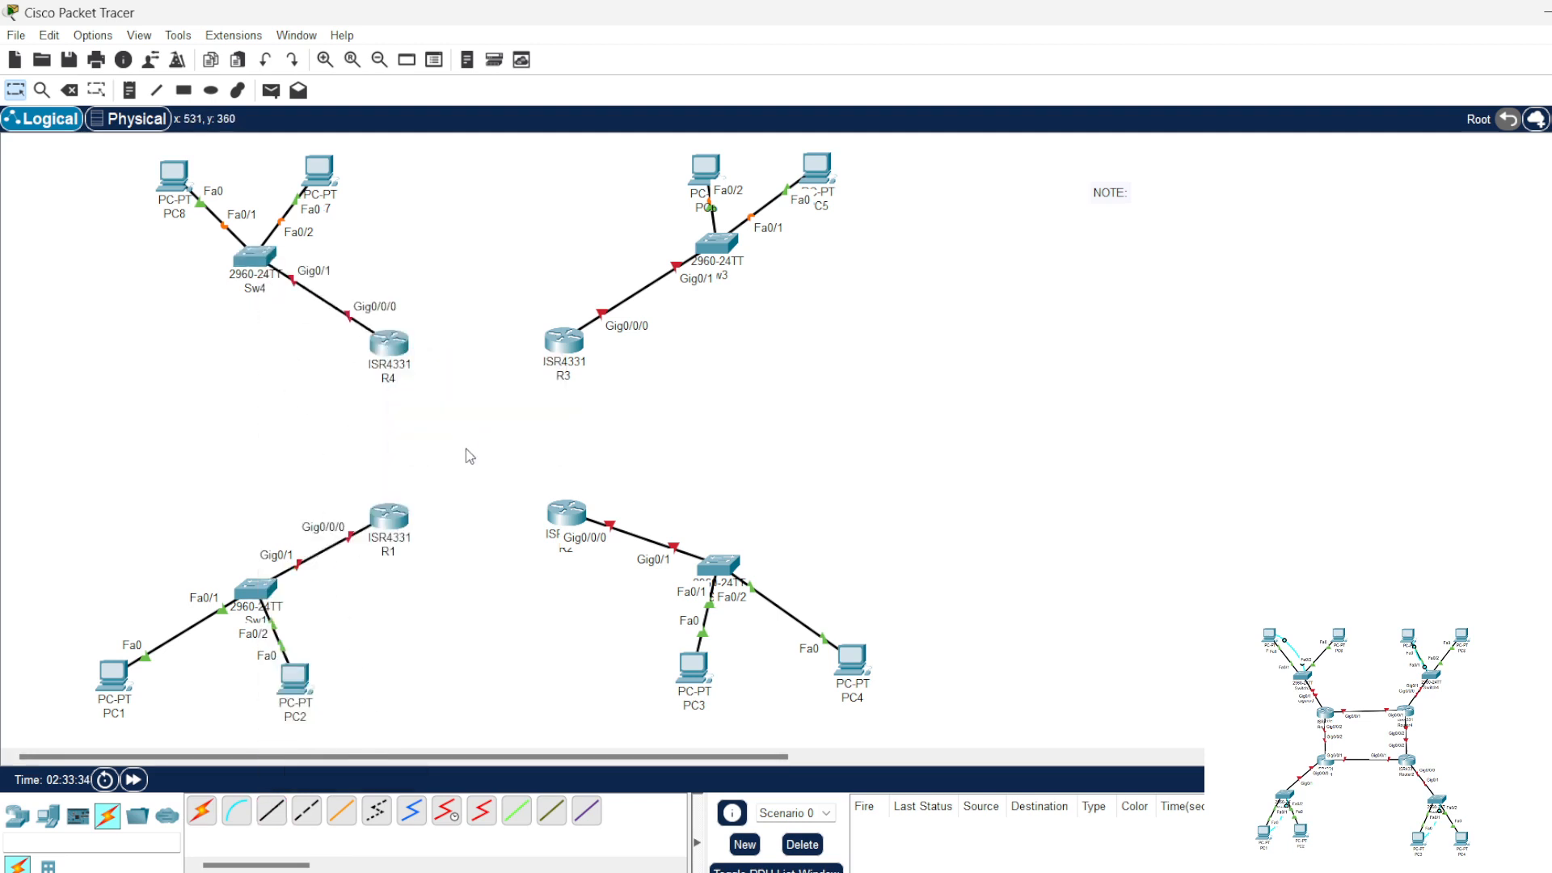
Step: Connect R1's GigabitEthernet0/0/1 to R2's GigabitEthernet0/0/1 with a crossover cable
{"action": "left_click", "coordinate": [309, 812]}
{"action": "left_click", "coordinate": [395, 521]}
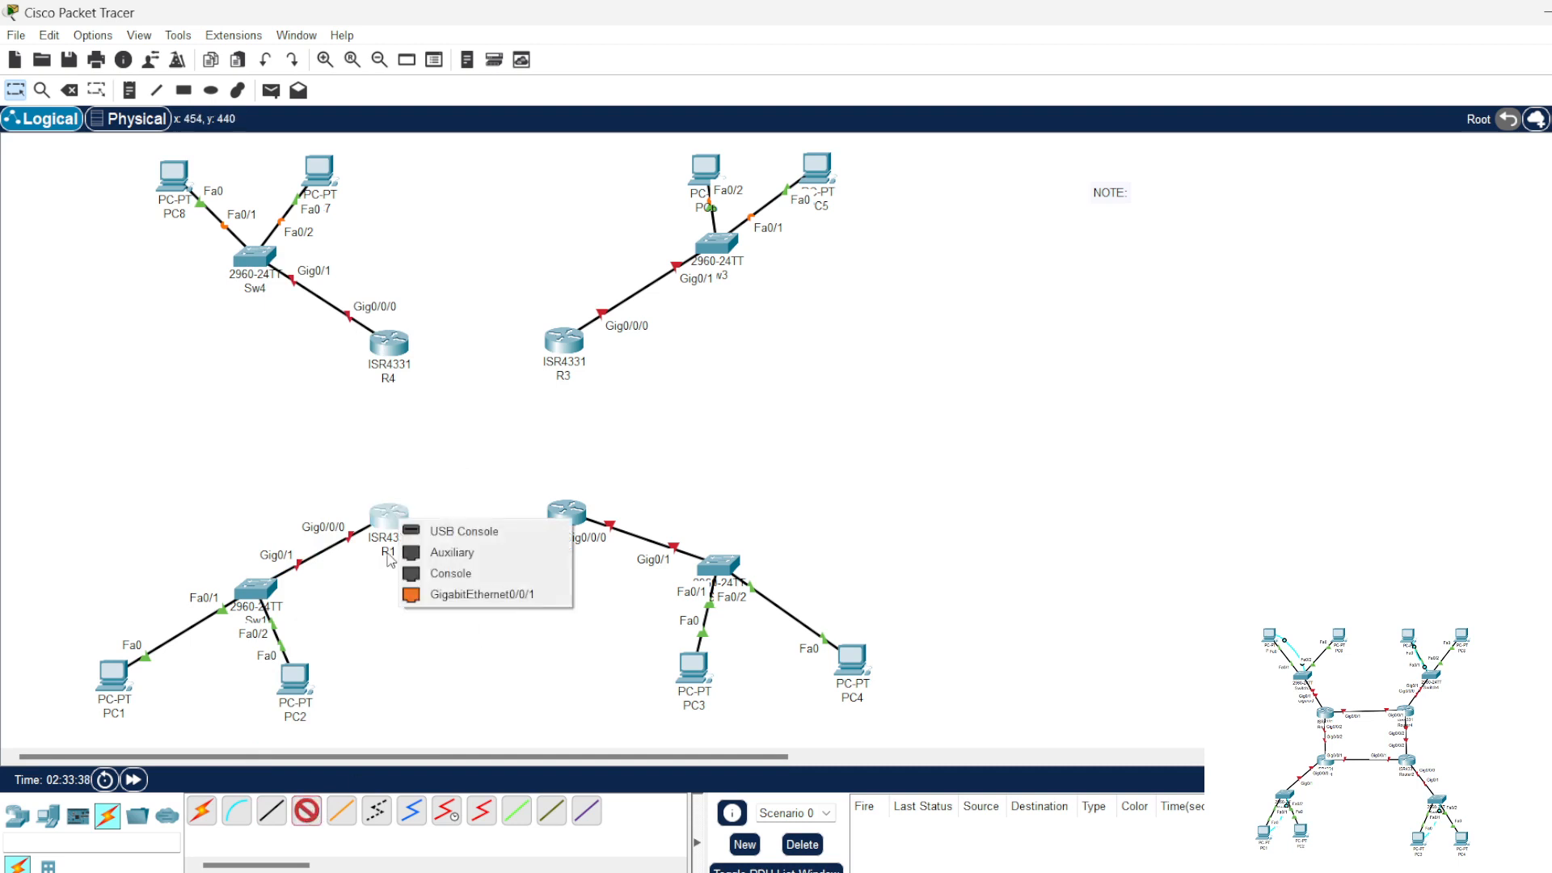
{"action": "left_click", "coordinate": [489, 594]}
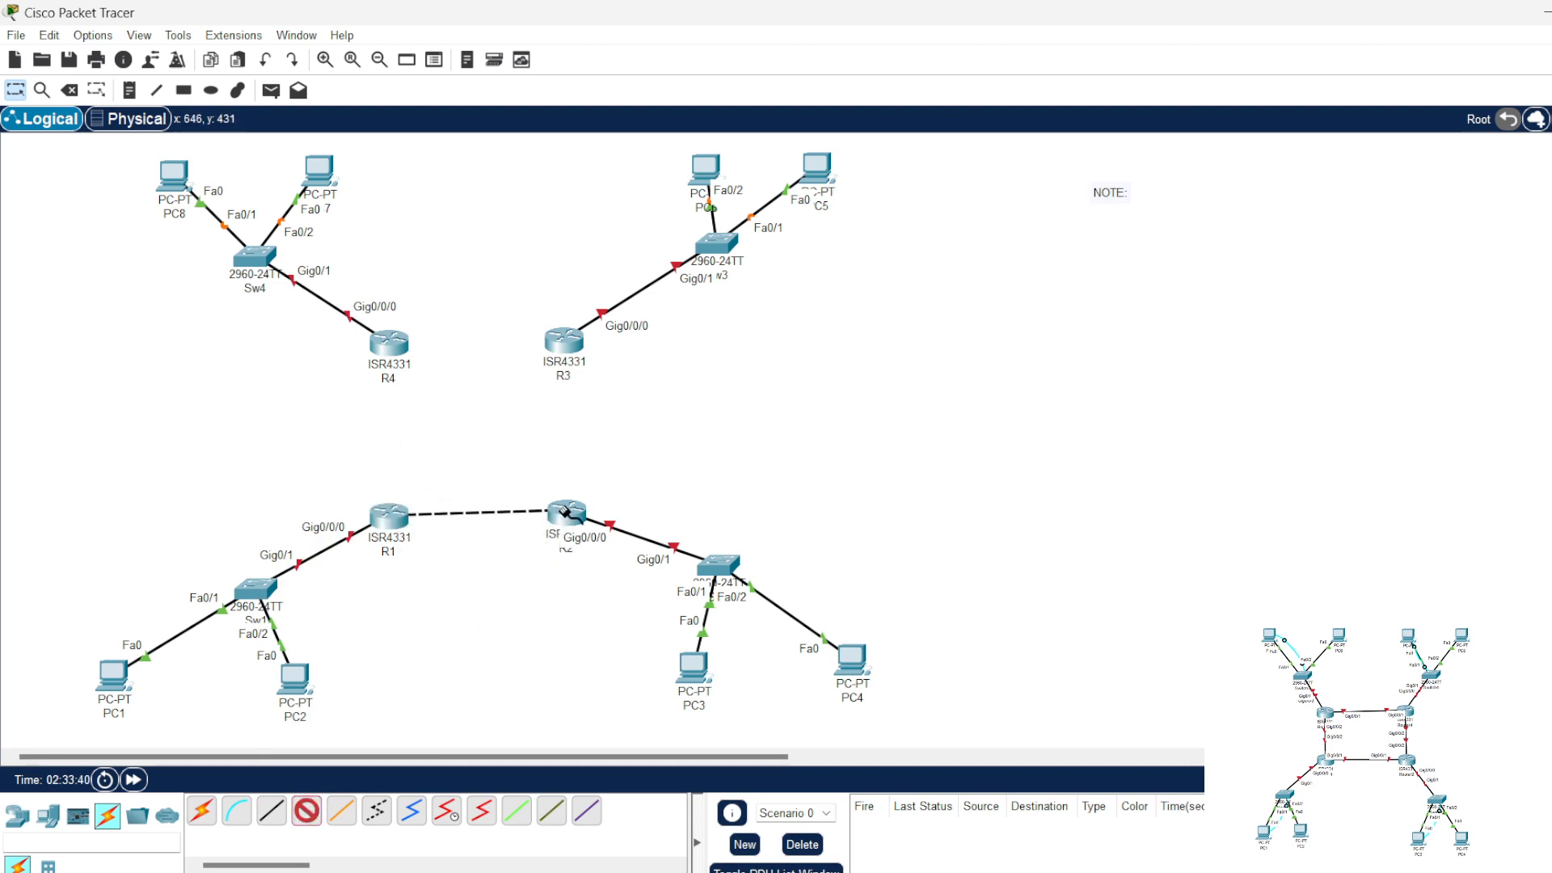
{"action": "left_click", "coordinate": [567, 512]}
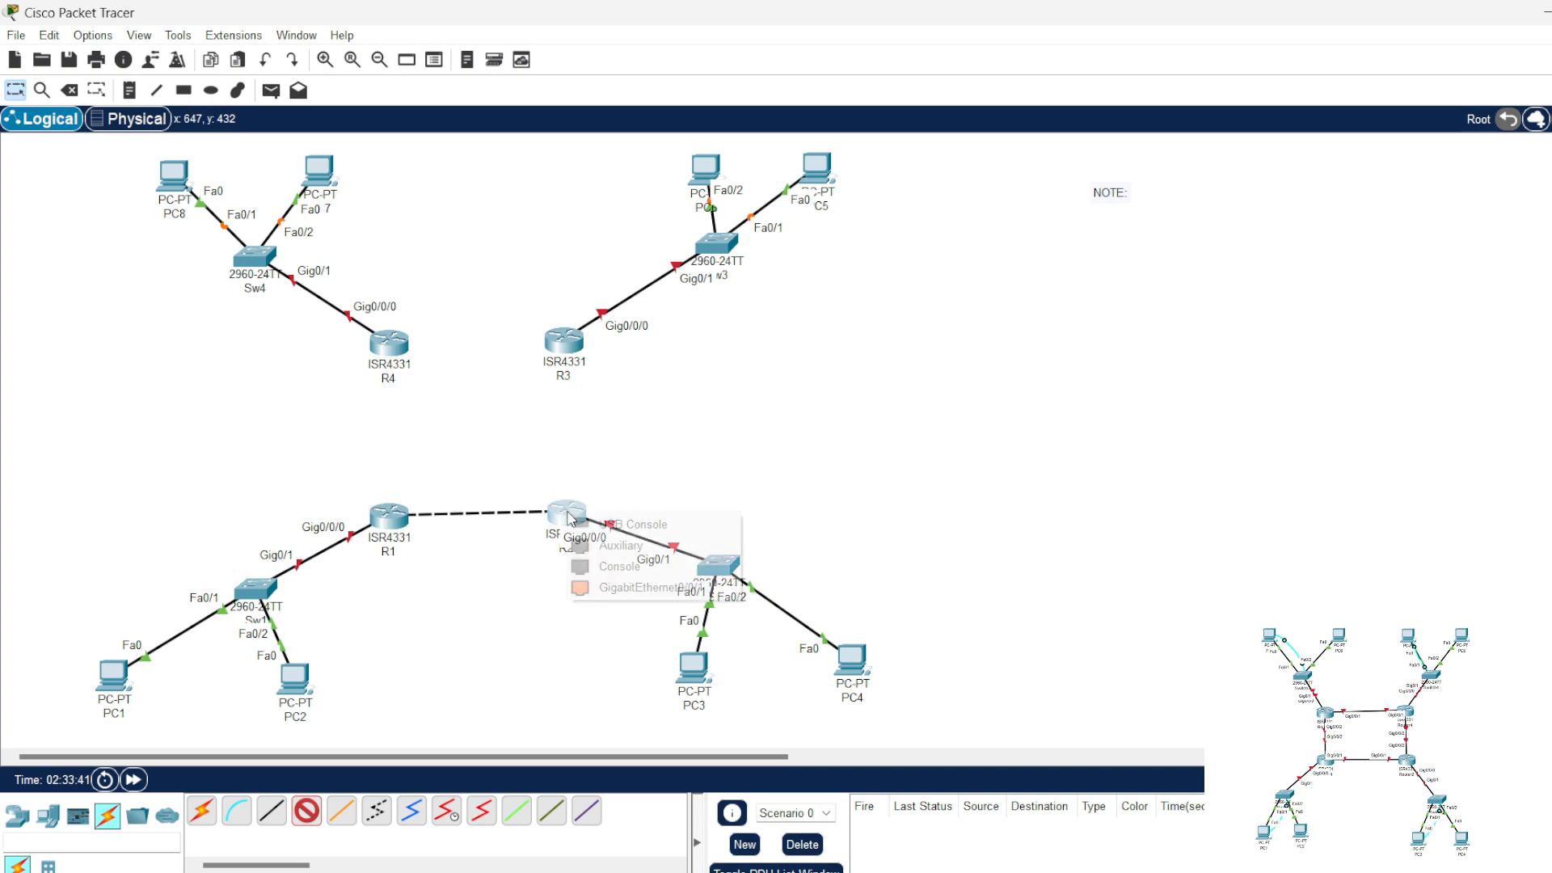
{"action": "left_click", "coordinate": [638, 590]}
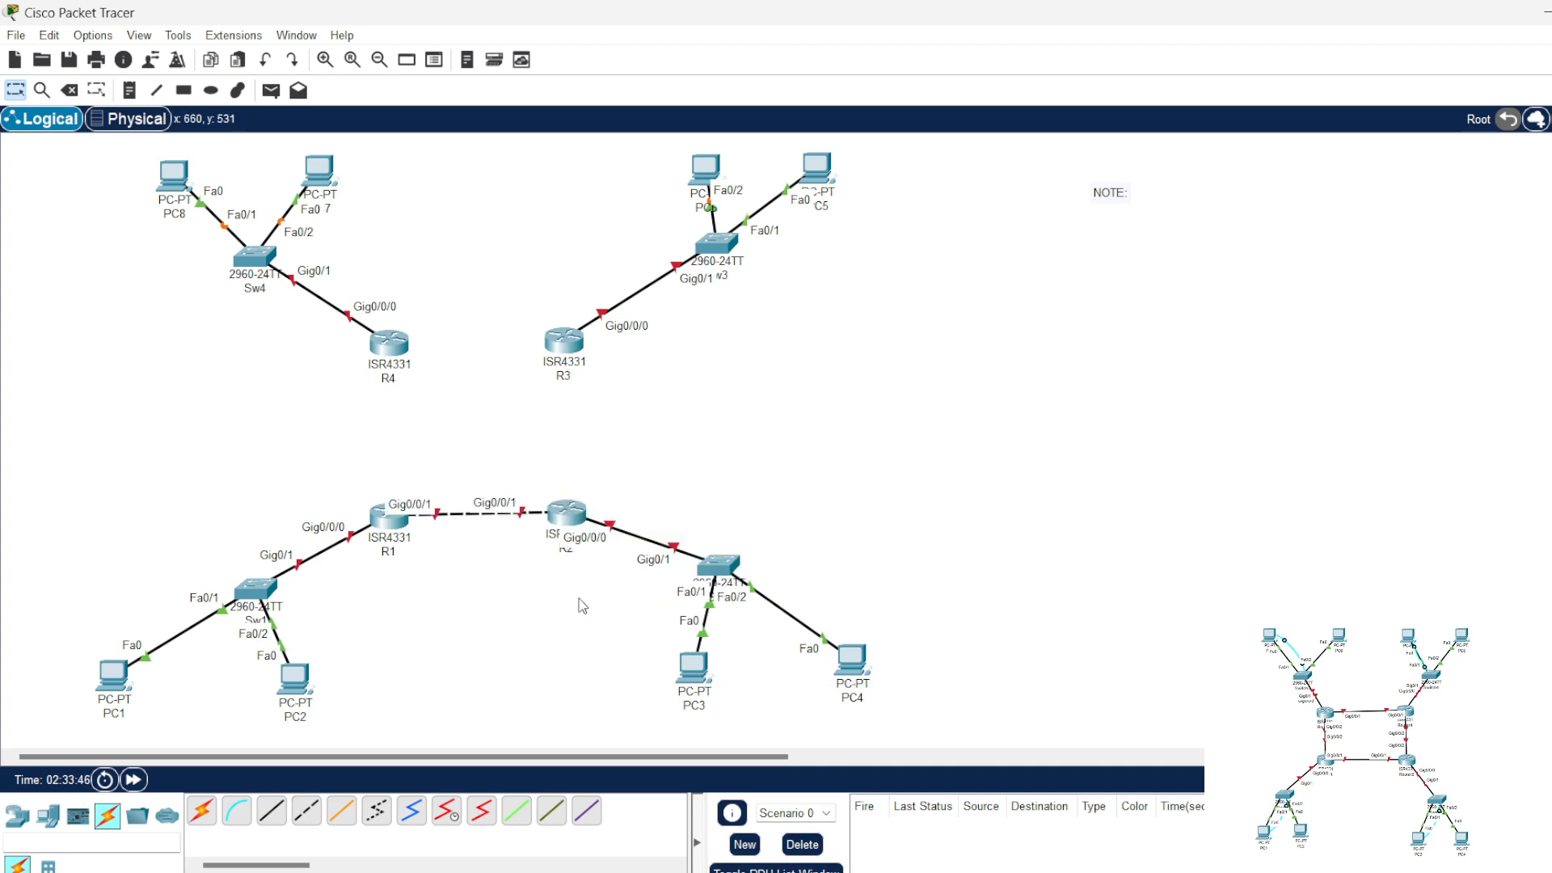
{"action": "left_click", "coordinate": [581, 522]}
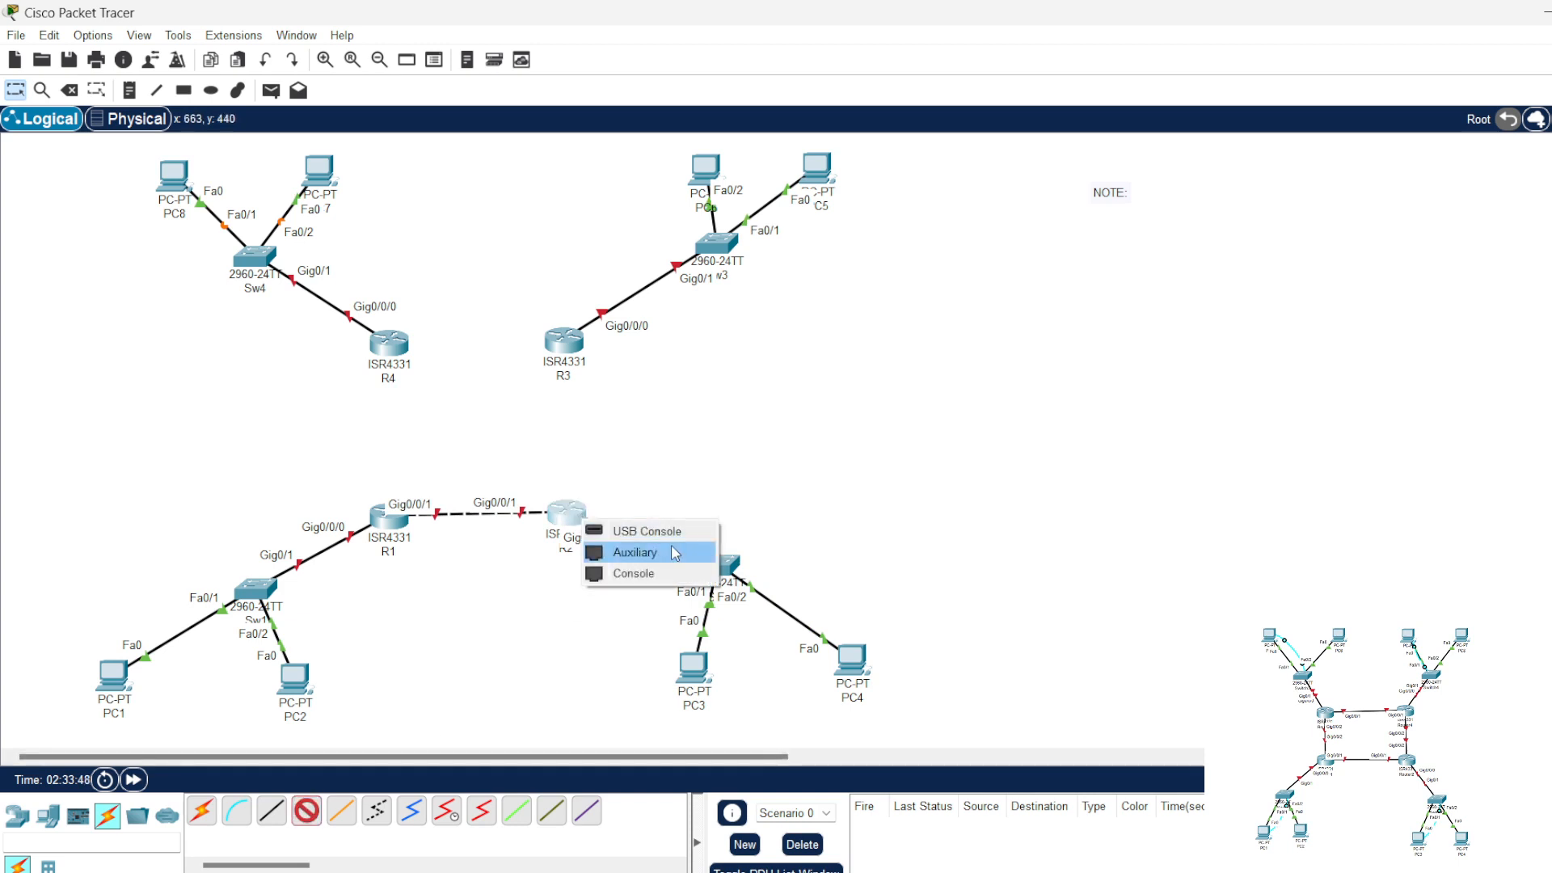
{"action": "left_click", "coordinate": [646, 463]}
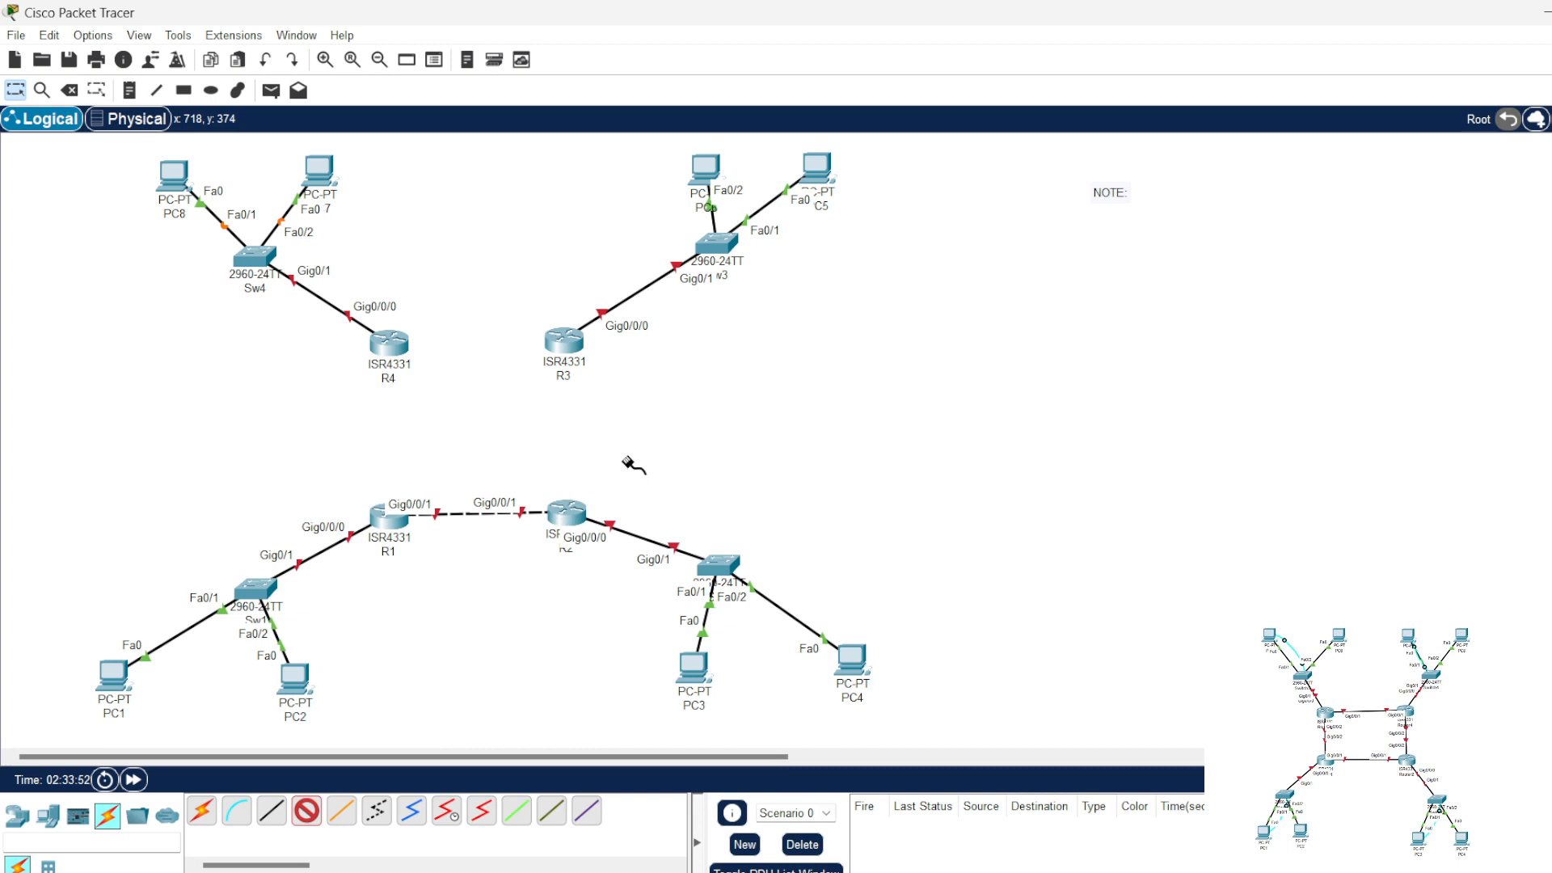
{"action": "key", "text": "Escape"}
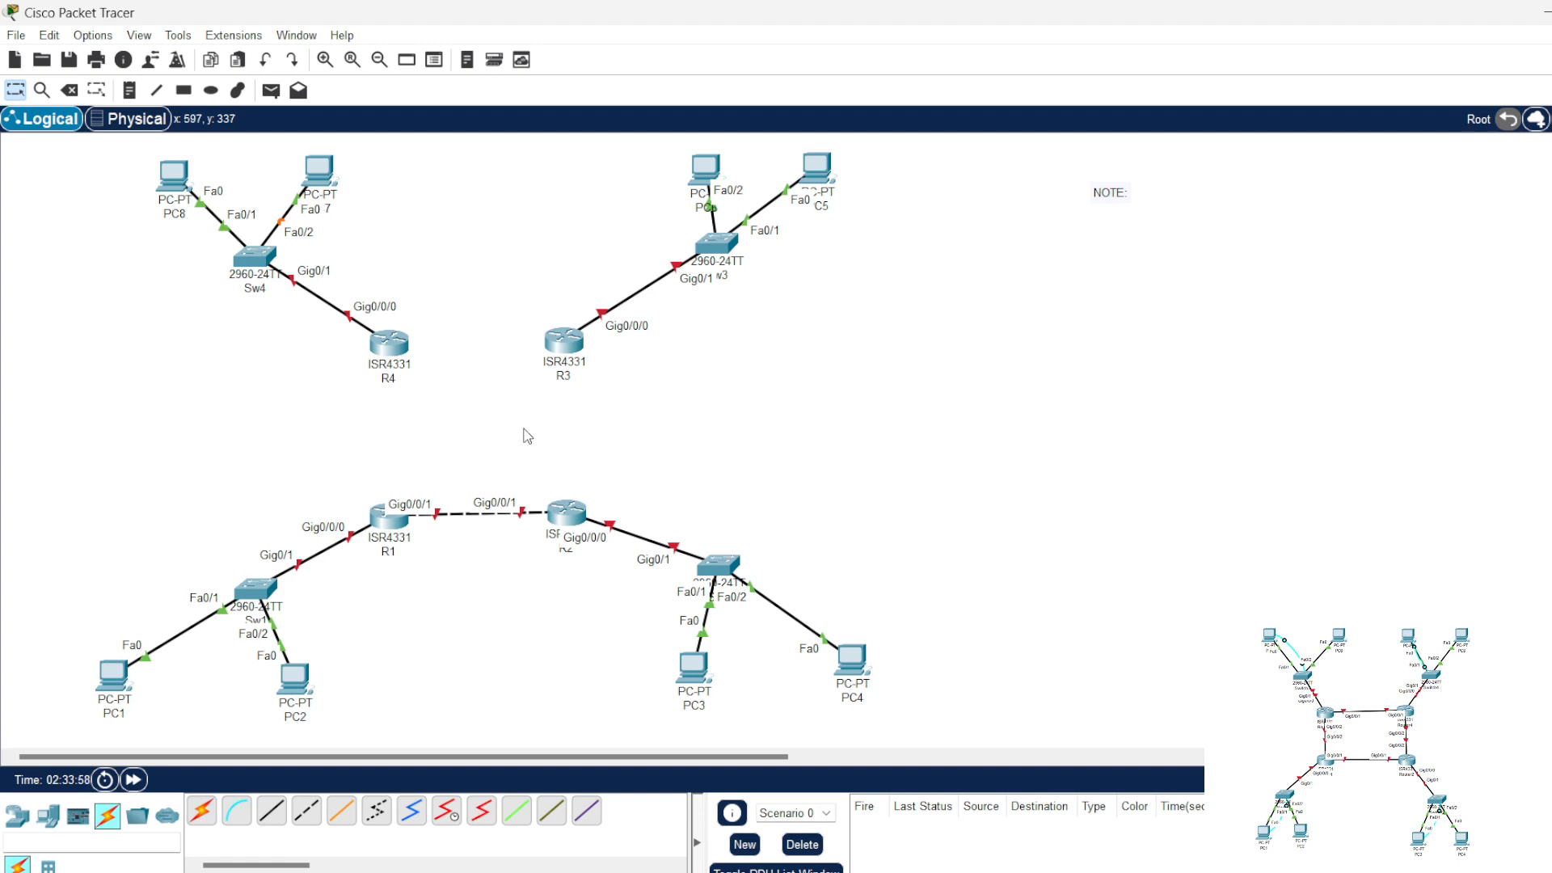
Step: Install a GLC-T module in R1's free SFP slot with the router powered off, and restore its power
{"action": "left_click", "coordinate": [389, 514]}
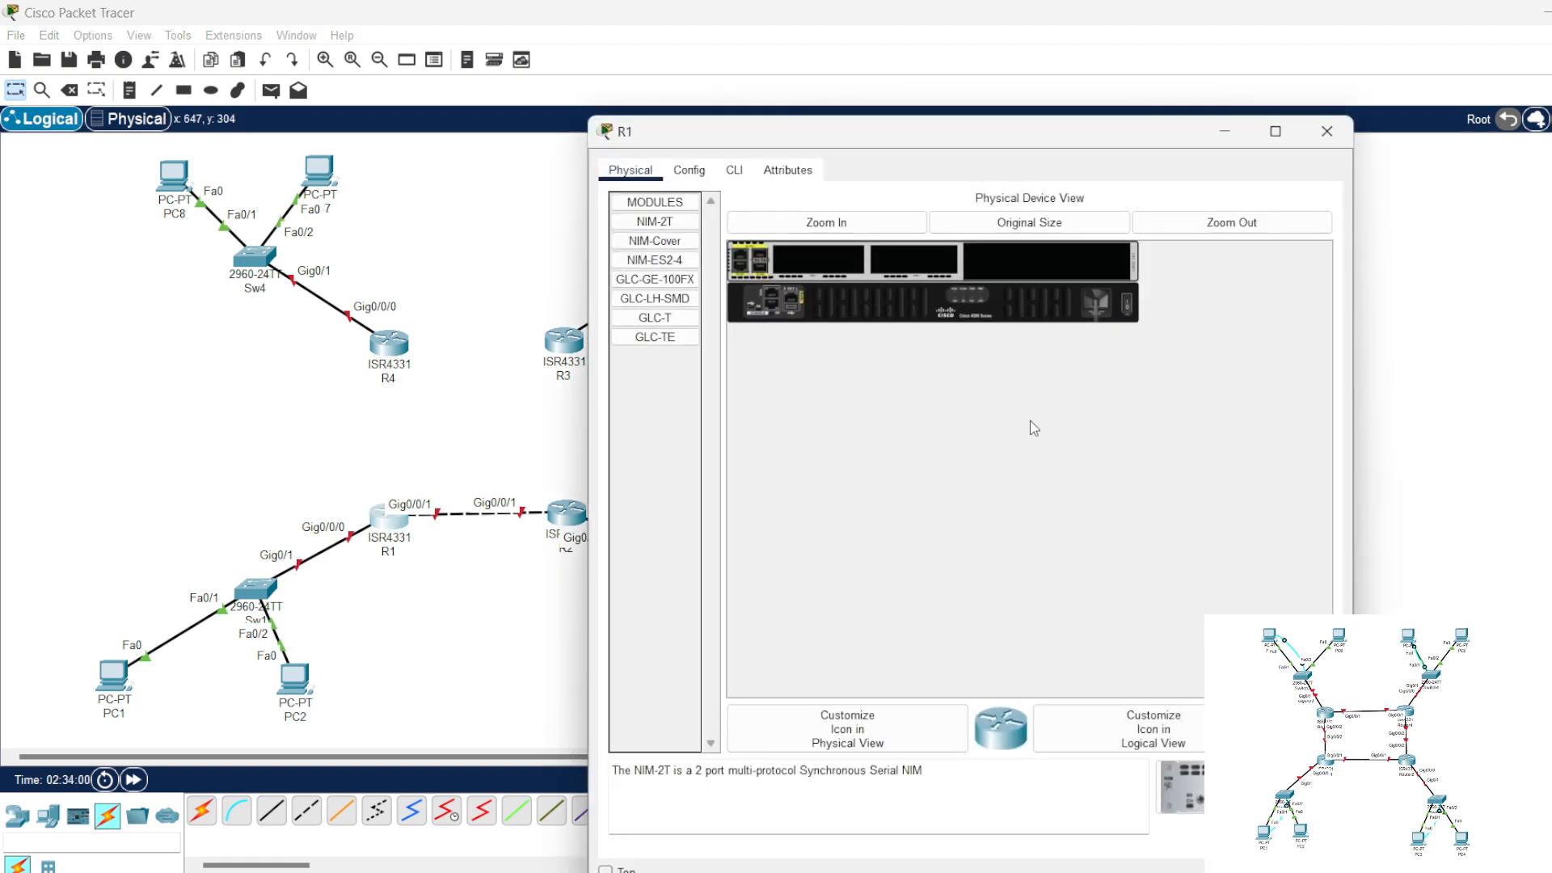
{"action": "left_click", "coordinate": [826, 222]}
{"action": "scroll", "coordinate": [1285, 436], "scroll_direction": "right", "scroll_amount": 3}
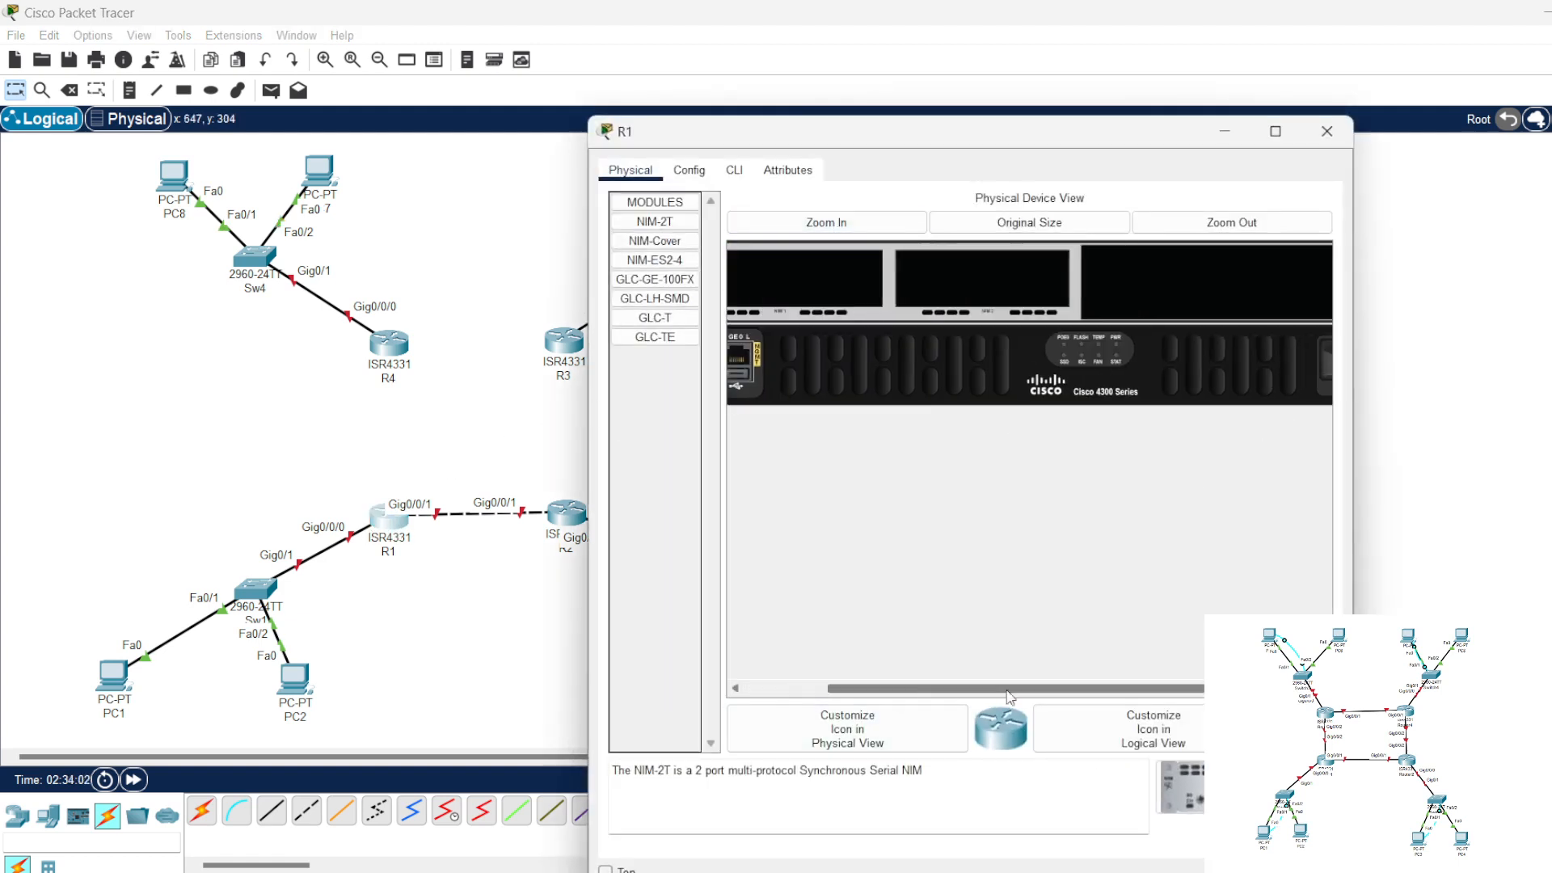
{"action": "left_click_drag", "start_coordinate": [1056, 686], "coordinate": [905, 686]}
{"action": "left_click_drag", "start_coordinate": [640, 325], "coordinate": [786, 311]}
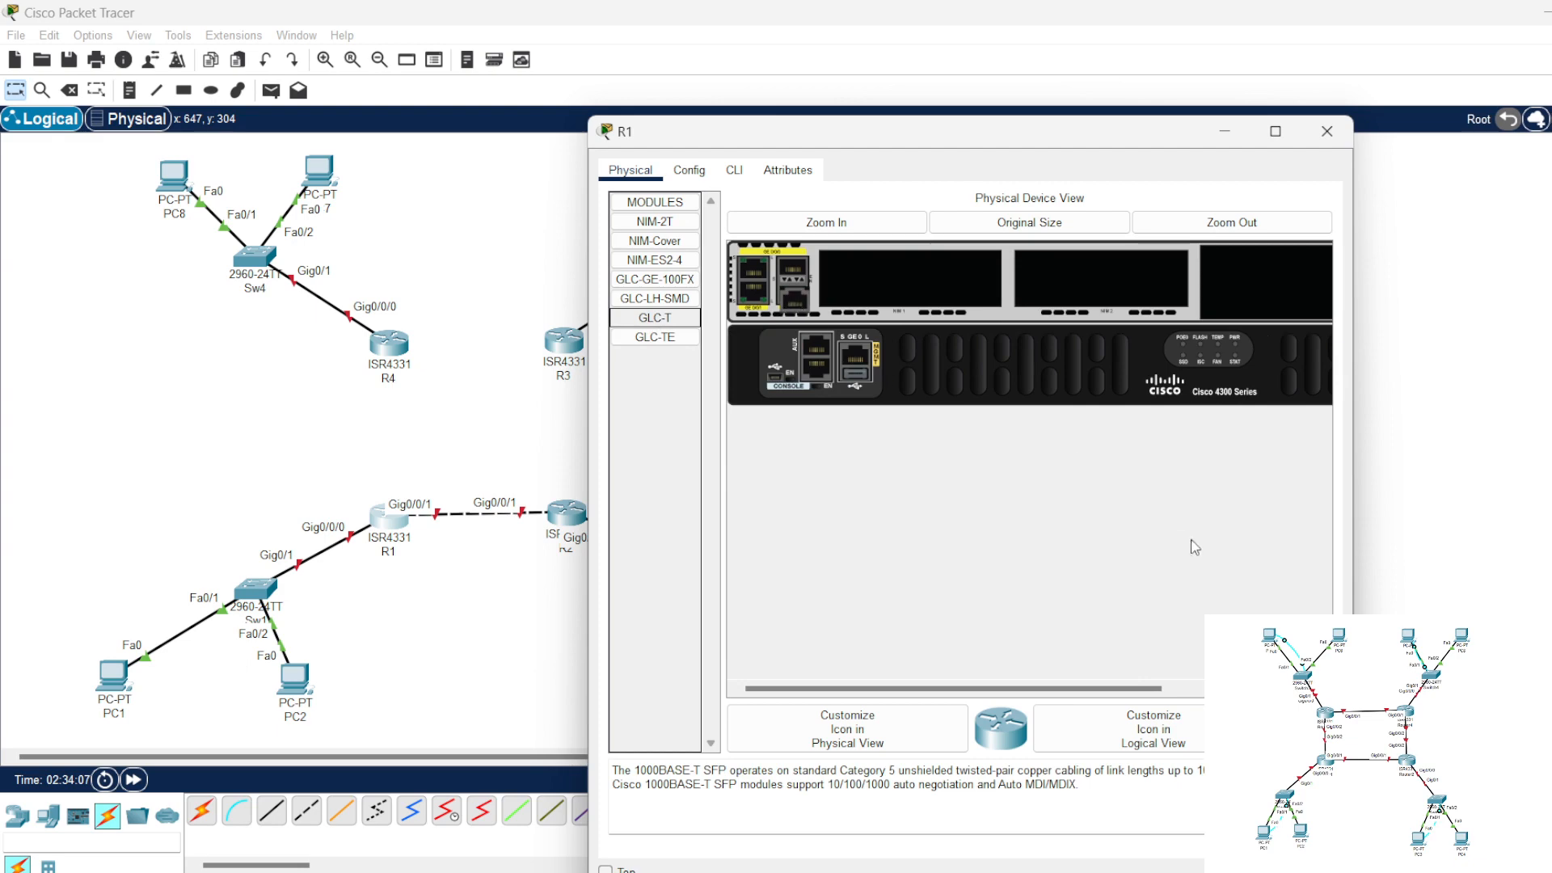
{"action": "left_click_drag", "start_coordinate": [986, 692], "coordinate": [1137, 694]}
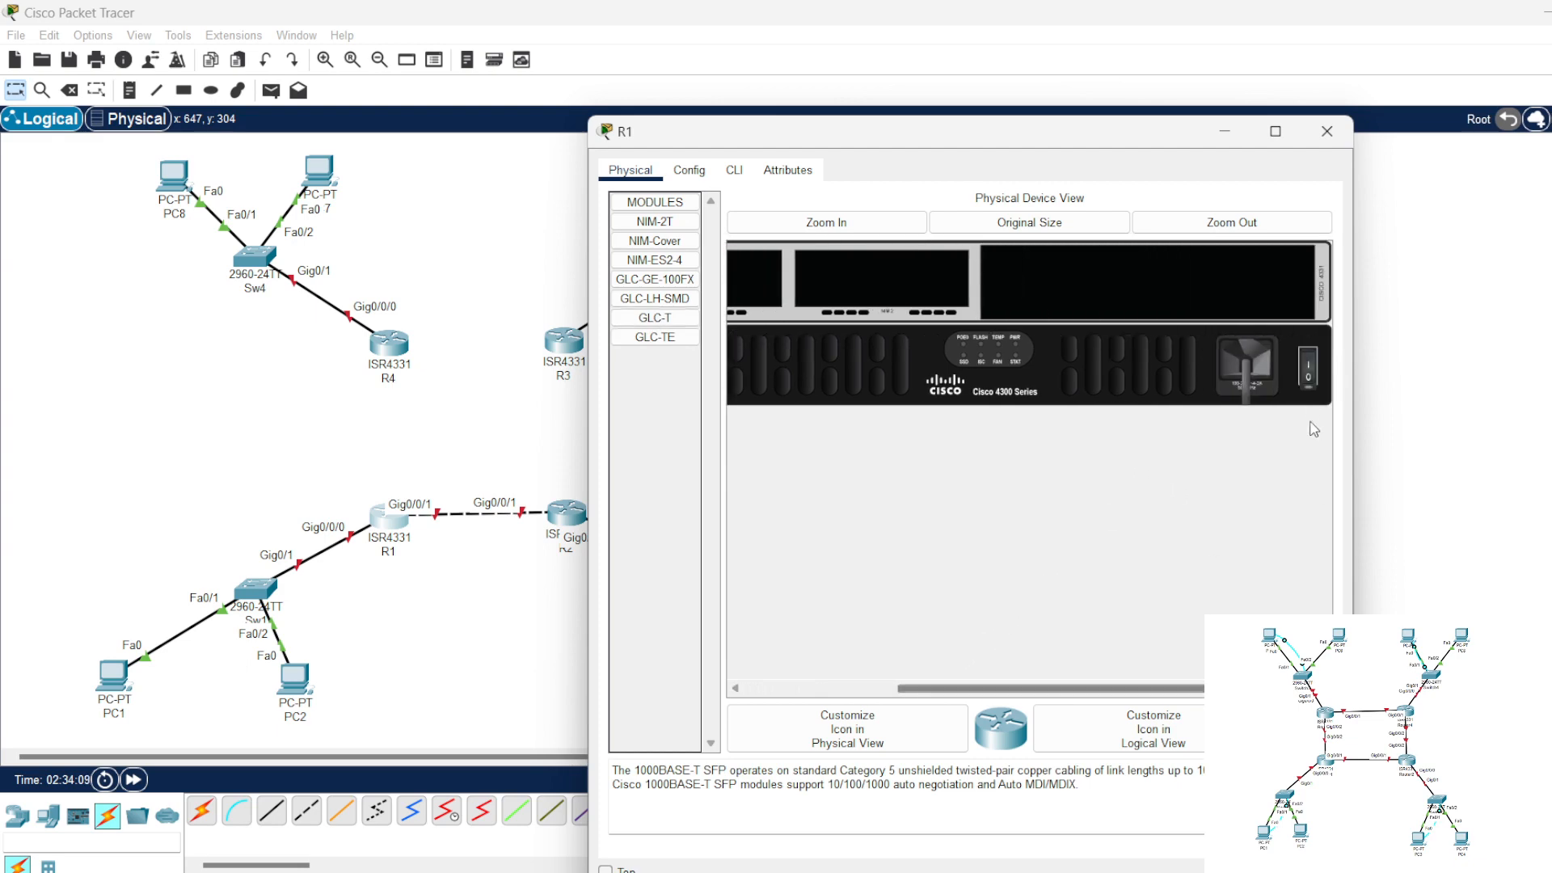
{"action": "left_click", "coordinate": [1326, 131]}
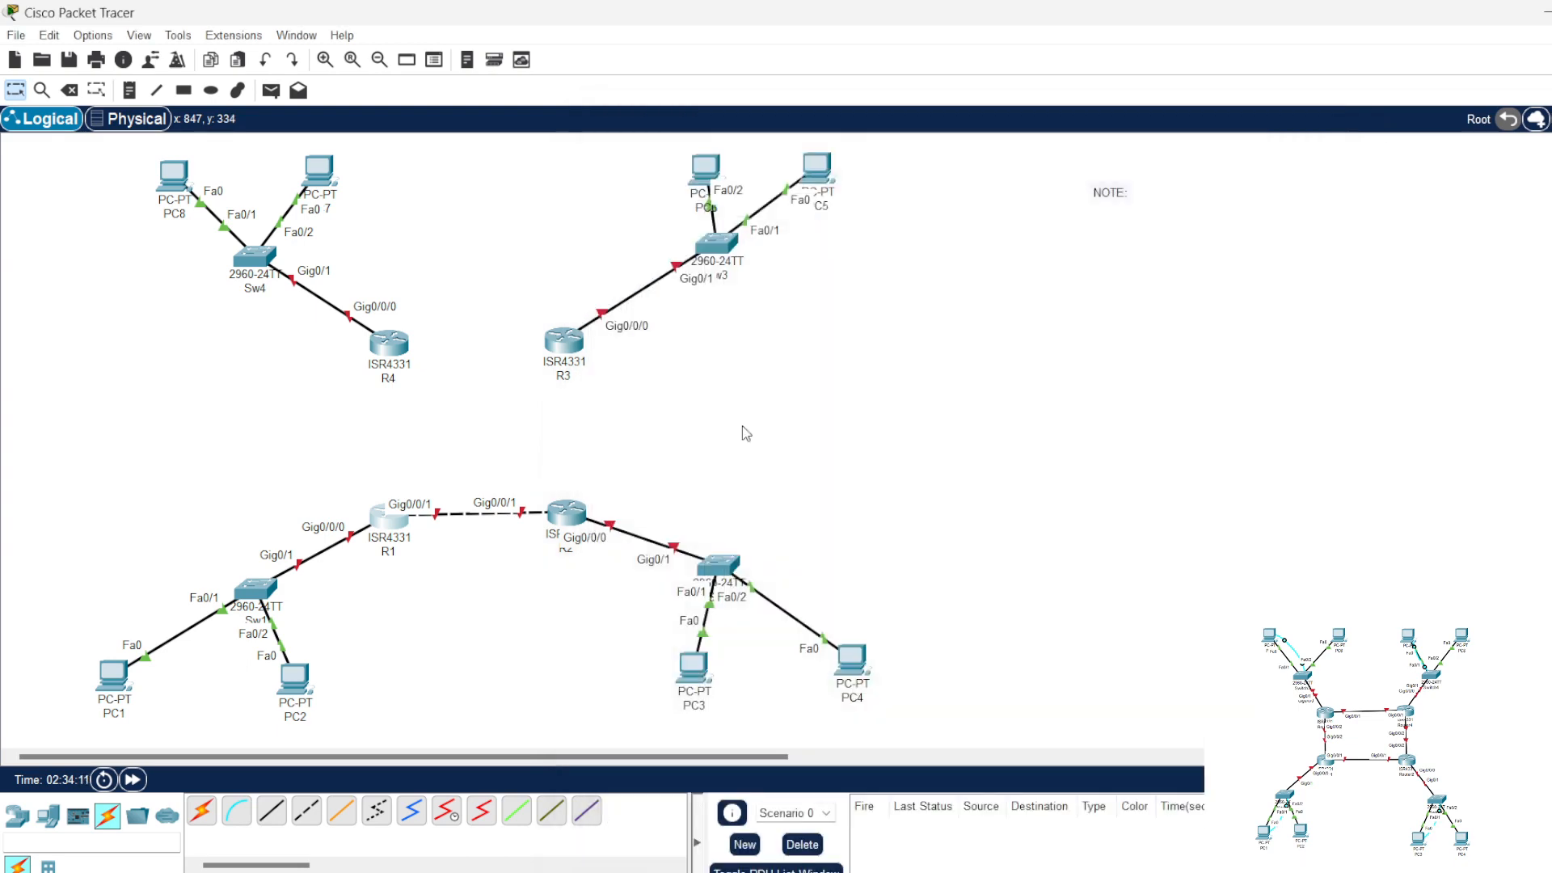
Step: Install a GLC-T module in R2's free SFP slot with the router powered off, and restore its power
{"action": "left_click", "coordinate": [566, 513]}
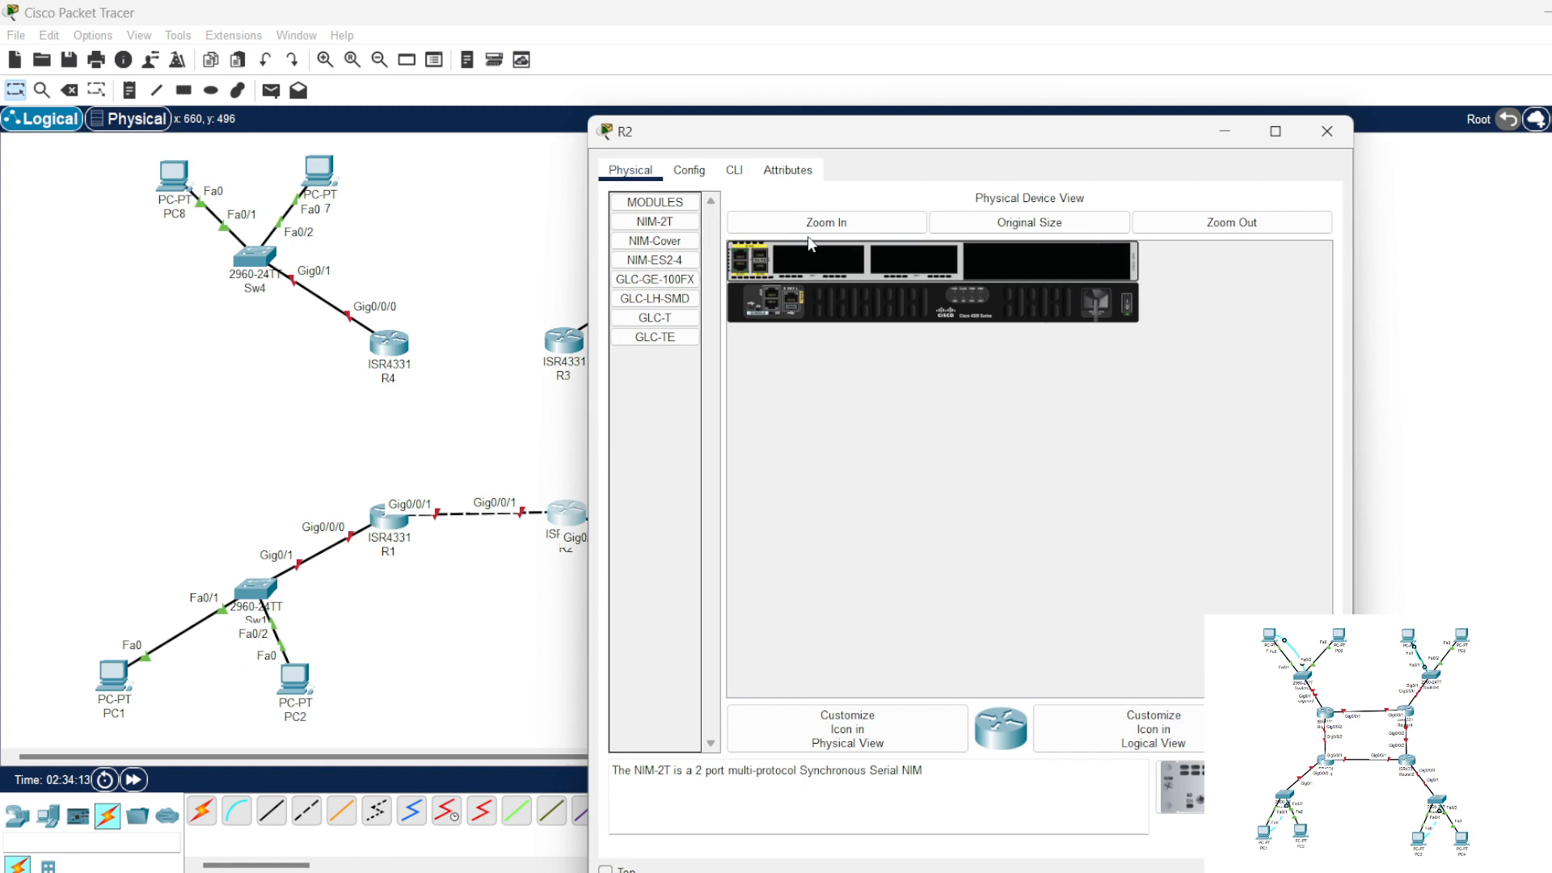
{"action": "left_click", "coordinate": [812, 225]}
{"action": "left_click_drag", "start_coordinate": [1071, 688], "coordinate": [788, 559]}
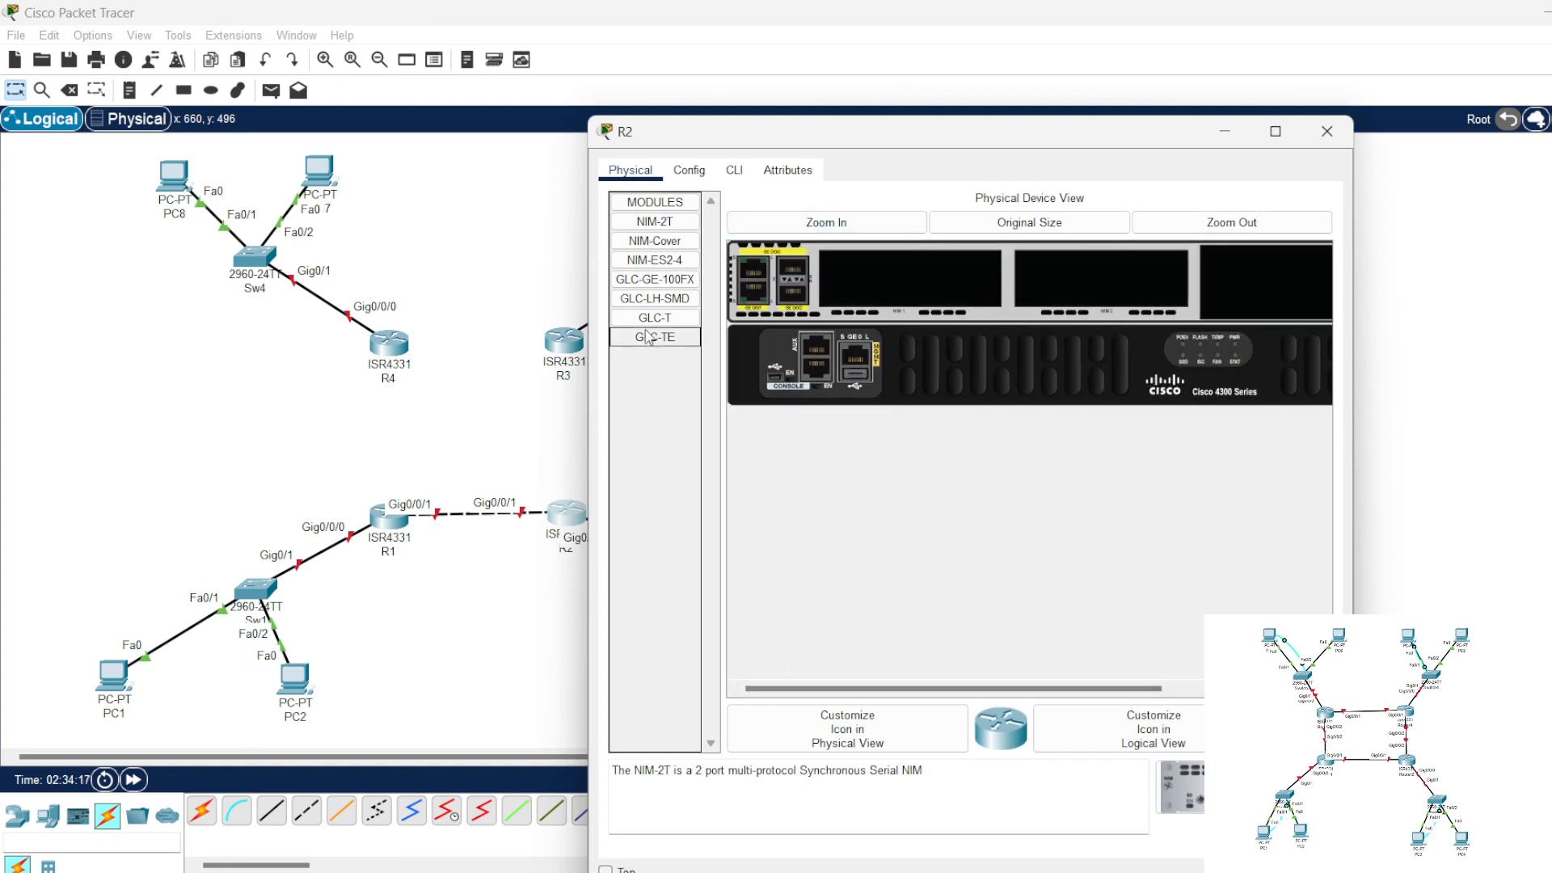
{"action": "left_click_drag", "start_coordinate": [655, 317], "coordinate": [784, 306]}
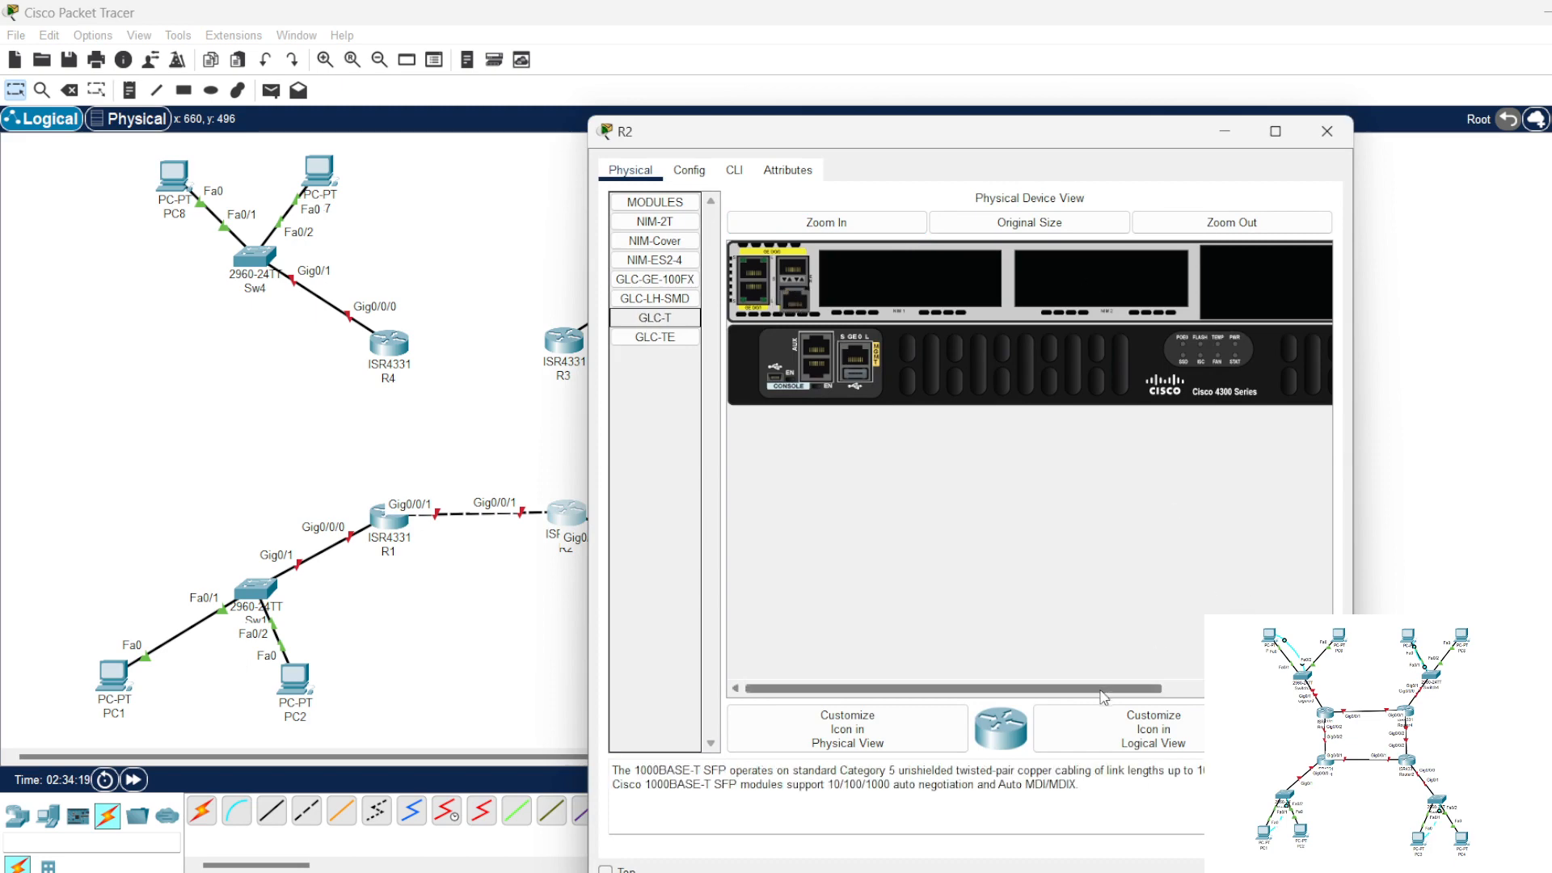
{"action": "left_click_drag", "start_coordinate": [1139, 689], "coordinate": [1292, 689]}
{"action": "left_click", "coordinate": [1326, 131]}
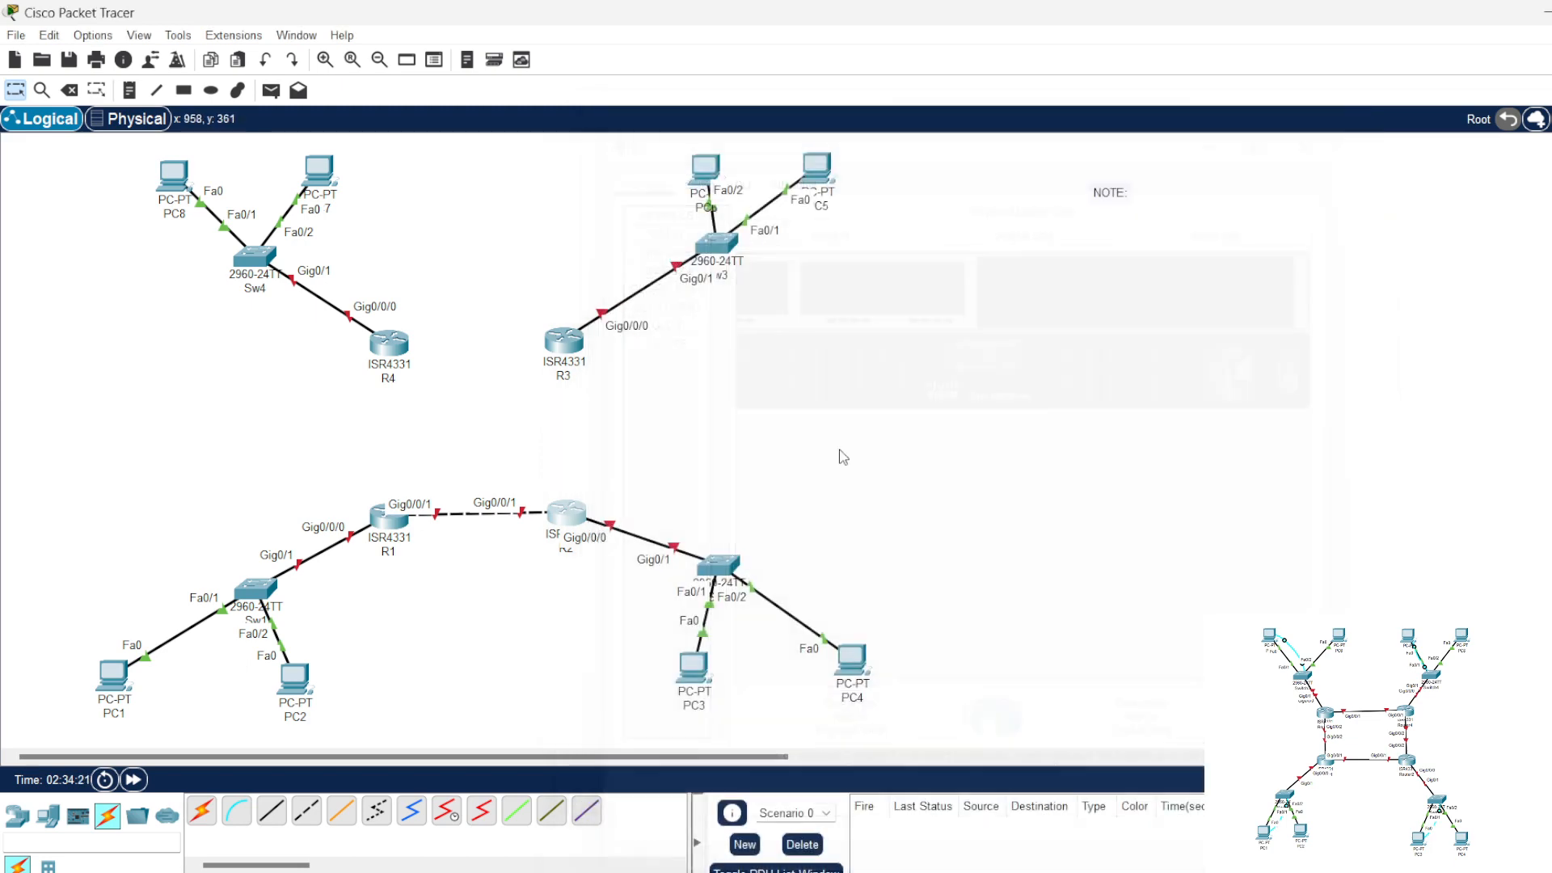
Step: Install a GLC-T module in R3's free SFP slot with the router powered off, and restore its power
{"action": "left_click", "coordinate": [566, 340]}
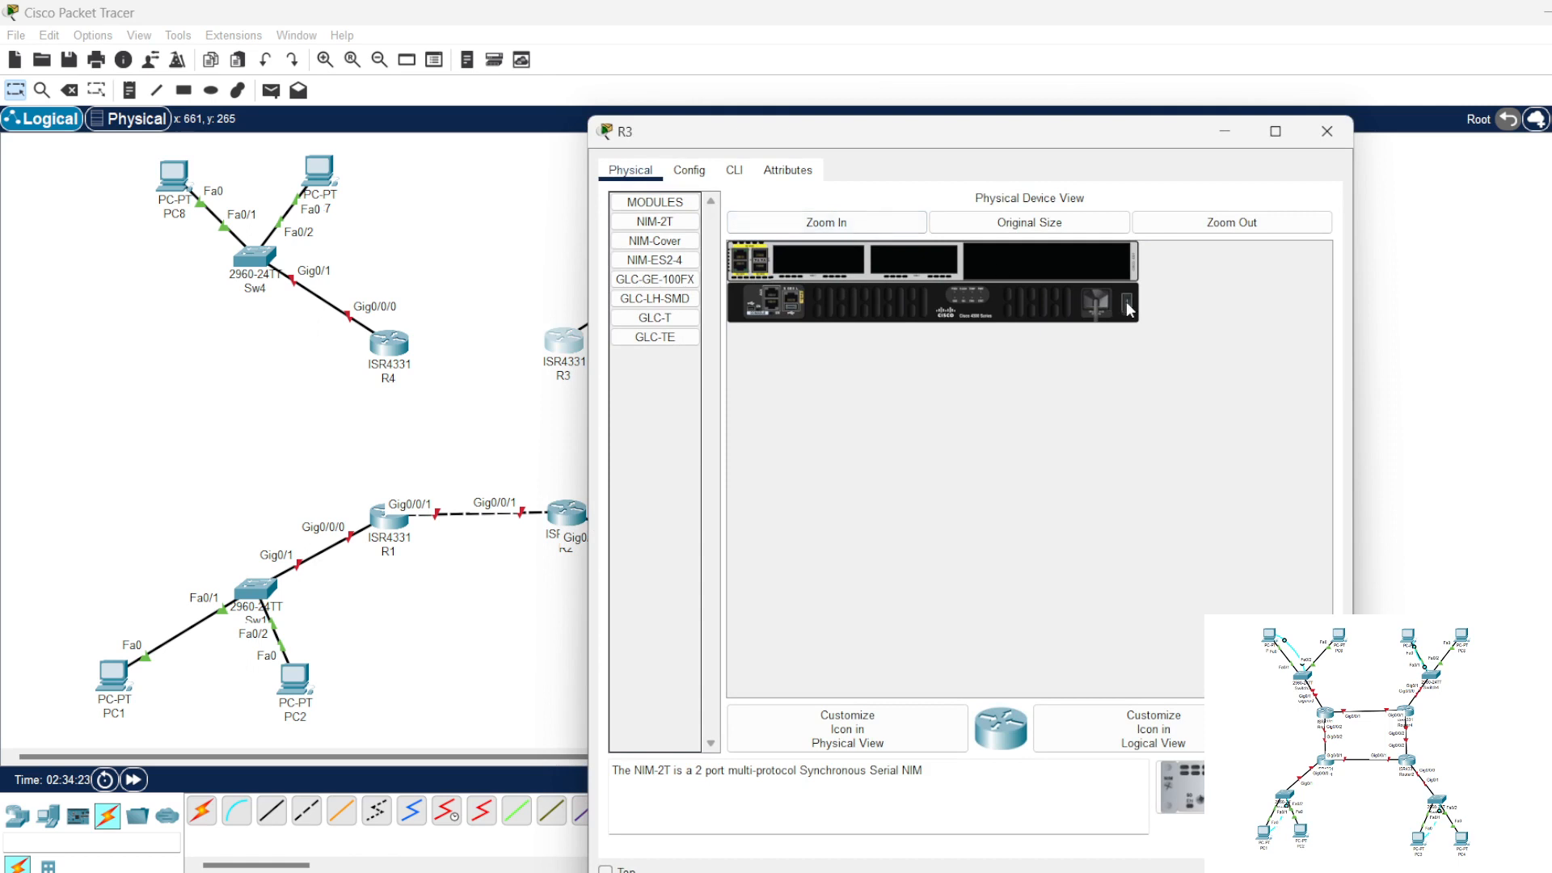
{"action": "left_click_drag", "start_coordinate": [654, 318], "coordinate": [764, 279]}
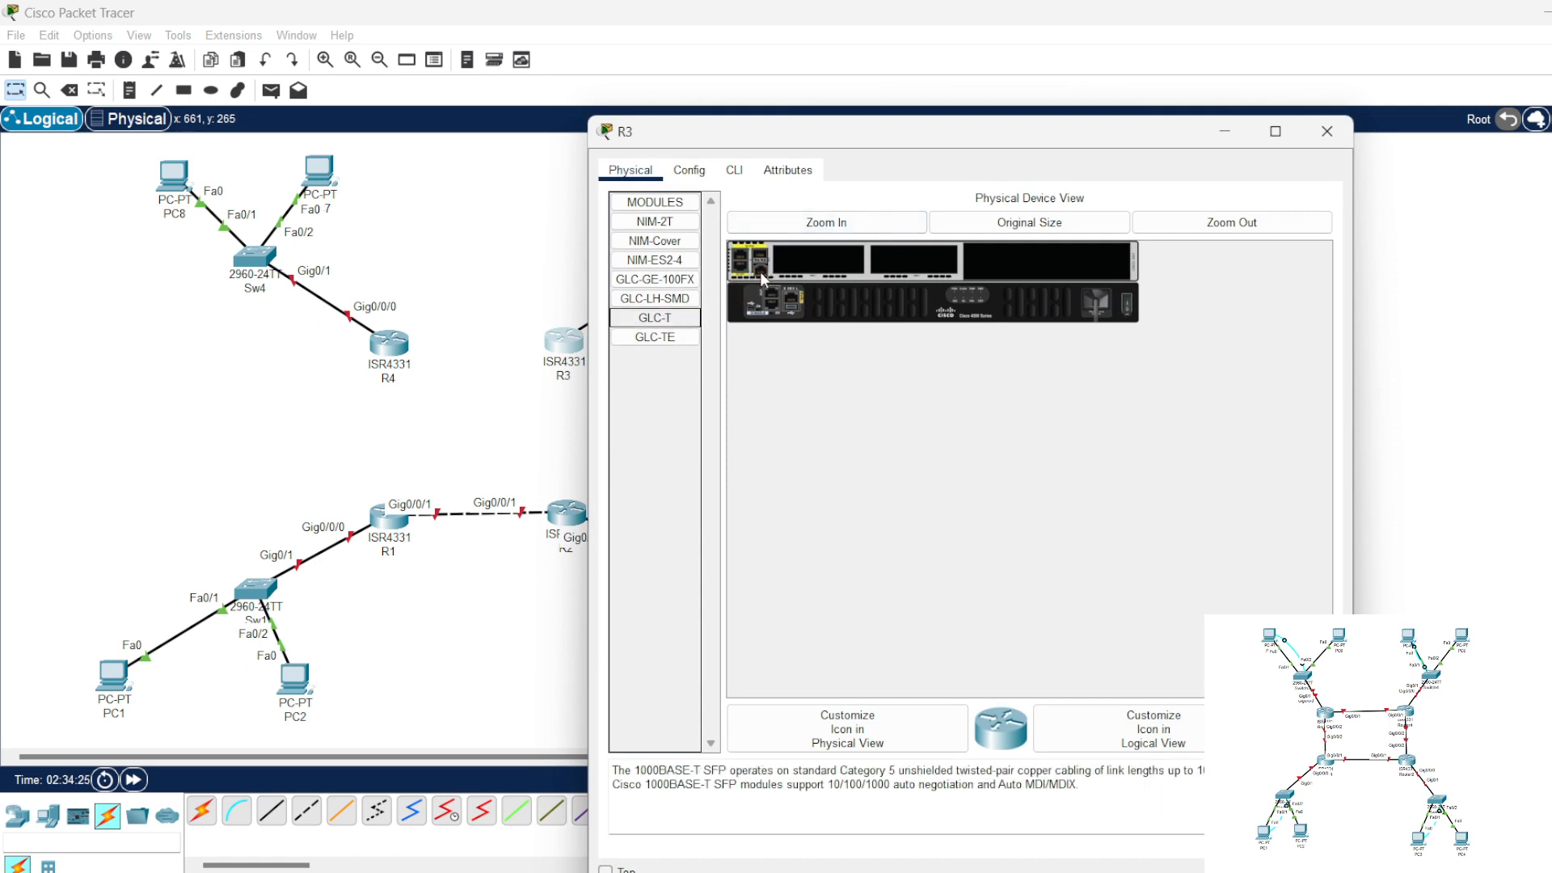
{"action": "left_click", "coordinate": [1128, 308]}
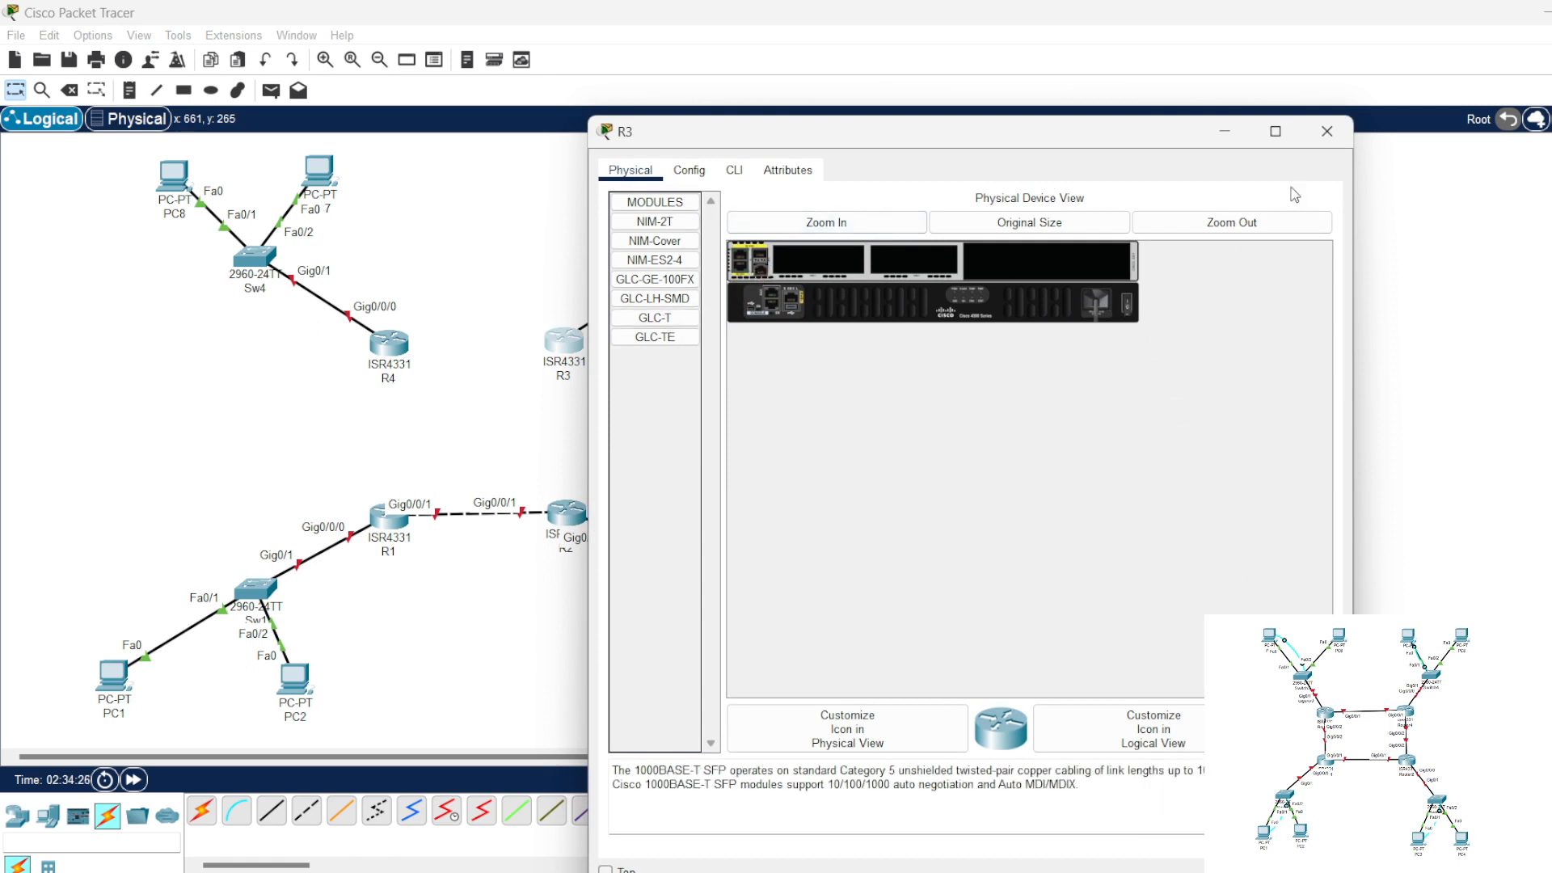
{"action": "left_click", "coordinate": [1326, 131]}
Step: Install a GLC-T module in R4's free SFP slot with the router powered off, and restore its power
{"action": "left_click", "coordinate": [389, 346]}
{"action": "left_click", "coordinate": [688, 169]}
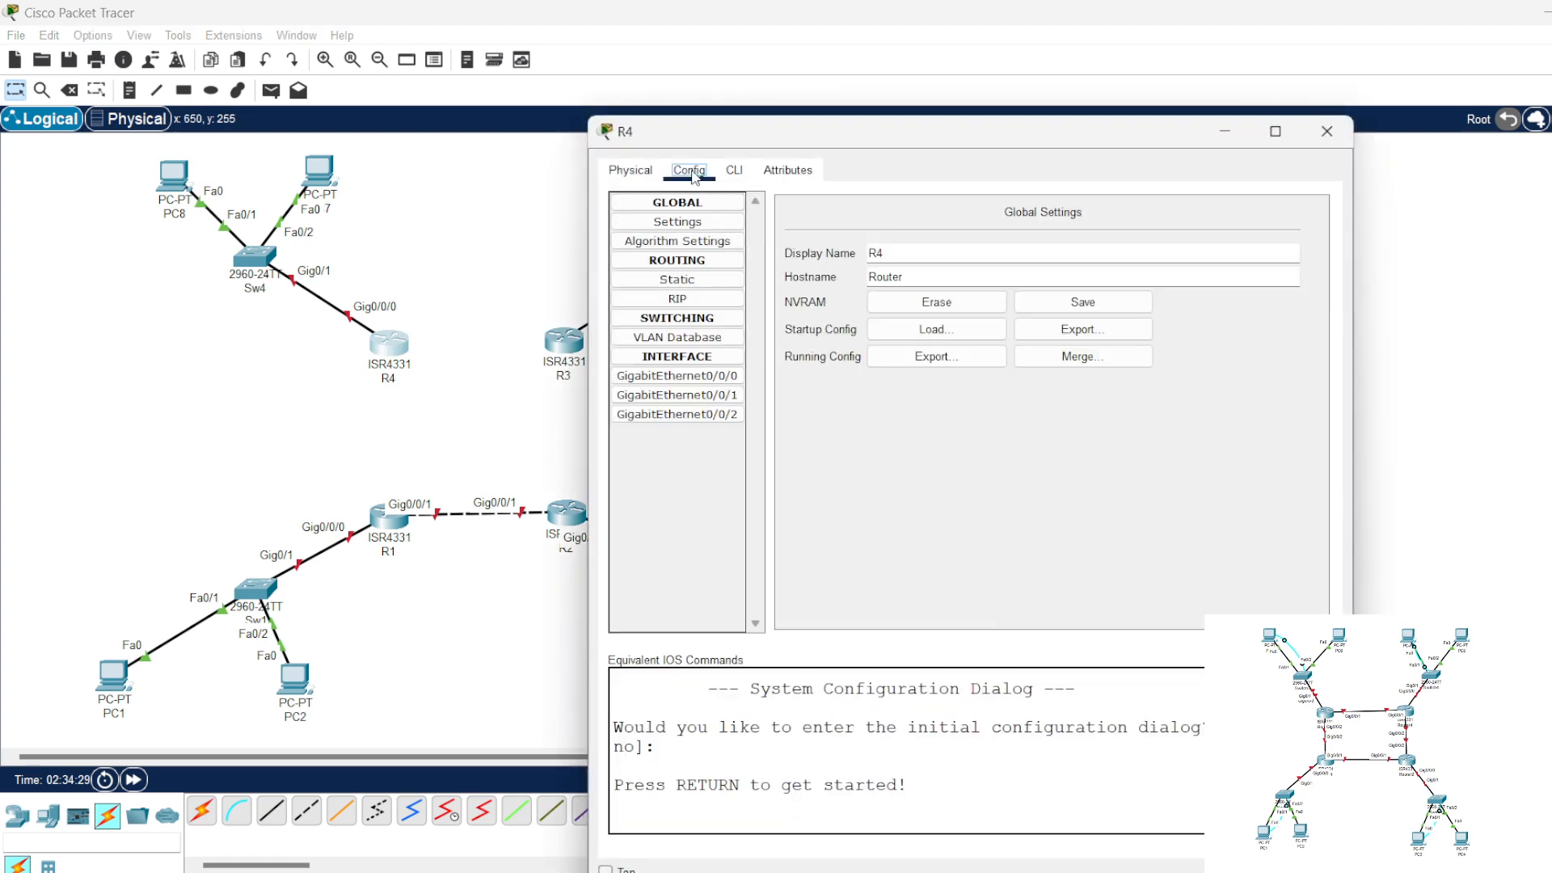
{"action": "left_click", "coordinate": [630, 169]}
{"action": "left_click", "coordinate": [677, 320]}
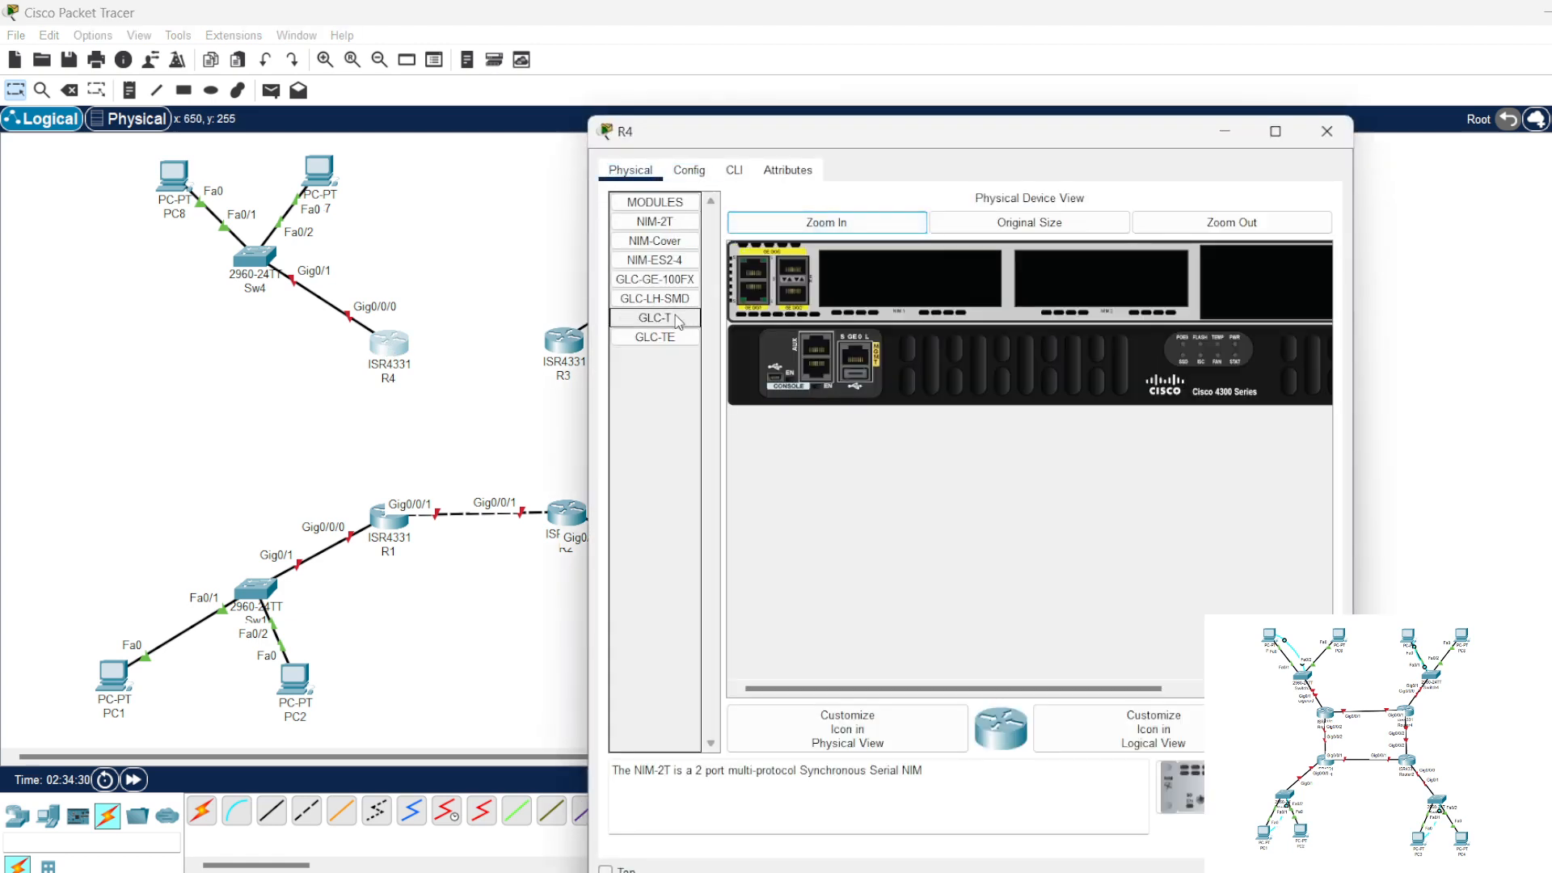
{"action": "left_click_drag", "start_coordinate": [959, 689], "coordinate": [800, 596]}
{"action": "left_click", "coordinate": [1308, 365]}
{"action": "left_click_drag", "start_coordinate": [665, 320], "coordinate": [796, 292]}
{"action": "left_click_drag", "start_coordinate": [952, 690], "coordinate": [1279, 435]}
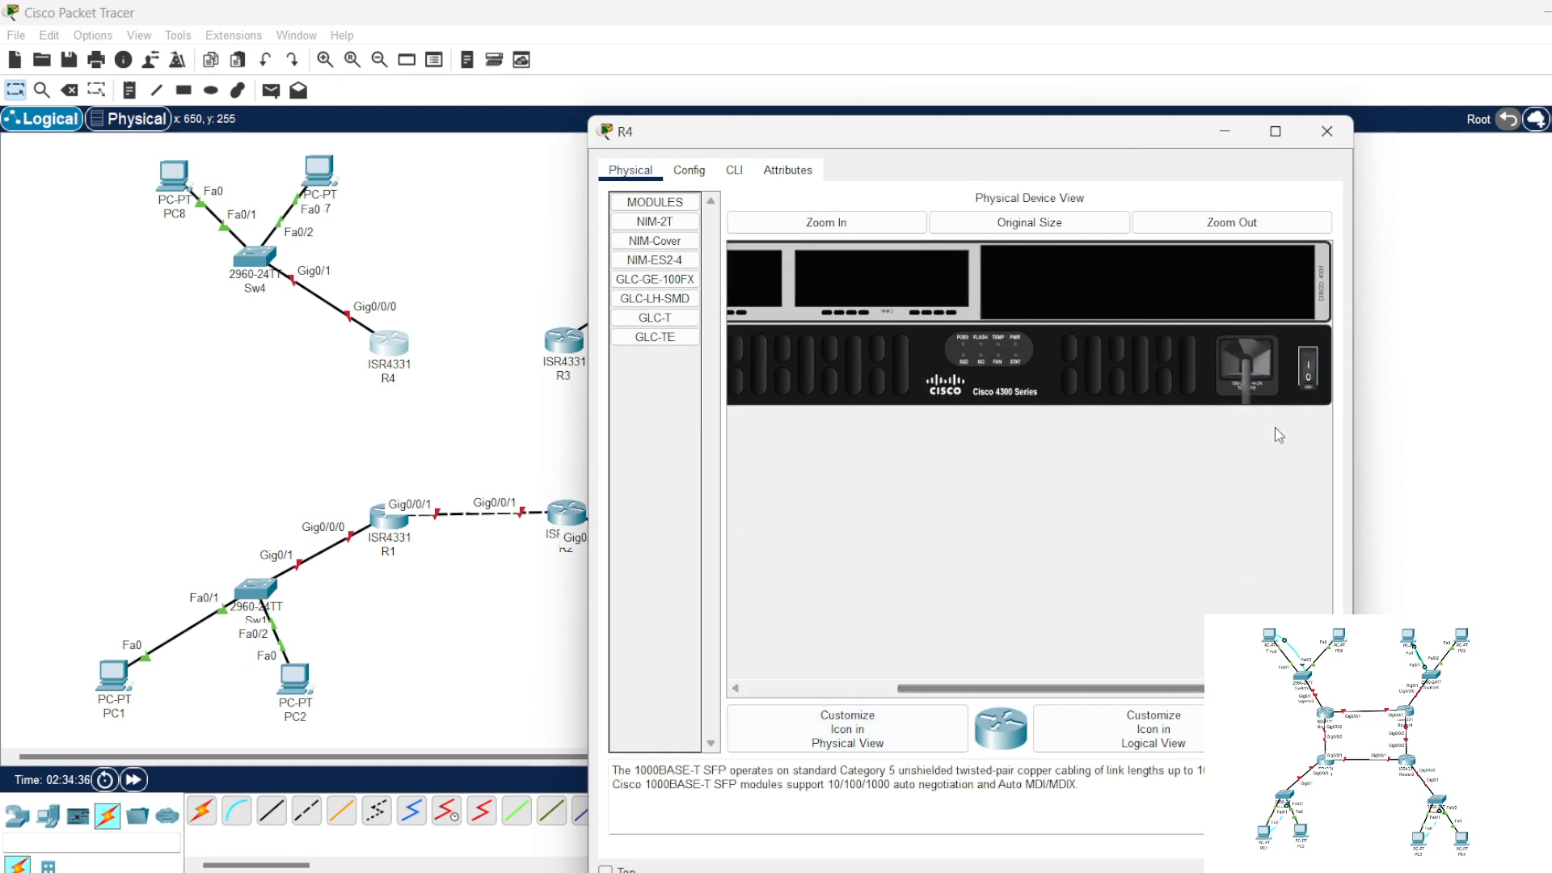
{"action": "left_click", "coordinate": [1307, 366]}
{"action": "left_click", "coordinate": [1327, 131]}
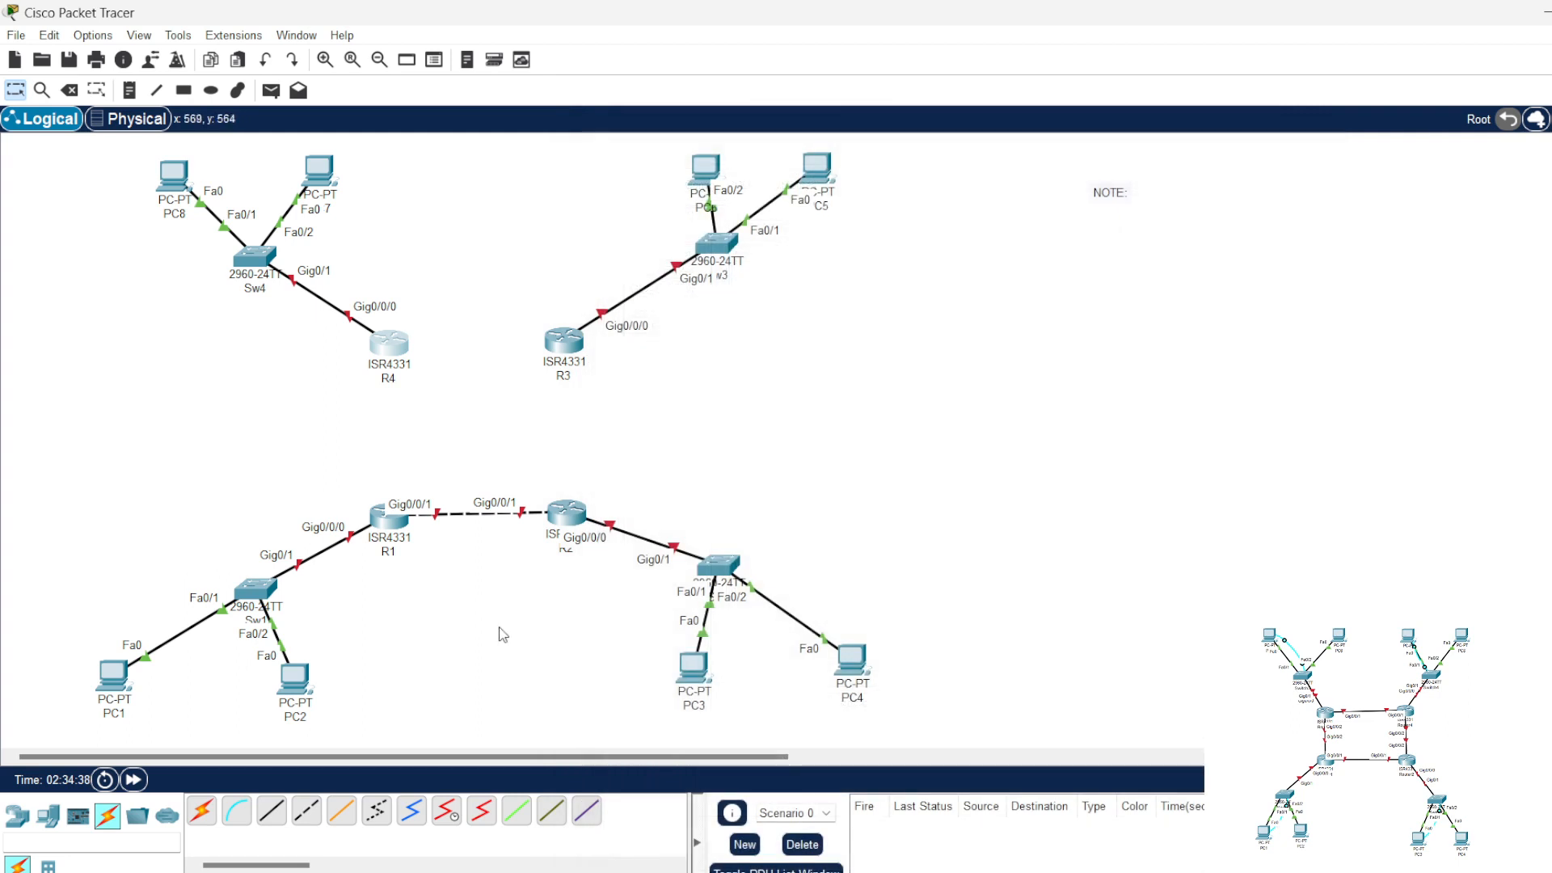
Step: Connect R2's GigabitEthernet0/0/2 to R3's GigabitEthernet0/0/2 with a crossover cable
{"action": "left_click", "coordinate": [306, 810]}
{"action": "left_click", "coordinate": [573, 510]}
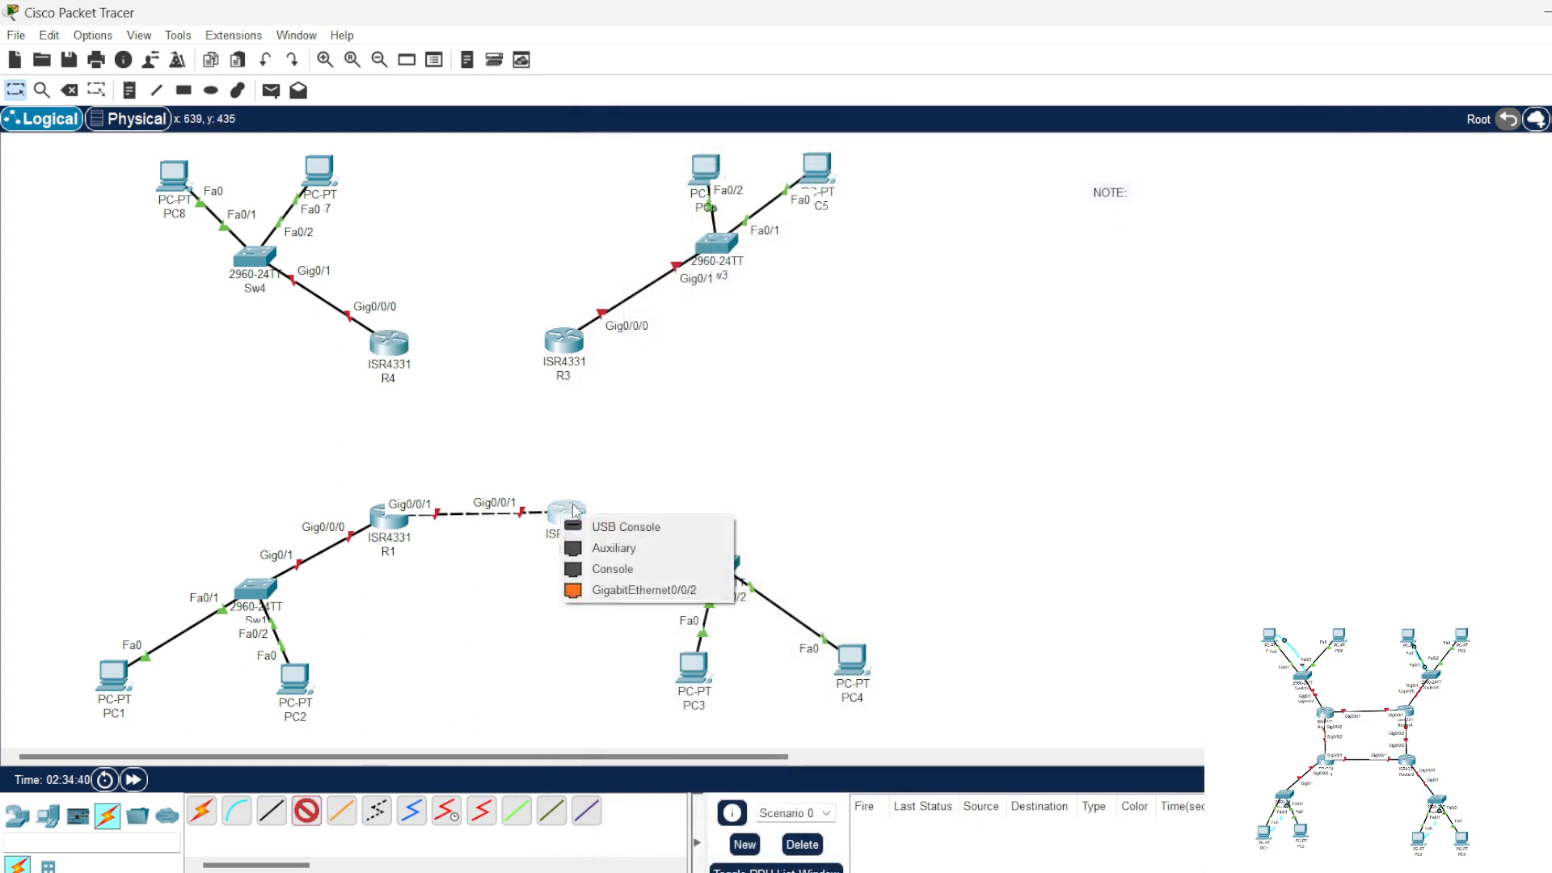
{"action": "left_click", "coordinate": [638, 589]}
{"action": "left_click", "coordinate": [564, 344]}
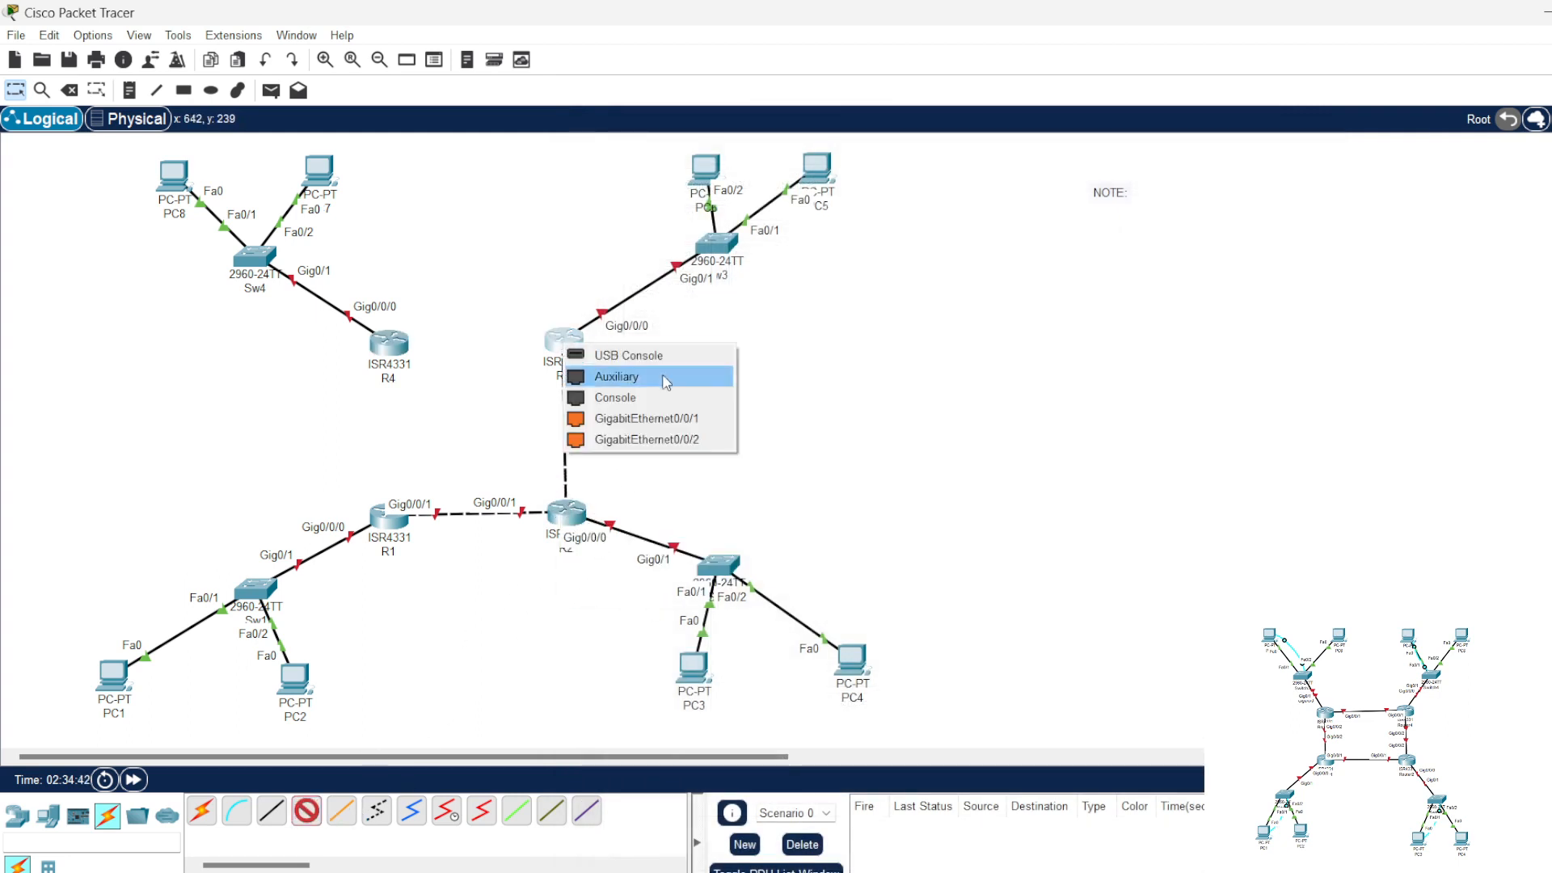
{"action": "left_click", "coordinate": [670, 439]}
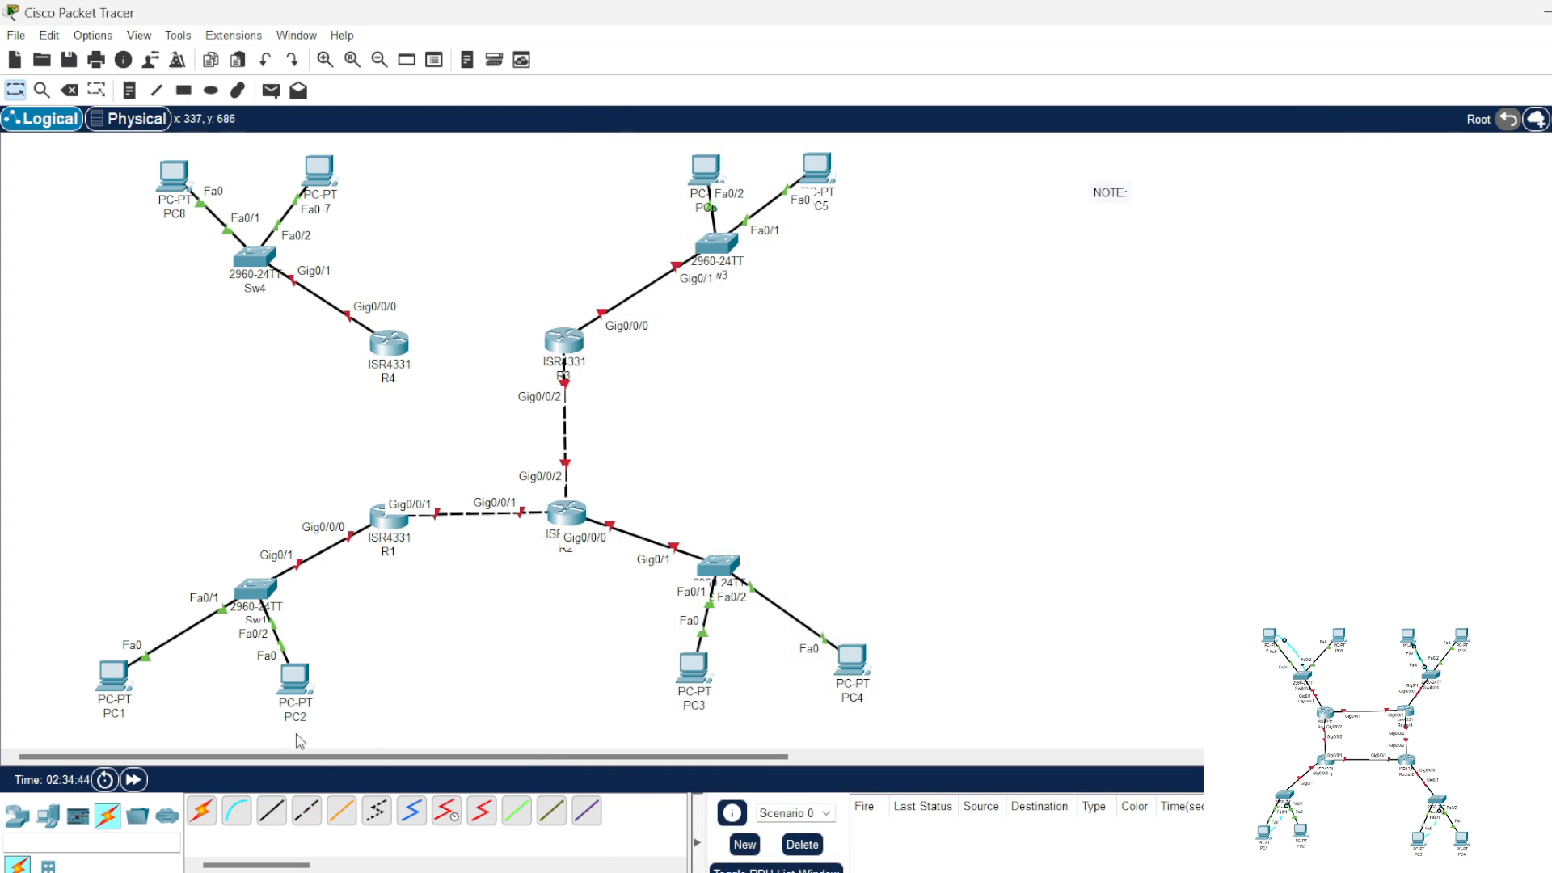
Step: Connect R3's GigabitEthernet0/0/1 to R4's GigabitEthernet0/0/1 with a crossover cable
{"action": "left_click", "coordinate": [306, 810]}
{"action": "left_click", "coordinate": [657, 414]}
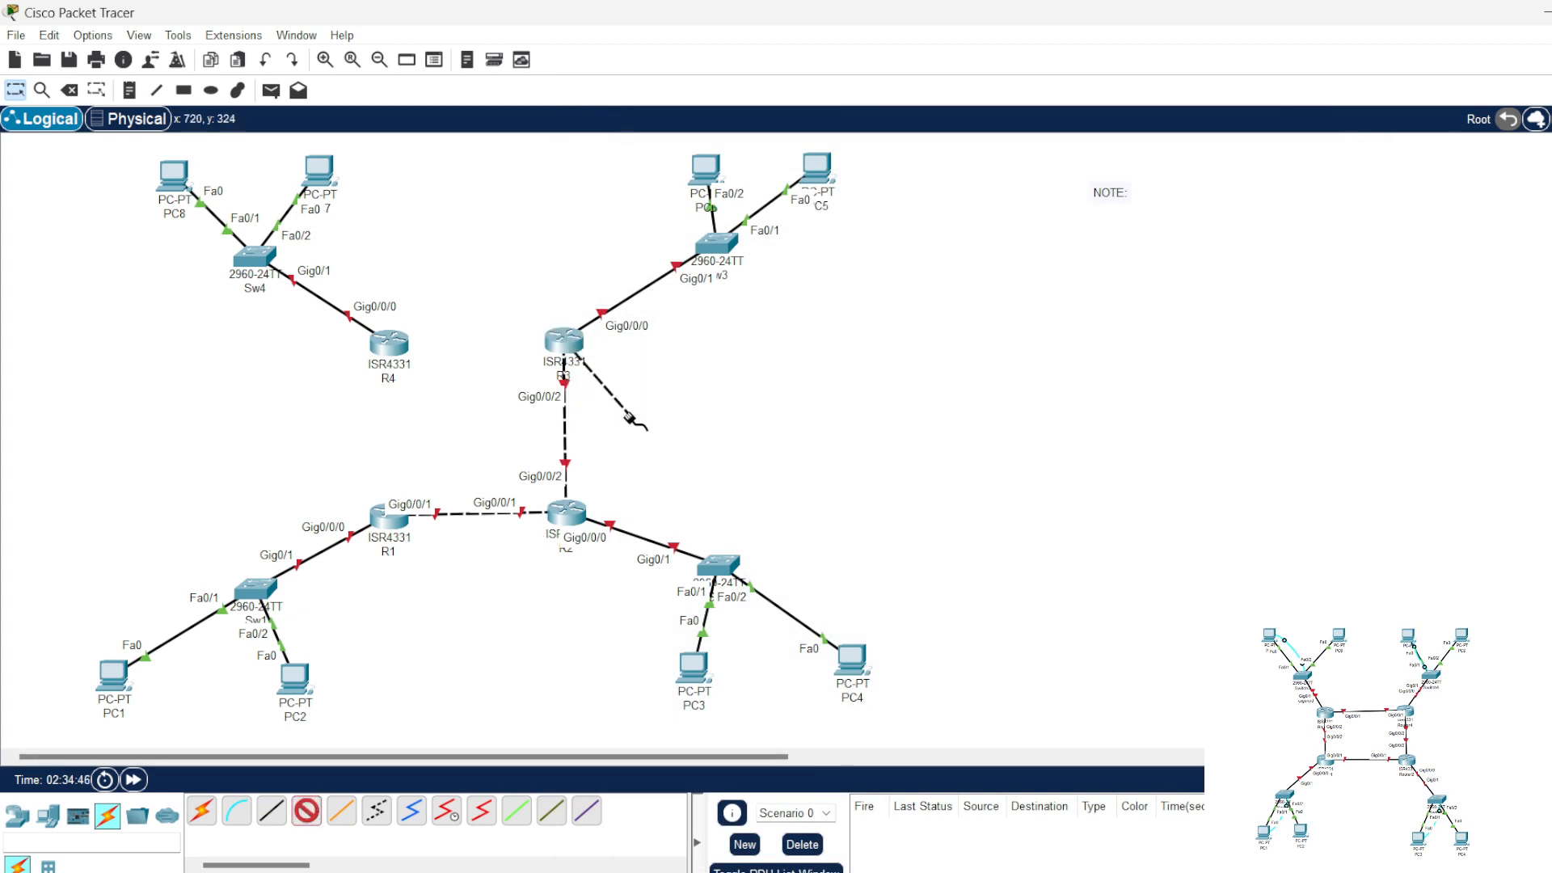
{"action": "left_click", "coordinate": [394, 343]}
{"action": "left_click", "coordinate": [496, 428]}
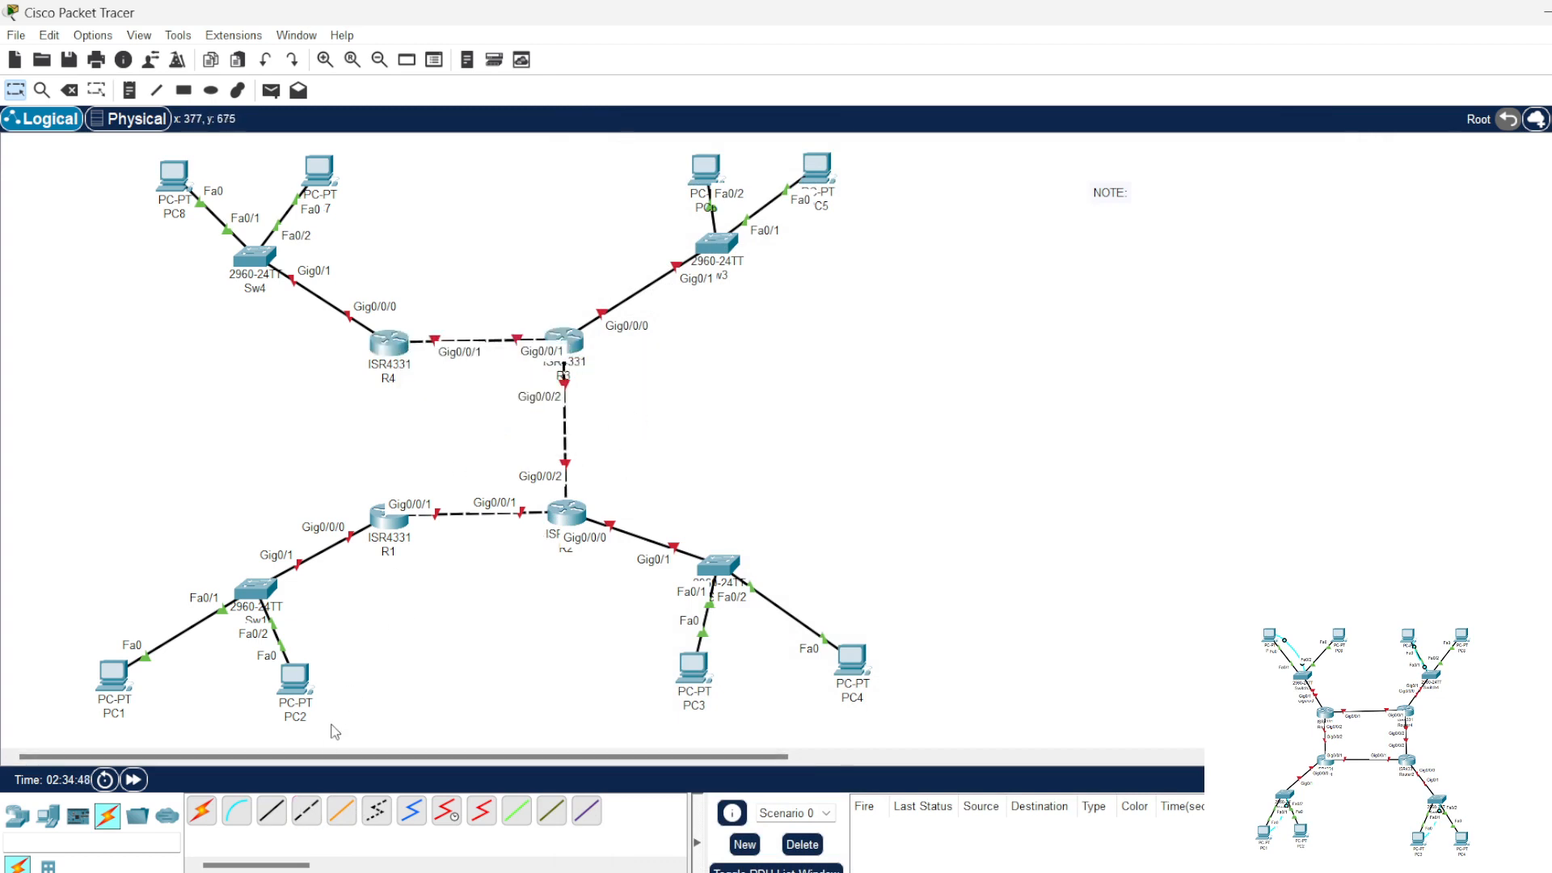
Step: Connect R4's GigabitEthernet0/0/2 to R1's GigabitEthernet0/0/2 with a crossover cable
{"action": "left_click", "coordinate": [393, 343]}
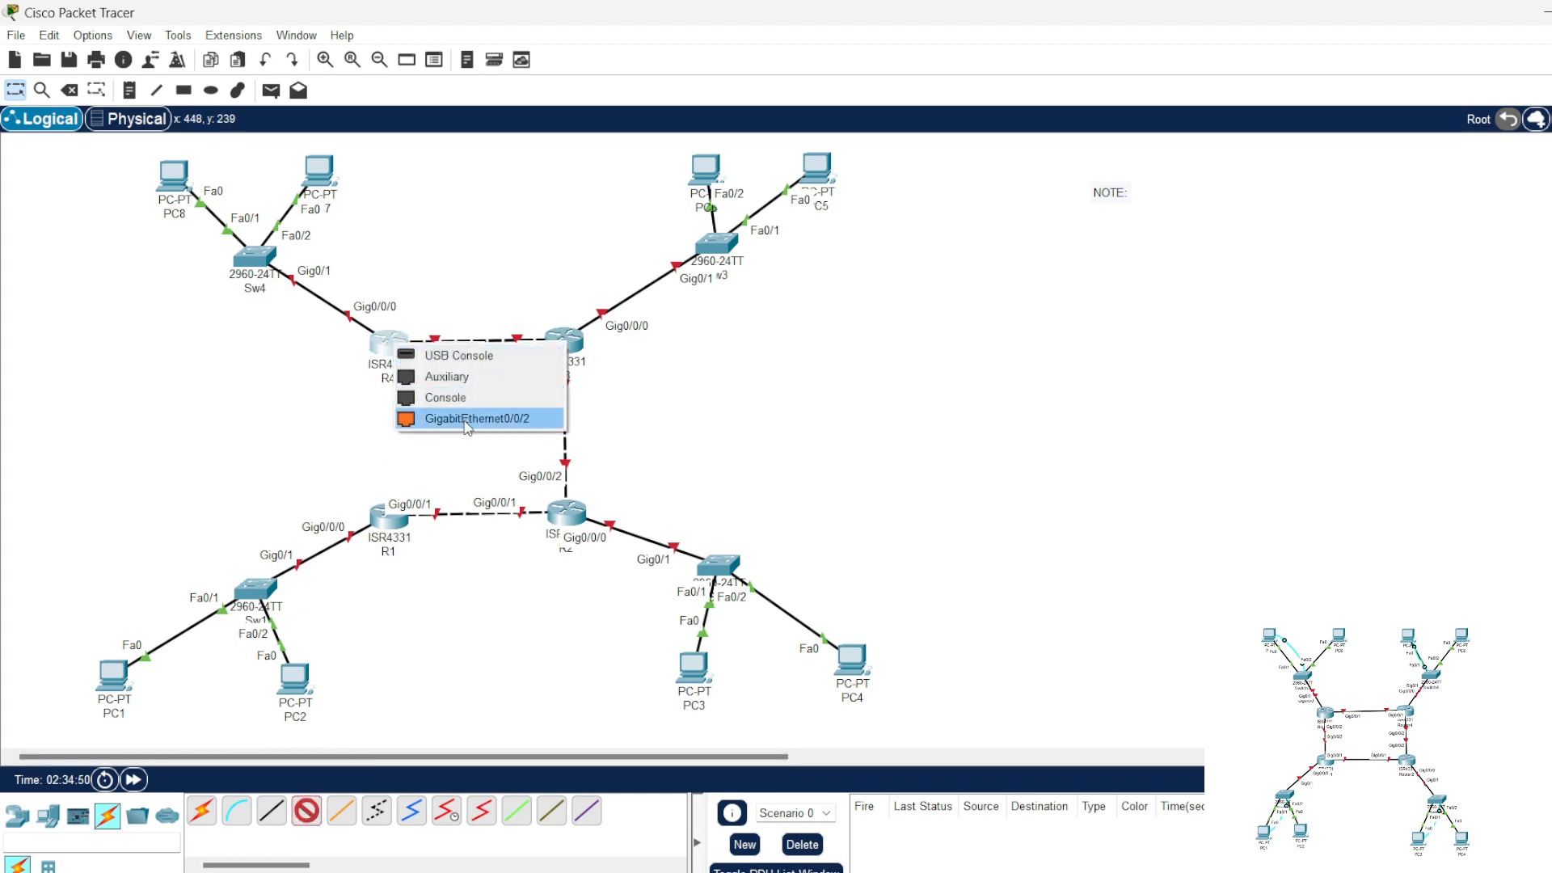
{"action": "left_click", "coordinate": [461, 419]}
{"action": "left_click", "coordinate": [396, 517]}
{"action": "left_click", "coordinate": [463, 591]}
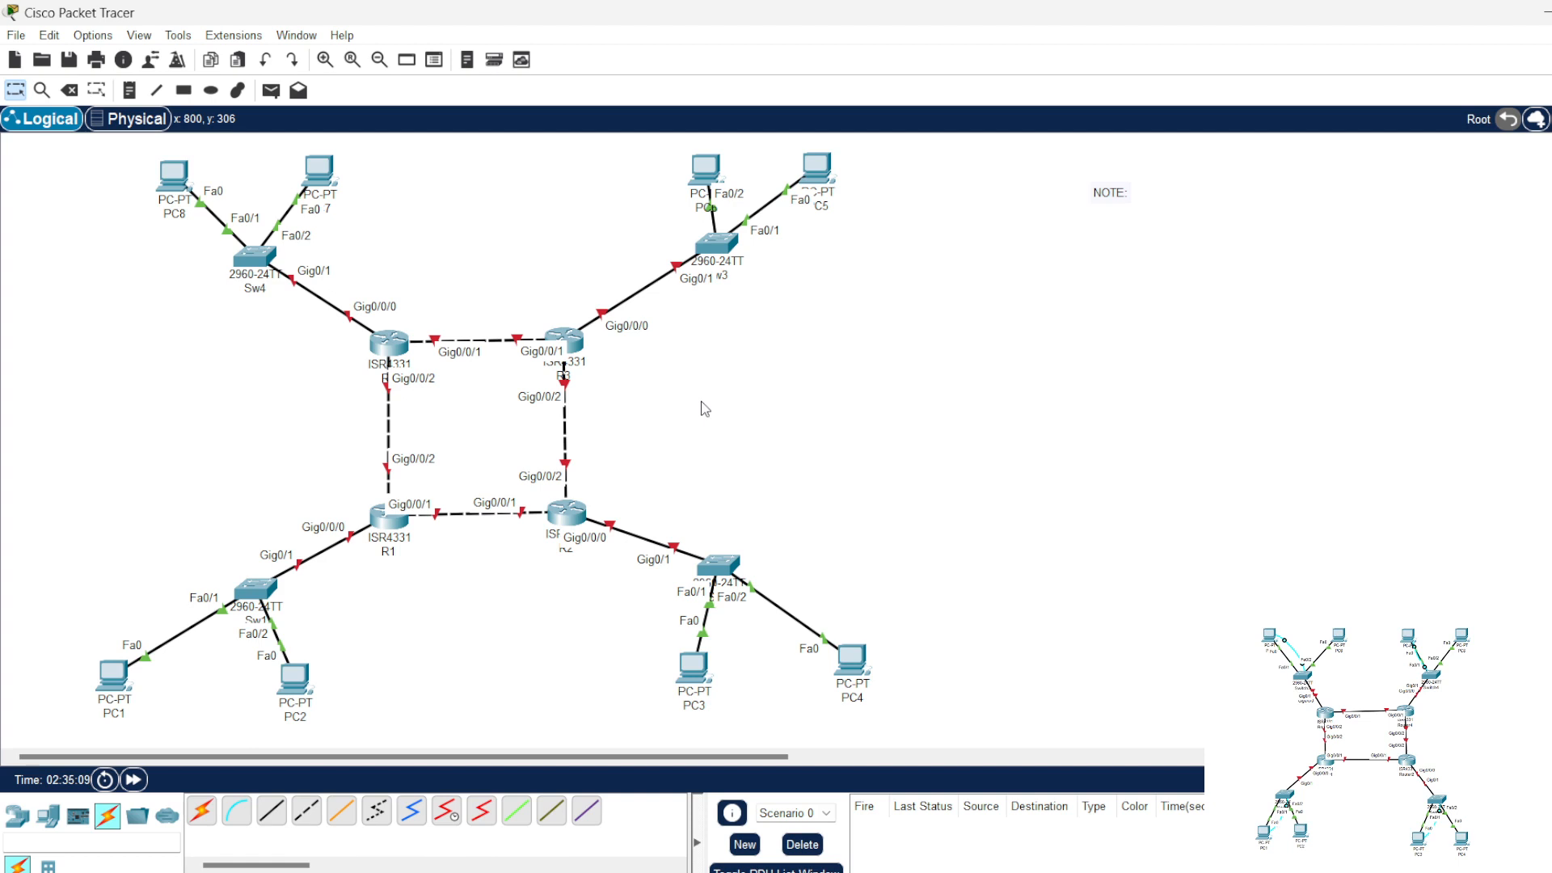
Step: Place a note reading 10.10.10.0/30 just below the link between R1 and R2
{"action": "left_click", "coordinate": [129, 90]}
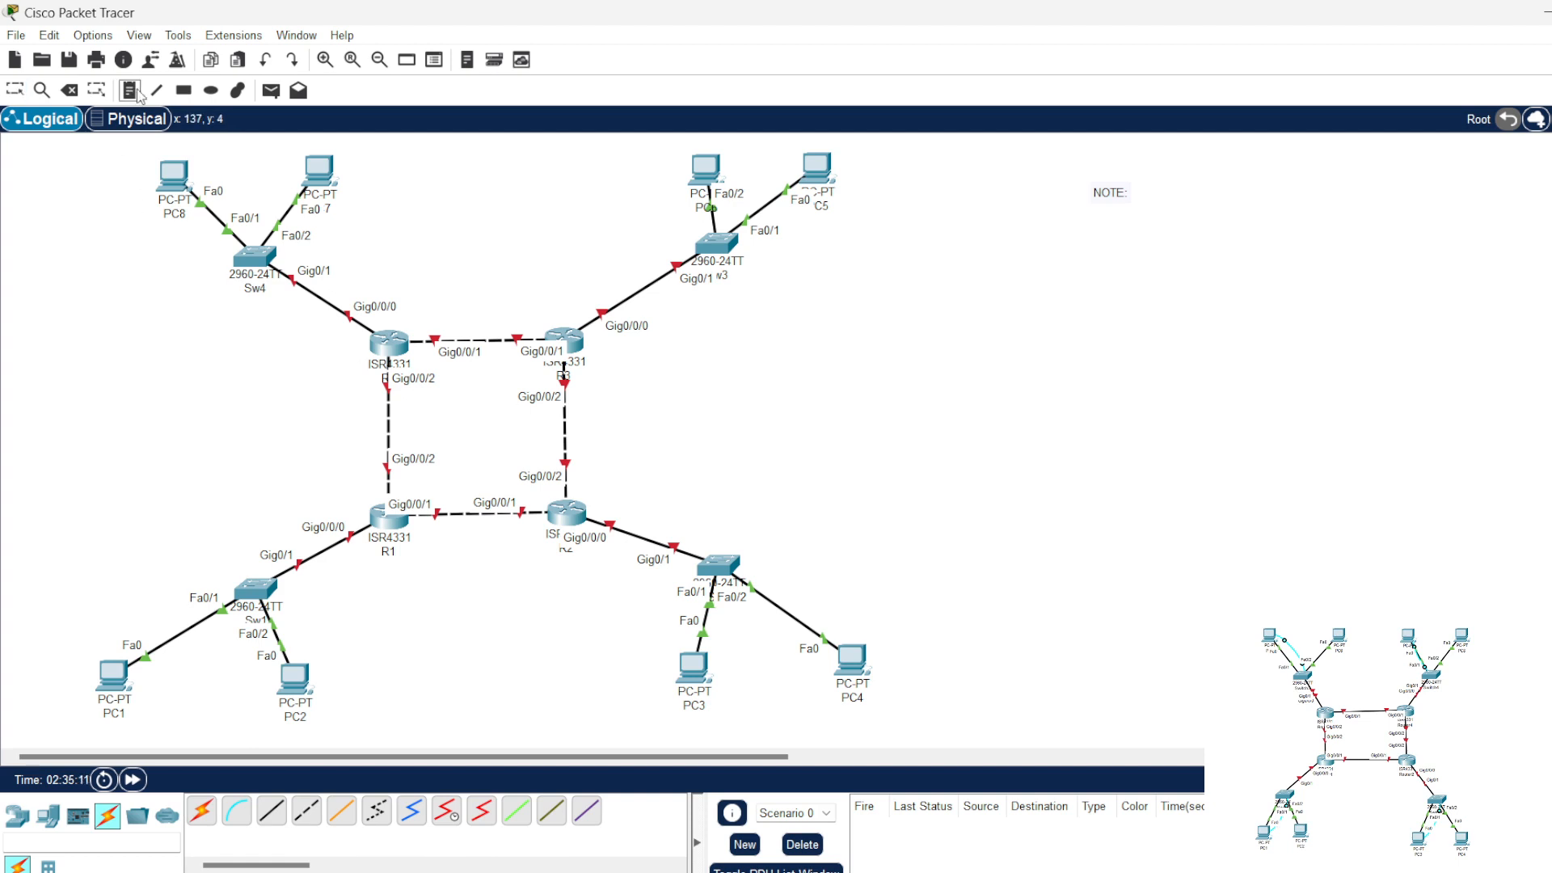
{"action": "left_click", "coordinate": [442, 535]}
{"action": "type", "text": "10"}
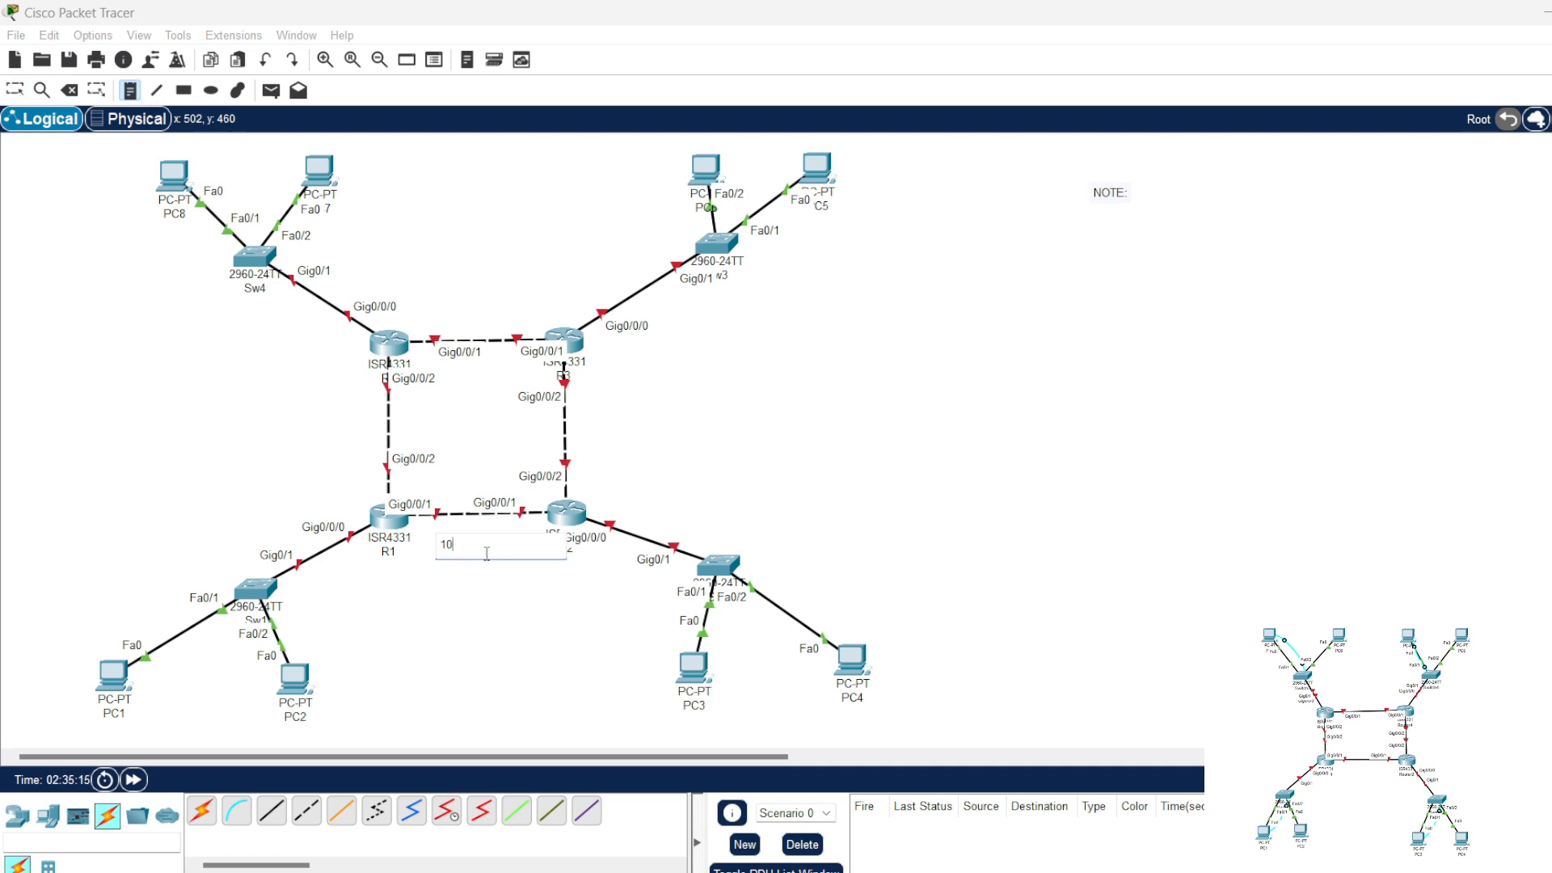
{"action": "type", "text": ".10.10"}
{"action": "key", "text": "BackSpace"}
{"action": "type", "text": "10.0/30"}
Step: Place a note reading 20.20.20.0/30 beside the link between R2 and R3
{"action": "left_click", "coordinate": [588, 436]}
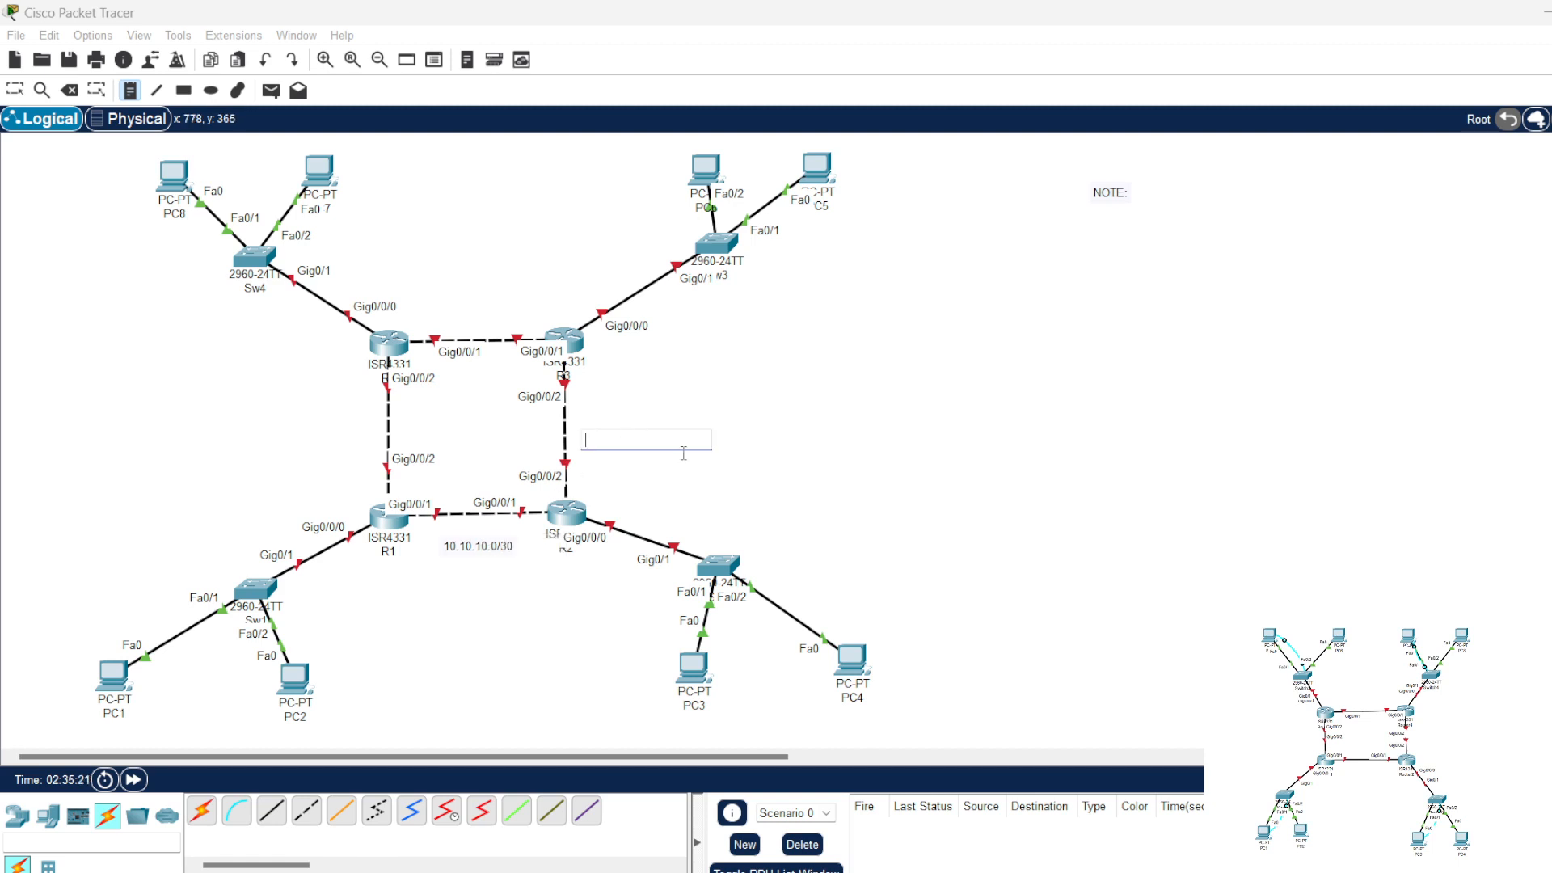
{"action": "type", "text": "20.20.20.0/30"}
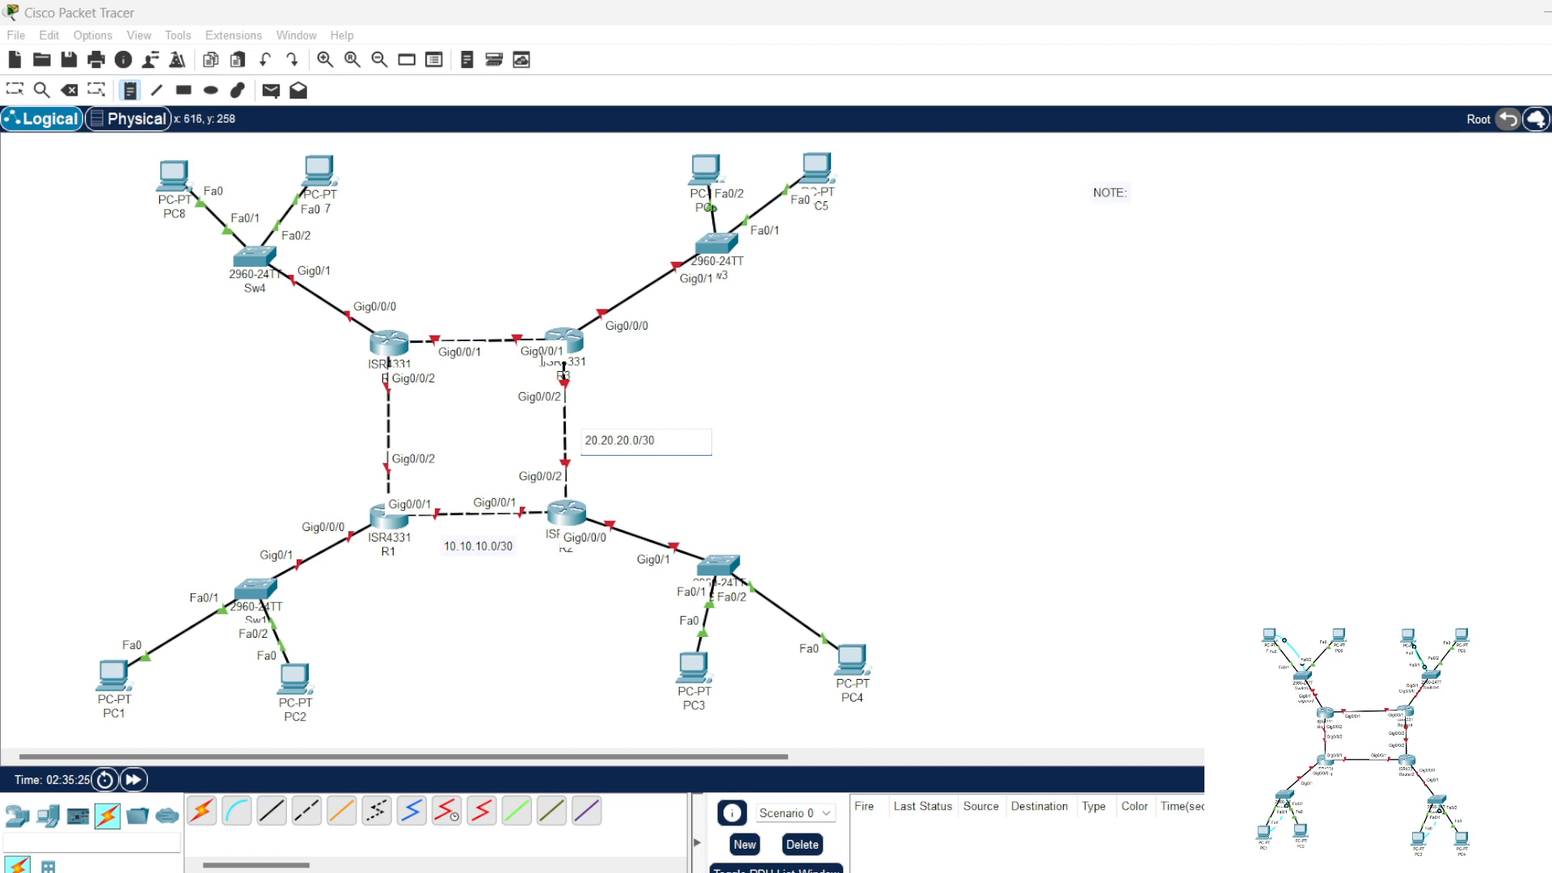
Step: Place notes reading 30.30.30.0/30 above the link between R3 and R4 and beside the link between R4 and R1
{"action": "left_click", "coordinate": [448, 310]}
{"action": "type", "text": "30.30."}
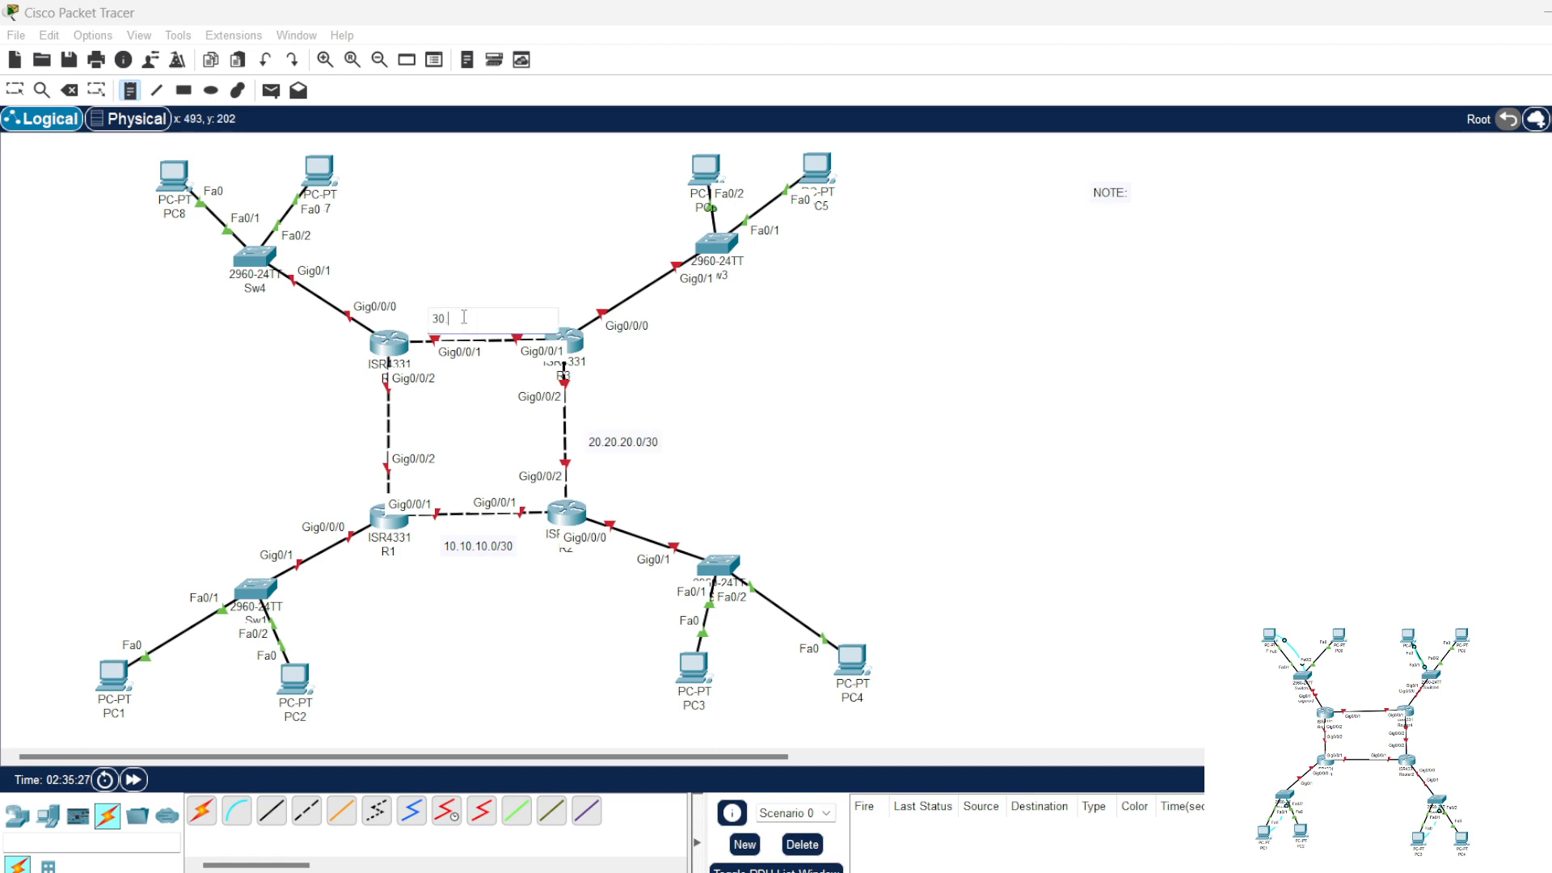
{"action": "type", "text": "30.0/30"}
{"action": "left_click", "coordinate": [285, 437]}
{"action": "type", "text": "30.30"}
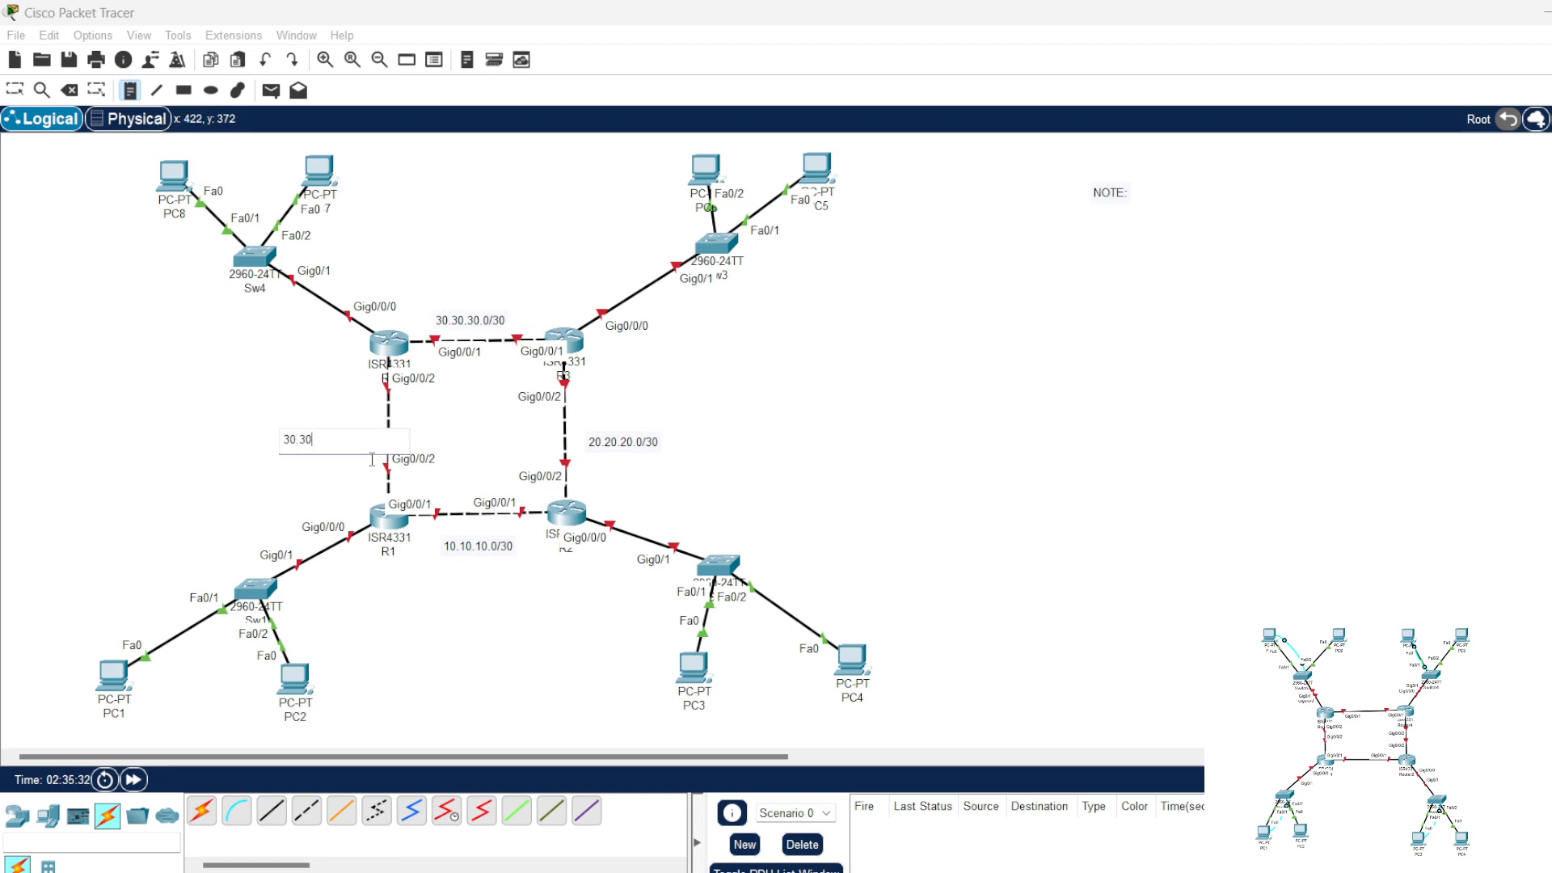
{"action": "type", "text": ".30.0/30"}
Step: Place network notes reading 192.168.0.0/24 beside Sw1 and 192.168.1.0/25 beside Sw2
{"action": "left_click", "coordinate": [74, 584]}
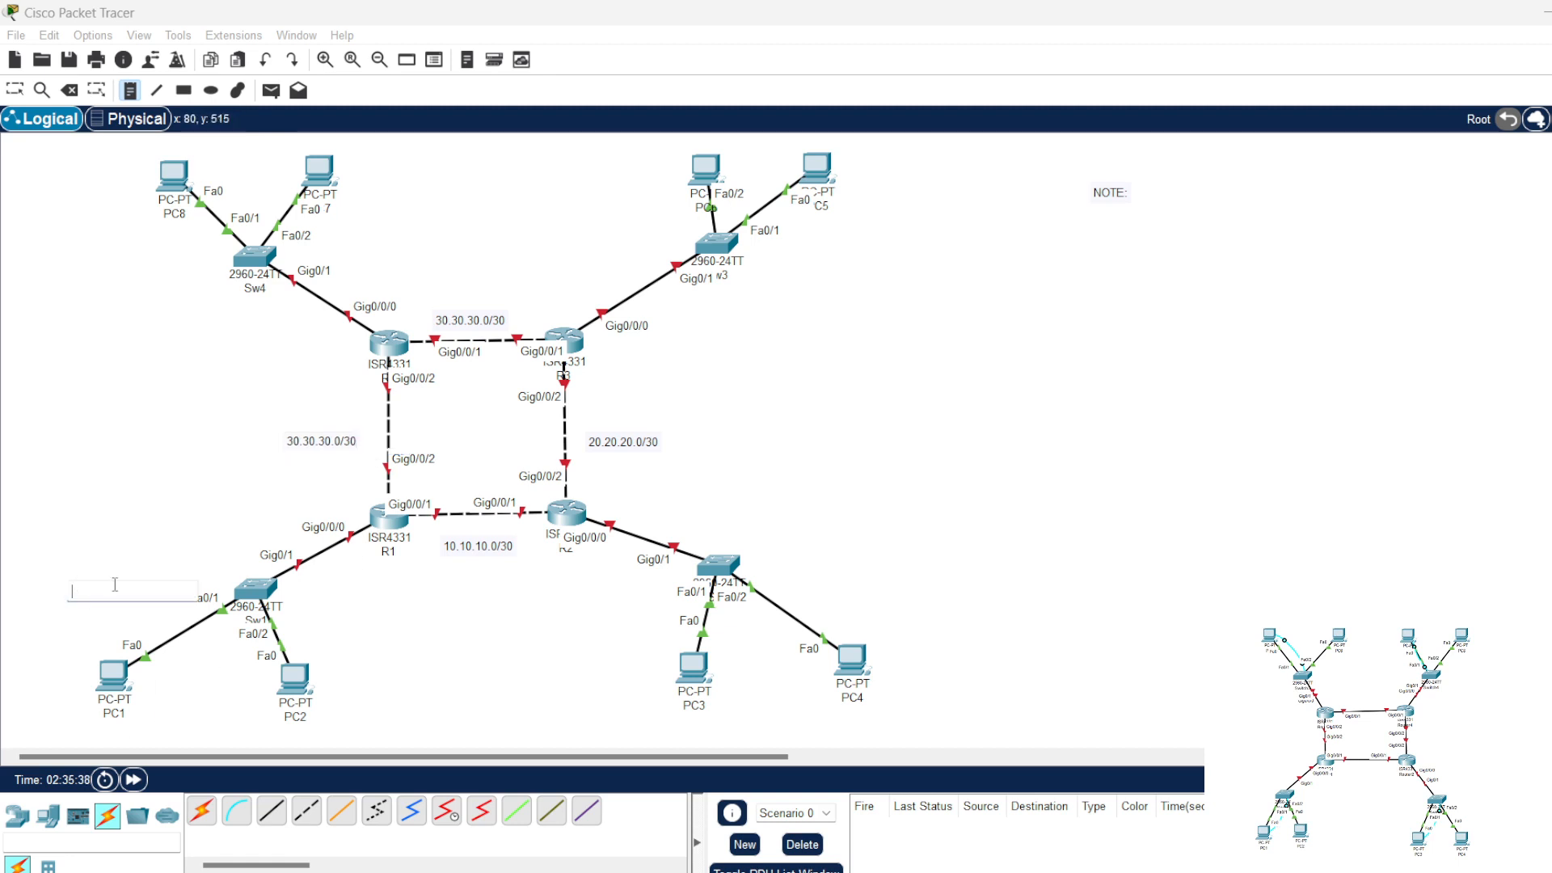
{"action": "type", "text": "192.168.0.0/24"}
{"action": "left_click", "coordinate": [824, 582]}
{"action": "type", "text": "192.16"}
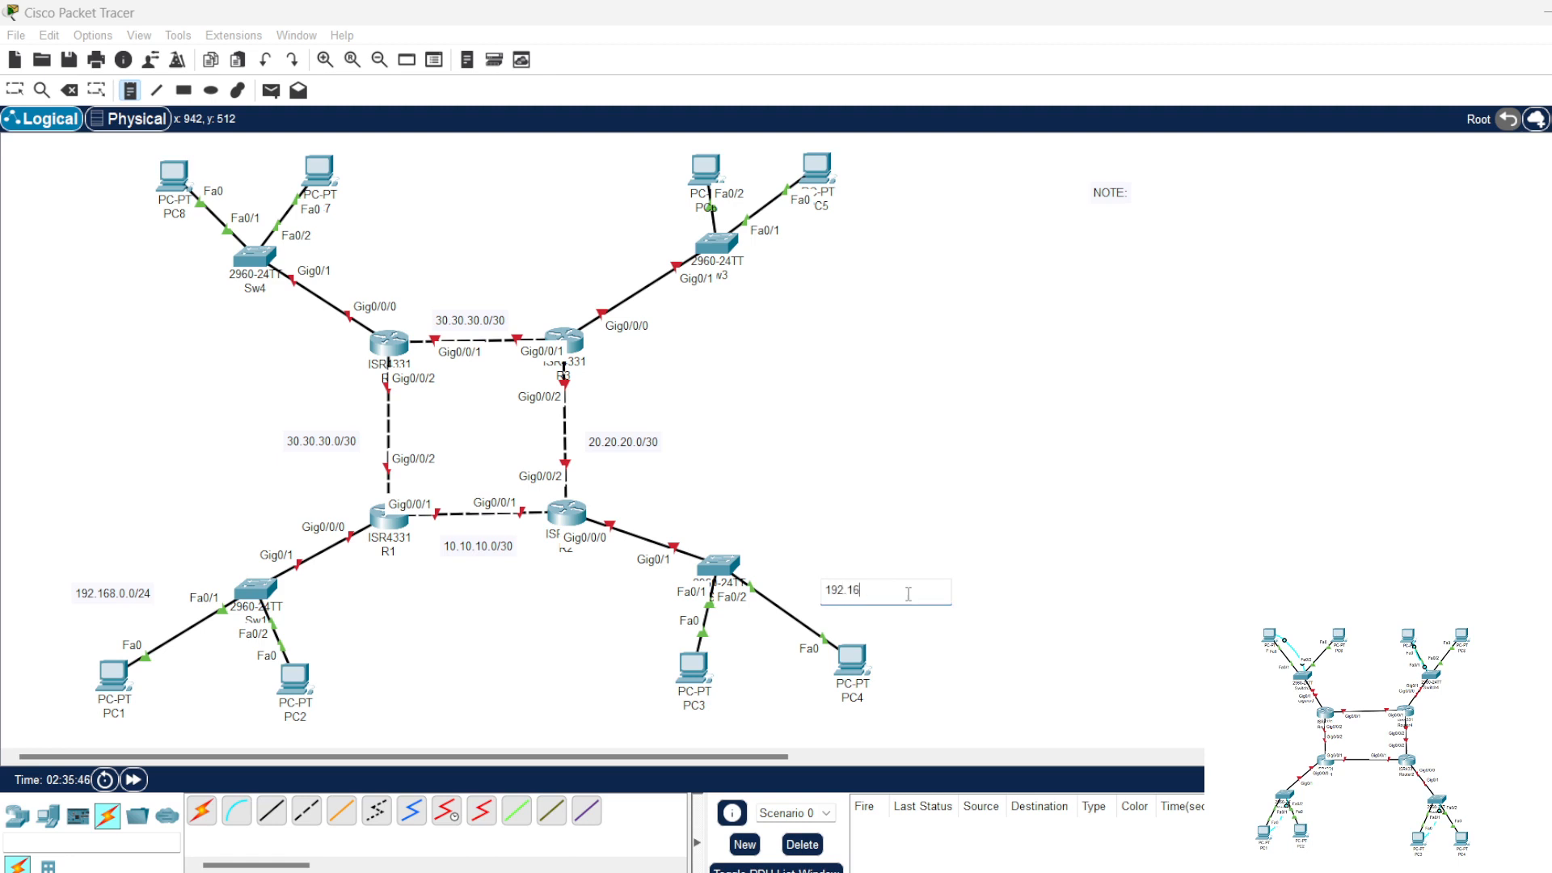
{"action": "type", "text": "8.1.0/25"}
Step: Place a note reading 192.168.2.0/26 just below Sw3
{"action": "left_click", "coordinate": [769, 281]}
{"action": "type", "text": "192.168.2."}
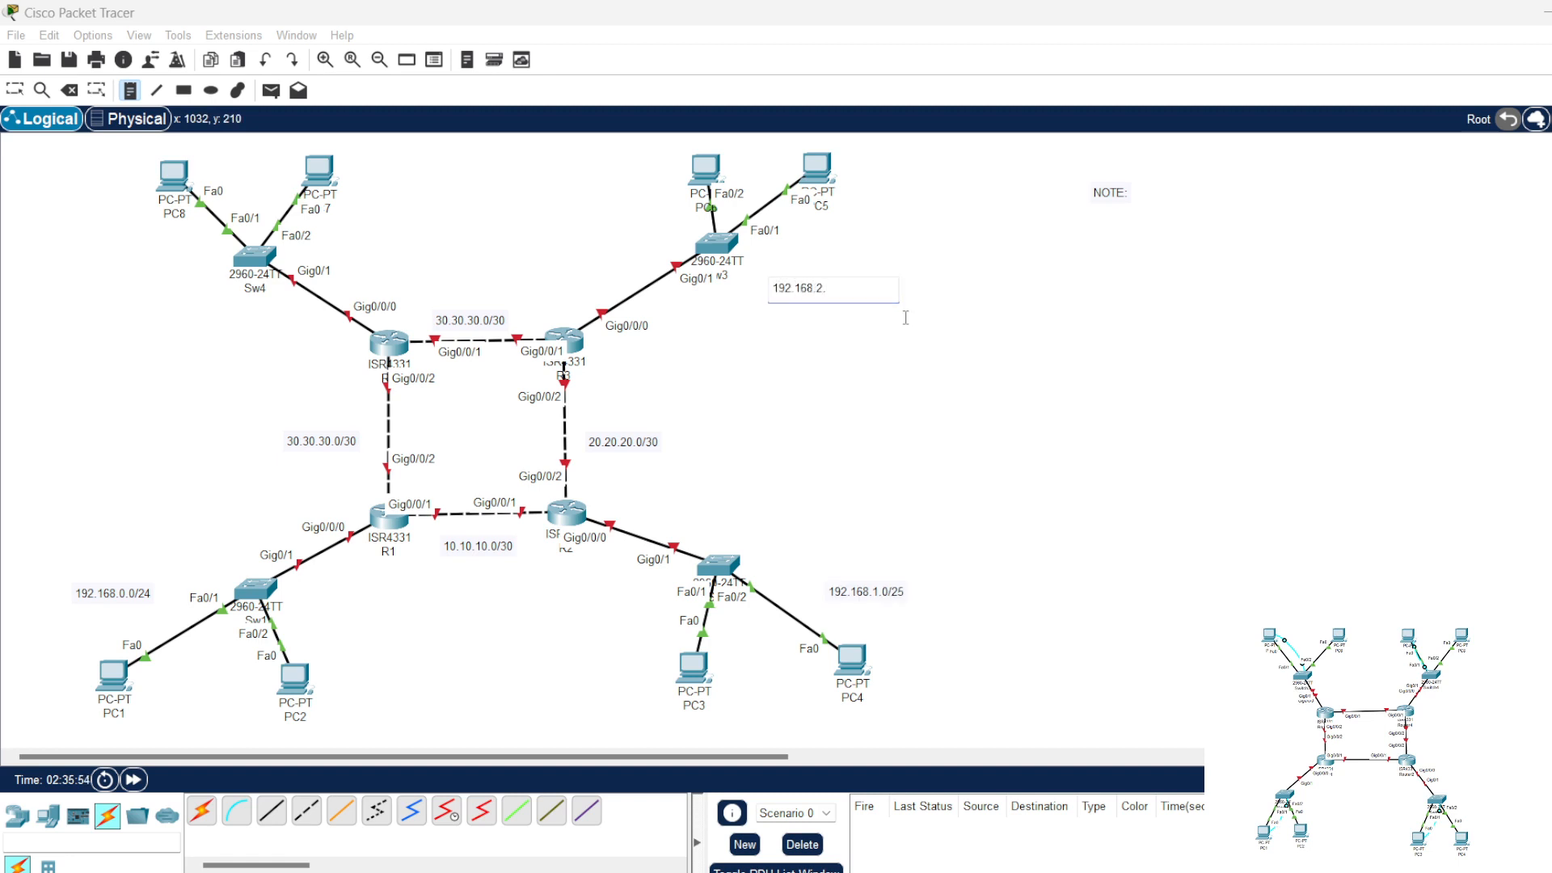
{"action": "type", "text": "0/26"}
Step: Place a note reading 192.168.3.0/27 beside Sw4 and move it slightly closer to the switch
{"action": "left_click", "coordinate": [56, 277]}
{"action": "type", "text": "1"}
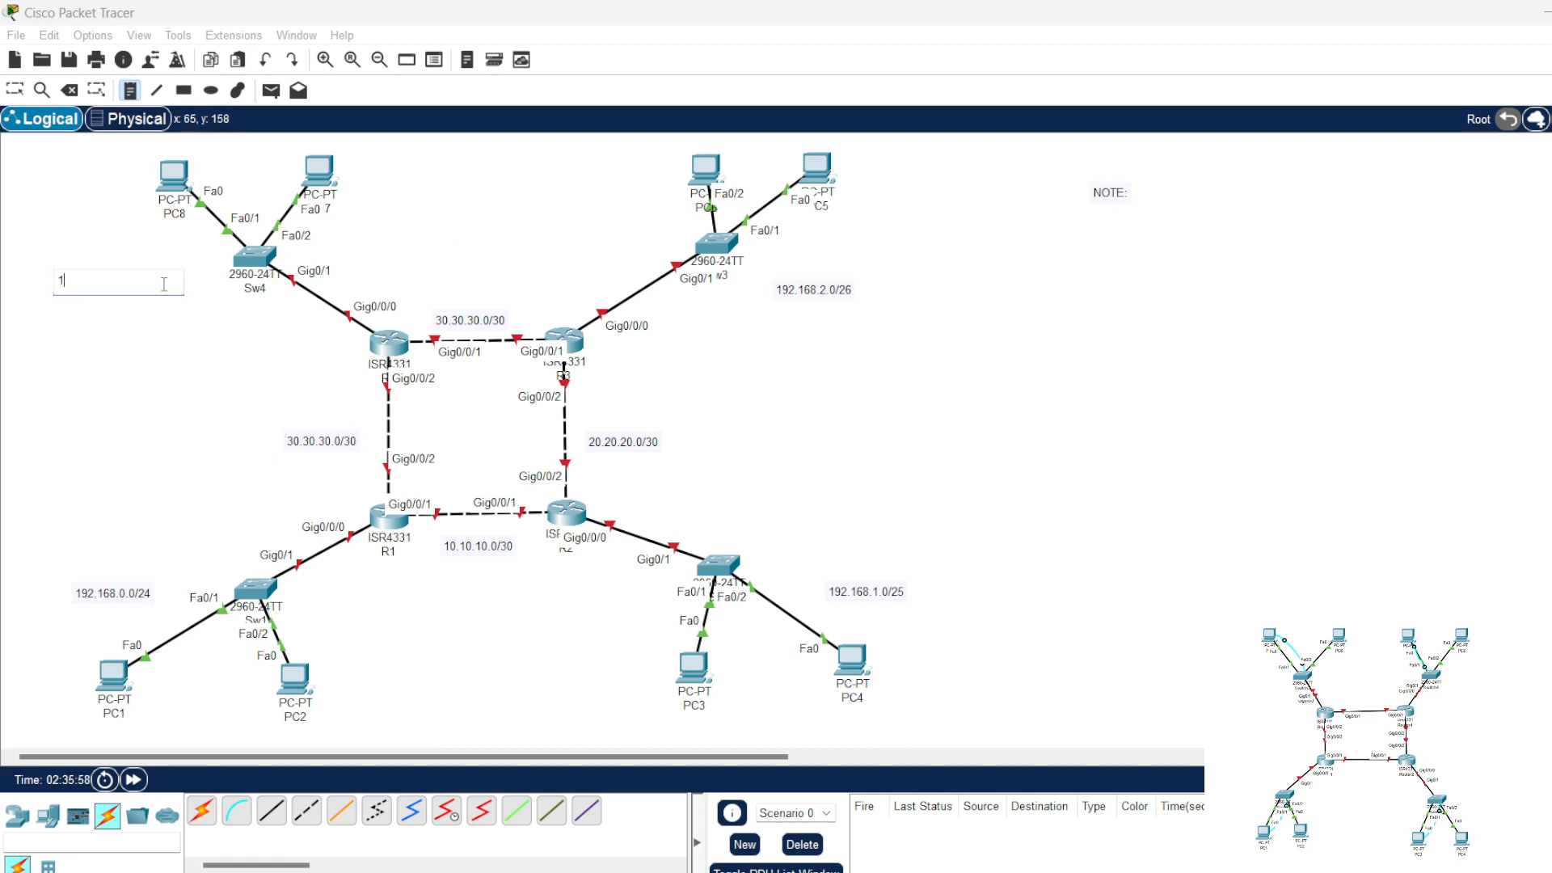
{"action": "type", "text": "92.168.3.0/27"}
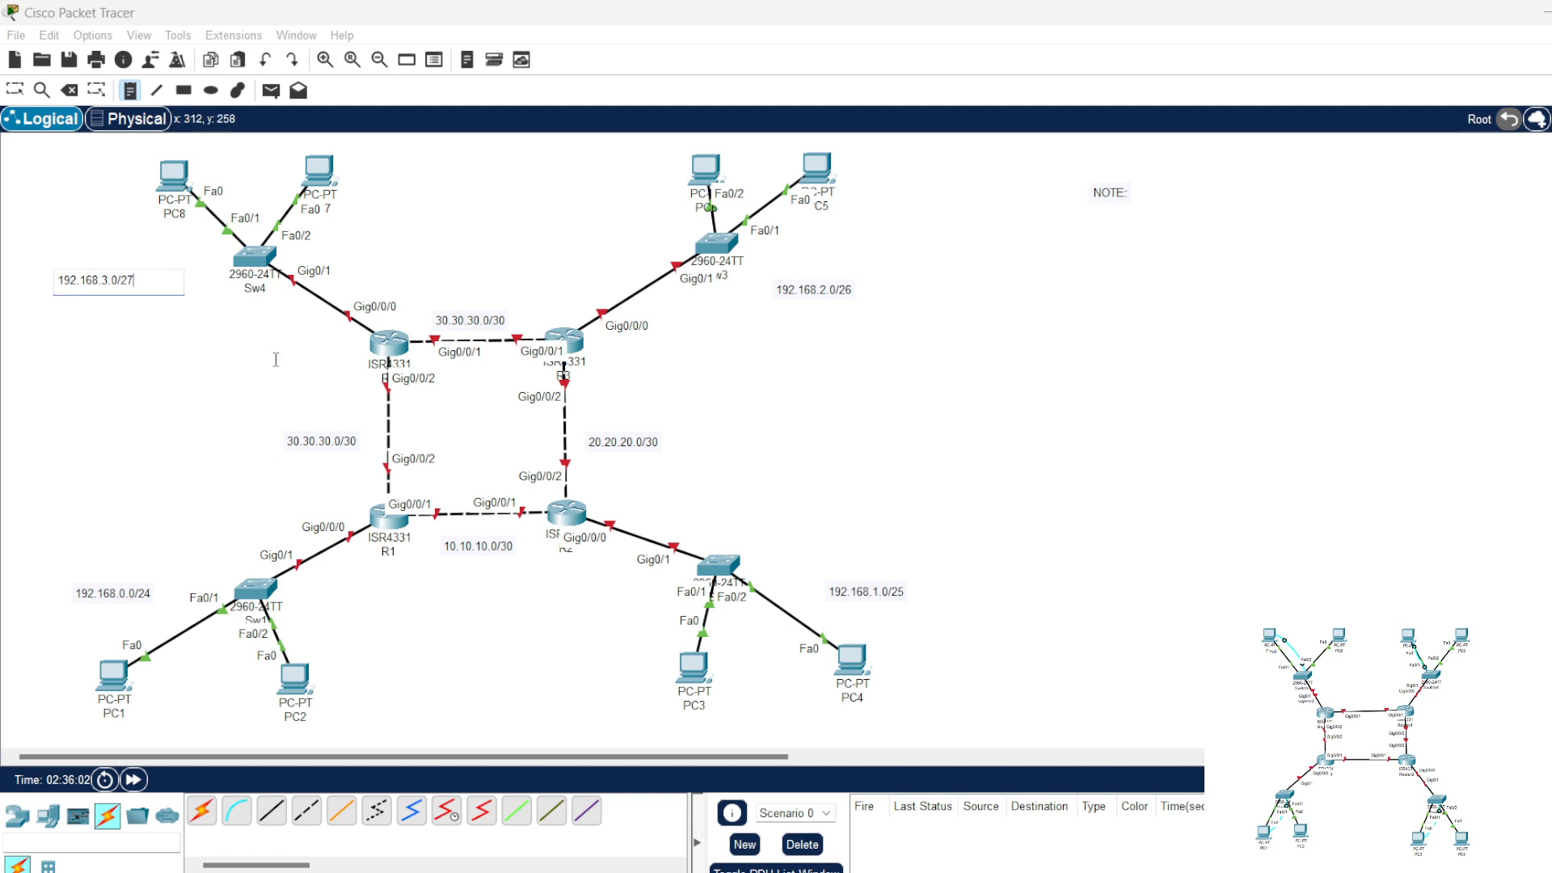
{"action": "left_click", "coordinate": [15, 89]}
{"action": "left_click_drag", "start_coordinate": [99, 291], "coordinate": [144, 284]}
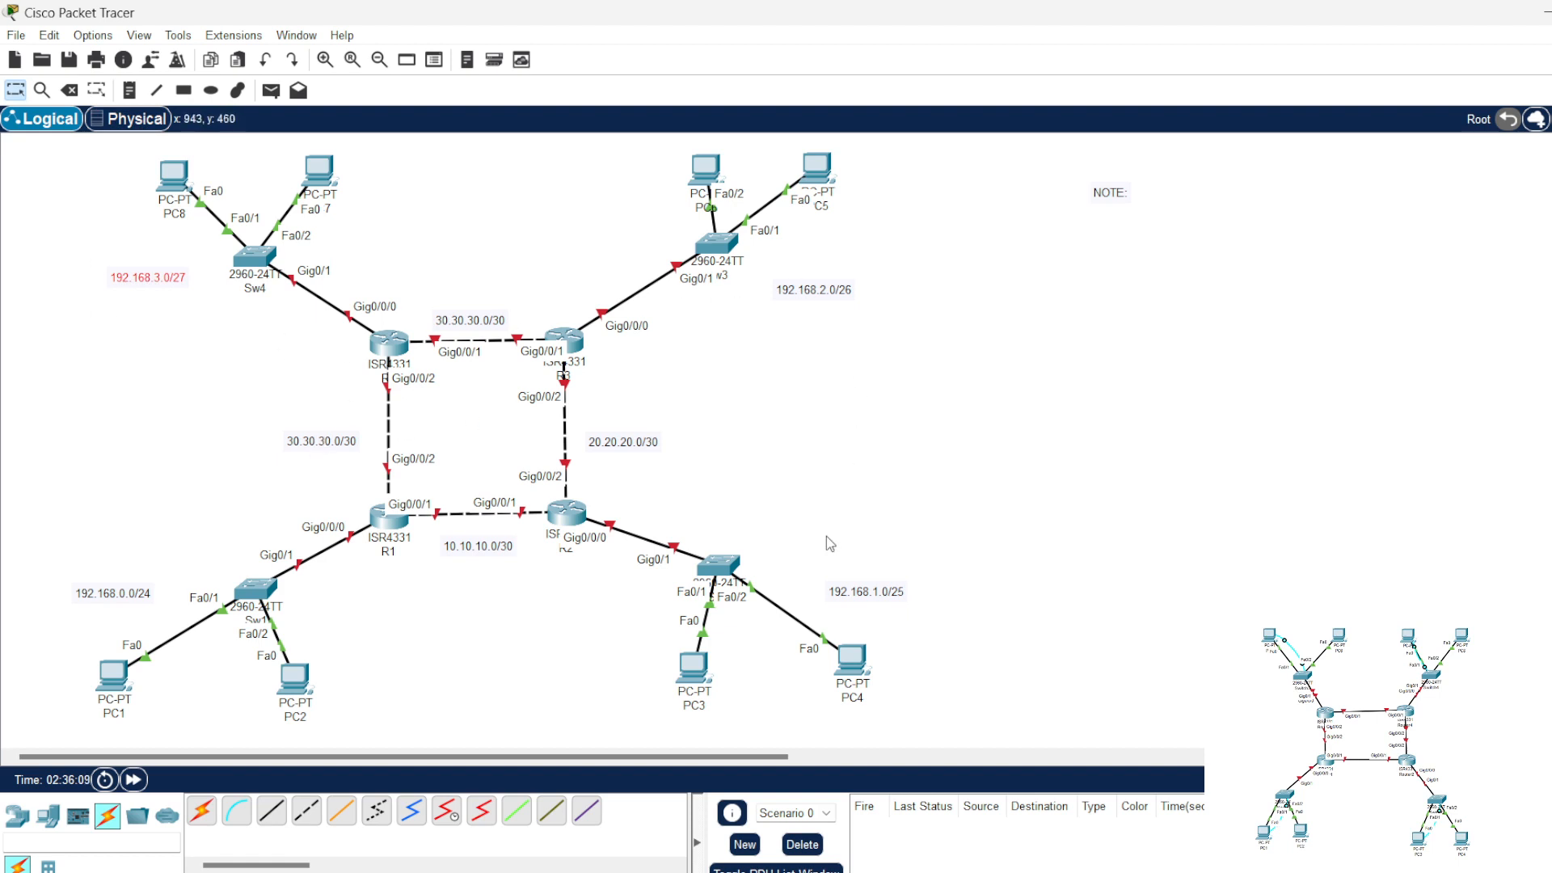
Step: Place address notes reading 192.168.0.1/24 below R1 and 192.168.0.2/24 beside Sw1
{"action": "left_click", "coordinate": [129, 89]}
{"action": "left_click", "coordinate": [354, 560]}
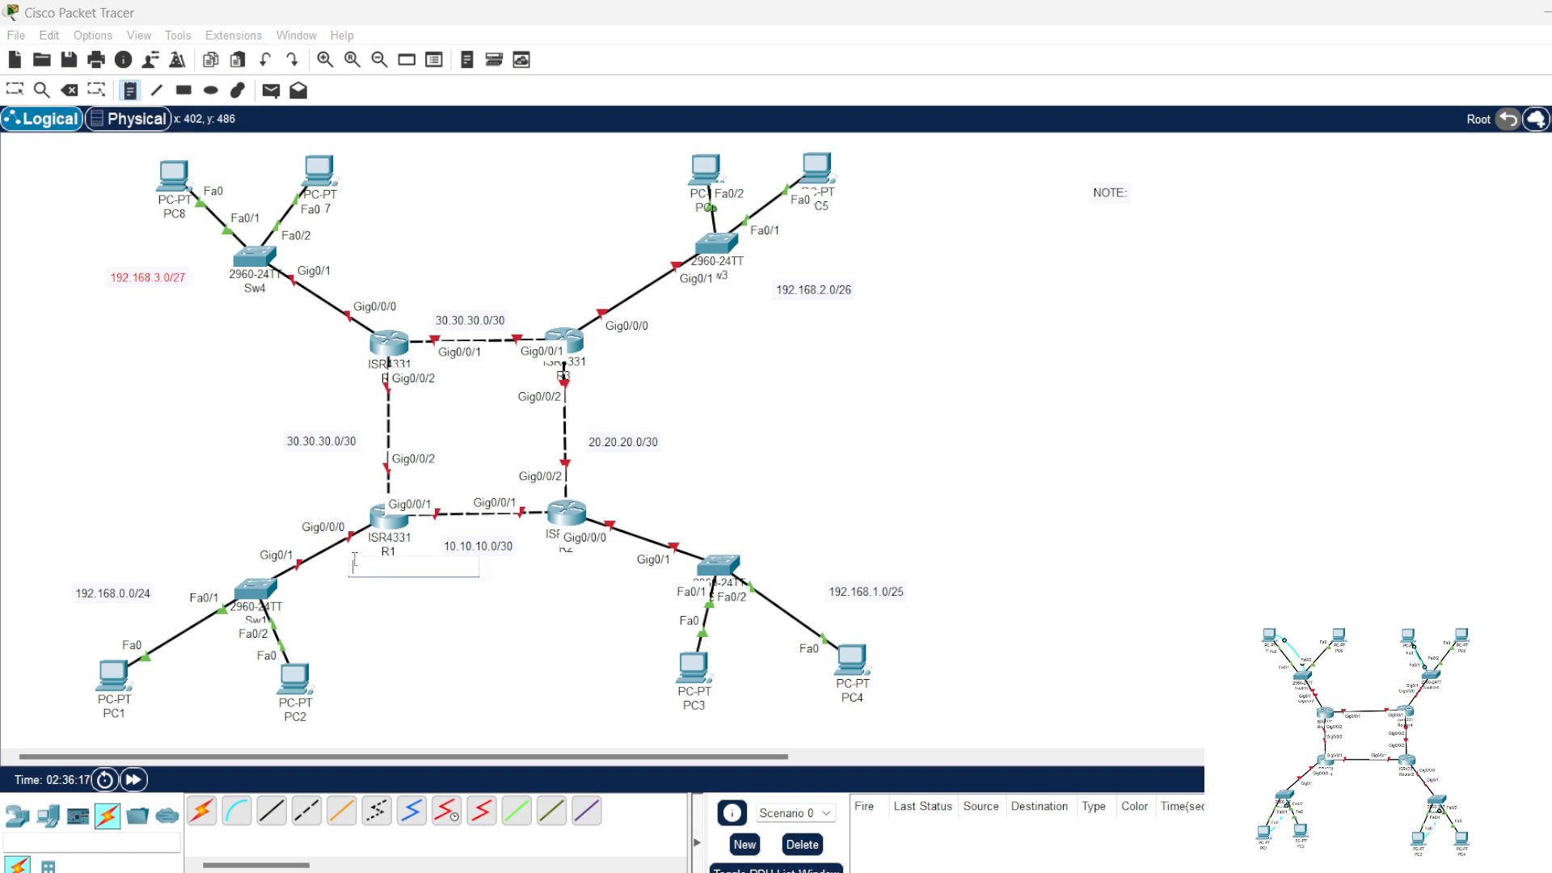
{"action": "type", "text": "192.168.0.1/24"}
{"action": "left_click", "coordinate": [304, 607]}
{"action": "type", "text": "192.168.0."}
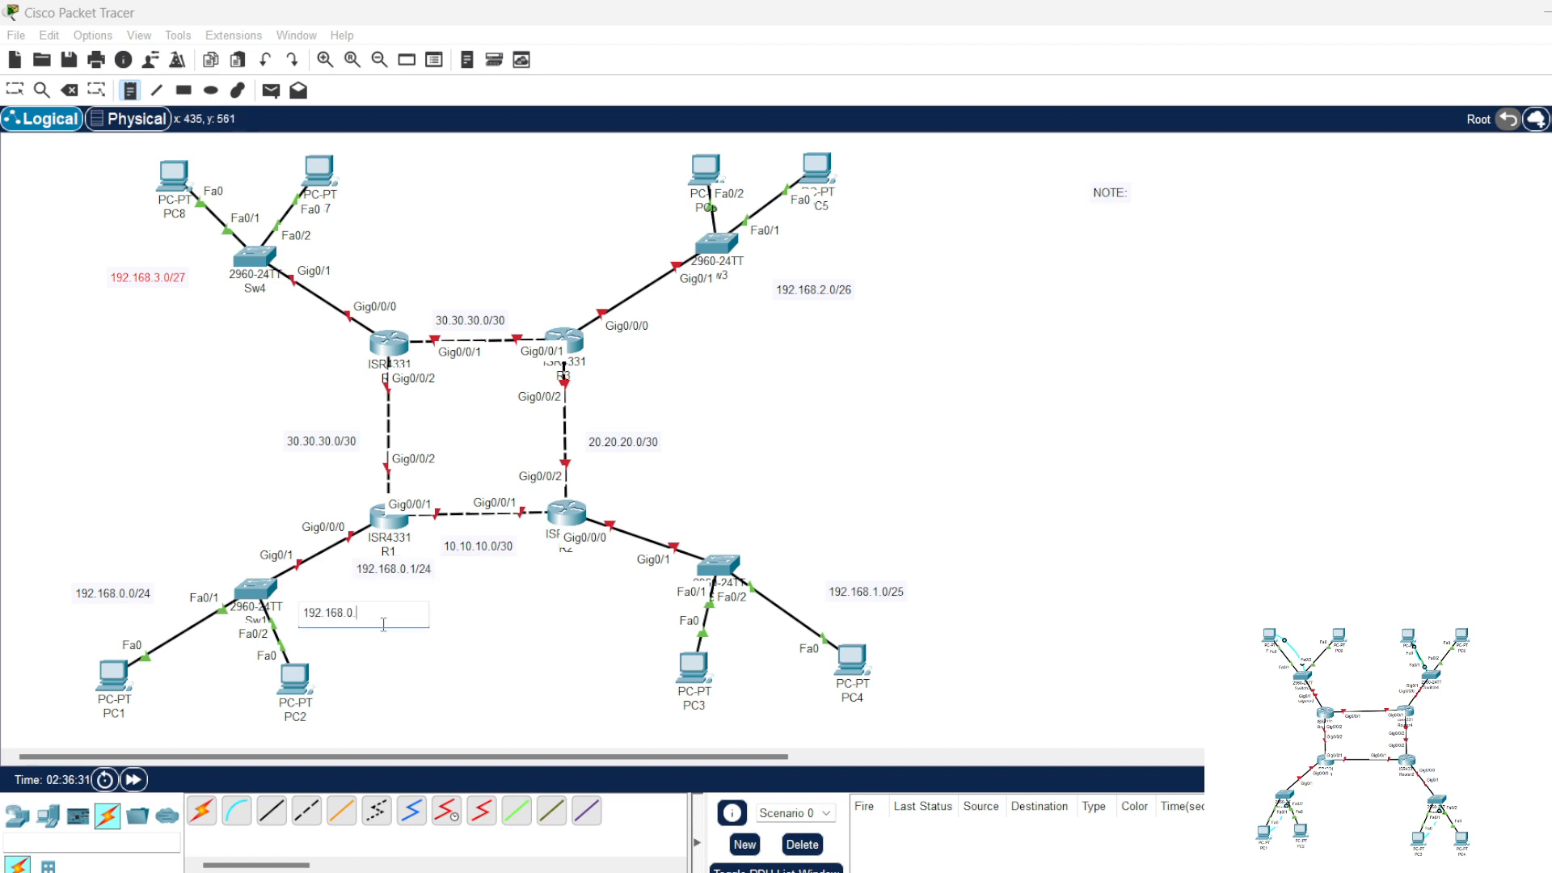
{"action": "type", "text": "2/24"}
Step: Place address notes reading 192.168.0.10/24 below PC1 and 192.168.0.20/24 below PC2
{"action": "left_click", "coordinate": [78, 737]}
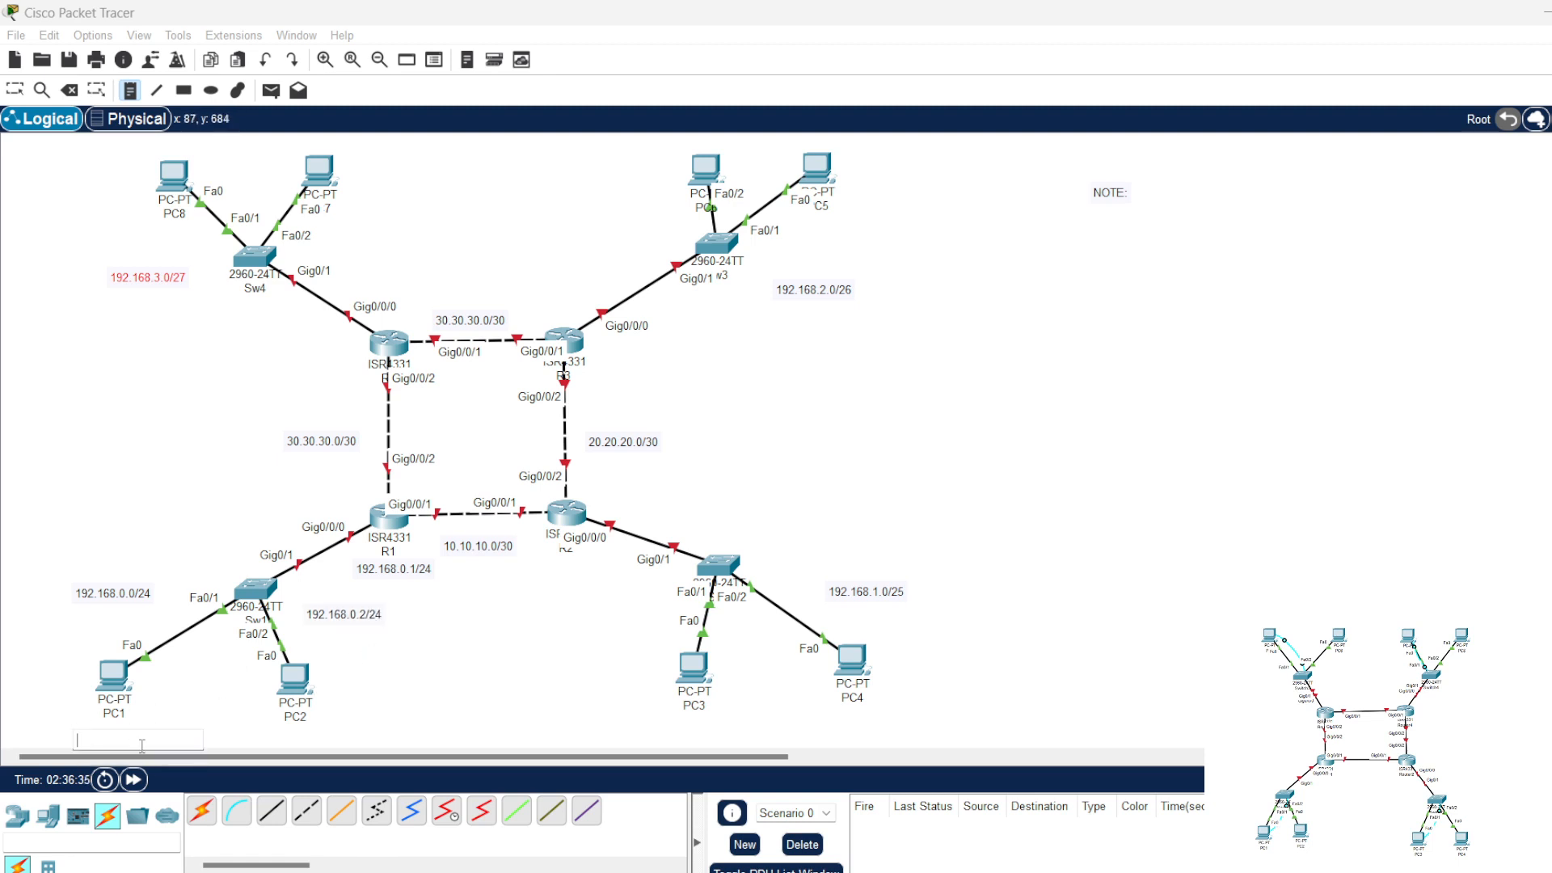
{"action": "type", "text": "192.168."}
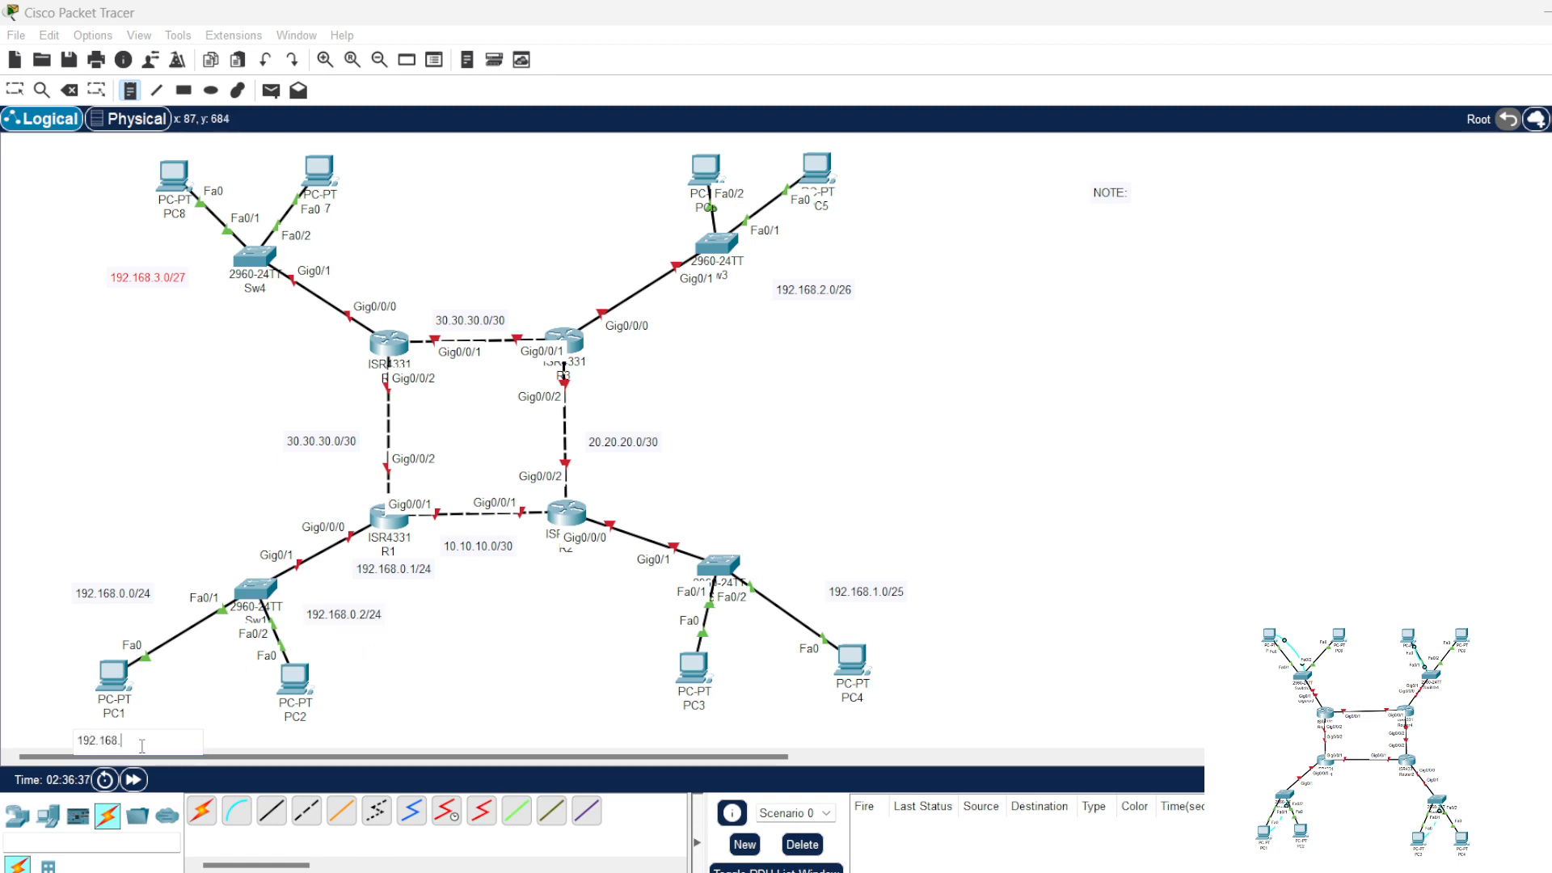
{"action": "type", "text": "0.16"}
{"action": "left_click", "coordinate": [282, 732]}
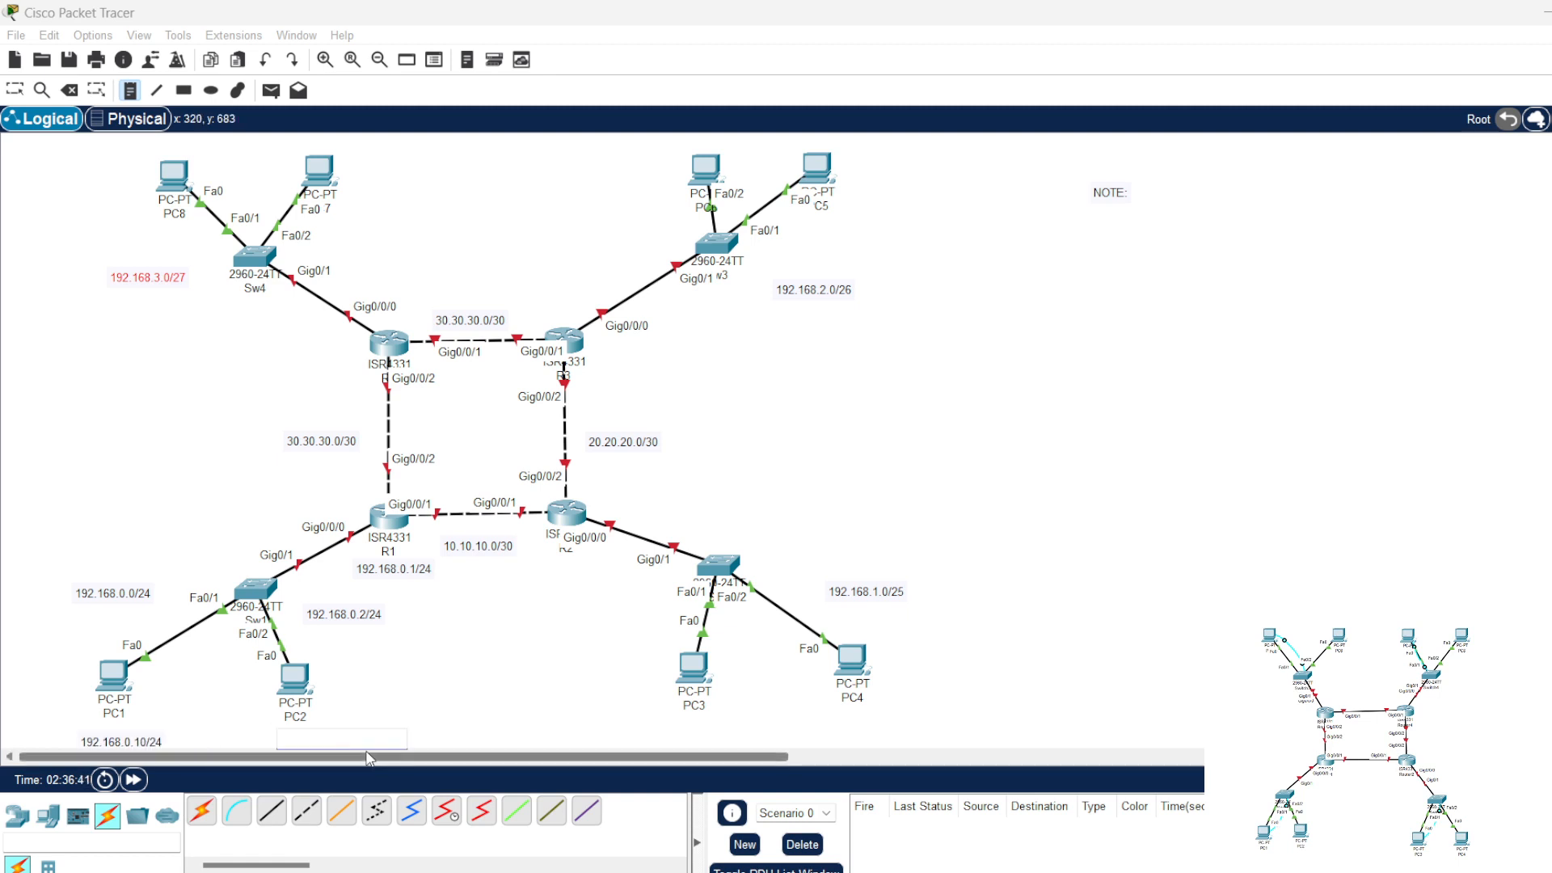
{"action": "type", "text": "192.168."}
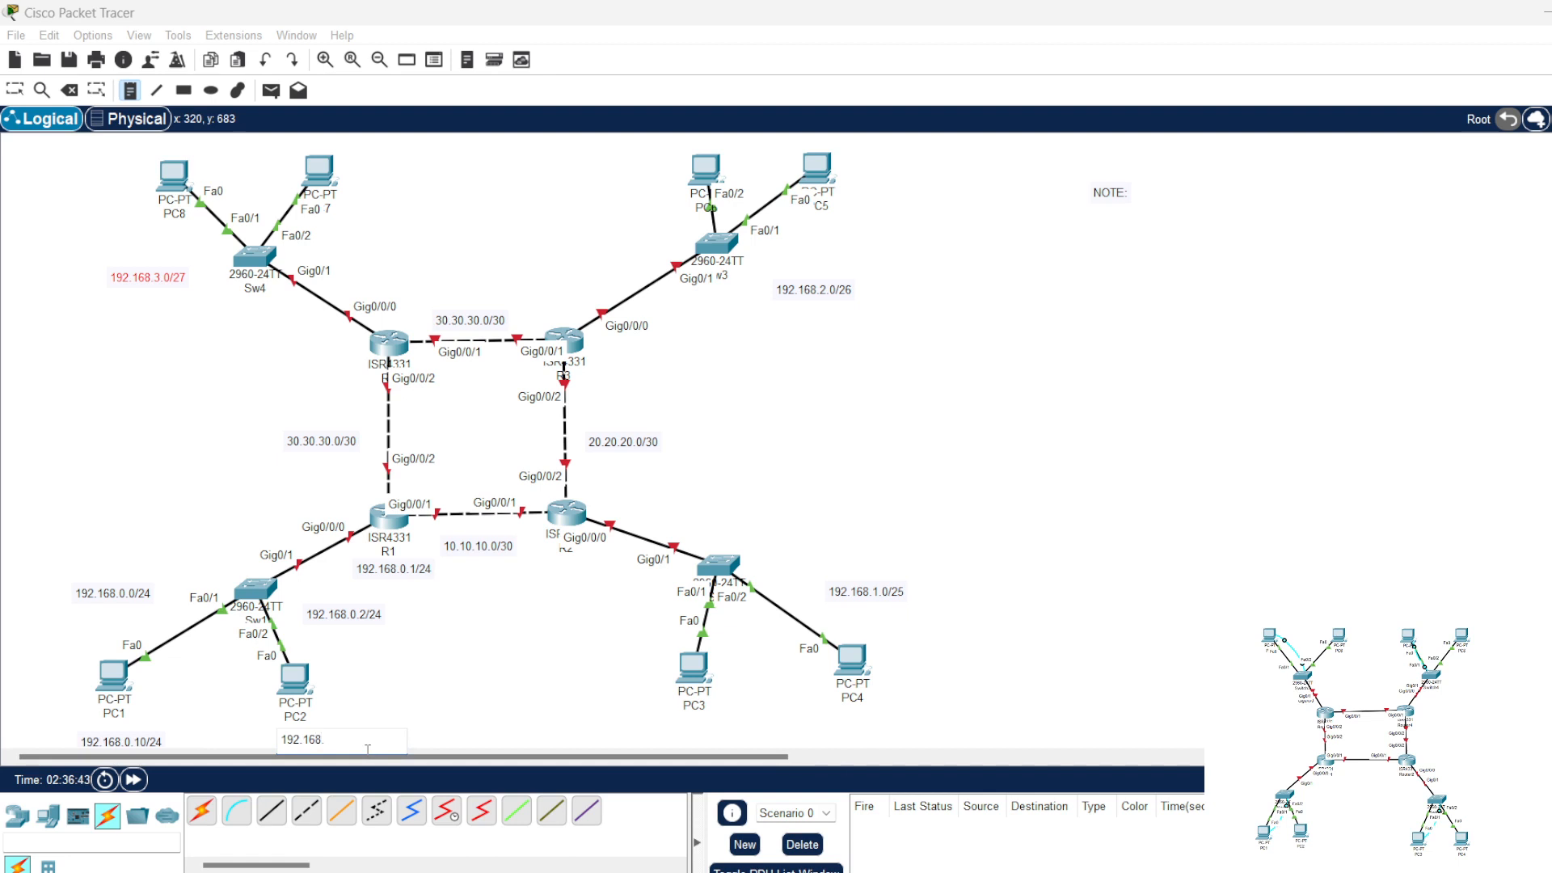
{"action": "type", "text": "0.20/24"}
Step: Place address notes reading 192.168.1.1/25 beside R2's GigabitEthernet0/0/0 link and 192.168.1.2/25 beside Sw2
{"action": "left_click", "coordinate": [636, 520]}
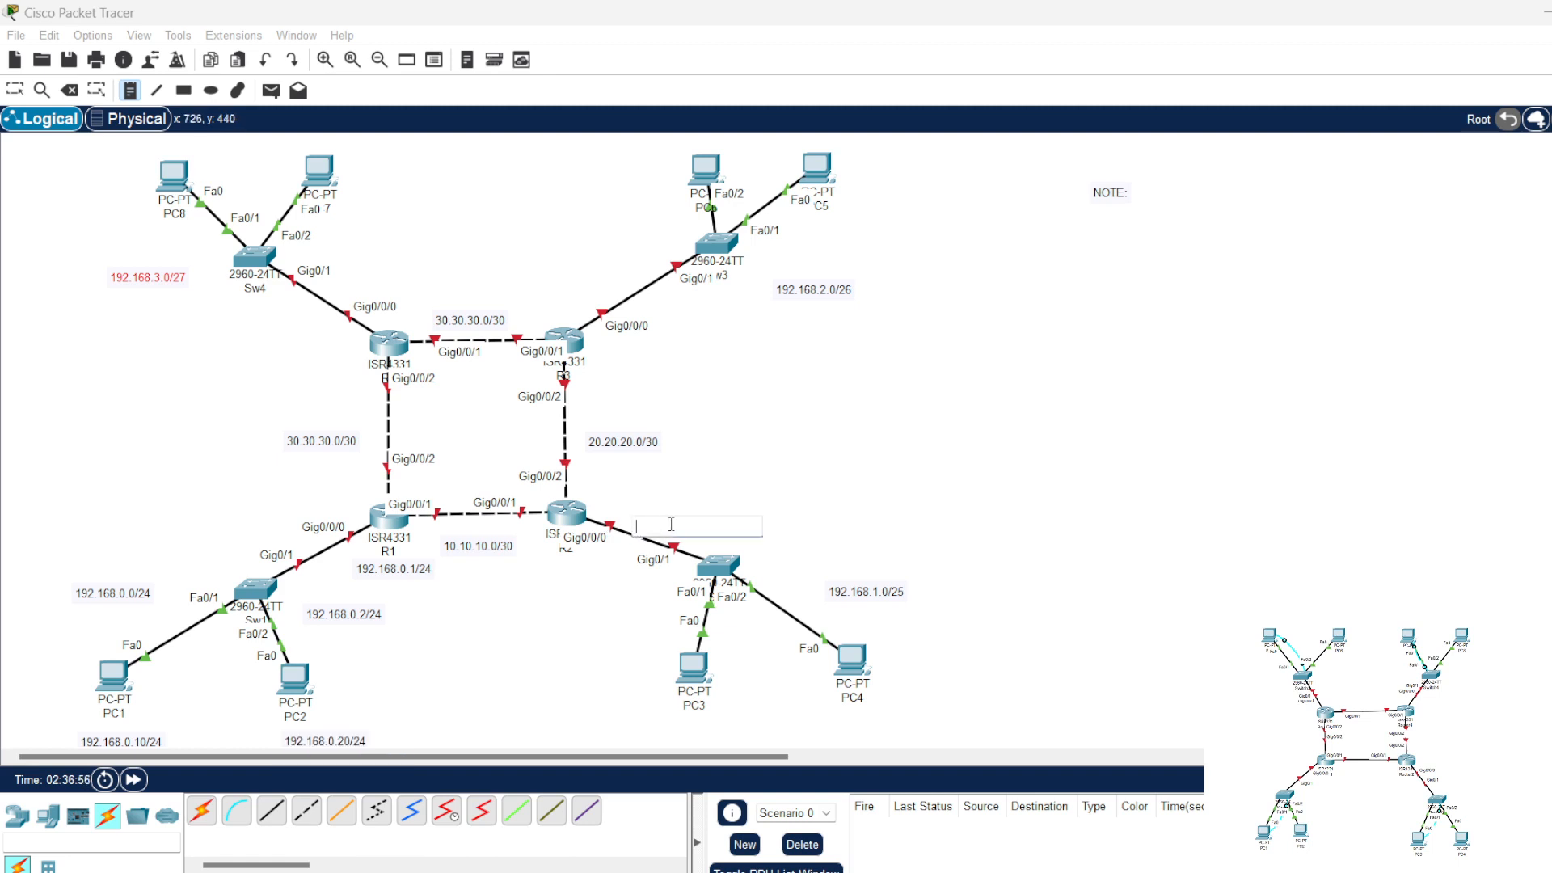
{"action": "type", "text": "192.168.1.1/25"}
{"action": "left_click", "coordinate": [772, 558]}
{"action": "type", "text": "192.168."}
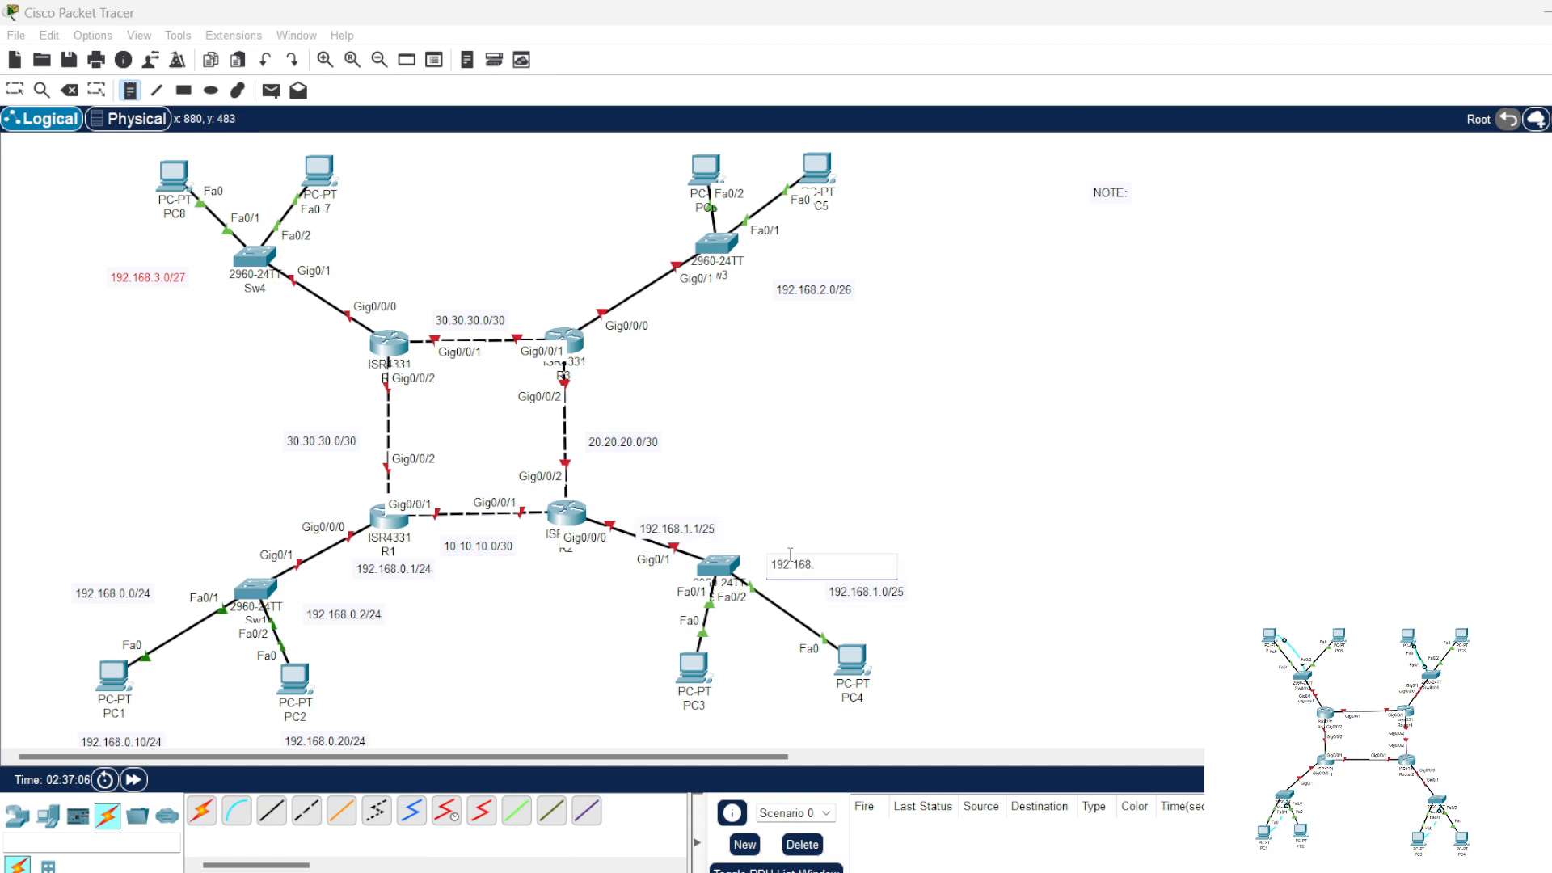
{"action": "type", "text": "1.2/25"}
Step: Place address notes reading 192.168.1.10/25 below PC3 and 192.168.1.20/25 below PC4
{"action": "left_click", "coordinate": [680, 727]}
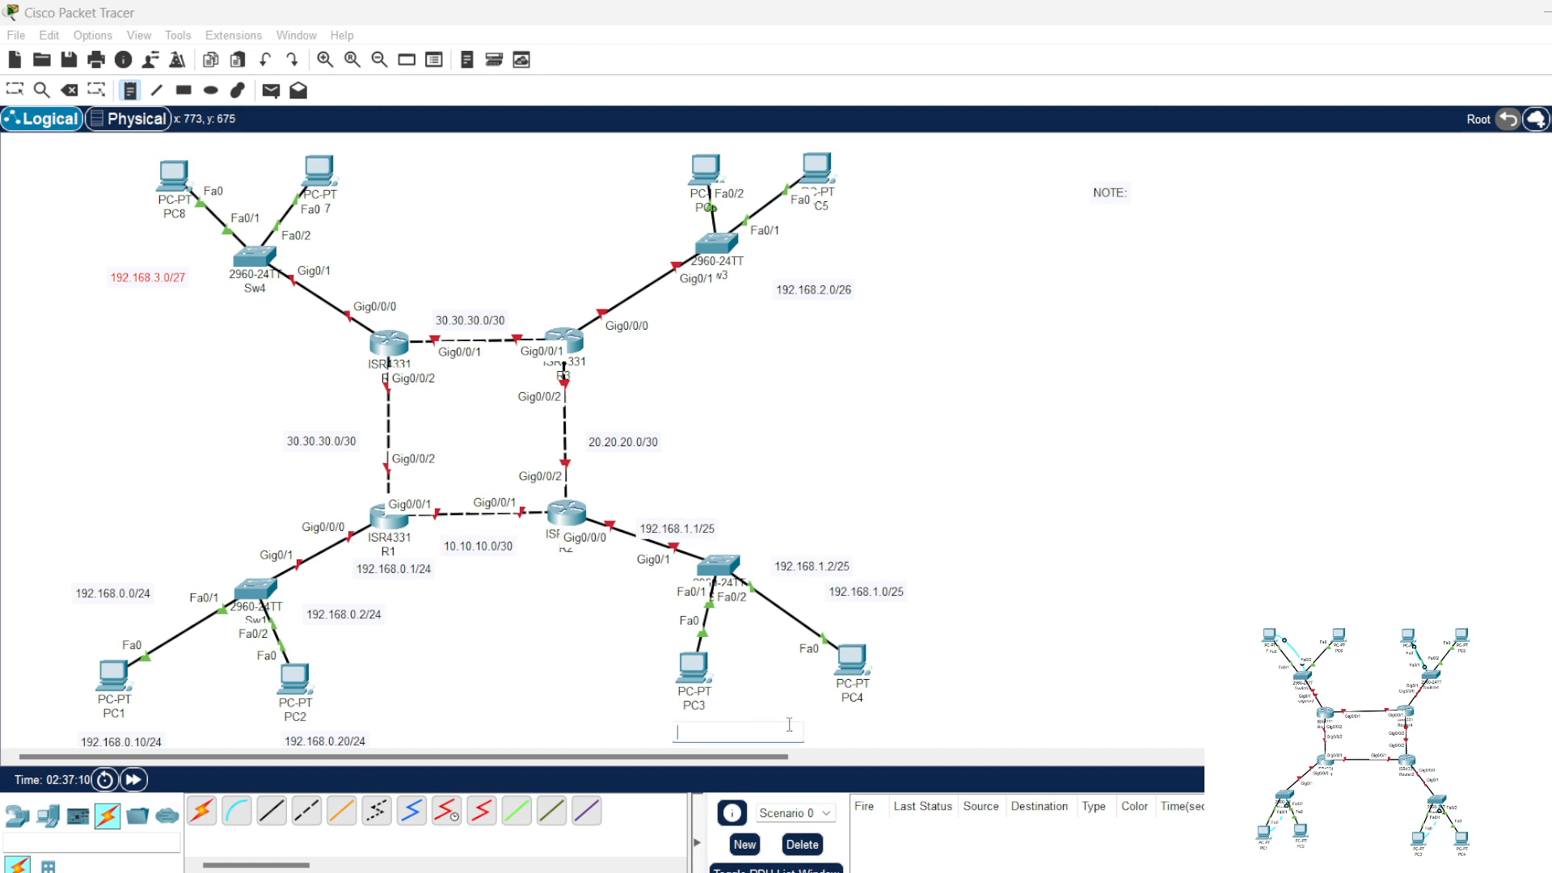
{"action": "type", "text": "192.168.1.10/25"}
{"action": "left_click", "coordinate": [862, 720]}
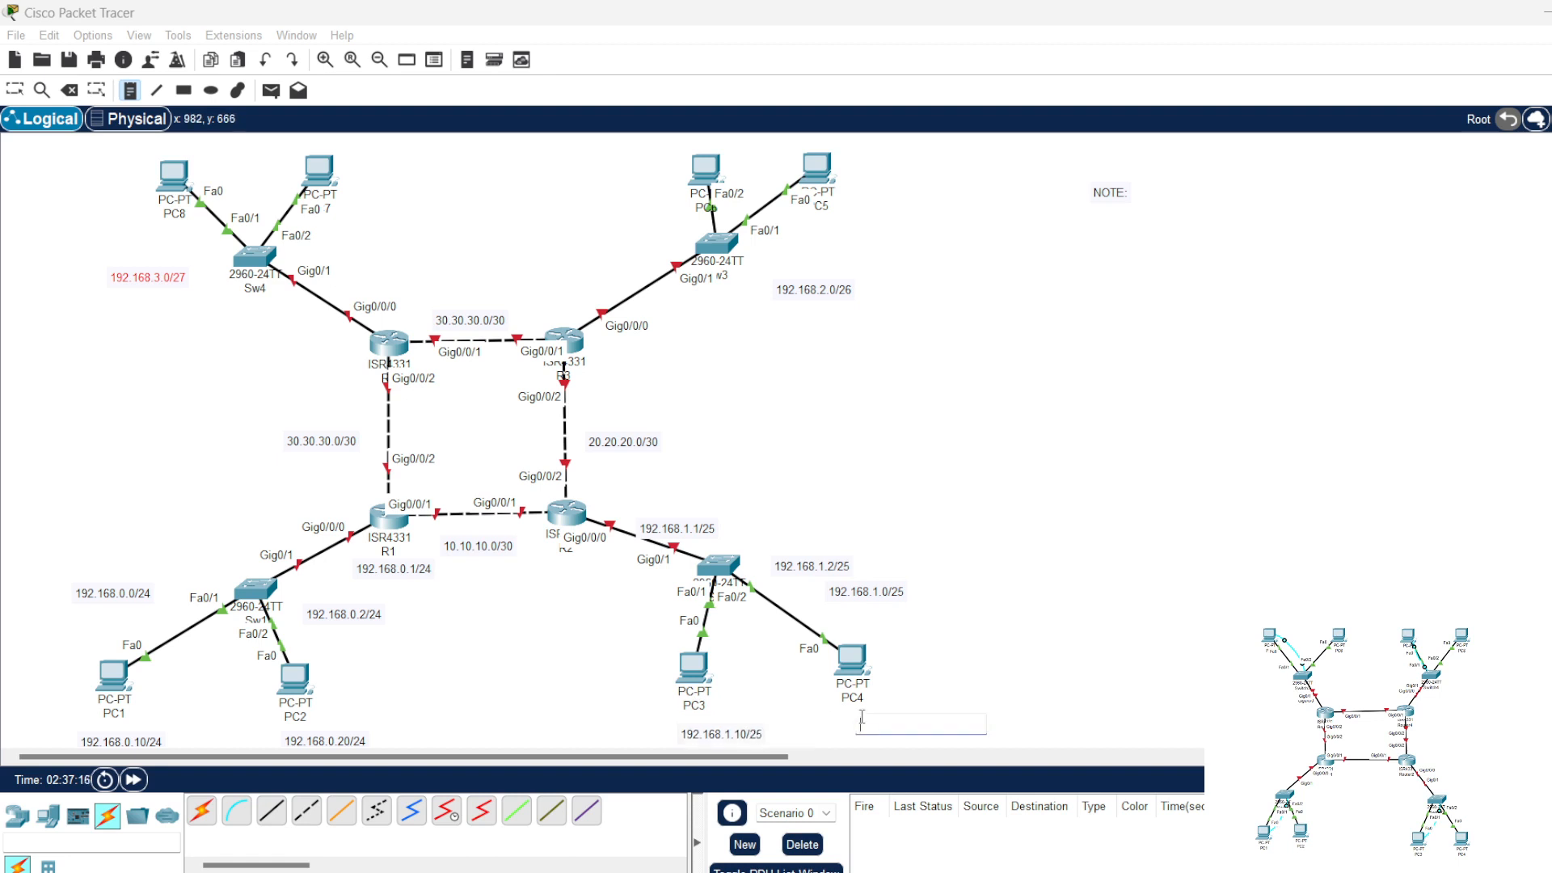
{"action": "type", "text": "192.168.20"}
{"action": "key", "text": "BackSpace"}
{"action": "type", "text": ".20/"}
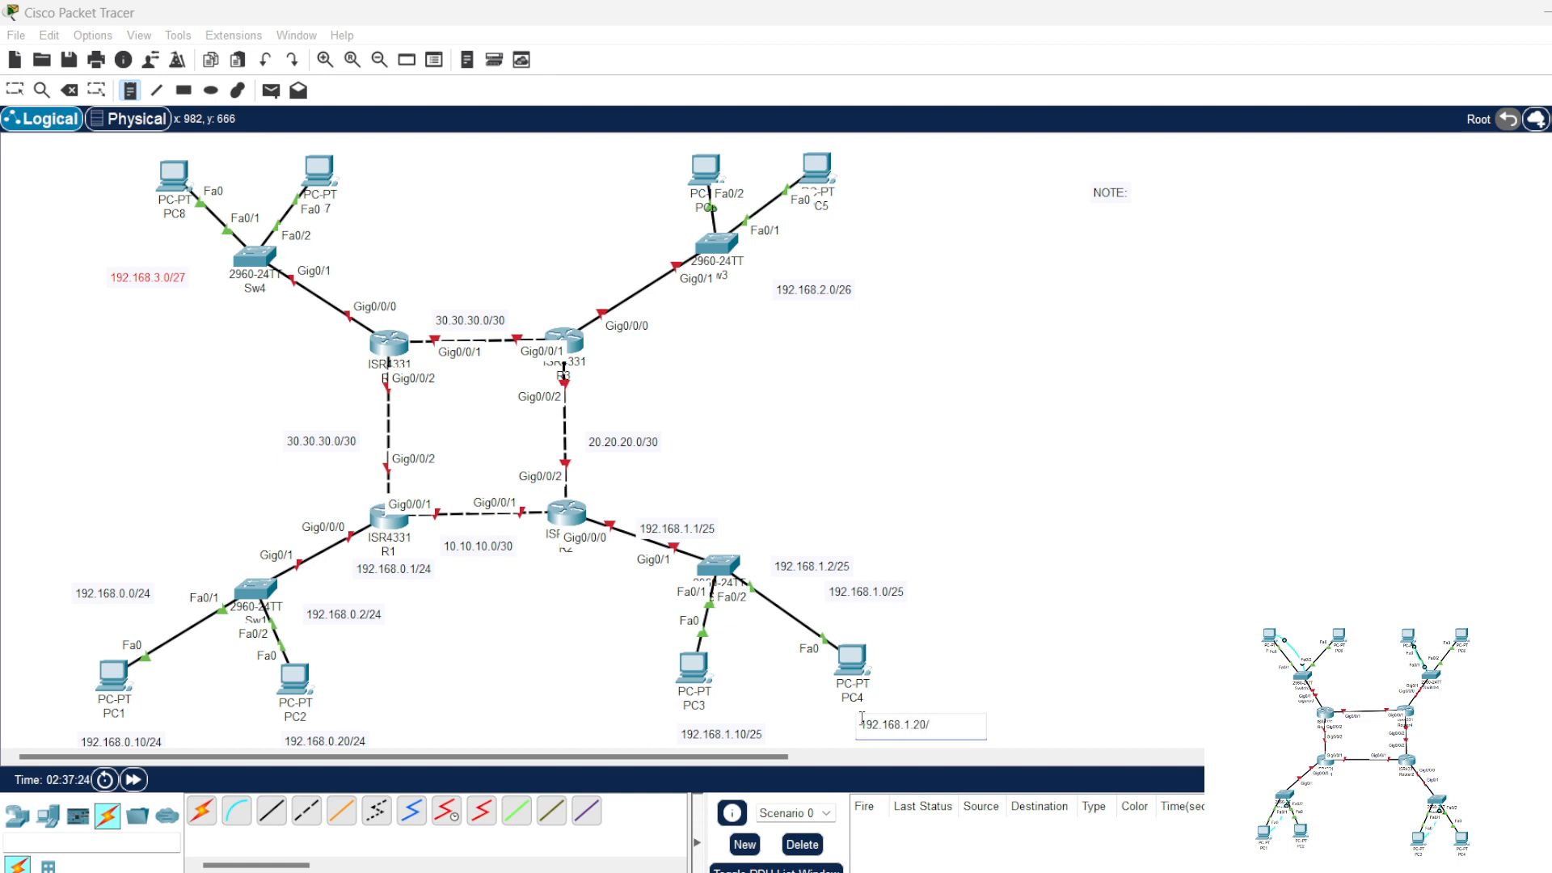
{"action": "type", "text": "25"}
Step: Place address notes reading 192.168.2.1/26 beside R3 and 192.168.2.2/26 beside Sw3
{"action": "left_click", "coordinate": [635, 346]}
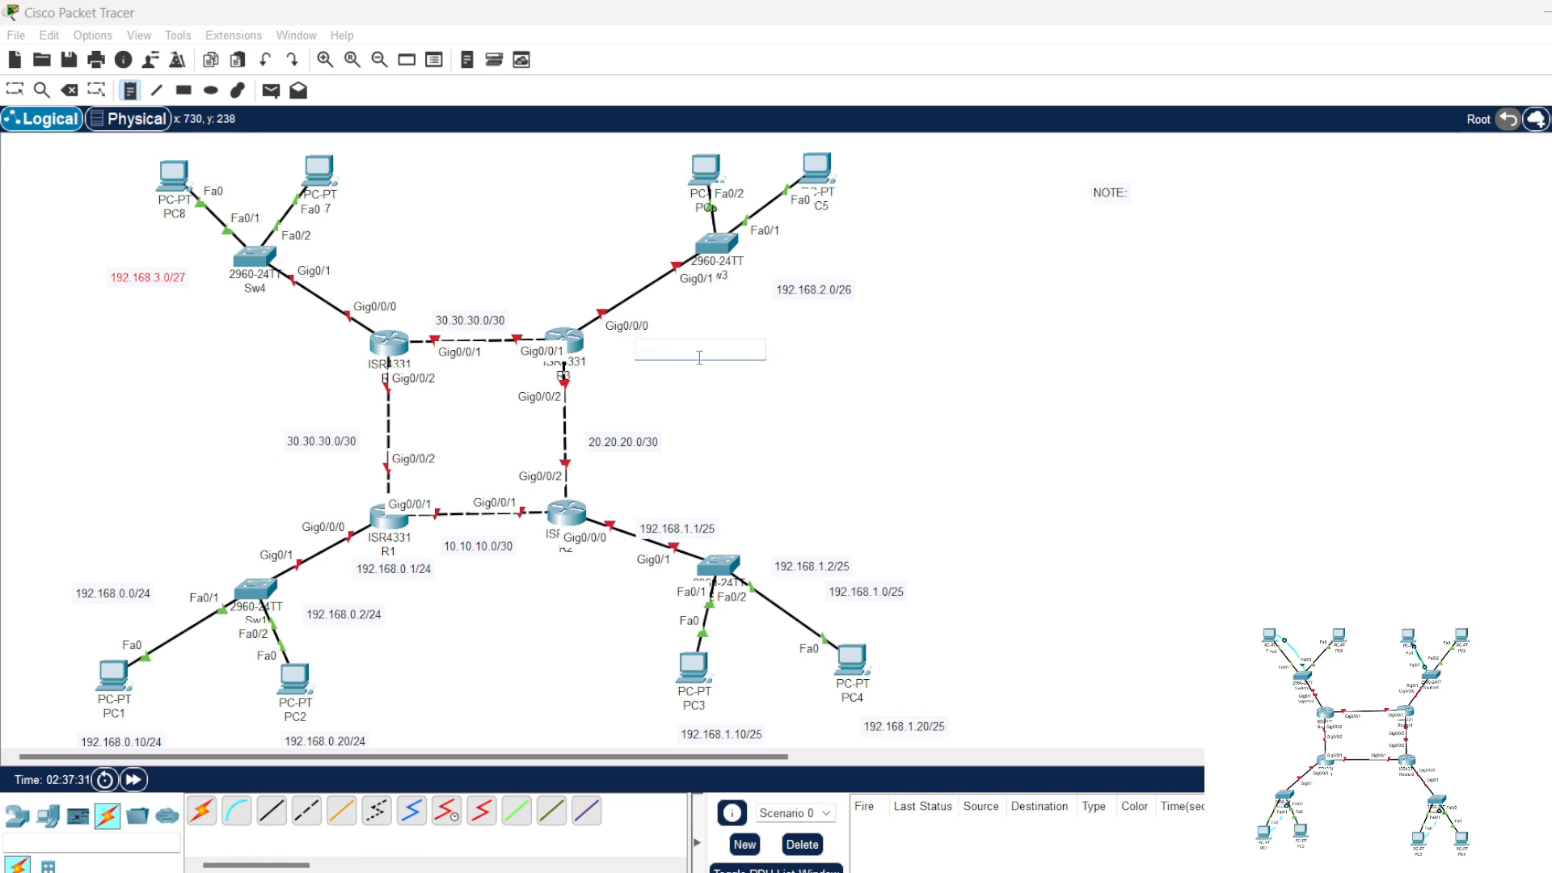
{"action": "type", "text": "192.168.2.1/26"}
{"action": "left_click", "coordinate": [766, 253]}
{"action": "type", "text": "192.168."}
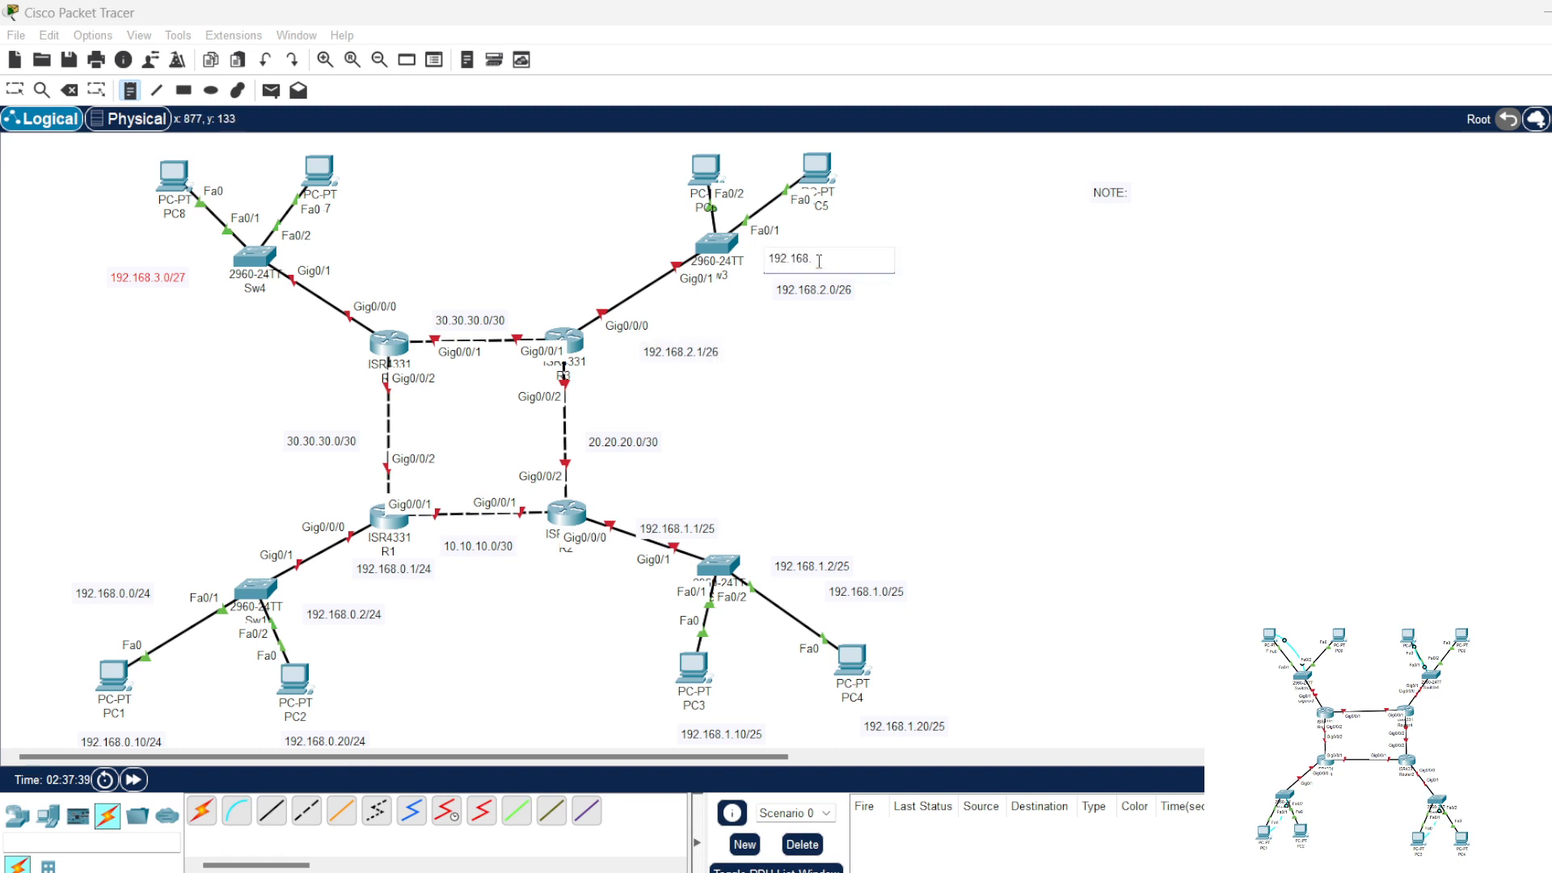
{"action": "type", "text": "2.2/26"}
Step: Place address notes reading 192.168.2.10/26 beside PC5 and 192.168.2.20/26 beside PC6
{"action": "left_click", "coordinate": [856, 154]}
{"action": "type", "text": "192.168."}
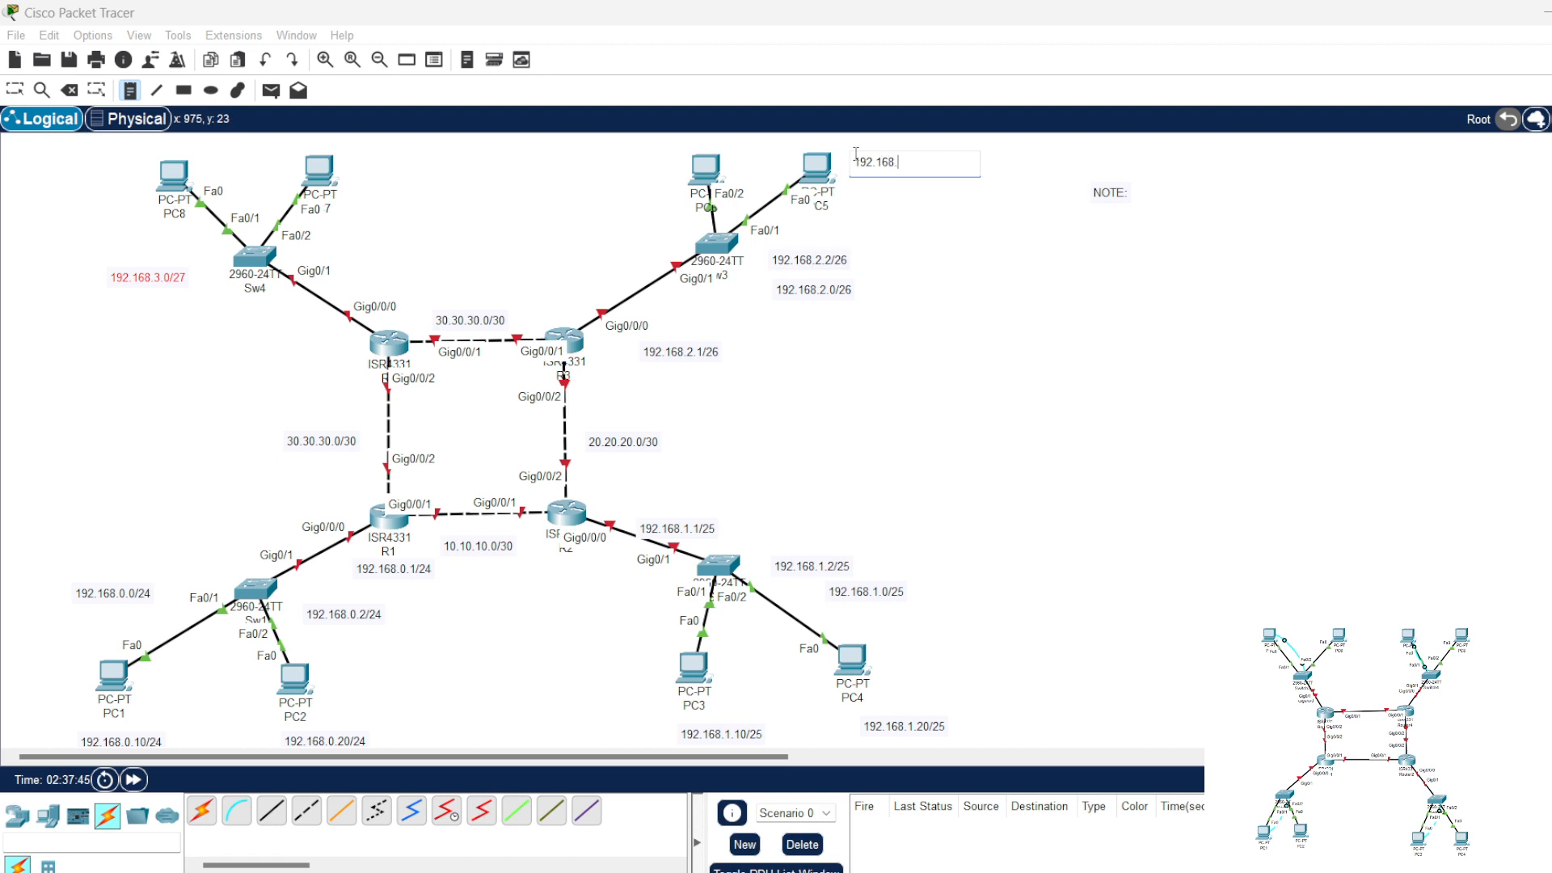
{"action": "type", "text": "2.10/26"}
{"action": "left_click", "coordinate": [603, 157]}
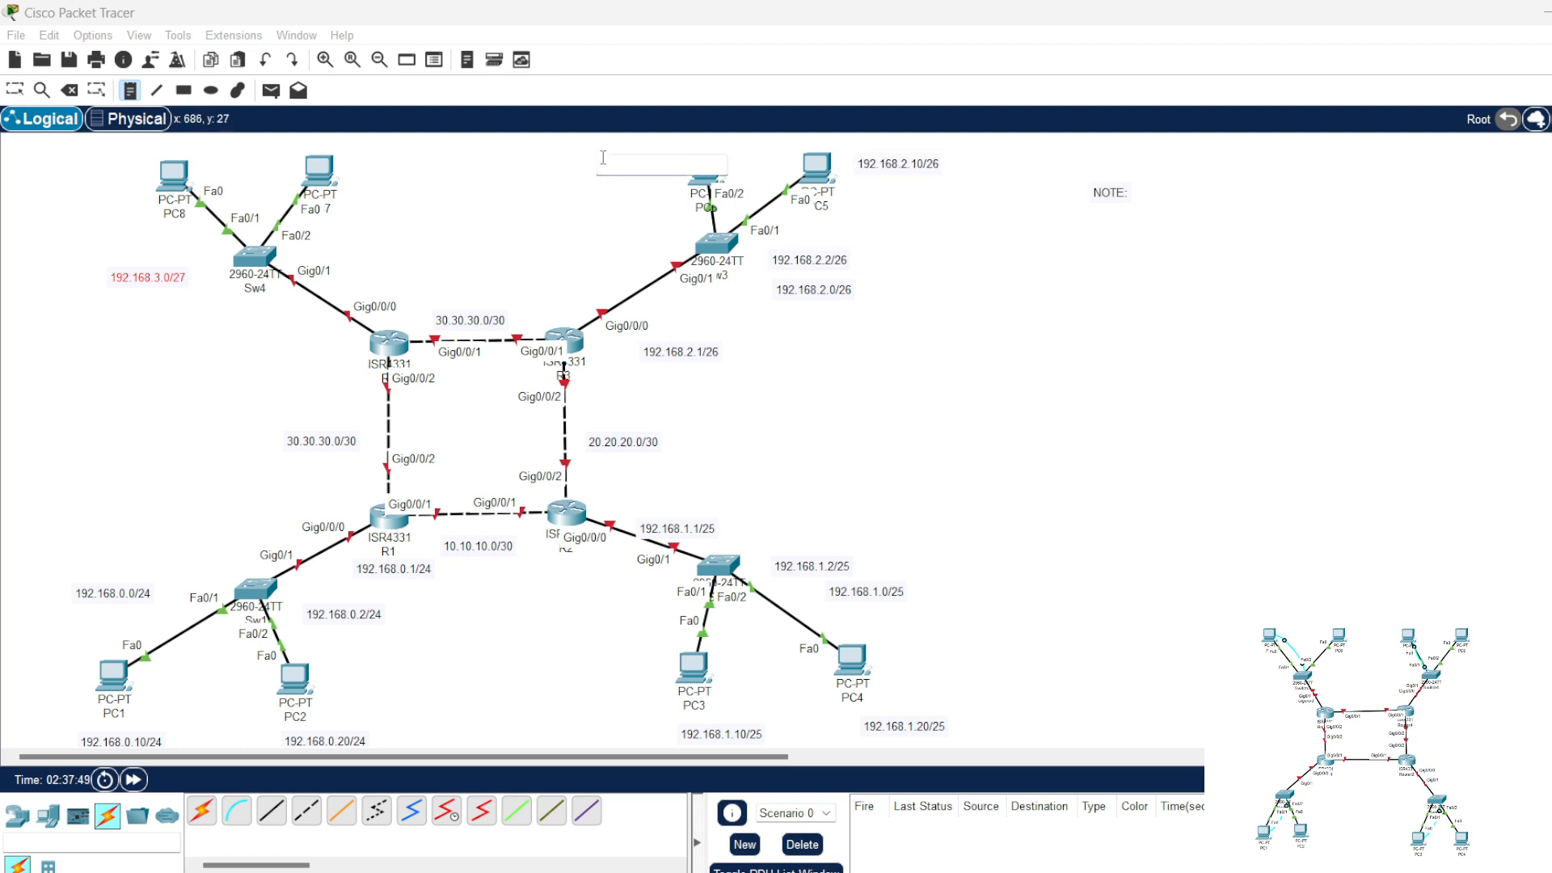
{"action": "type", "text": "192.168.2.20/26"}
Step: Place address notes reading 192.168.3.1/27 just above R4 and 192.168.3.2/27 beside Sw4
{"action": "left_click", "coordinate": [377, 292]}
{"action": "type", "text": "1"}
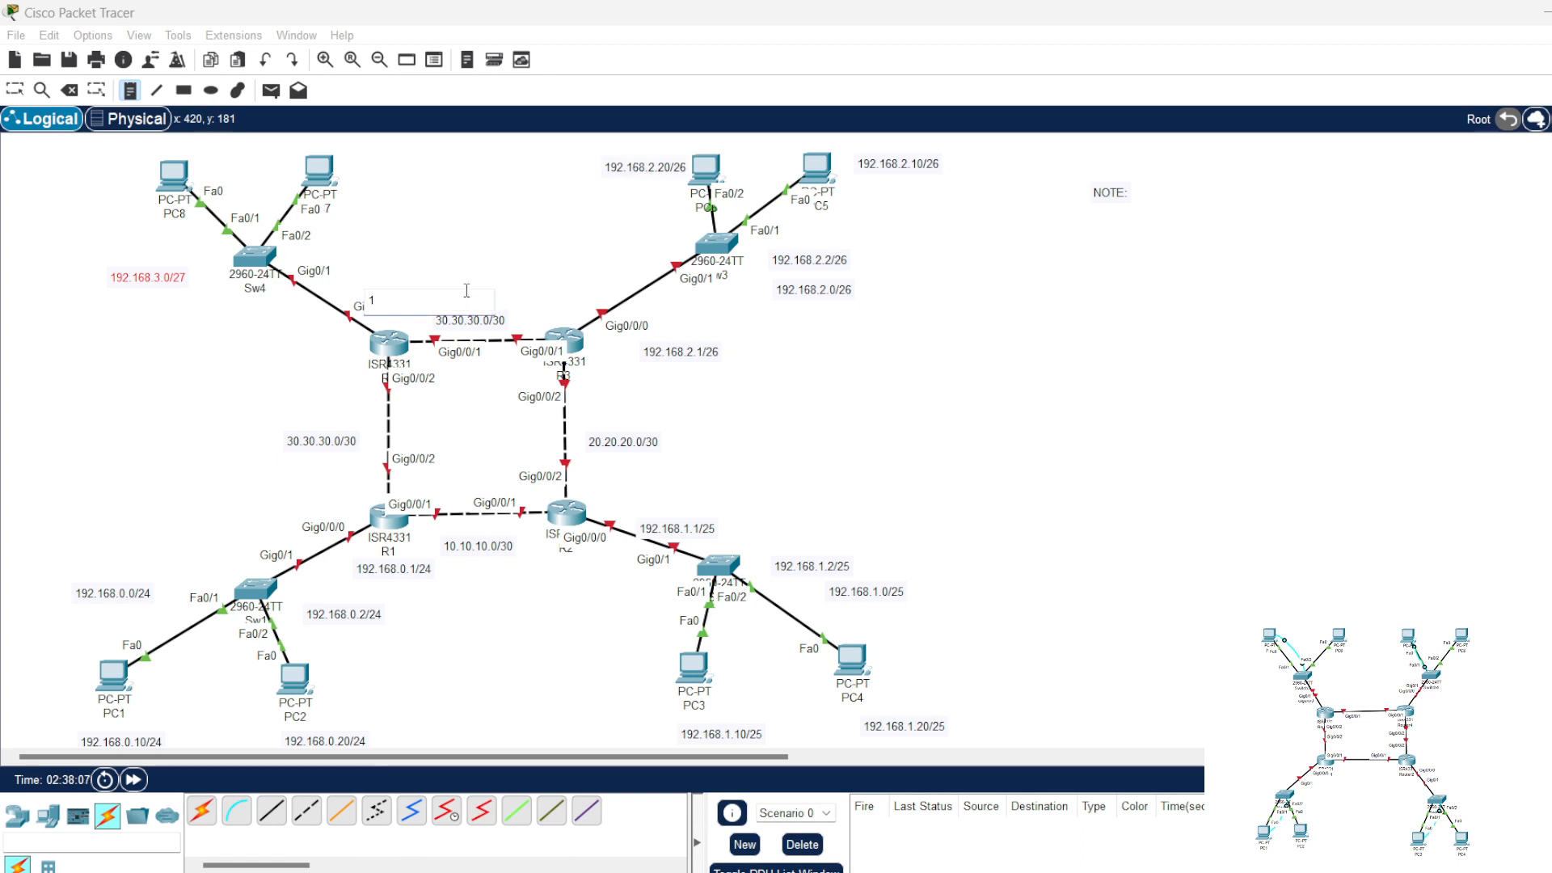
{"action": "type", "text": "92.16"}
{"action": "type", "text": "1/27"}
{"action": "left_click", "coordinate": [456, 253]}
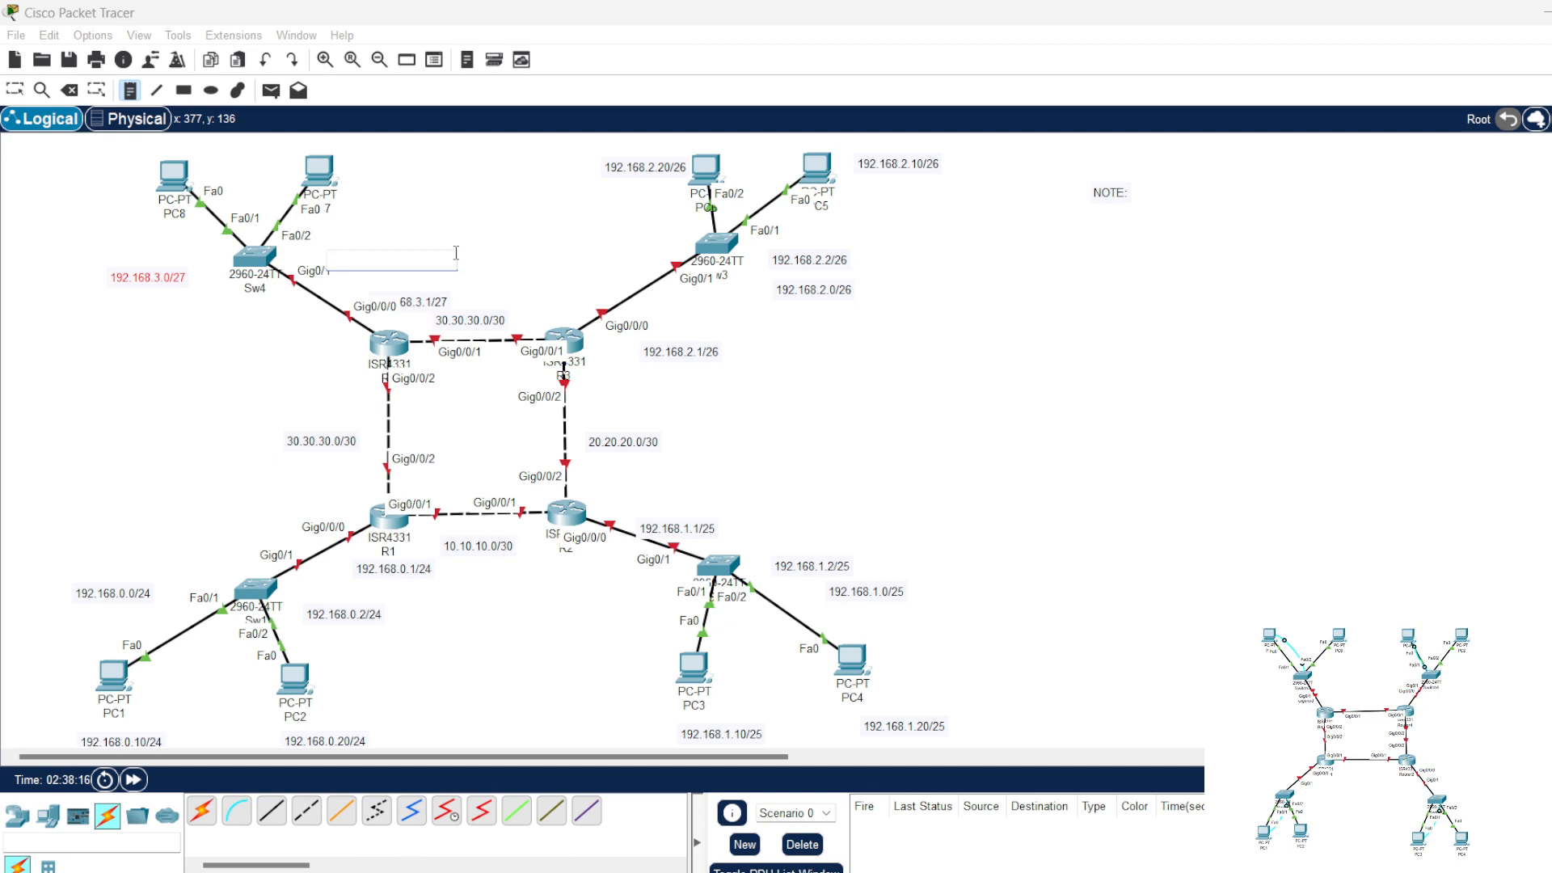
{"action": "type", "text": "192.168.3.2/27"}
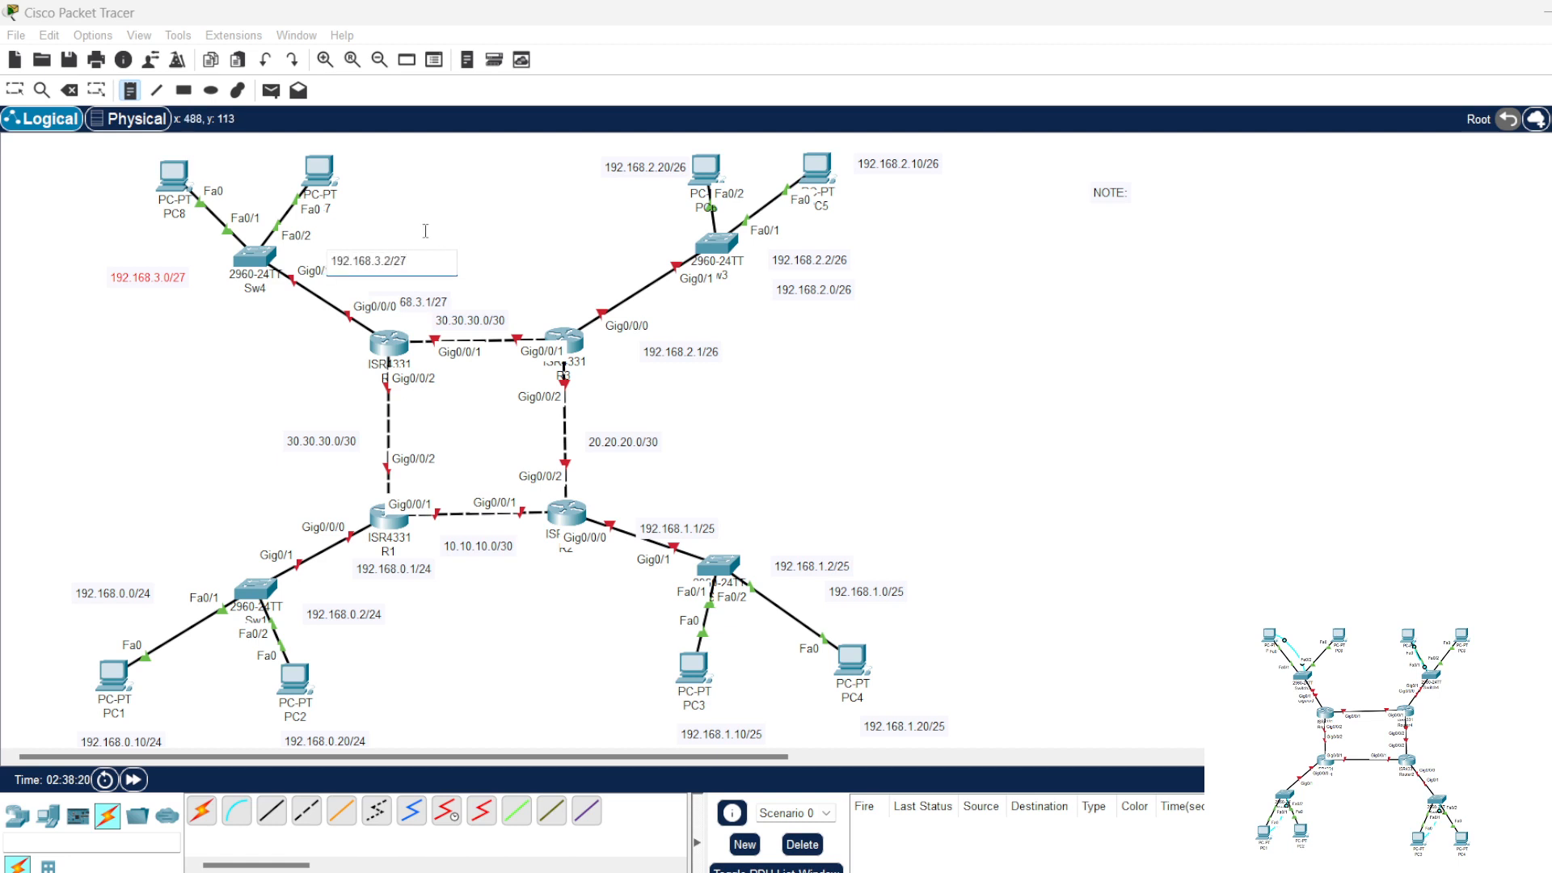
Step: Place address notes reading 192.168.3.10/27 beside PC7 and 192.168.3.20/27 beside PC8
{"action": "left_click", "coordinate": [421, 166]}
{"action": "type", "text": "192.168.3.10/27"}
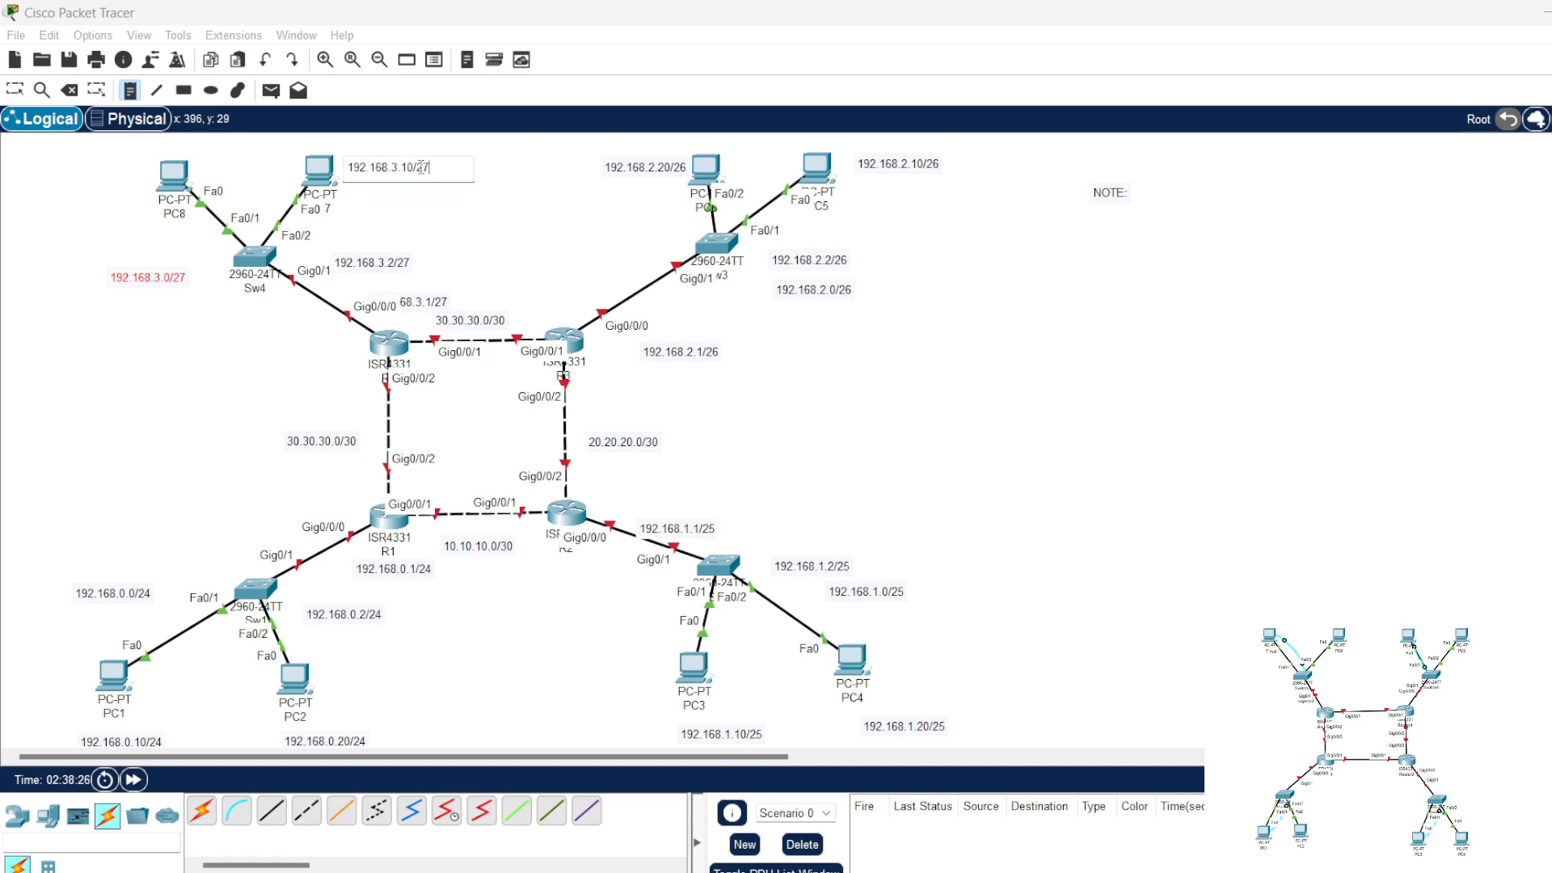
{"action": "left_click", "coordinate": [95, 159]}
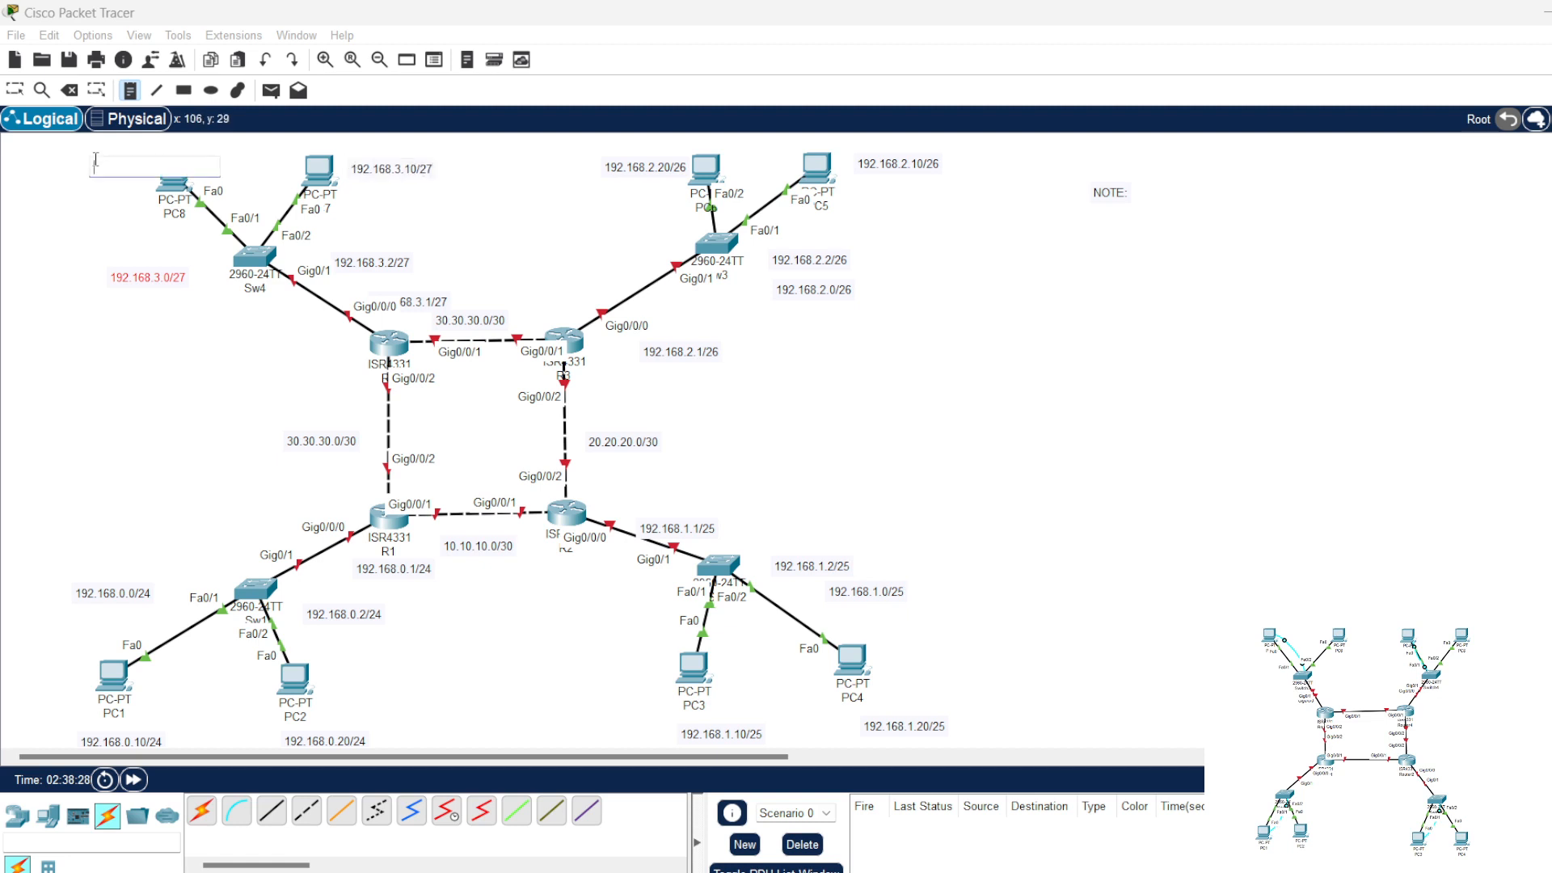
{"action": "type", "text": "192.168"}
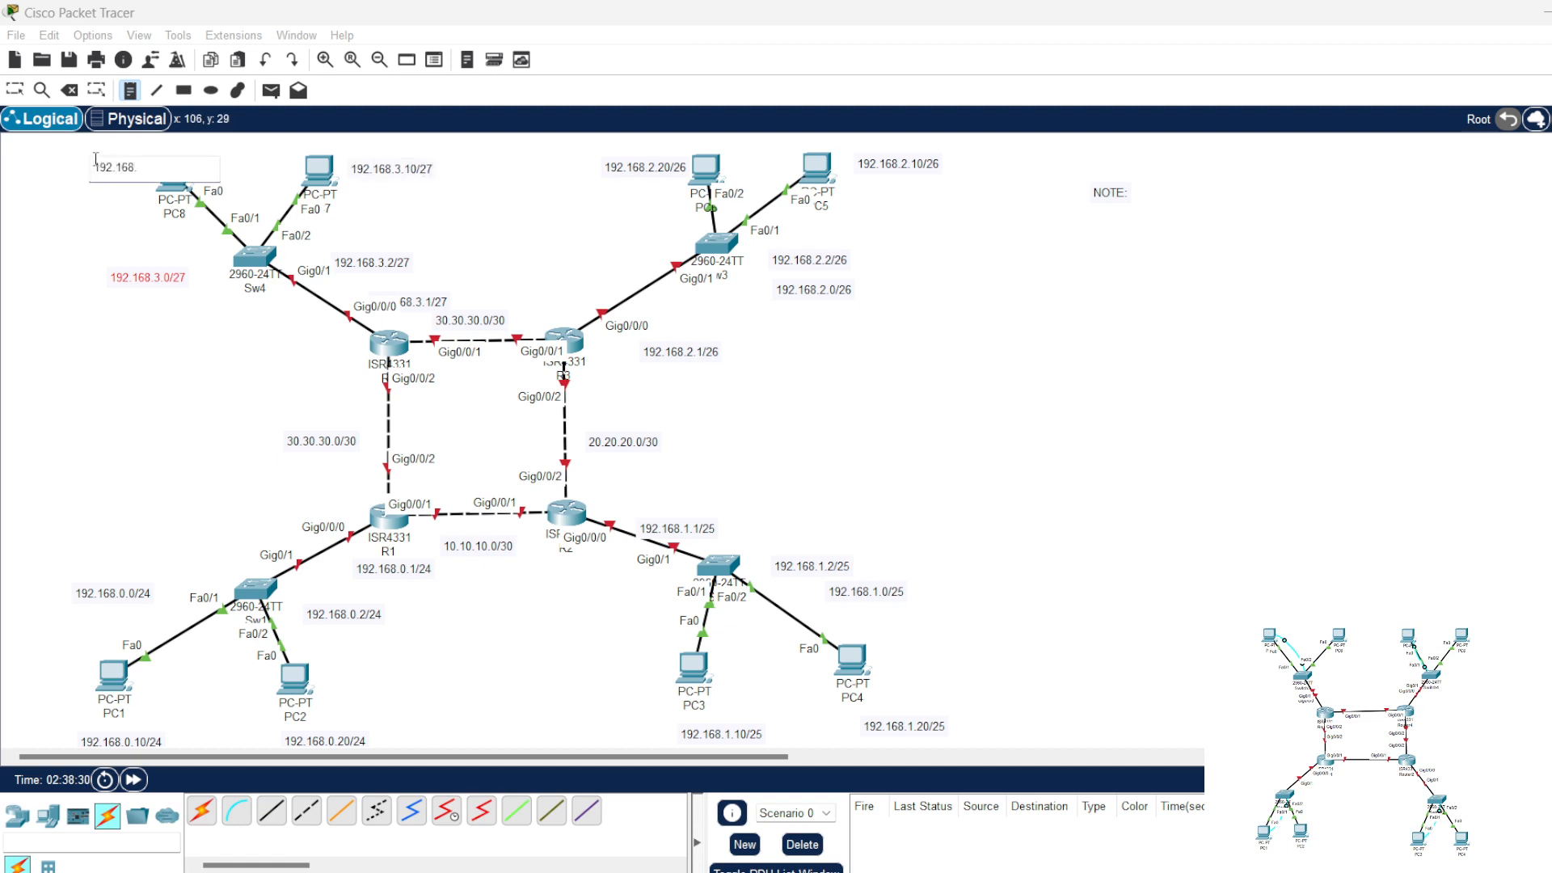
{"action": "type", "text": ".20"}
{"action": "type", "text": "3.20"}
Step: Add notes reading 10.10.10.1/30 and 10.10.10.2/30, positioned at the R1 and R2 ends of the link between those routers
{"action": "left_click", "coordinate": [422, 489]}
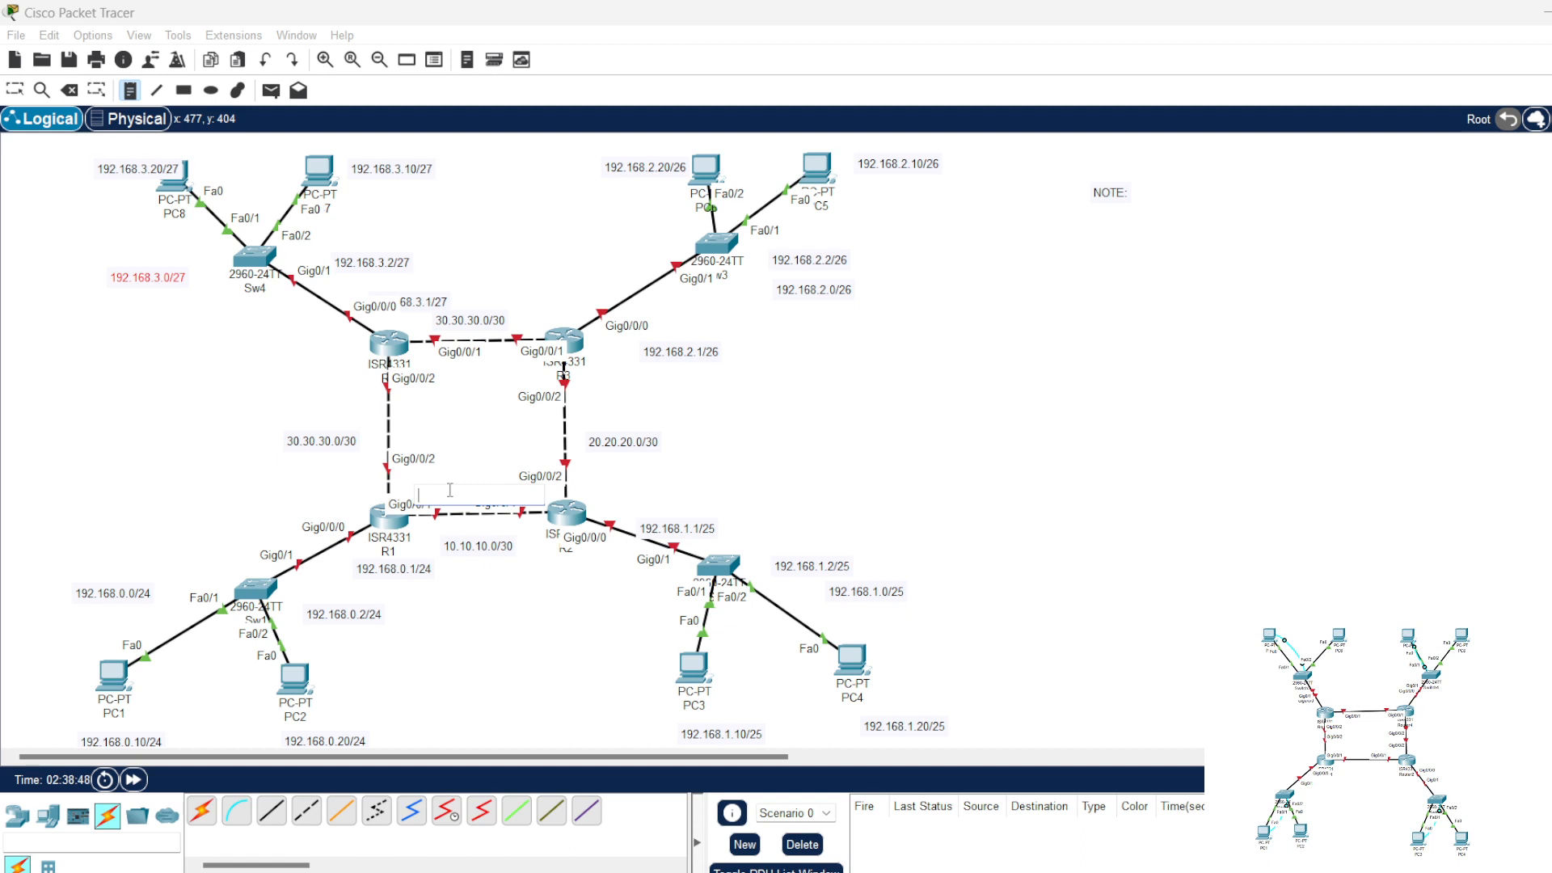
{"action": "type", "text": "10.10.10.1/30"}
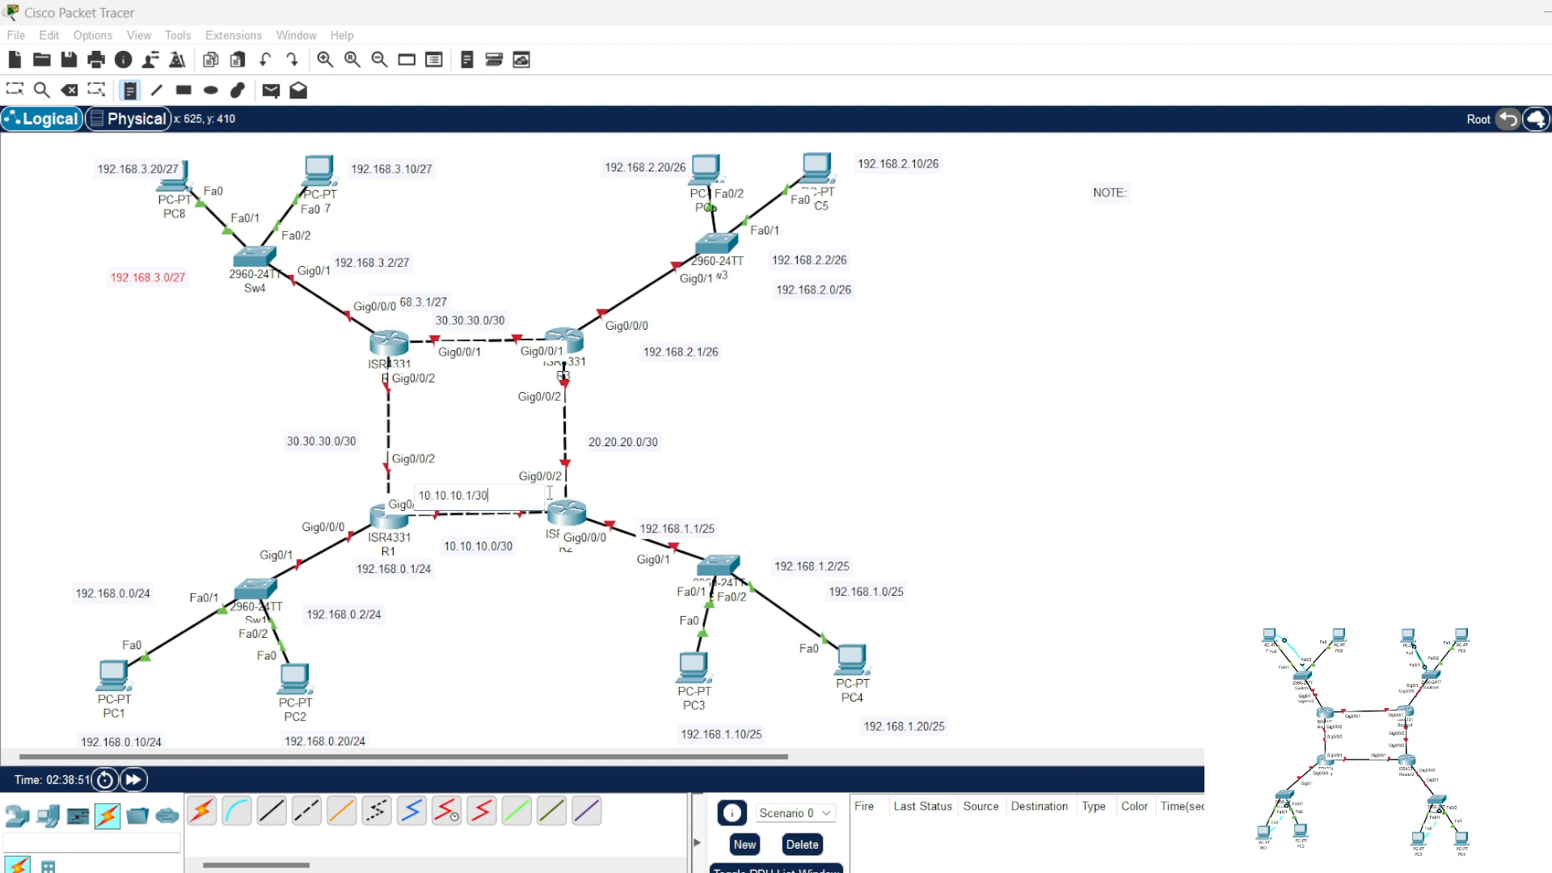
{"action": "left_click", "coordinate": [590, 489]}
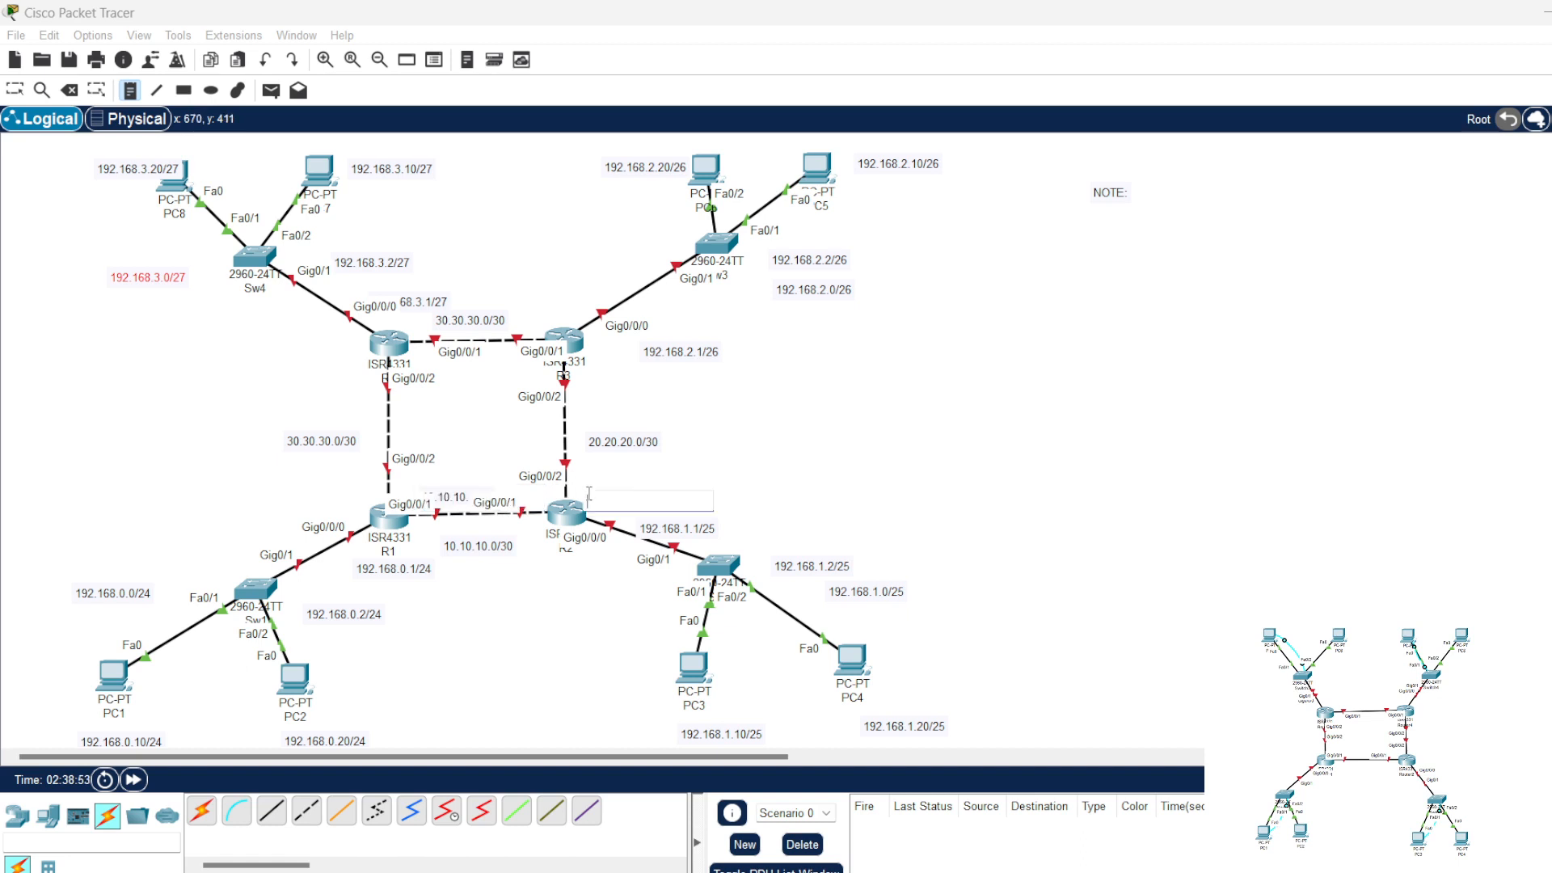
{"action": "type", "text": "10.10.10.2/30"}
{"action": "left_click", "coordinate": [16, 91]}
{"action": "left_click_drag", "start_coordinate": [608, 504], "coordinate": [442, 495]}
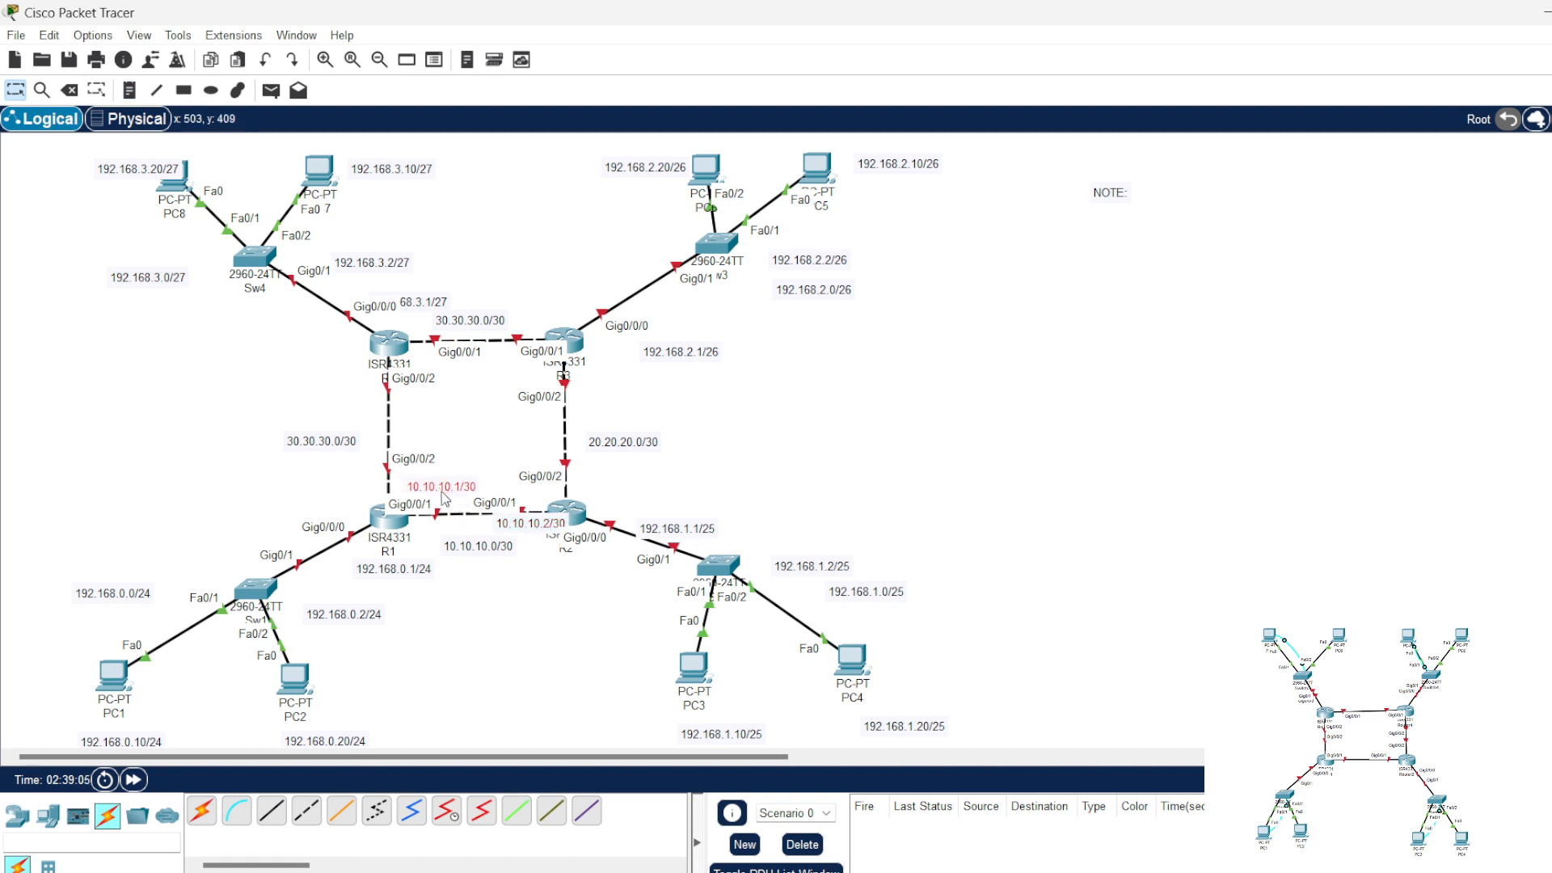
Step: Change the network address note beside the R1–R4 link to 40.40.40.0/30
{"action": "double_click", "coordinate": [330, 446]}
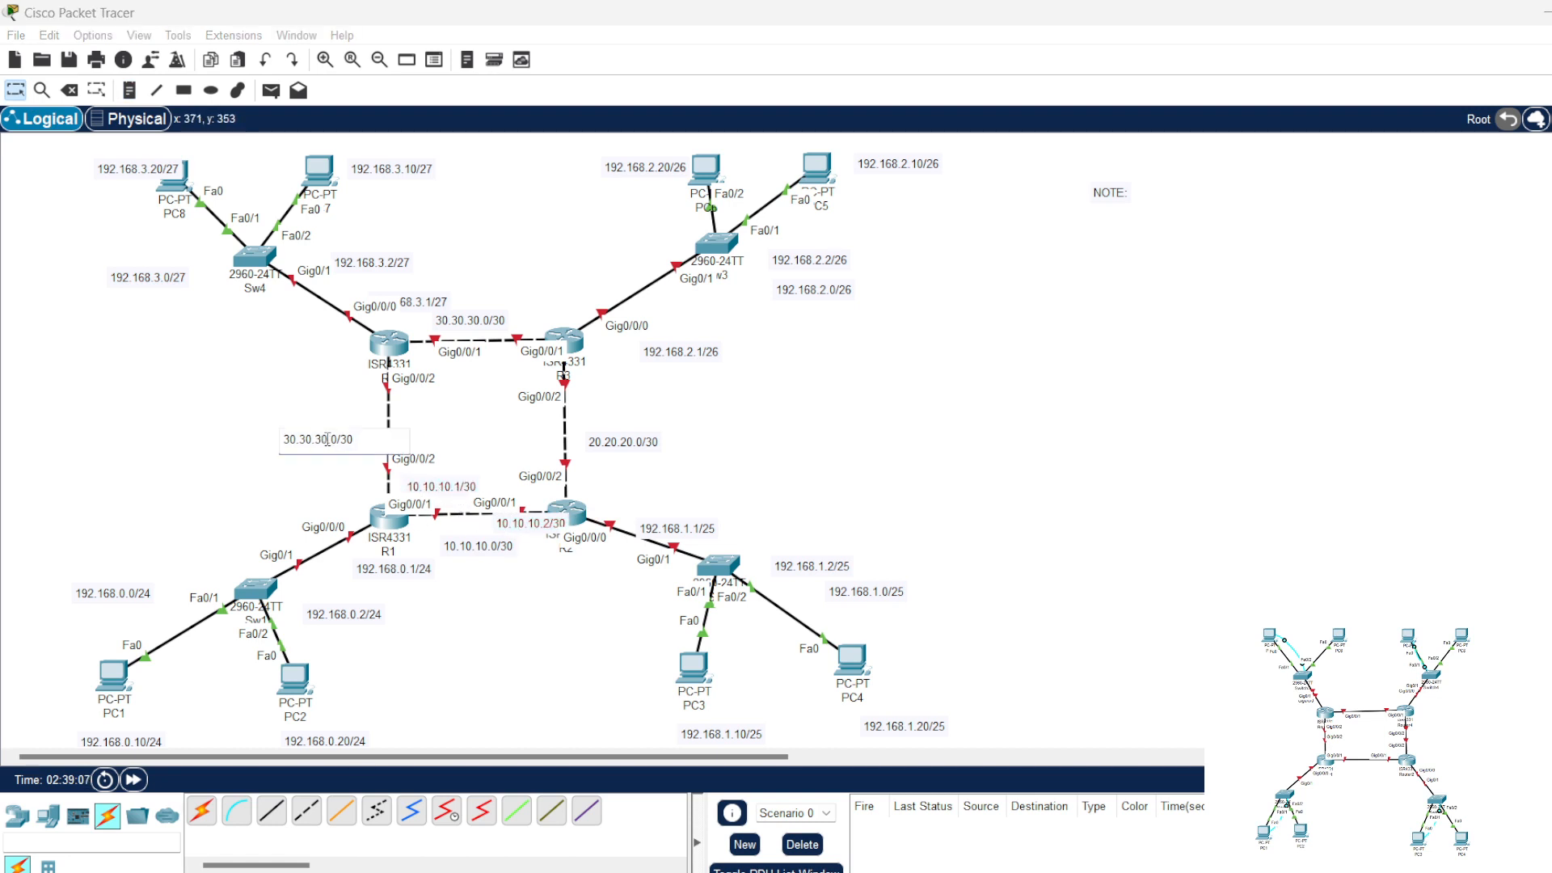
{"action": "left_click_drag", "start_coordinate": [321, 439], "coordinate": [253, 440]}
{"action": "type", "text": "40.40.40"}
{"action": "left_click", "coordinate": [234, 451]}
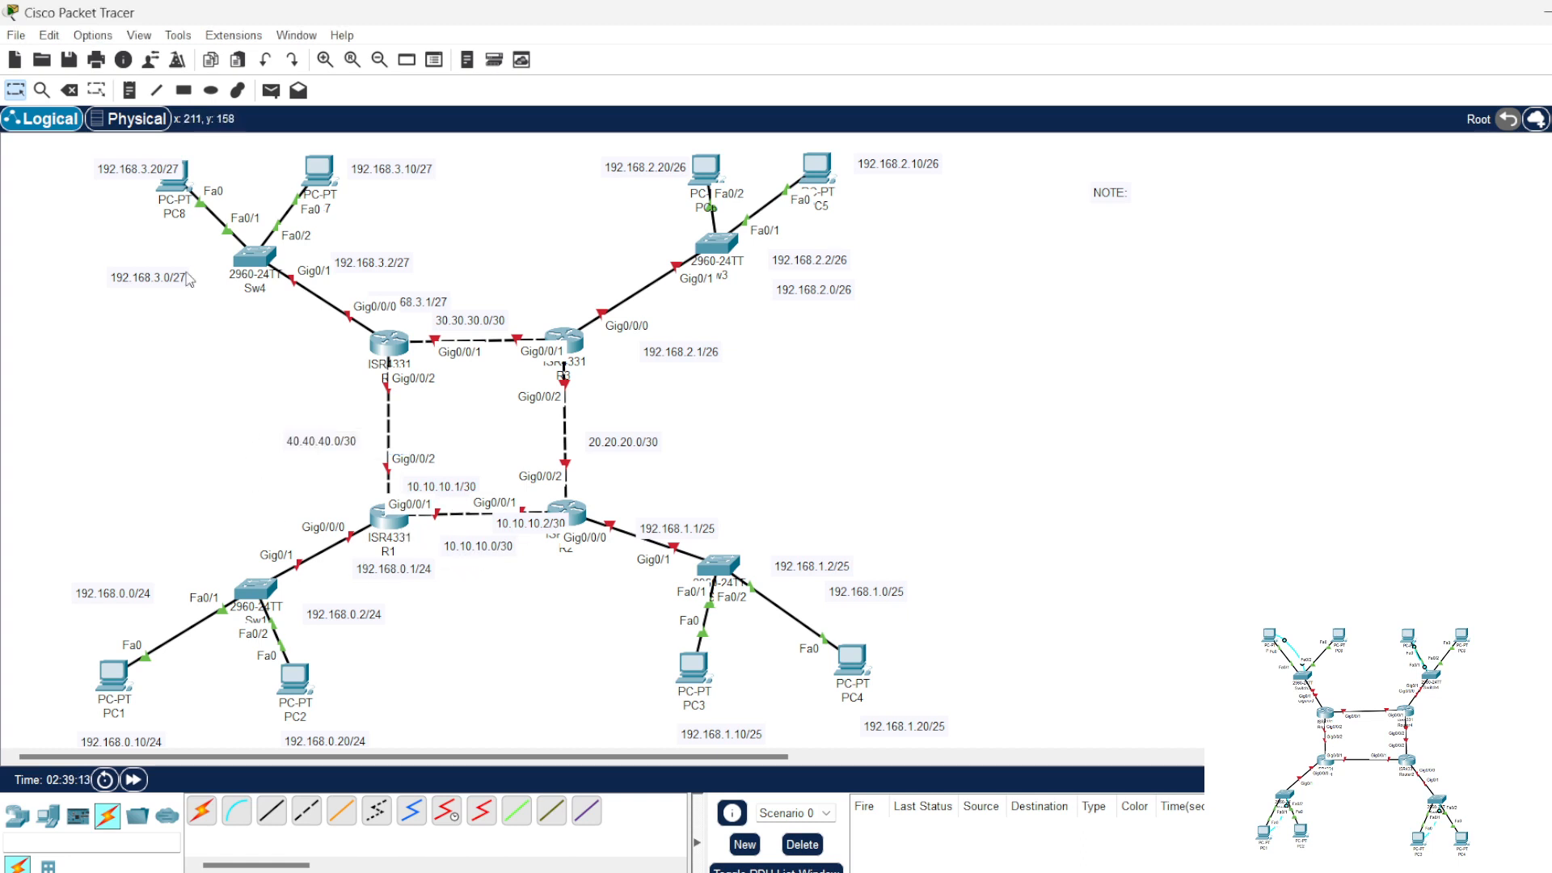
Step: Add notes reading 20.20.20.1/30 at the R2 end and 20.20.20.2/30 at the R3 end of the link between those routers
{"action": "left_click", "coordinate": [130, 90]}
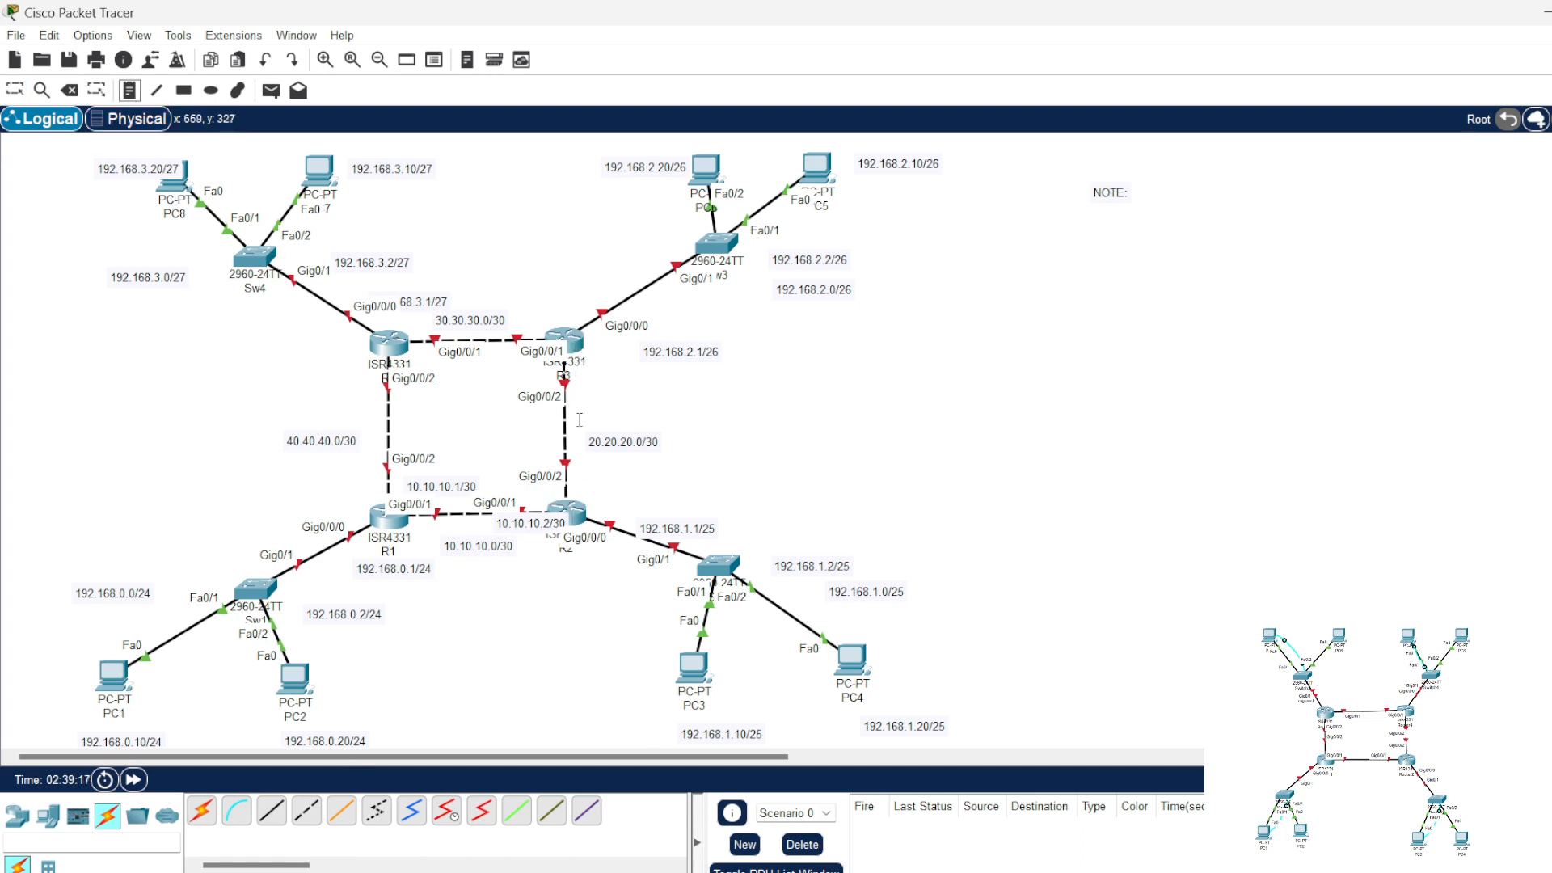
{"action": "left_click", "coordinate": [589, 479]}
{"action": "type", "text": "20.20.2"}
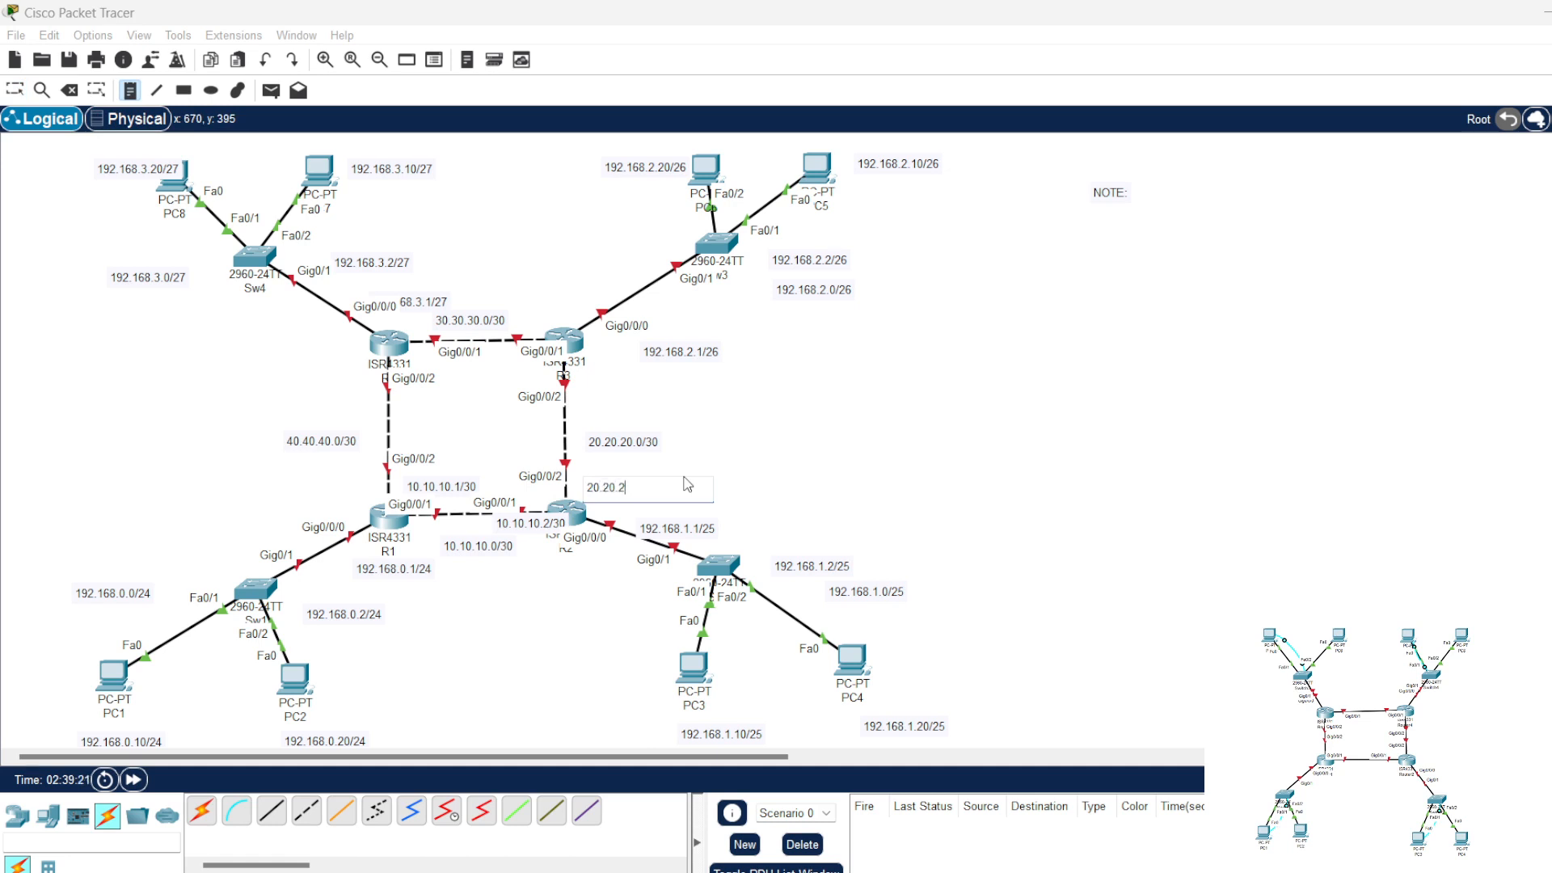
{"action": "type", "text": "0.1/30"}
{"action": "left_click", "coordinate": [592, 380]}
{"action": "type", "text": "20"}
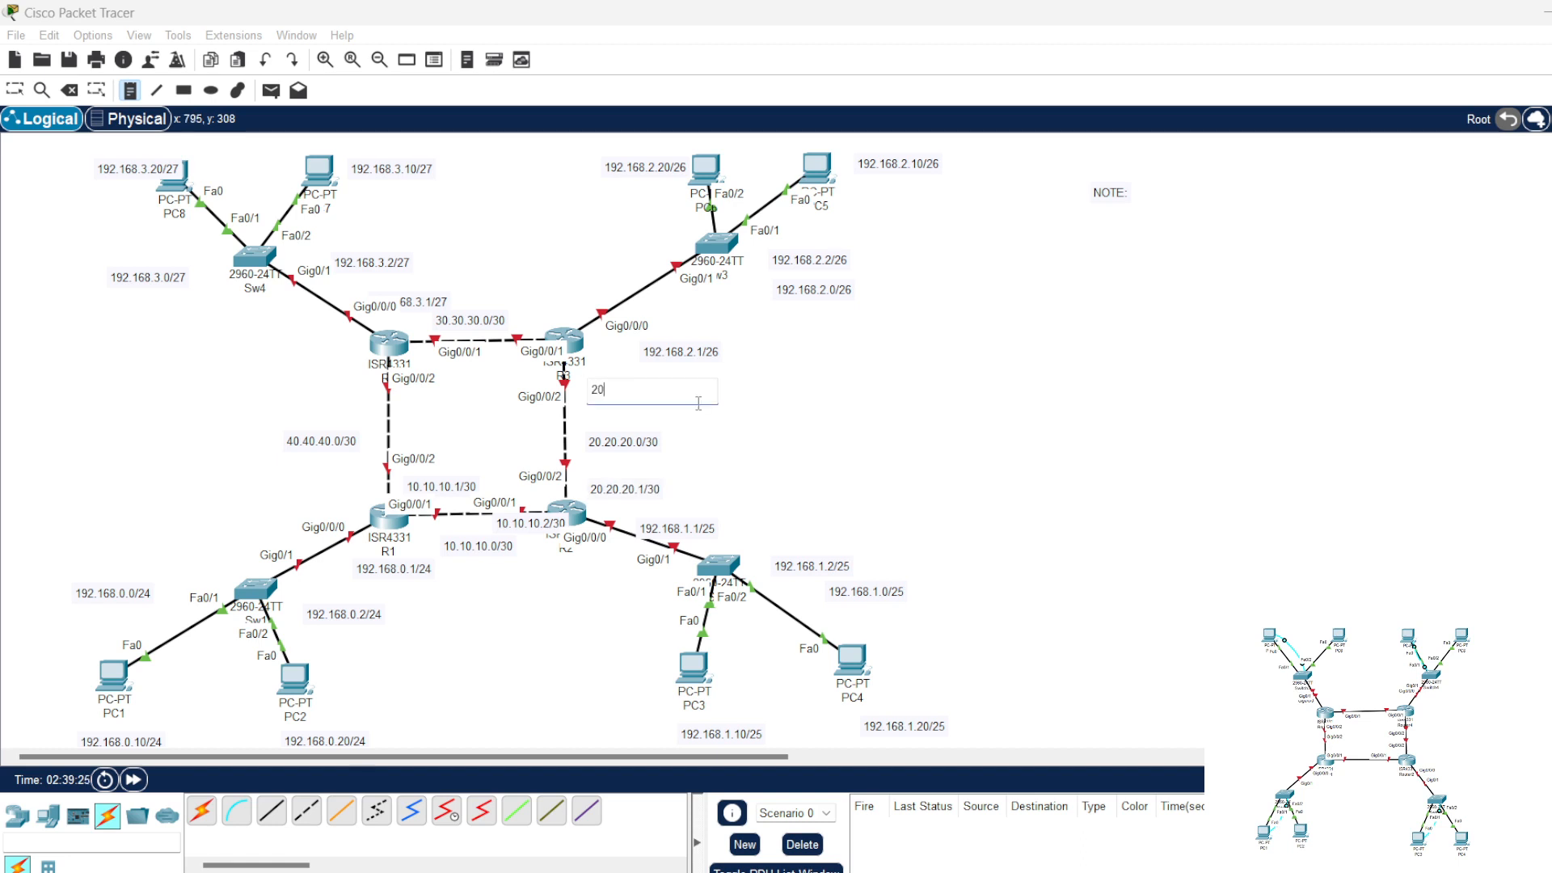
{"action": "type", "text": ".20.20.2/30"}
Step: Add notes reading 30.30.30.1/30 at the R3 end and 30.30.30.2/30 at the R4 end of the link between those routers
{"action": "left_click", "coordinate": [527, 325]}
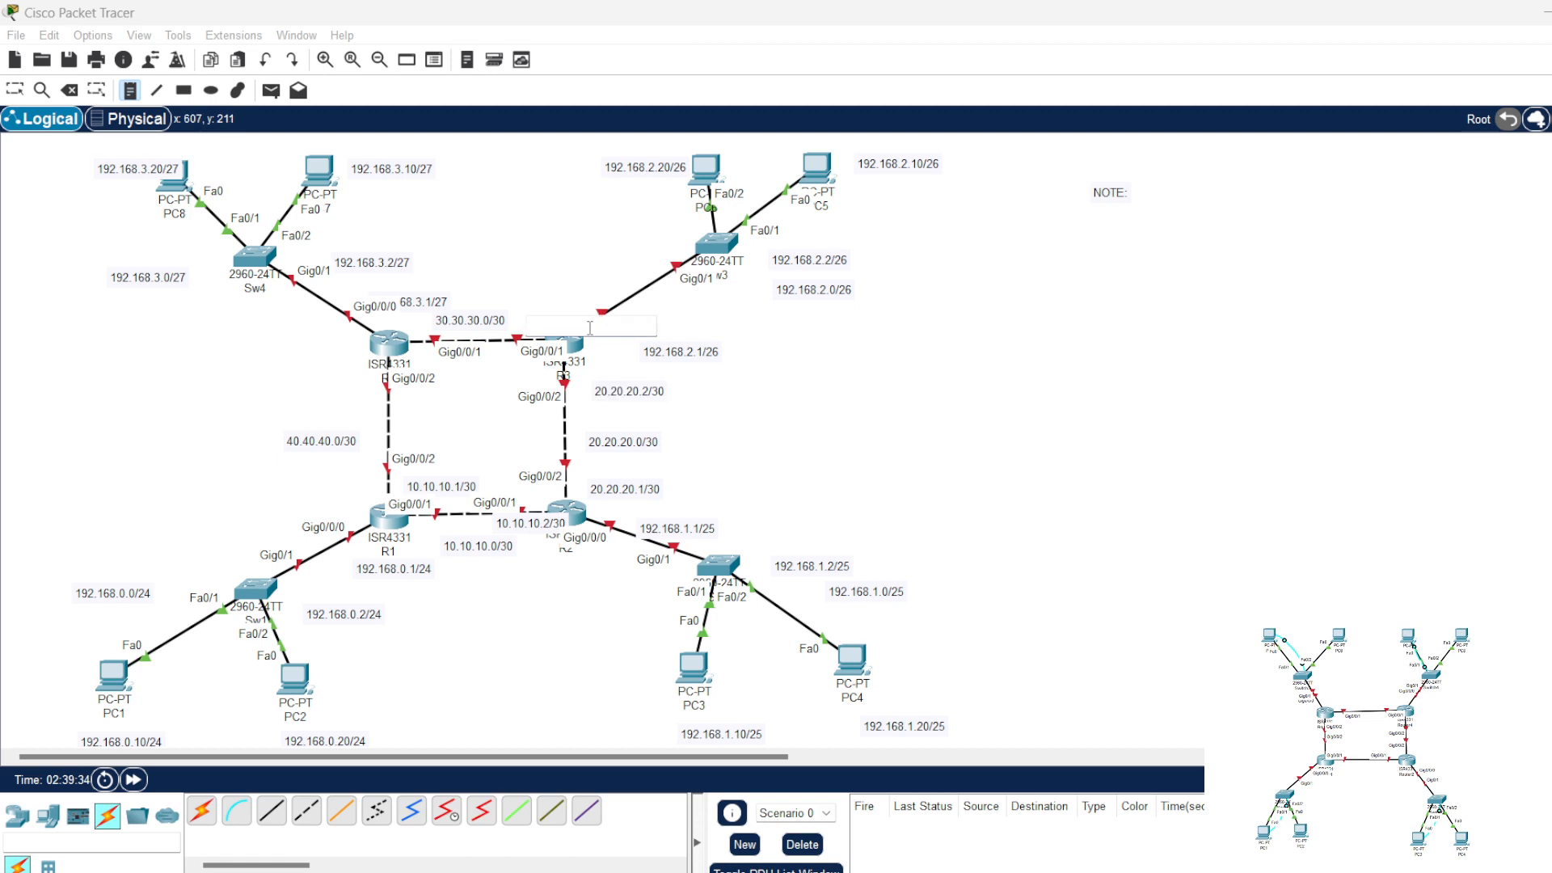
{"action": "type", "text": "30.30.30.1"}
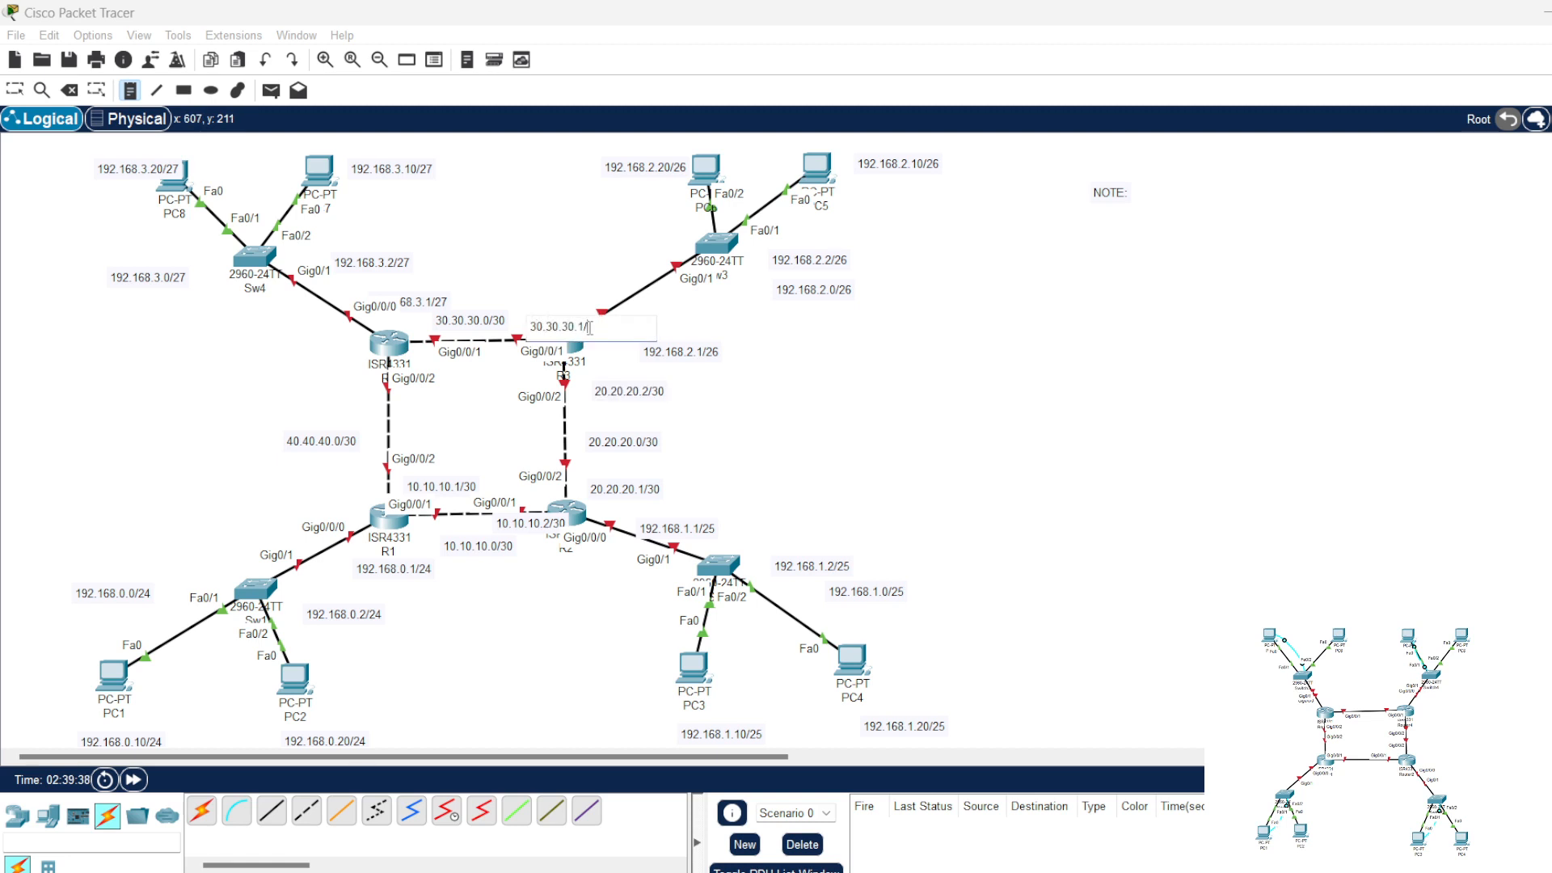
{"action": "type", "text": "/30"}
{"action": "left_click", "coordinate": [412, 331]}
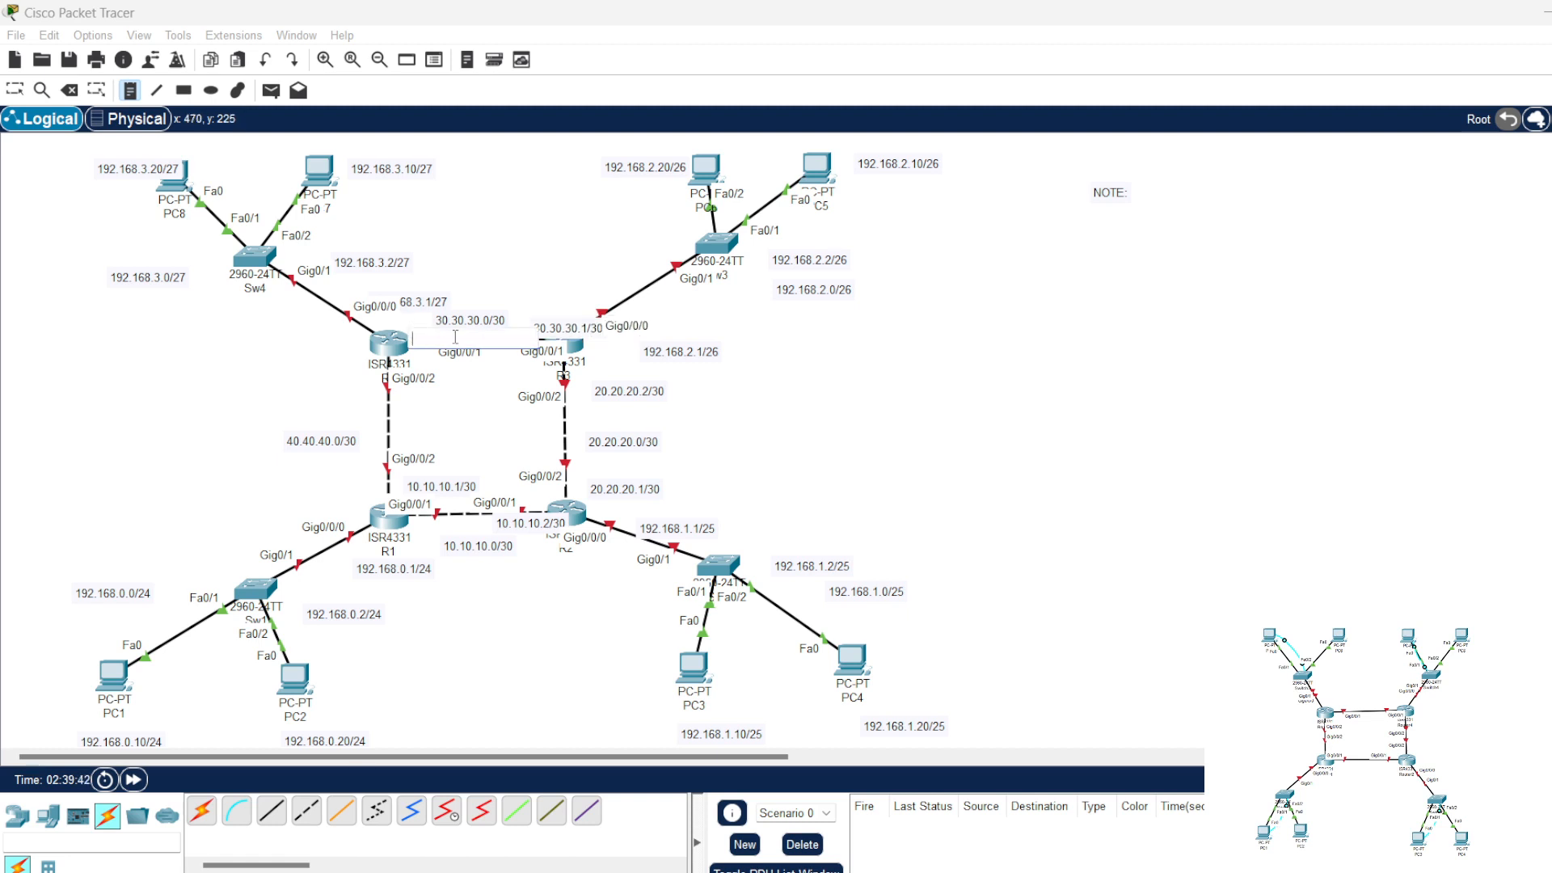
{"action": "type", "text": "30.30.30"}
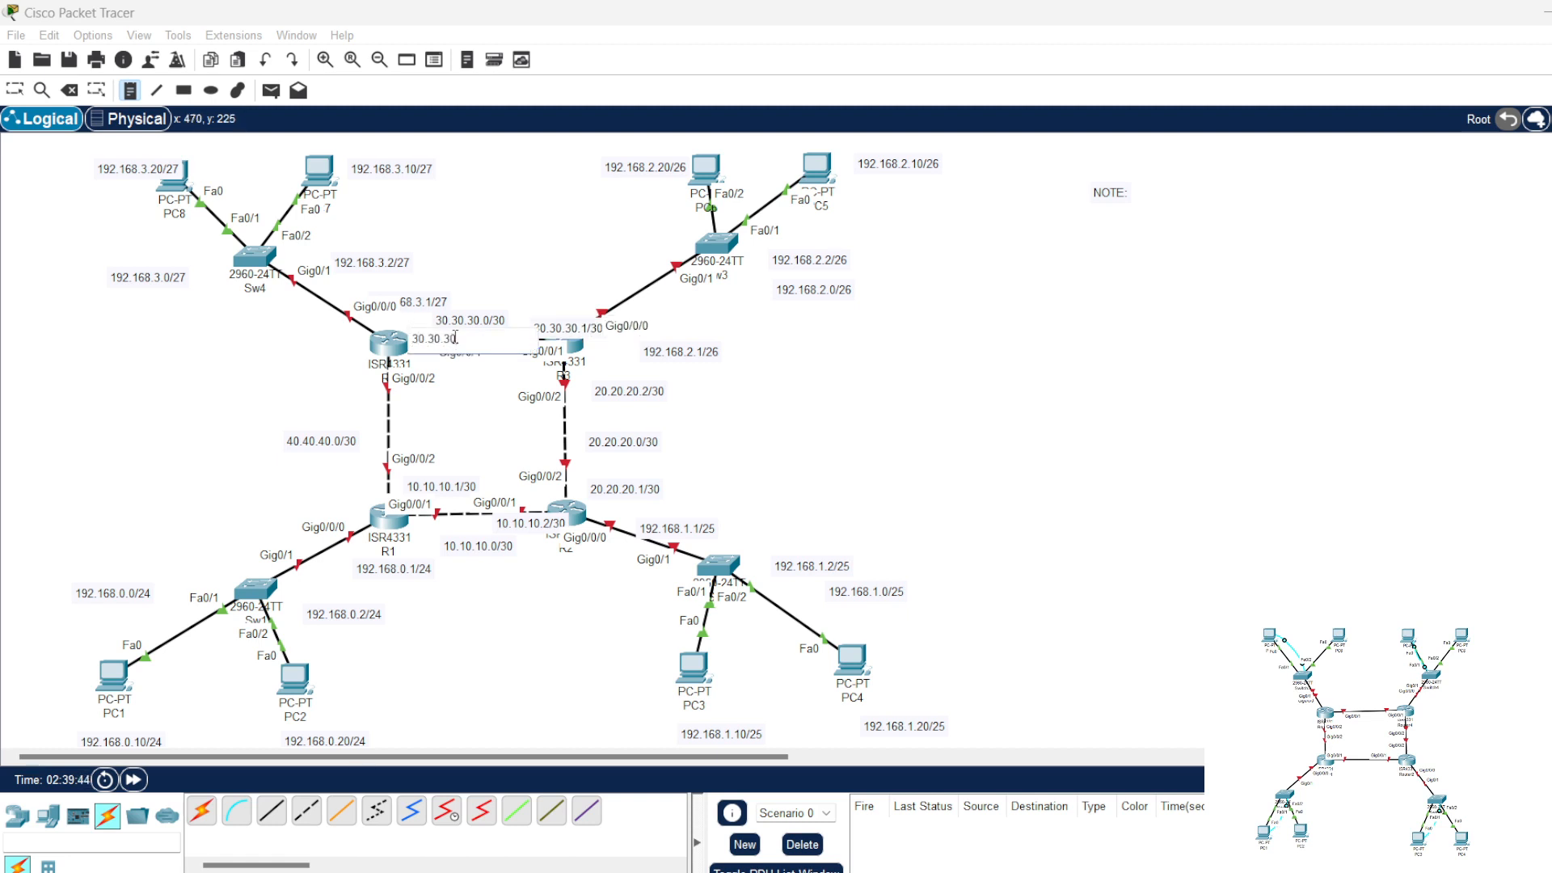
{"action": "type", "text": ".2/30"}
Step: Add notes reading 40.40.40.1/30 at the R4 end and 40.40.40.2/30 at the R1 end of the link between those routers
{"action": "left_click", "coordinate": [305, 380]}
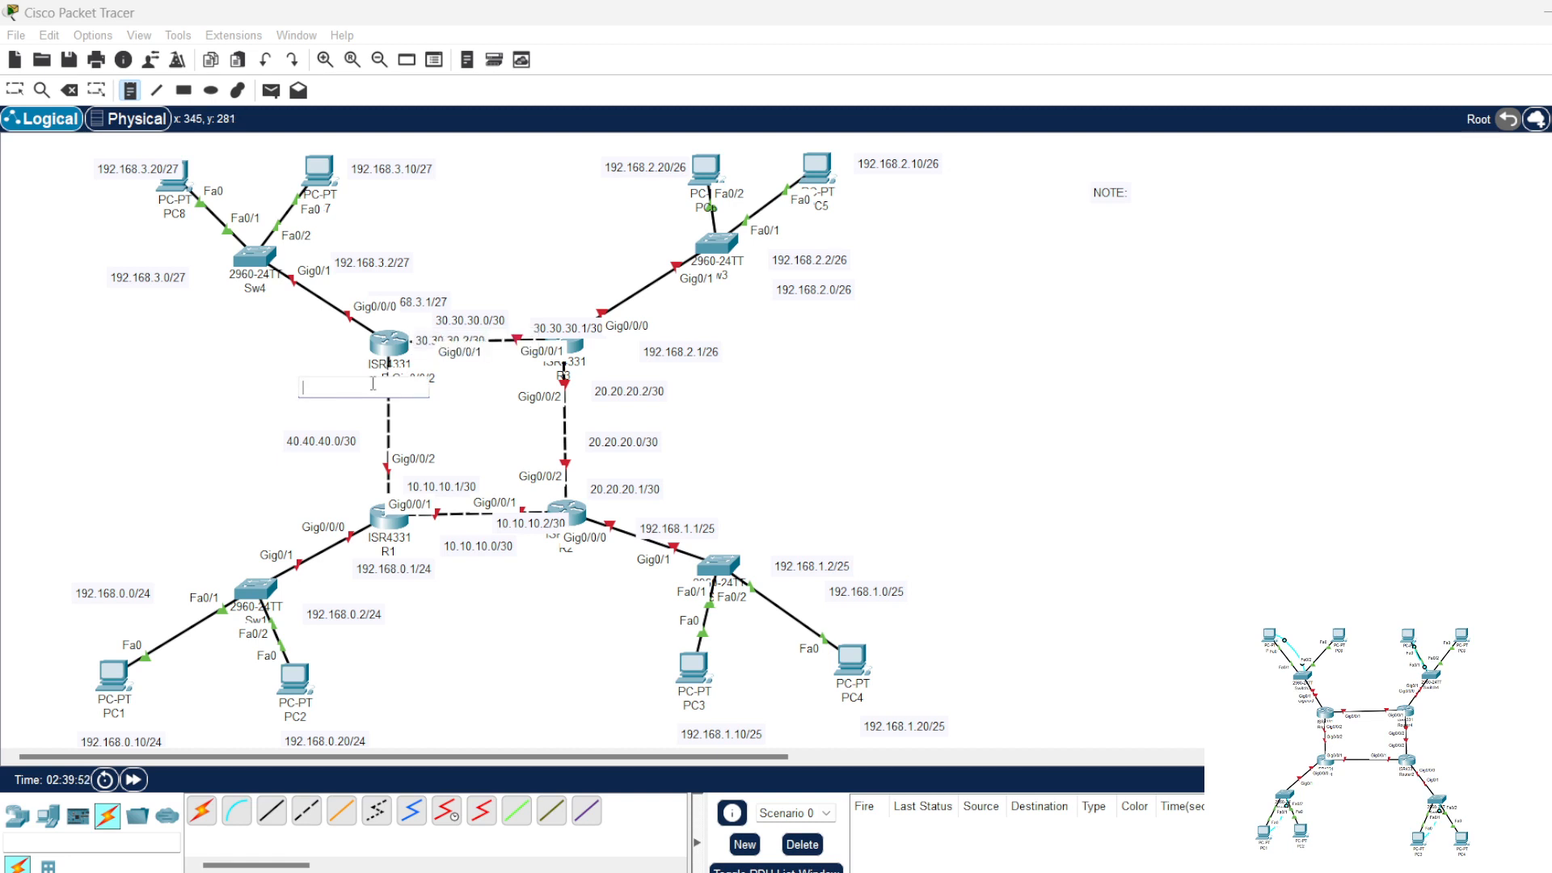
{"action": "type", "text": "40.40.40"}
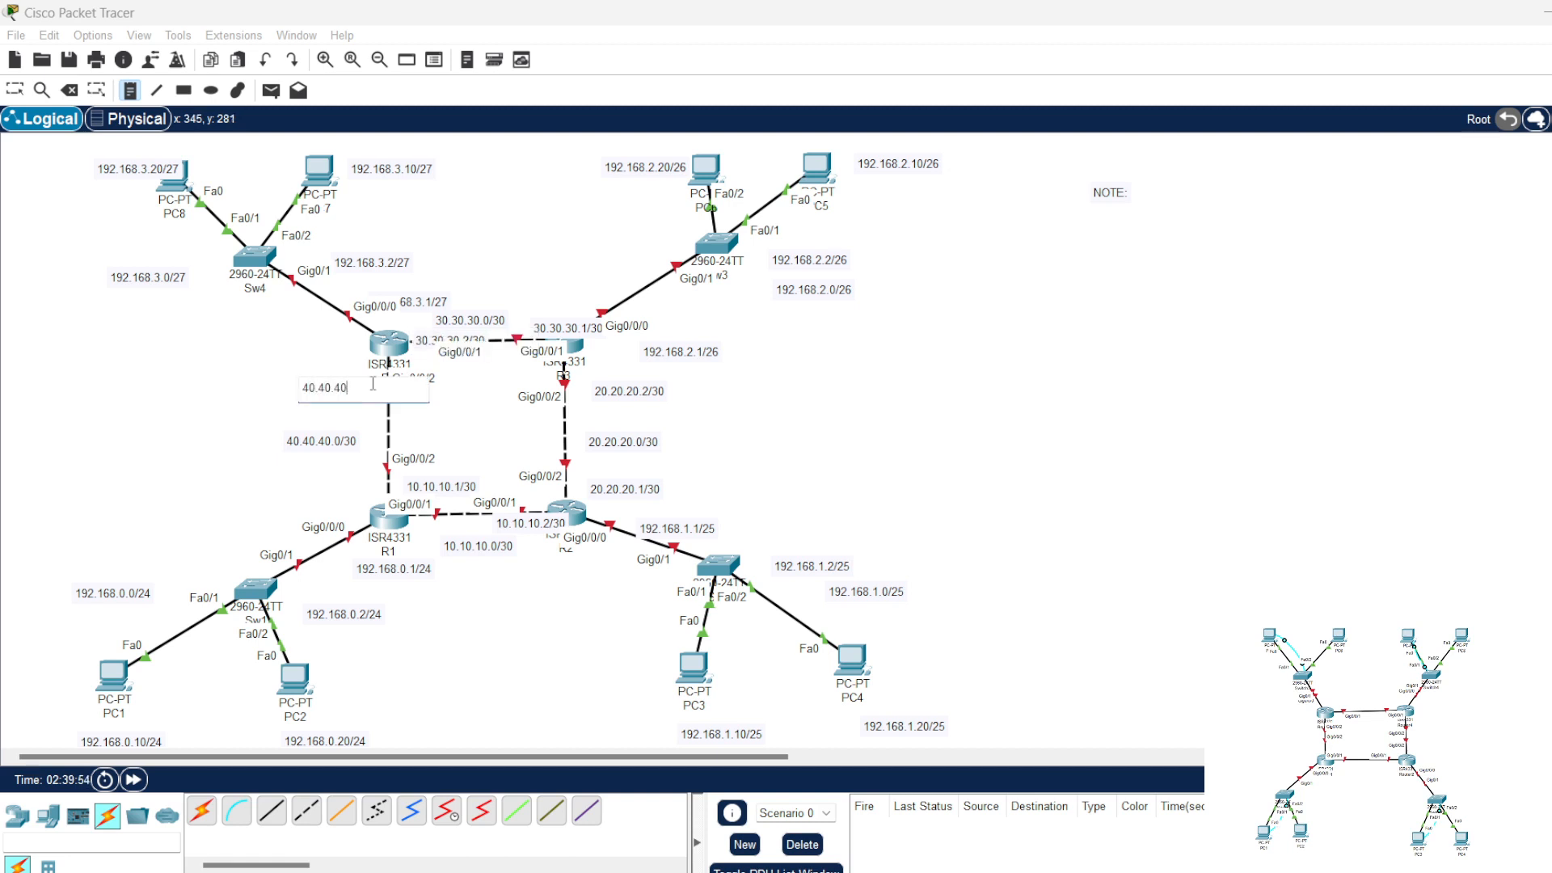
{"action": "type", "text": ".1/30"}
{"action": "left_click", "coordinate": [404, 490]}
{"action": "type", "text": "40"}
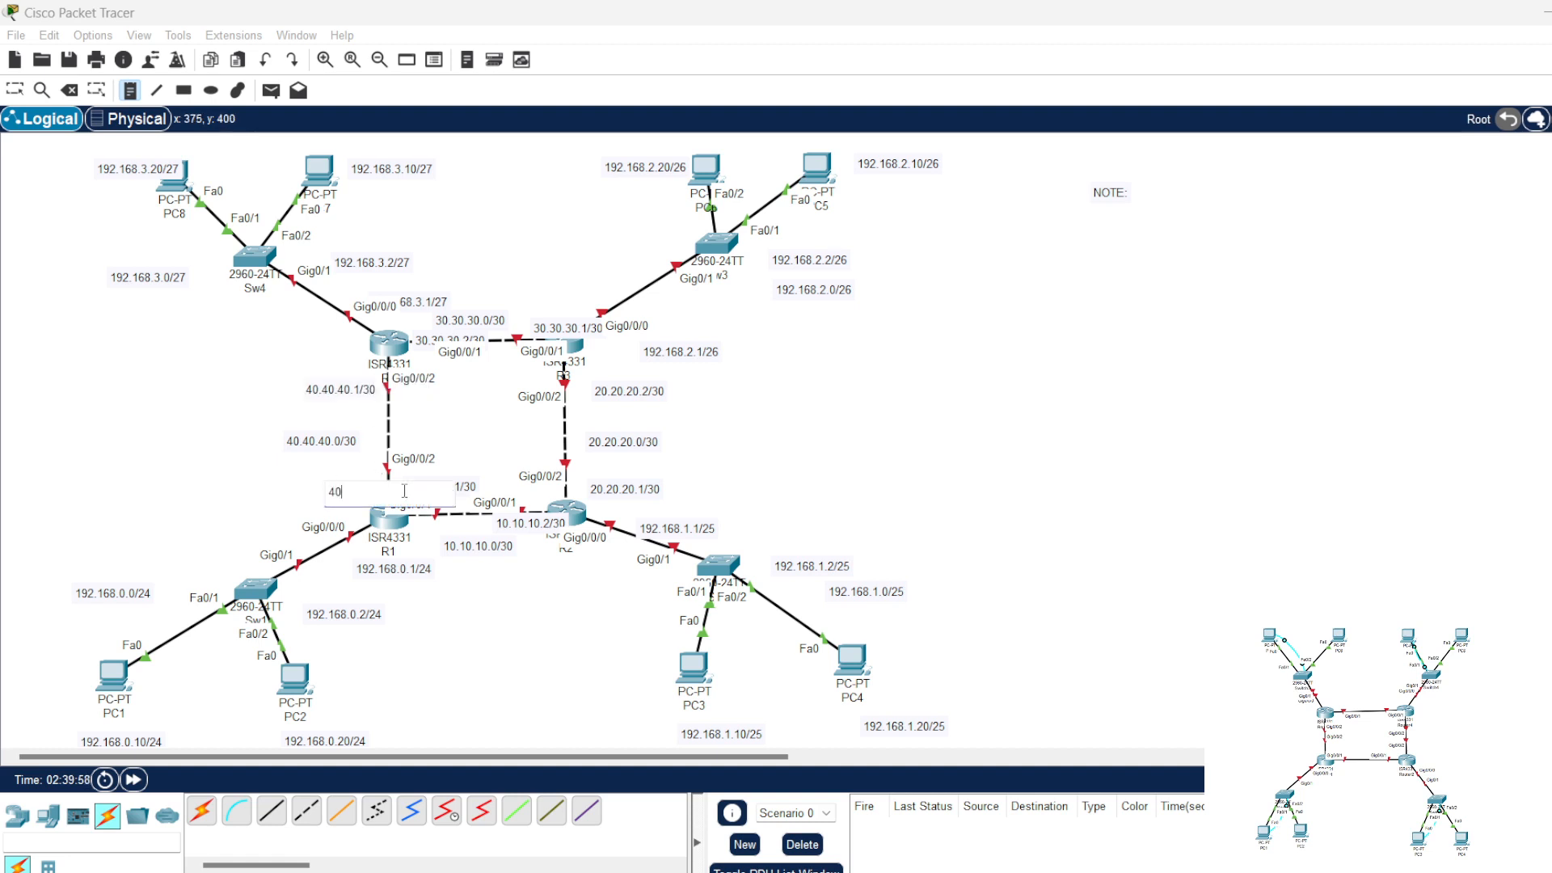
{"action": "type", "text": ".40.40.2/30"}
{"action": "key", "text": "Escape"}
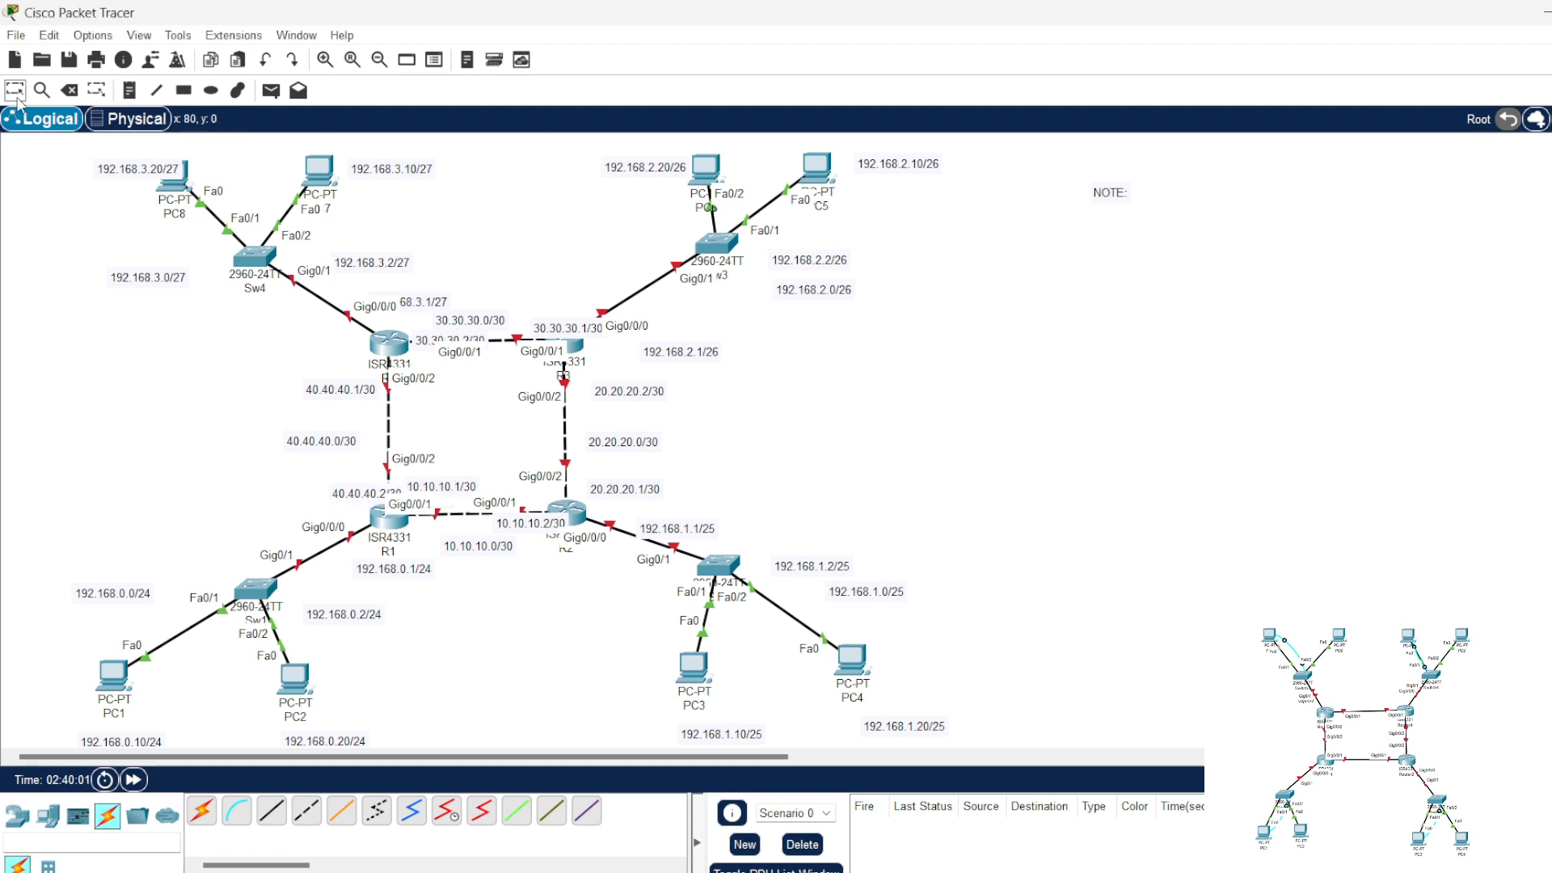
Step: Shift the 40.40.40.2/30, 40.40.40.1/30 and 30.30.30.2/30 notes slightly so they sit clear of the routers and links
{"action": "left_click_drag", "start_coordinate": [333, 493], "coordinate": [320, 488]}
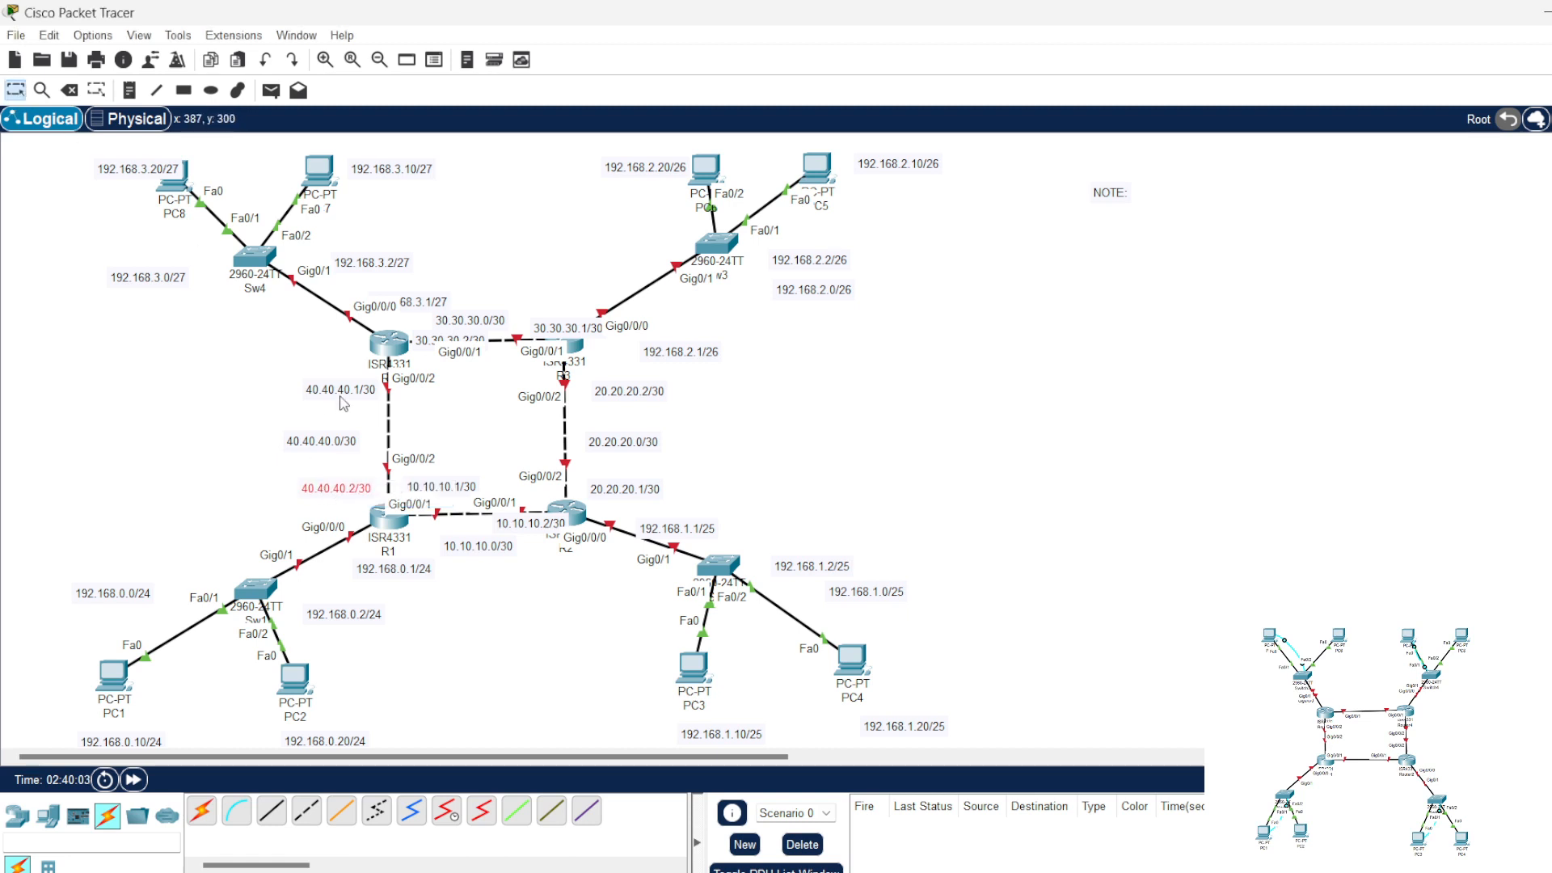
{"action": "left_click_drag", "start_coordinate": [340, 395], "coordinate": [333, 397]}
{"action": "left_click_drag", "start_coordinate": [455, 345], "coordinate": [446, 340]}
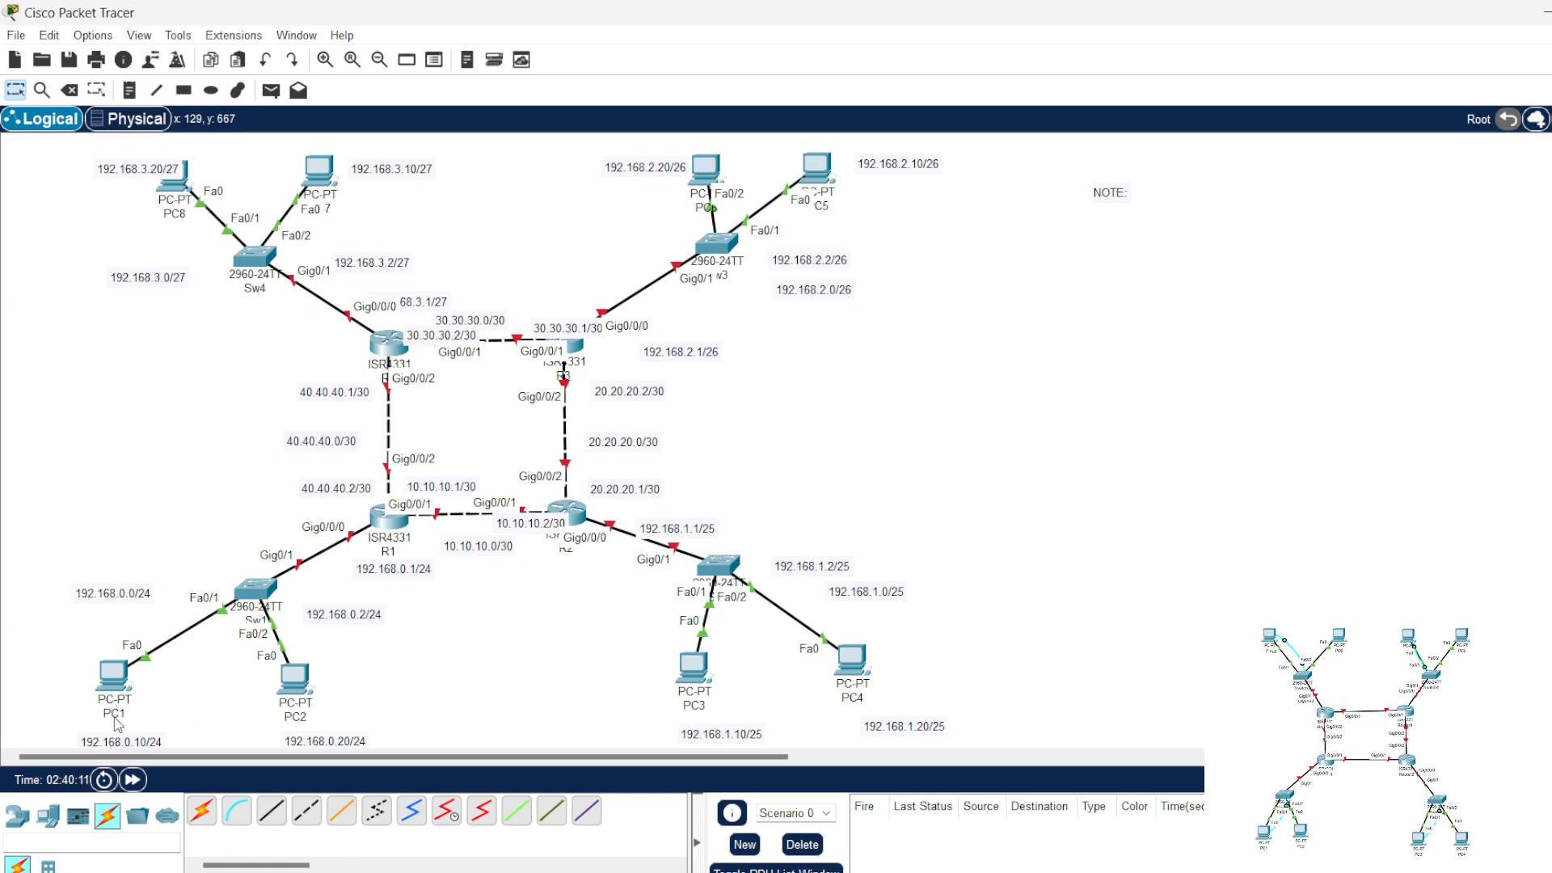
Step: Assign PC1 the static IPv4 address 192.168.0.10 with subnet mask 255.255.255.0
{"action": "left_click", "coordinate": [113, 674]}
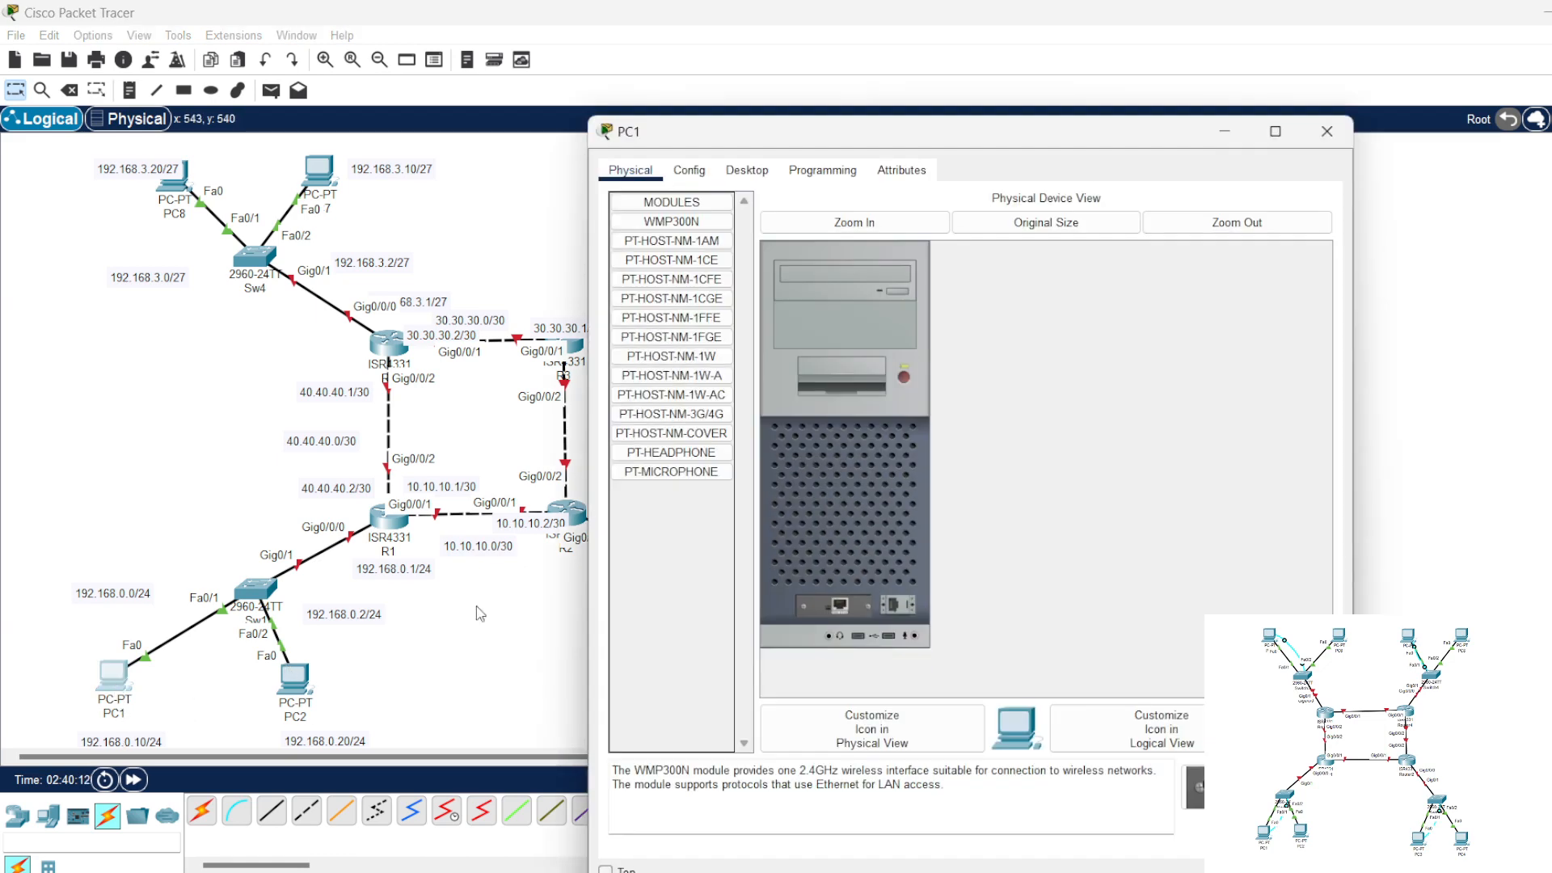
{"action": "left_click", "coordinate": [746, 177]}
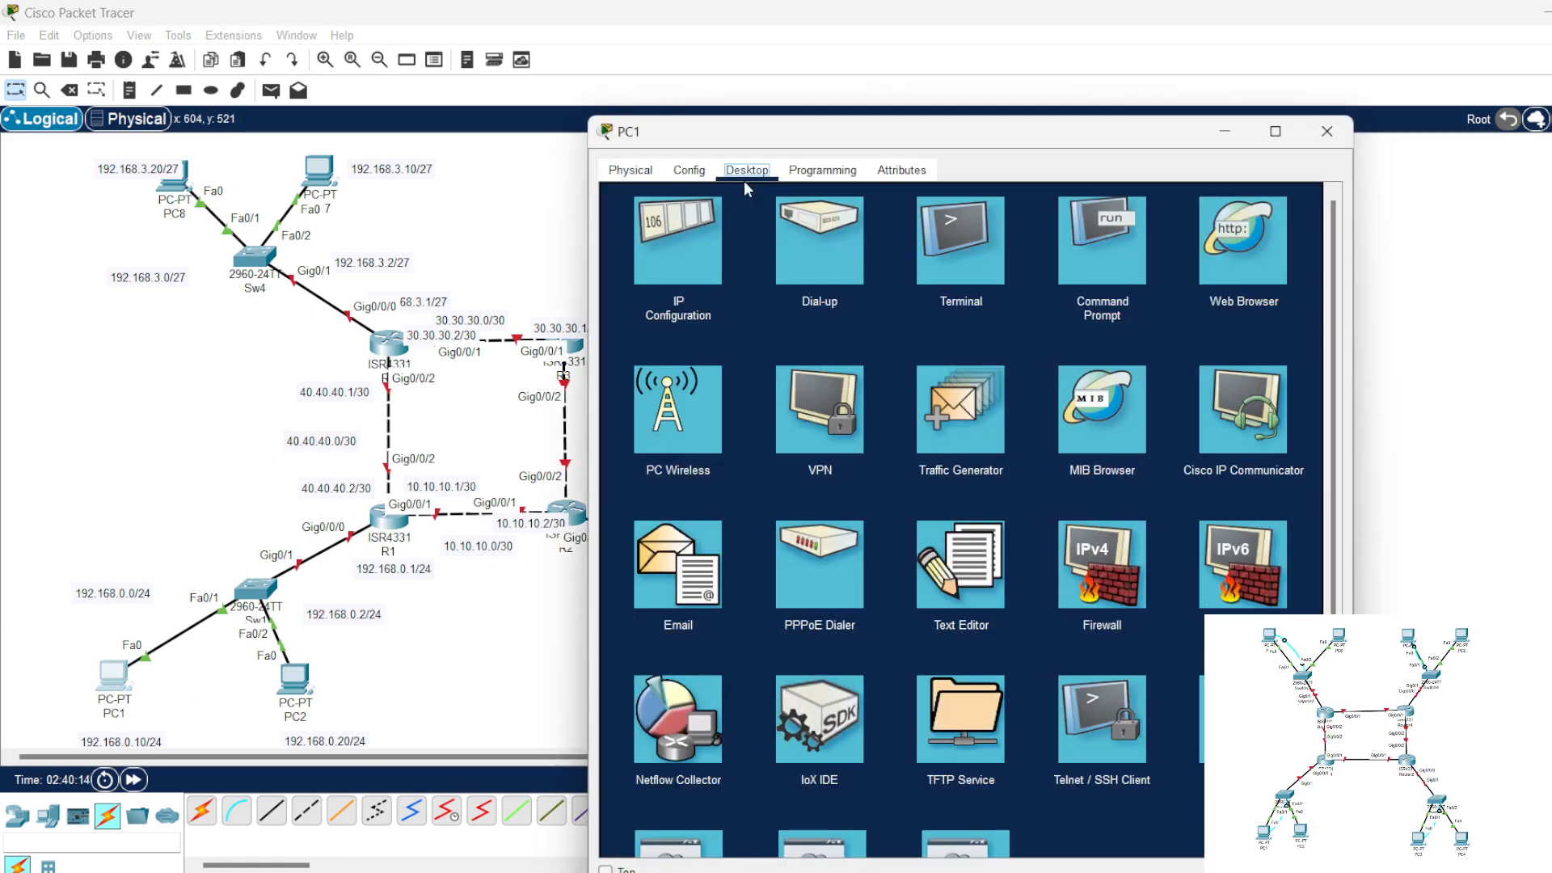
{"action": "left_click", "coordinate": [691, 260]}
{"action": "left_click", "coordinate": [893, 308]}
{"action": "type", "text": "1"}
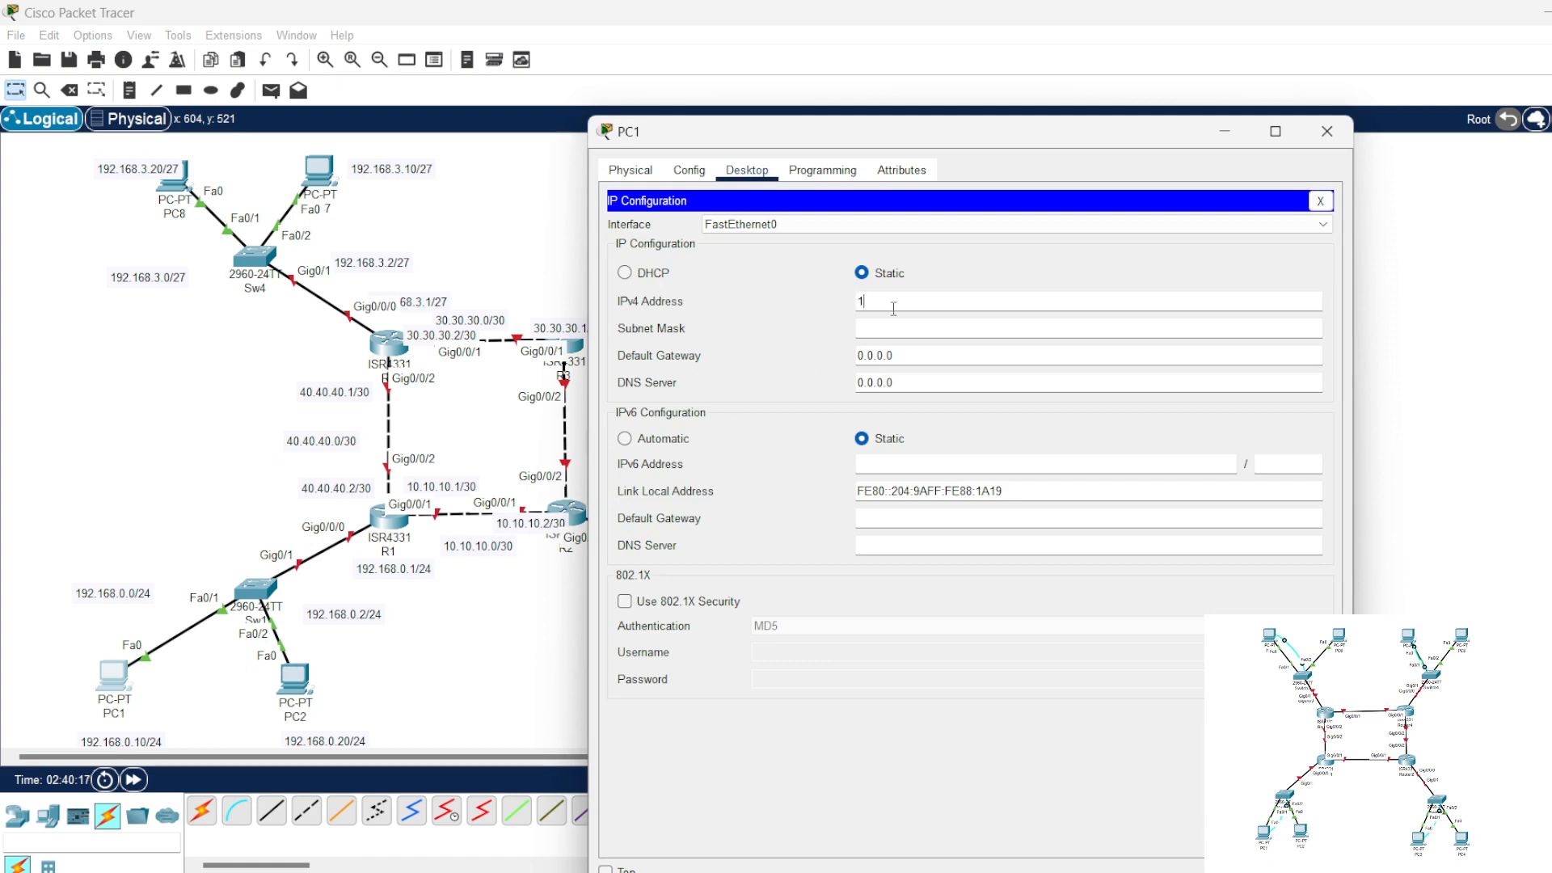
{"action": "type", "text": "92.168.0.10"}
{"action": "left_click_drag", "start_coordinate": [916, 301], "coordinate": [827, 309]}
{"action": "key", "text": "ctrl+c"}
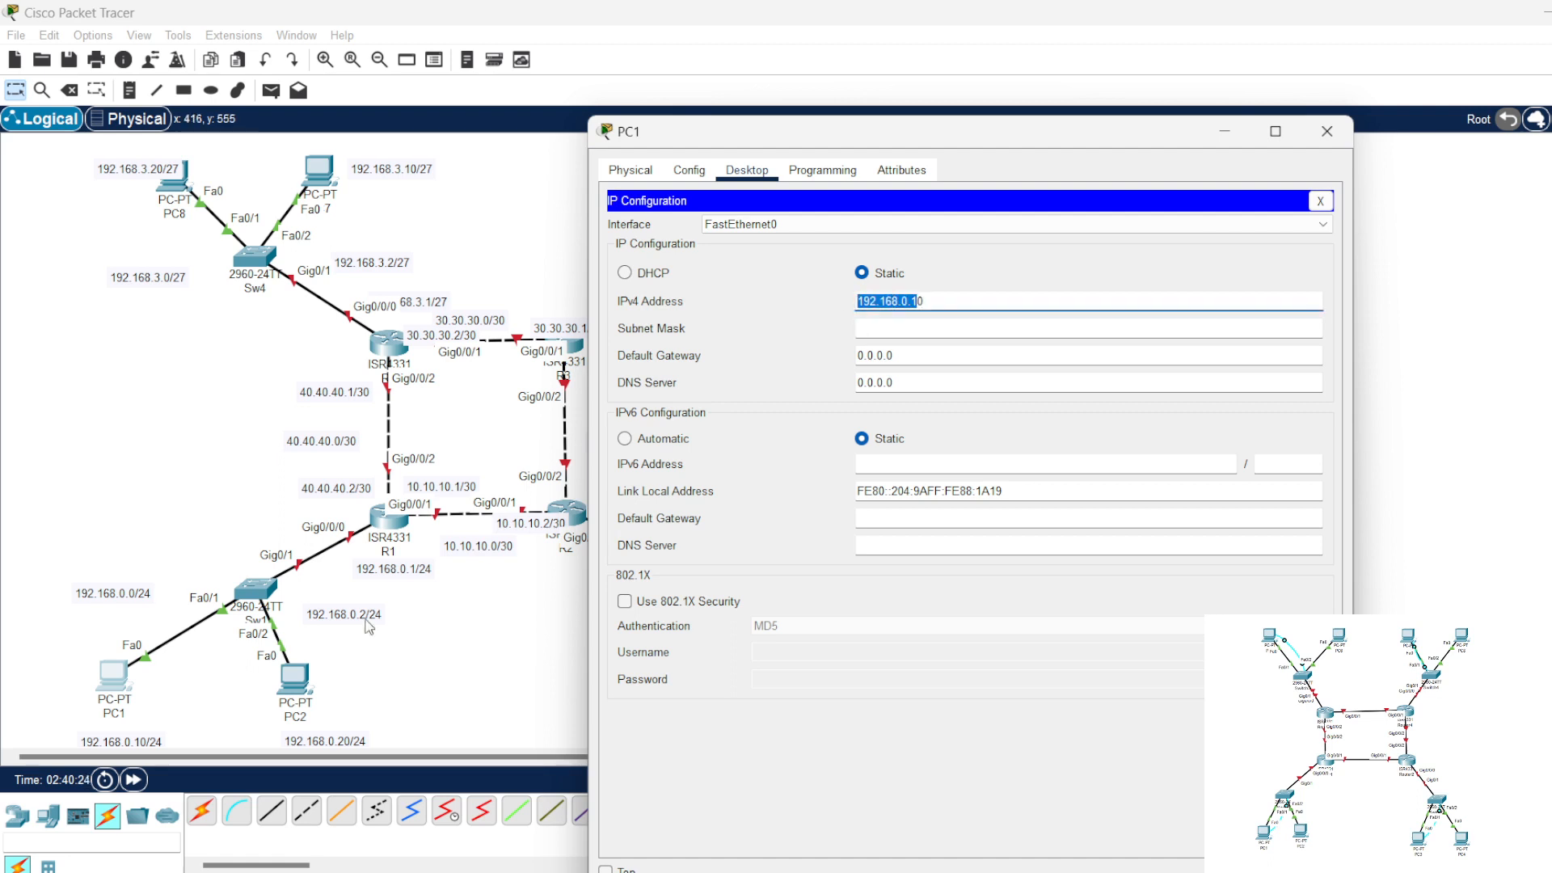
{"action": "left_click", "coordinate": [910, 347]}
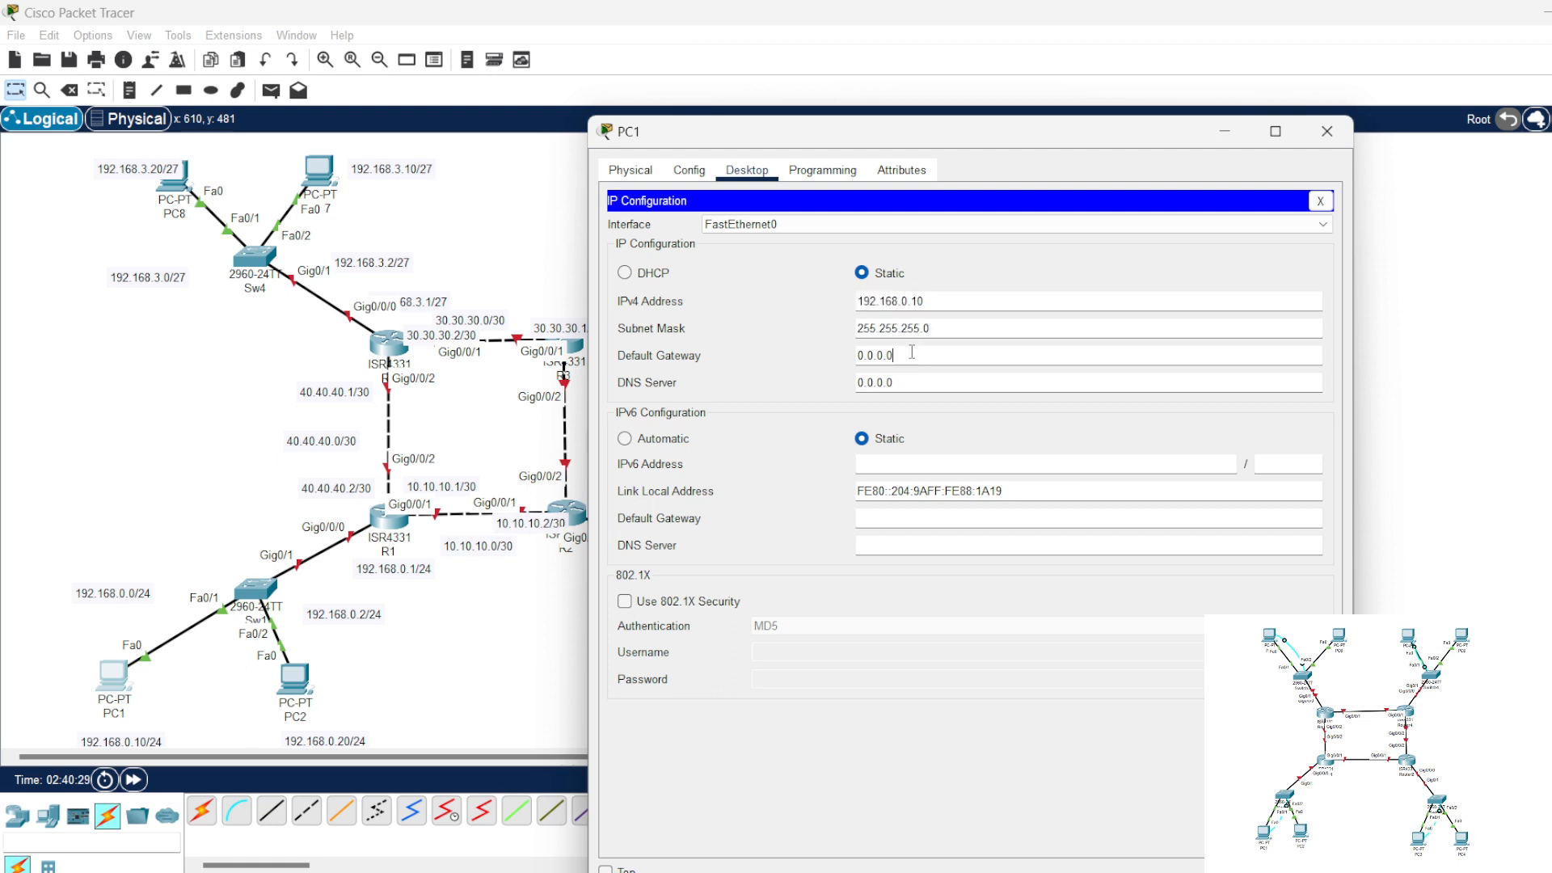
Step: Set PC1's default gateway to 192.168.0.1 and close its configuration window
{"action": "double_click", "coordinate": [908, 355]}
{"action": "type", "text": "192.168.0.1"}
{"action": "left_click", "coordinate": [1319, 200]}
{"action": "left_click", "coordinate": [1326, 131]}
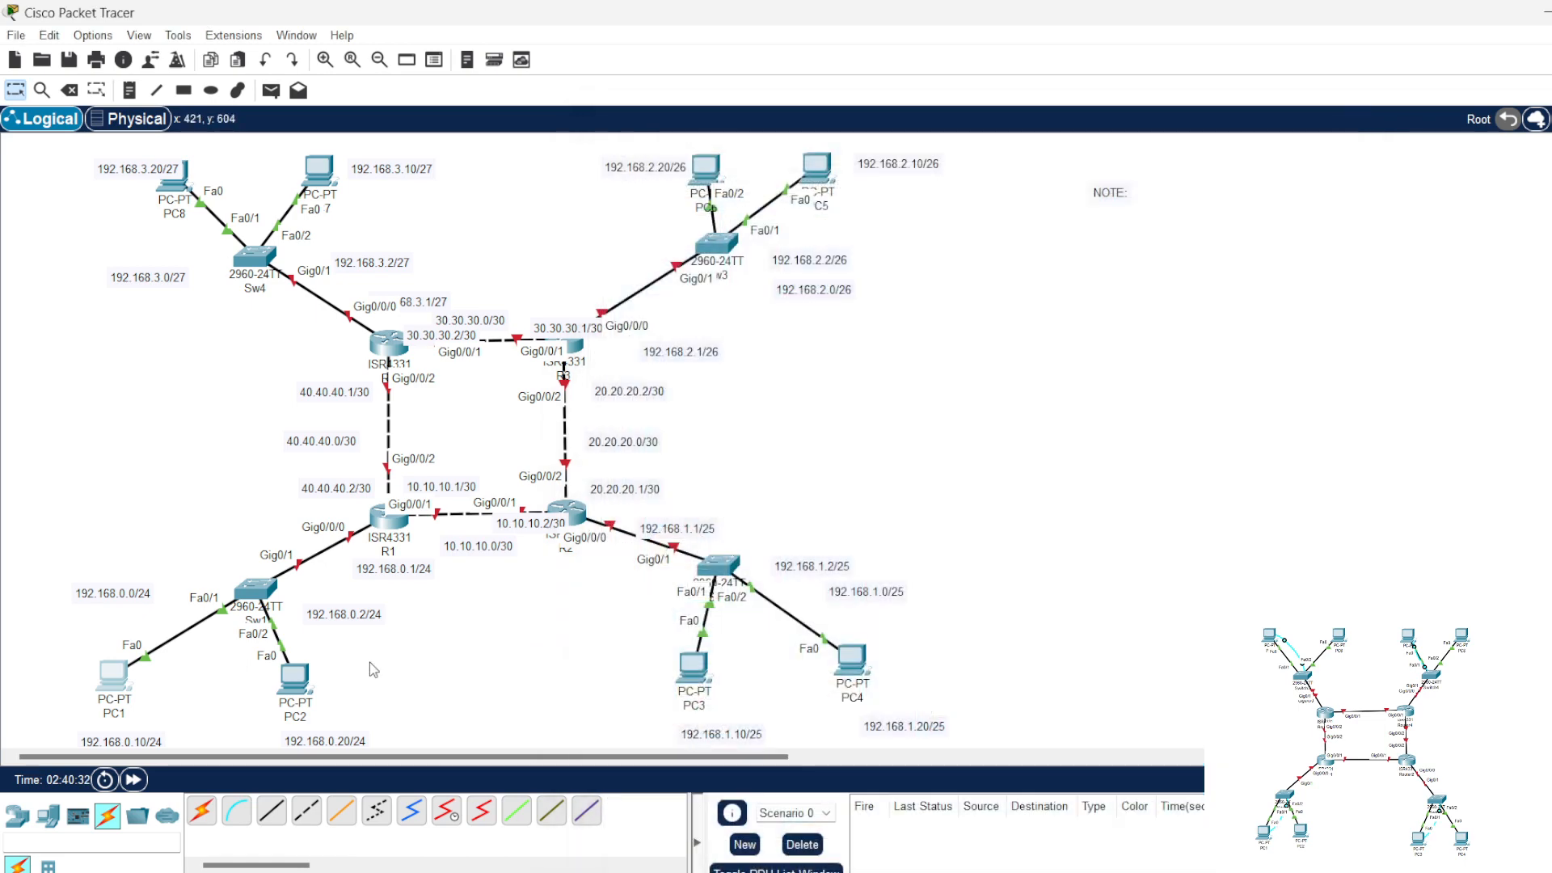
Step: Assign PC2 the static IPv4 address 192.168.0.20 with subnet mask 255.255.255.0
{"action": "left_click", "coordinate": [308, 688]}
{"action": "left_click", "coordinate": [688, 228]}
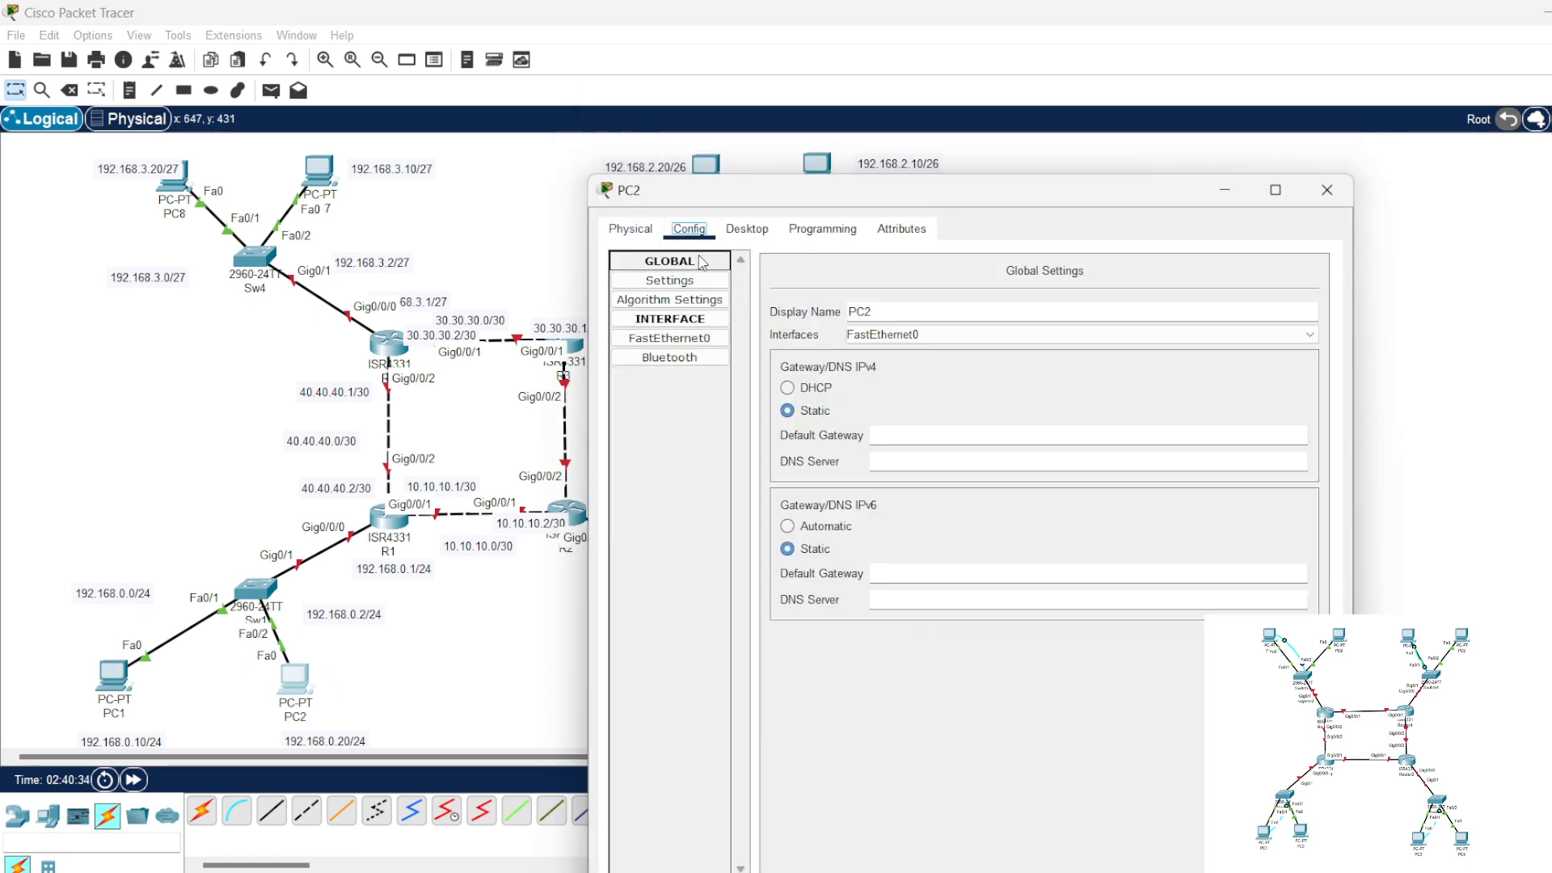
{"action": "left_click", "coordinate": [747, 229]}
{"action": "left_click", "coordinate": [685, 282]}
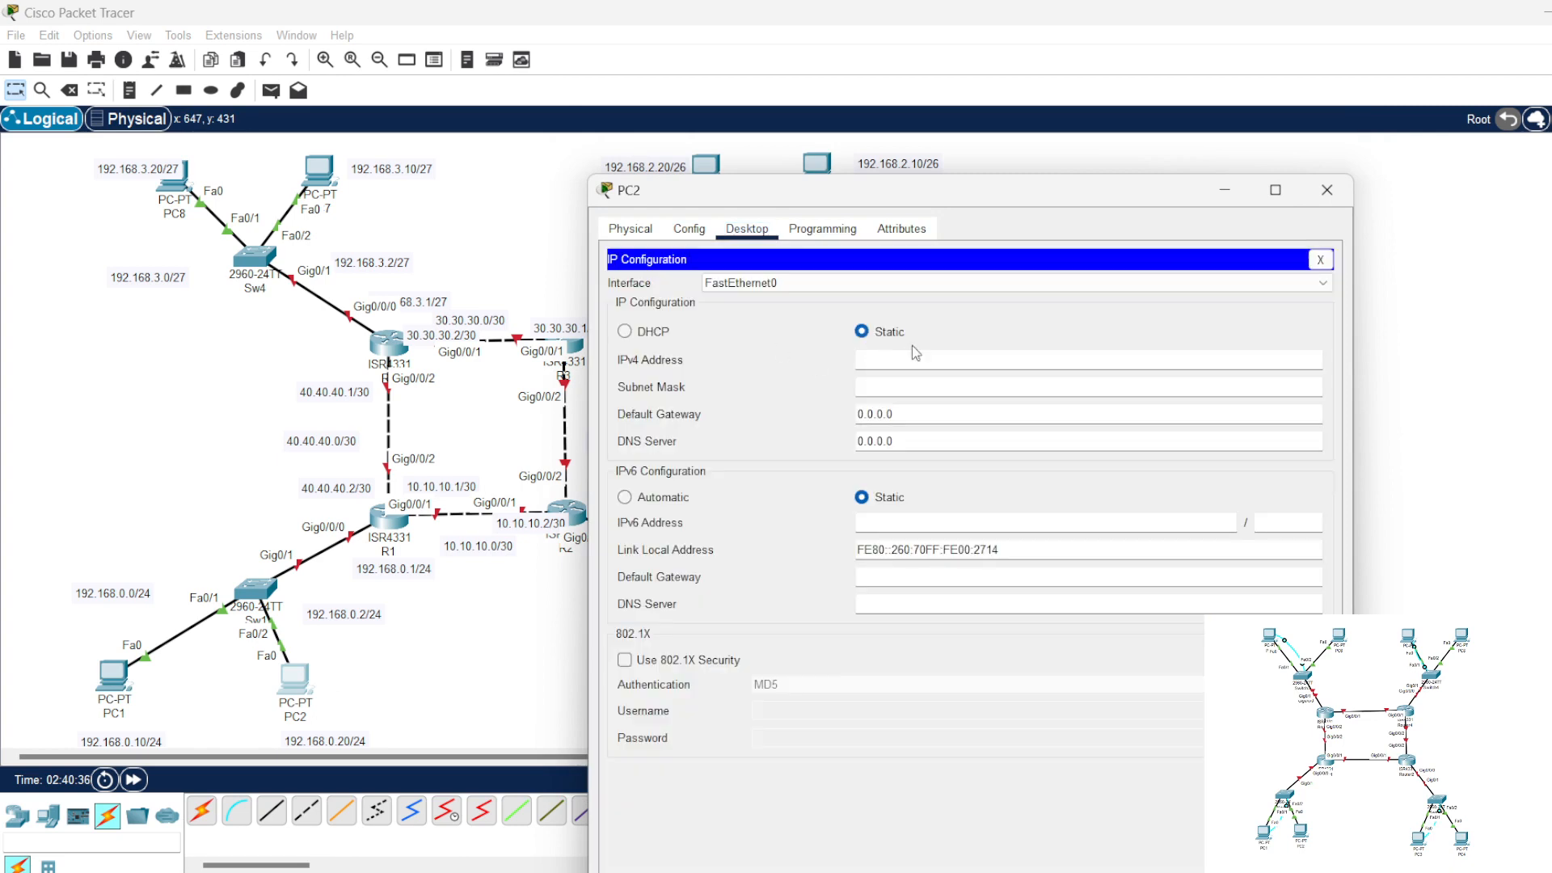
{"action": "type", "text": "192.168.0."}
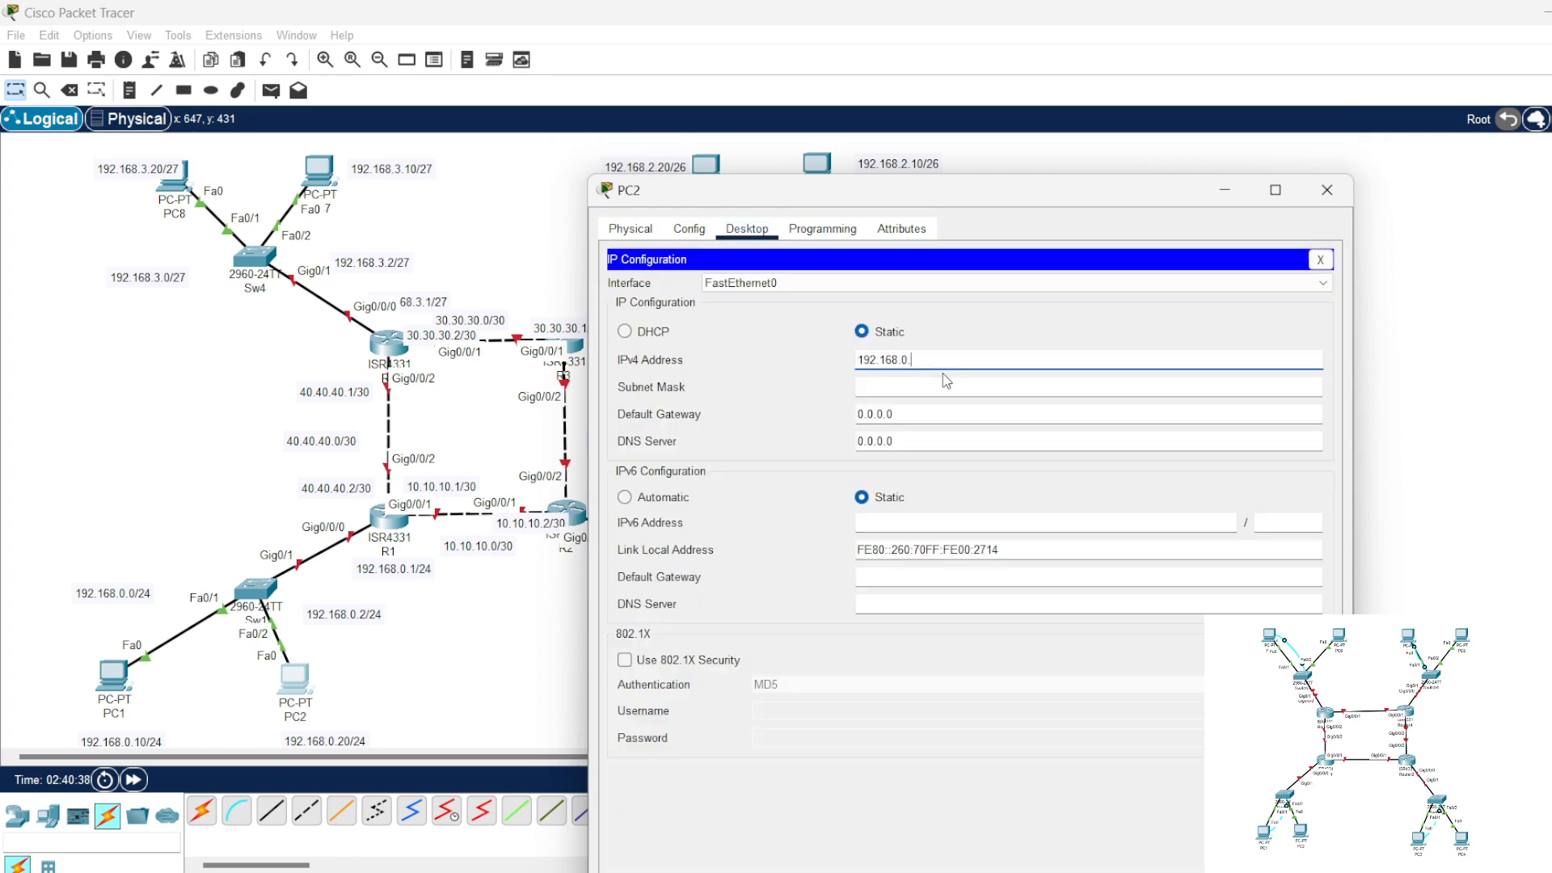
{"action": "type", "text": "120"}
{"action": "left_click", "coordinate": [922, 379]}
Step: Set PC2's default gateway to 192.168.0.1 and close its configuration window
{"action": "left_click", "coordinate": [927, 412]}
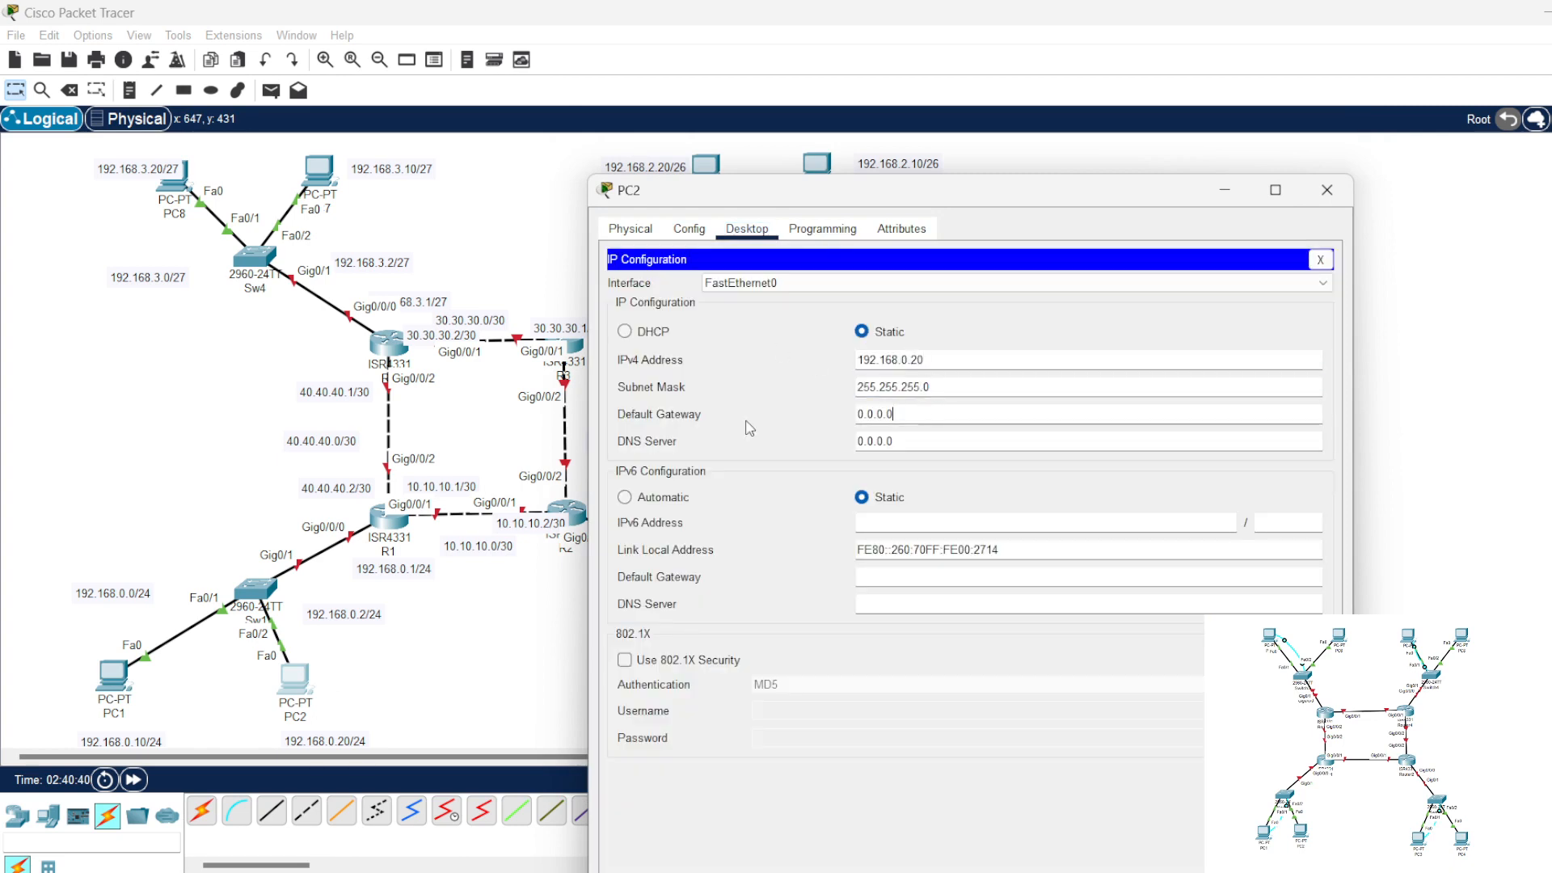
{"action": "type", "text": "192.168.0.1"}
{"action": "left_click_drag", "start_coordinate": [974, 413], "coordinate": [753, 414]}
{"action": "key", "text": "ctrl+v"}
{"action": "left_click", "coordinate": [1320, 259]}
{"action": "left_click", "coordinate": [1326, 189]}
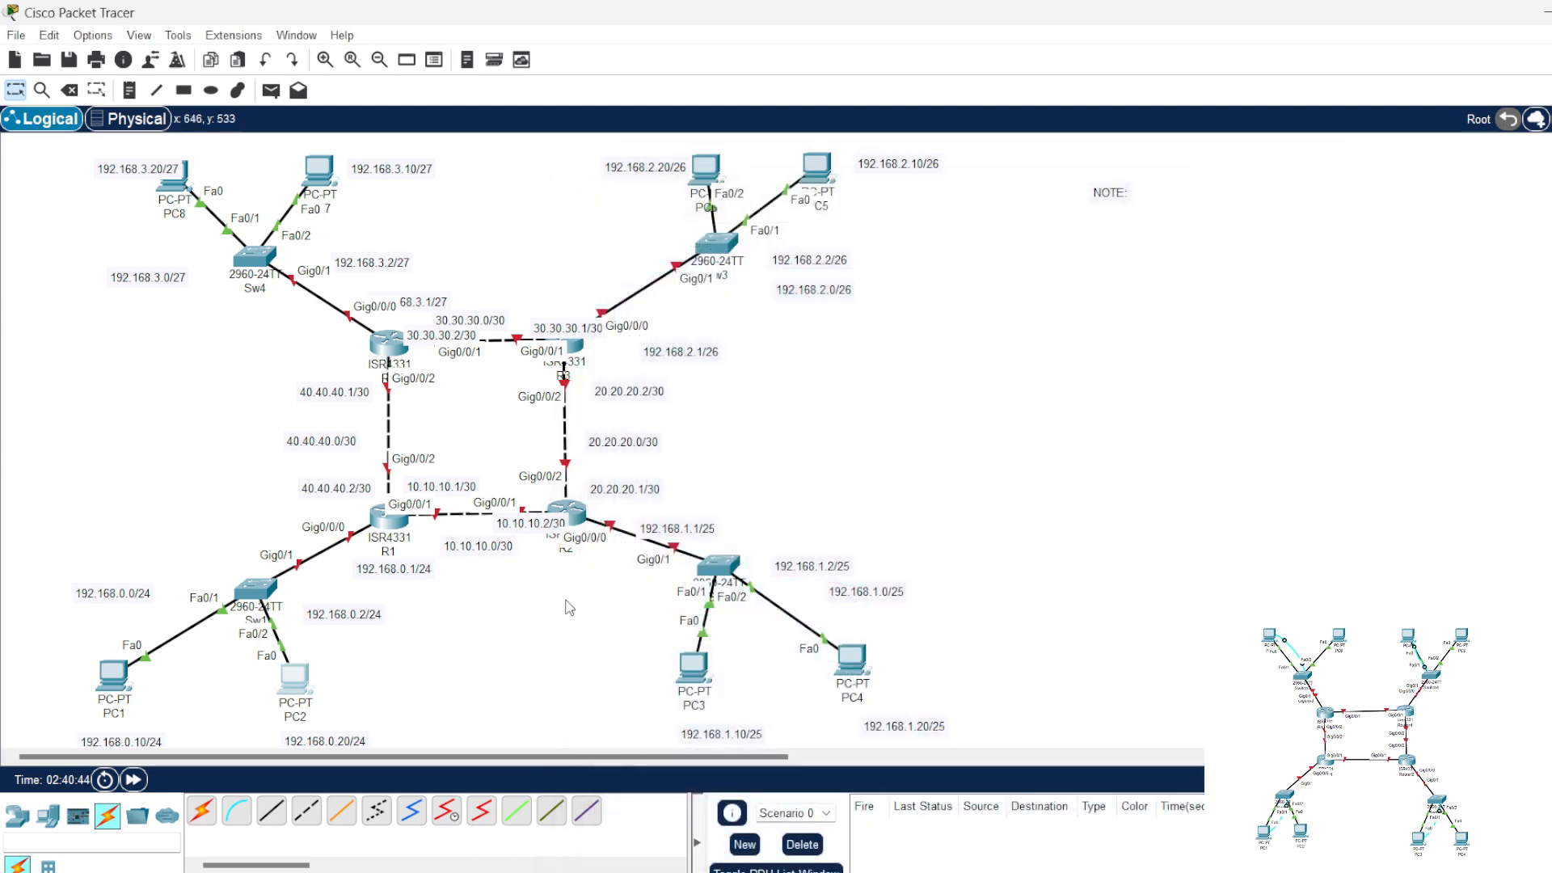
Step: Assign PC3 the static IPv4 address 192.168.1.10, moving its window aside to uncover the PC3 address note
{"action": "left_click", "coordinate": [692, 670]}
{"action": "left_click", "coordinate": [746, 170]}
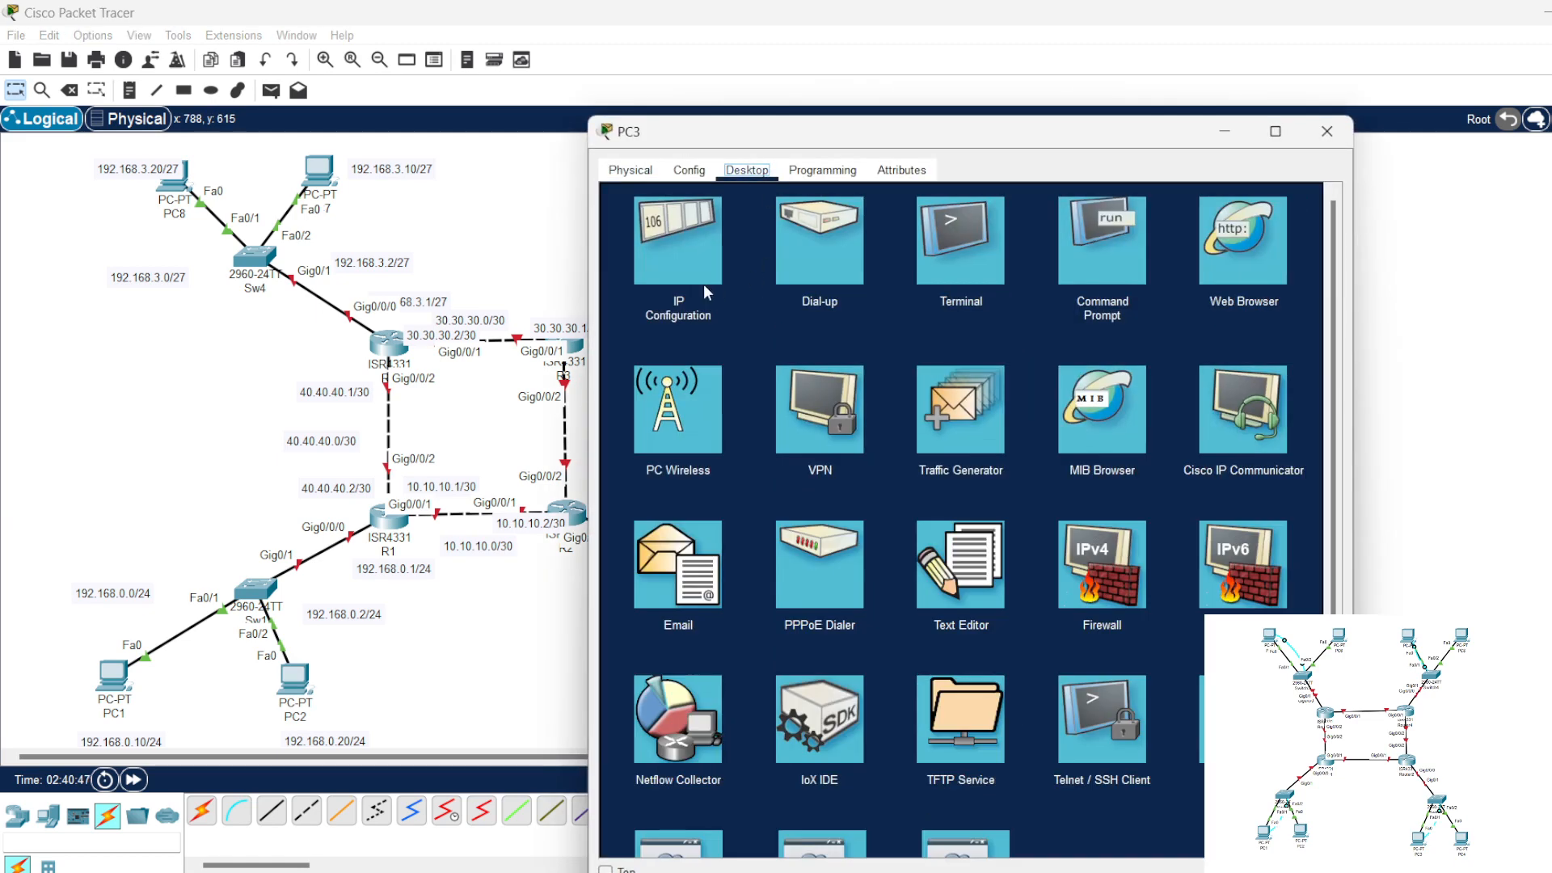
{"action": "left_click", "coordinate": [703, 284]}
{"action": "type", "text": "192.168.0.1"}
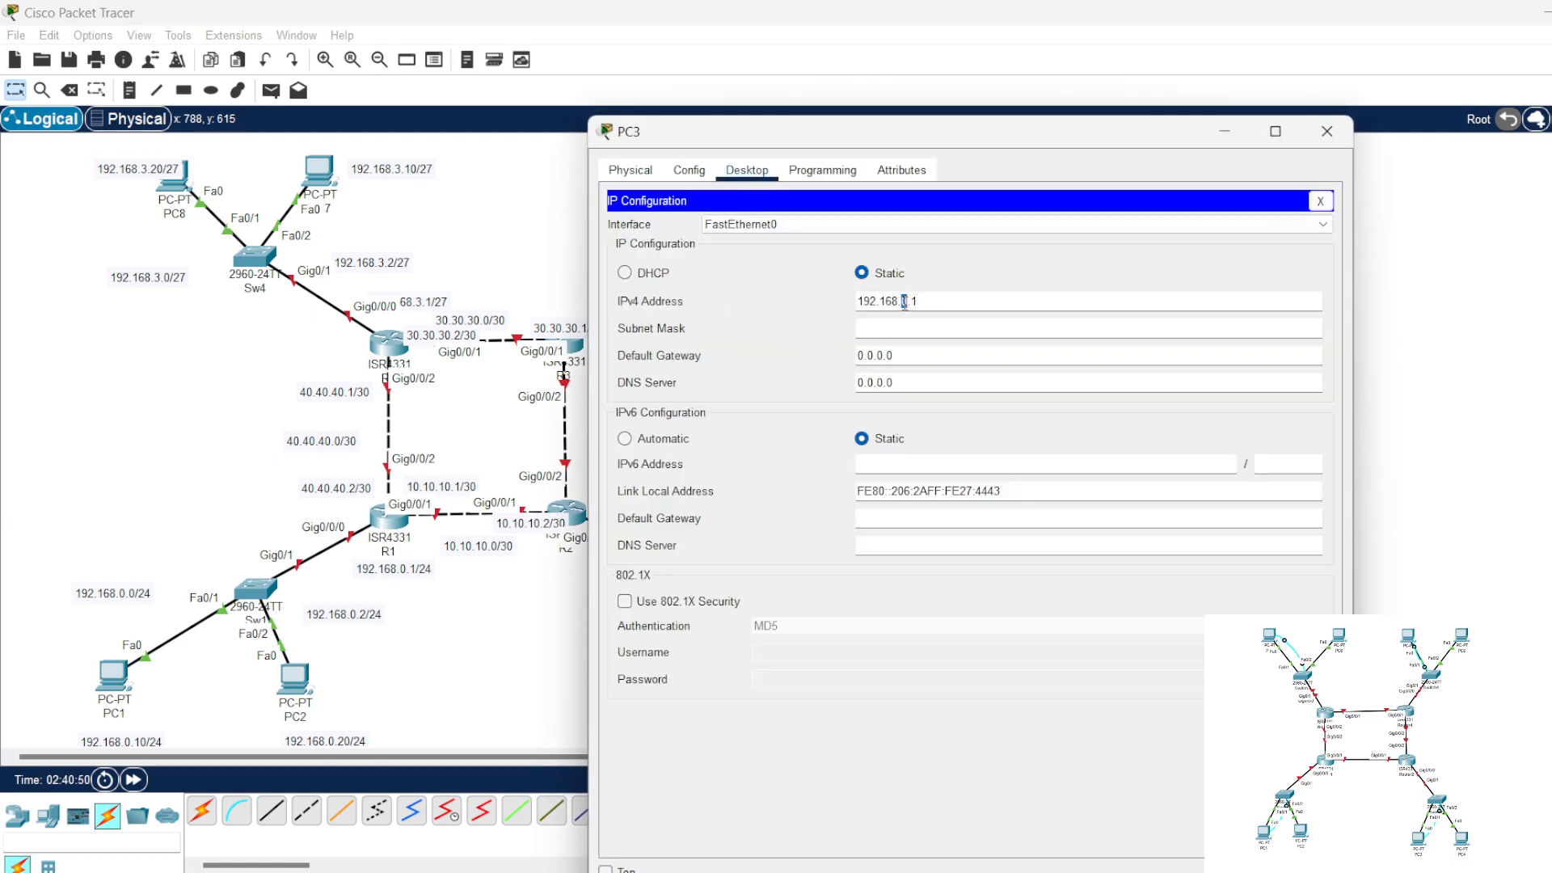
{"action": "type", "text": "1"}
{"action": "left_click_drag", "start_coordinate": [918, 302], "coordinate": [836, 303]}
{"action": "key", "text": "ctrl+c"}
{"action": "left_click_drag", "start_coordinate": [932, 138], "coordinate": [1125, 139]}
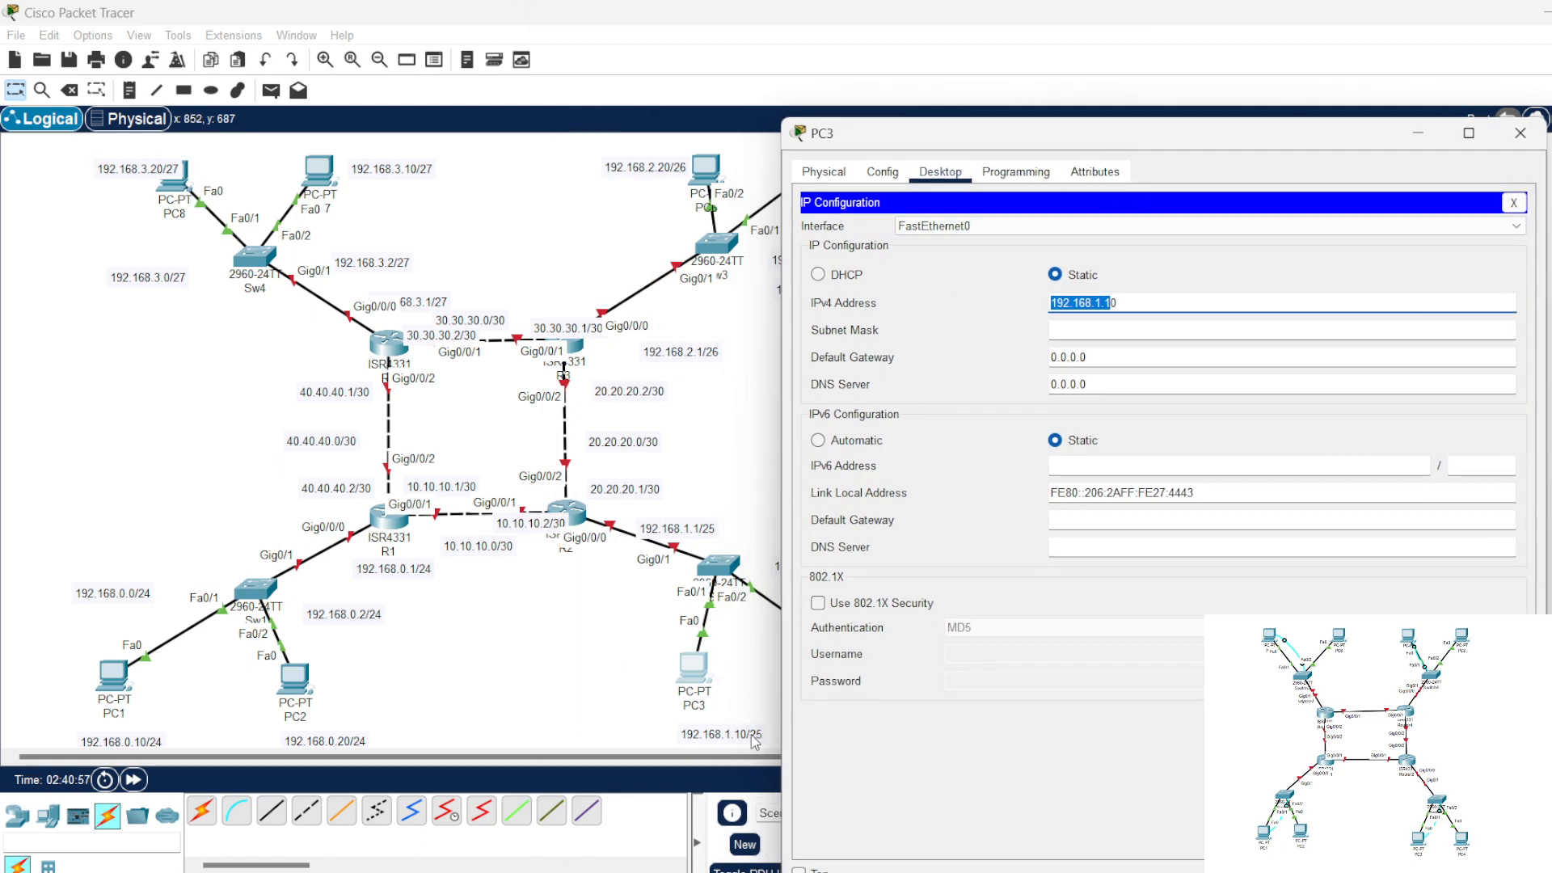
Step: Set PC3's subnet mask to 255.255.255.128 and default gateway to 192.168.1.1, and close its configuration window
{"action": "left_click", "coordinate": [1109, 331]}
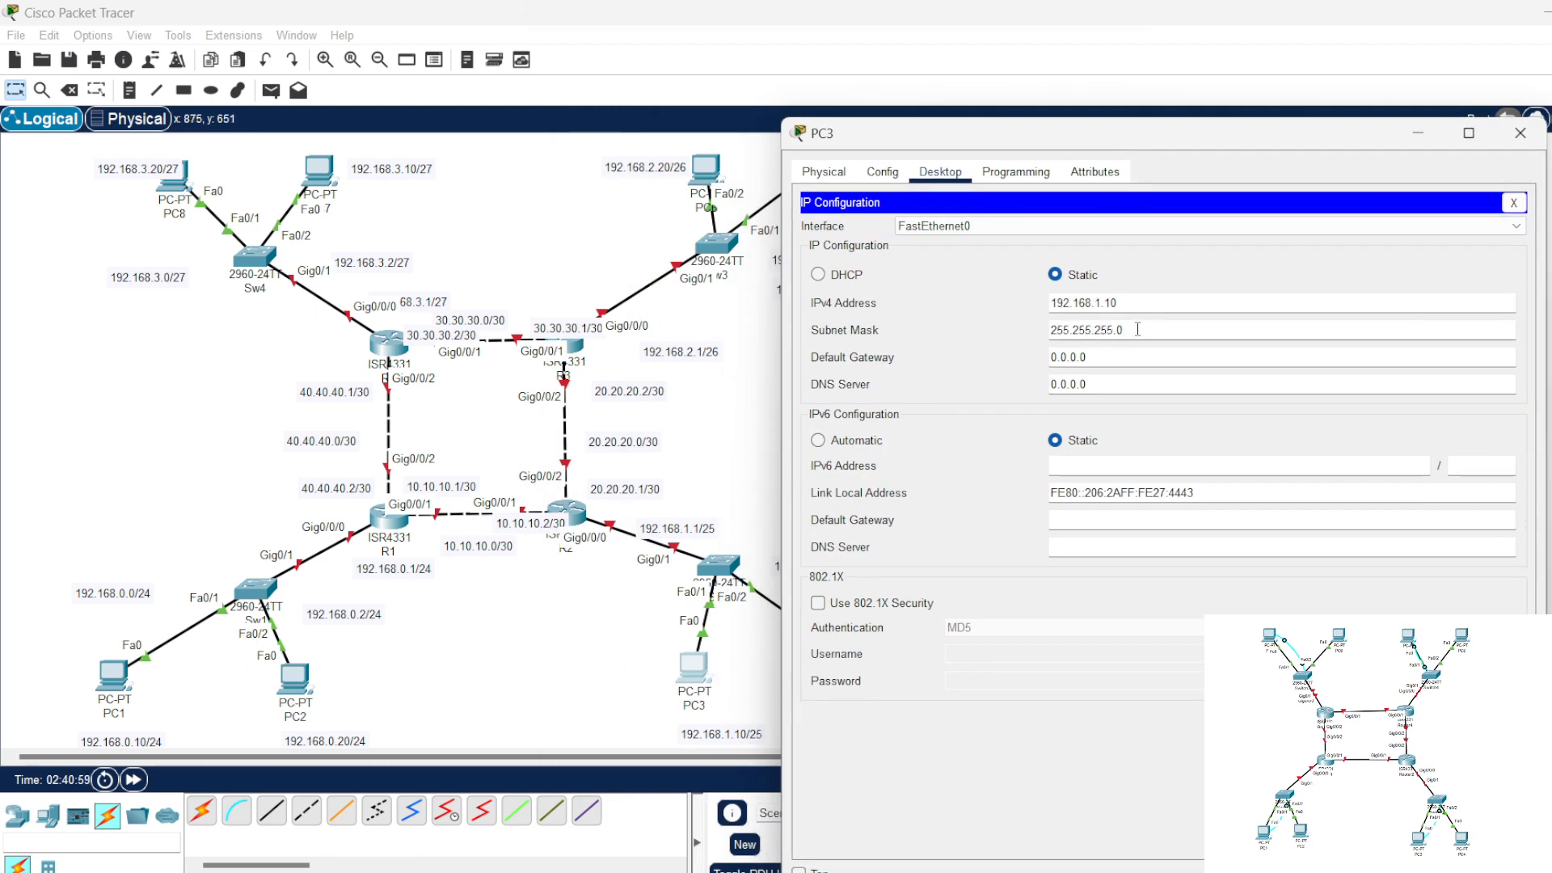
{"action": "key", "text": "BackSpace"}
{"action": "key", "text": "Tab"}
{"action": "type", "text": "192.168.1.1"}
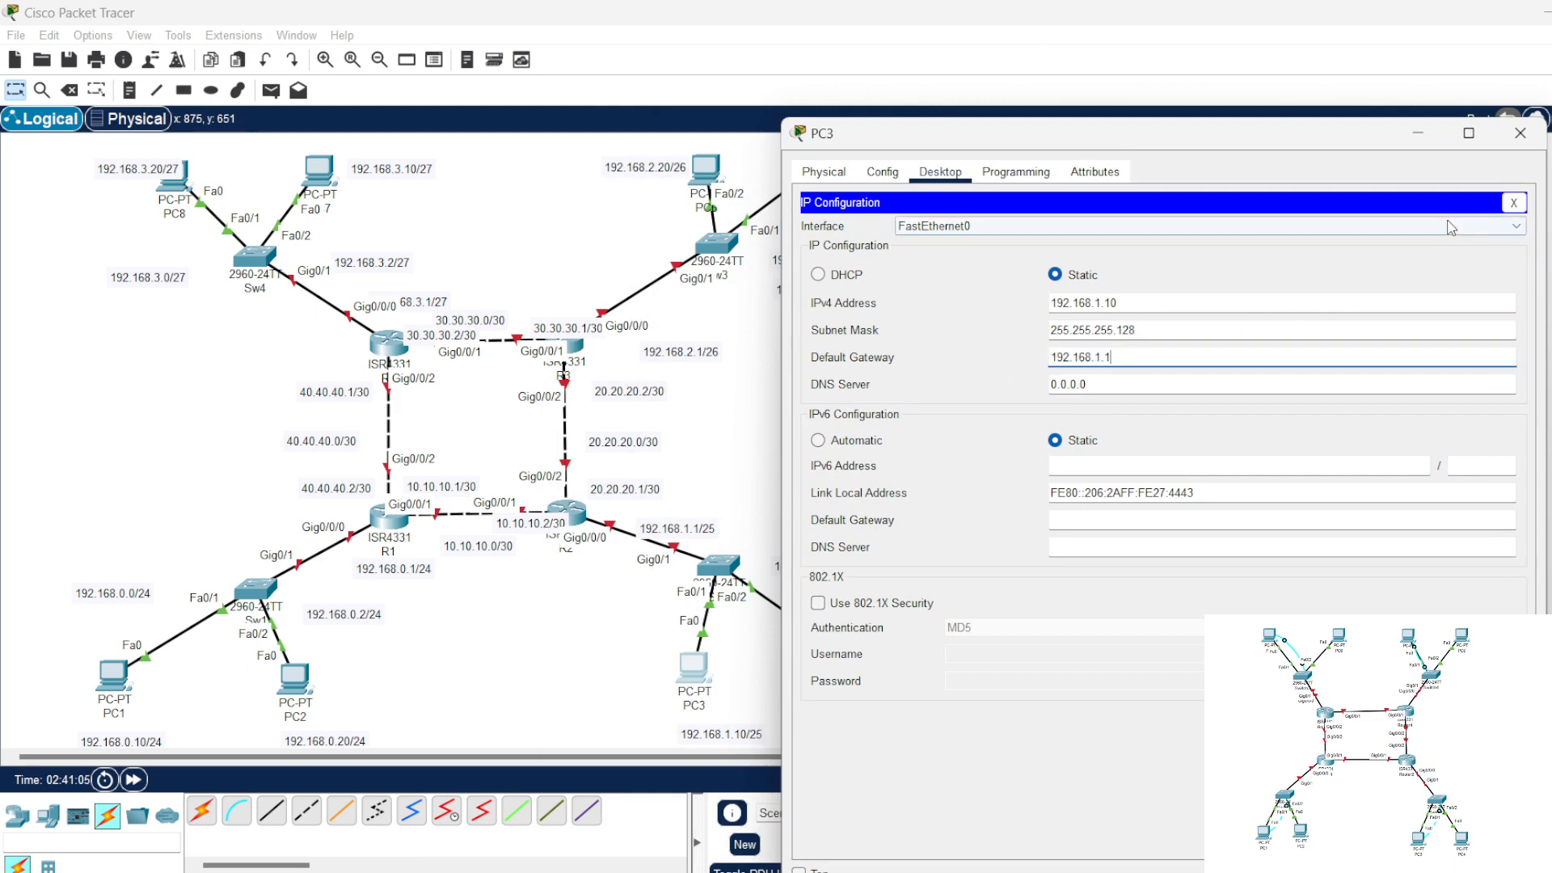
{"action": "left_click", "coordinate": [1514, 202]}
{"action": "left_click", "coordinate": [1520, 133]}
Step: Assign PC4 the static IPv4 address 192.168.1.20 with subnet mask 255.255.255.128
{"action": "left_click", "coordinate": [853, 670]}
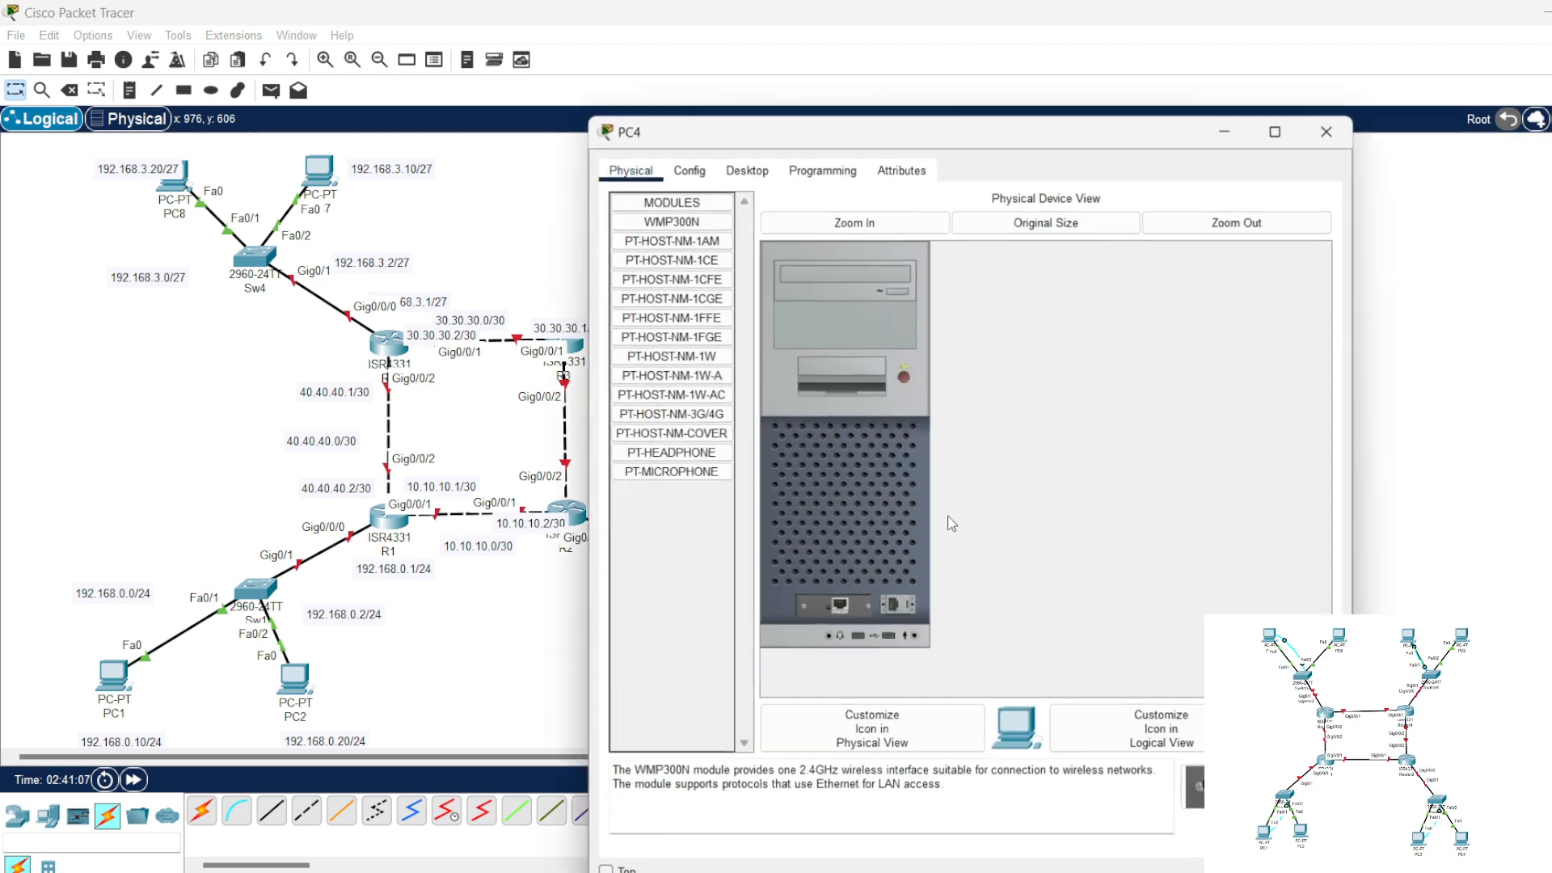
{"action": "left_click", "coordinate": [747, 169]}
{"action": "left_click", "coordinate": [683, 236]}
{"action": "left_click", "coordinate": [910, 303]}
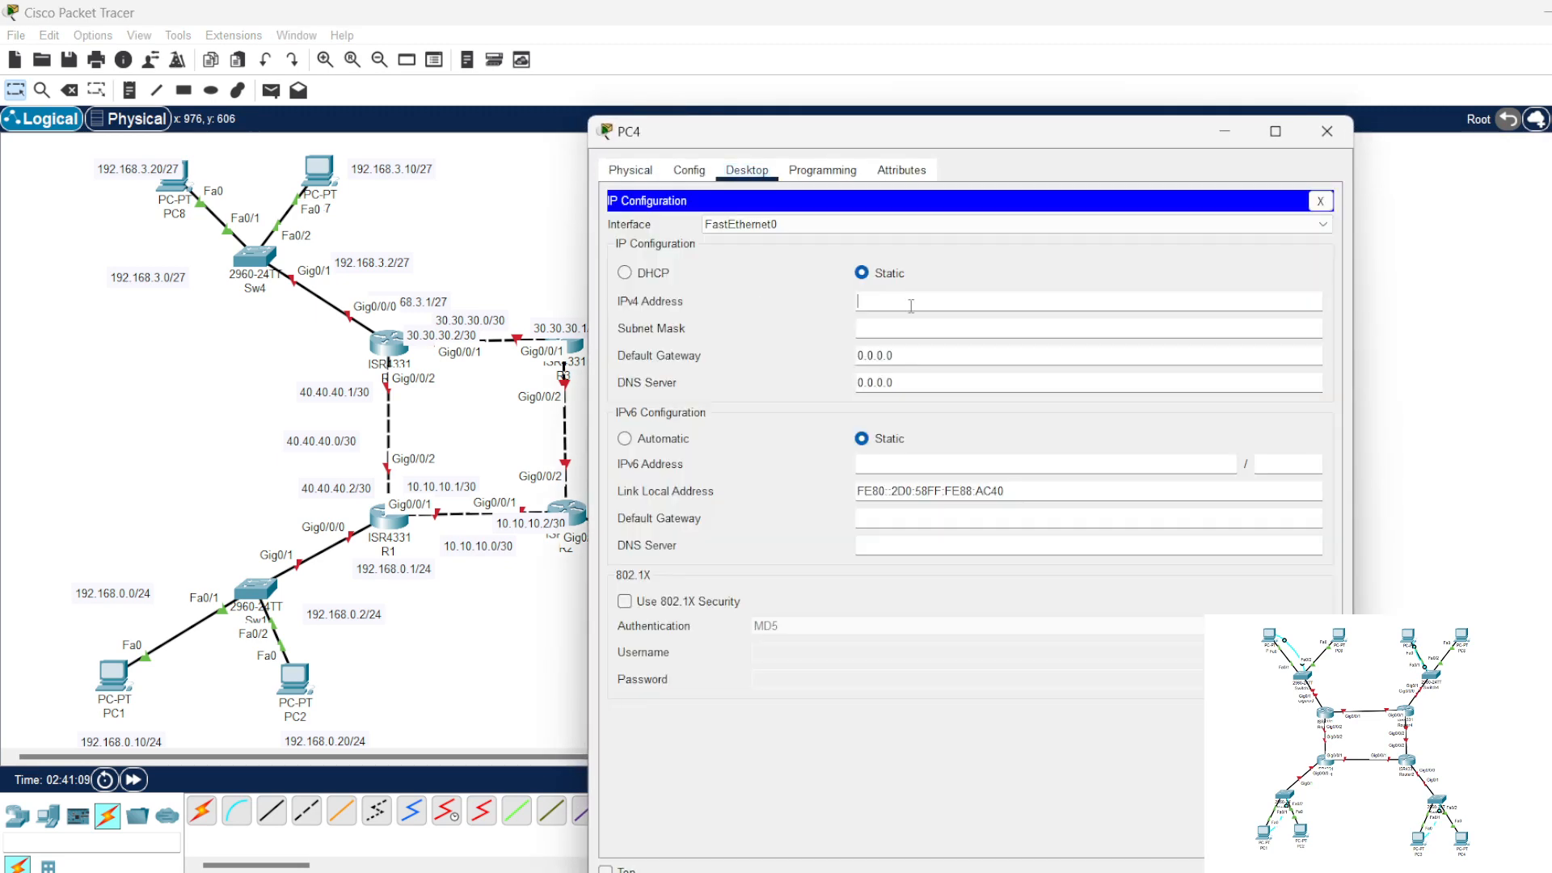
{"action": "type", "text": "192.168.1.120"}
{"action": "left_click", "coordinate": [937, 329]}
Step: Set PC4's default gateway to 192.168.1.1 and close its configuration window
{"action": "left_click_drag", "start_coordinate": [927, 349], "coordinate": [843, 371]}
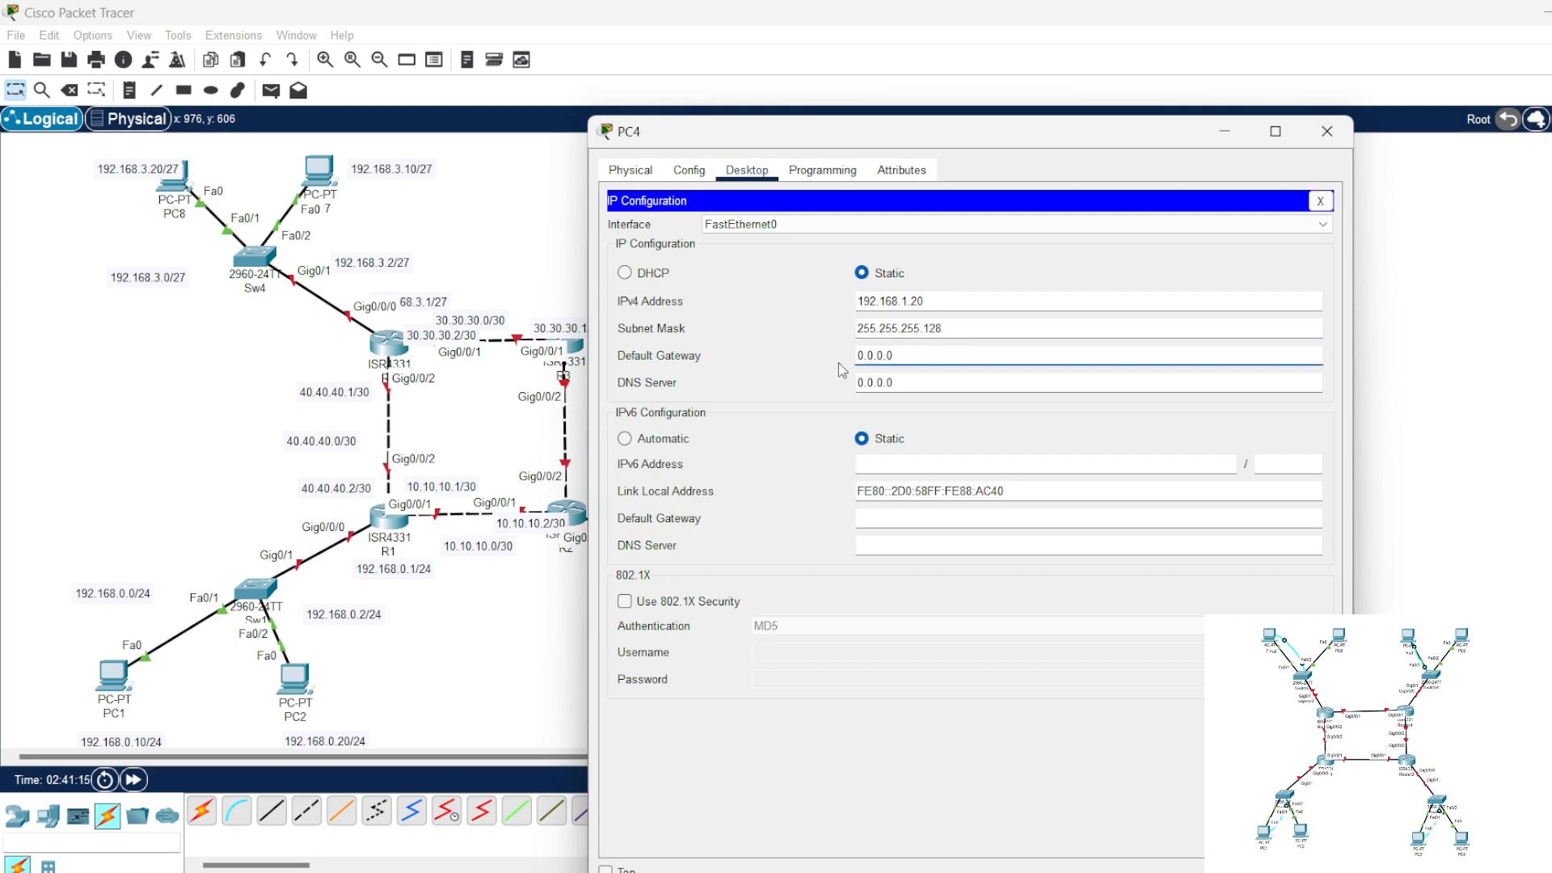
{"action": "key", "text": "ctrl+v"}
{"action": "left_click", "coordinate": [1319, 201]}
{"action": "left_click", "coordinate": [1326, 131]}
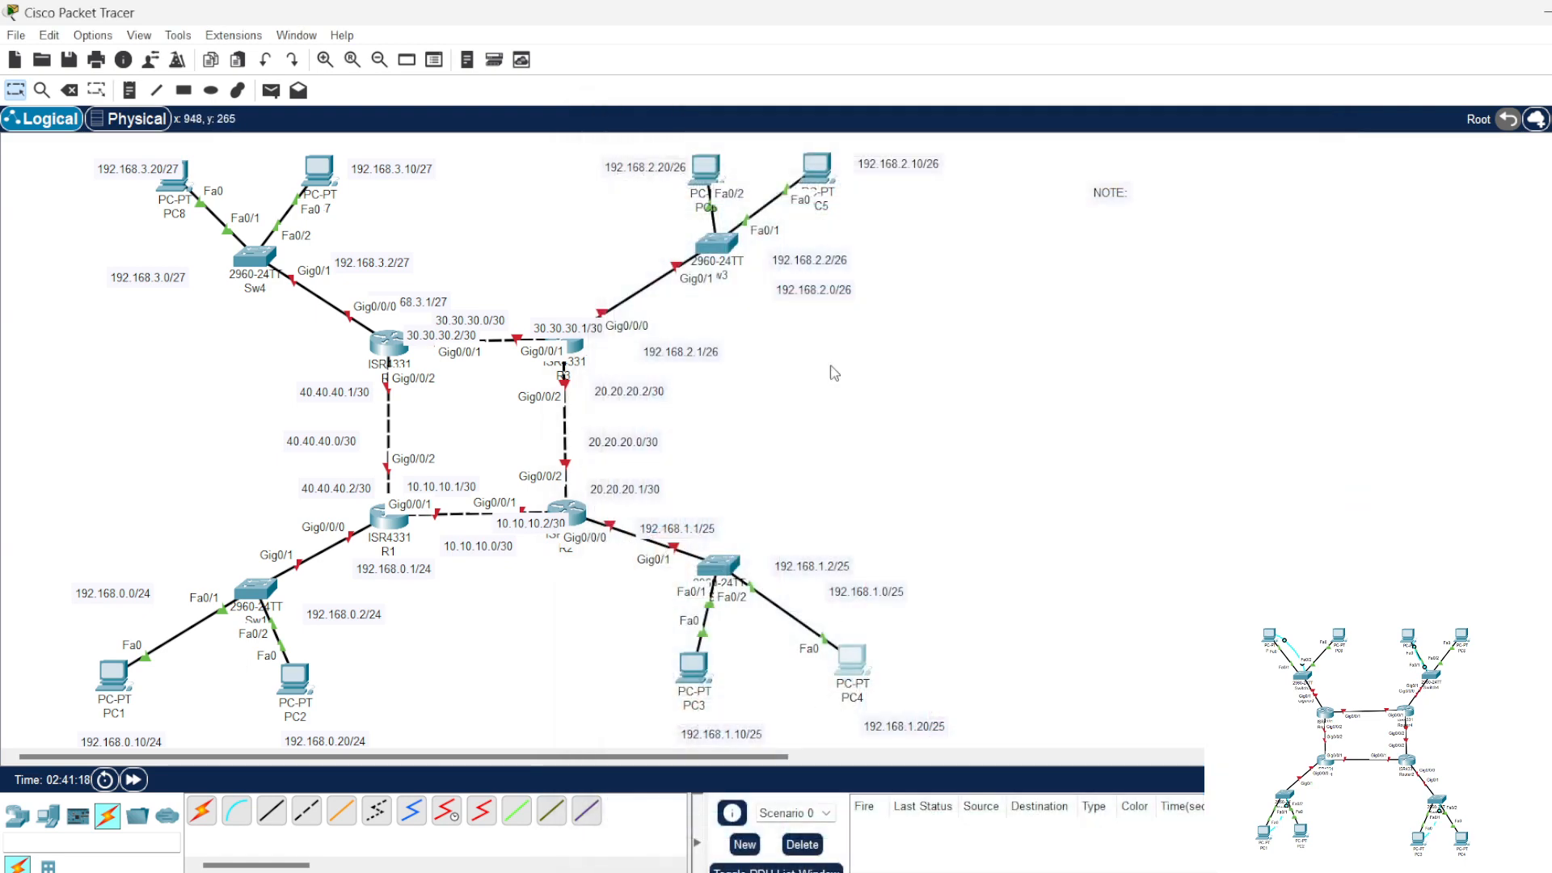
Step: Assign PC5 the static IPv4 address 192.168.20.10, moving its window aside to uncover the address notes
{"action": "left_click", "coordinate": [810, 169]}
{"action": "left_click", "coordinate": [748, 170]}
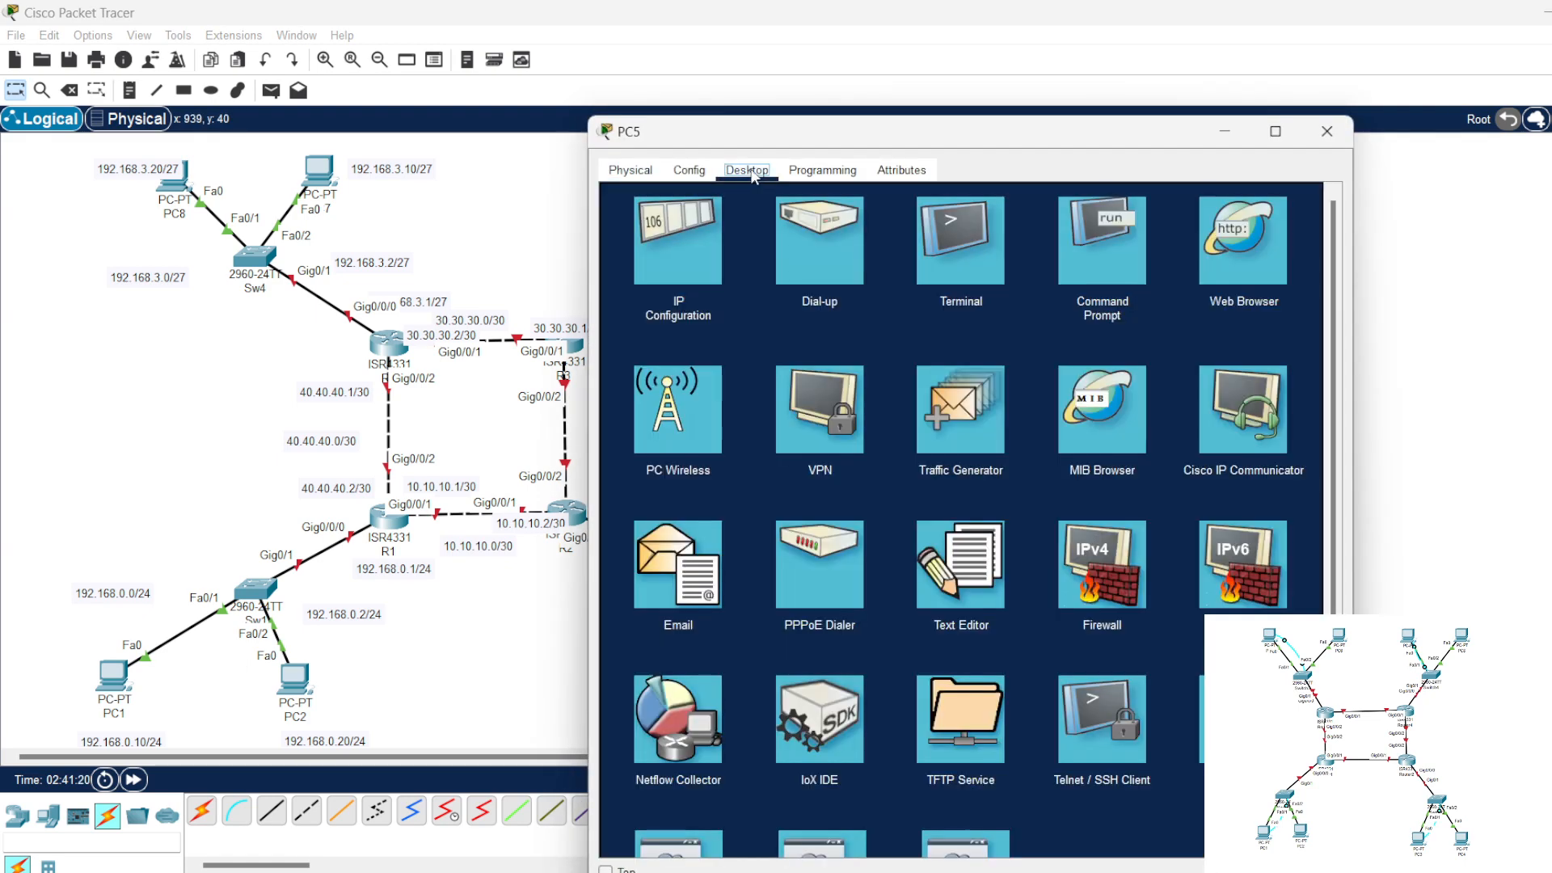
{"action": "left_click", "coordinate": [677, 259]}
{"action": "left_click", "coordinate": [921, 300]}
{"action": "type", "text": "192.168.1.1"}
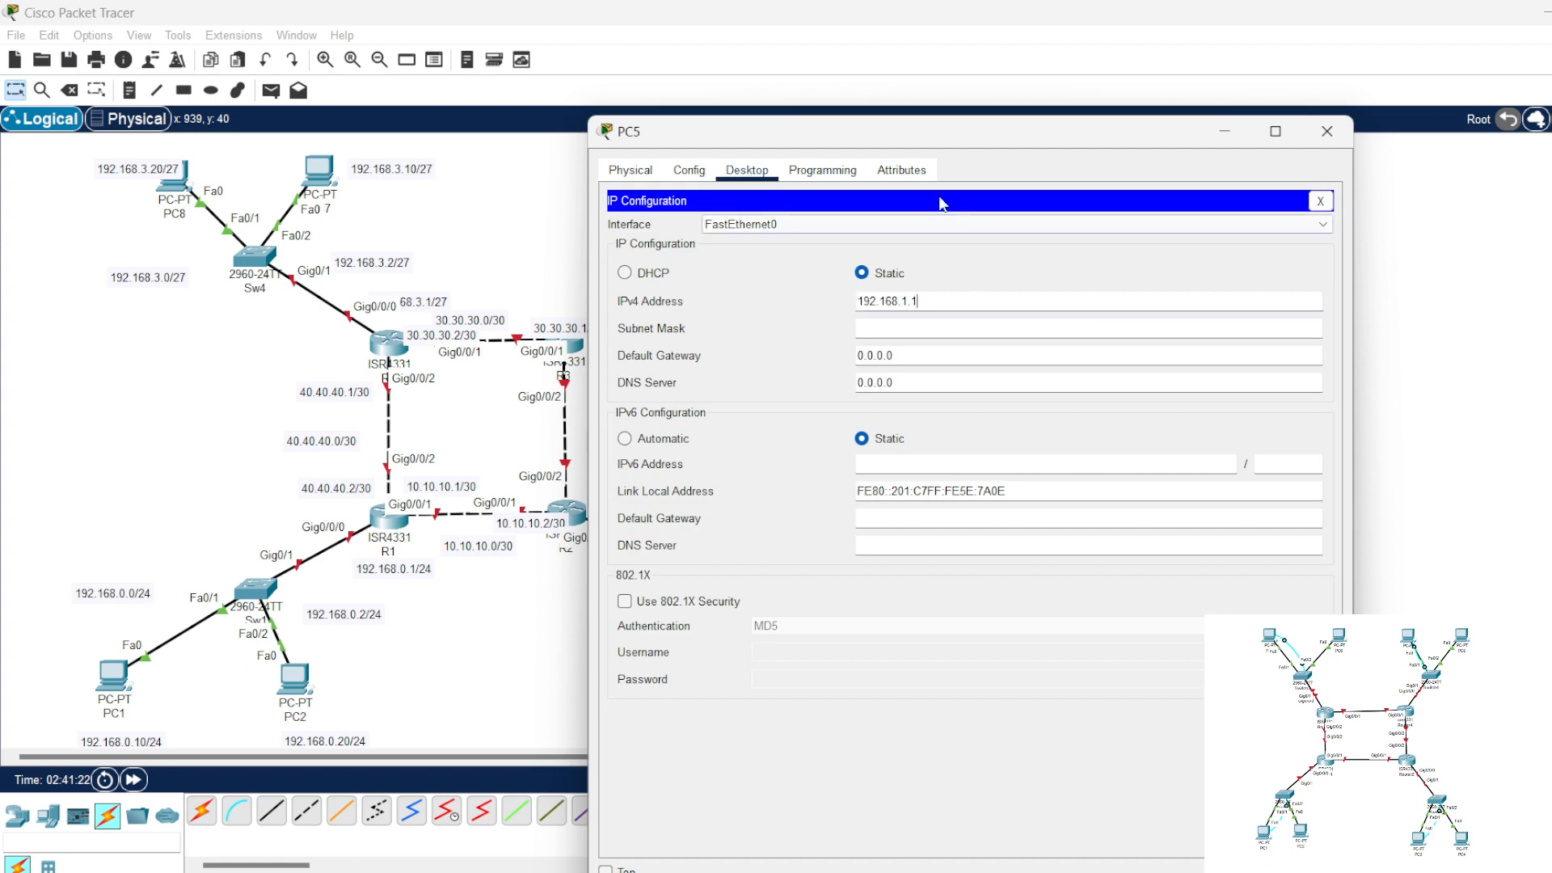
{"action": "left_click_drag", "start_coordinate": [927, 146], "coordinate": [1178, 135]}
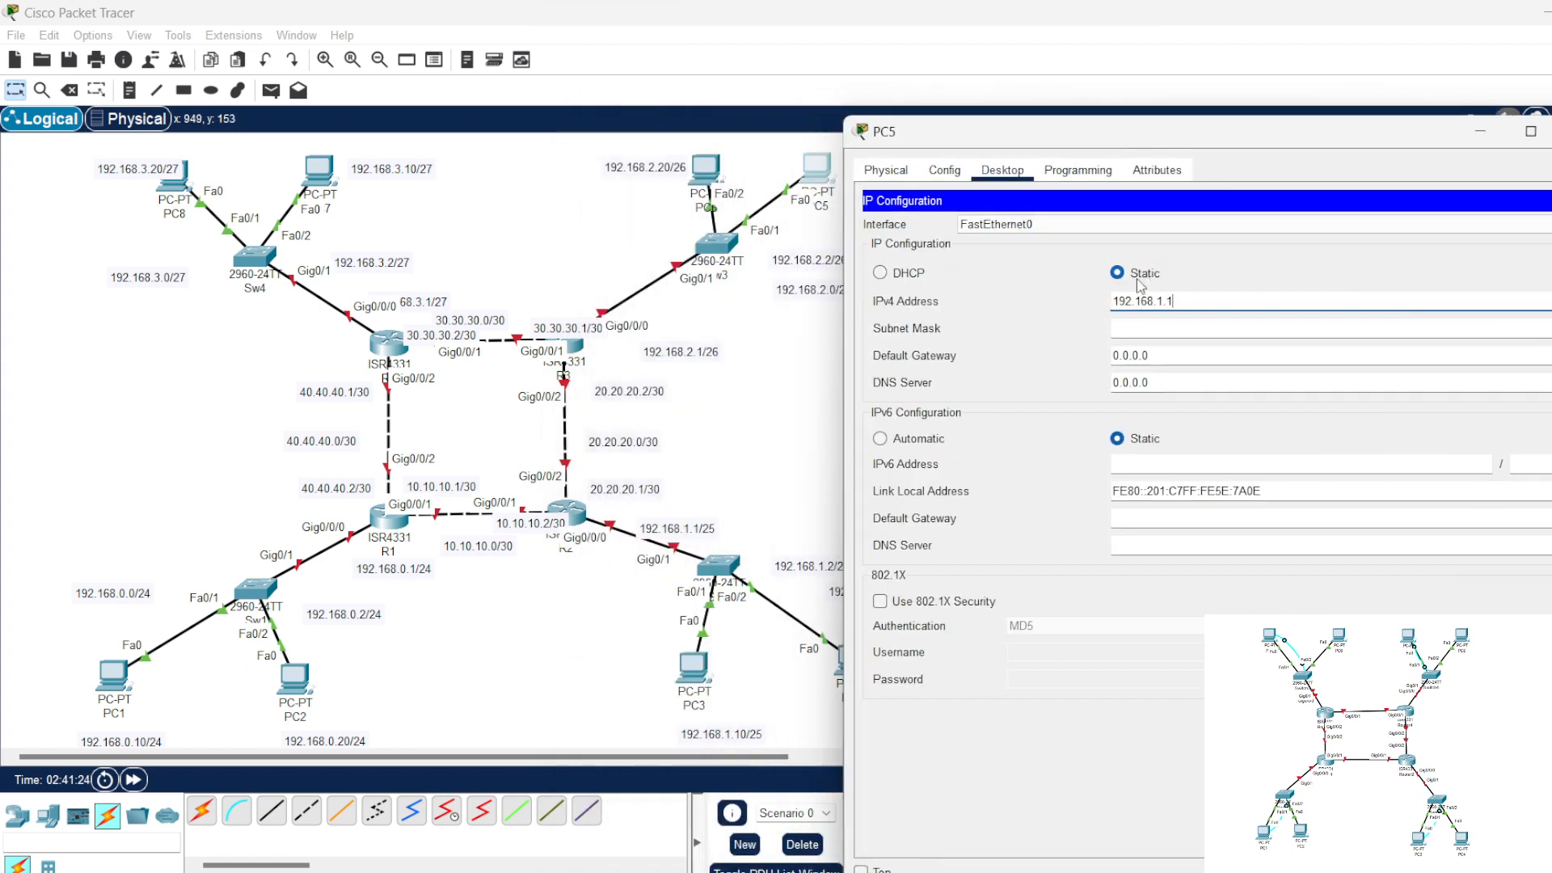
{"action": "left_click_drag", "start_coordinate": [922, 150], "coordinate": [1054, 161]}
{"action": "left_click", "coordinate": [1309, 312]}
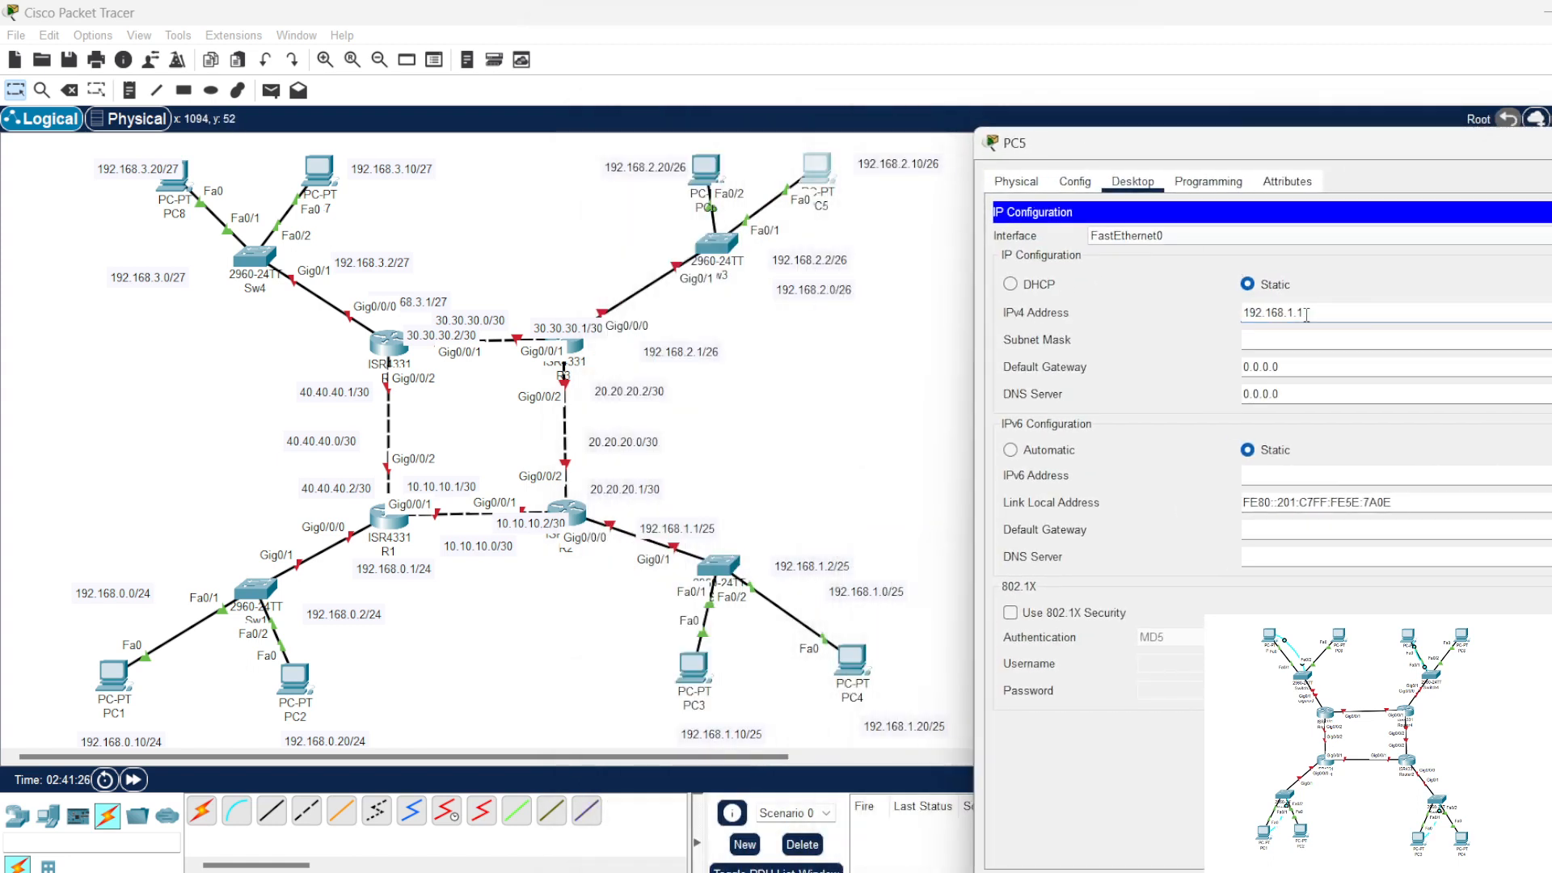
{"action": "left_click_drag", "start_coordinate": [1309, 312], "coordinate": [1291, 315]}
{"action": "type", "text": "20"}
Step: Set PC5's subnet mask to 255.255.255.192 and default gateway to 192.168.20.1, and close its configuration window
{"action": "left_click", "coordinate": [1300, 340]}
{"action": "left_click_drag", "start_coordinate": [1325, 366], "coordinate": [1215, 367]}
{"action": "type", "text": "192.168.20.1"}
{"action": "left_click_drag", "start_coordinate": [1324, 149], "coordinate": [1110, 152]}
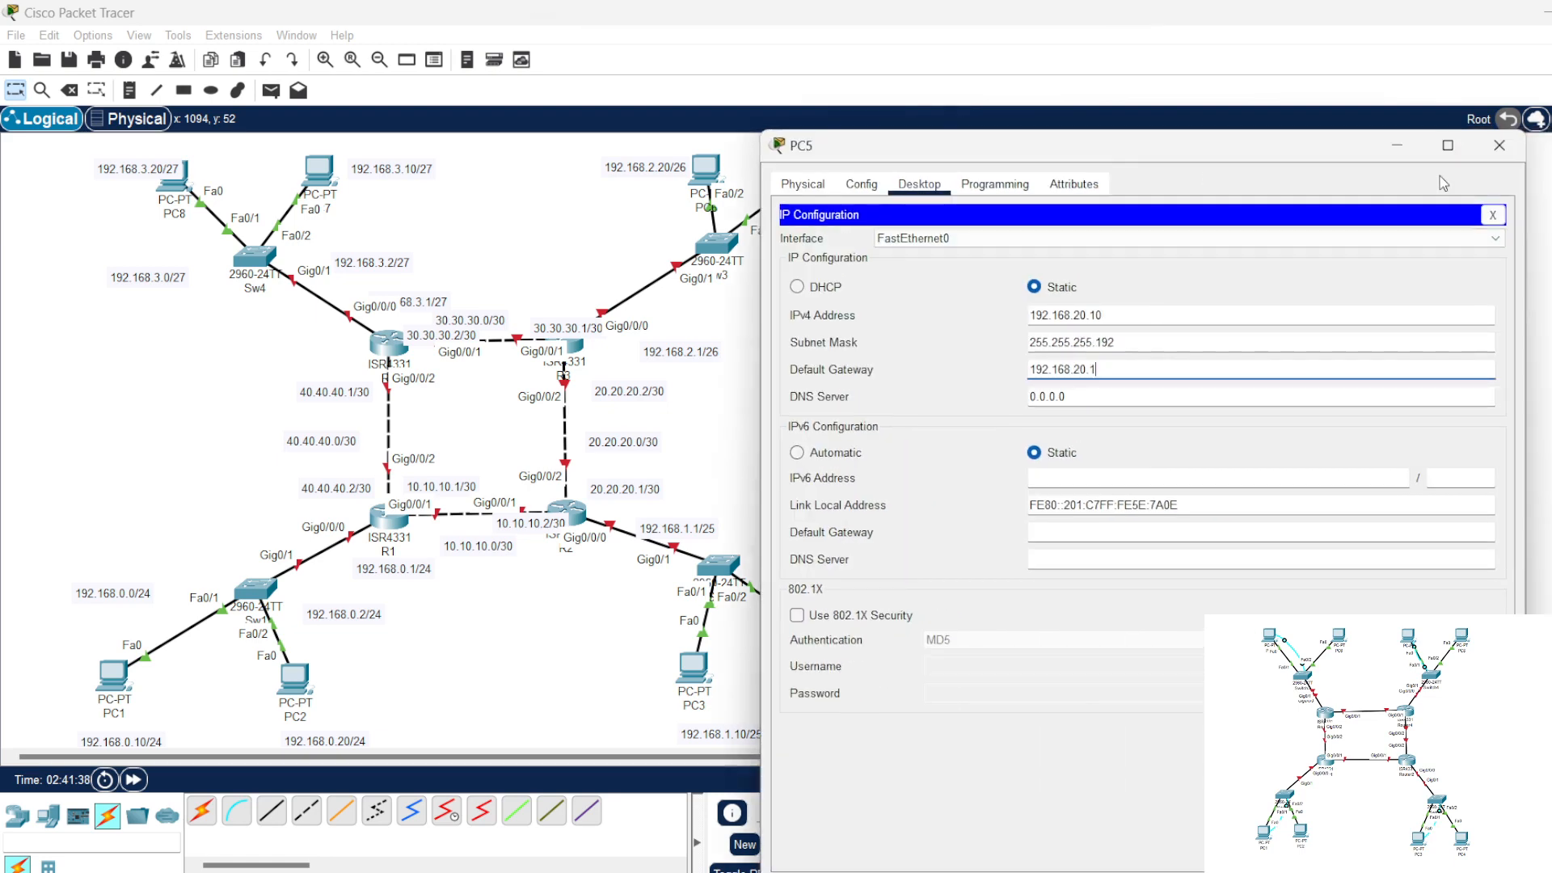
{"action": "left_click", "coordinate": [1499, 146]}
Step: Assign PC6 the static IPv4 address 192.168.20.20, moving its window aside to uncover the PC6 address note
{"action": "left_click", "coordinate": [695, 174]}
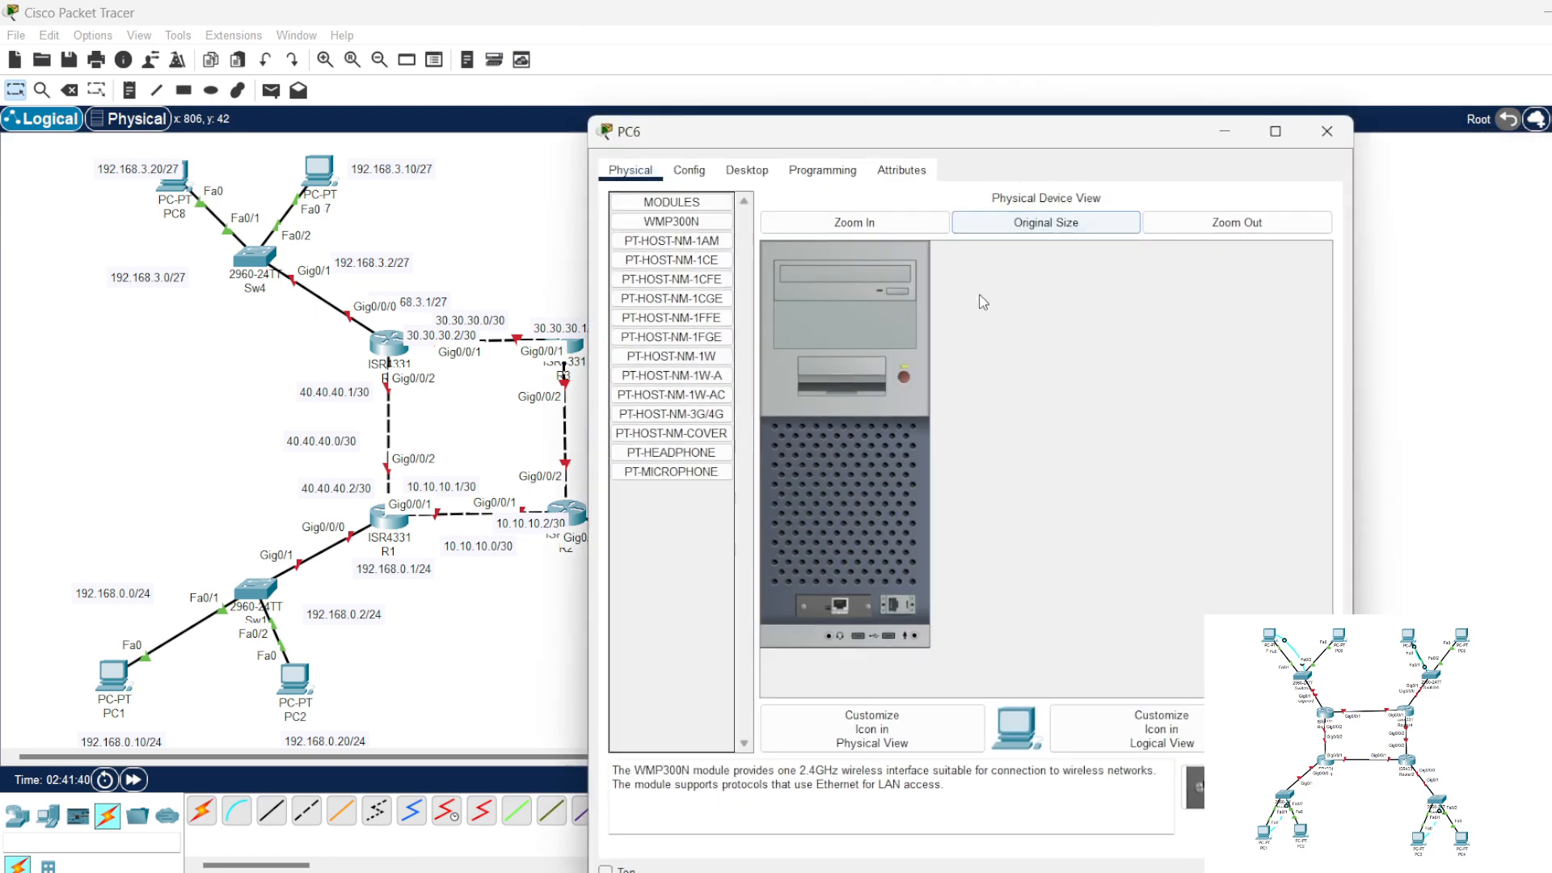
{"action": "left_click", "coordinate": [746, 170]}
{"action": "left_click_drag", "start_coordinate": [775, 135], "coordinate": [1135, 135]}
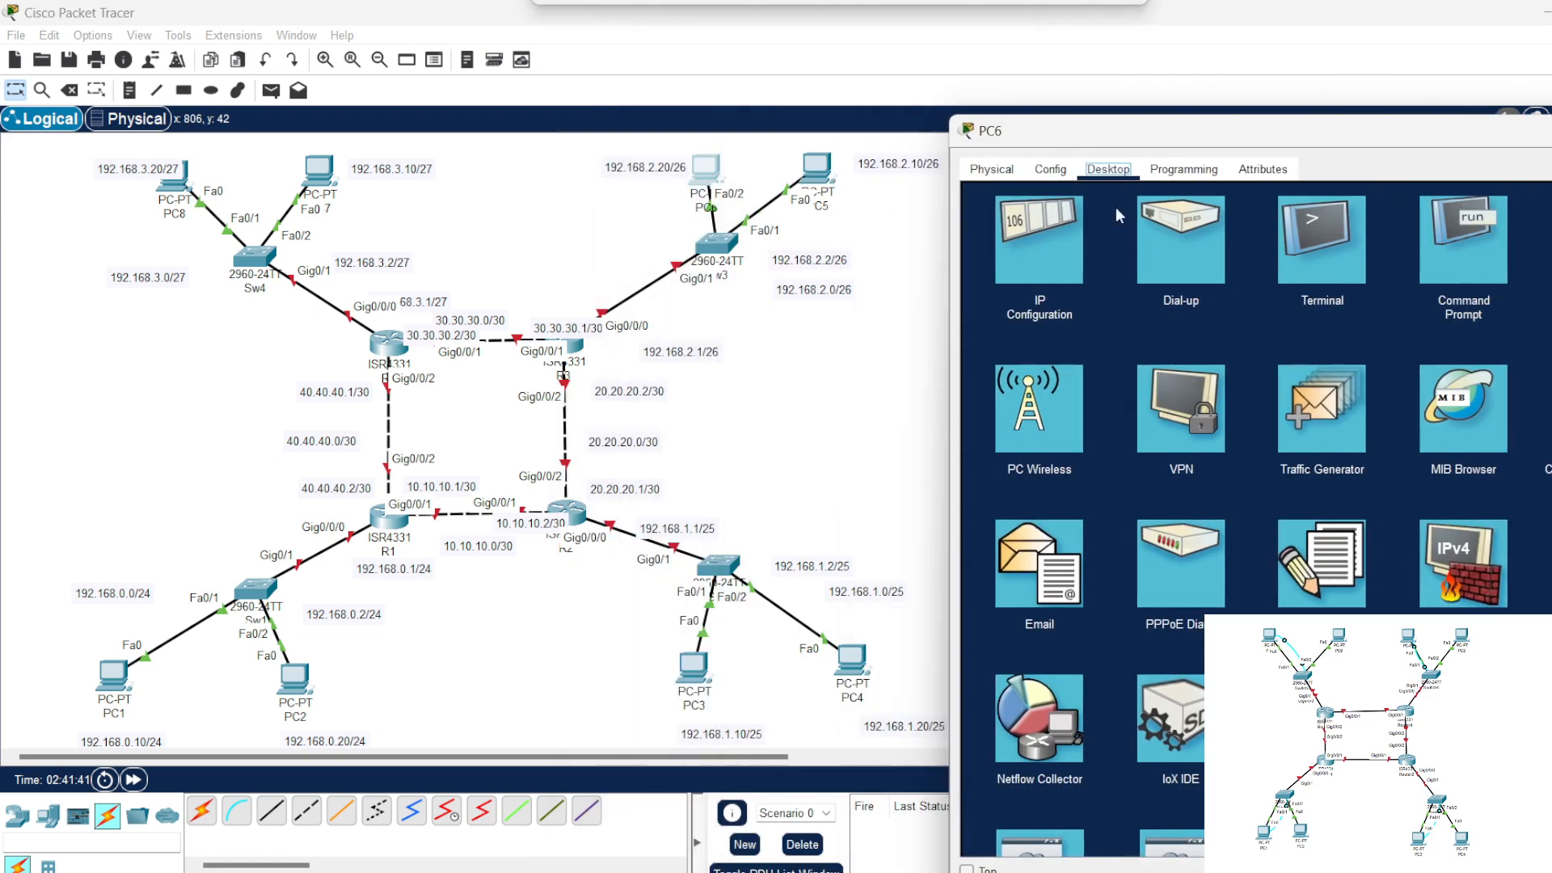
{"action": "left_click", "coordinate": [1037, 259]}
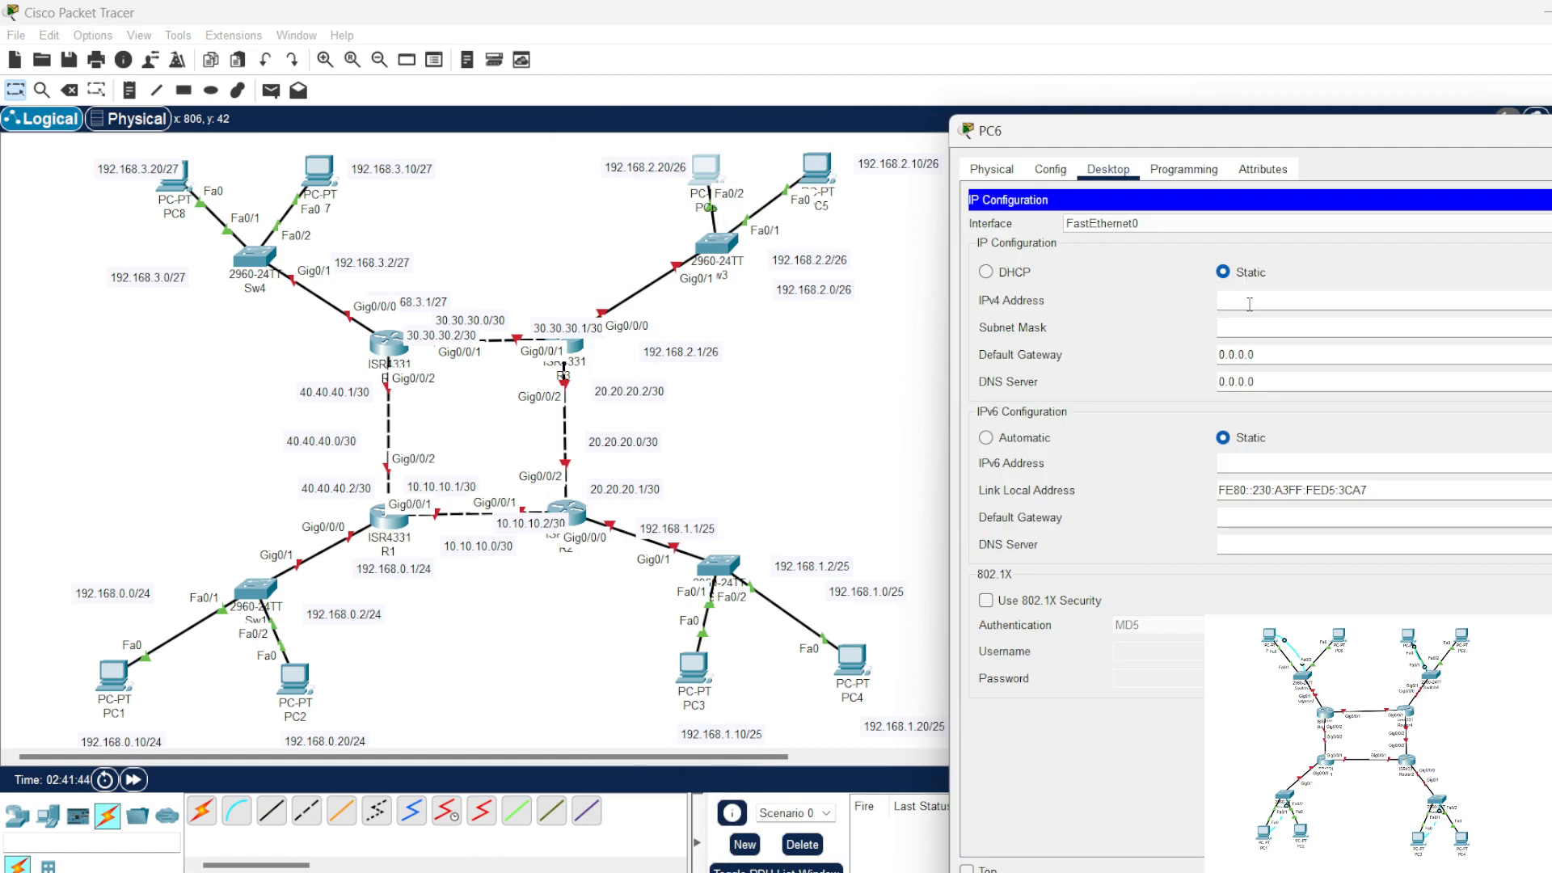
{"action": "left_click", "coordinate": [1310, 302]}
{"action": "type", "text": "192.168.20.1"}
{"action": "left_click_drag", "start_coordinate": [1283, 301], "coordinate": [1301, 302]}
Step: Set PC6's subnet mask to 255.255.255.192 and default gateway to 192.168.20.1, and close its configuration window
{"action": "left_click", "coordinate": [1306, 327]}
{"action": "left_click_drag", "start_coordinate": [1296, 349], "coordinate": [1177, 359]}
{"action": "type", "text": "192.168.20.1"}
{"action": "left_click_drag", "start_coordinate": [1317, 141], "coordinate": [1173, 168]}
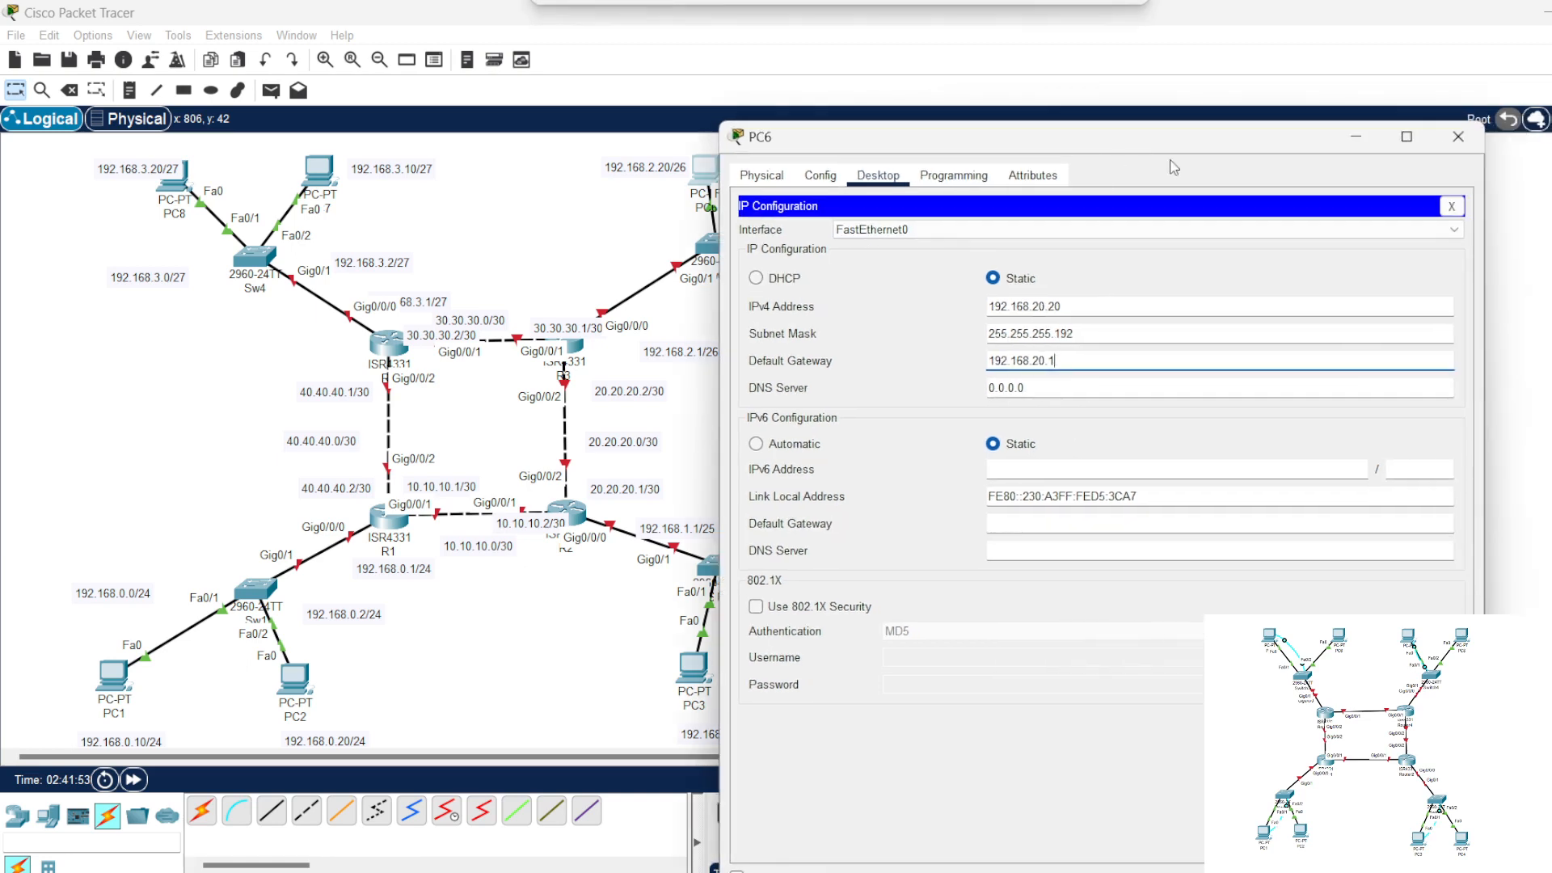
{"action": "left_click", "coordinate": [1457, 136]}
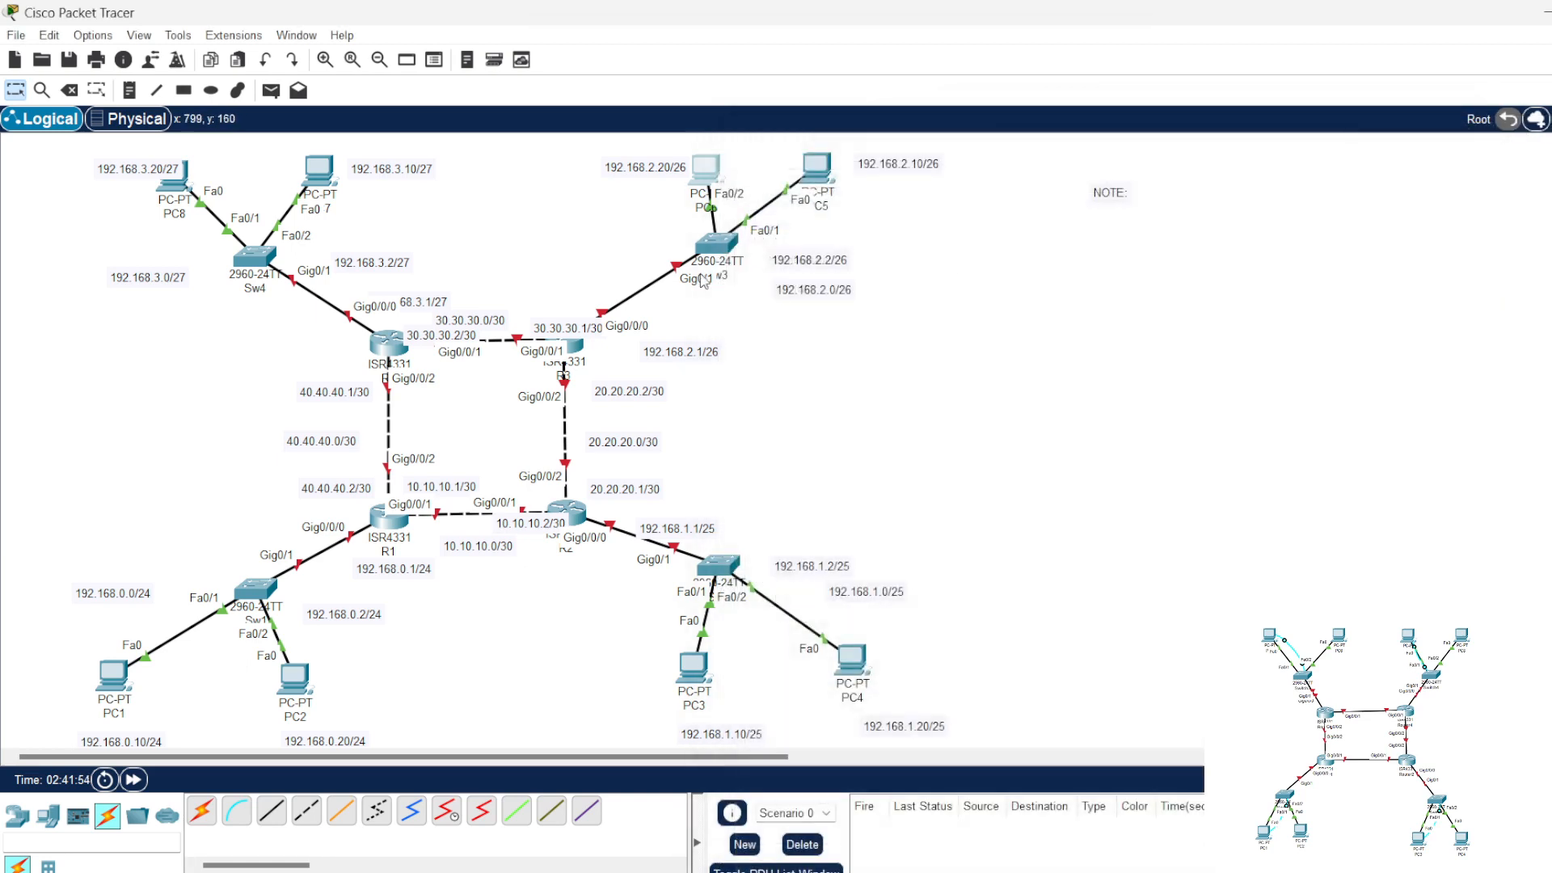
Step: Enter 192.168.20.1 as PC7's IPv4 address and close its configuration window
{"action": "left_click", "coordinate": [321, 179]}
{"action": "left_click", "coordinate": [747, 170]}
{"action": "left_click", "coordinate": [679, 234]}
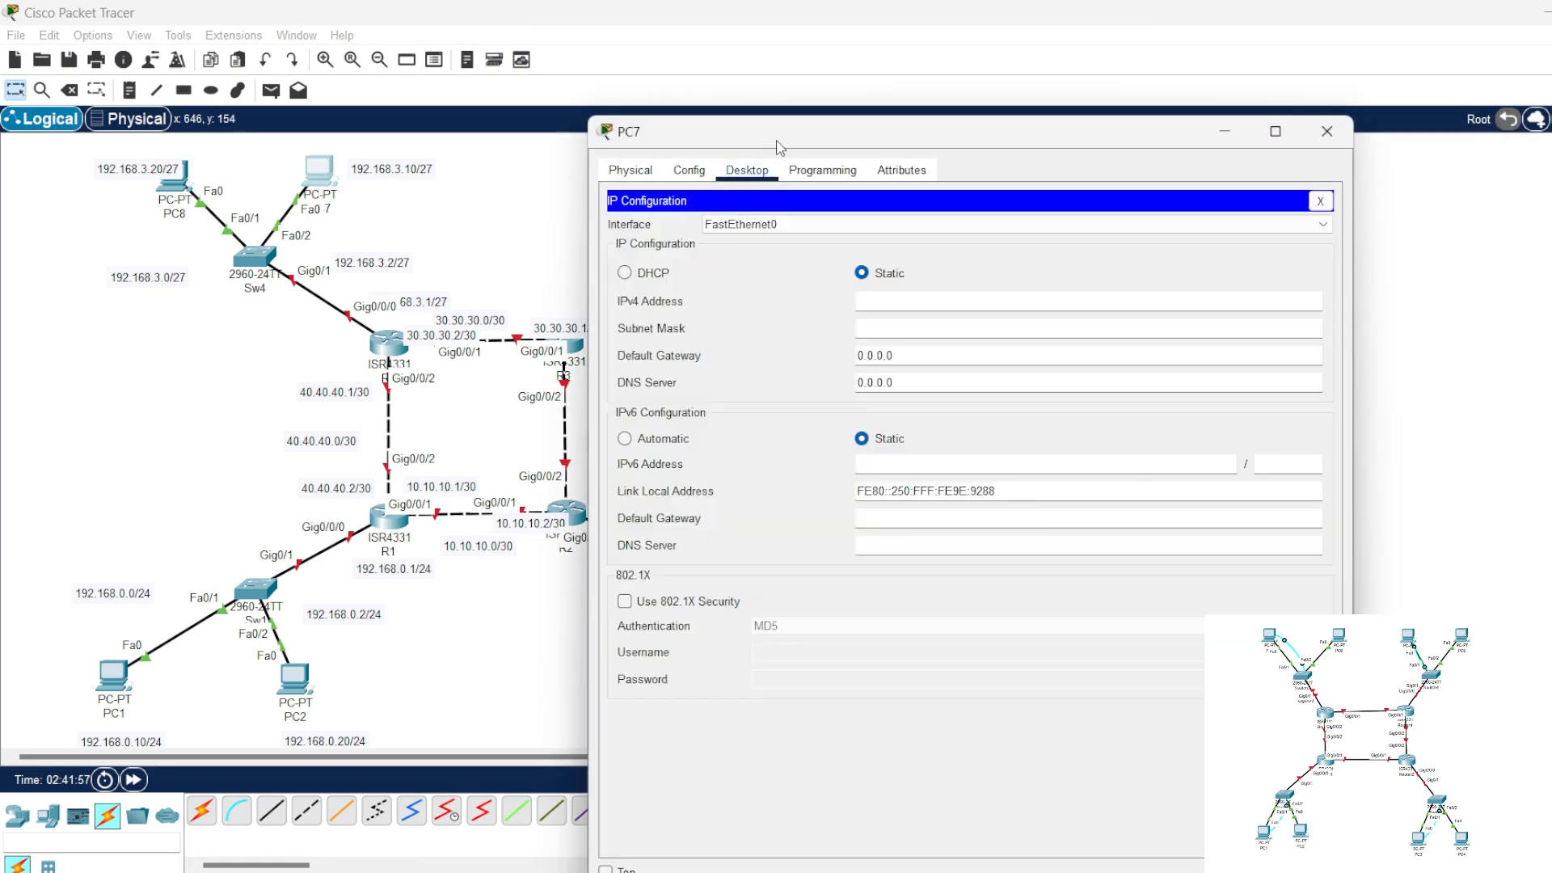
{"action": "left_click_drag", "start_coordinate": [776, 147], "coordinate": [1109, 148]}
{"action": "left_click", "coordinate": [1242, 300]}
{"action": "type", "text": "192.168.20.1"}
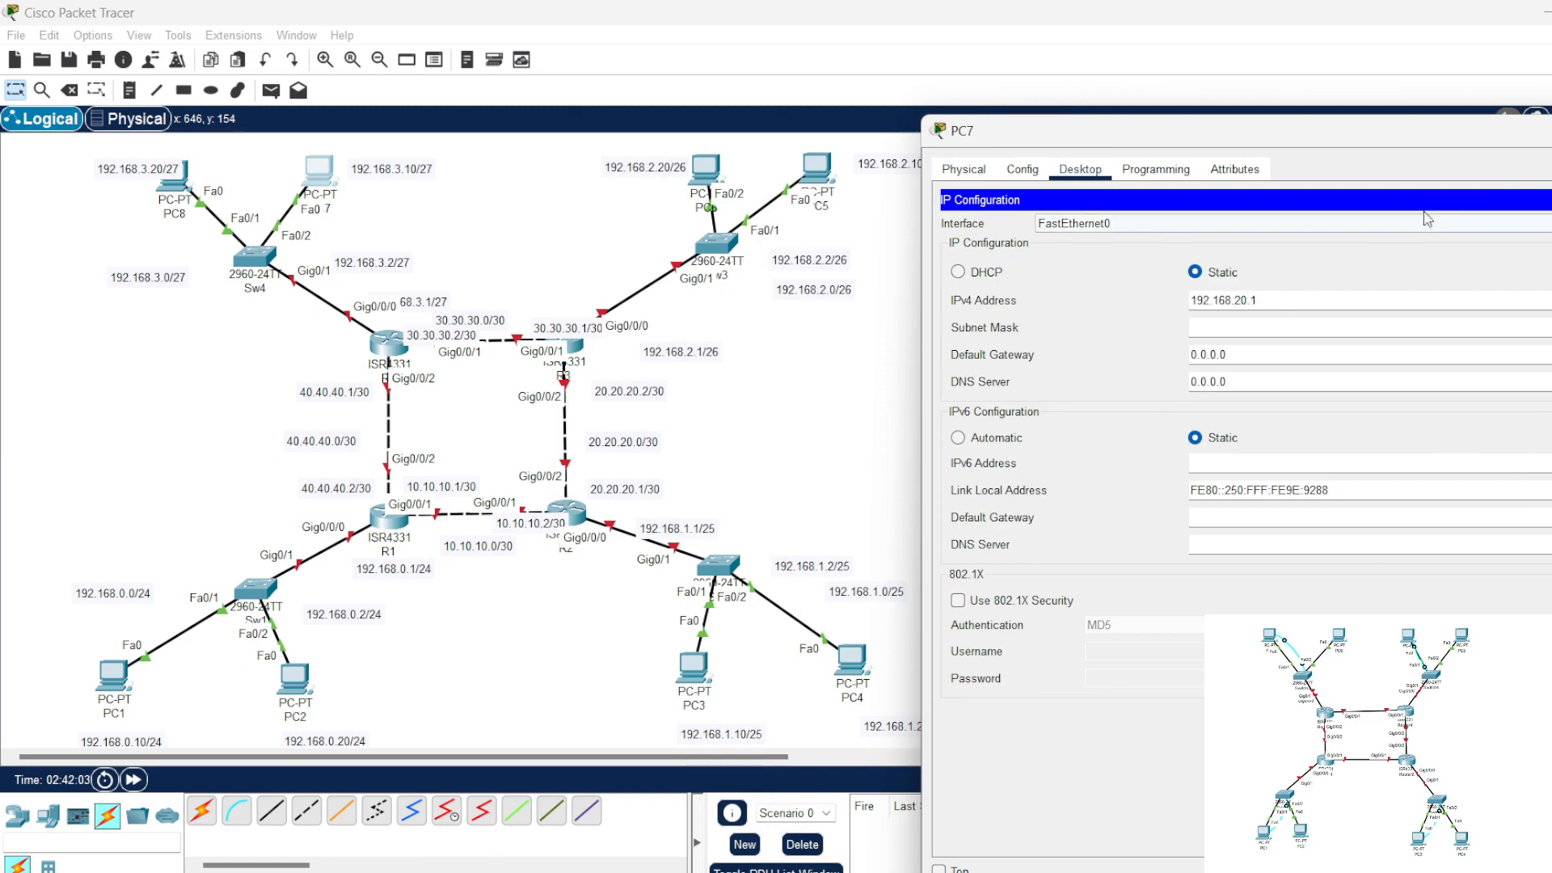
{"action": "left_click", "coordinate": [1551, 200]}
{"action": "left_click", "coordinate": [1550, 131]}
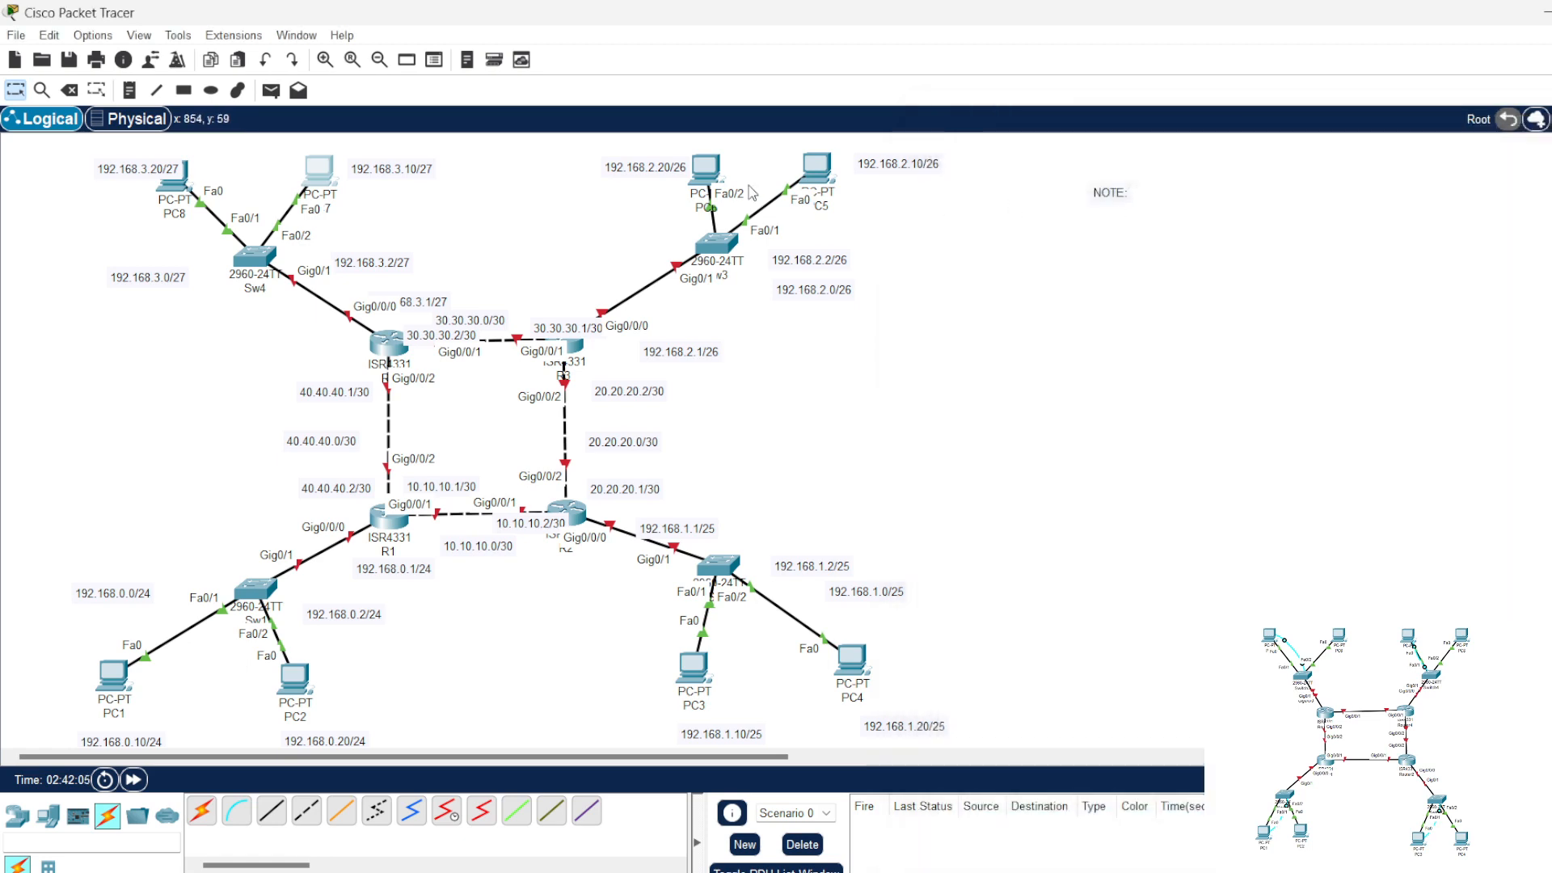
Step: Correct PC6's IPv4 address to 192.168.2.20 and its default gateway to 192.168.2.1, and close its window
{"action": "left_click", "coordinate": [705, 167]}
{"action": "left_click", "coordinate": [706, 252]}
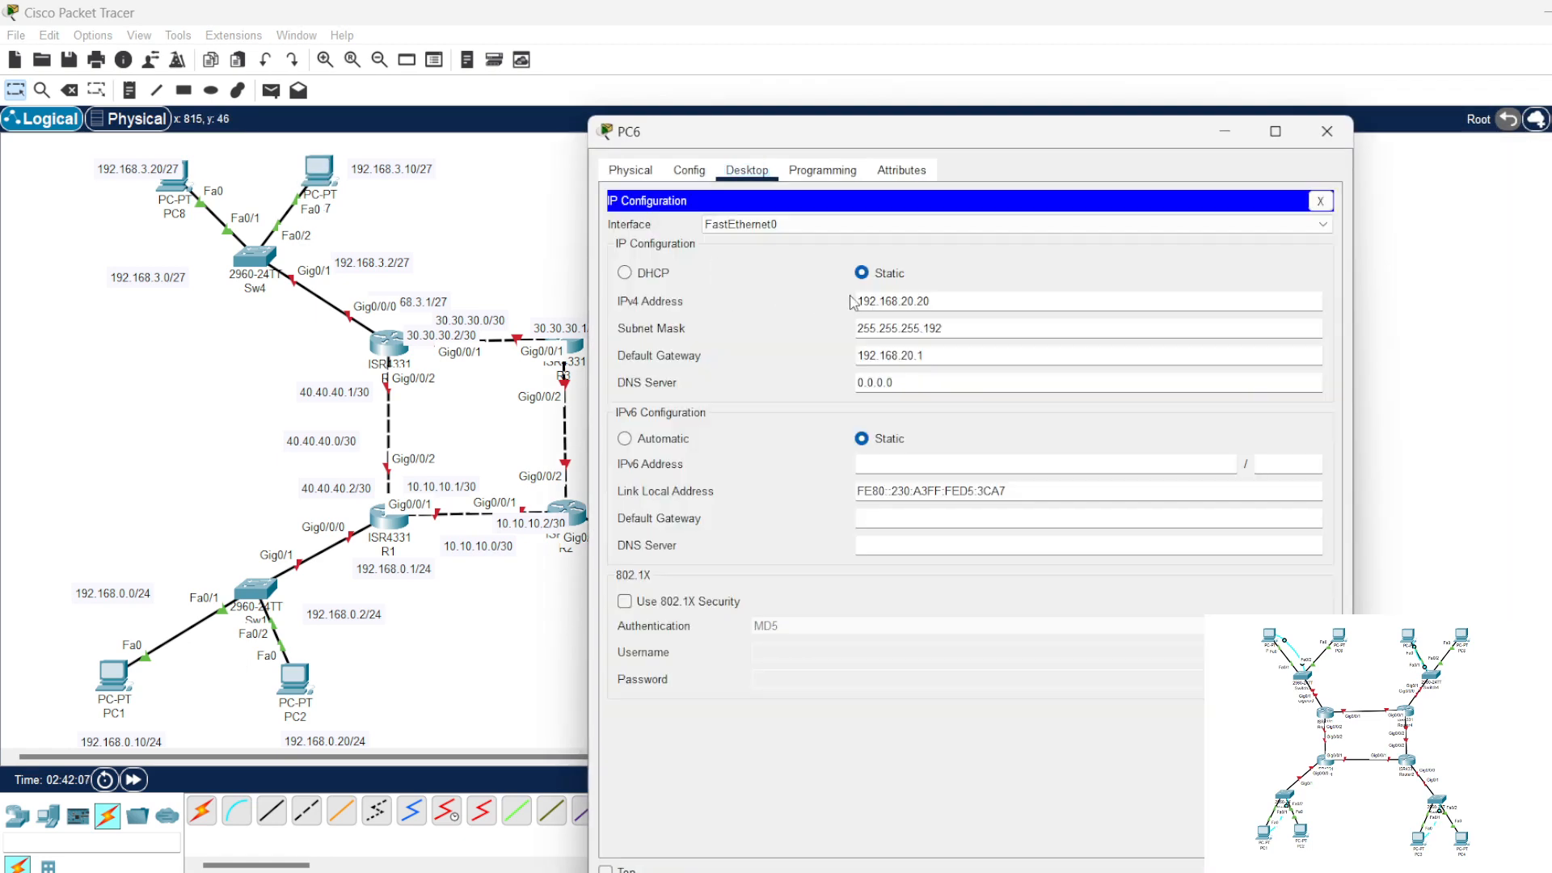
{"action": "left_click_drag", "start_coordinate": [869, 133], "coordinate": [1182, 133]}
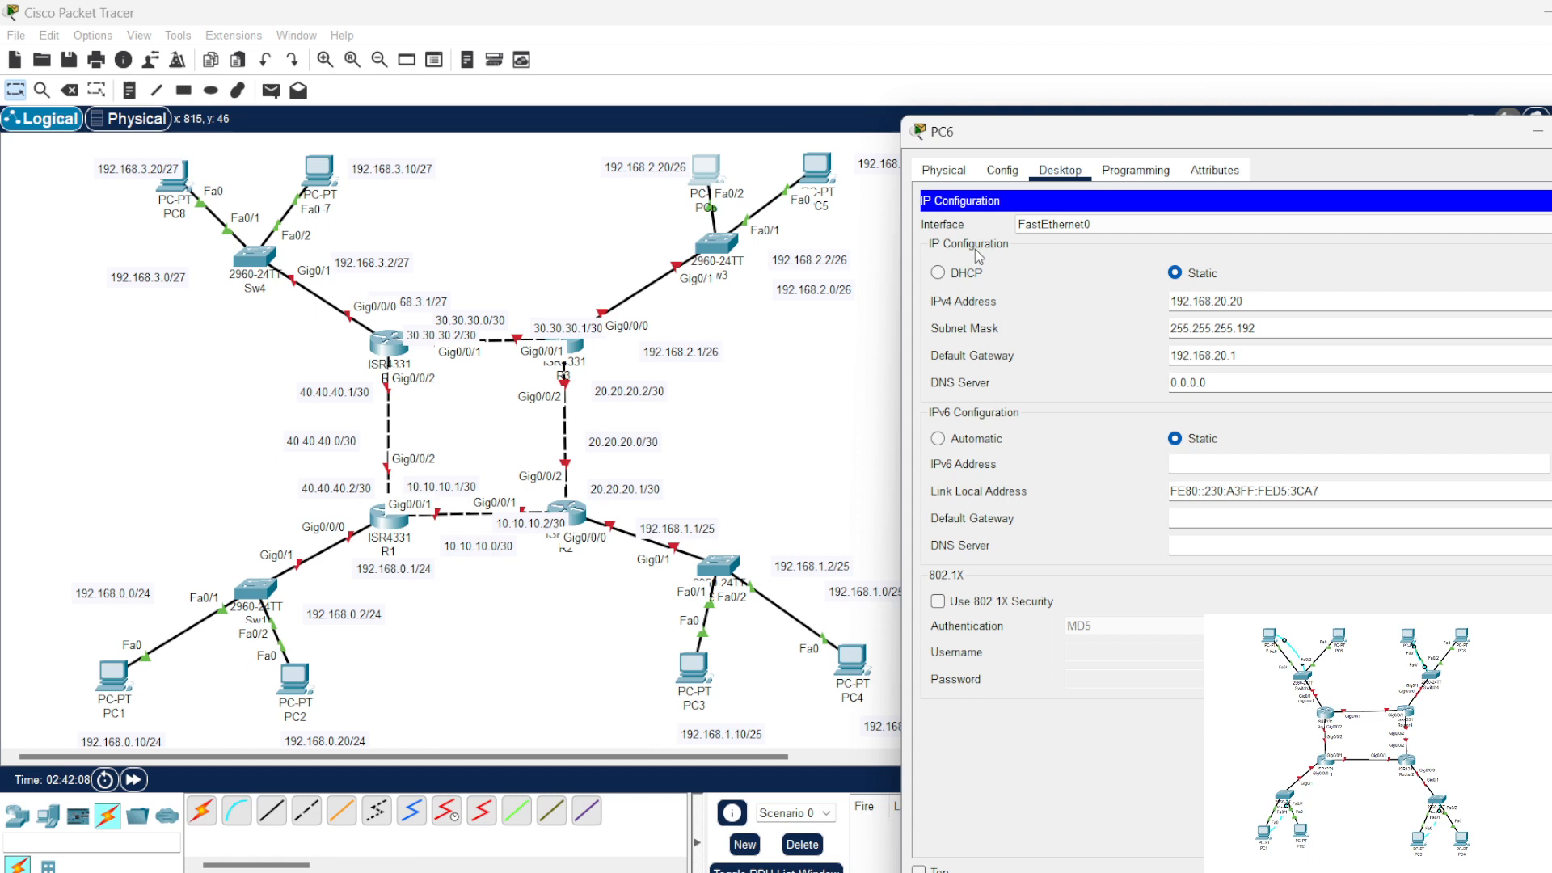
{"action": "left_click", "coordinate": [1227, 301]}
{"action": "key", "text": "BackSpace"}
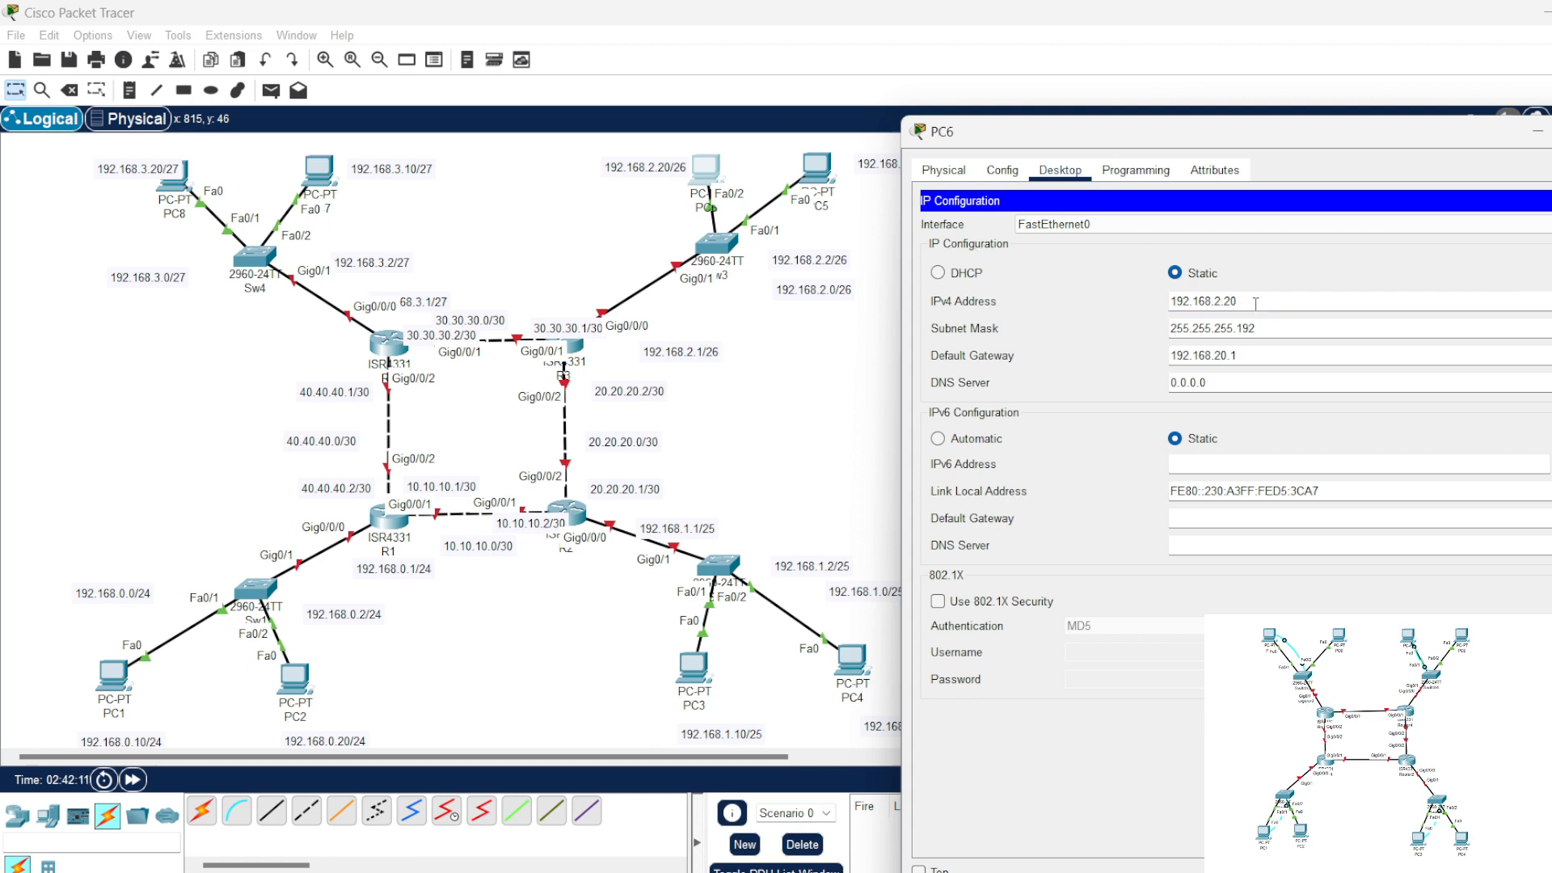
{"action": "left_click", "coordinate": [1223, 355]}
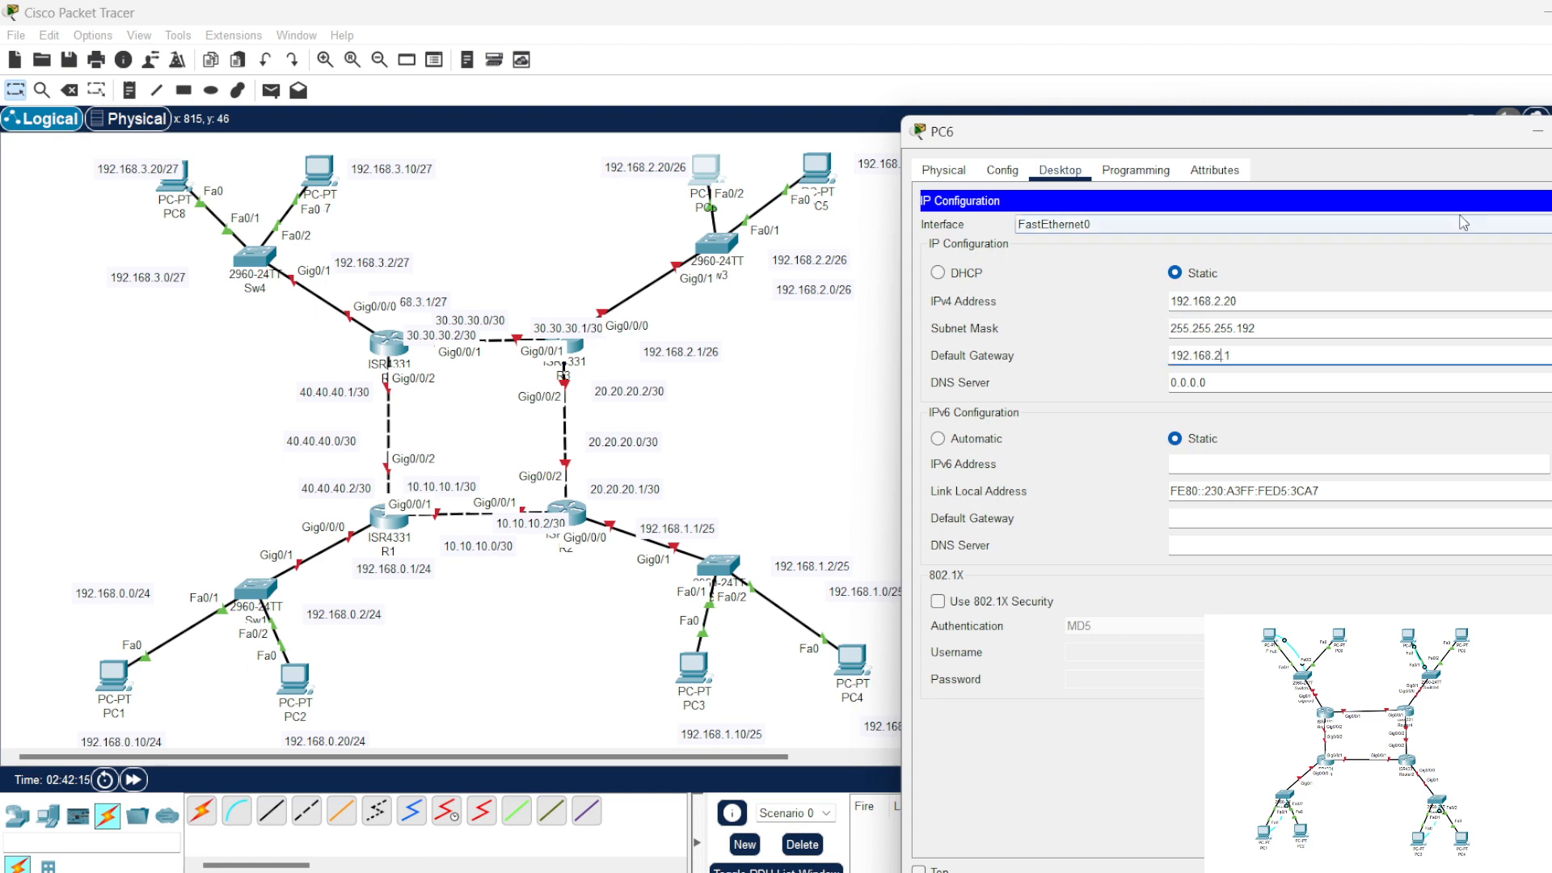
{"action": "left_click_drag", "start_coordinate": [1232, 356], "coordinate": [1097, 367]}
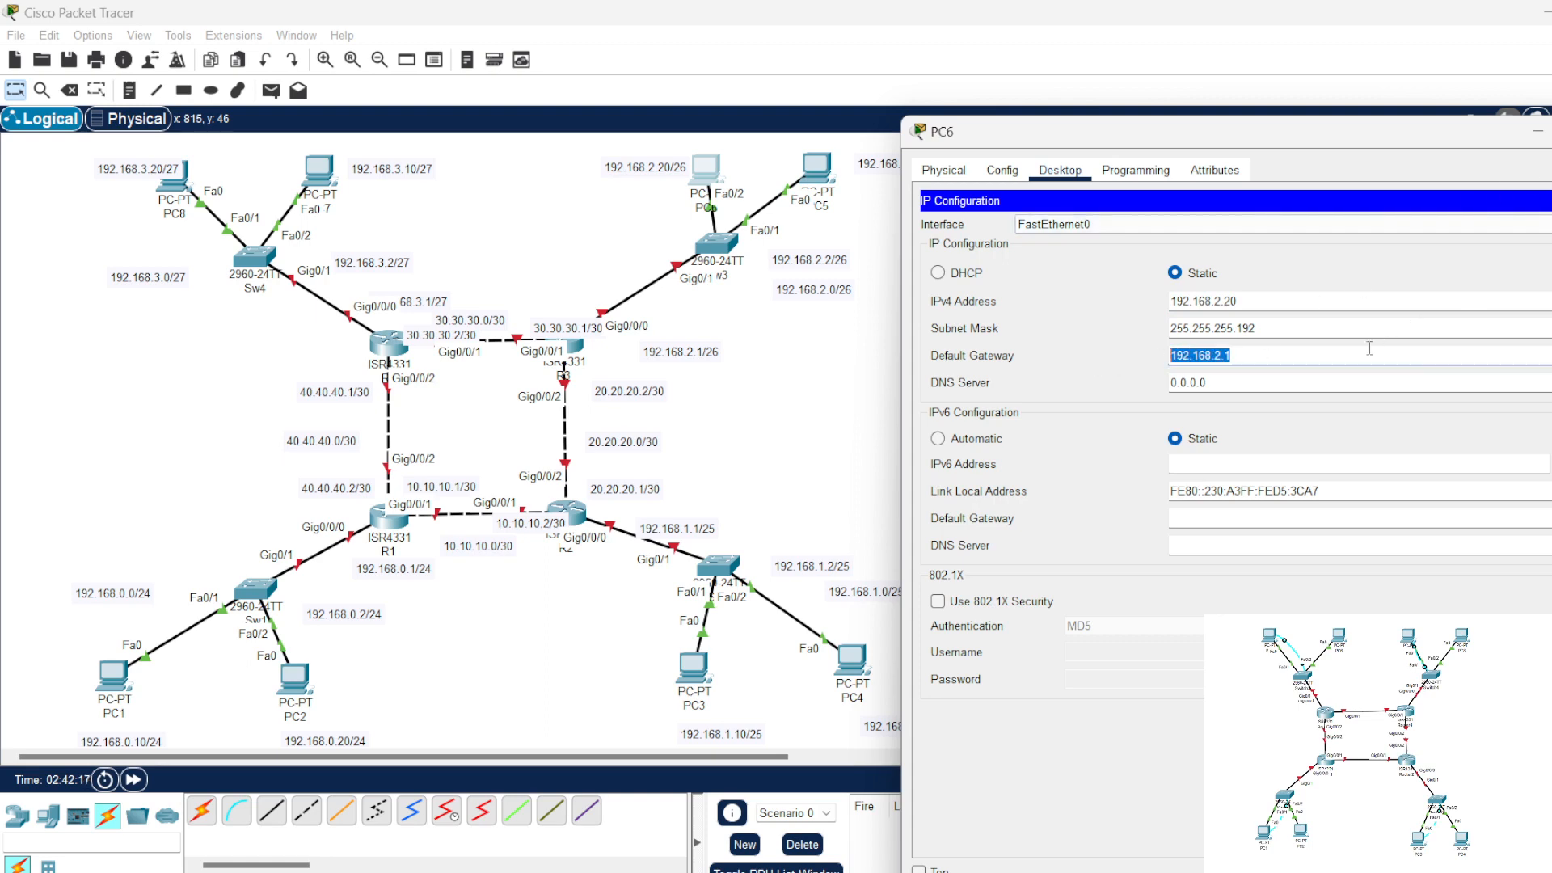
{"action": "left_click", "coordinate": [1550, 201]}
{"action": "left_click", "coordinate": [1550, 131]}
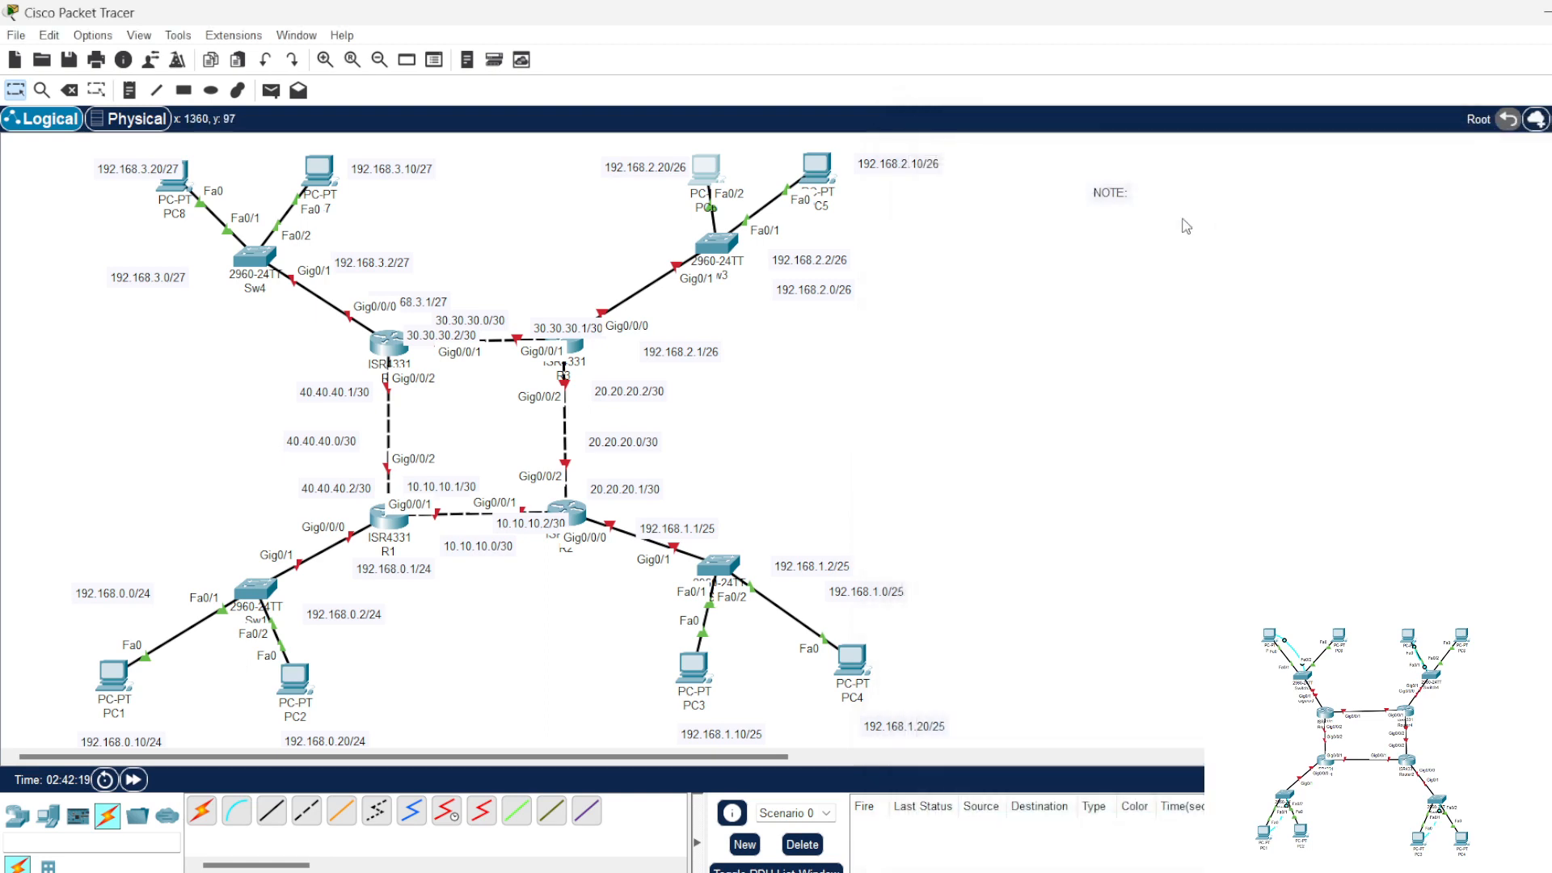
Step: Correct PC5's IPv4 address to 192.168.2.10 and its default gateway to 192.168.2.1, and close its window
{"action": "left_click", "coordinate": [833, 176]}
{"action": "left_click", "coordinate": [739, 268]}
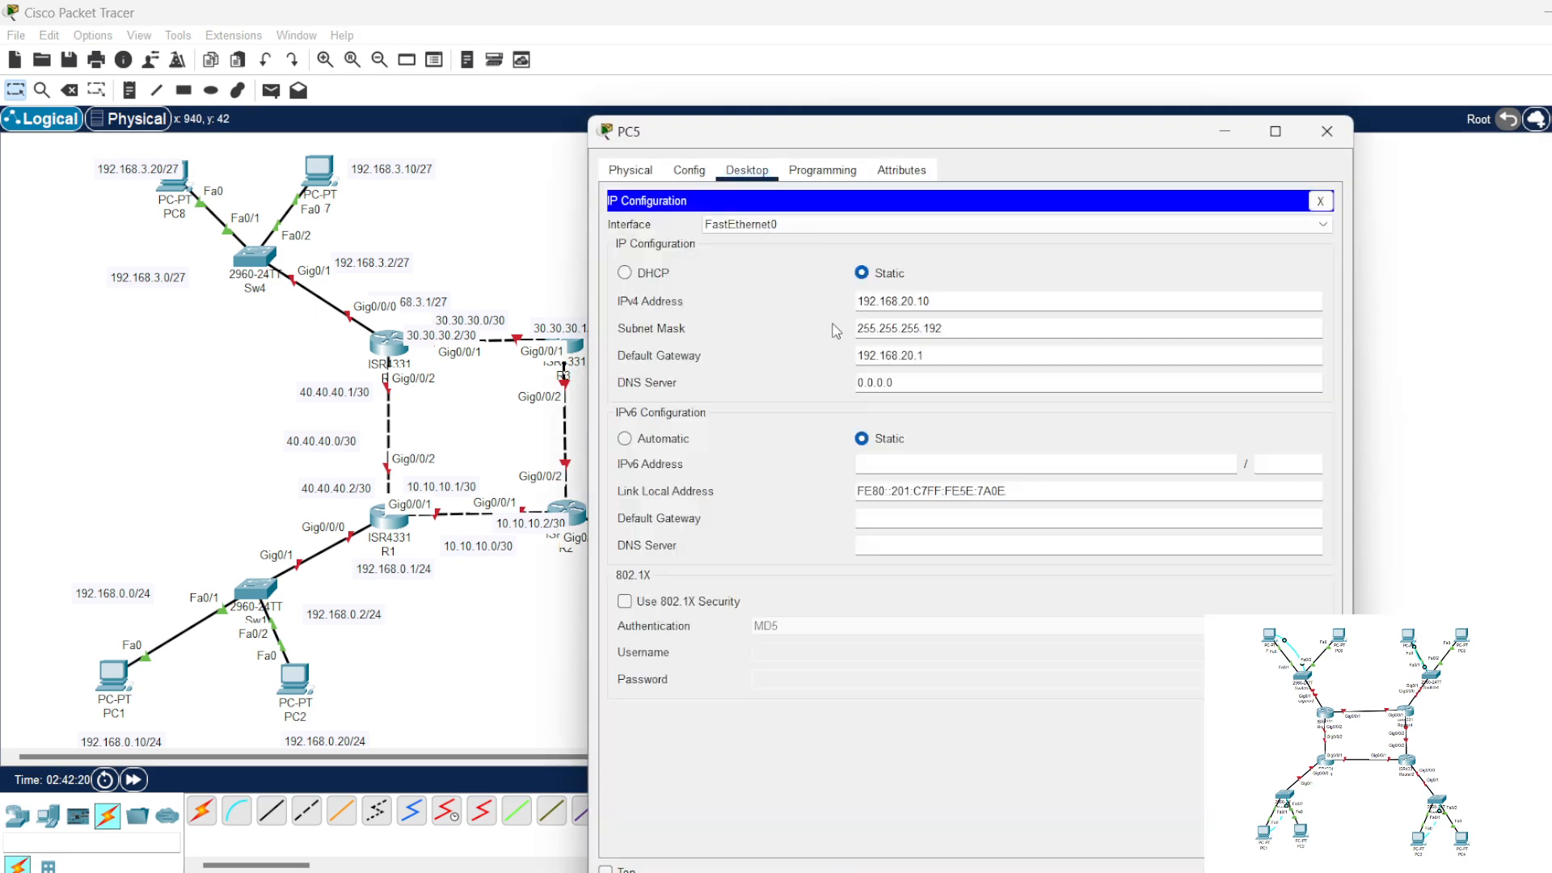
{"action": "left_click", "coordinate": [913, 301]}
{"action": "key", "text": "BackSpace"}
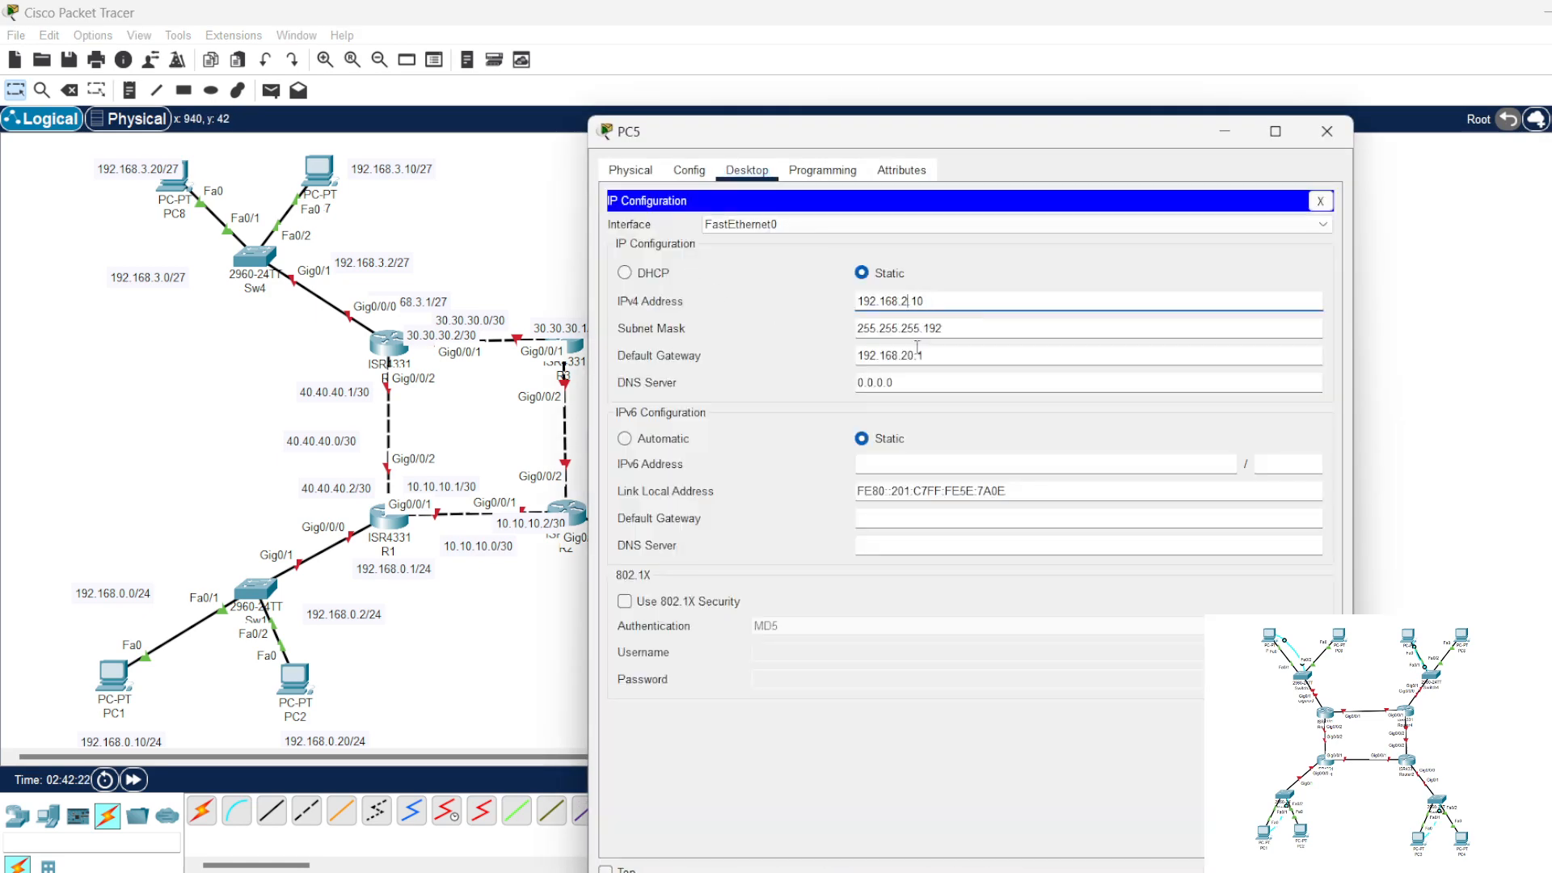
{"action": "left_click", "coordinate": [914, 354]}
{"action": "key", "text": "BackSpace"}
{"action": "left_click", "coordinate": [1319, 200]}
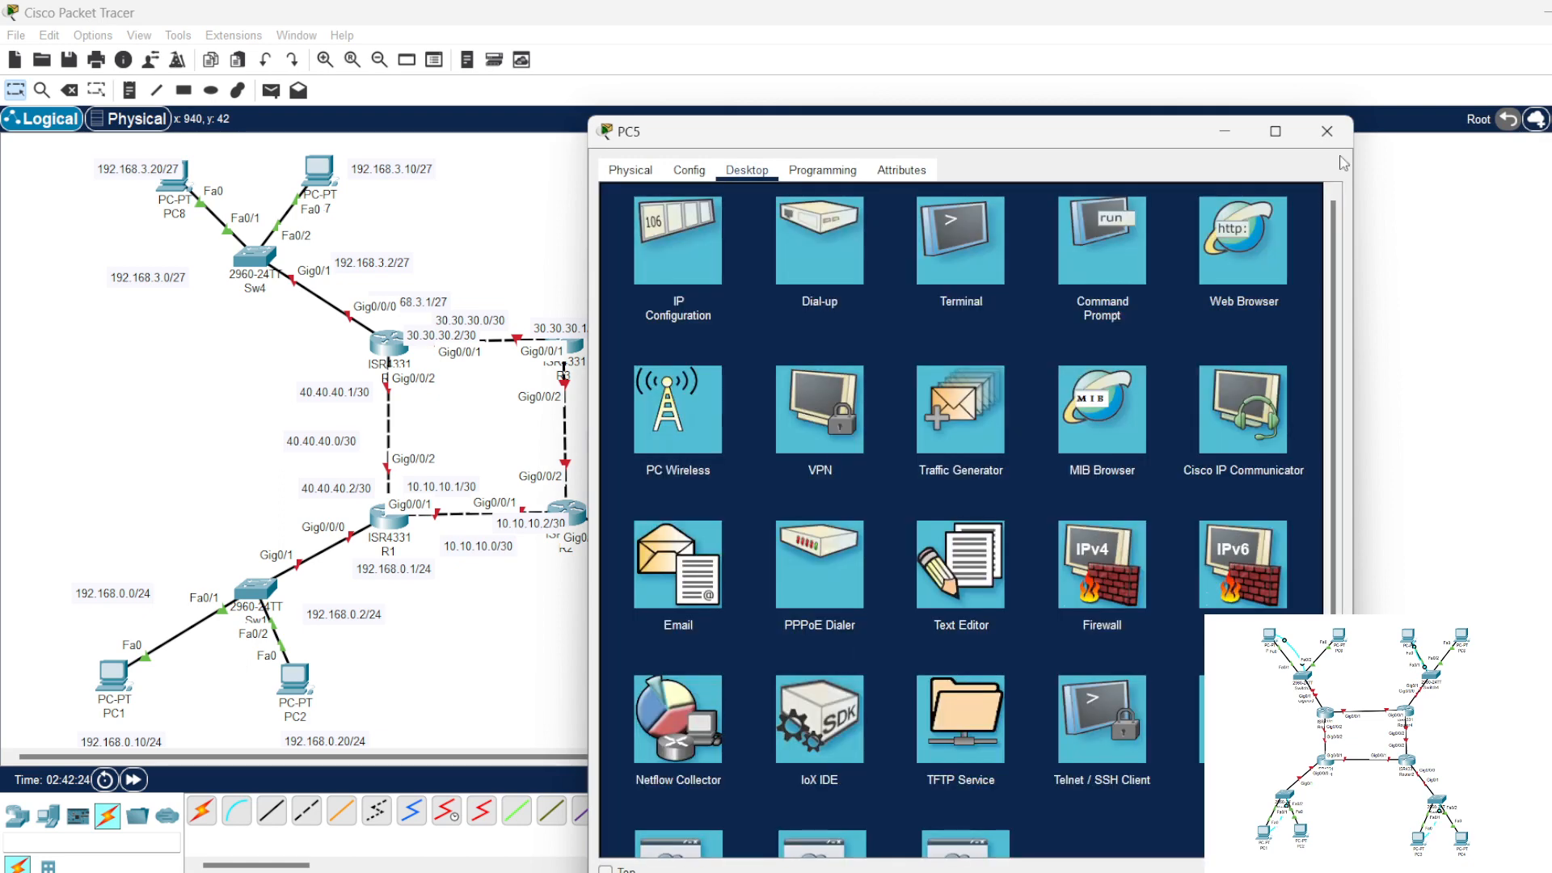
{"action": "left_click", "coordinate": [1326, 131]}
Step: Set PC7's IPv4 address to 192.168.3.10 and its default gateway to 192.168.3.1
{"action": "left_click", "coordinate": [319, 170]}
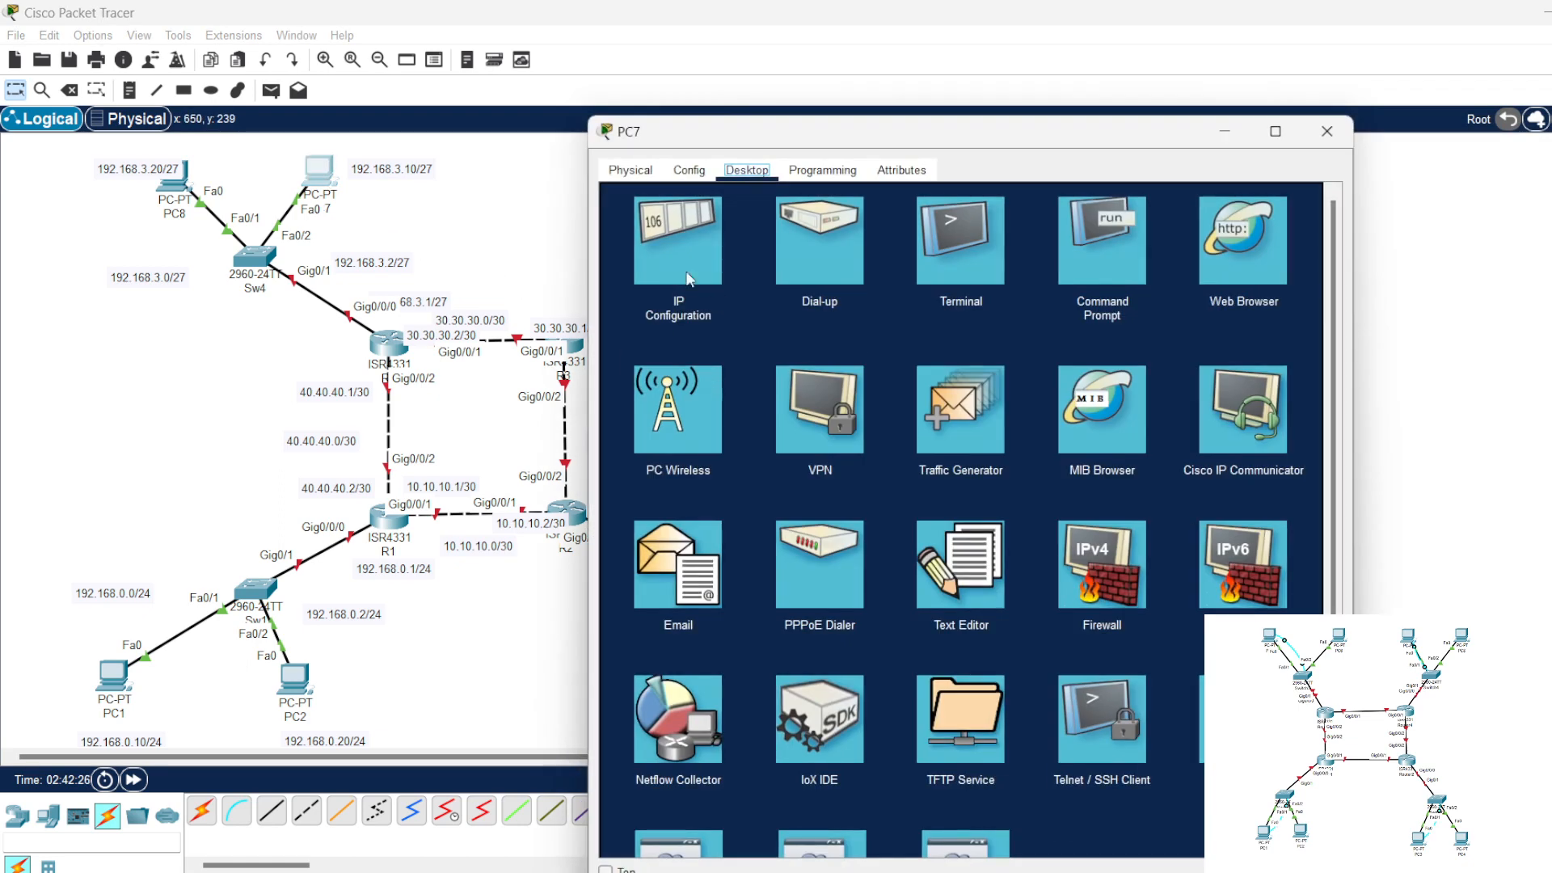
{"action": "left_click", "coordinate": [675, 260]}
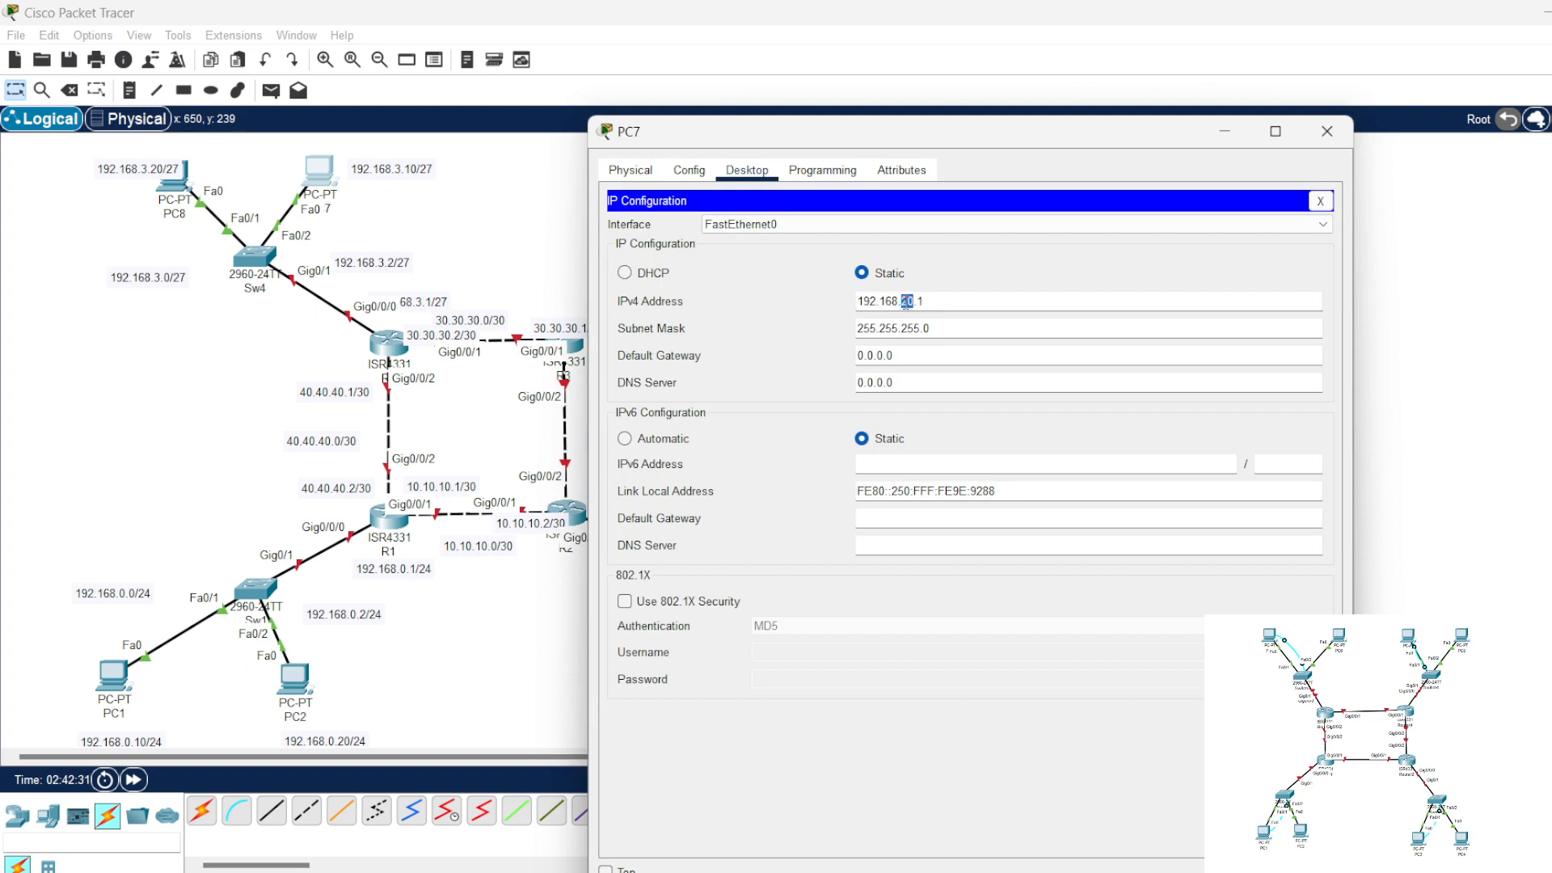
{"action": "type", "text": "3.10"}
{"action": "left_click_drag", "start_coordinate": [917, 303], "coordinate": [792, 309]}
{"action": "key", "text": "ctrl+c"}
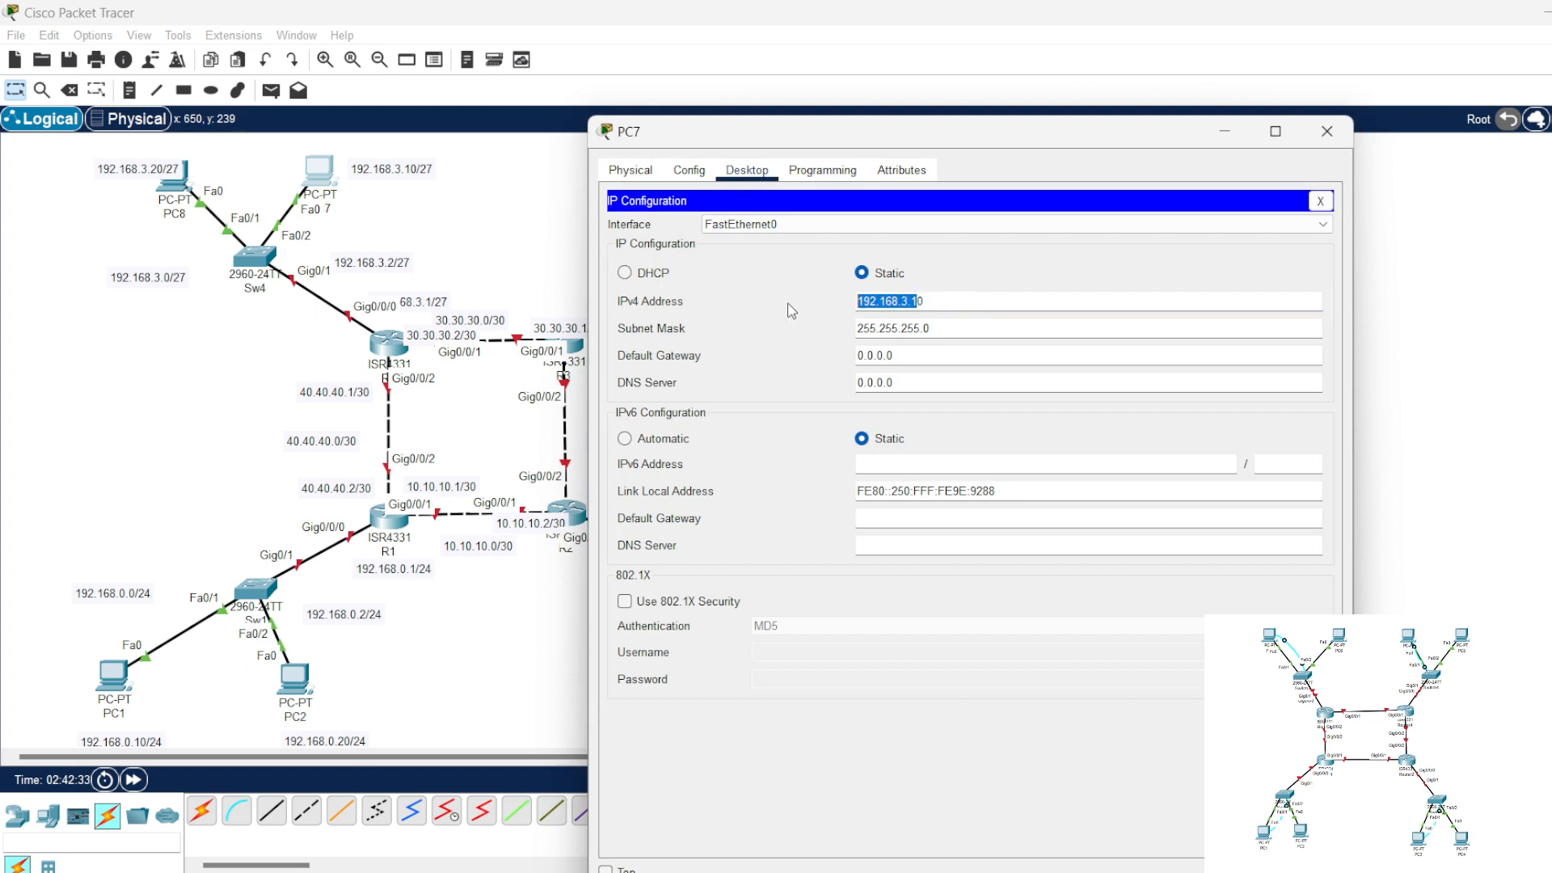
{"action": "triple_click", "coordinate": [913, 354]}
{"action": "key", "text": "ctrl+v"}
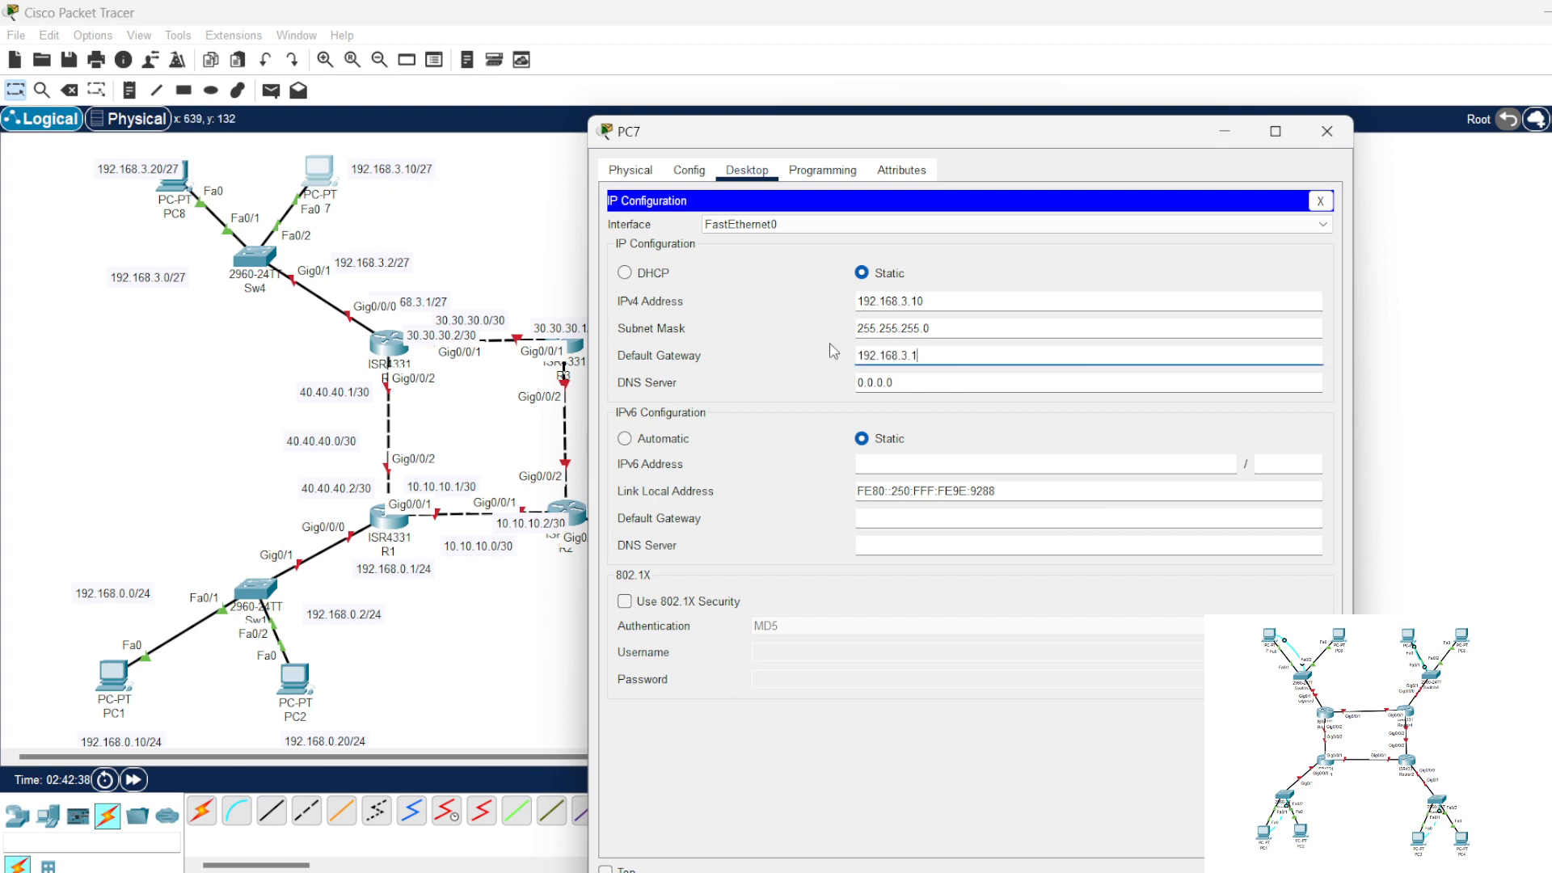
Step: Set PC7's subnet mask to 255.255.255.224 and close its configuration window
{"action": "left_click", "coordinate": [951, 330]}
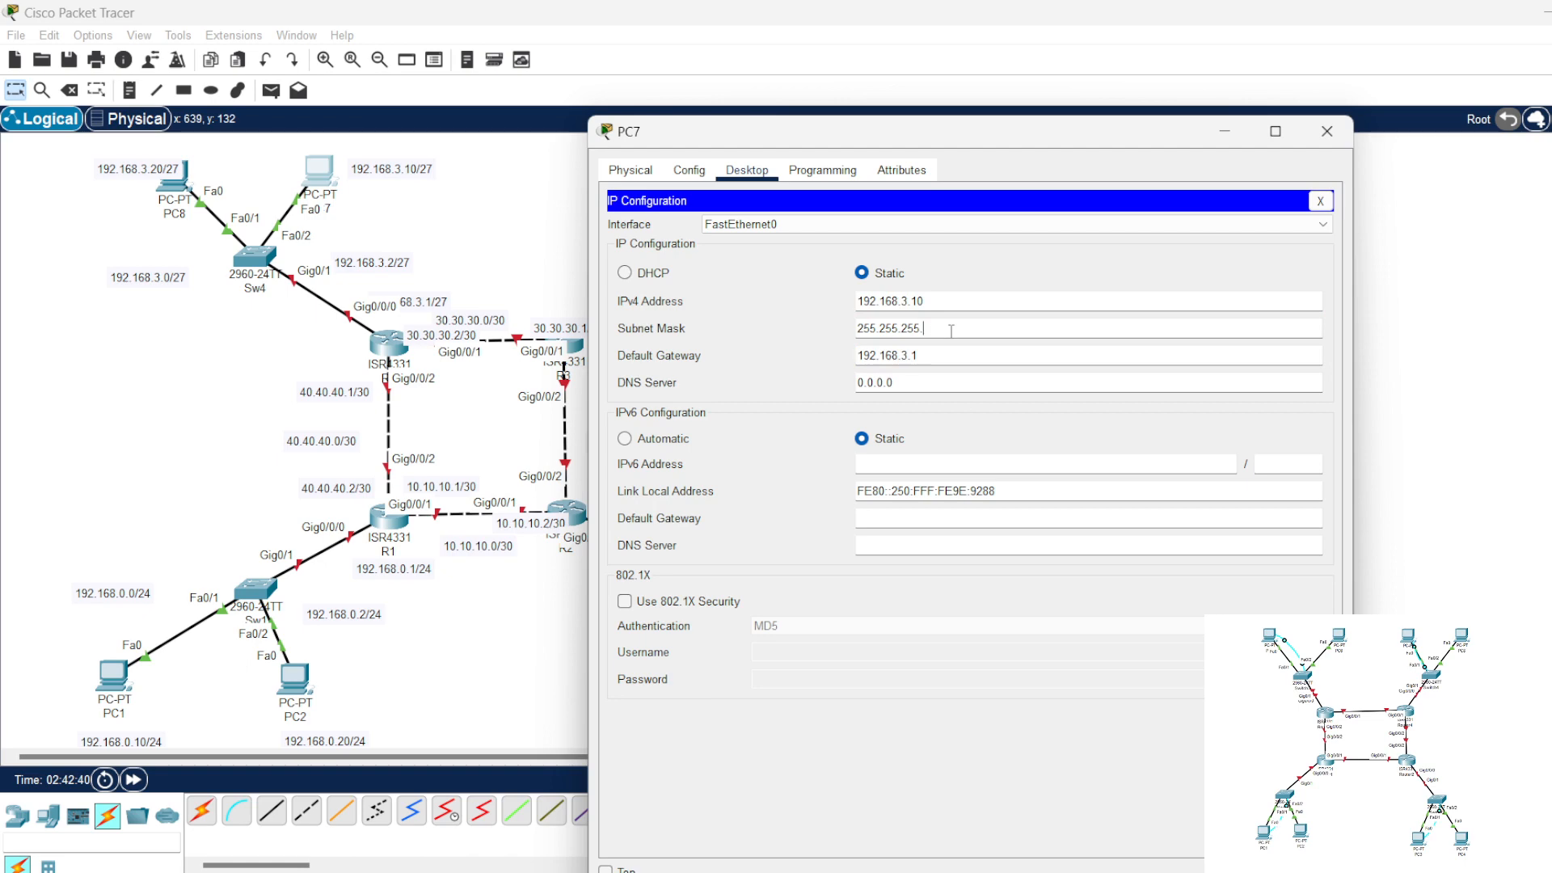
{"action": "type", "text": "224"}
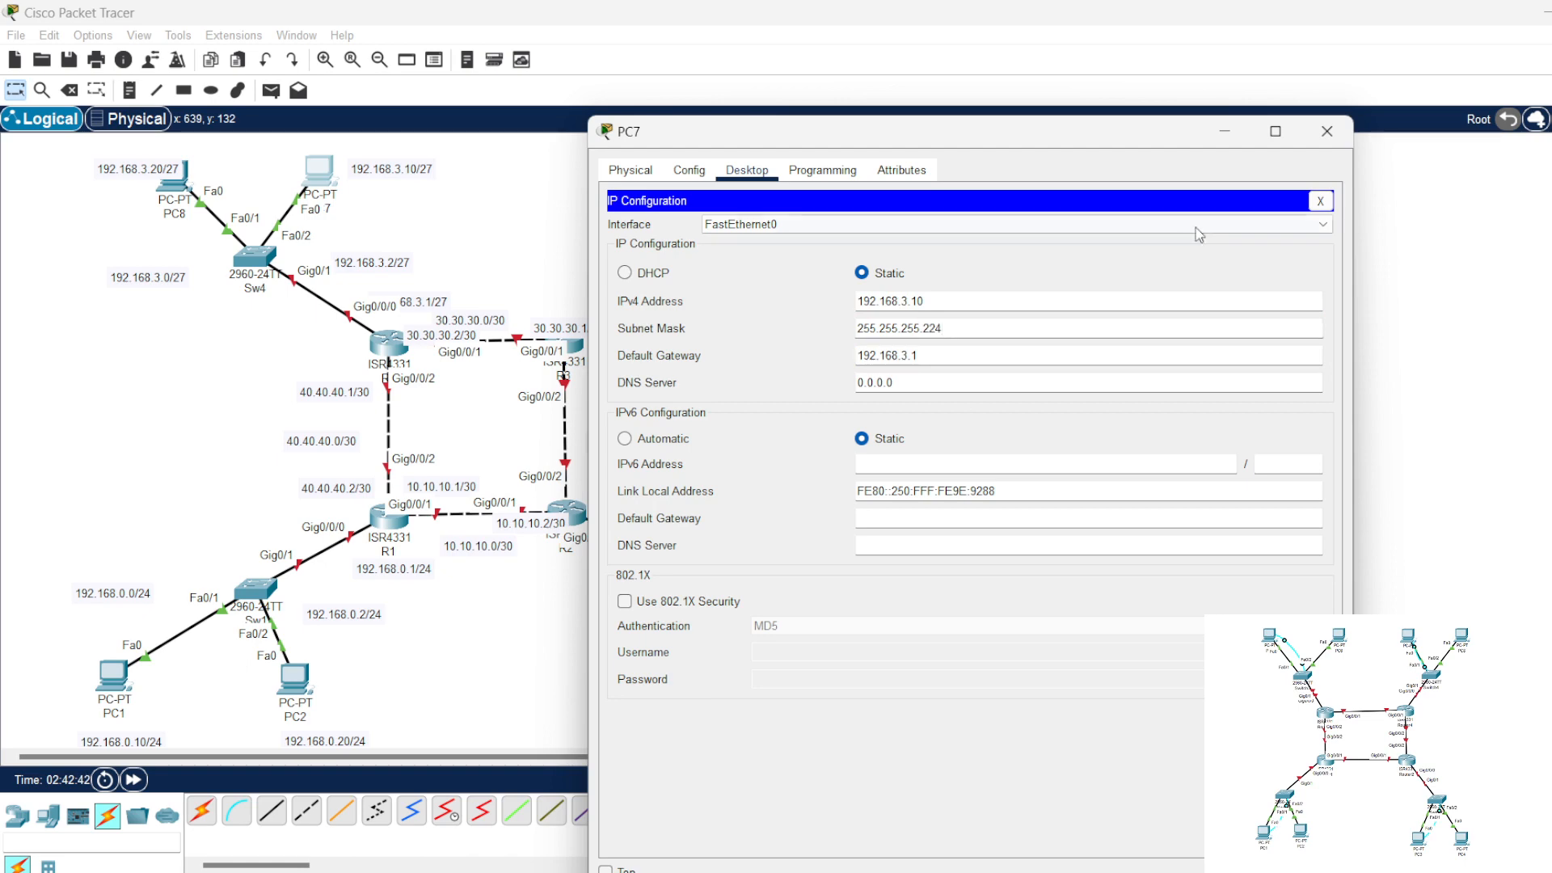
{"action": "left_click", "coordinate": [1319, 201]}
{"action": "left_click", "coordinate": [1326, 131]}
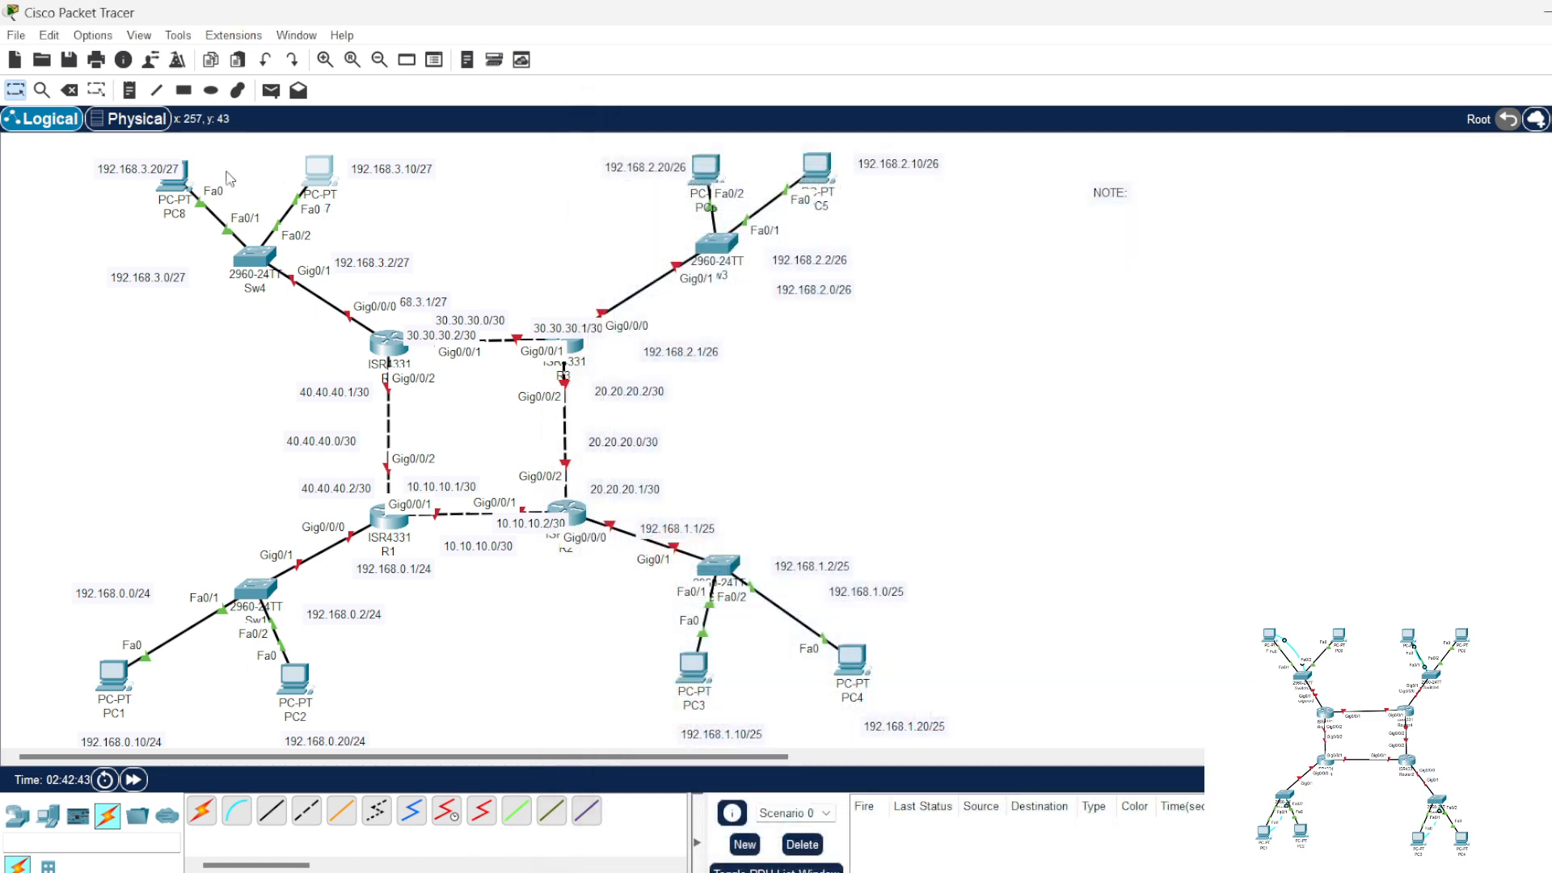
Step: Assign PC8 the static IPv4 address 192.168.3.20 in its IP configuration
{"action": "left_click", "coordinate": [174, 176]}
{"action": "left_click", "coordinate": [747, 170]}
{"action": "left_click", "coordinate": [702, 242]}
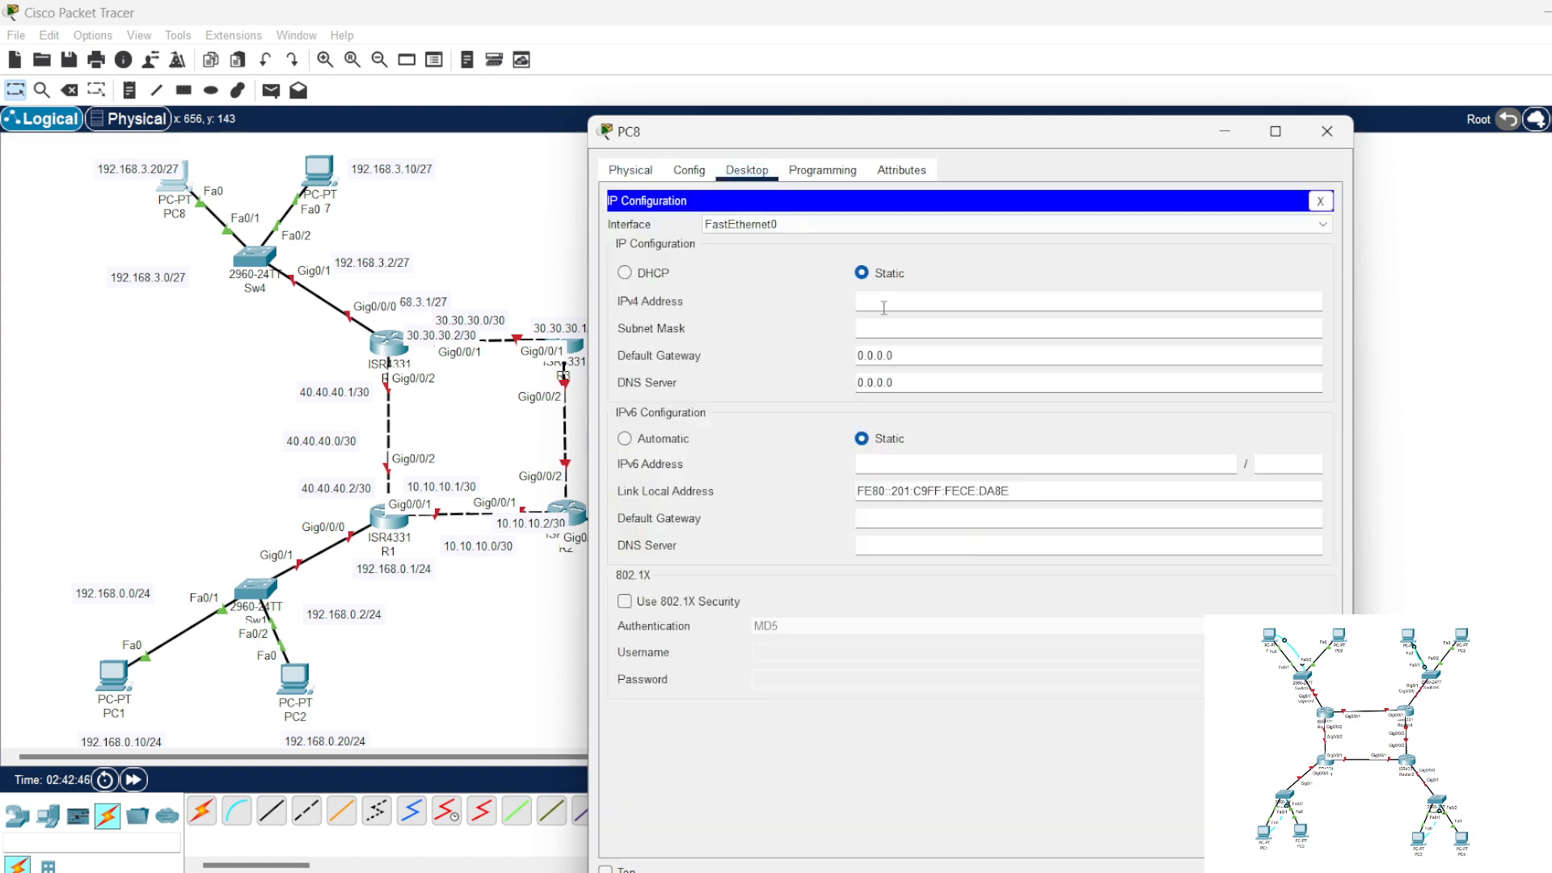
{"action": "left_click", "coordinate": [934, 302]}
{"action": "type", "text": "192.168.3.1"}
{"action": "key", "text": "BackSpace"}
Step: Set PC8's subnet mask to 255.255.255.224 and default gateway to 192.168.3.1, and close its configuration window
{"action": "left_click", "coordinate": [944, 329]}
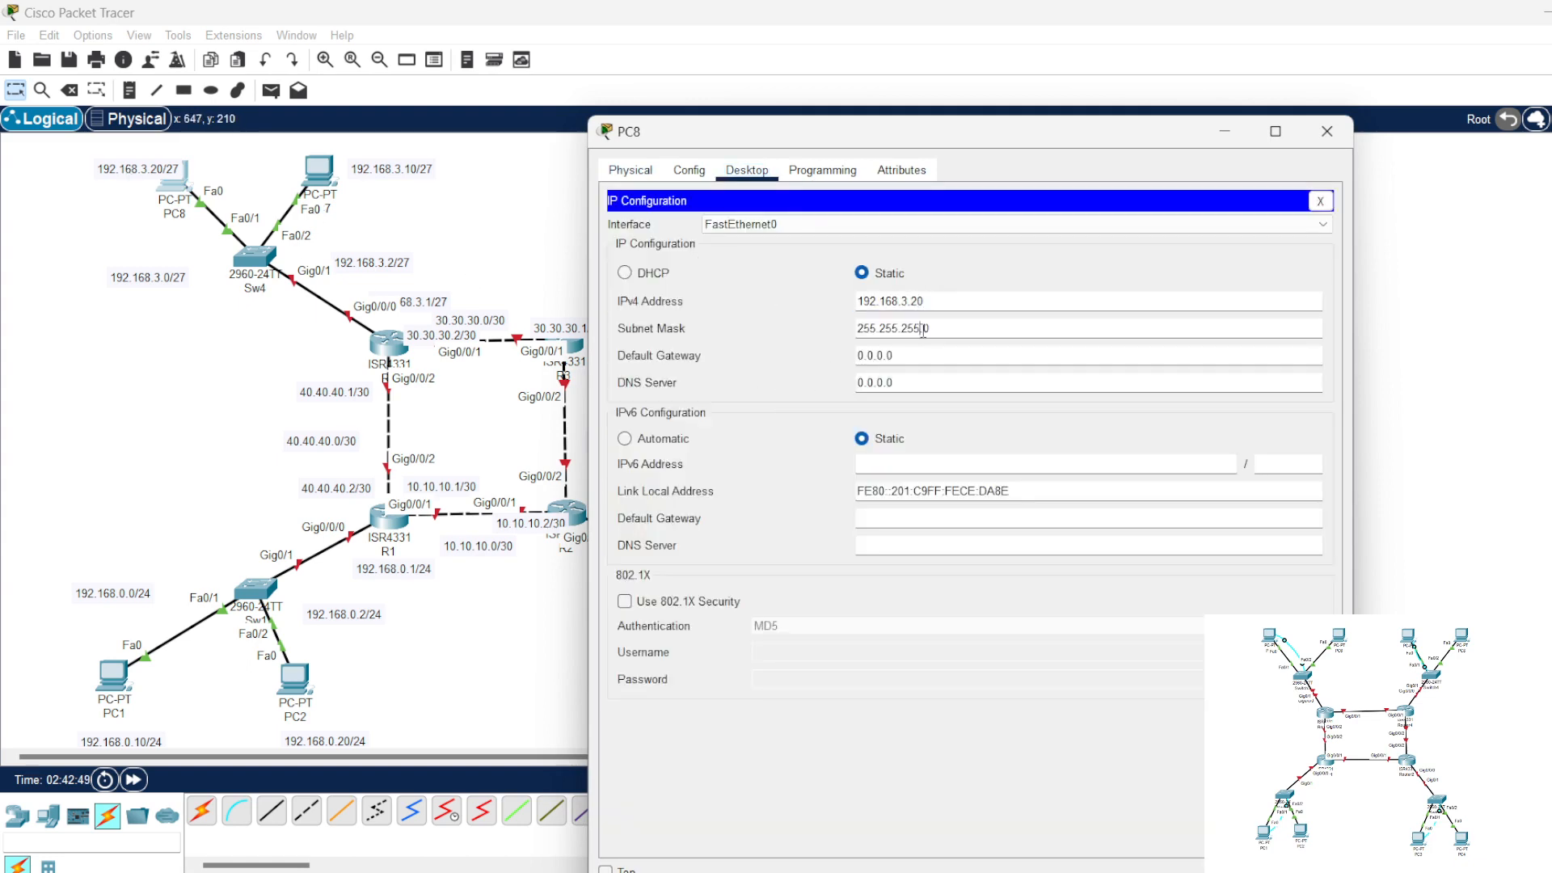
{"action": "type", "text": "224"}
{"action": "double_click", "coordinate": [940, 356]}
{"action": "type", "text": "192.168.3.1"}
{"action": "left_click", "coordinate": [1320, 201]}
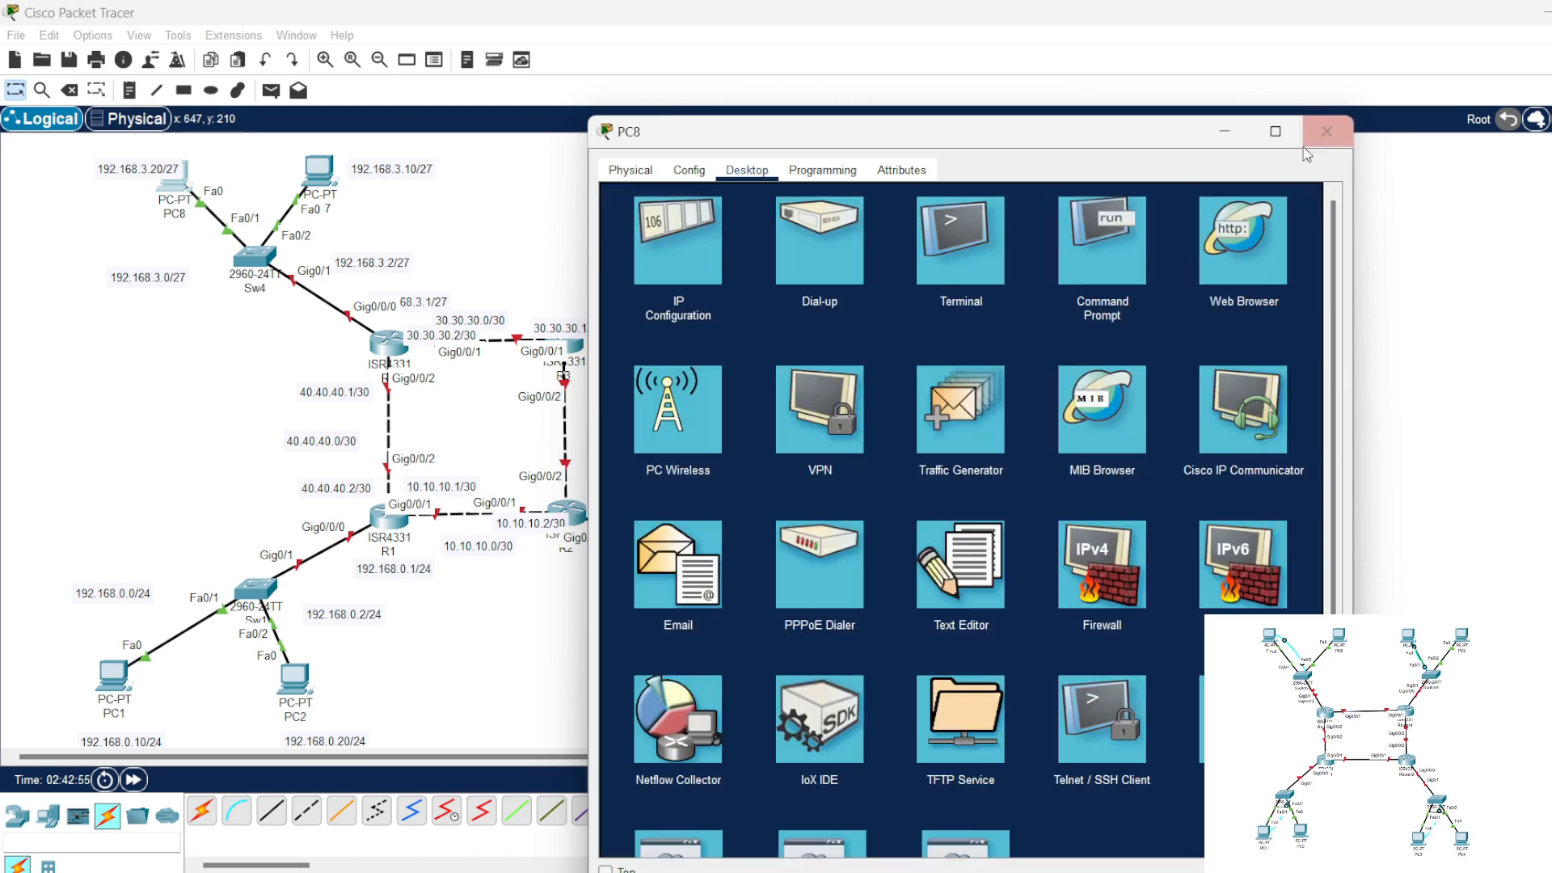
{"action": "left_click", "coordinate": [1327, 131]}
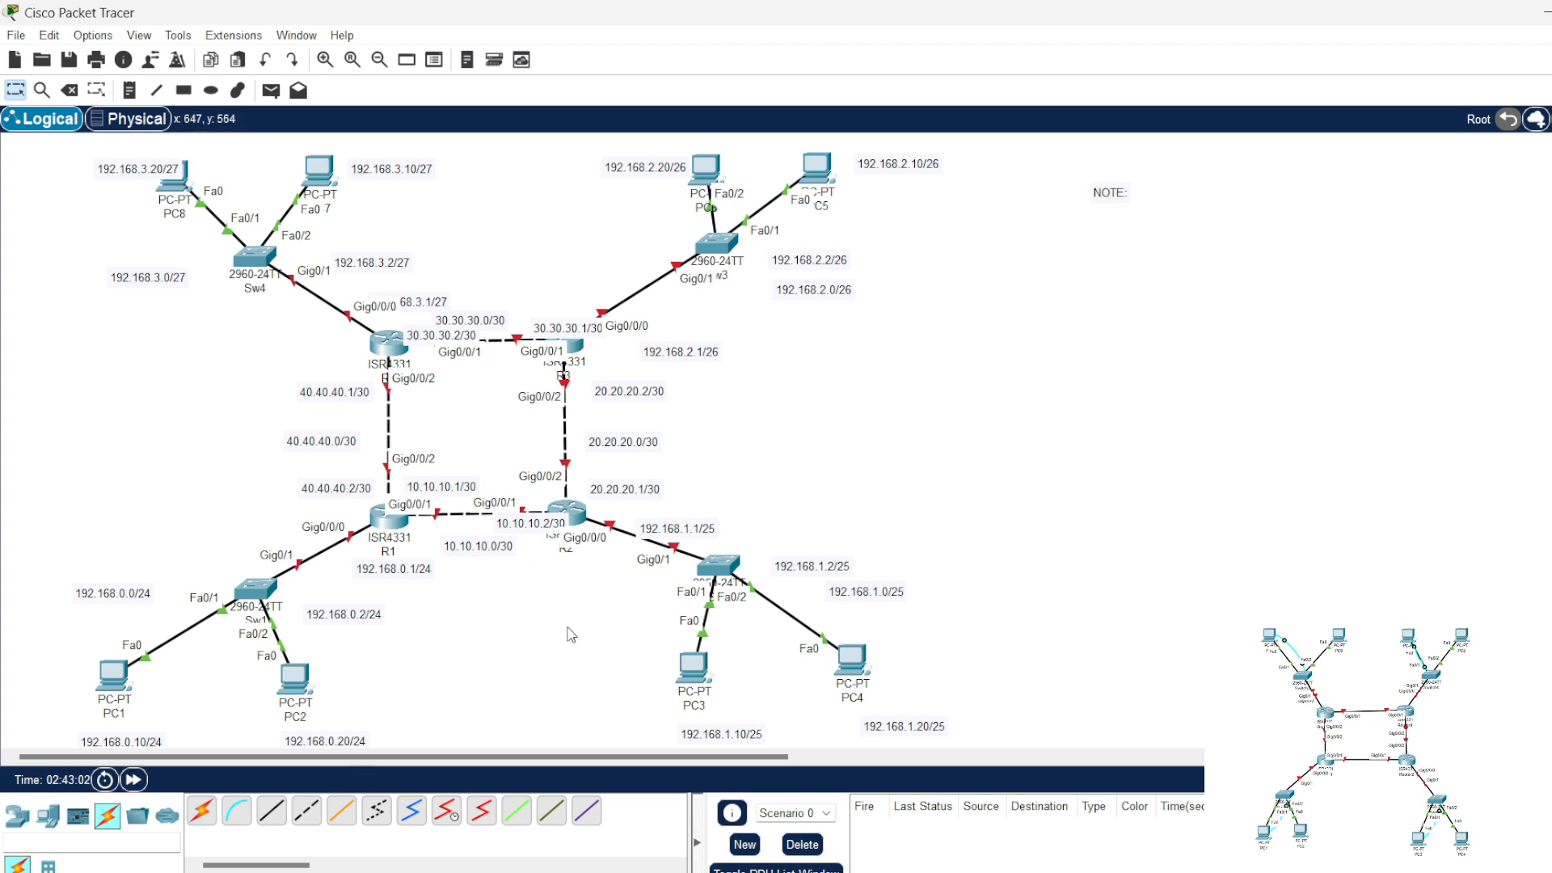
Step: Open the command line of switch Sw1 and enter global configuration mode
{"action": "left_click", "coordinate": [255, 600]}
{"action": "left_click_drag", "start_coordinate": [793, 145], "coordinate": [323, 150]}
{"action": "left_click", "coordinate": [267, 173]}
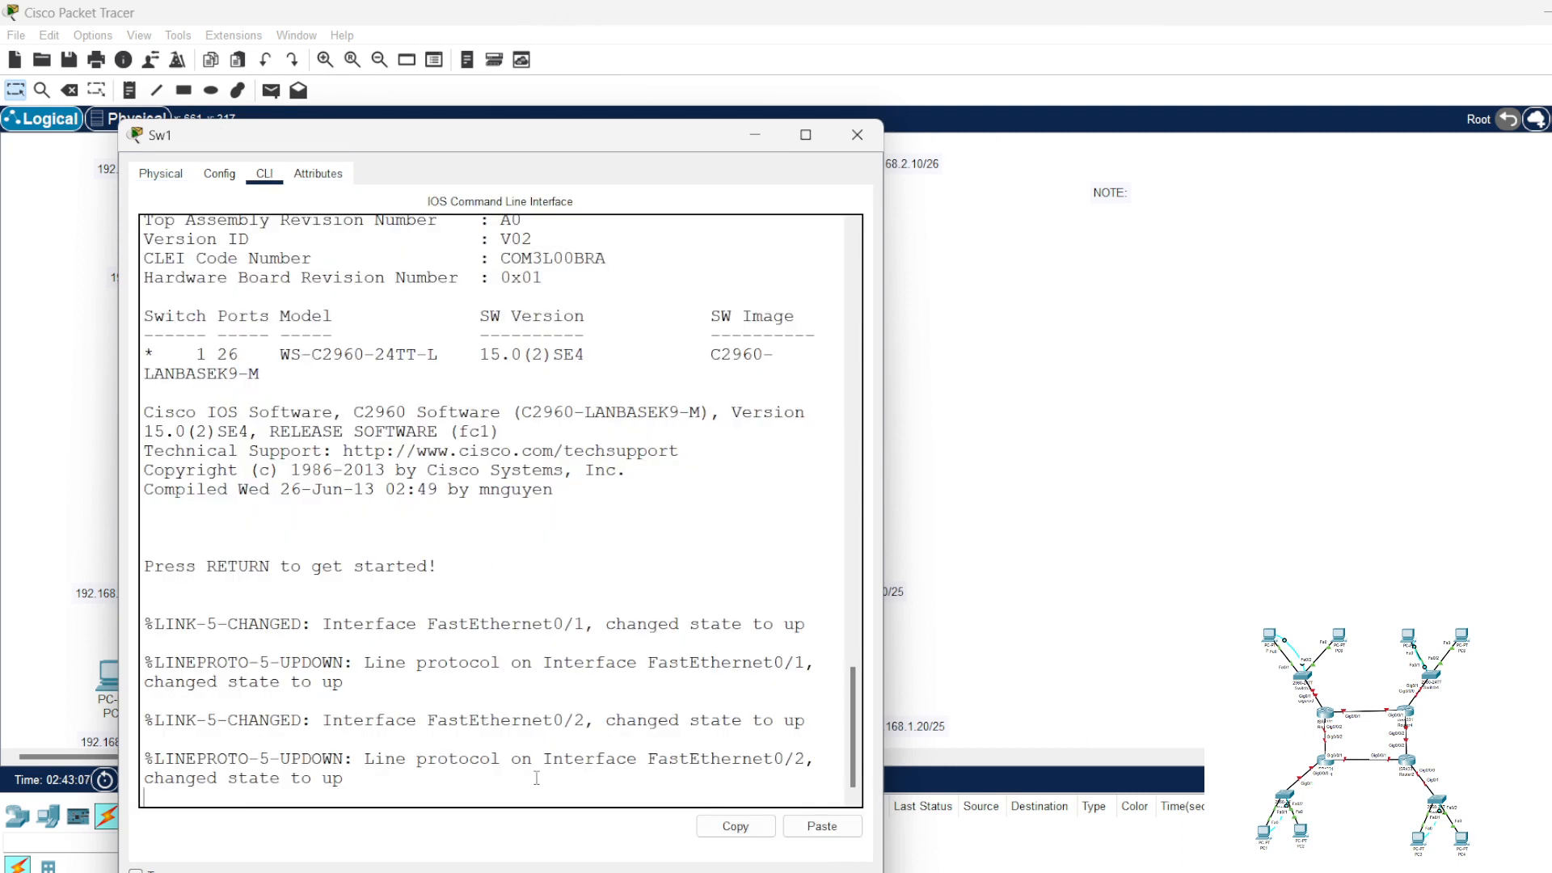
{"action": "key", "text": "Return"}
{"action": "key", "text": "Return"}
{"action": "key", "text": "Return"}
{"action": "key", "text": "Return"}
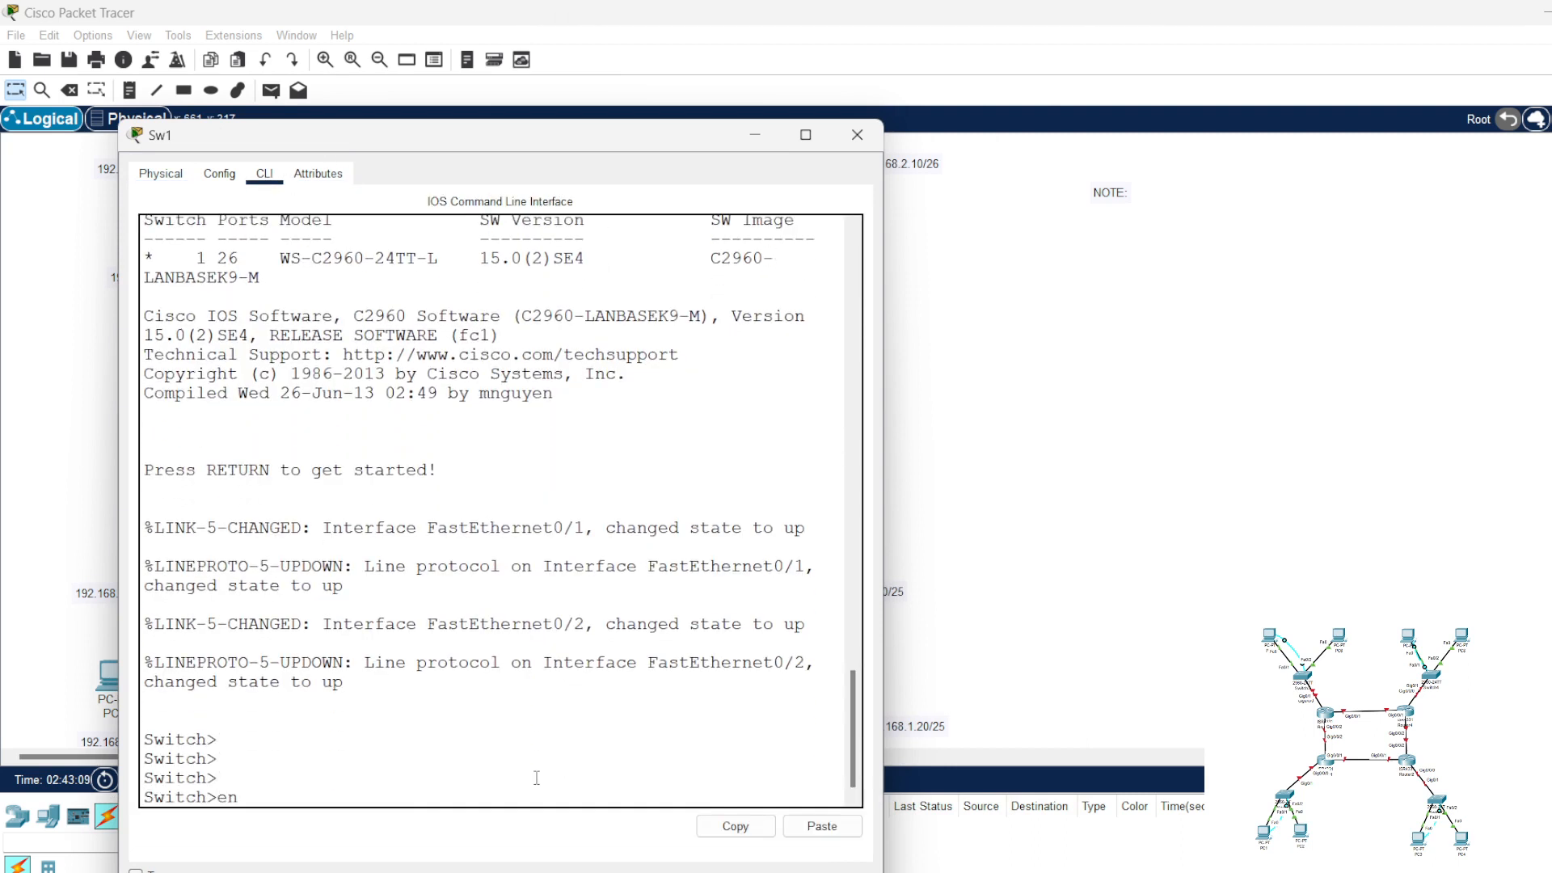
{"action": "type", "text": "en"}
{"action": "key", "text": "Return"}
{"action": "type", "text": "conf t"}
{"action": "key", "text": "Return"}
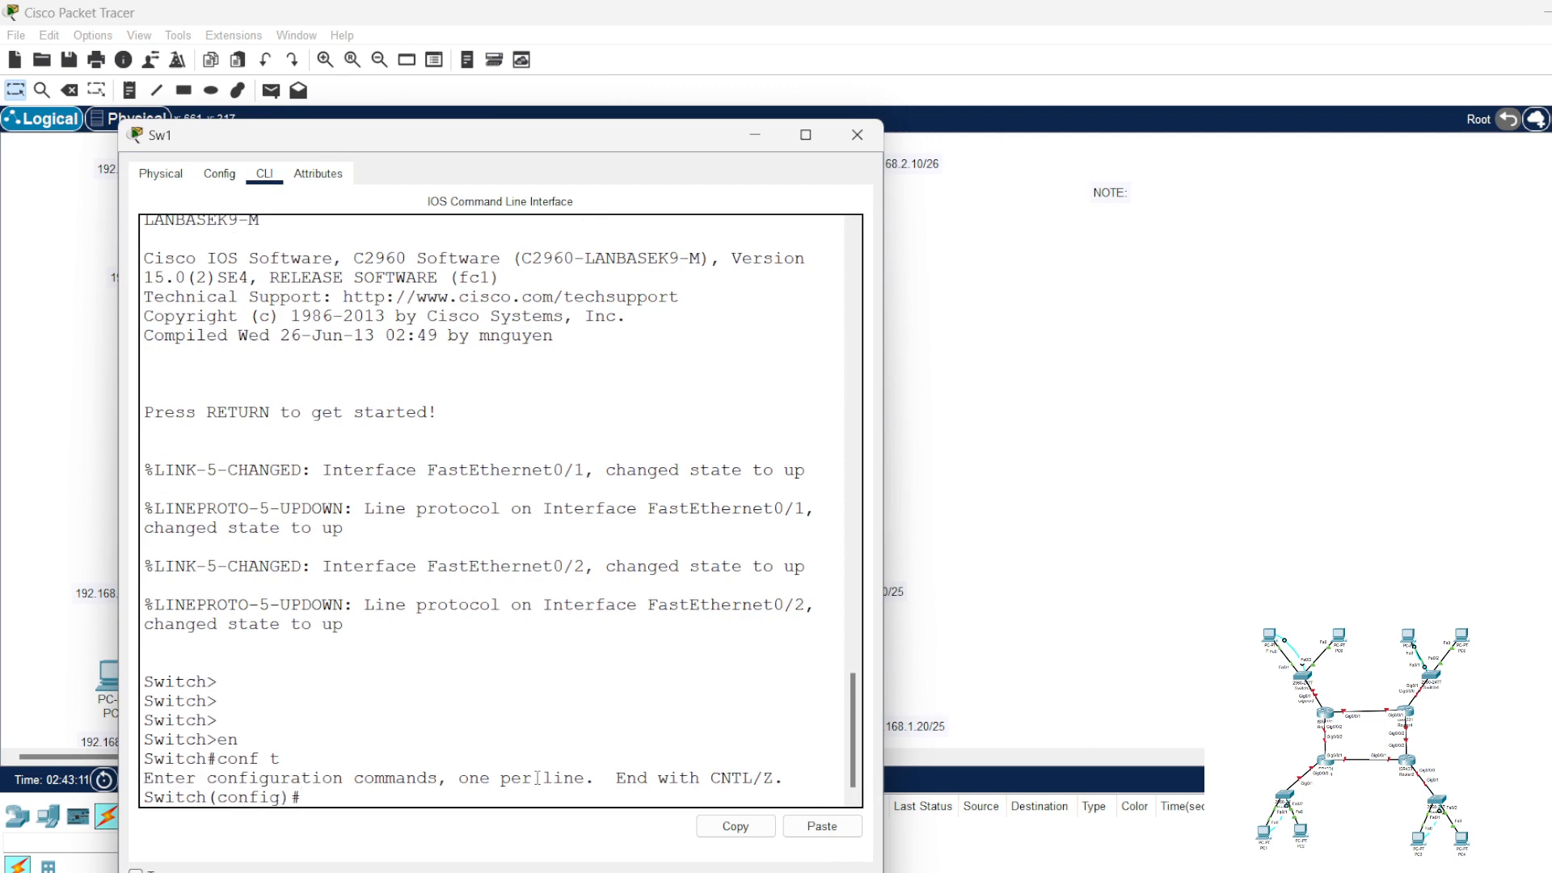
{"action": "key", "text": "Return"}
{"action": "key", "text": "Return"}
{"action": "key", "text": "Return"}
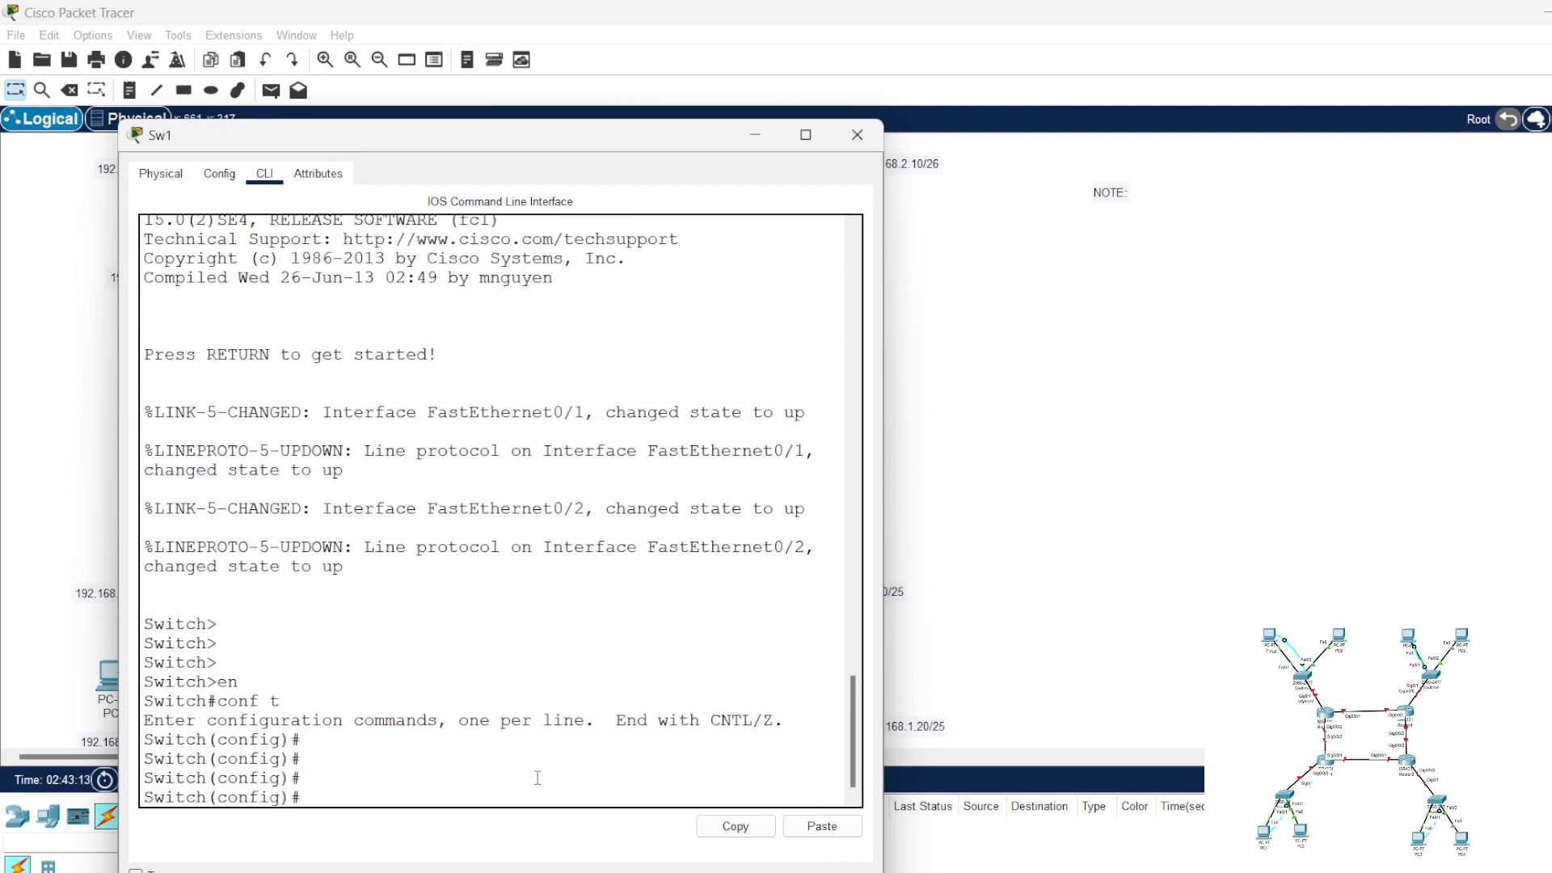
Step: Write the command "hostname Sw1" in the switch's command line and copy its text
{"action": "type", "text": "hos"}
{"action": "key", "text": "Tab"}
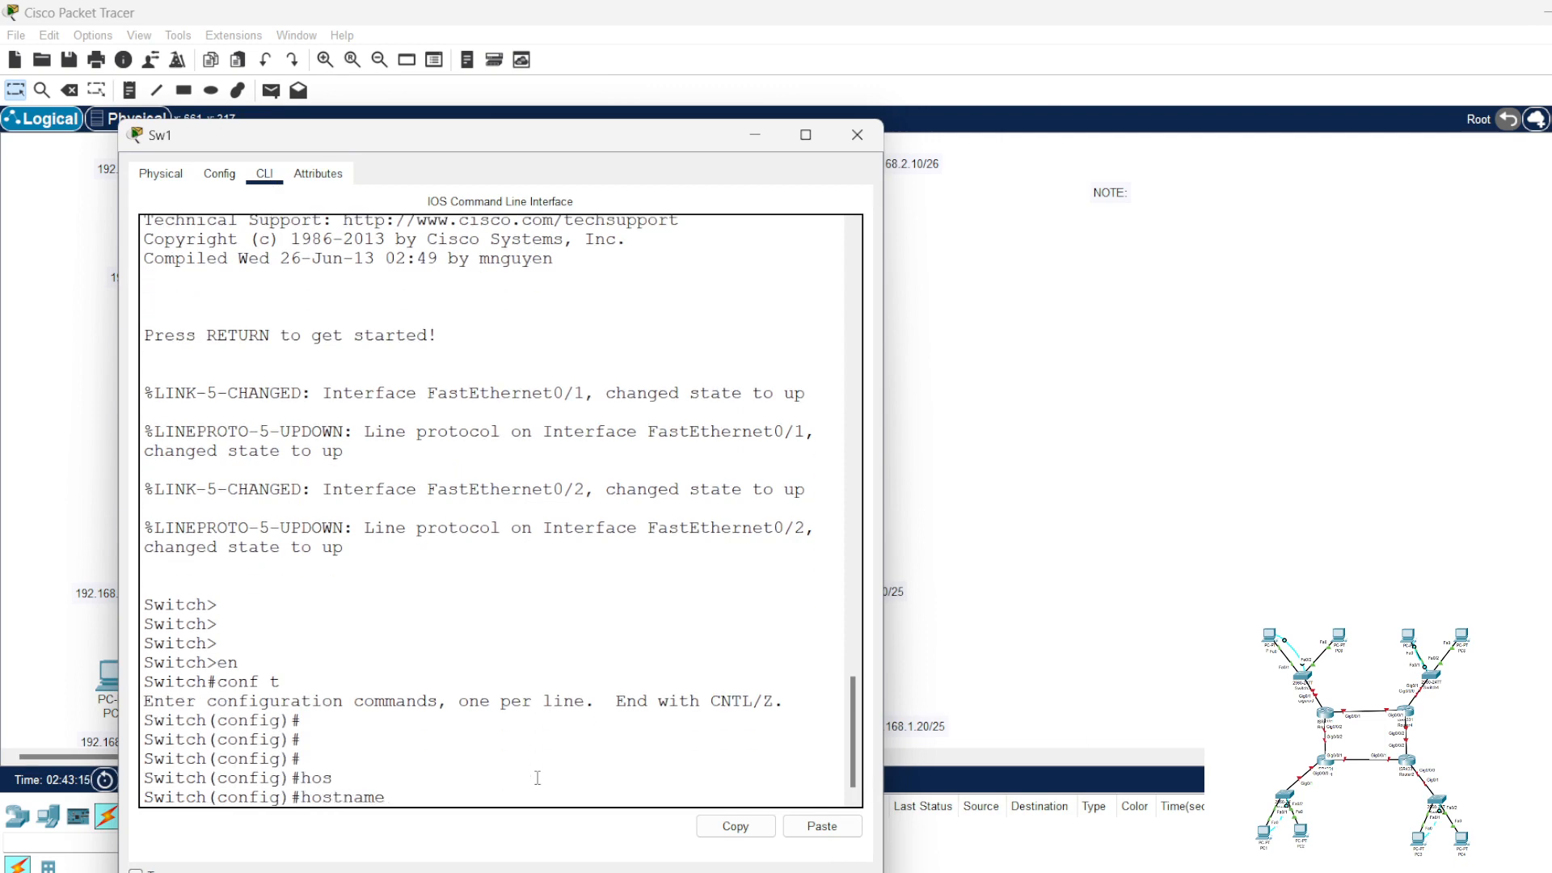
{"action": "type", "text": "Sw1"}
{"action": "left_click_drag", "start_coordinate": [473, 797], "coordinate": [303, 796]}
{"action": "key", "text": "ctrl+c"}
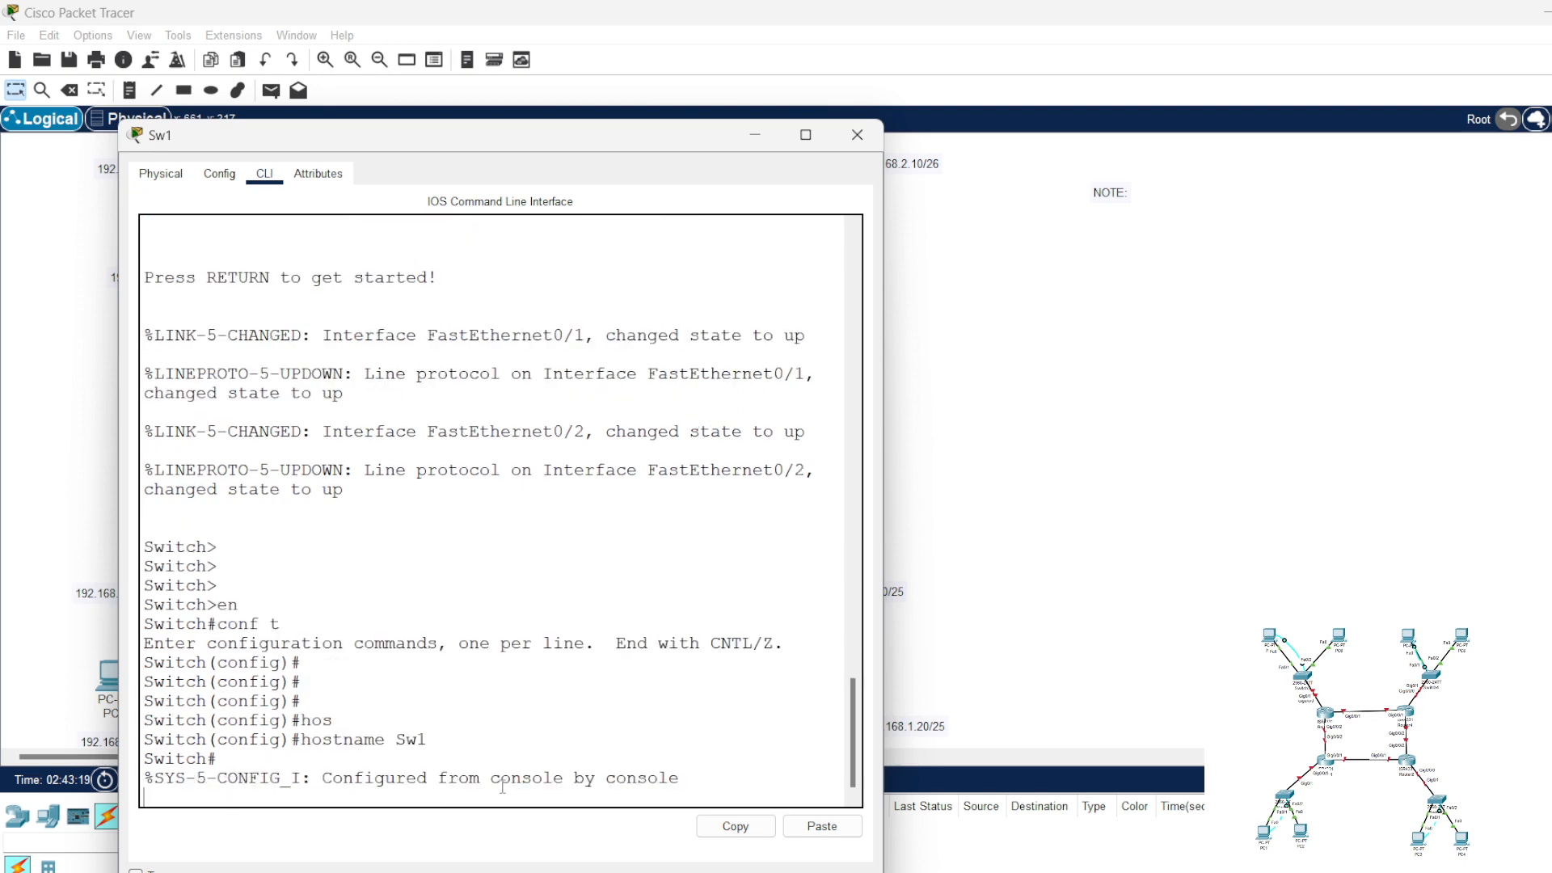
{"action": "left_click_drag", "start_coordinate": [444, 740], "coordinate": [302, 739]}
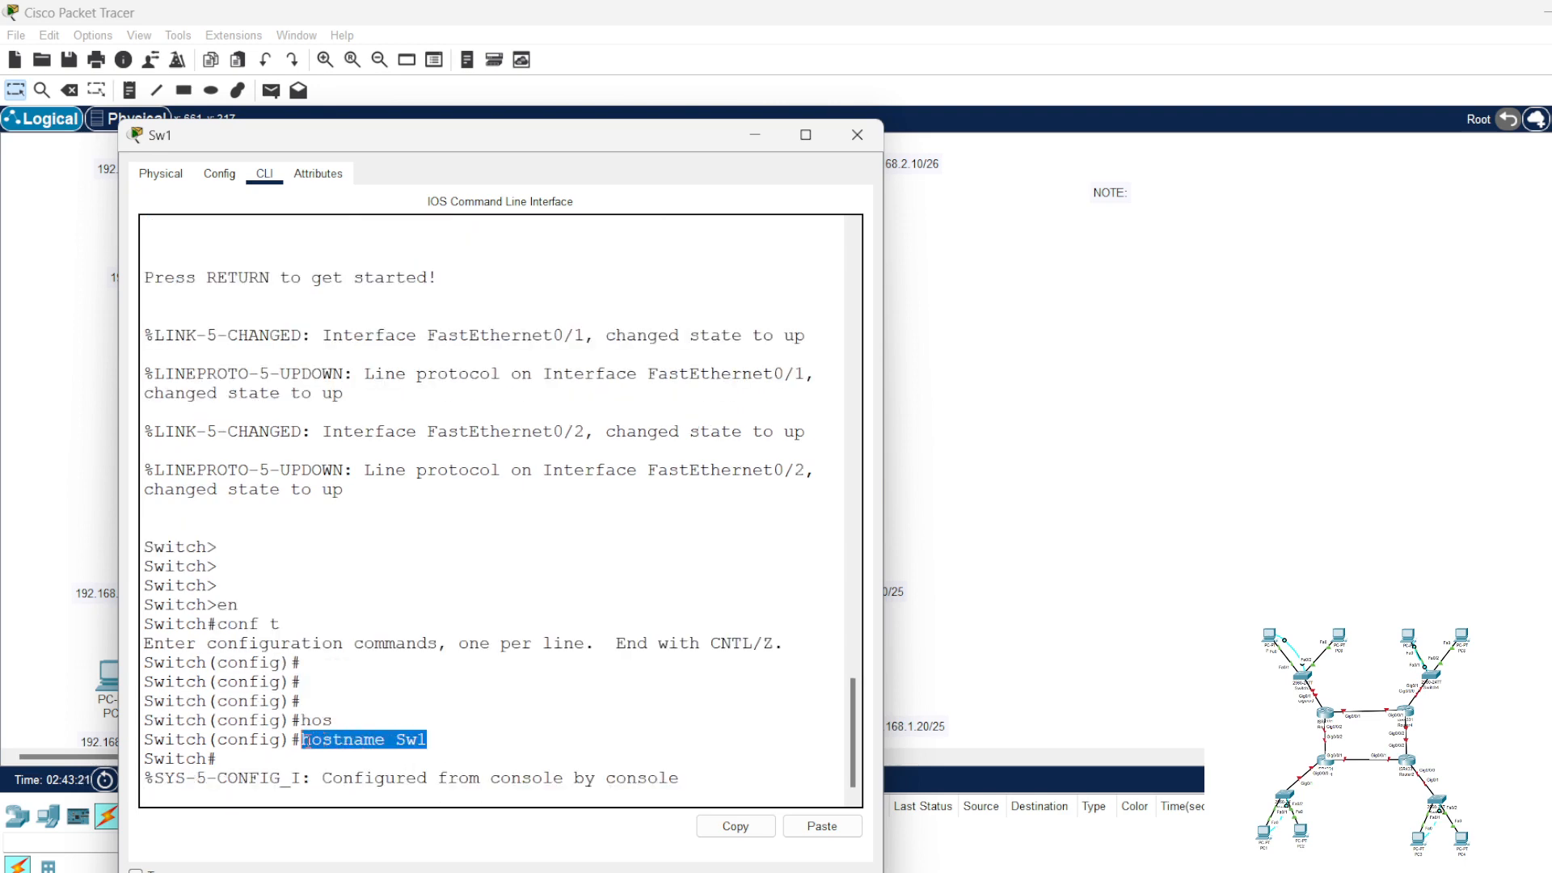
{"action": "right_click", "coordinate": [304, 739]}
{"action": "left_click", "coordinate": [348, 750]}
{"action": "left_click", "coordinate": [401, 770]}
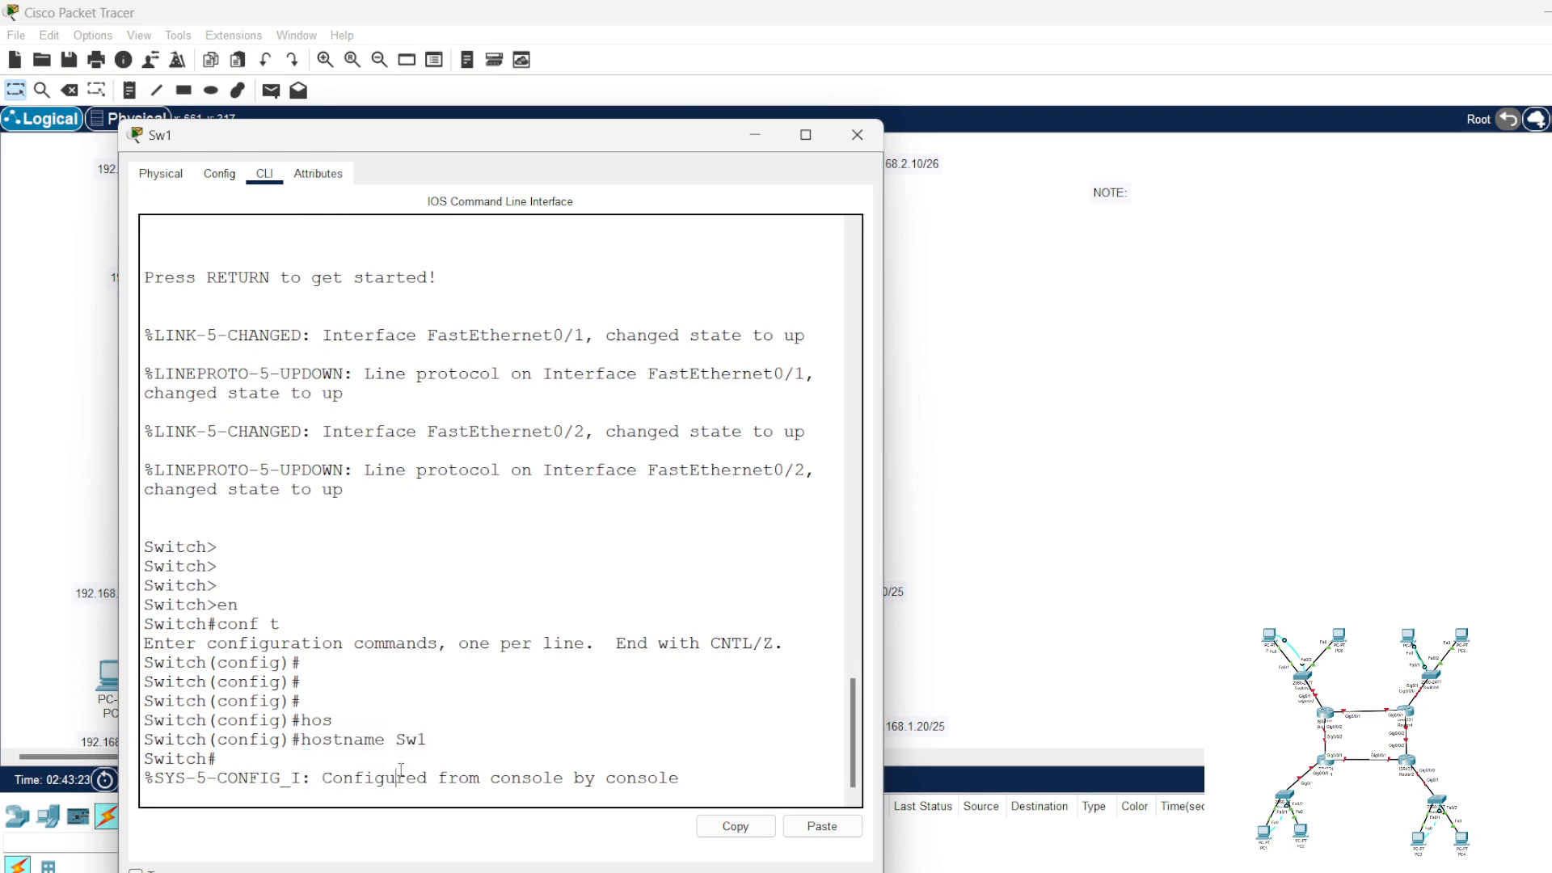
Step: Re-enter global configuration mode on the switch and set its hostname to Sw1
{"action": "key", "text": "Return"}
{"action": "type", "text": "ch#c"}
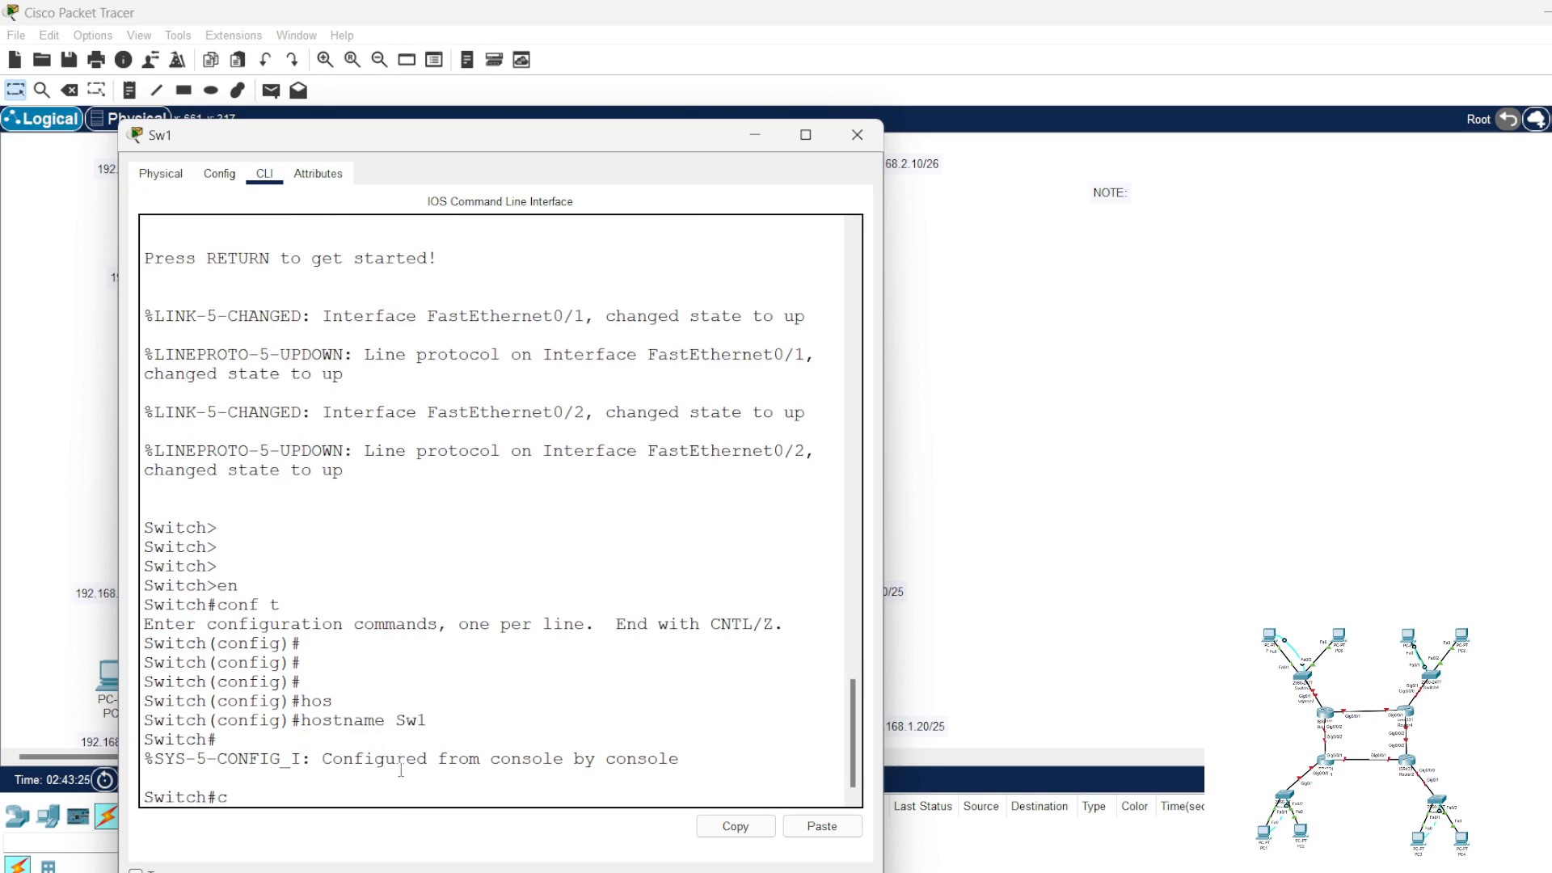
{"action": "type", "text": "onf t"}
{"action": "key", "text": "Return"}
{"action": "key", "text": "Return"}
{"action": "key", "text": "Return"}
{"action": "key", "text": "Return"}
{"action": "key", "text": "Return"}
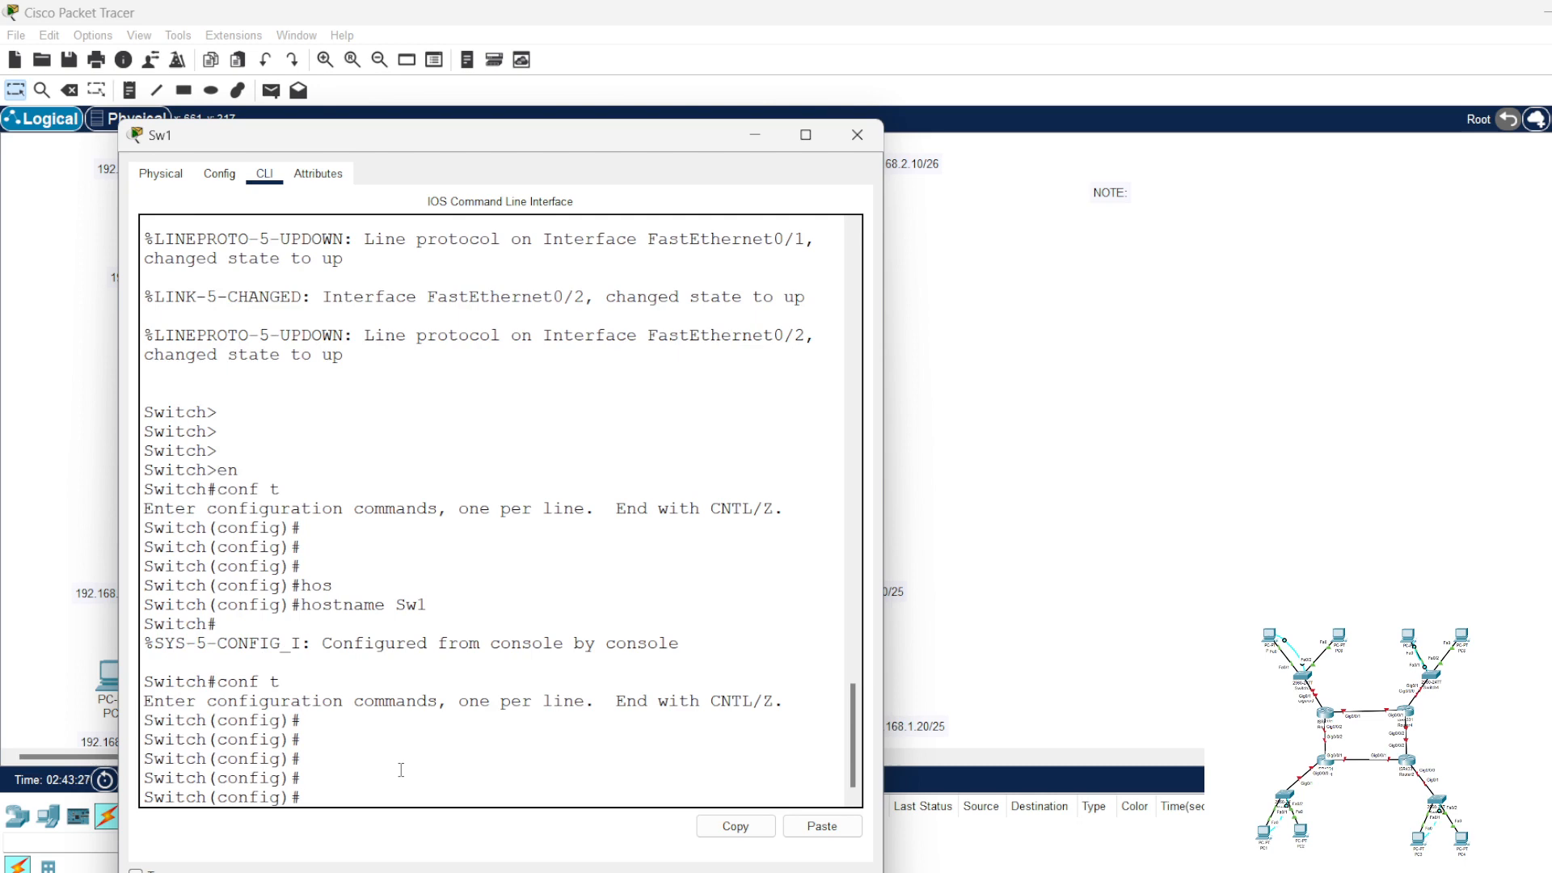
{"action": "type", "text": "hos"}
{"action": "key", "text": "Tab"}
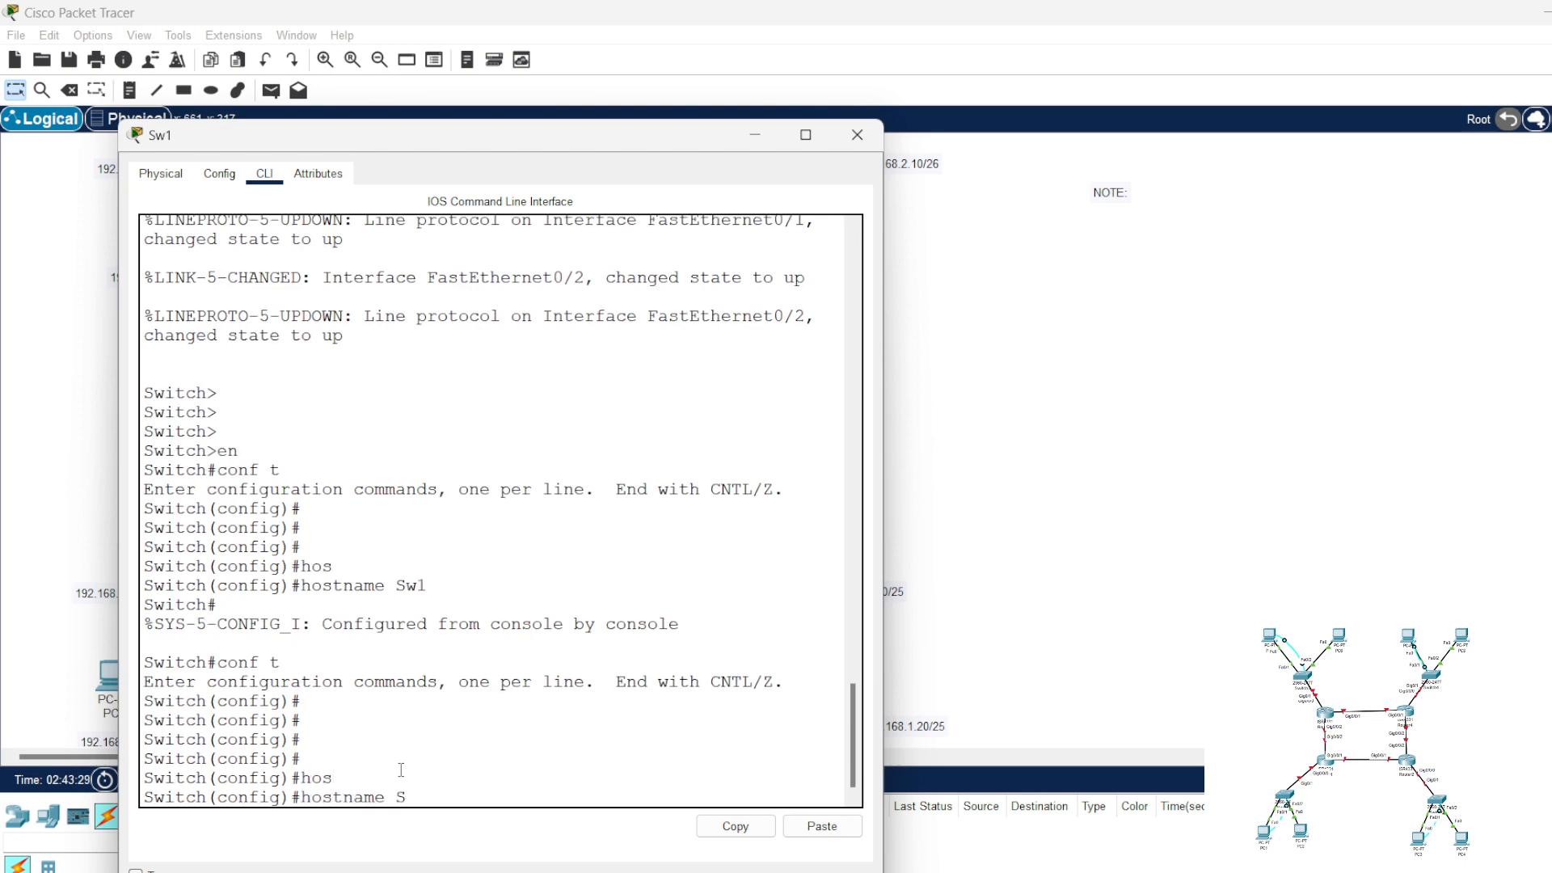
{"action": "type", "text": "Sw1"}
{"action": "key", "text": "Return"}
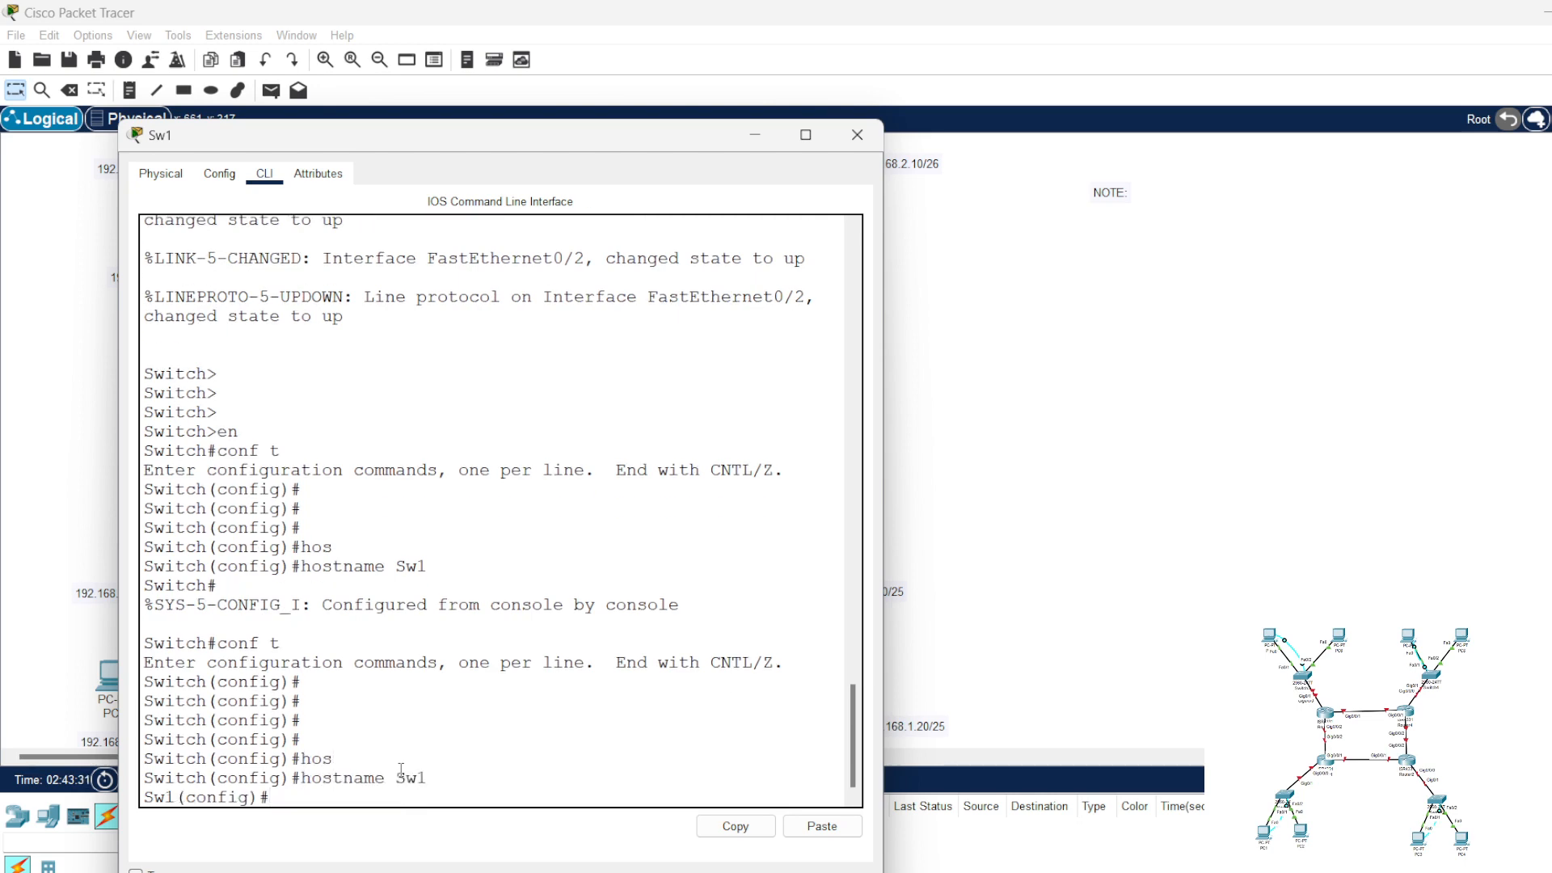
{"action": "key", "text": "Return"}
{"action": "key", "text": "Return"}
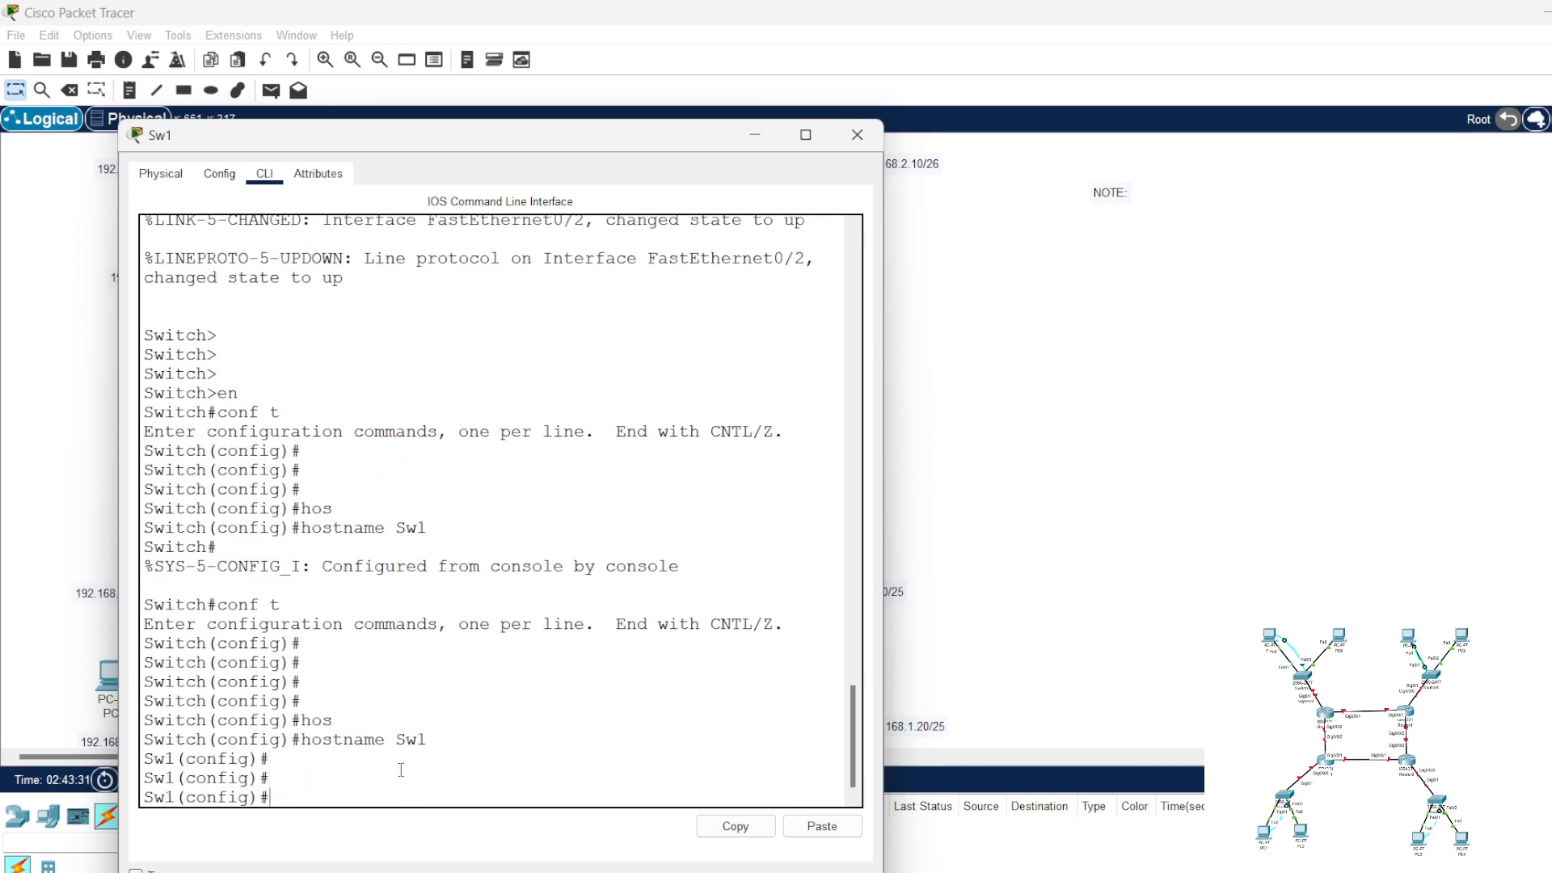
Step: Add the copied "hostname Sw1" command below the NOTE: heading in the workspace note
{"action": "left_click", "coordinate": [1124, 198]}
{"action": "key", "text": "Return"}
{"action": "key", "text": "Return"}
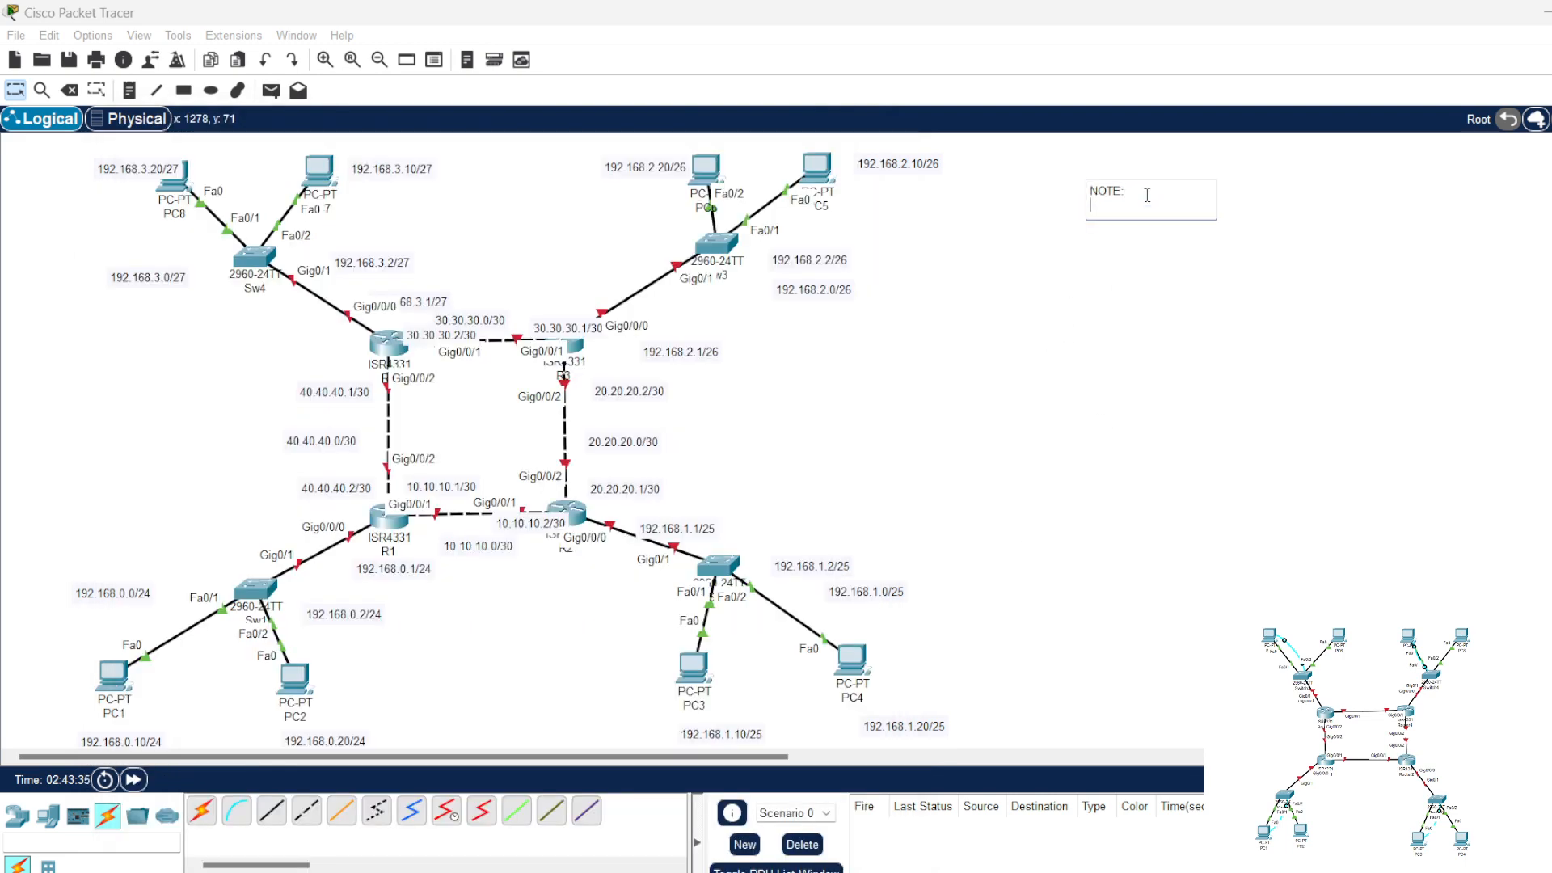
{"action": "key", "text": "ctrl+v"}
Step: Set Sw1's message-of-the-day banner with "banner motd *WARNING!*" and copy the command text
{"action": "left_click", "coordinate": [270, 618]}
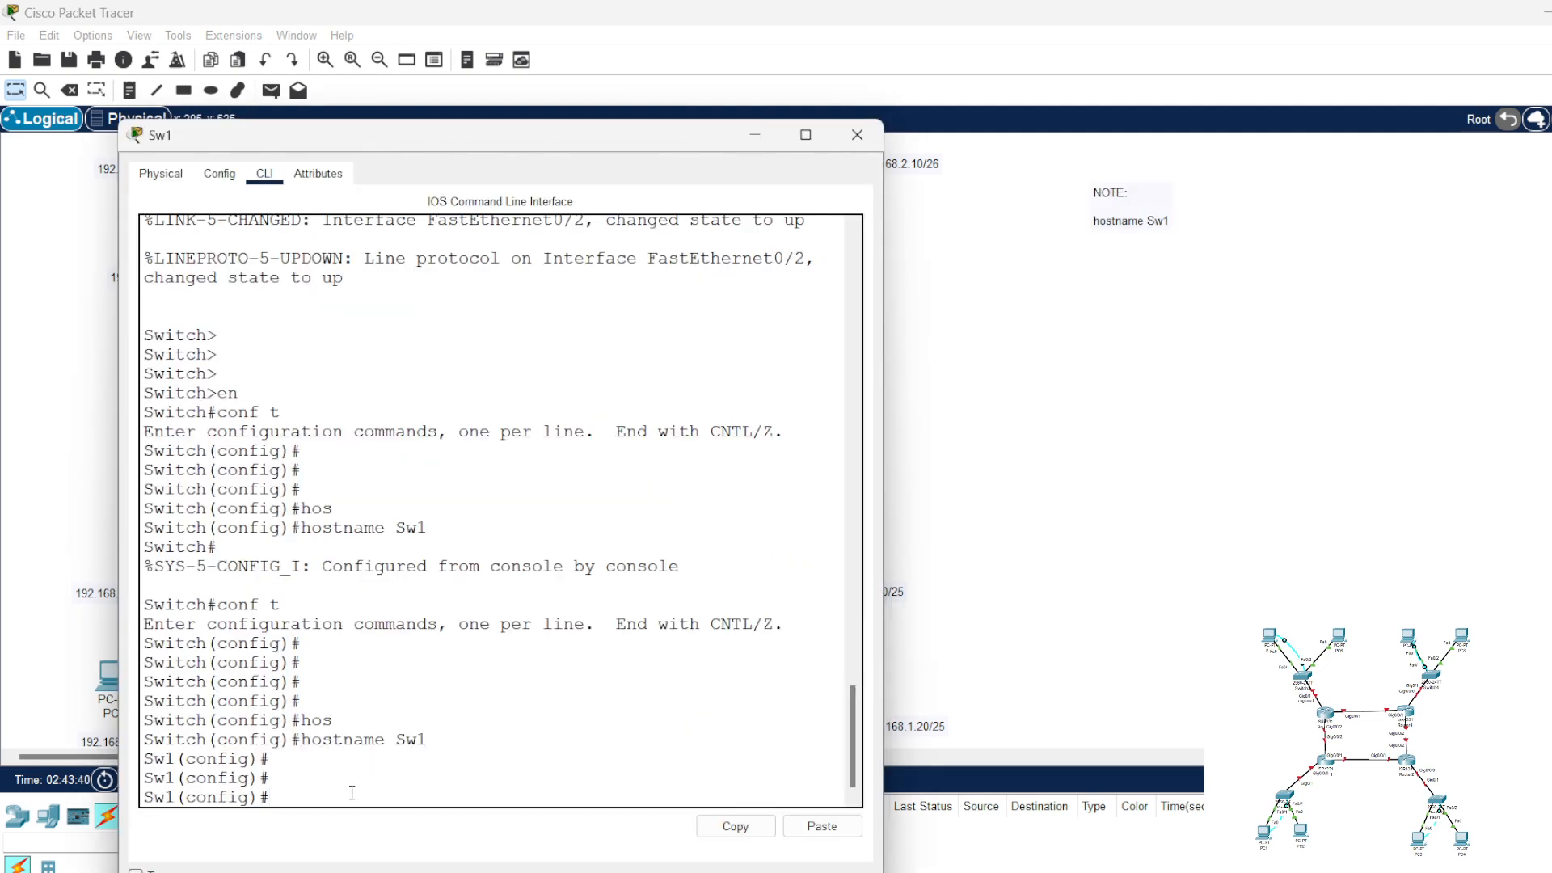
{"action": "type", "text": "banne"}
{"action": "key", "text": "Tab"}
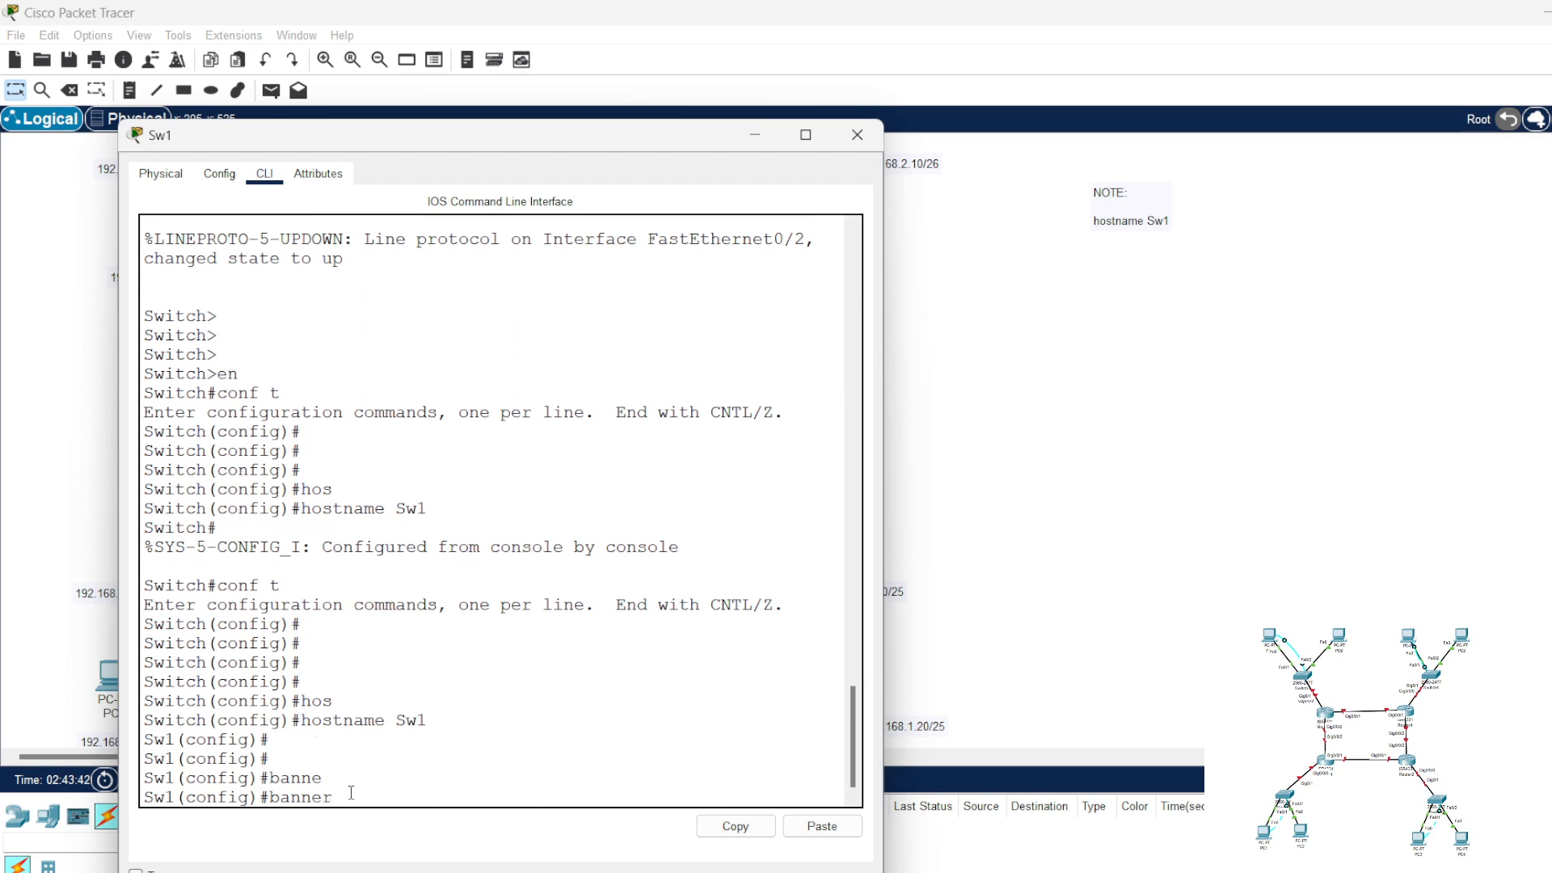
{"action": "type", "text": "motd *WARNIN"}
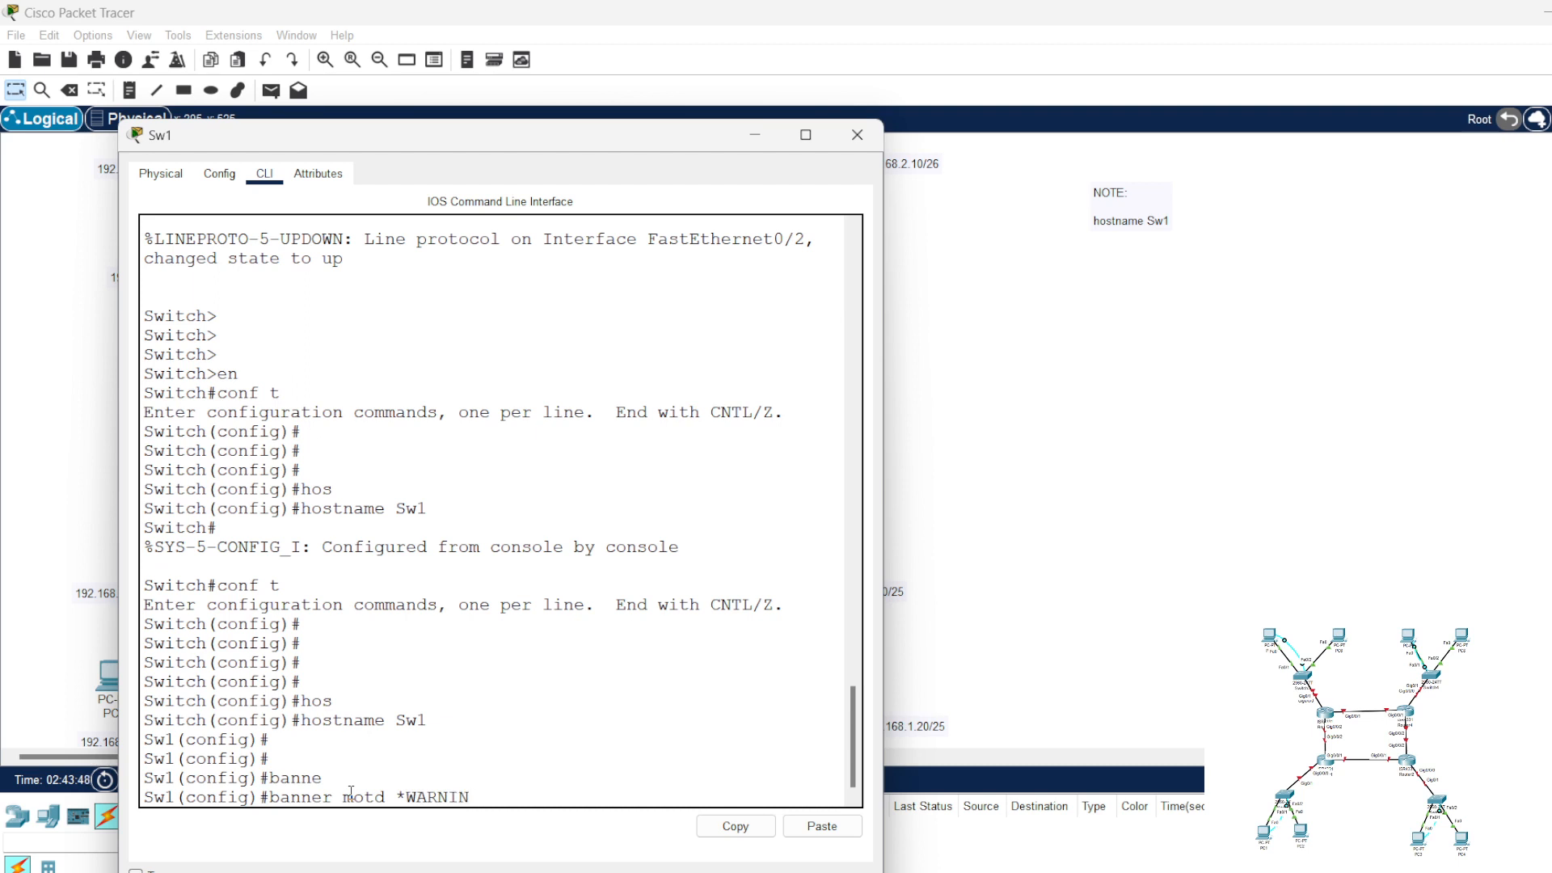
{"action": "type", "text": "G!*"}
{"action": "left_click_drag", "start_coordinate": [527, 799], "coordinate": [271, 797]}
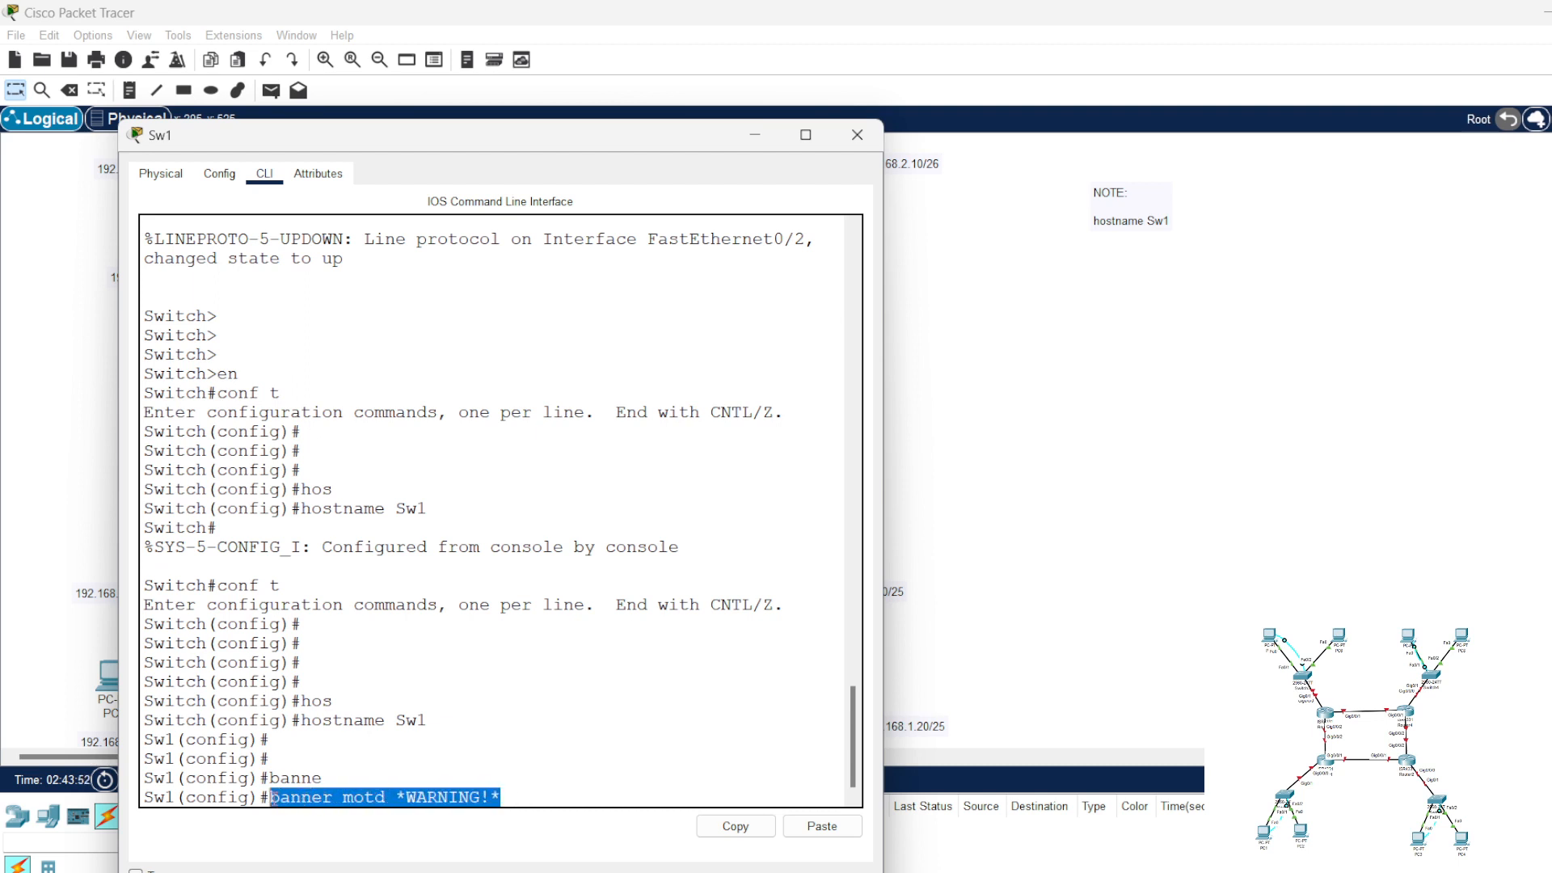
{"action": "right_click", "coordinate": [275, 800]}
{"action": "left_click", "coordinate": [316, 811]}
{"action": "key", "text": "Return"}
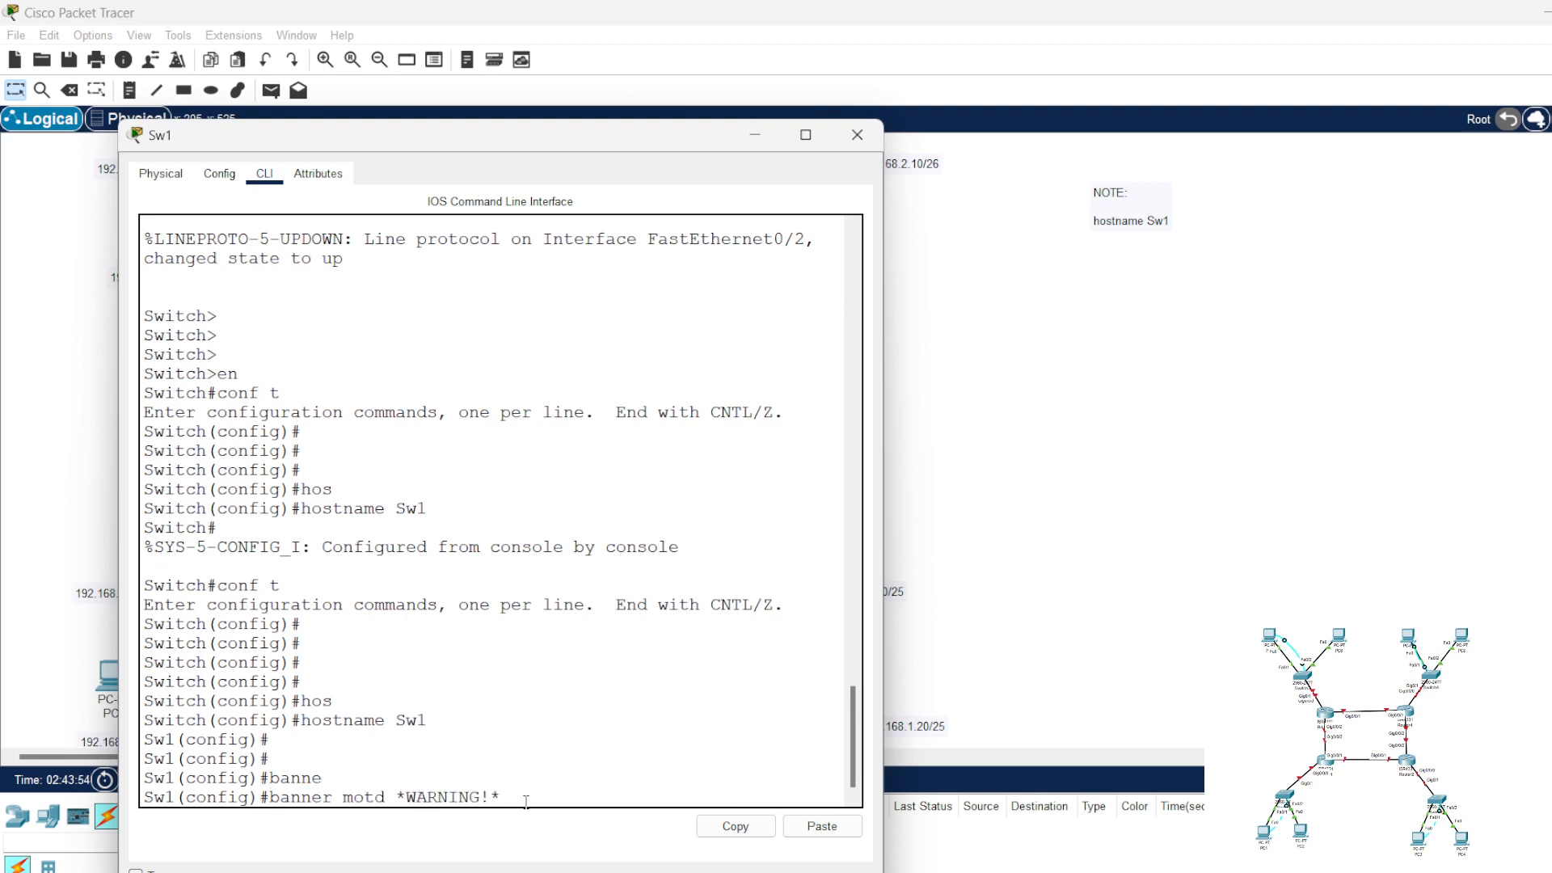
Step: Add the copied banner motd command on a new line of the workspace note
{"action": "left_click", "coordinate": [1184, 226]}
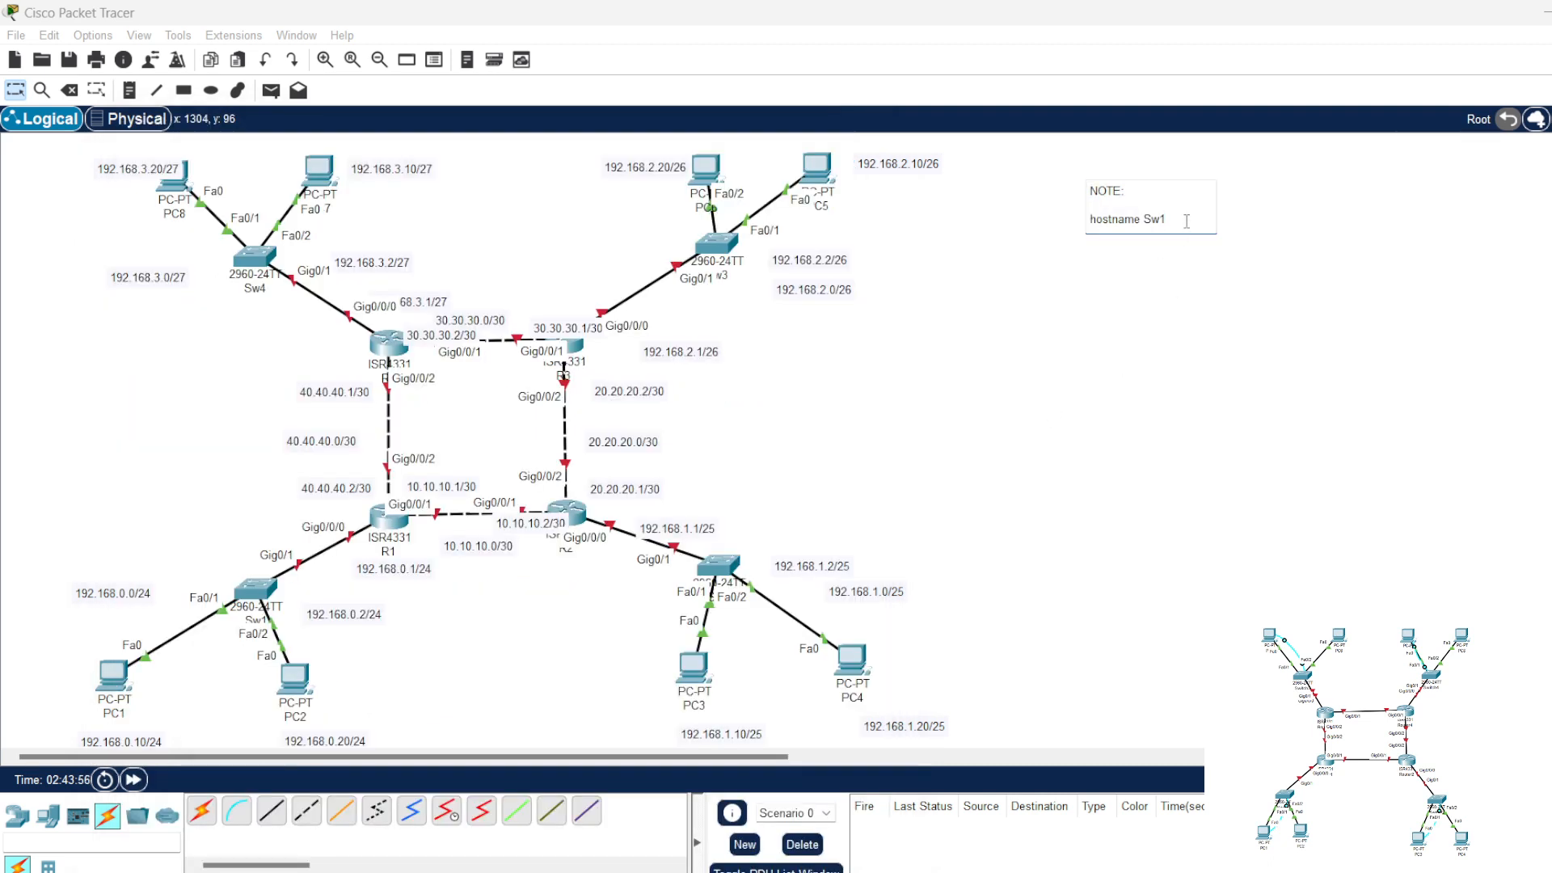
{"action": "key", "text": "Return"}
{"action": "key", "text": "ctrl+v"}
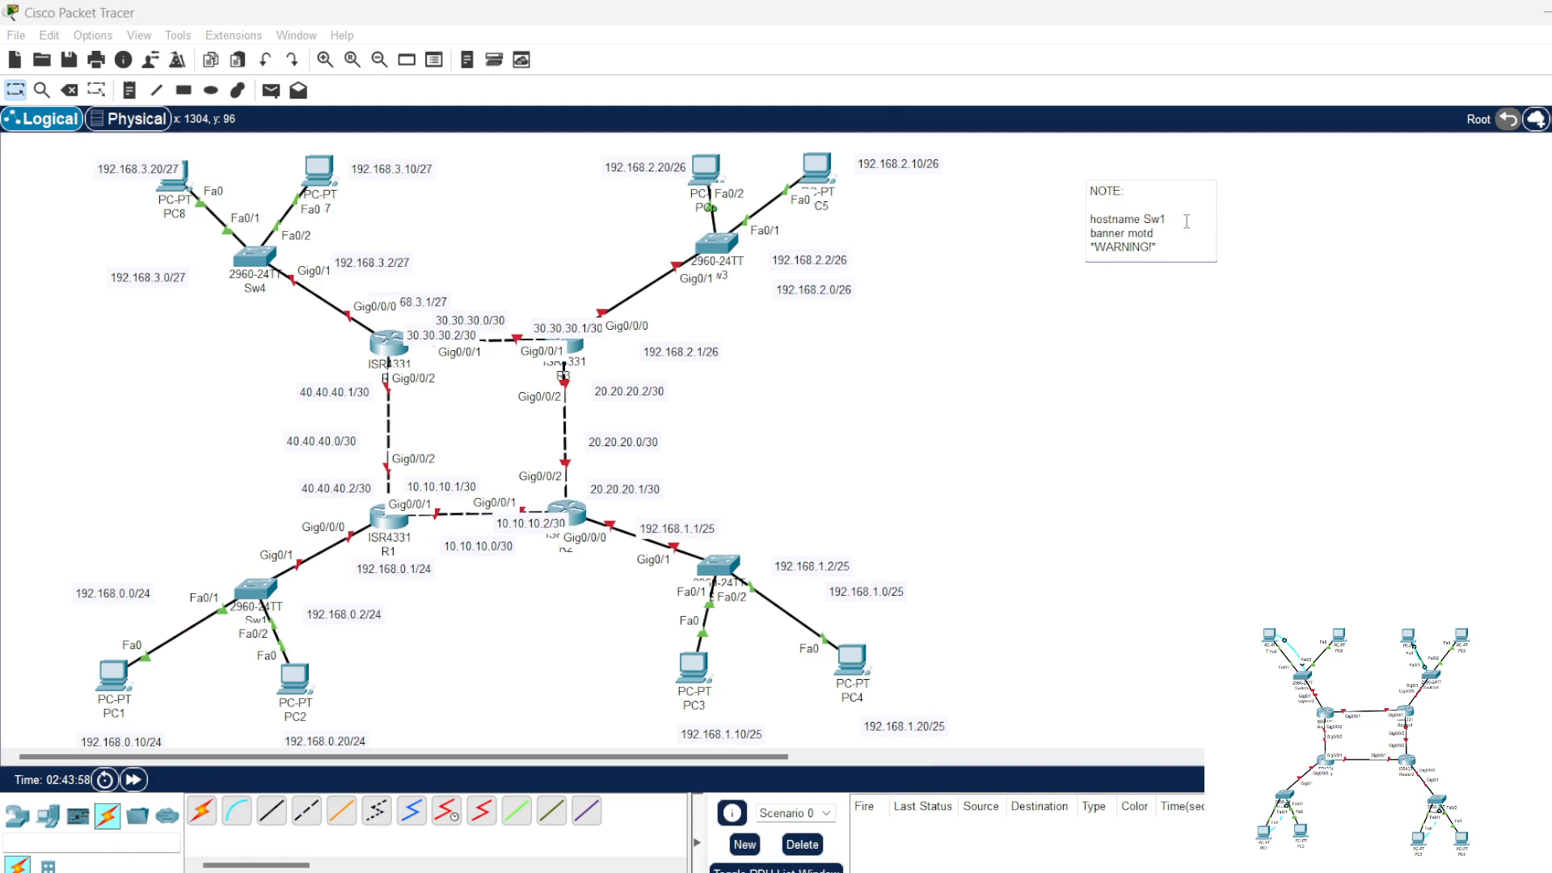
{"action": "key", "text": "Return"}
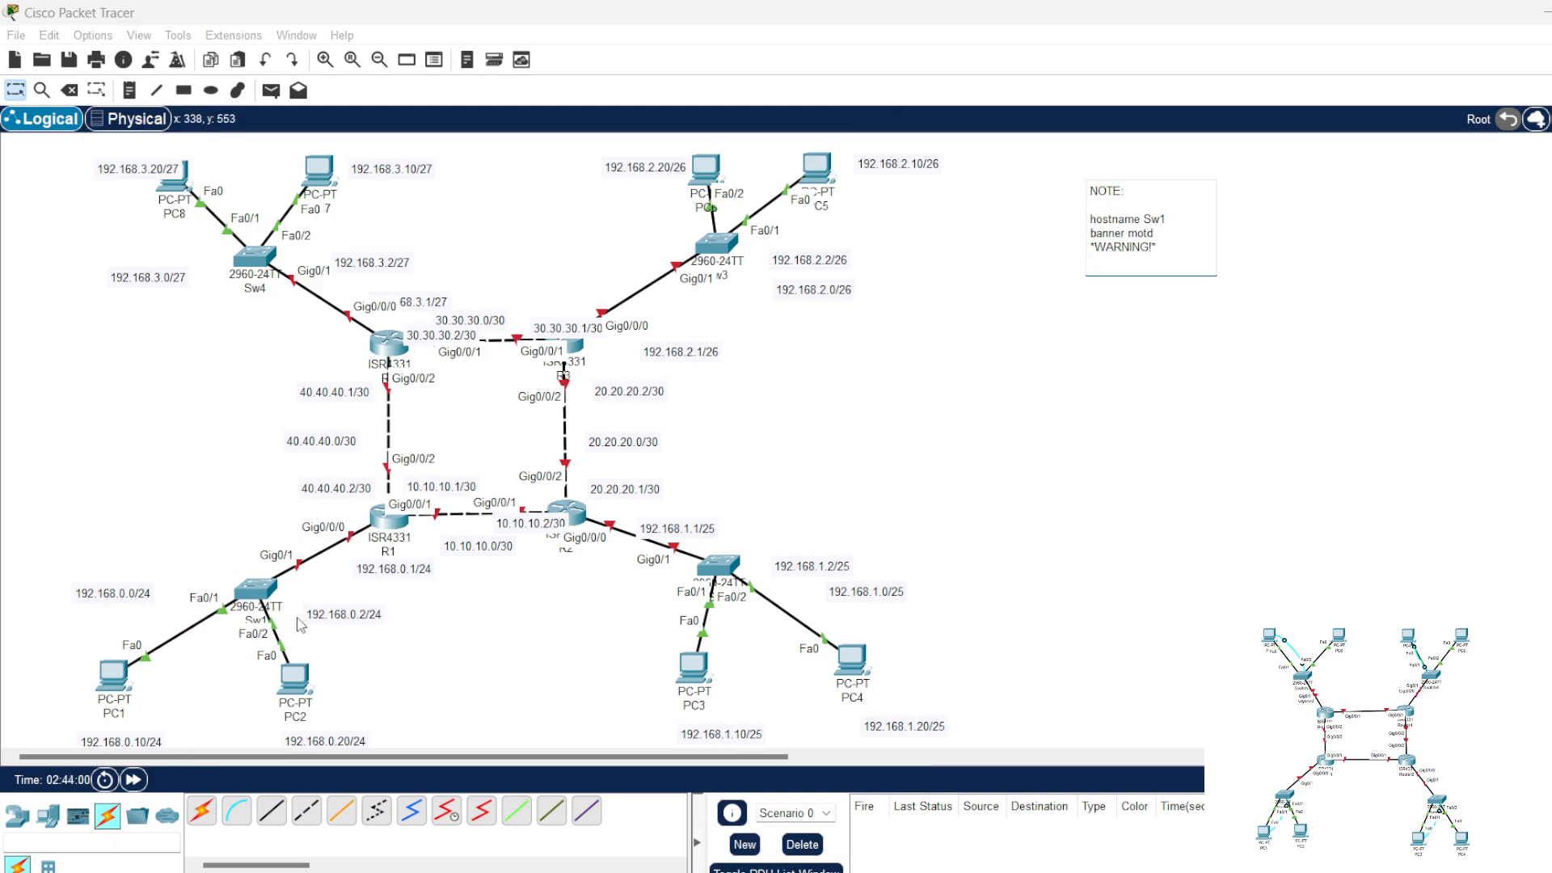
Step: Set the enable password on Sw1 in global configuration mode and copy the full command text
{"action": "left_click", "coordinate": [256, 594]}
{"action": "key", "text": "Return"}
{"action": "key", "text": "Return"}
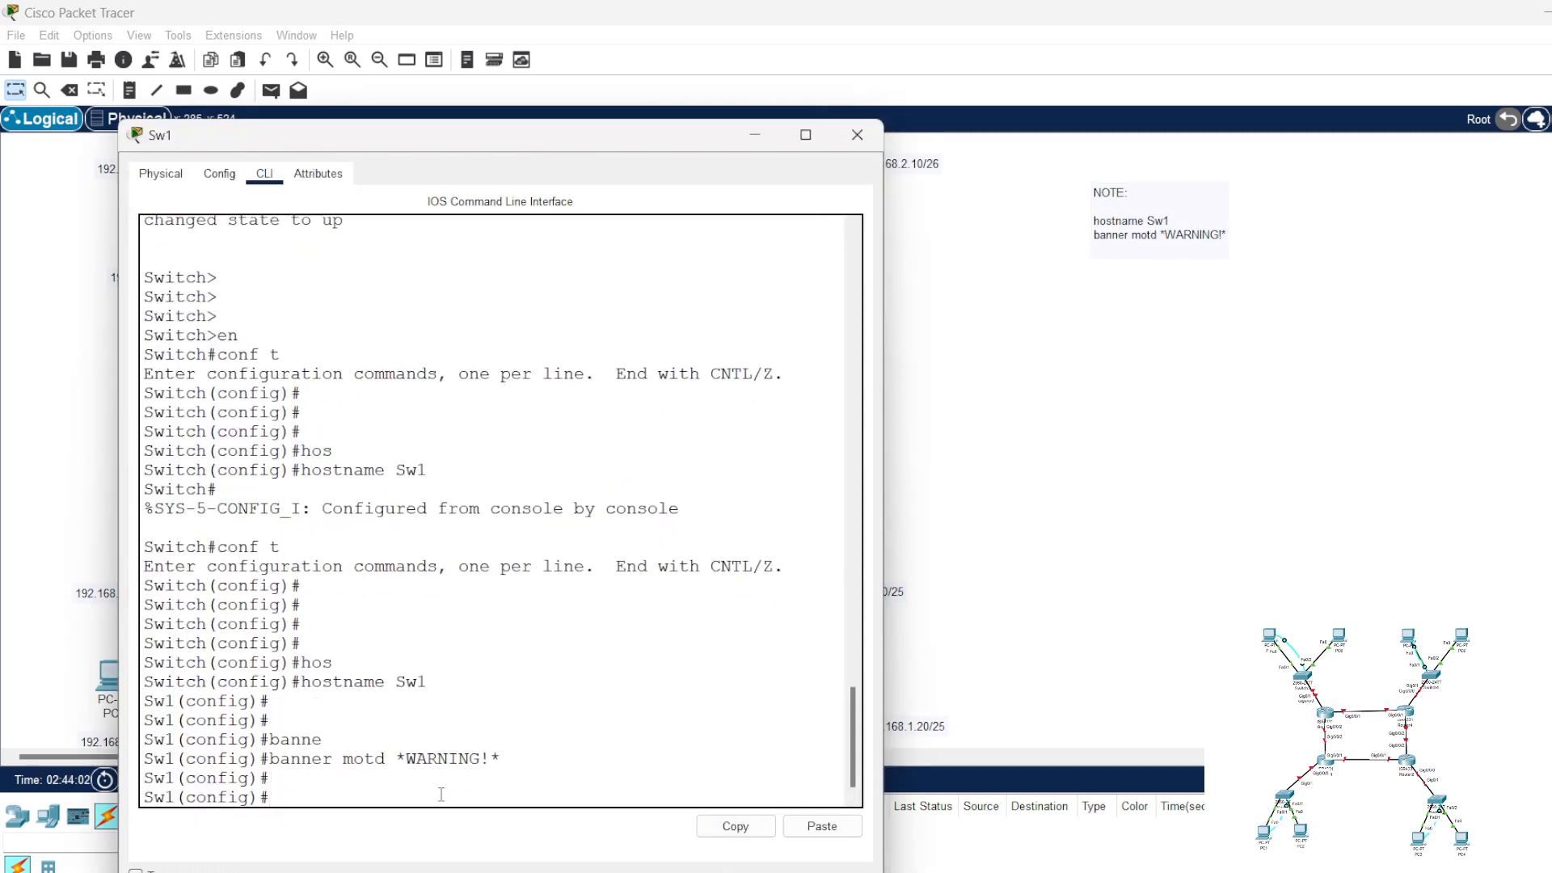
{"action": "type", "text": "enabl"}
{"action": "key", "text": "Tab"}
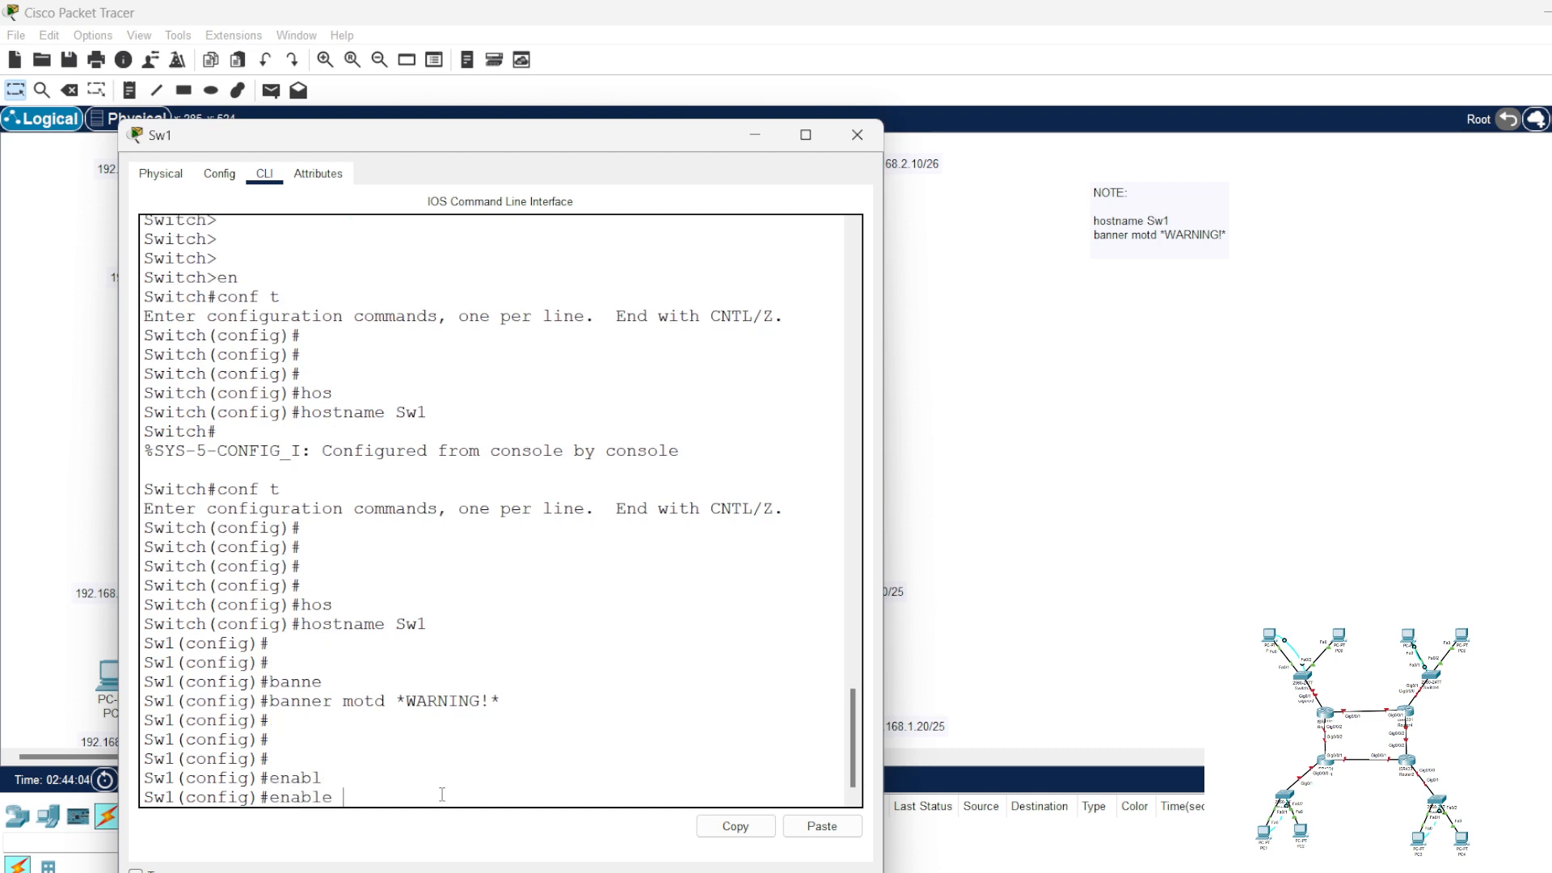
{"action": "type", "text": "pass"}
{"action": "key", "text": "Tab"}
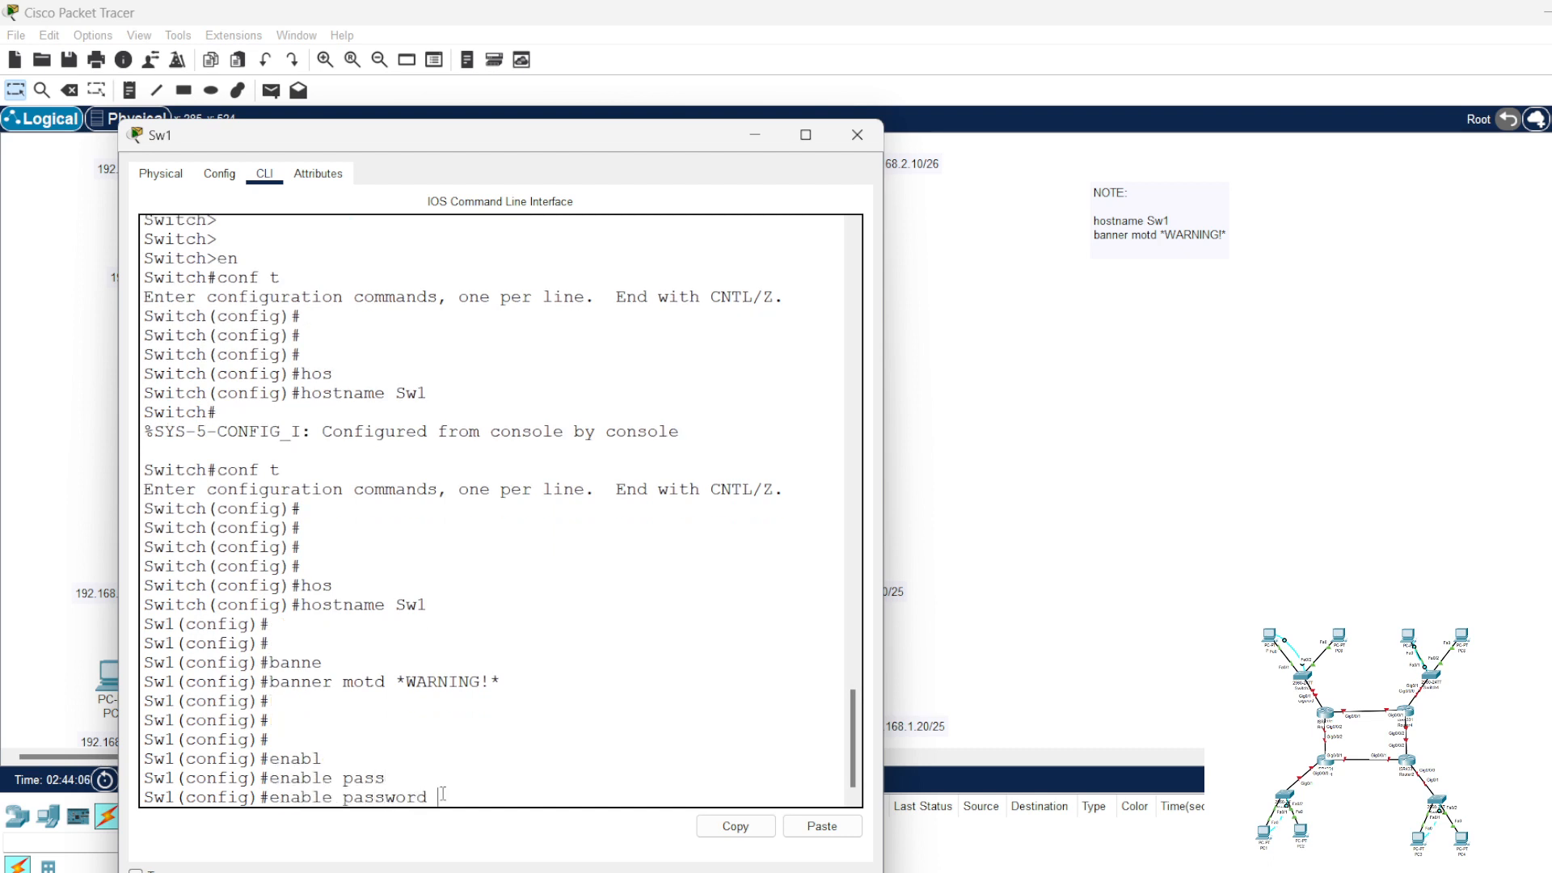
{"action": "type", "text": "CNENET1QU"}
{"action": "key", "text": "BackSpace"}
{"action": "type", "text": "1B"}
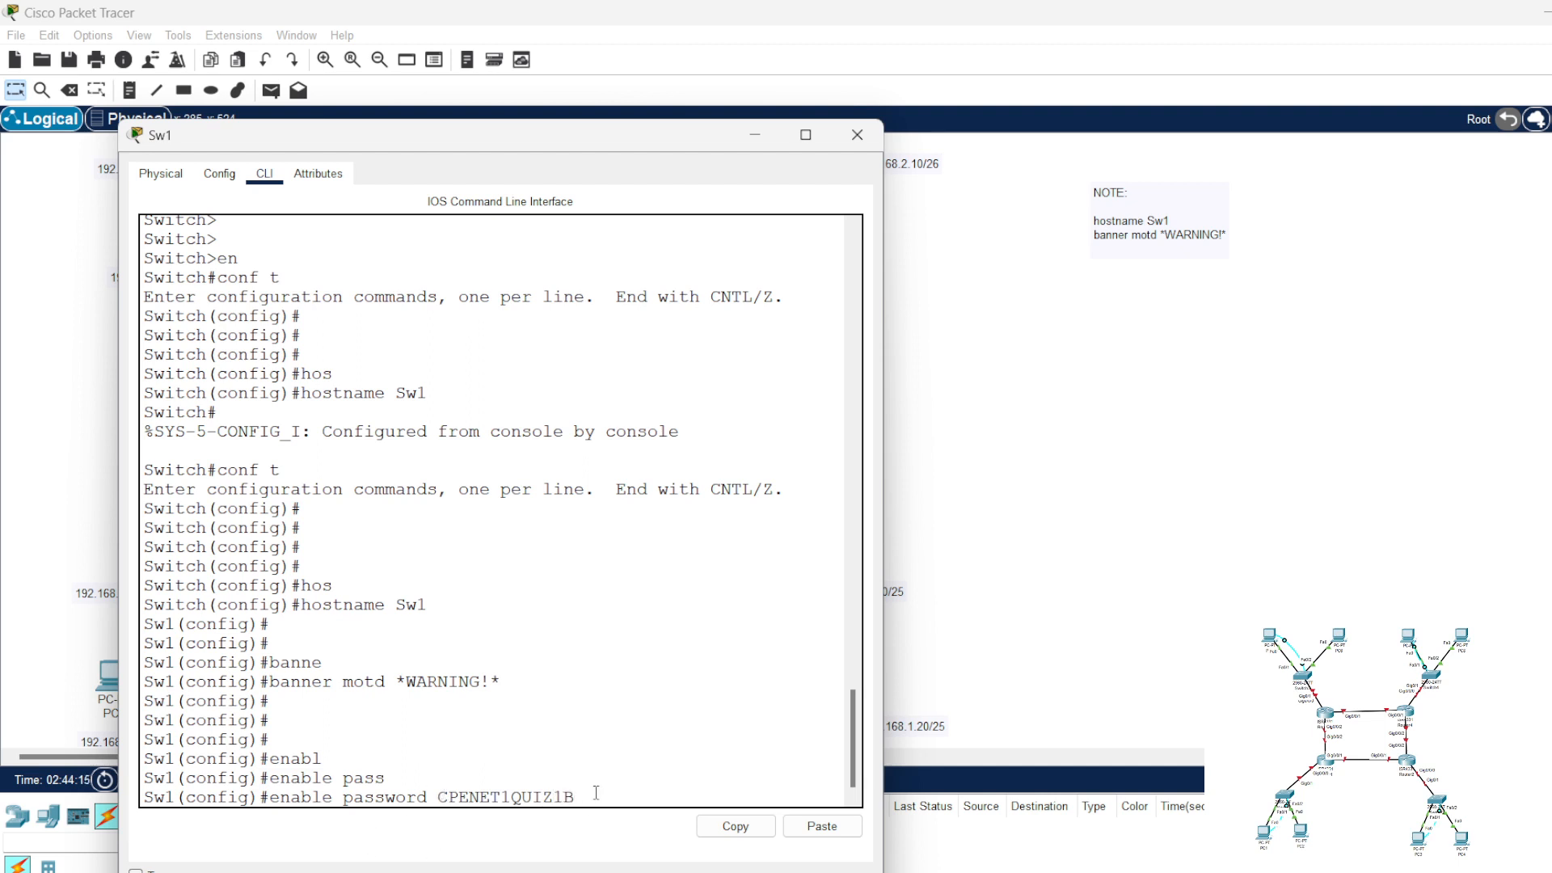
{"action": "left_click_drag", "start_coordinate": [595, 797], "coordinate": [272, 798]}
{"action": "right_click", "coordinate": [287, 800]}
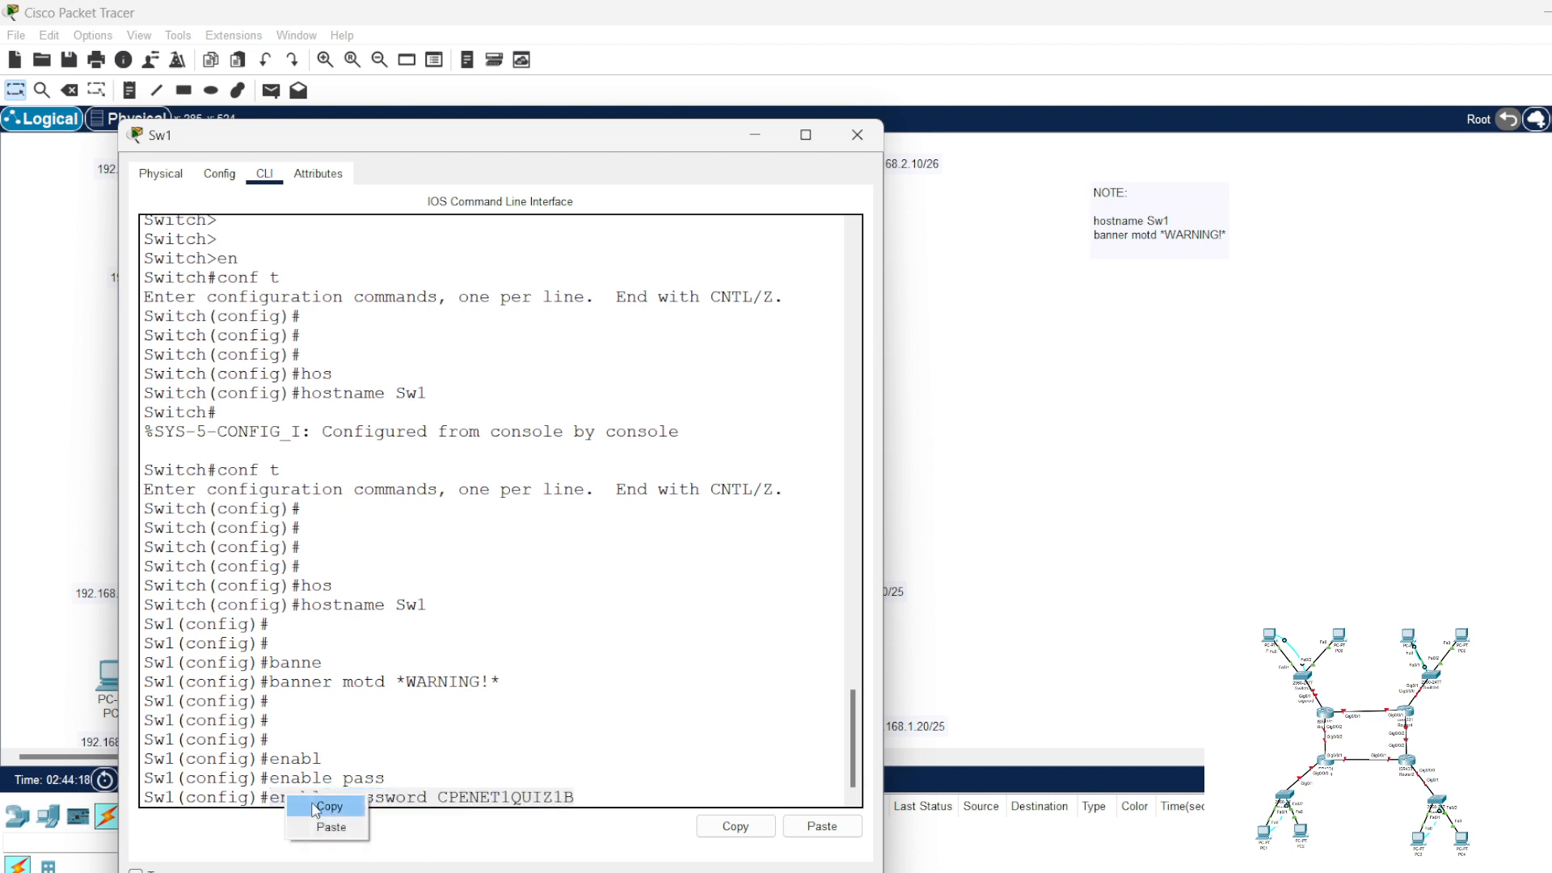
{"action": "left_click", "coordinate": [331, 826]}
{"action": "key", "text": "Return"}
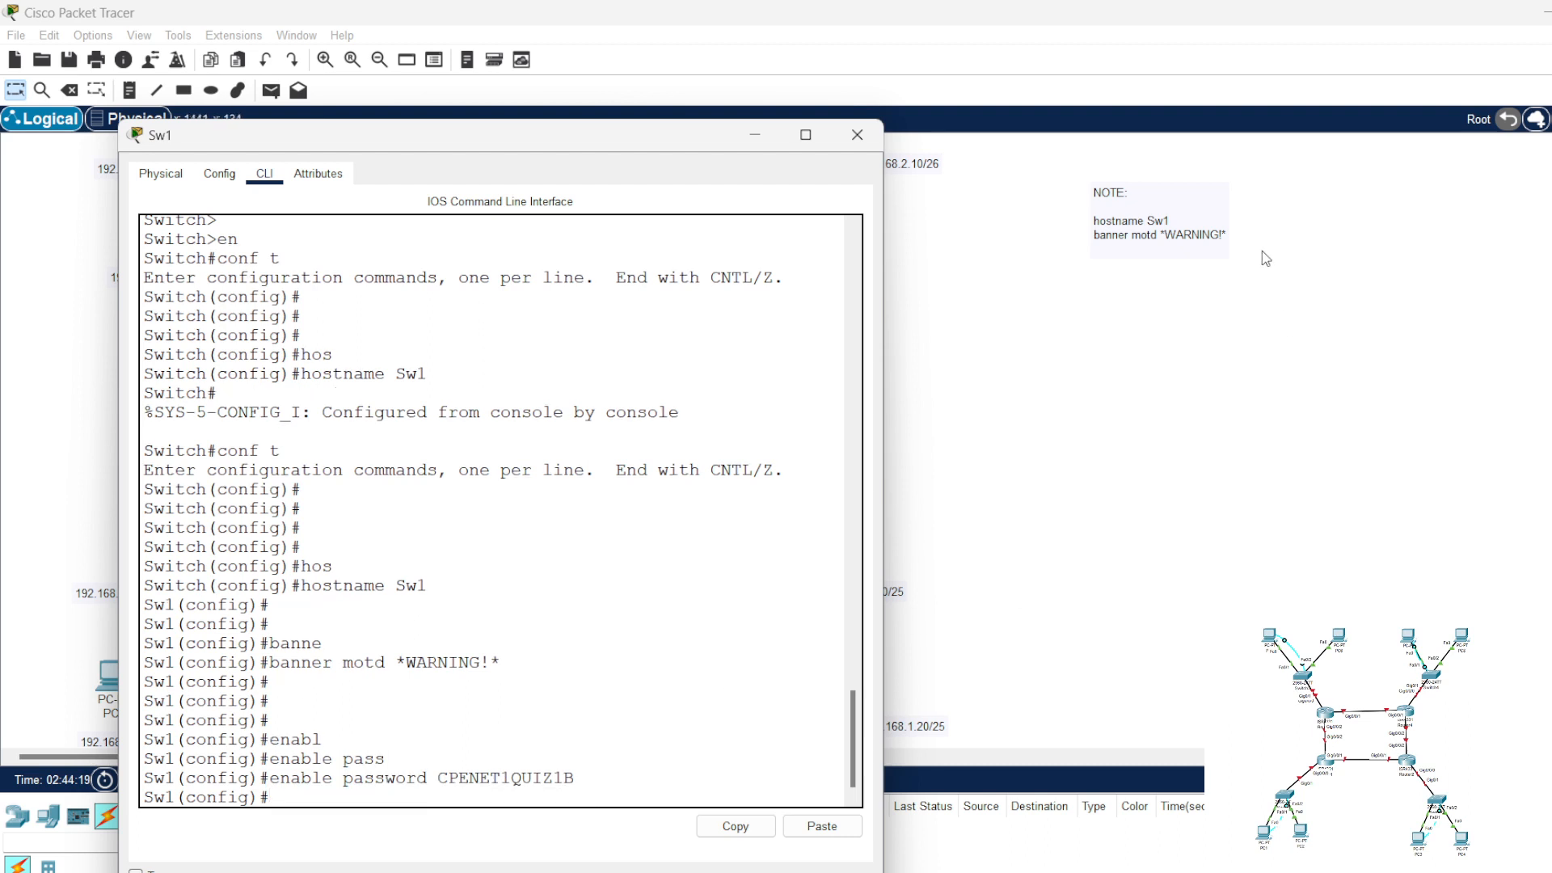
Step: Add the copied enable password command to the workspace note below the banner line
{"action": "left_click", "coordinate": [1195, 247]}
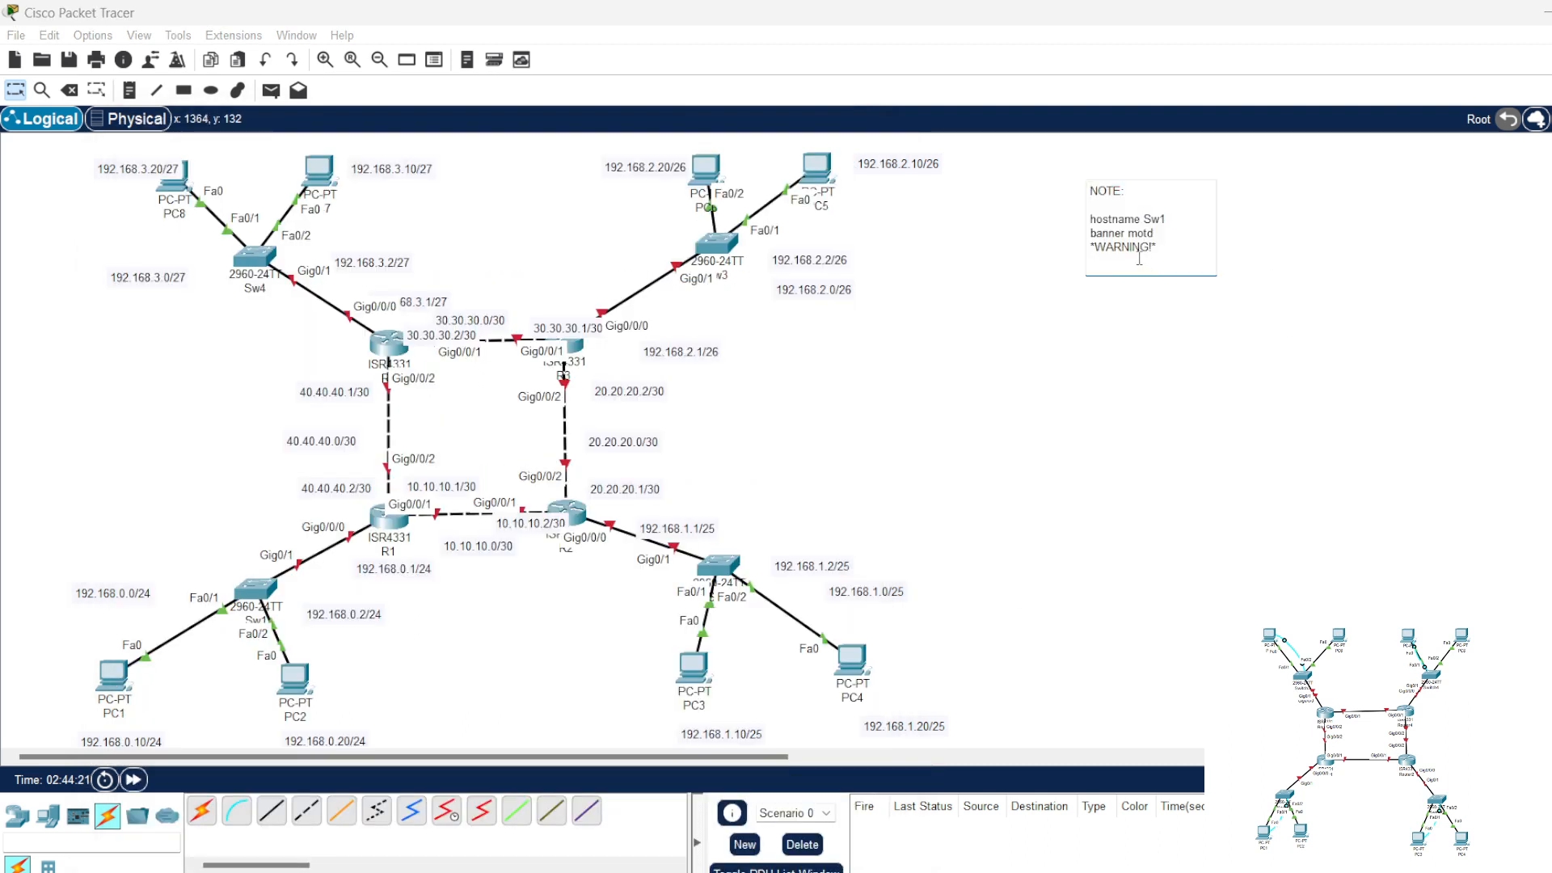
{"action": "key", "text": "Return"}
{"action": "key", "text": "ctrl+v"}
{"action": "key", "text": "Return"}
{"action": "key", "text": "Return"}
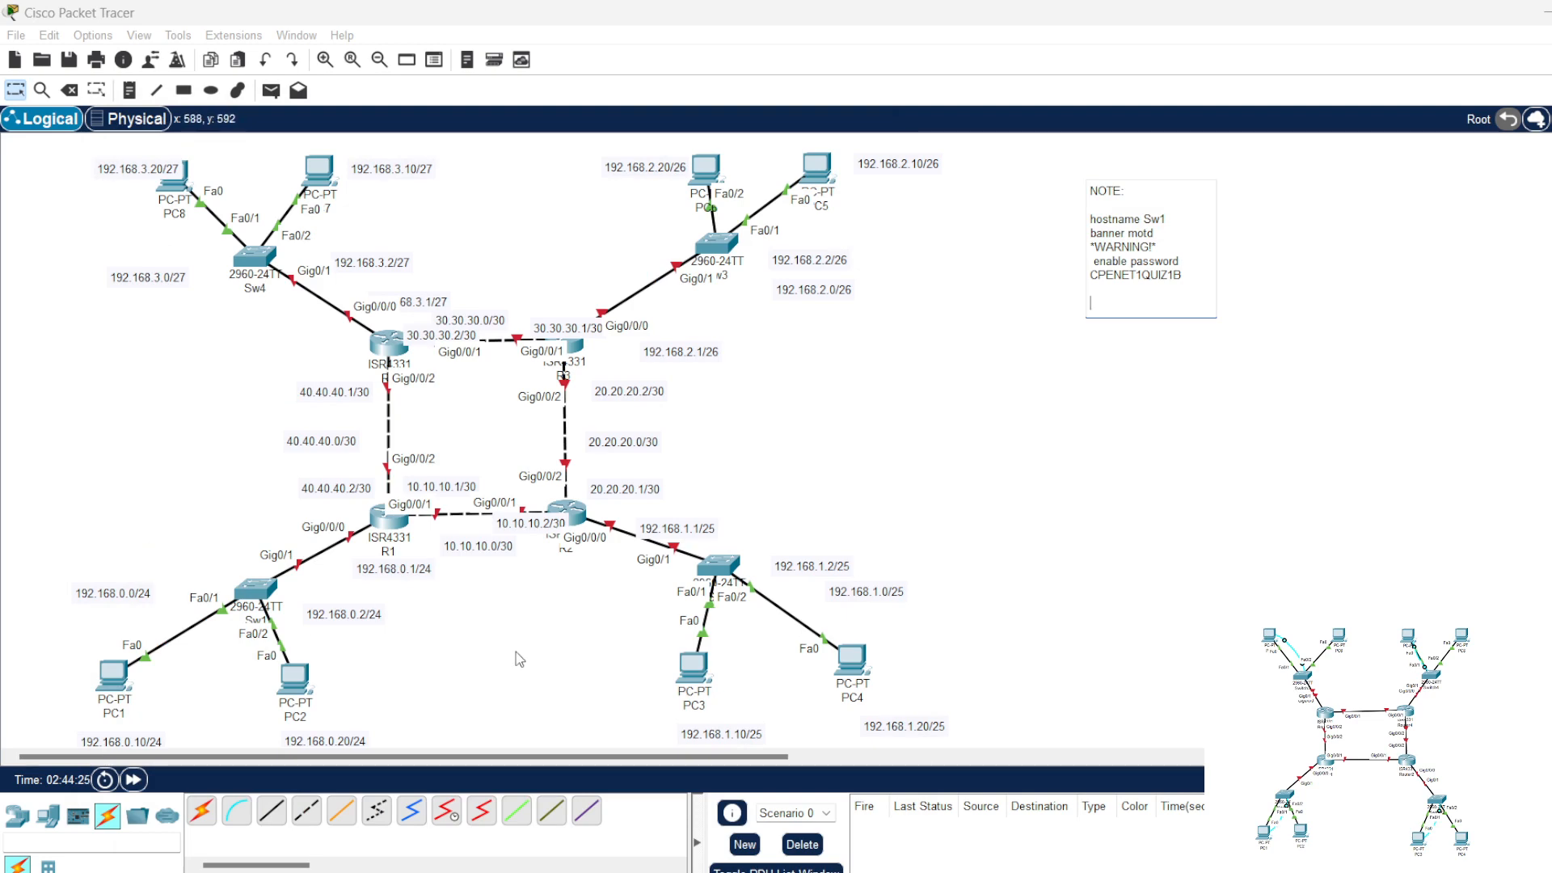
Step: Enter line configuration mode for console line 0 on Sw1 with "line con 0"
{"action": "left_click", "coordinate": [255, 590]}
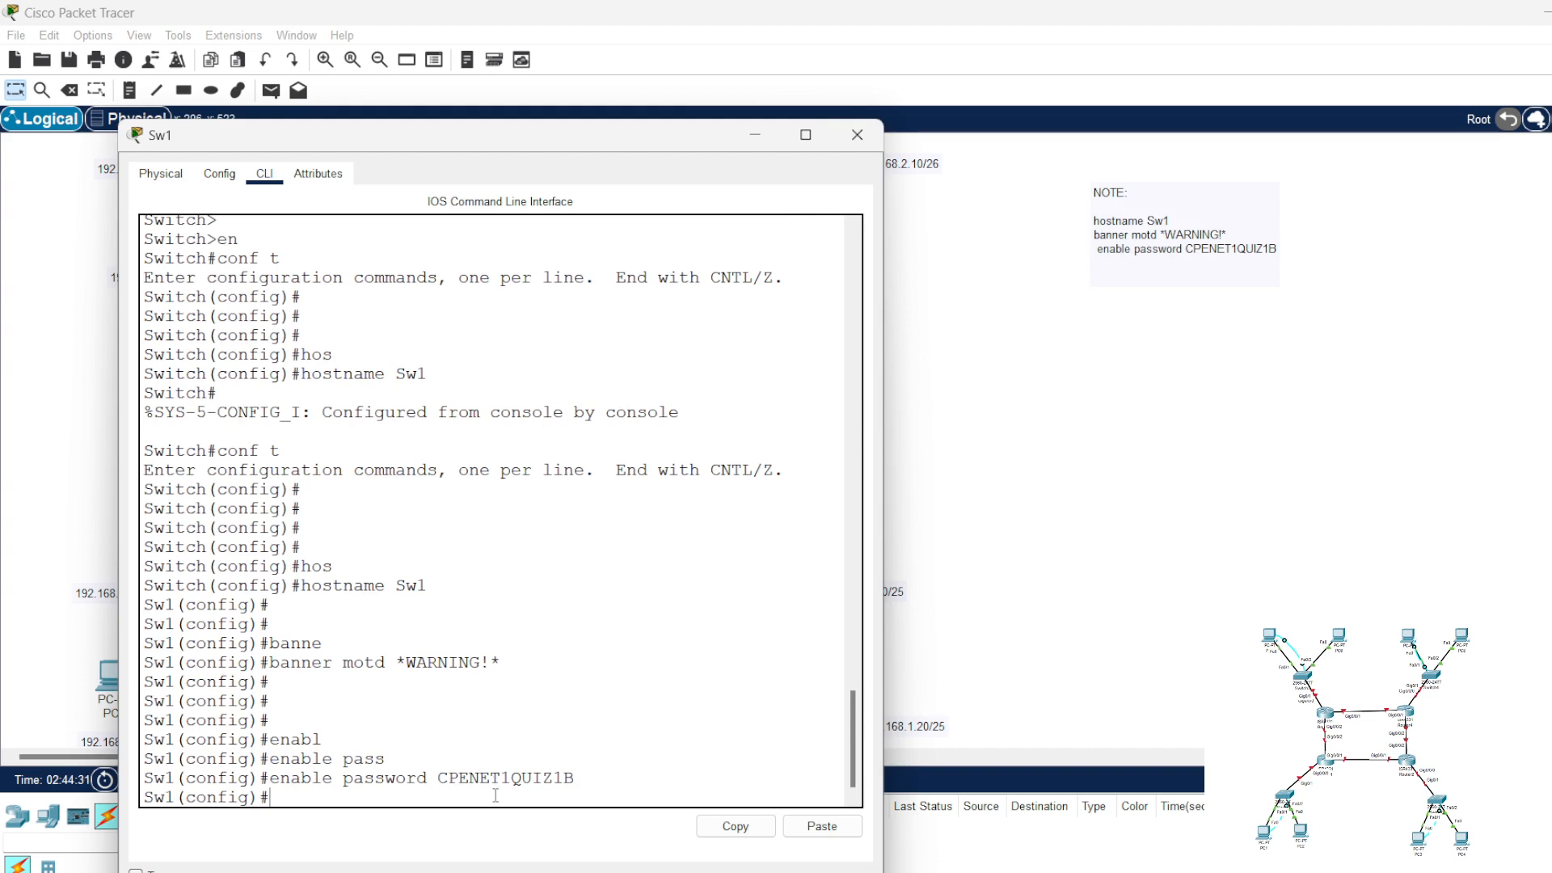
{"action": "type", "text": "lin"}
{"action": "key", "text": "Tab"}
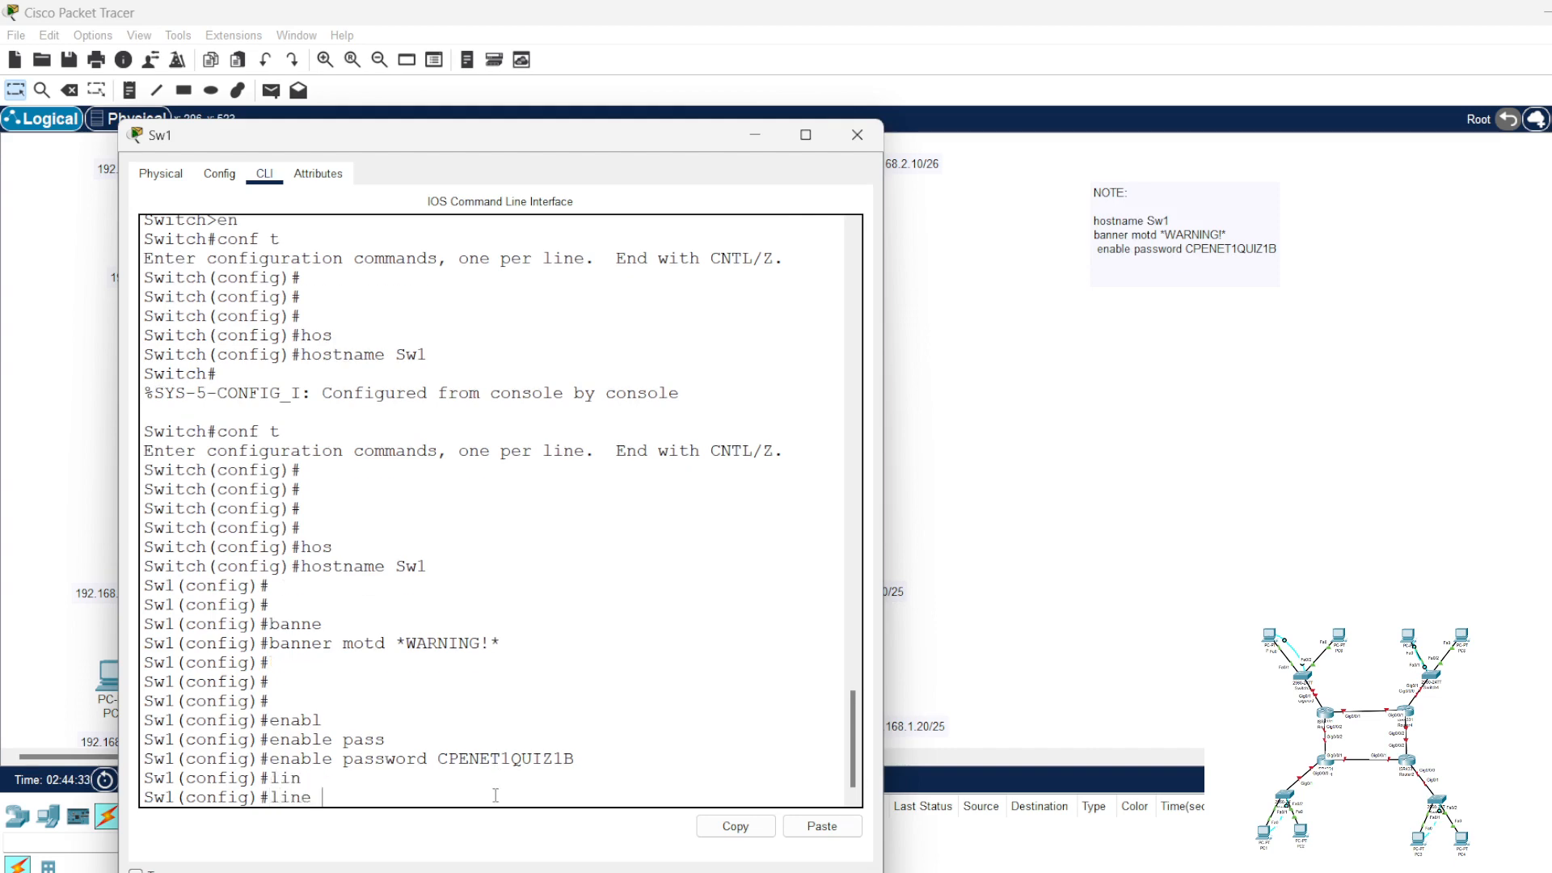
{"action": "type", "text": "con 0"}
{"action": "key", "text": "Return"}
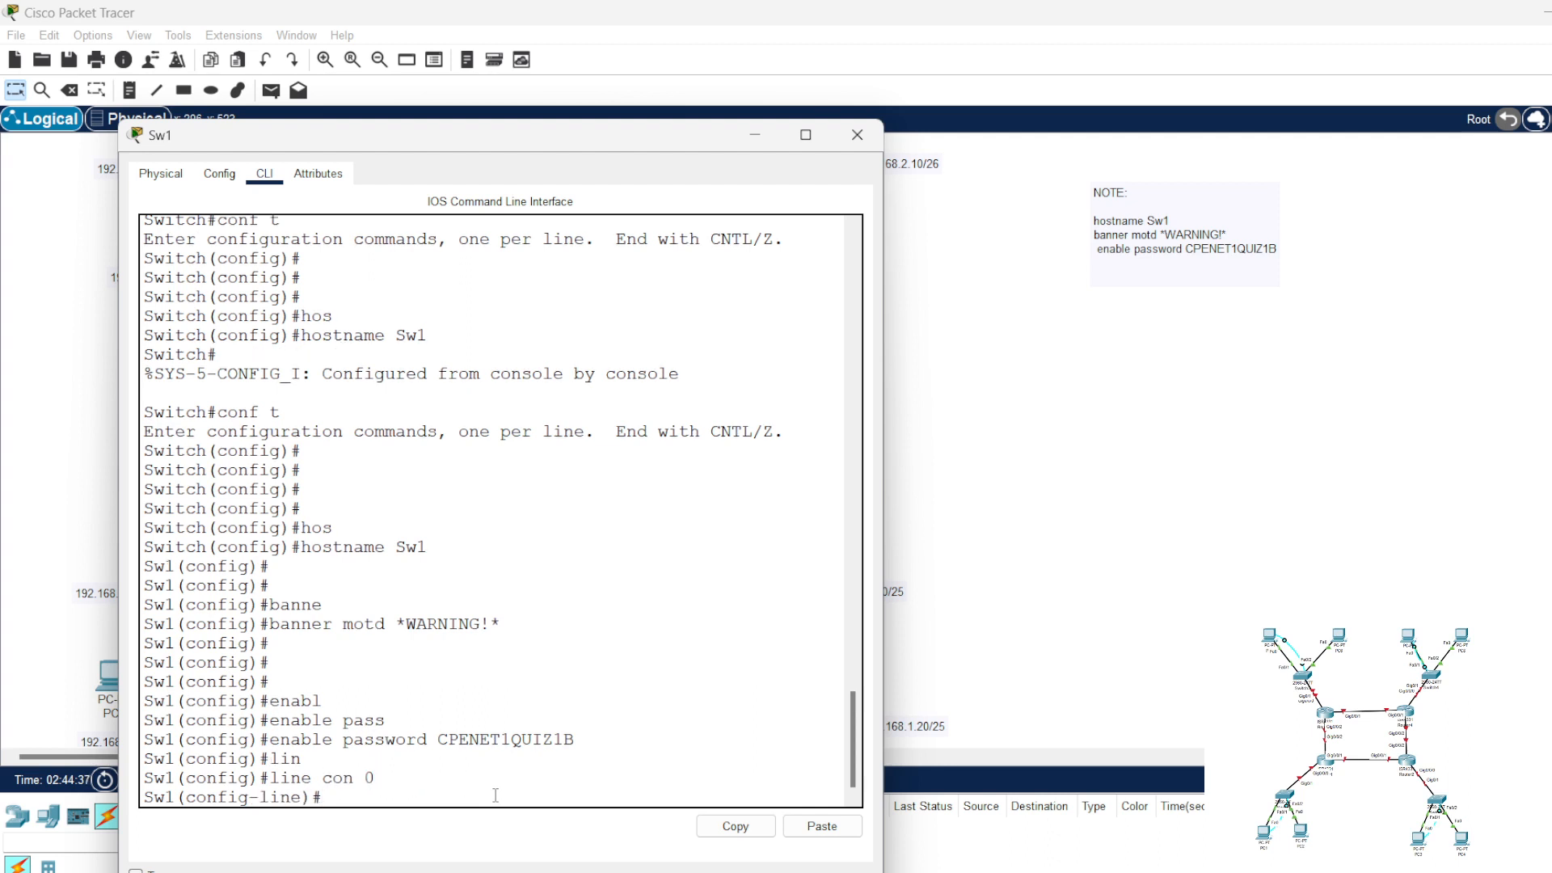
Step: Set the console line password on Sw1, reusing the password copied from the enable password command
{"action": "type", "text": "password"}
{"action": "left_click_drag", "start_coordinate": [576, 719], "coordinate": [438, 719]}
{"action": "right_click", "coordinate": [443, 718]}
{"action": "left_click", "coordinate": [457, 726]}
{"action": "left_click", "coordinate": [440, 797]}
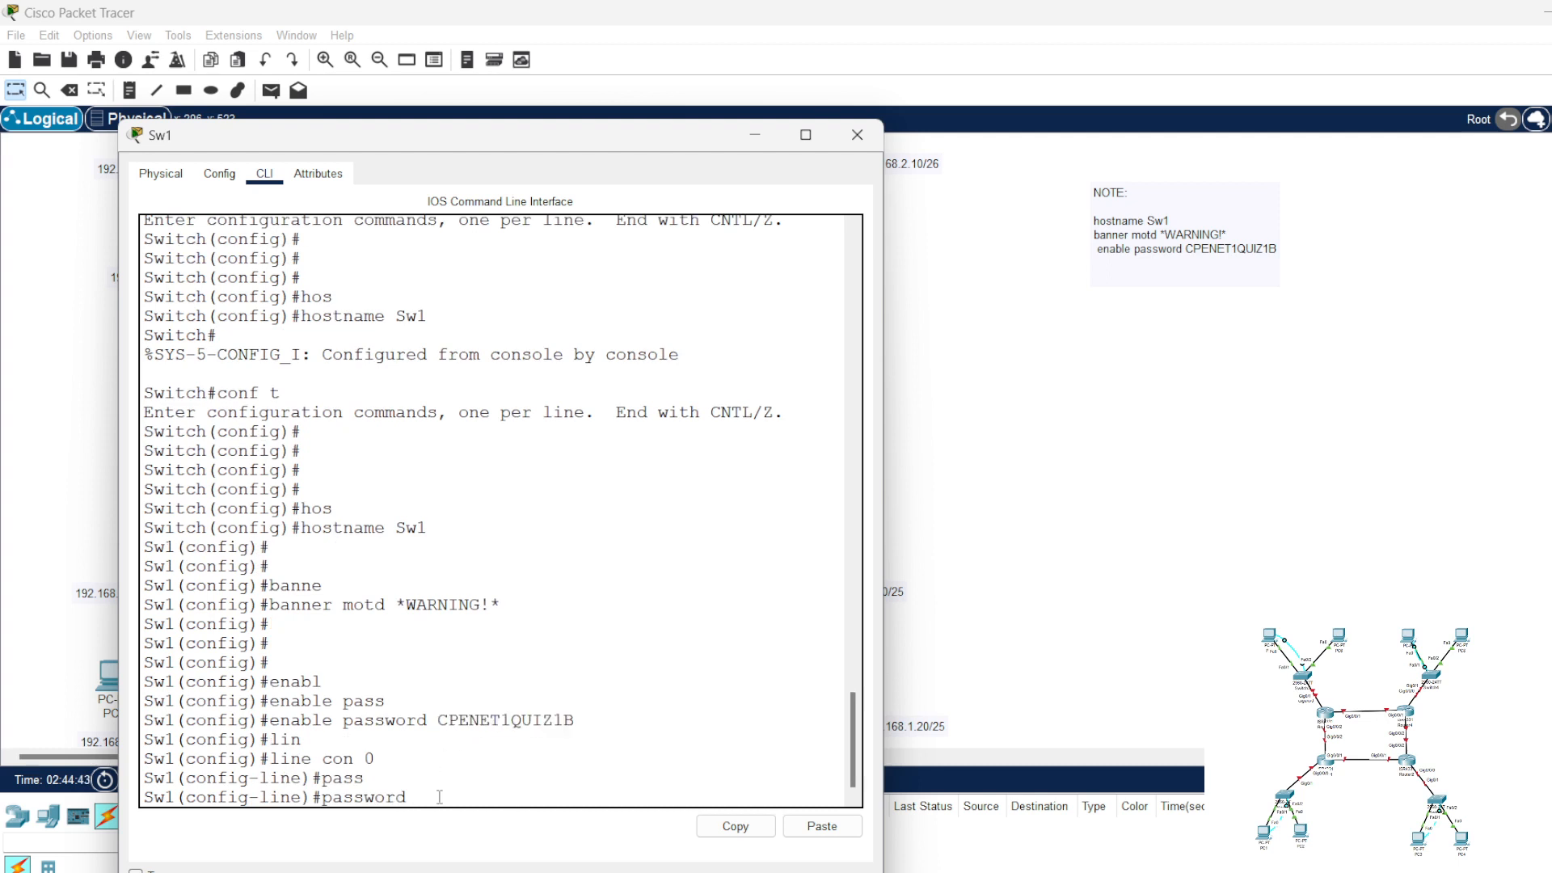
{"action": "right_click", "coordinate": [440, 797]}
{"action": "left_click", "coordinate": [489, 831]}
{"action": "key", "text": "Return"}
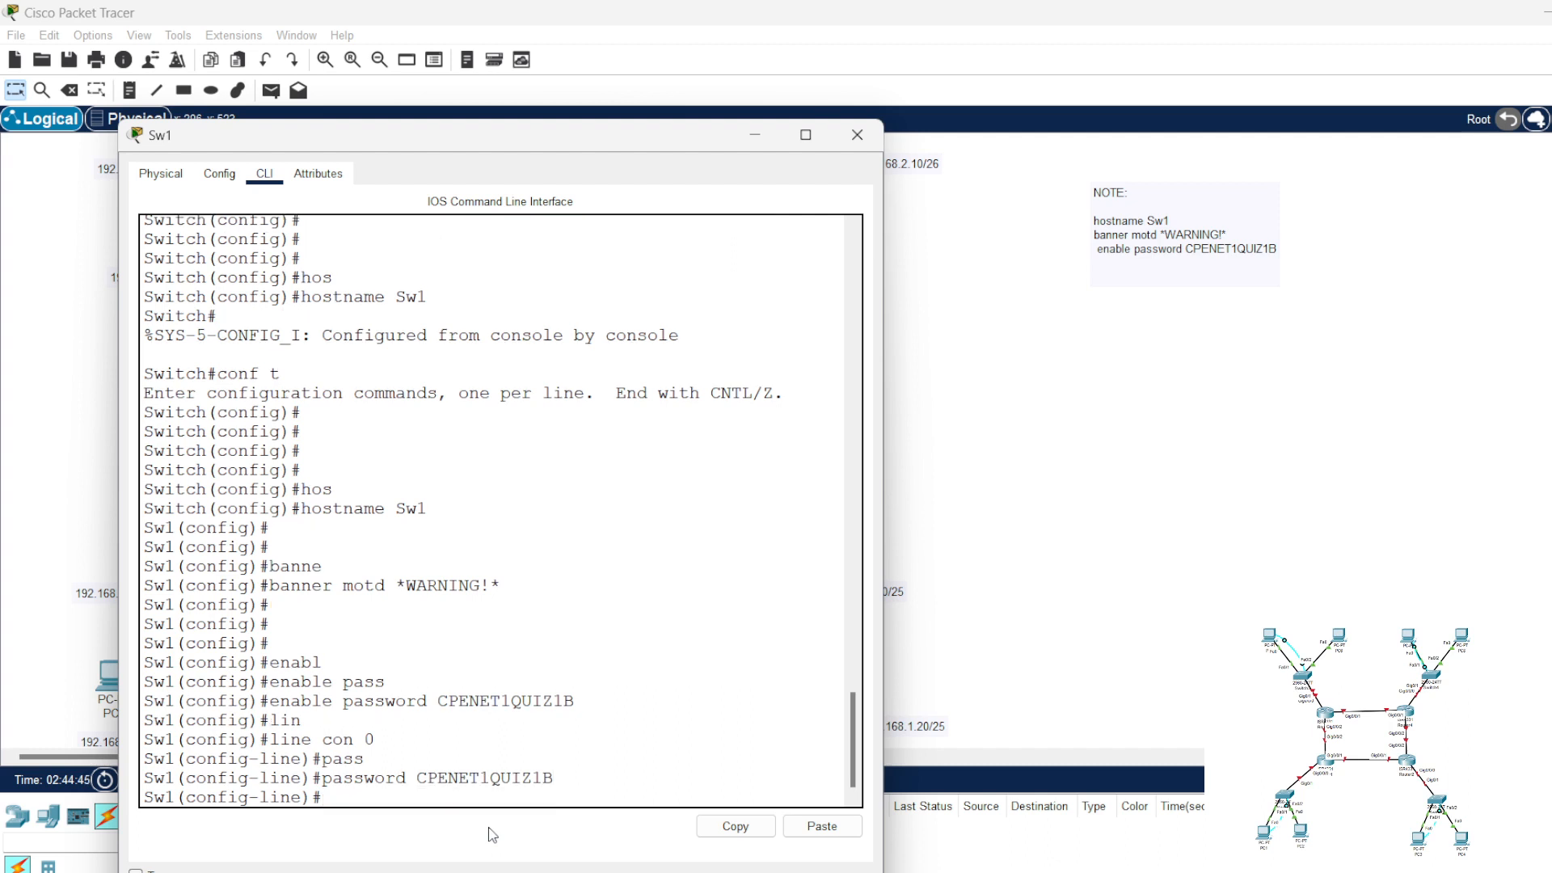
Step: Enable login on console line 0 of Sw1 and enter configuration of its virtual terminal lines with "line vty 0 15"
{"action": "type", "text": "login"}
{"action": "key", "text": "Return"}
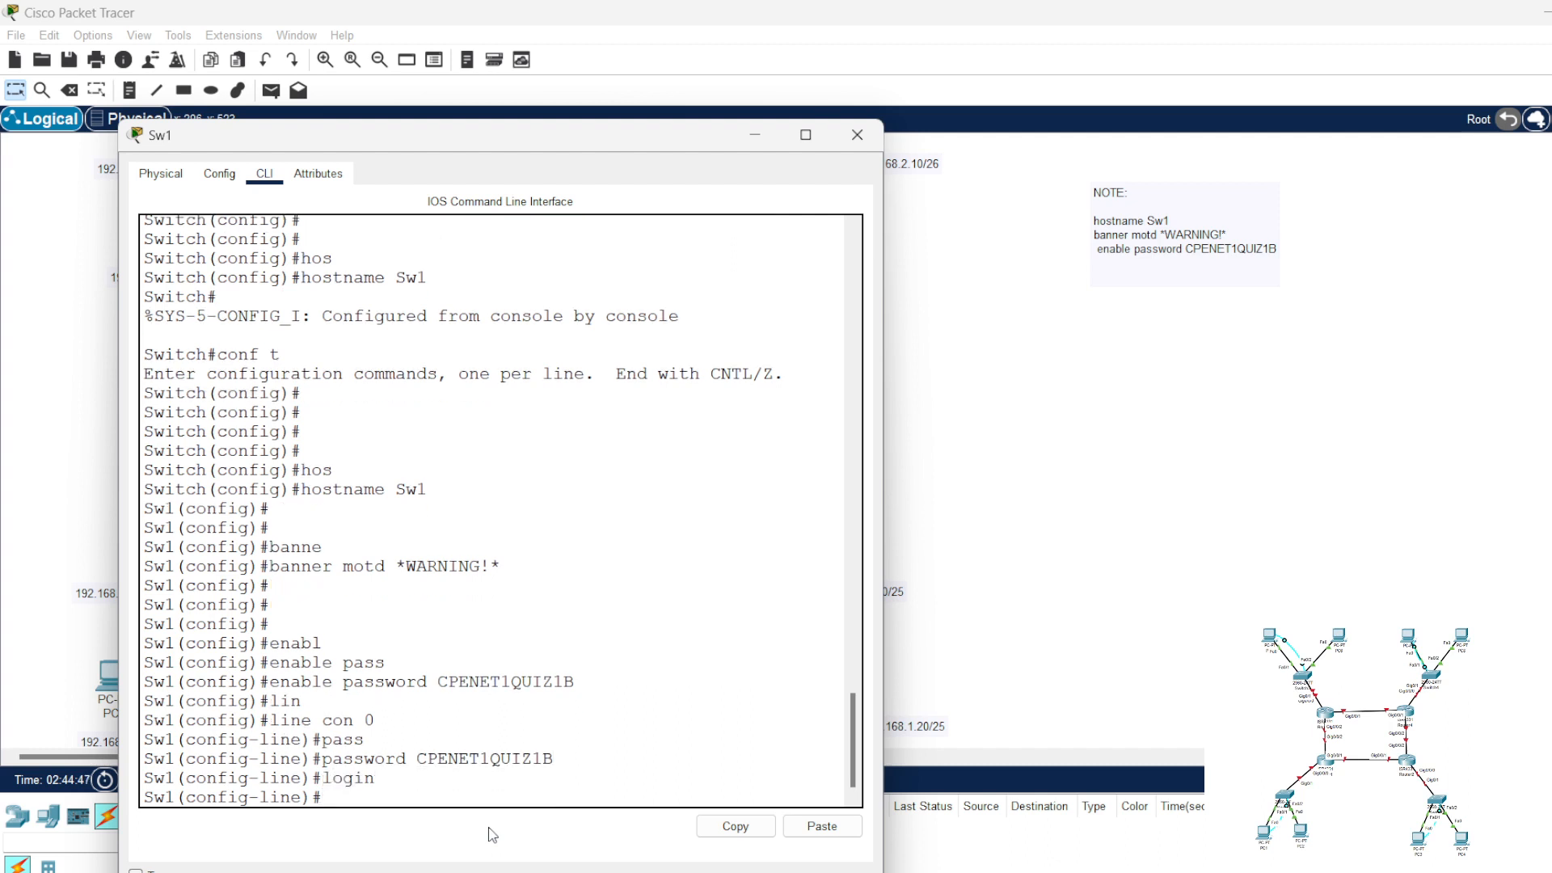
{"action": "type", "text": "line vty 0 15"}
{"action": "key", "text": "Return"}
Step: Set the password for vty lines 0 to 15 on Sw1, reusing the copied password, and enable login on them
{"action": "type", "text": "pass"}
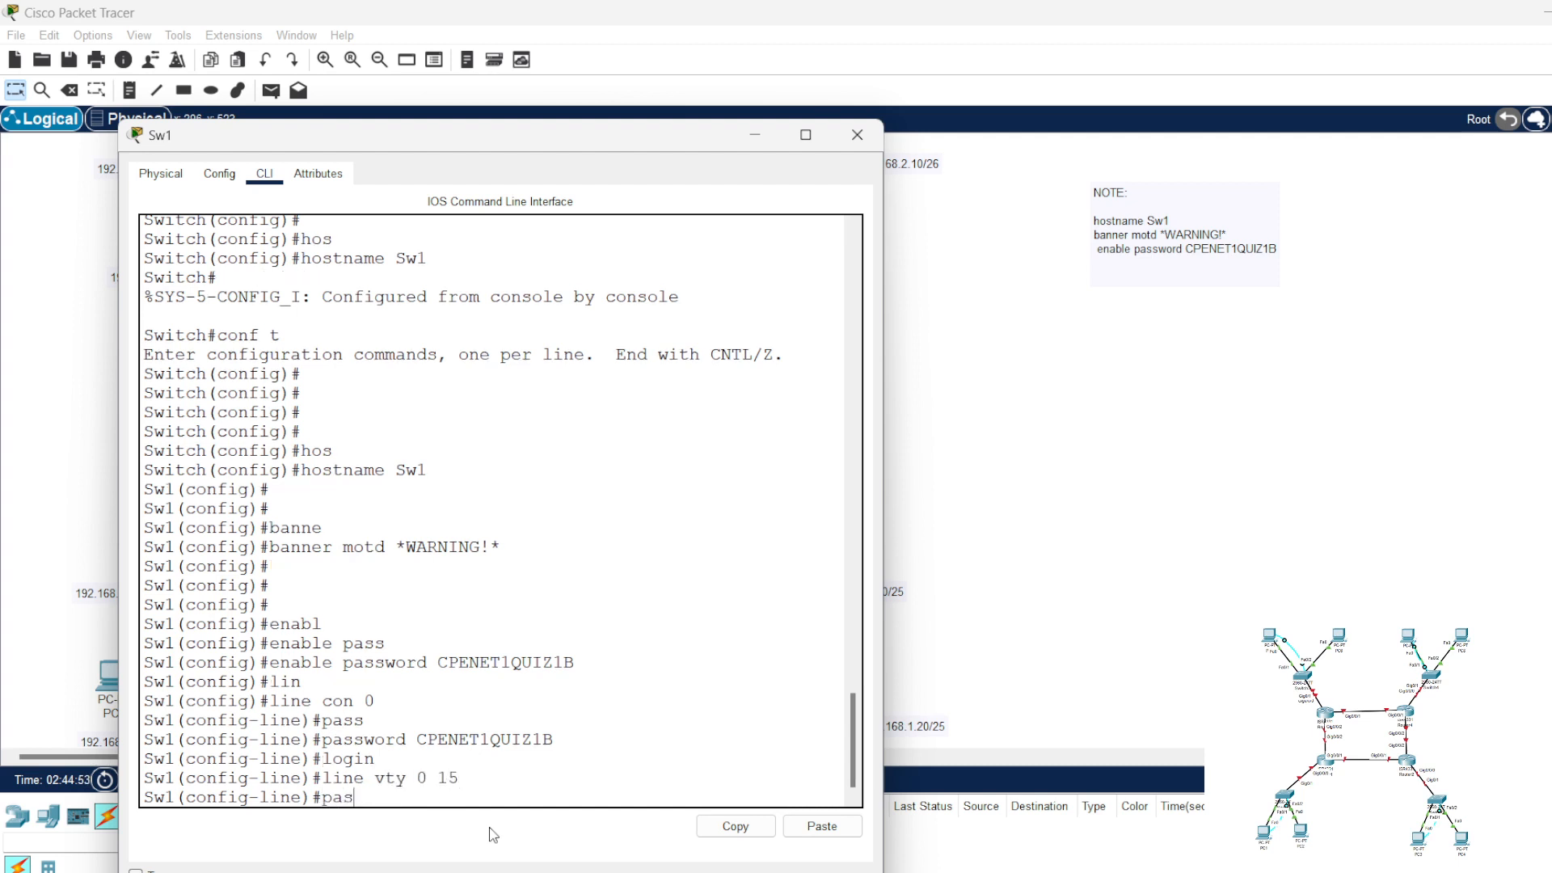
{"action": "key", "text": "Tab"}
{"action": "right_click", "coordinate": [559, 808]}
{"action": "left_click", "coordinate": [569, 821]}
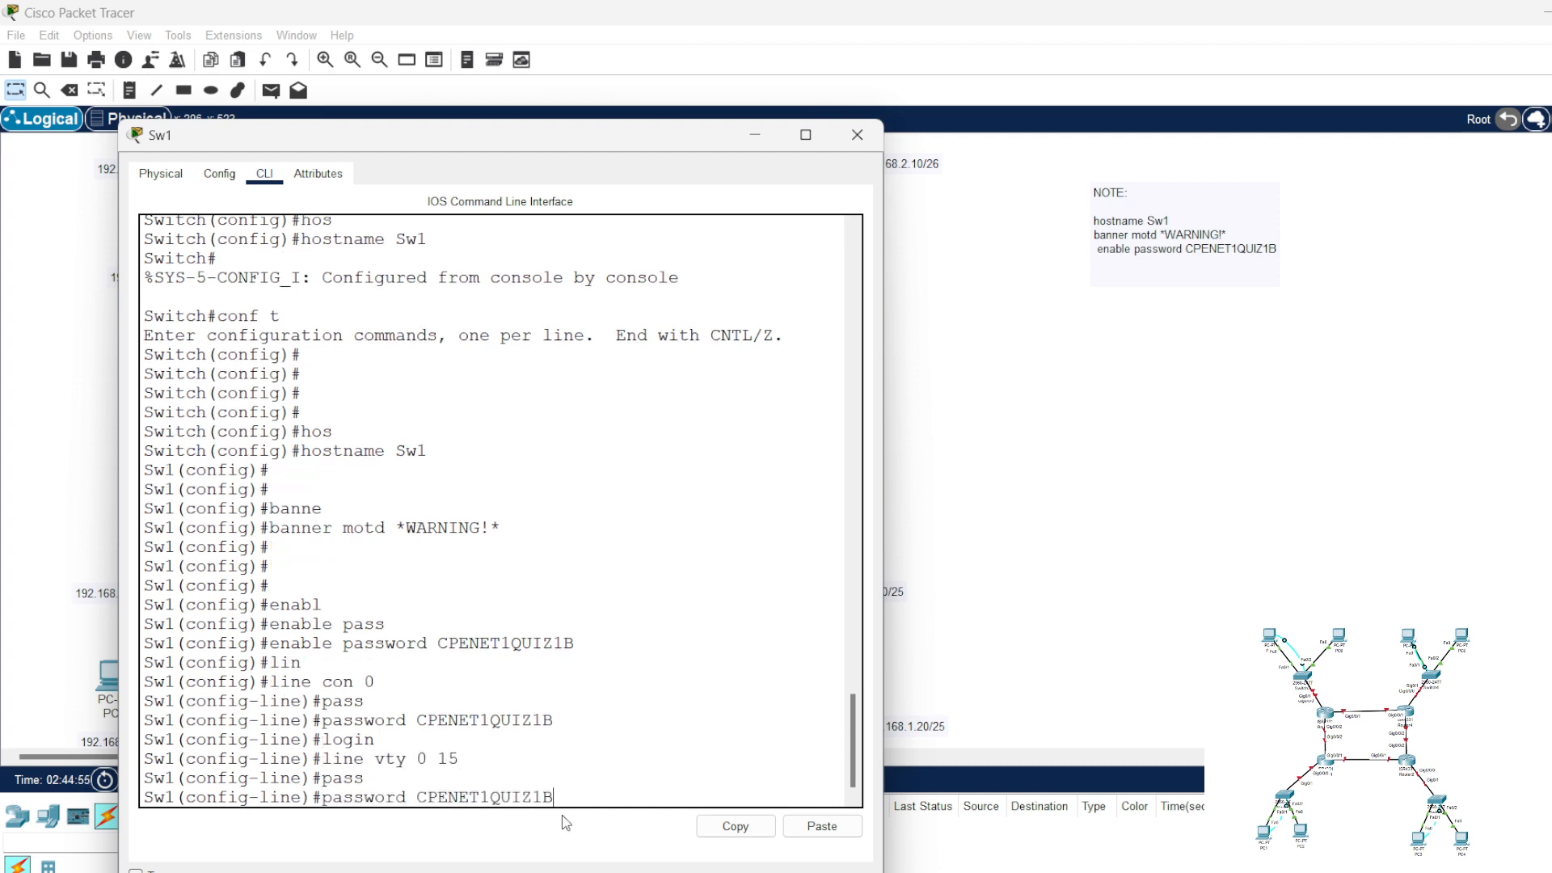
{"action": "key", "text": "Return"}
{"action": "type", "text": "login"}
{"action": "key", "text": "Return"}
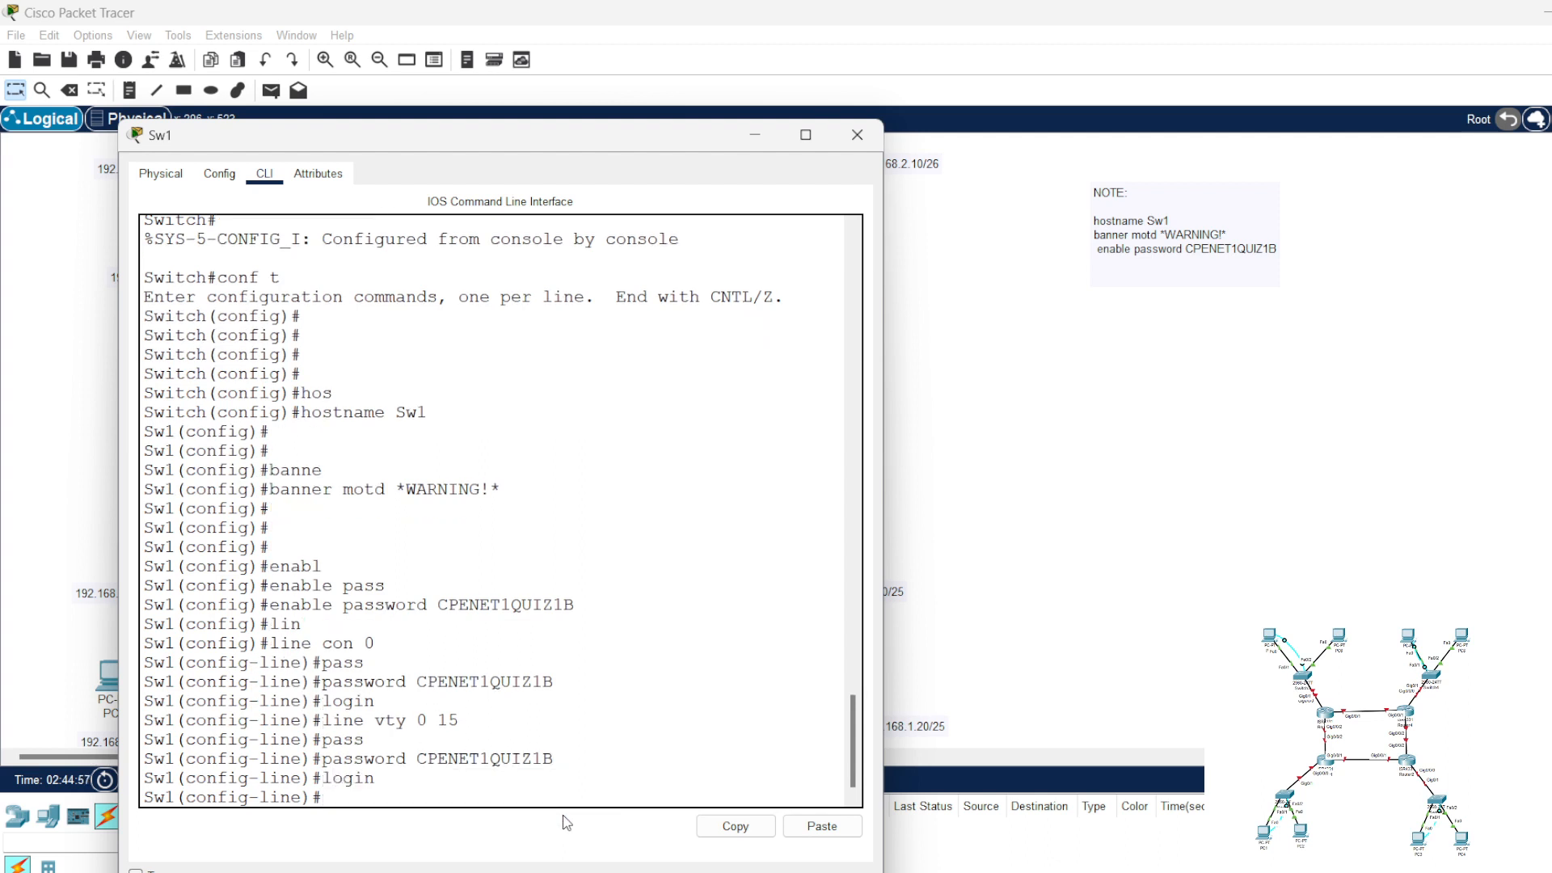
Step: Leave line configuration mode on Sw1 with "exit"
{"action": "left_click_drag", "start_coordinate": [376, 643], "coordinate": [286, 644]}
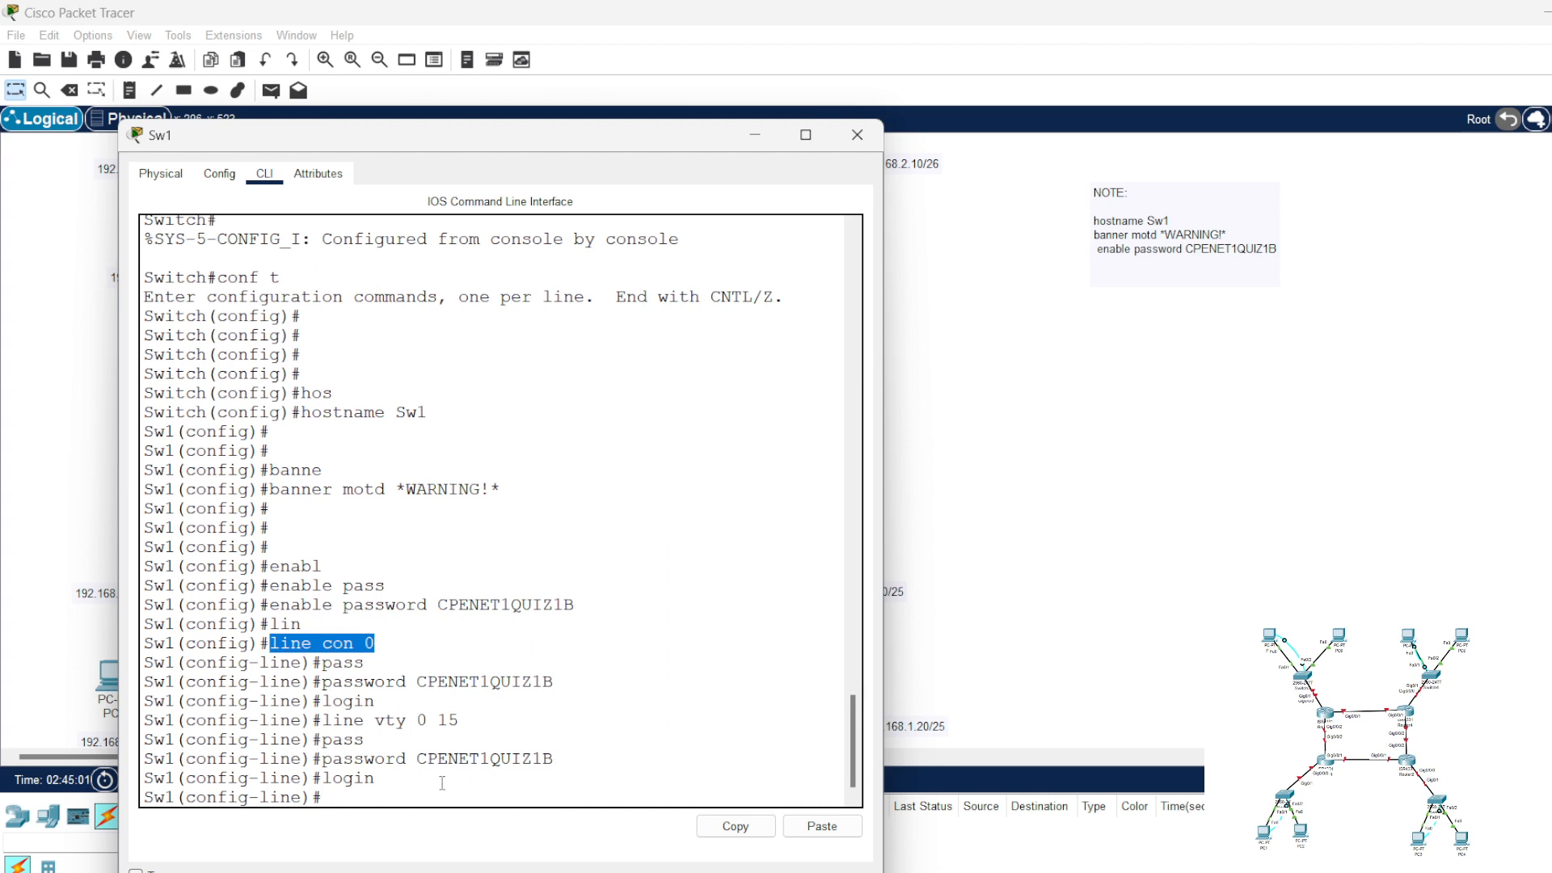
{"action": "left_click", "coordinate": [377, 789]}
{"action": "type", "text": "exit"}
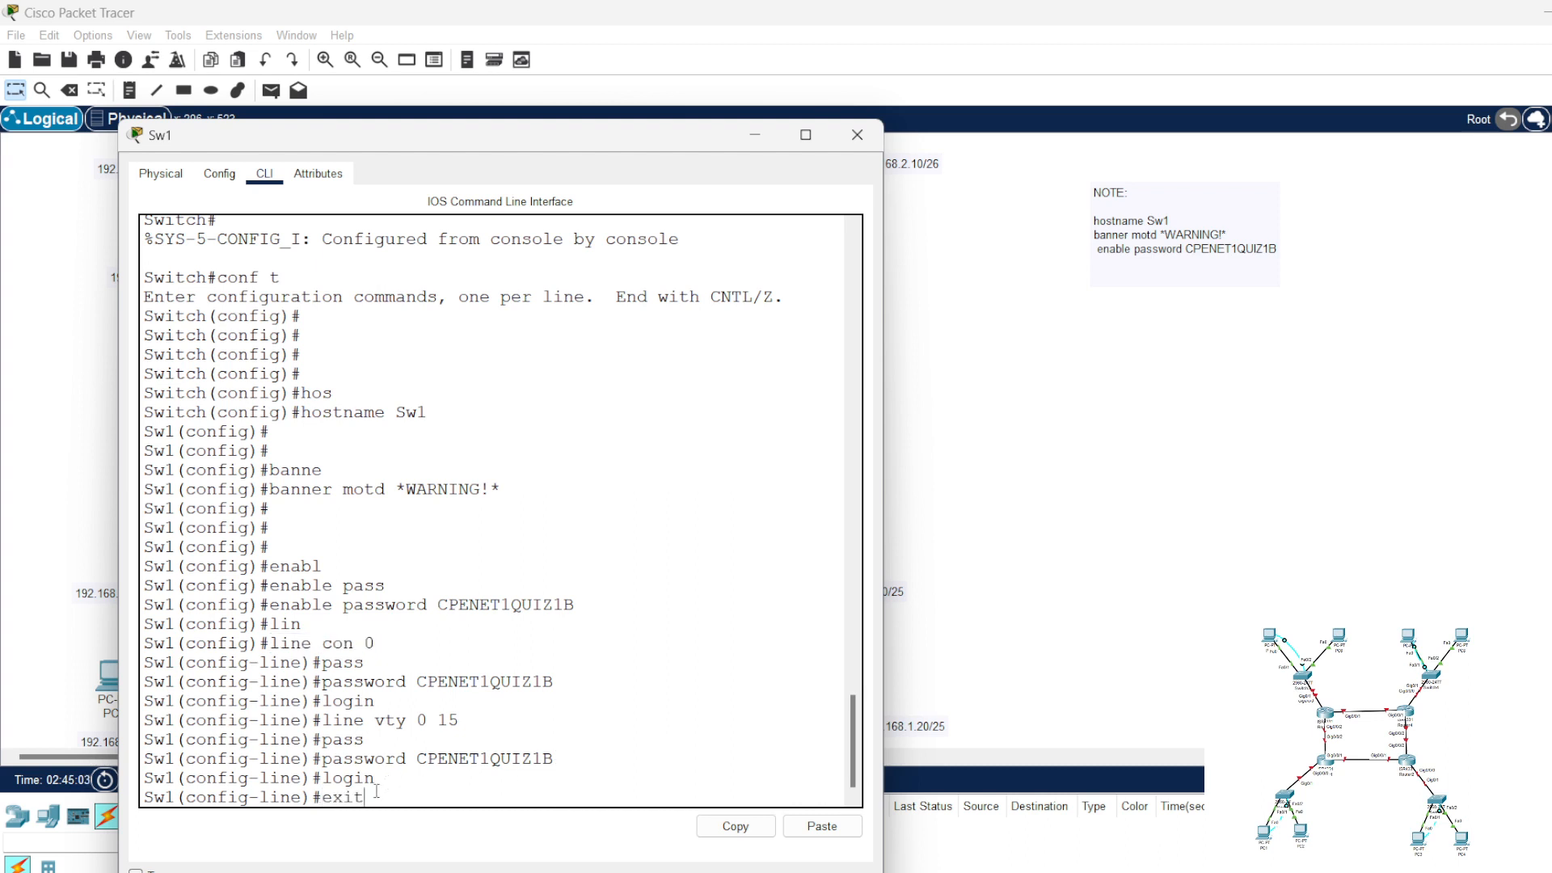
{"action": "key", "text": "Return"}
Step: Copy the console and vty line commands, including their passwords, from the Sw1 CLI into the workspace note below the enable password line
{"action": "left_click_drag", "start_coordinate": [379, 781], "coordinate": [137, 632]}
{"action": "right_click", "coordinate": [165, 625]}
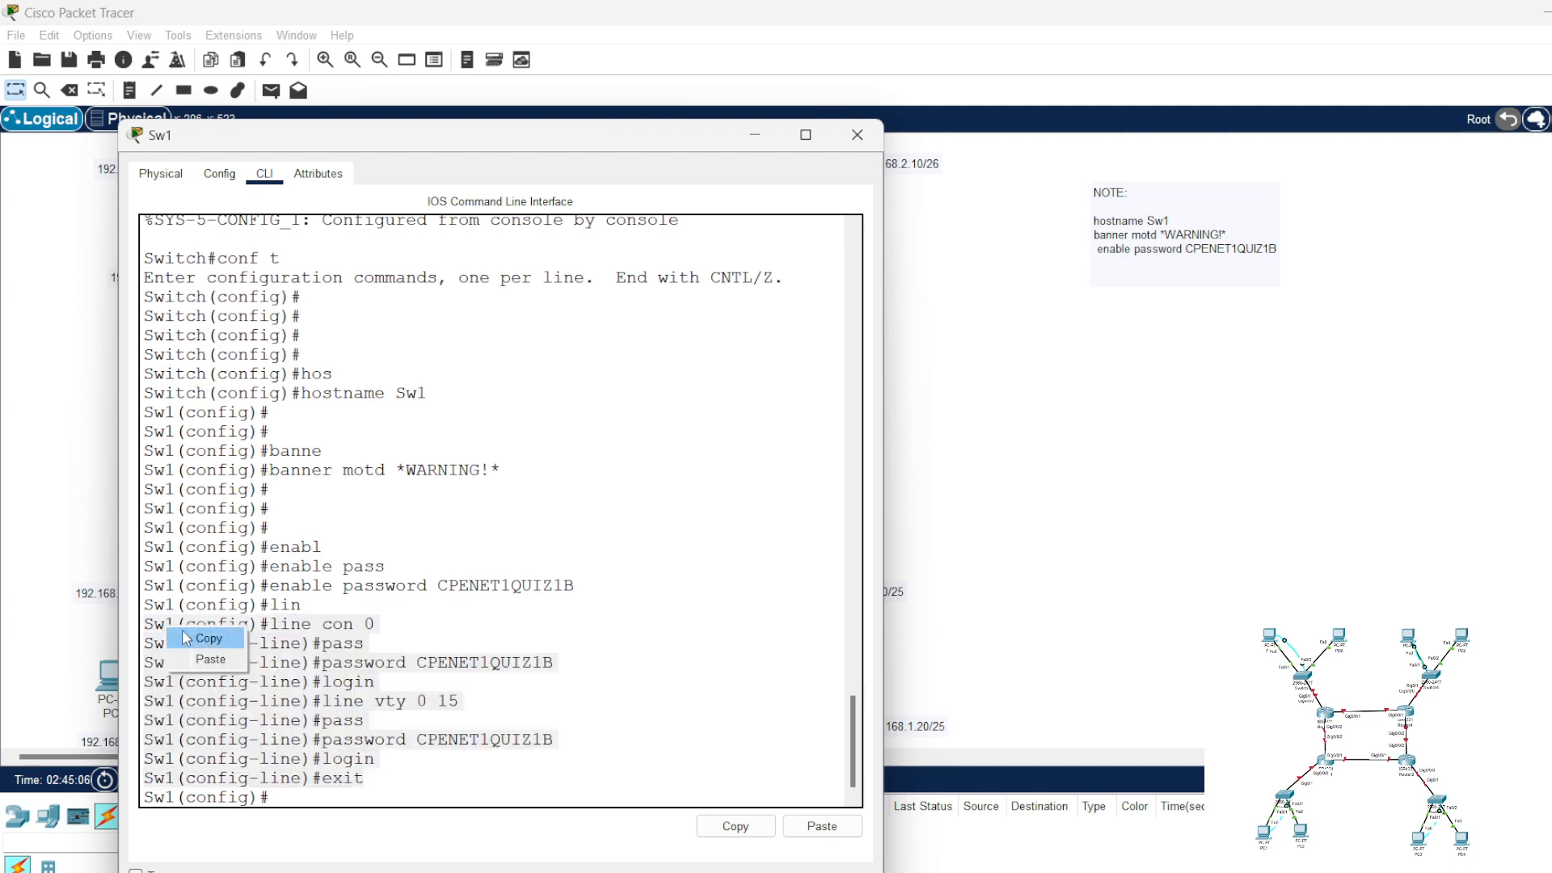
{"action": "left_click", "coordinate": [202, 639]}
{"action": "left_click", "coordinate": [1116, 293]}
{"action": "left_click", "coordinate": [1112, 305]}
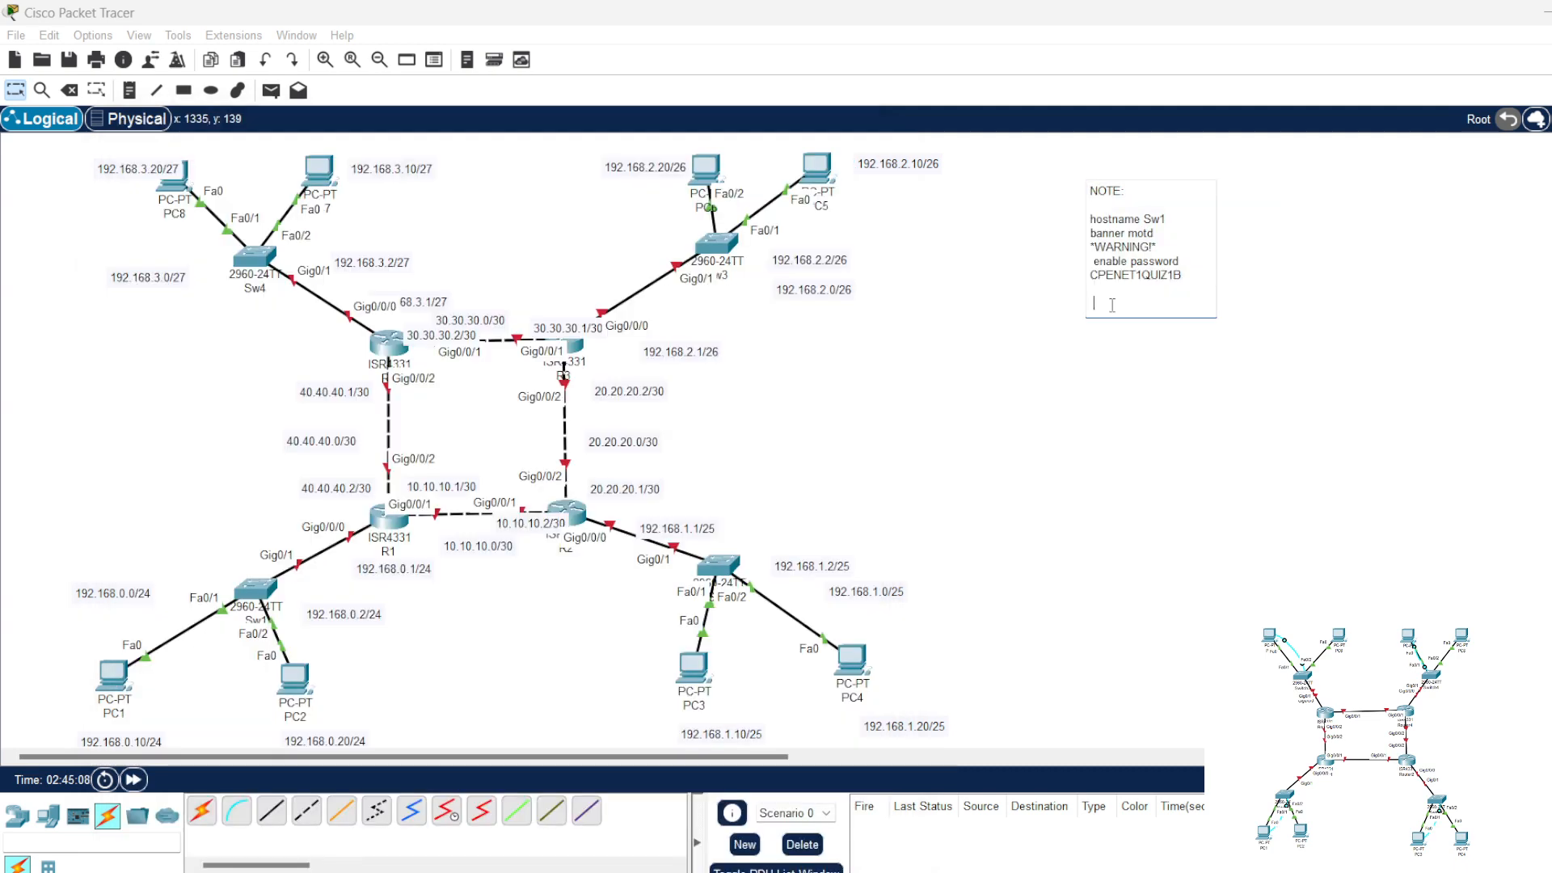
{"action": "key", "text": "ctrl+v"}
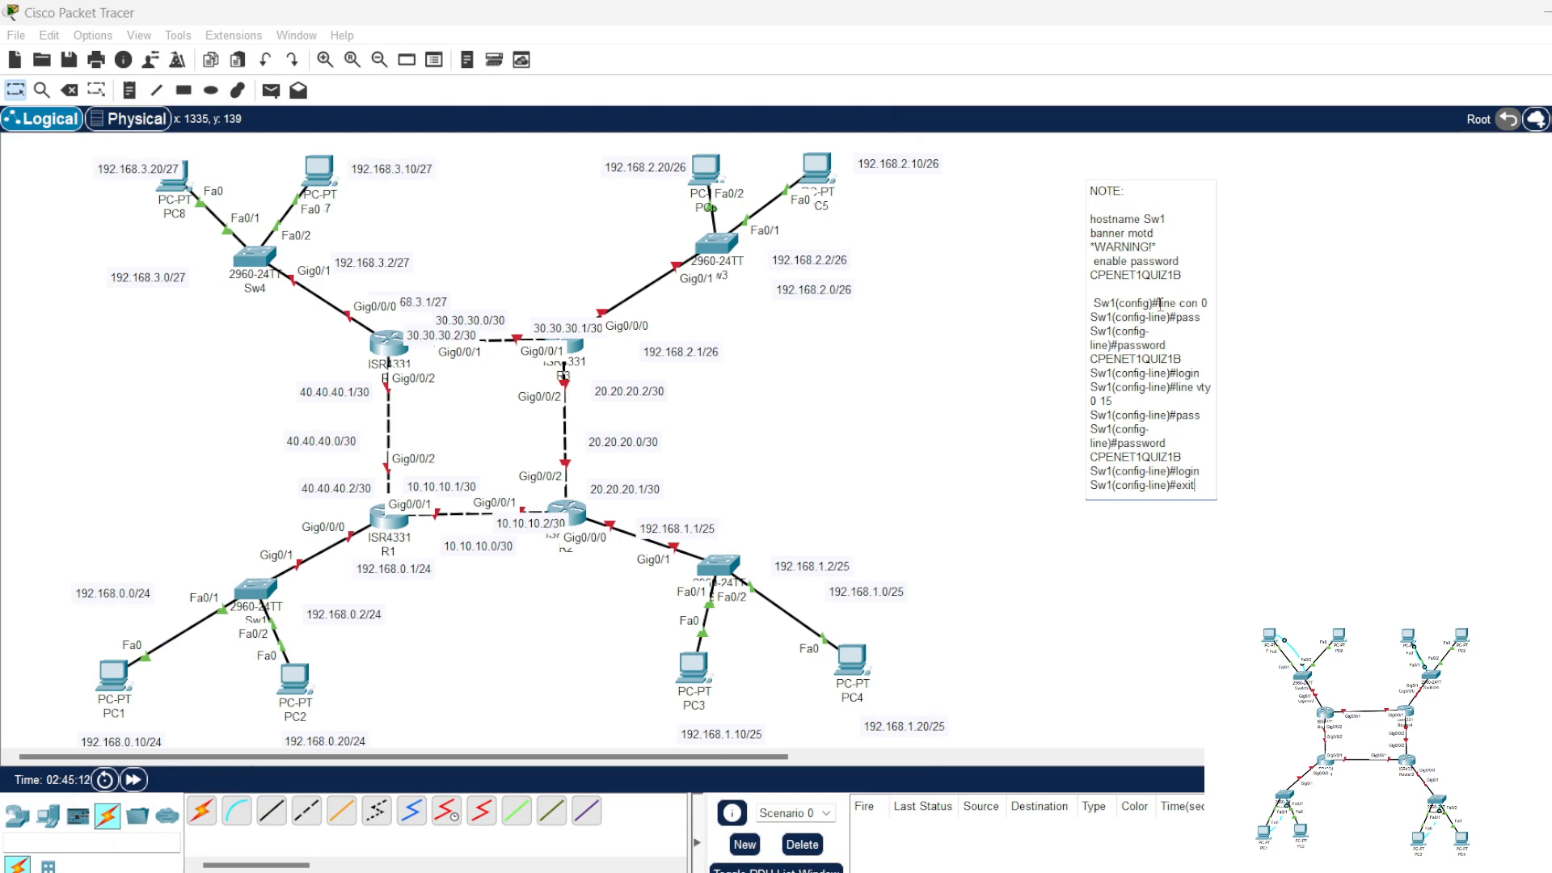
Step: Strip the Sw1 prompts from the note's "line con 0" and console password lines and delete the incomplete "pass" line between them
{"action": "left_click_drag", "start_coordinate": [1162, 304], "coordinate": [1071, 309]}
{"action": "key", "text": "BackSpace"}
{"action": "left_click_drag", "start_coordinate": [1170, 318], "coordinate": [1089, 329]}
{"action": "key", "text": "BackSpace"}
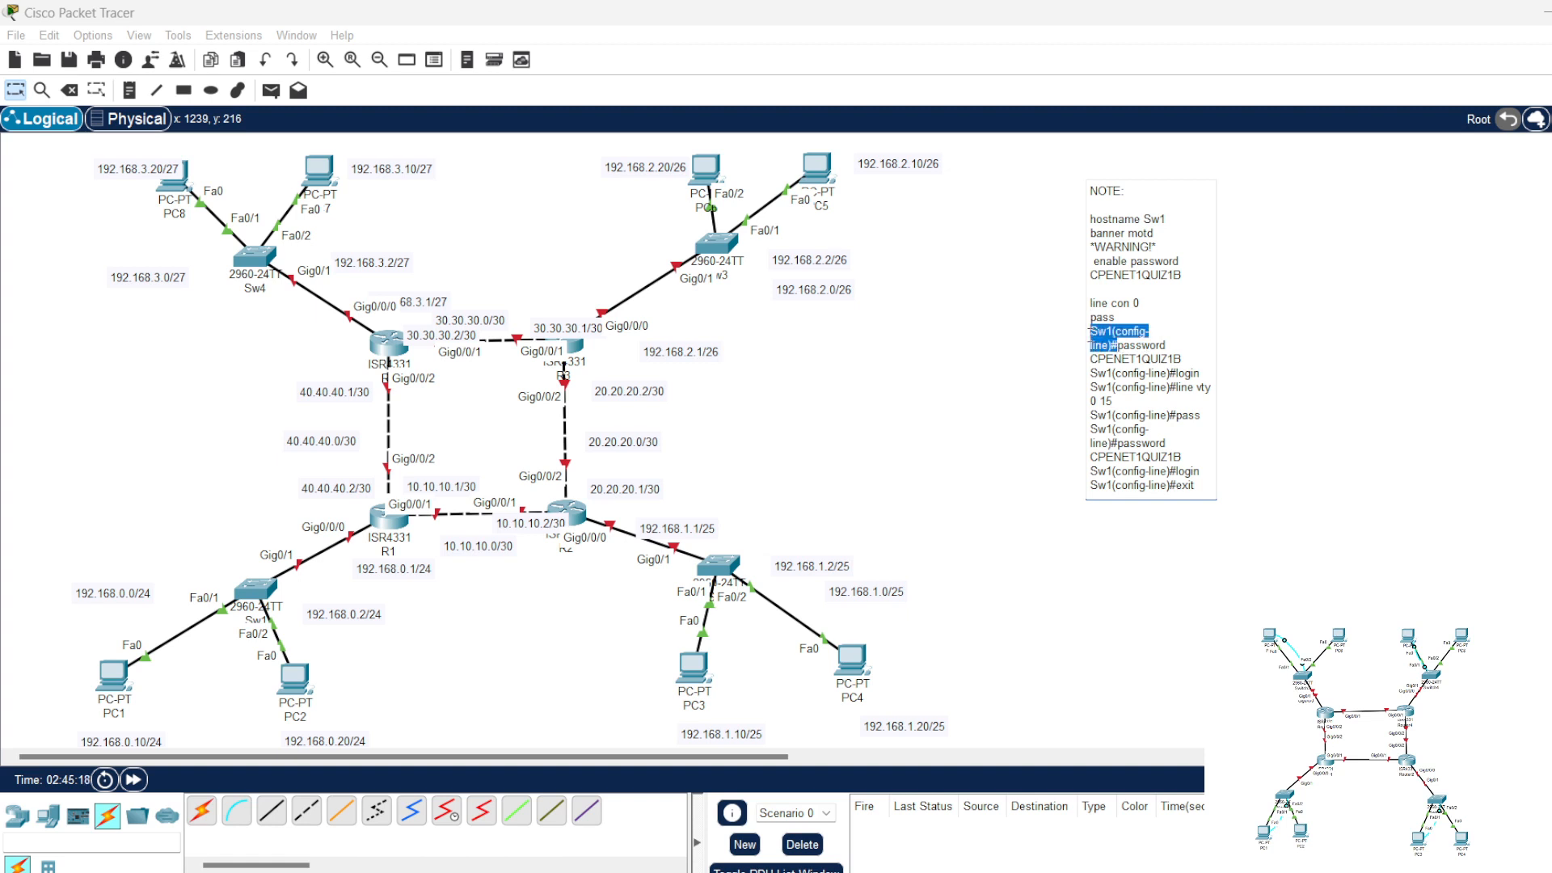
{"action": "left_click", "coordinate": [1090, 319], "text": "shift"}
{"action": "key", "text": "BackSpace"}
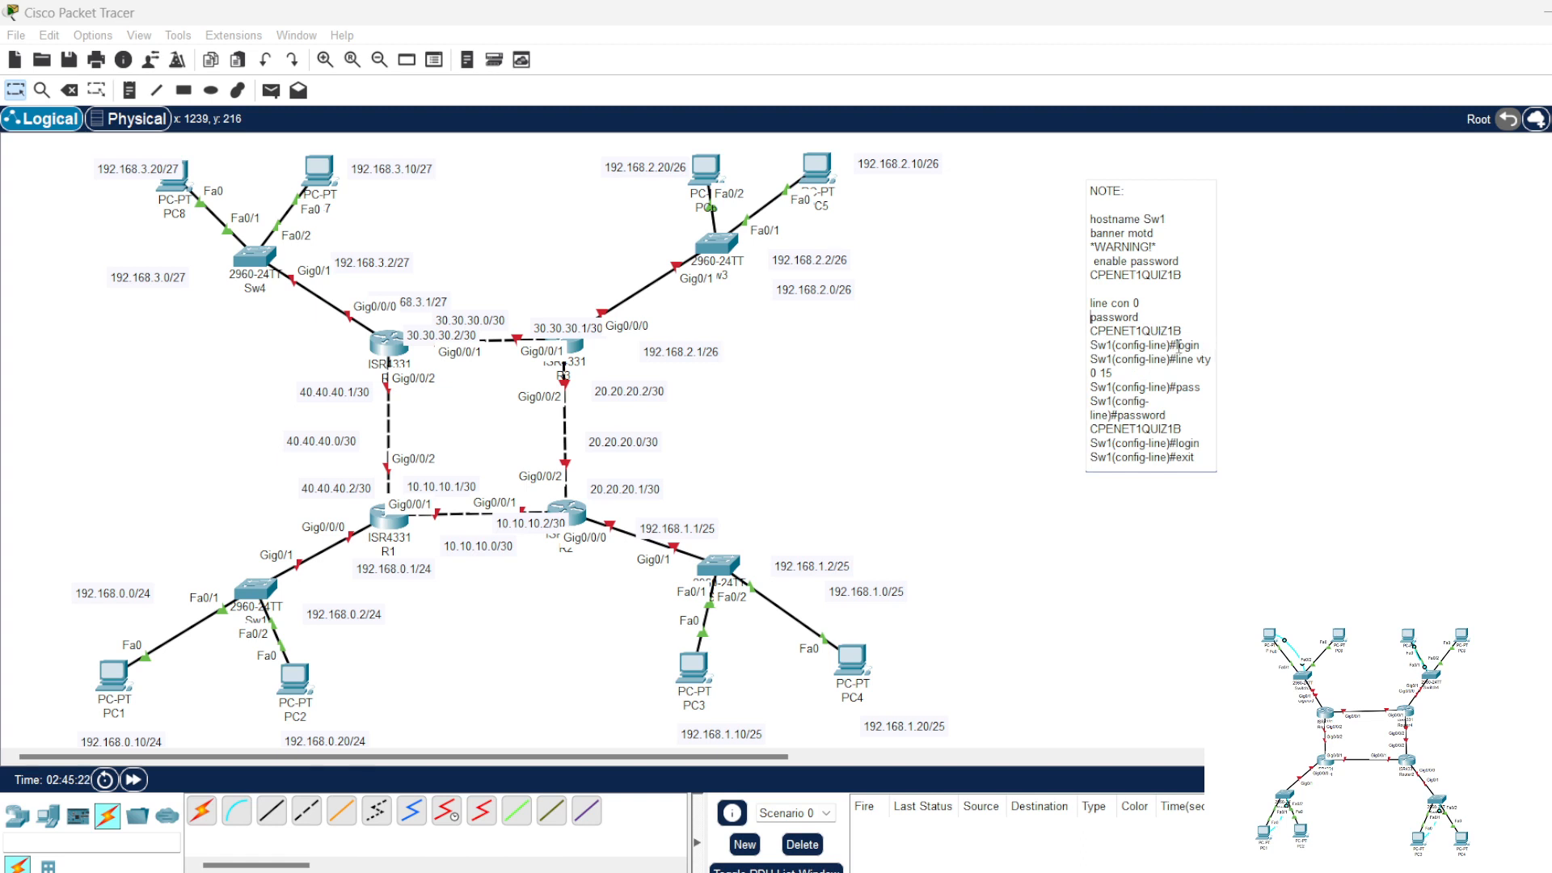
Step: Strip the prompts from the note's console login, "line vty 0 15" and vty password lines, deleting the incomplete "pass" entry
{"action": "left_click_drag", "start_coordinate": [1179, 345], "coordinate": [1091, 374]}
{"action": "key", "text": "BackSpace"}
{"action": "key", "text": "BackSpace"}
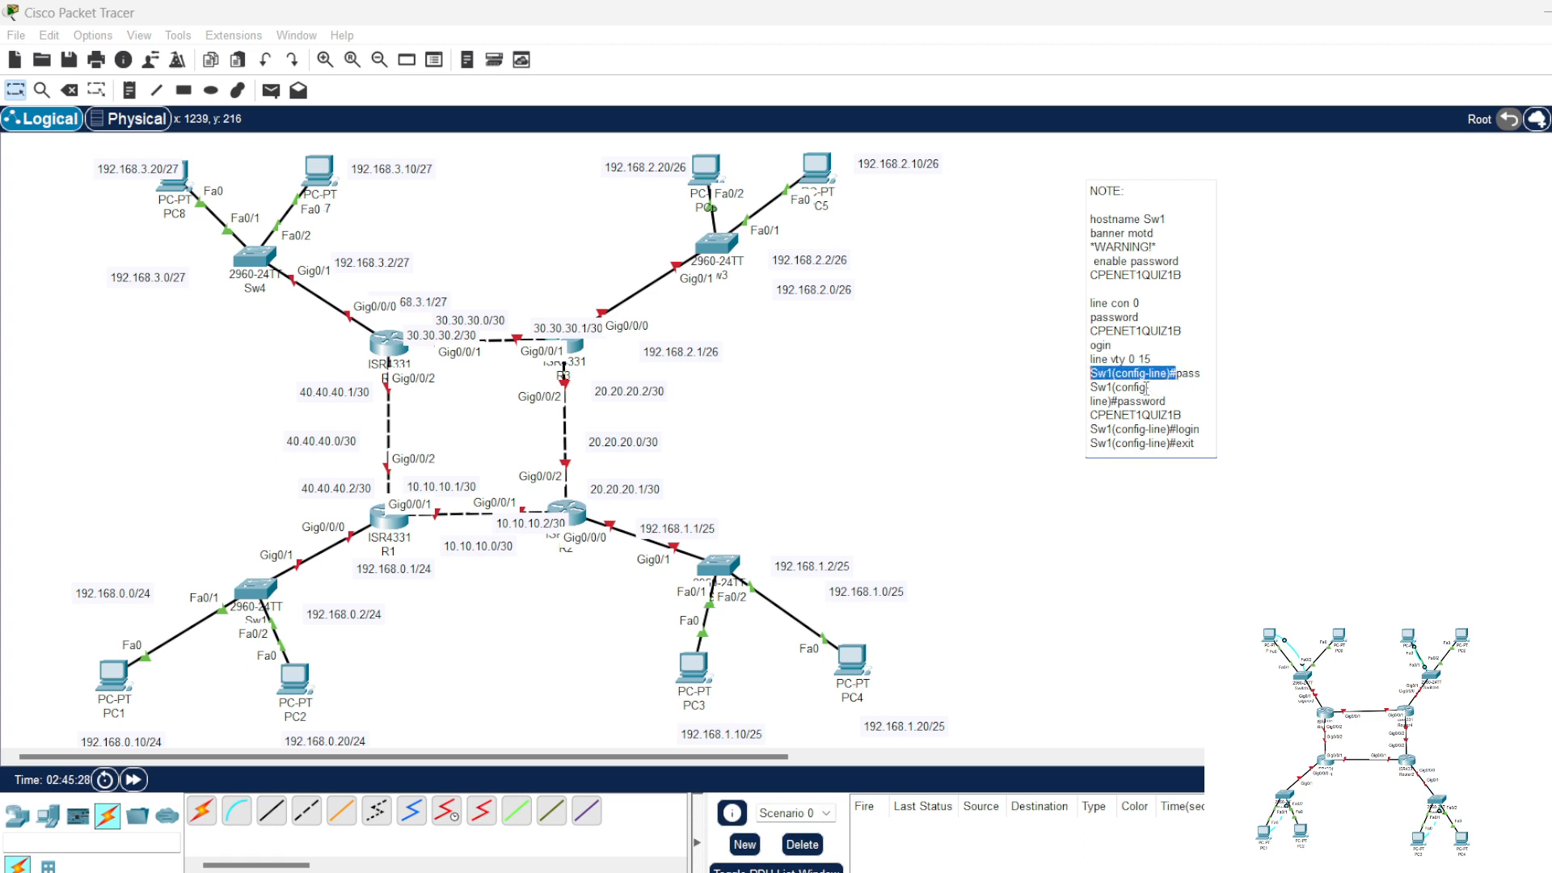
{"action": "key", "text": "BackSpace"}
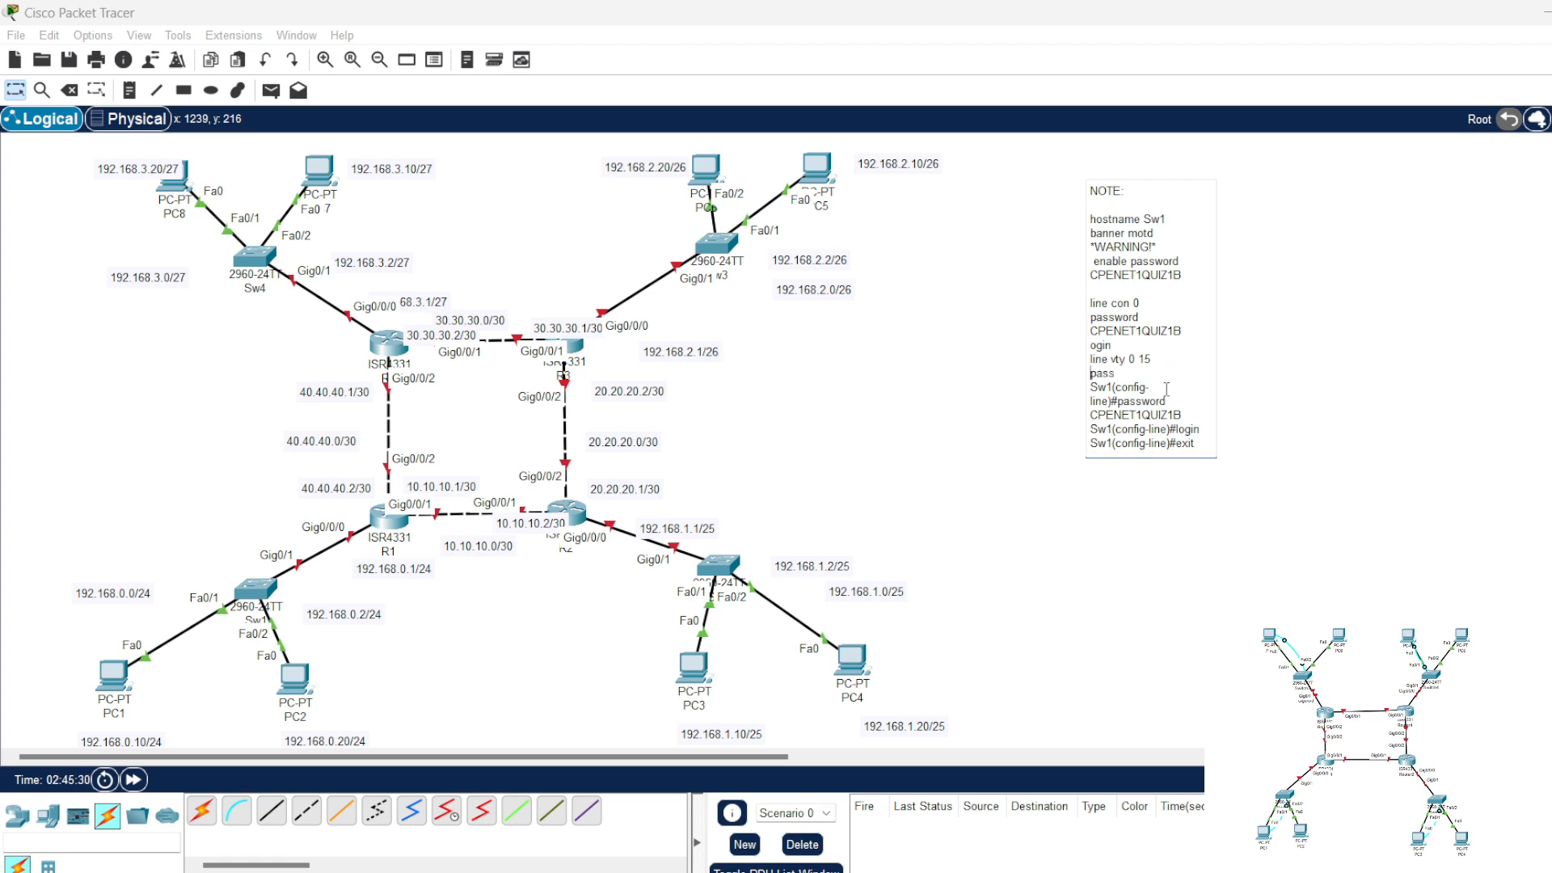
{"action": "left_click_drag", "start_coordinate": [1119, 402], "coordinate": [1091, 374]}
{"action": "key", "text": "BackSpace"}
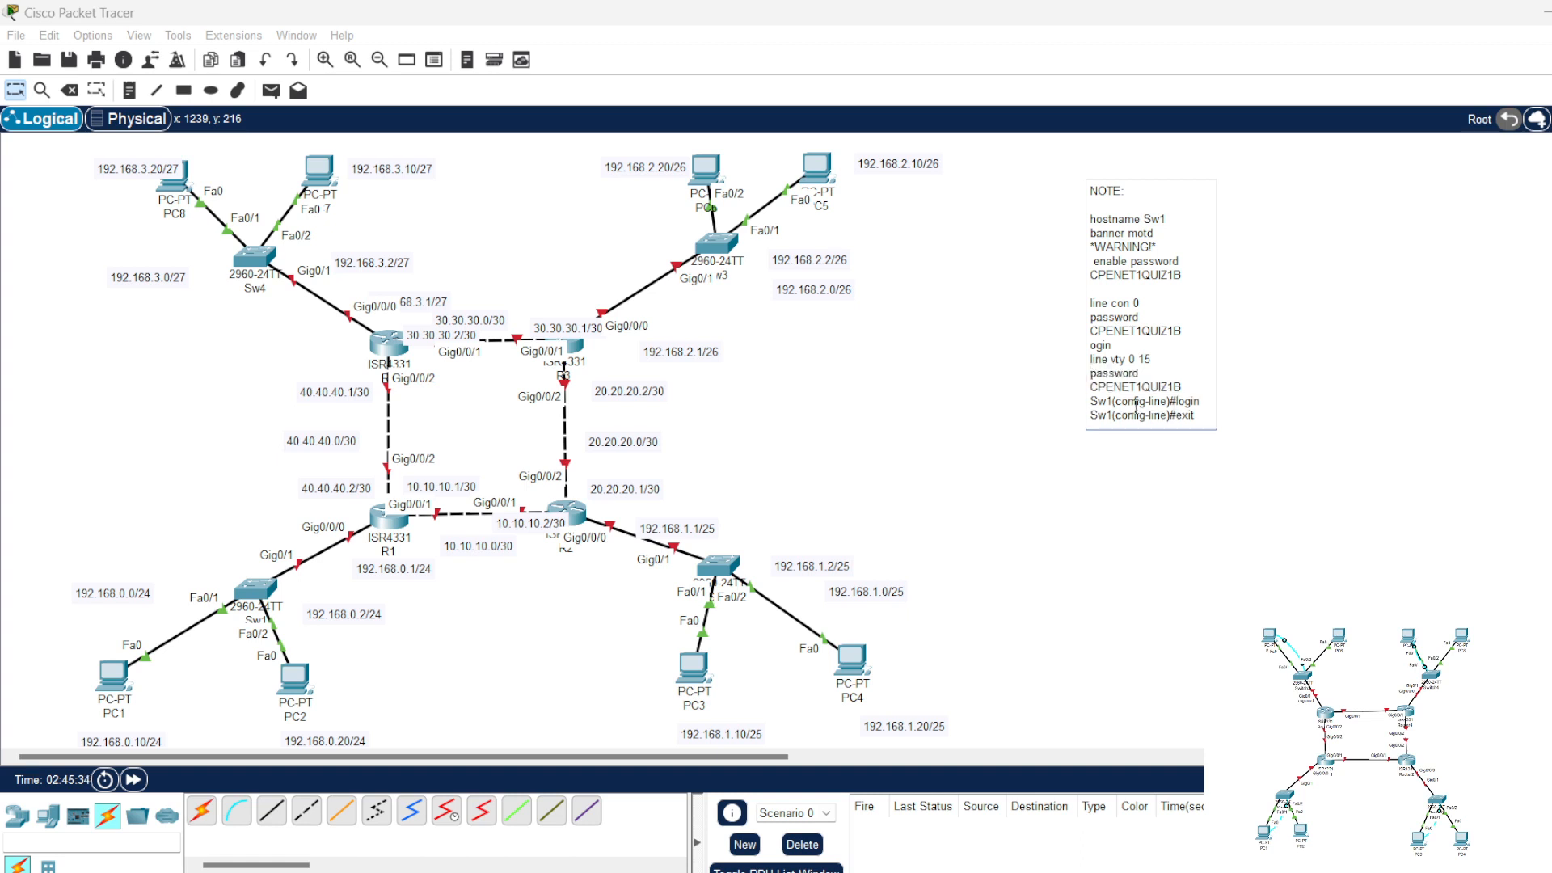
Step: Strip the prompts from the note's final "login" and "exit" lines and add blank lines beneath them
{"action": "left_click_drag", "start_coordinate": [1176, 401], "coordinate": [1090, 415]}
{"action": "key", "text": "BackSpace"}
{"action": "key", "text": "BackSpace"}
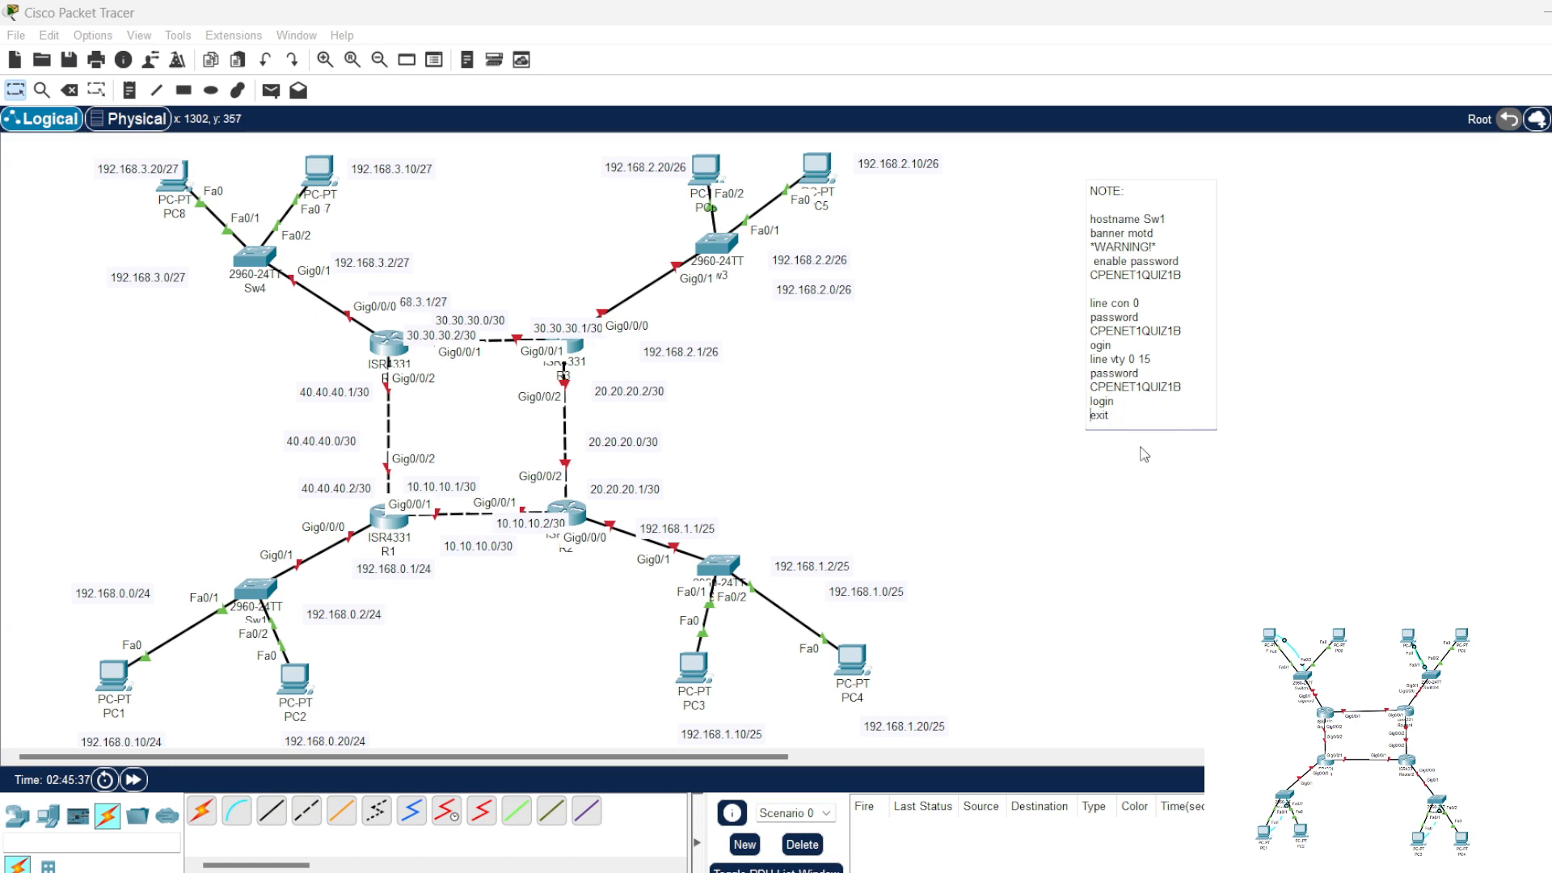
{"action": "left_click", "coordinate": [1151, 416]}
{"action": "key", "text": "Return"}
{"action": "key", "text": "Return"}
Step: Reopen the Sw1 command line and continue at a fresh global configuration prompt
{"action": "left_click", "coordinate": [260, 596]}
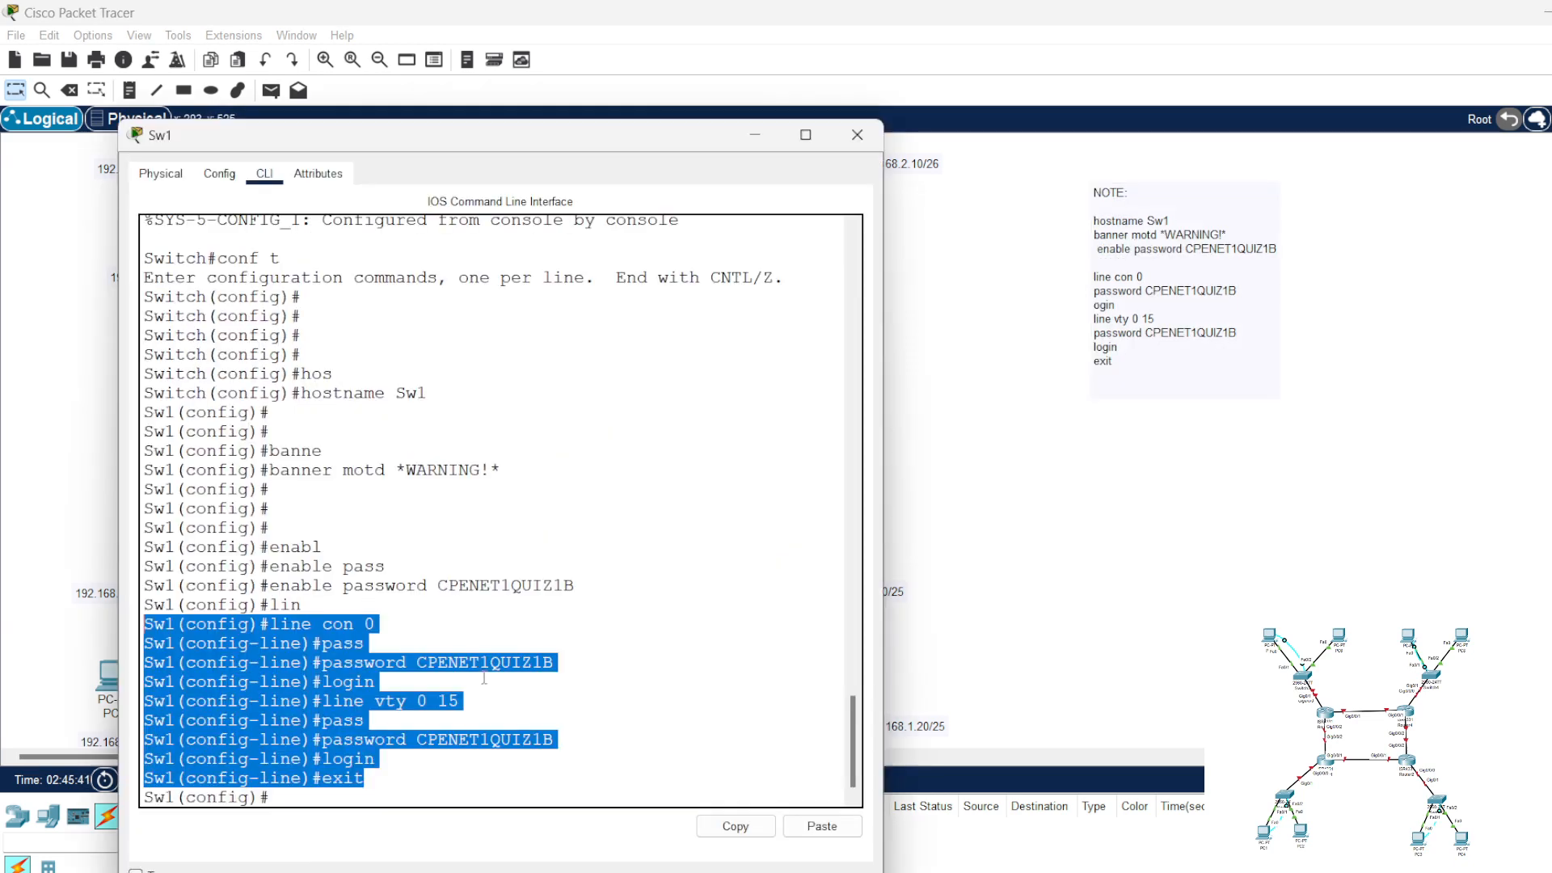
{"action": "left_click", "coordinate": [393, 792]}
{"action": "key", "text": "Return"}
{"action": "key", "text": "Return"}
{"action": "key", "text": "Return"}
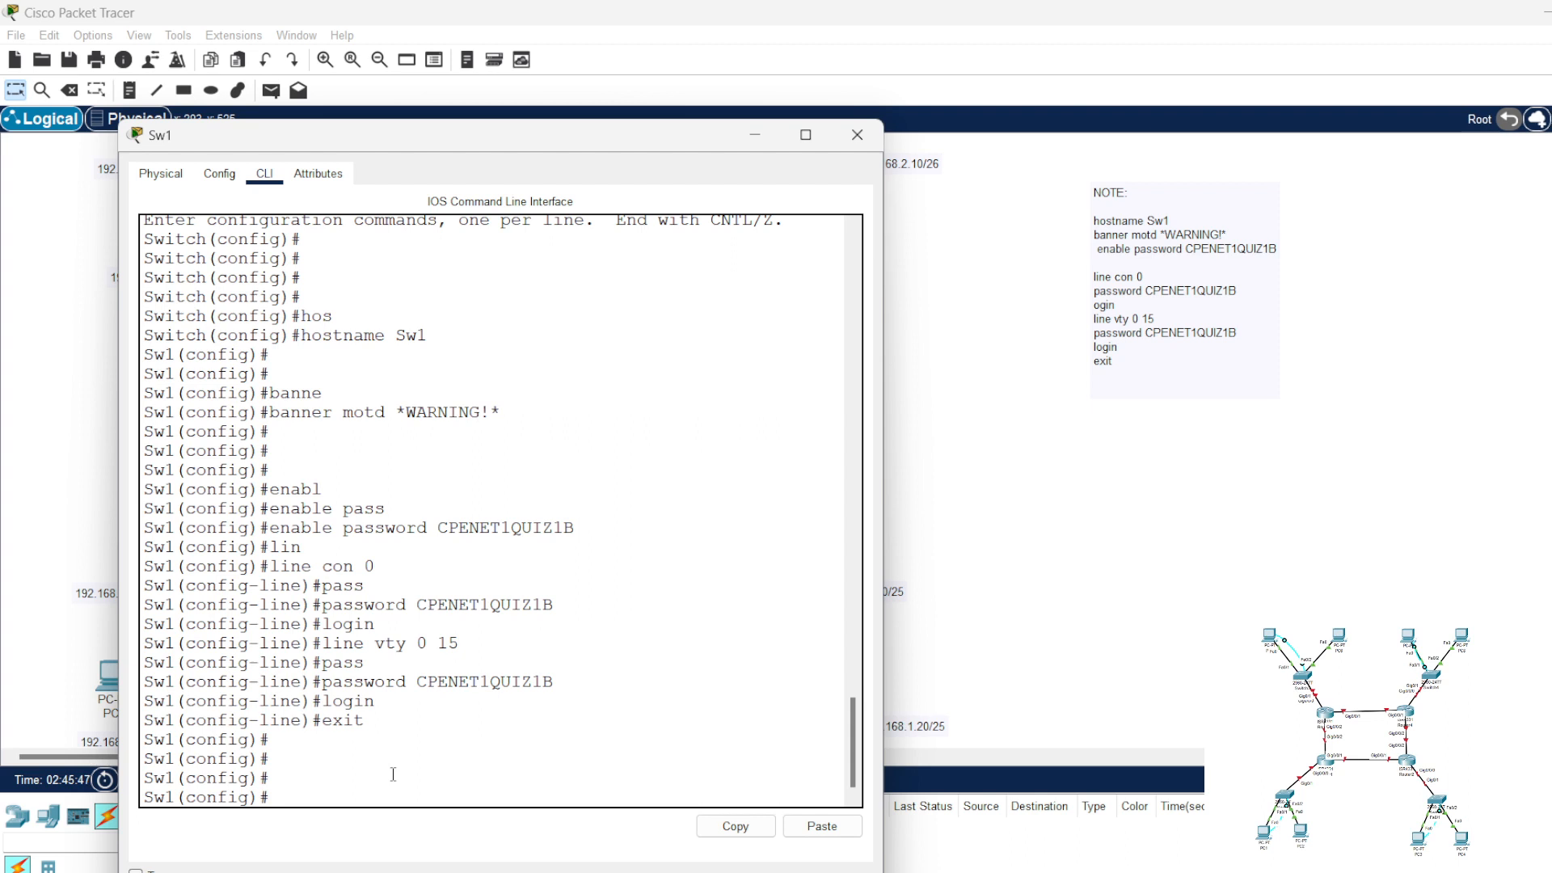
{"action": "type", "text": "pas"}
{"action": "key", "text": "BackSpace"}
{"action": "key", "text": "BackSpace"}
{"action": "key", "text": "BackSpace"}
{"action": "type", "text": "pass"}
{"action": "key", "text": "Tab"}
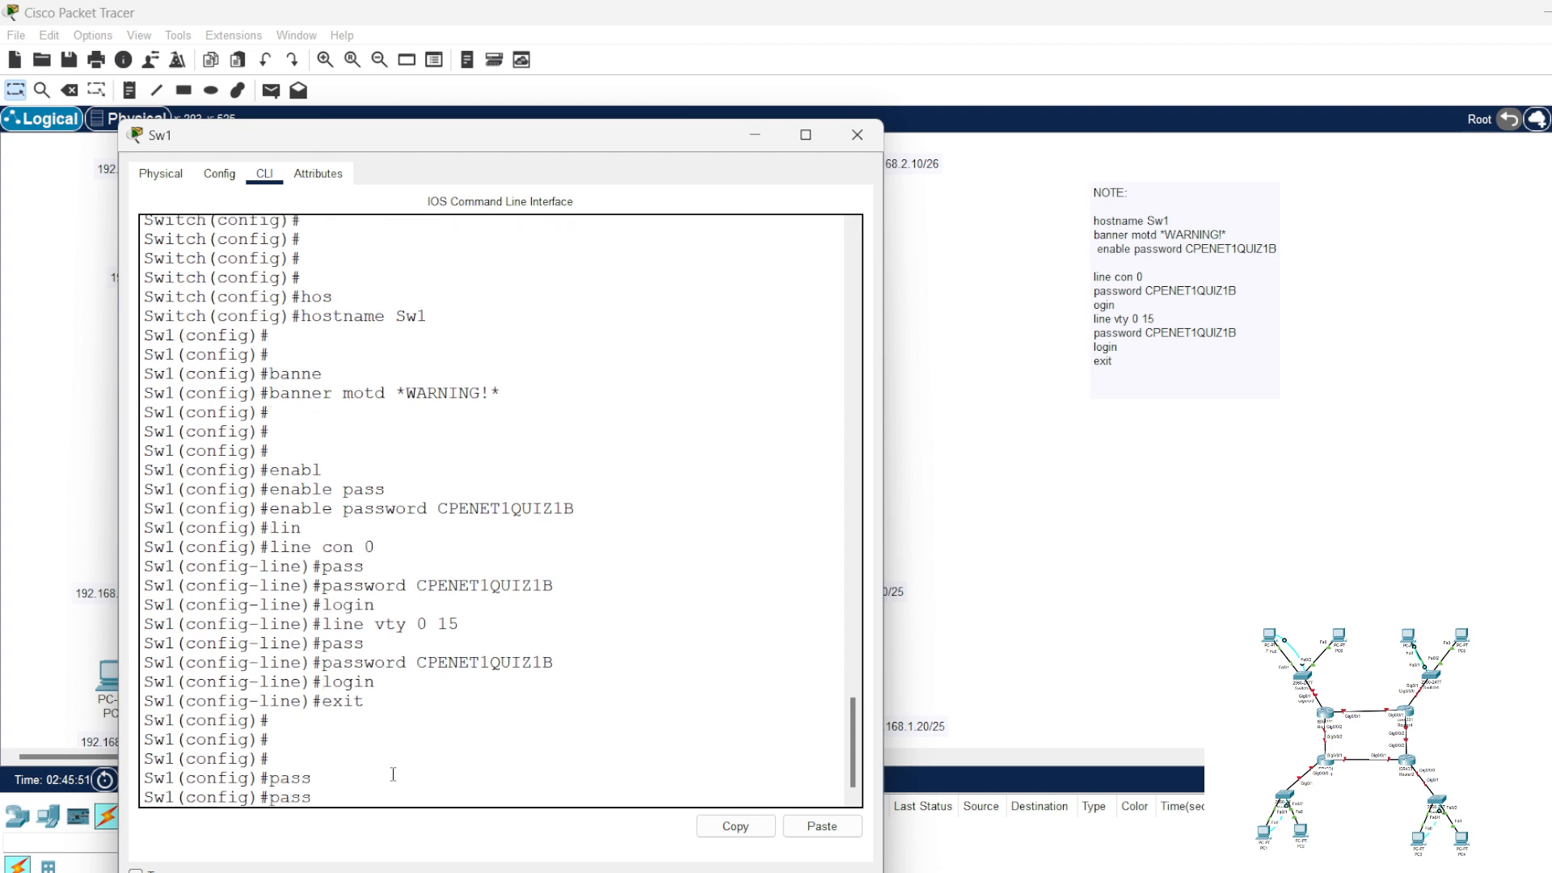
{"action": "key", "text": "BackSpace"}
{"action": "key", "text": "BackSpace"}
{"action": "key", "text": "BackSpace"}
{"action": "key", "text": "BackSpace"}
Step: Turn on password encryption on Sw1 with "service password-encryption"
{"action": "type", "text": "ser"}
{"action": "key", "text": "Tab"}
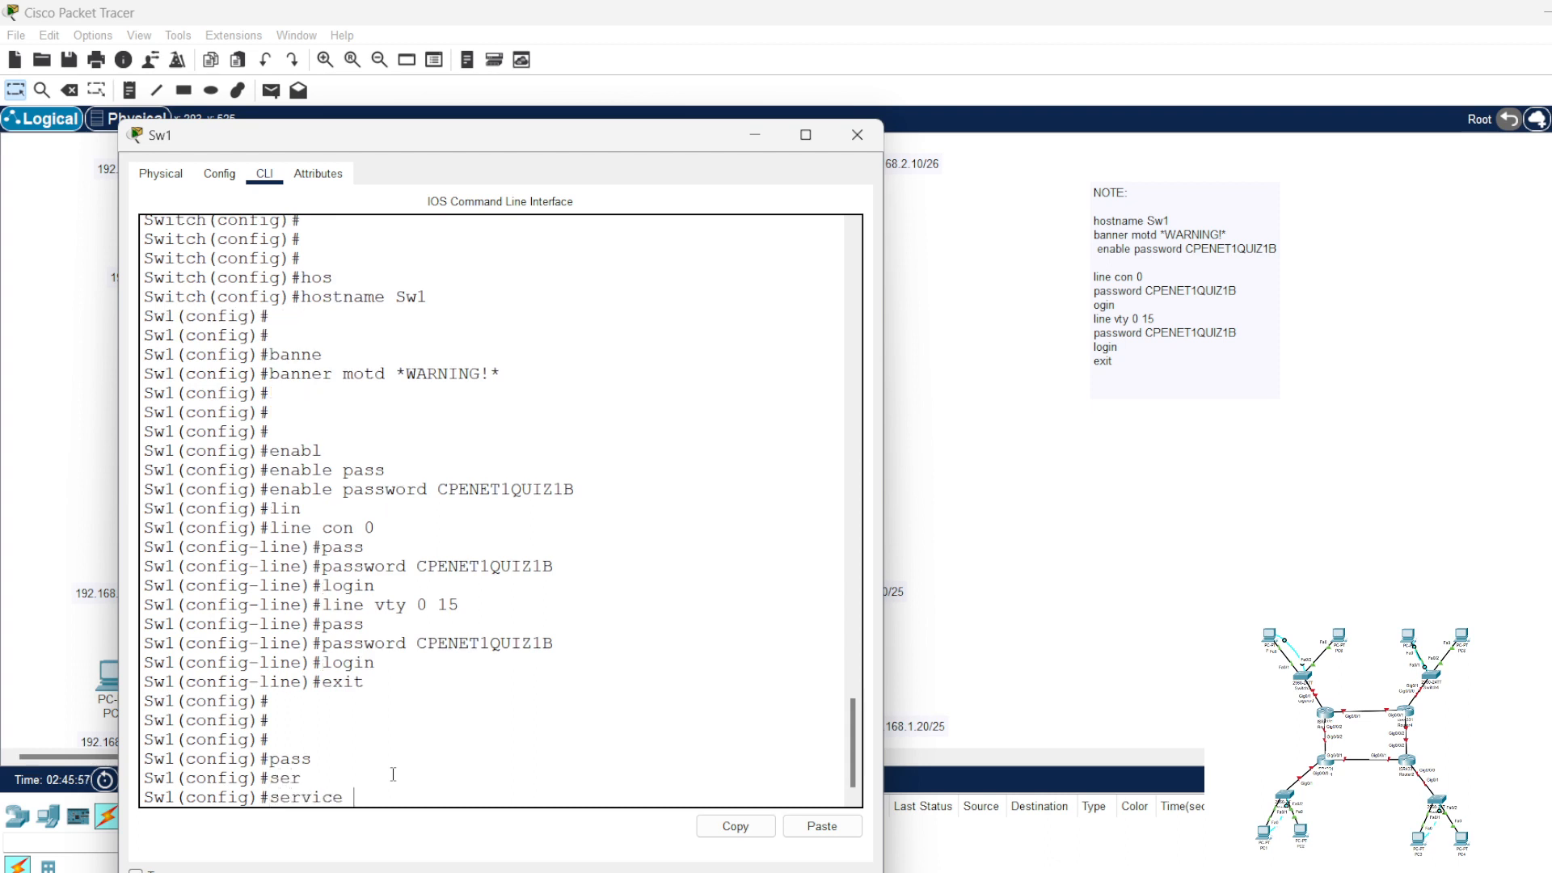
{"action": "type", "text": "pass"}
{"action": "key", "text": "Tab"}
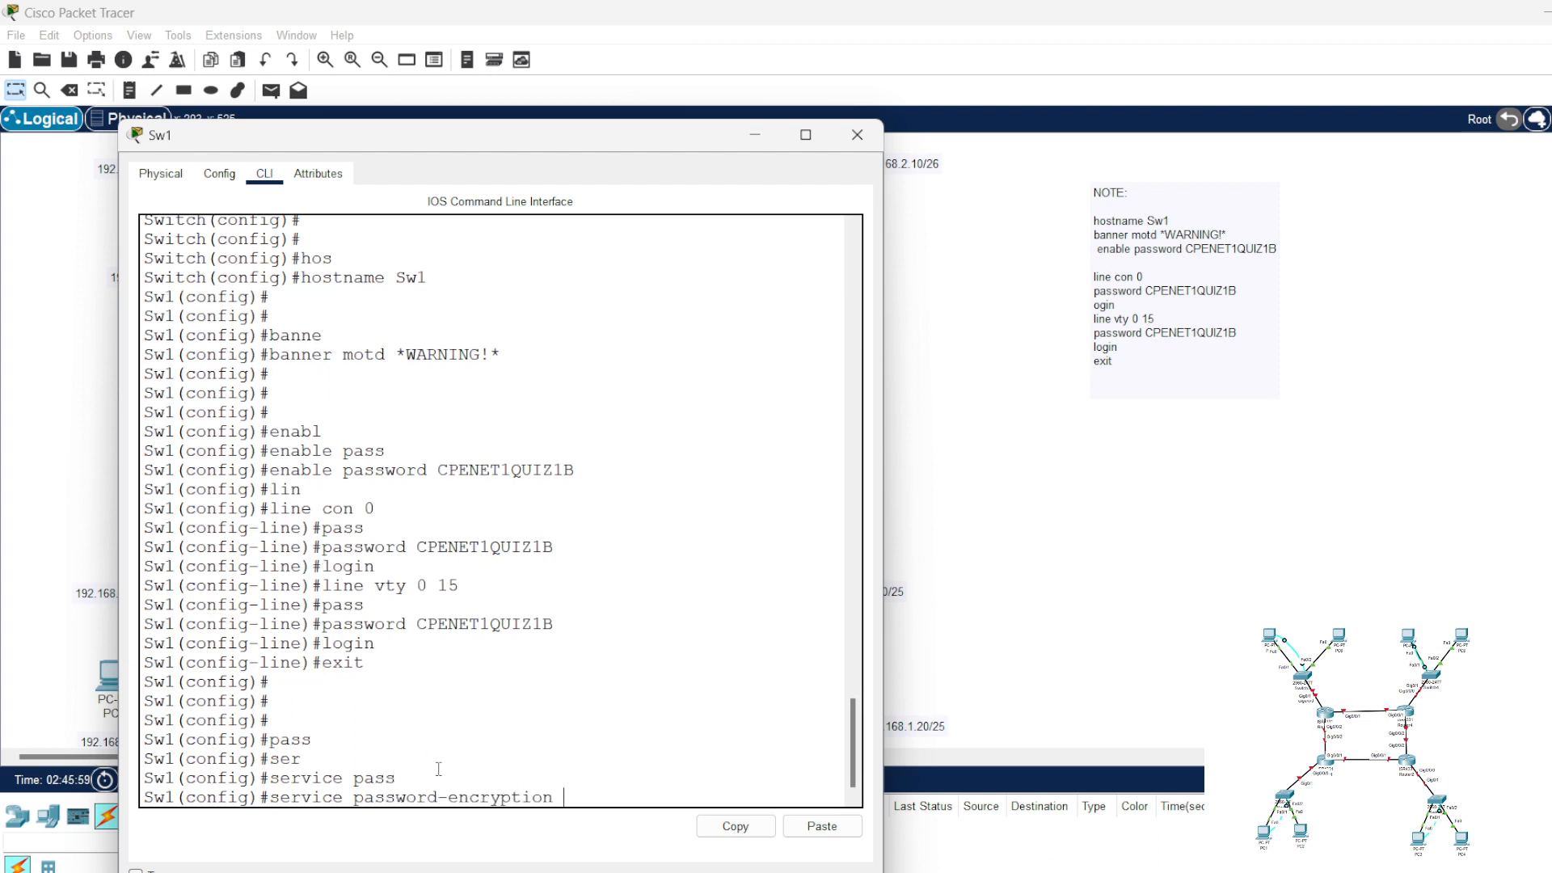
{"action": "key", "text": "Return"}
Step: Copy the "service password-encryption" command from the Sw1 CLI into the workspace note below the "exit" line
{"action": "left_click_drag", "start_coordinate": [563, 777], "coordinate": [271, 778]}
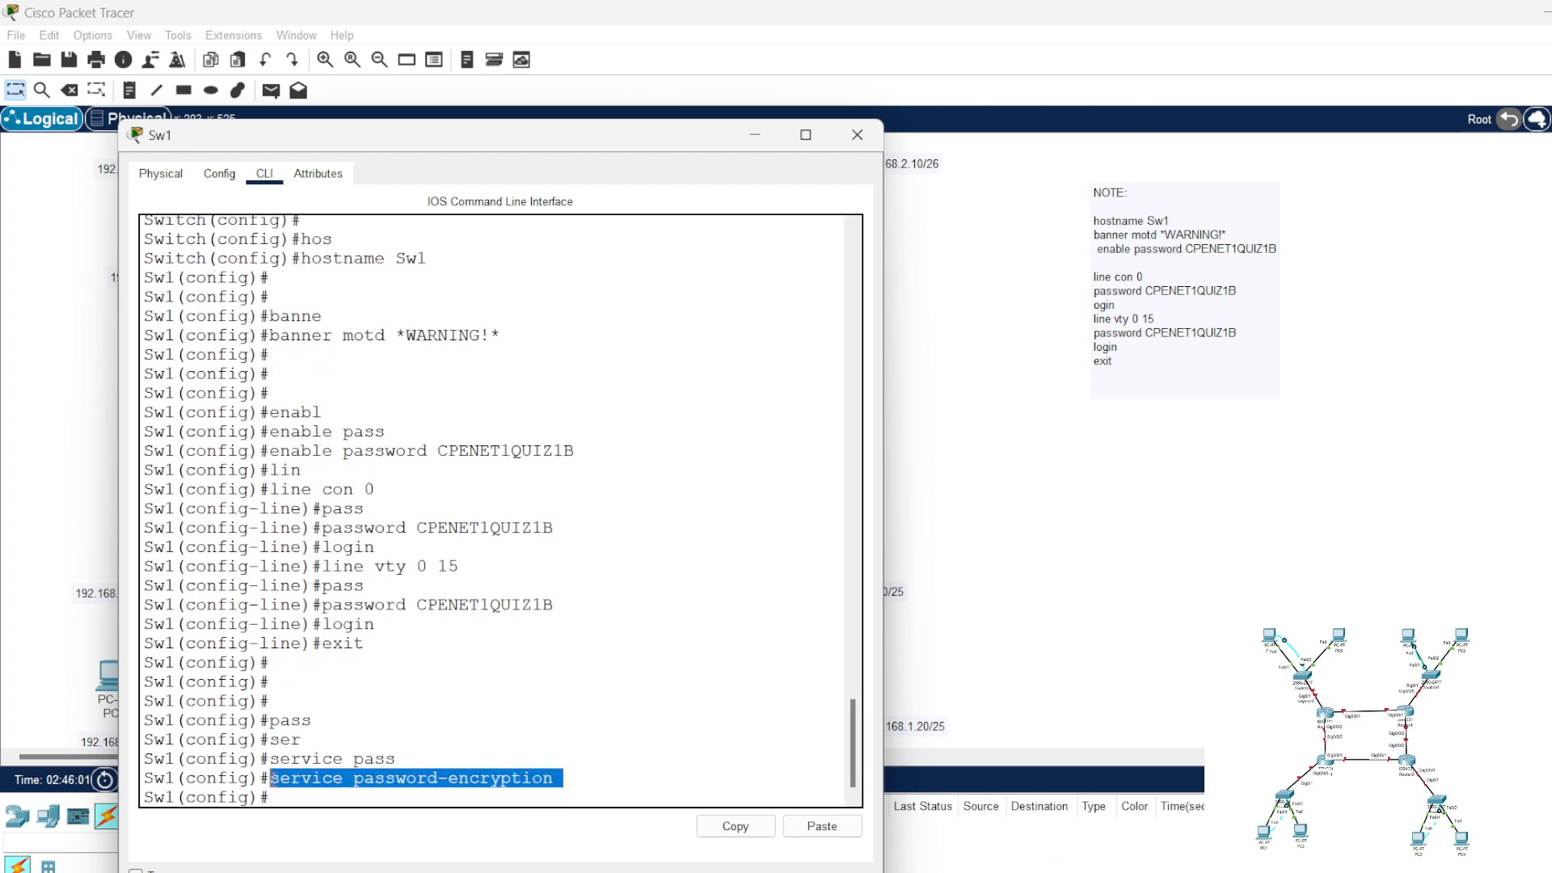
{"action": "right_click", "coordinate": [283, 777]}
{"action": "left_click", "coordinate": [312, 788]}
{"action": "left_click", "coordinate": [1133, 375]}
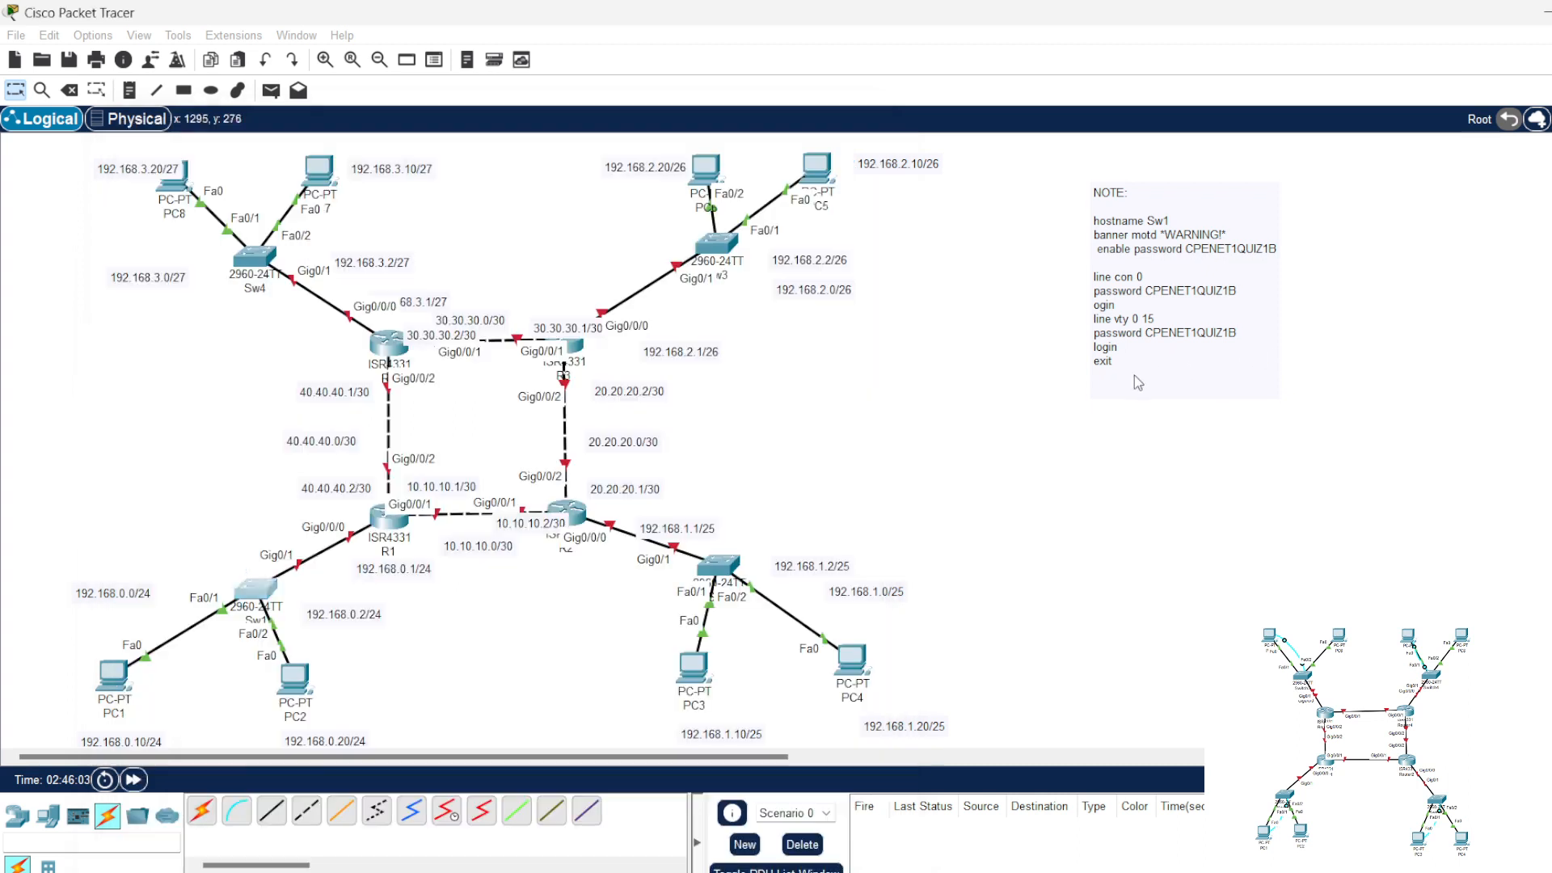
{"action": "left_click_drag", "start_coordinate": [1092, 447], "coordinate": [1106, 448]}
{"action": "type", "text": "v"}
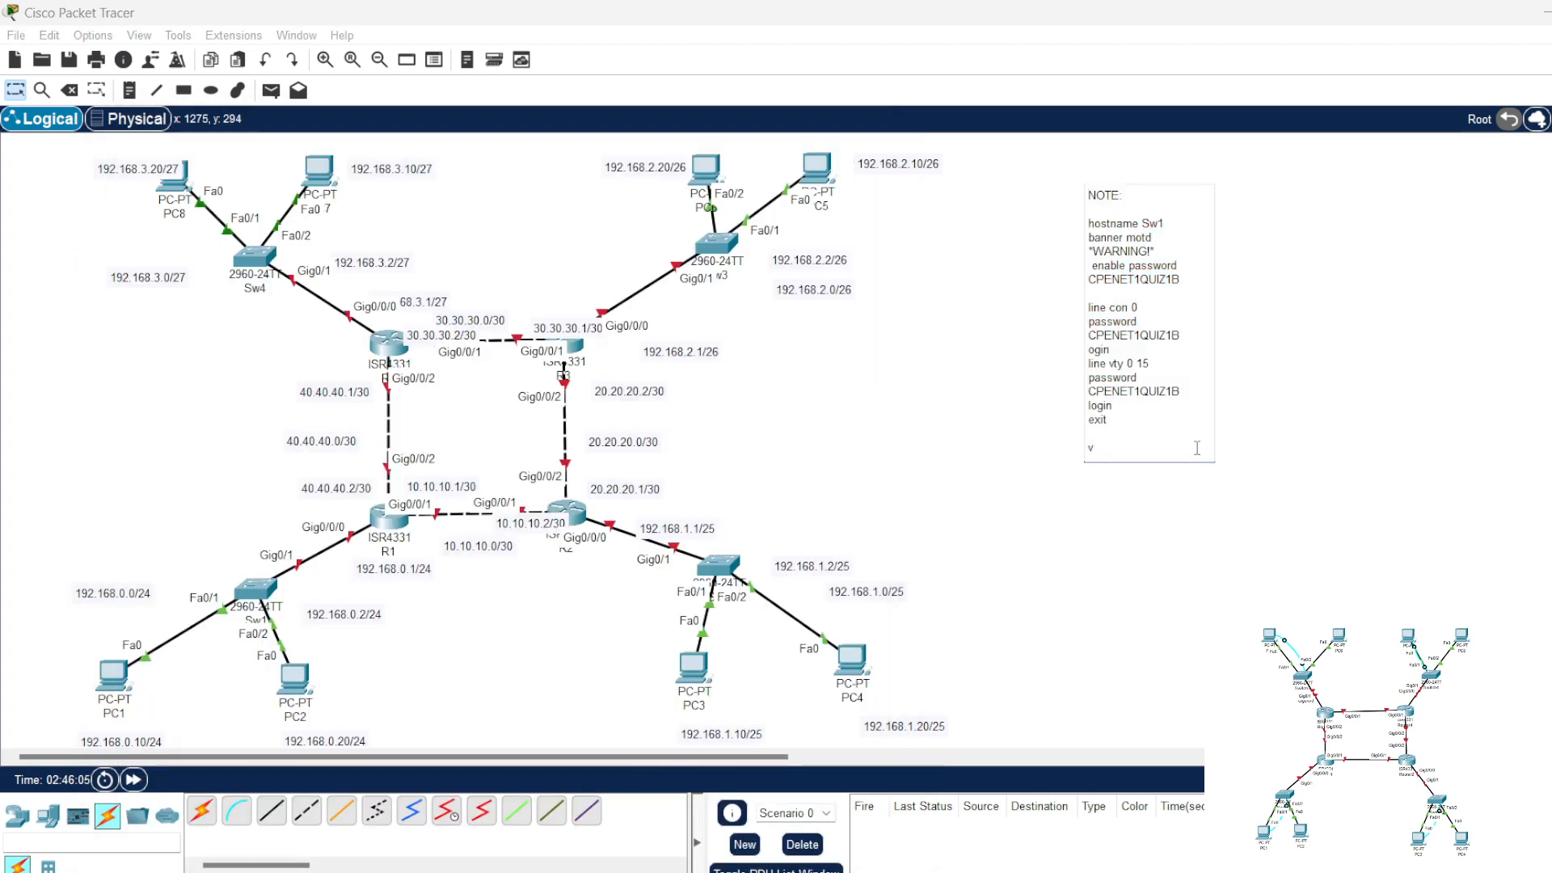
{"action": "key", "text": "BackSpace"}
{"action": "key", "text": "ctrl+v"}
{"action": "key", "text": "Return"}
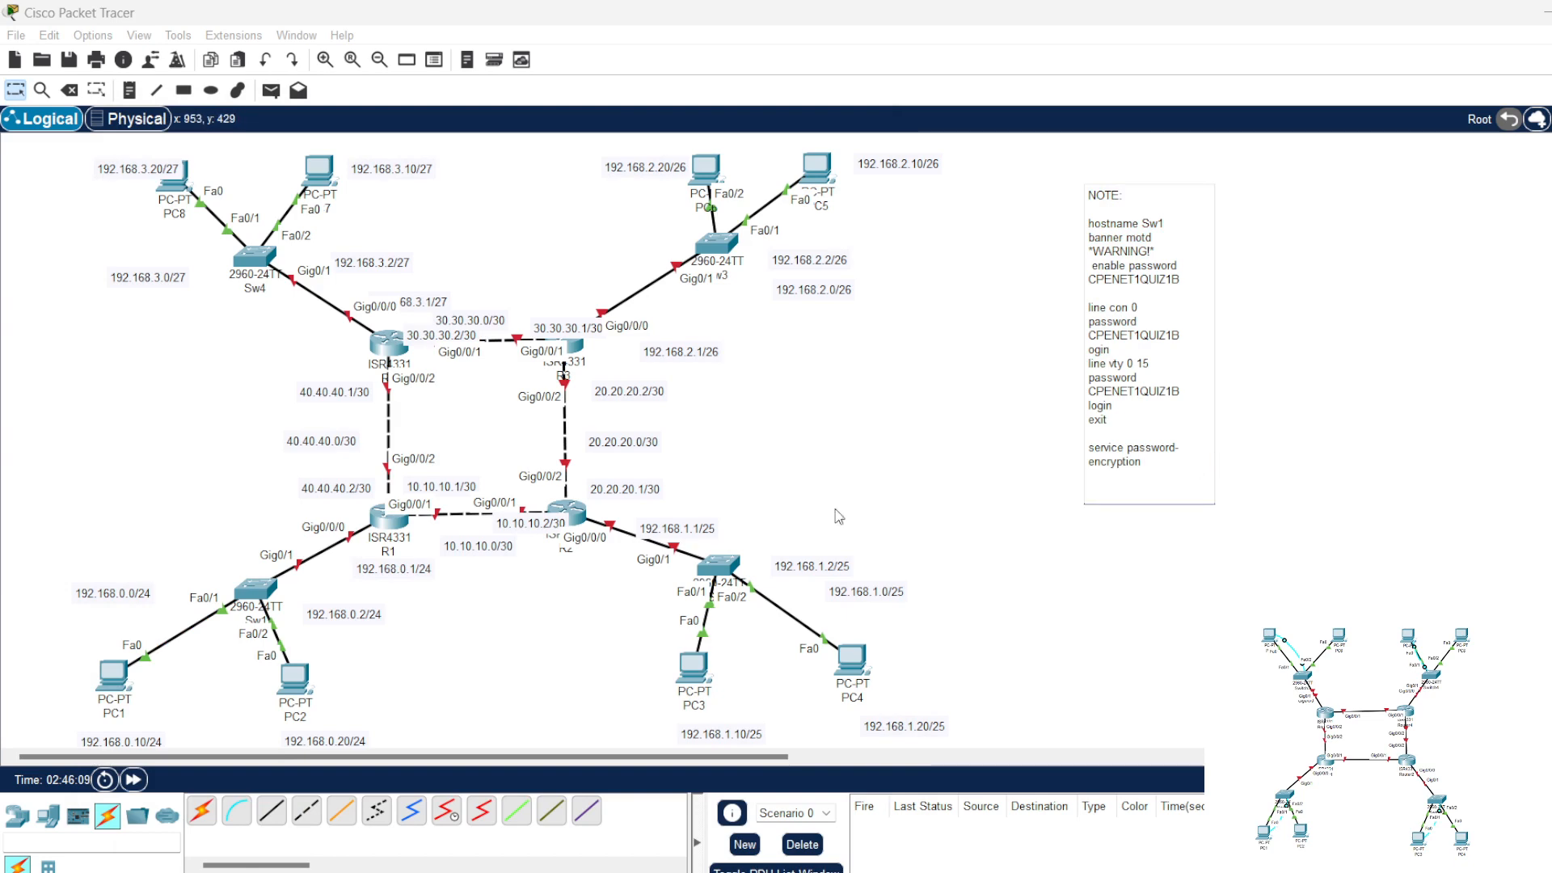
Step: Return to the Sw1 command line and enter interface configuration mode with "int vlan 1"
{"action": "left_click", "coordinate": [269, 589]}
{"action": "left_click", "coordinate": [462, 800]}
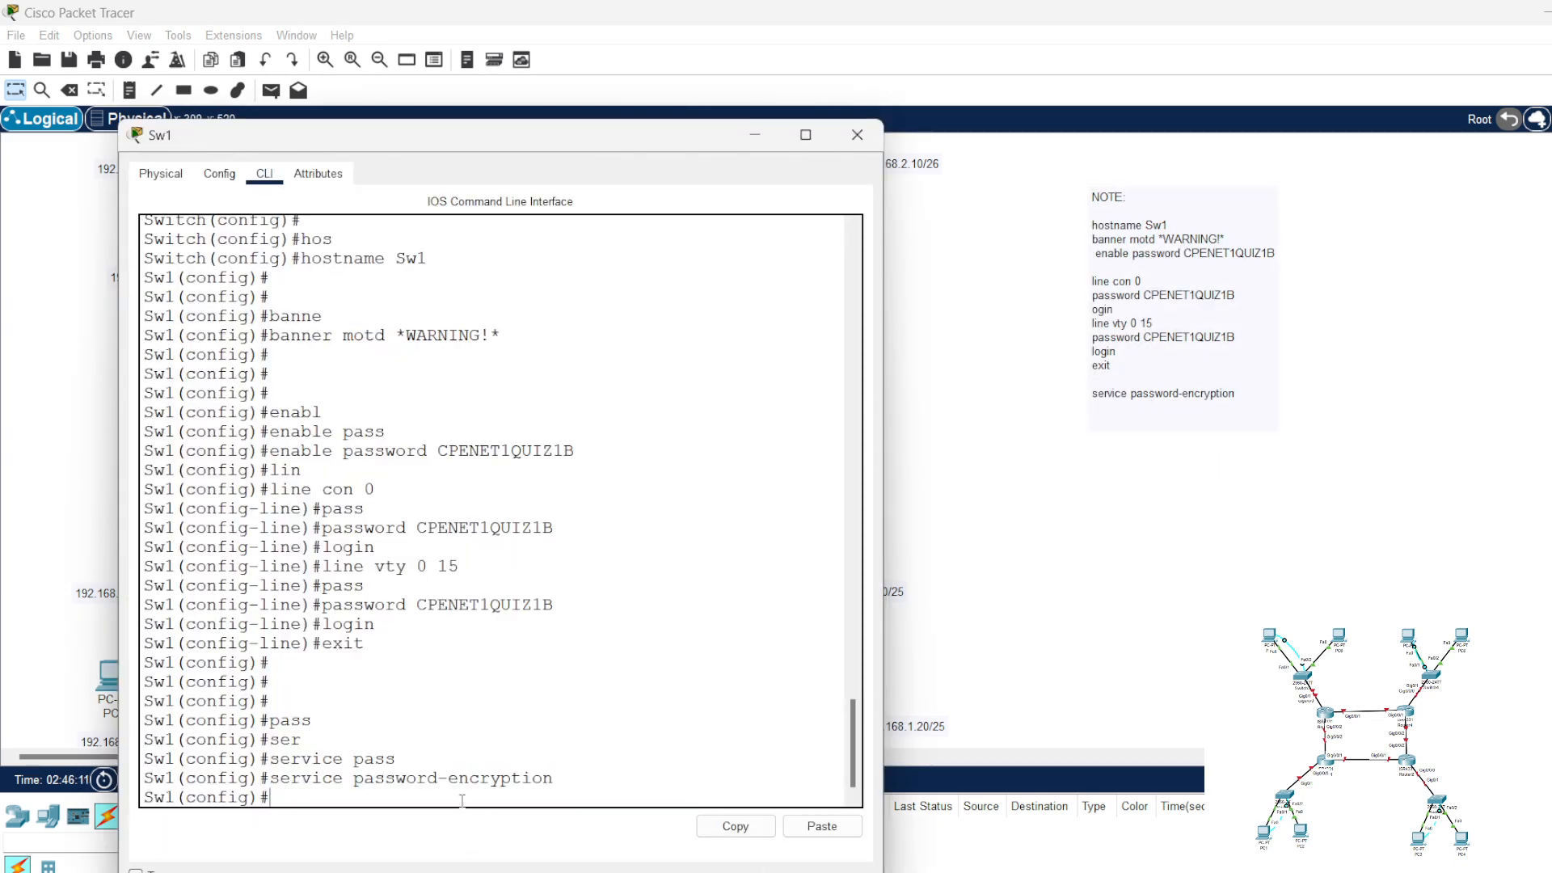
{"action": "key", "text": "Return"}
{"action": "key", "text": "Return"}
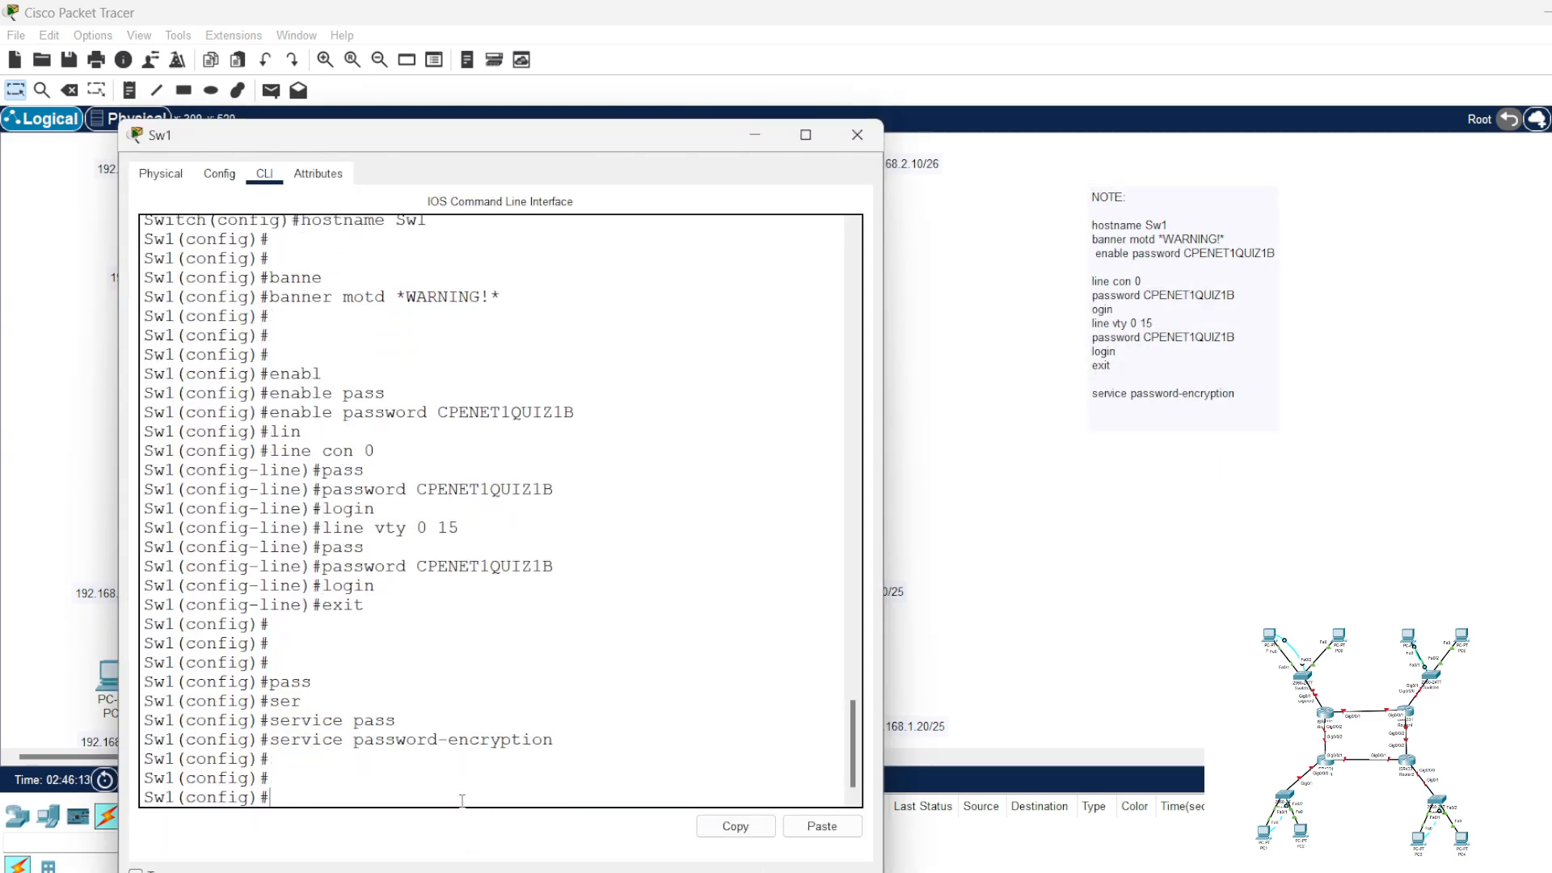
{"action": "type", "text": "in"}
{"action": "key", "text": "BackSpace"}
{"action": "key", "text": "BackSpace"}
{"action": "type", "text": "int vlan 1"}
{"action": "key", "text": "Return"}
Step: Assign IP address 192.168.0.2 with subnet mask 255.255.255.0 to the VLAN 1 interface on Sw1
{"action": "type", "text": "ig-if)#i"}
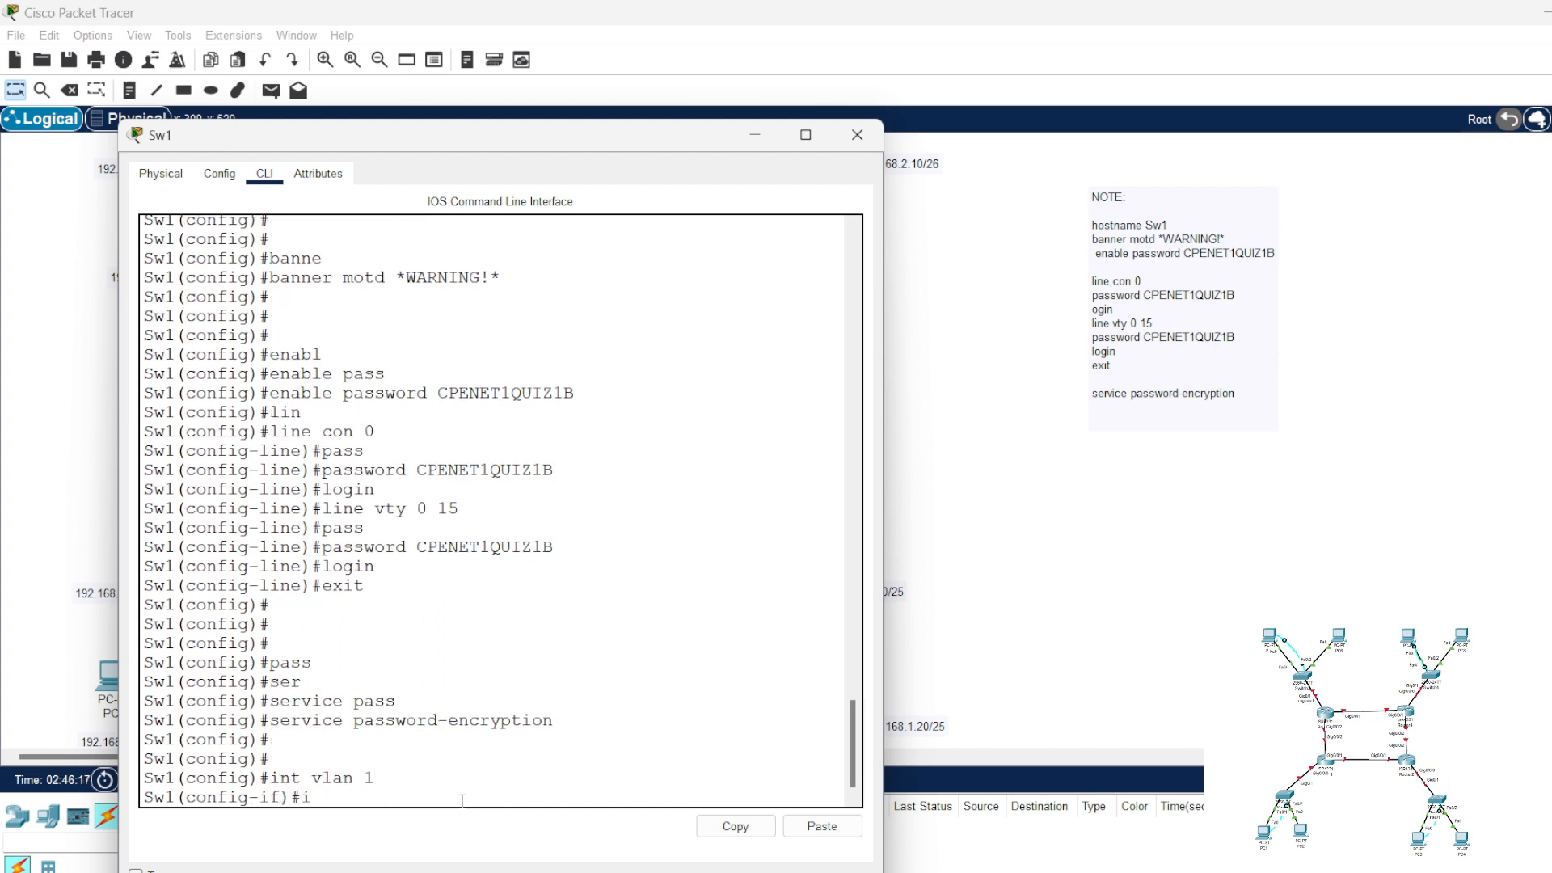
{"action": "type", "text": "p add"}
{"action": "key", "text": "Tab"}
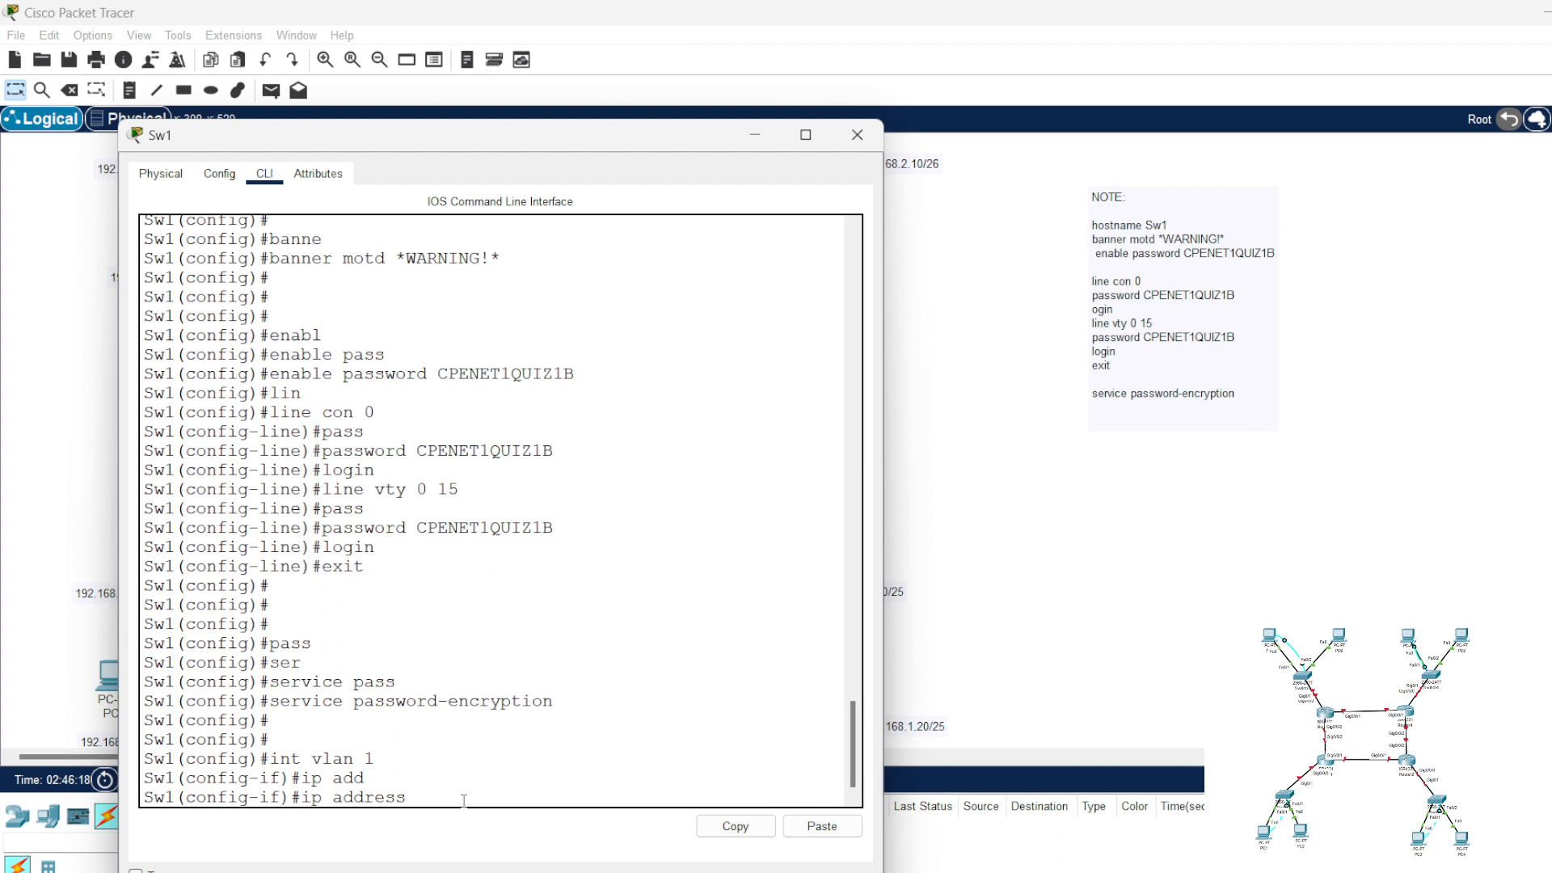
{"action": "type", "text": "192.168.0.2 255.255.255.0"}
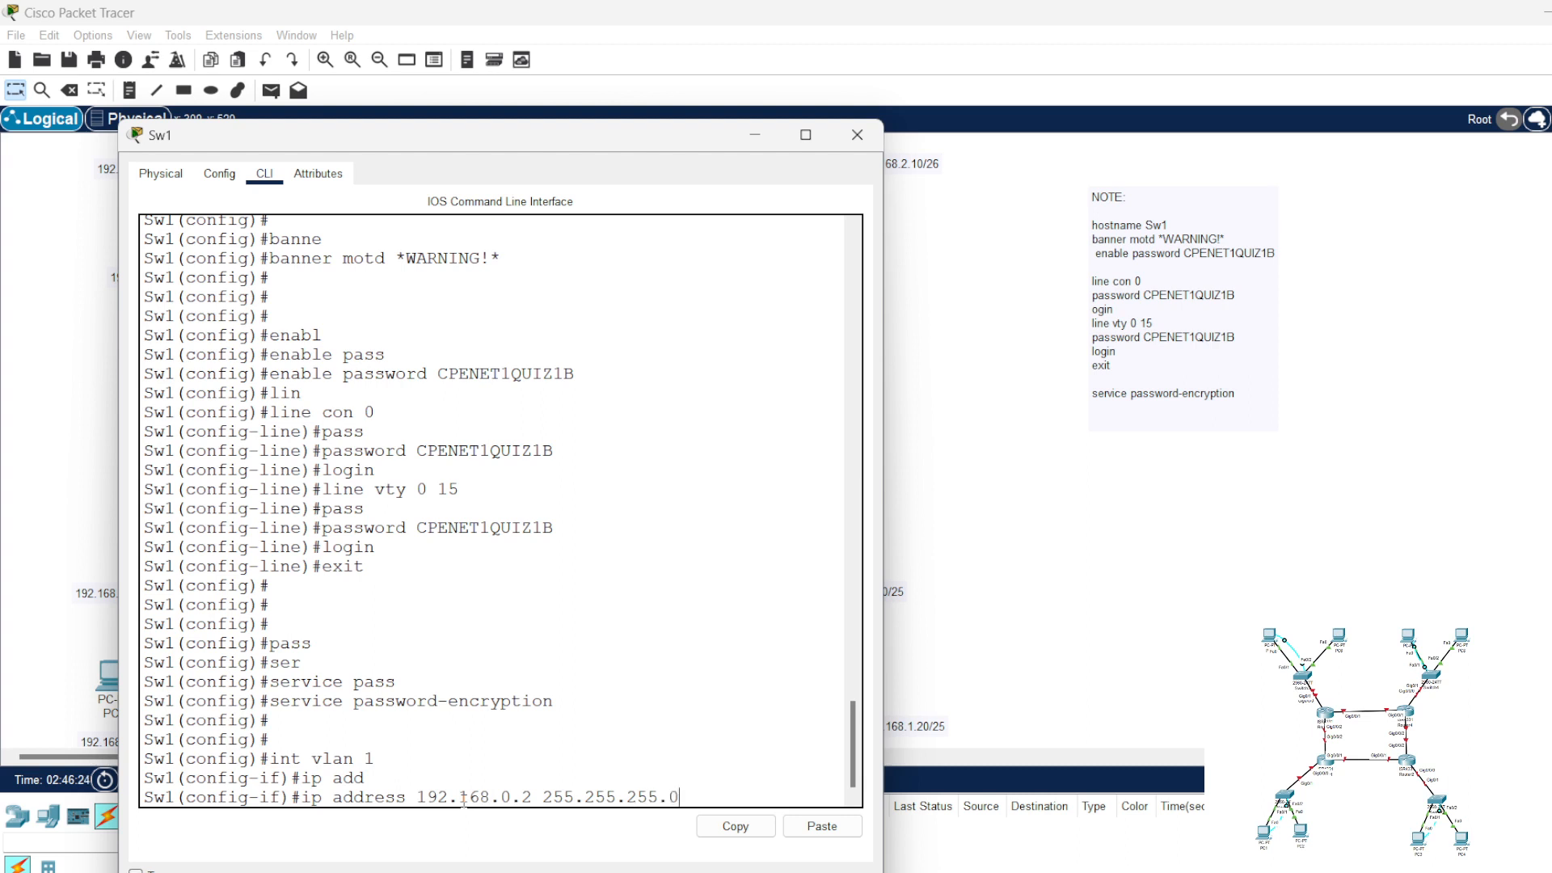
{"action": "key", "text": "Return"}
Step: Bring up Sw1's VLAN 1 interface with "no shut" and exit to global configuration mode
{"action": "type", "text": "no shut"}
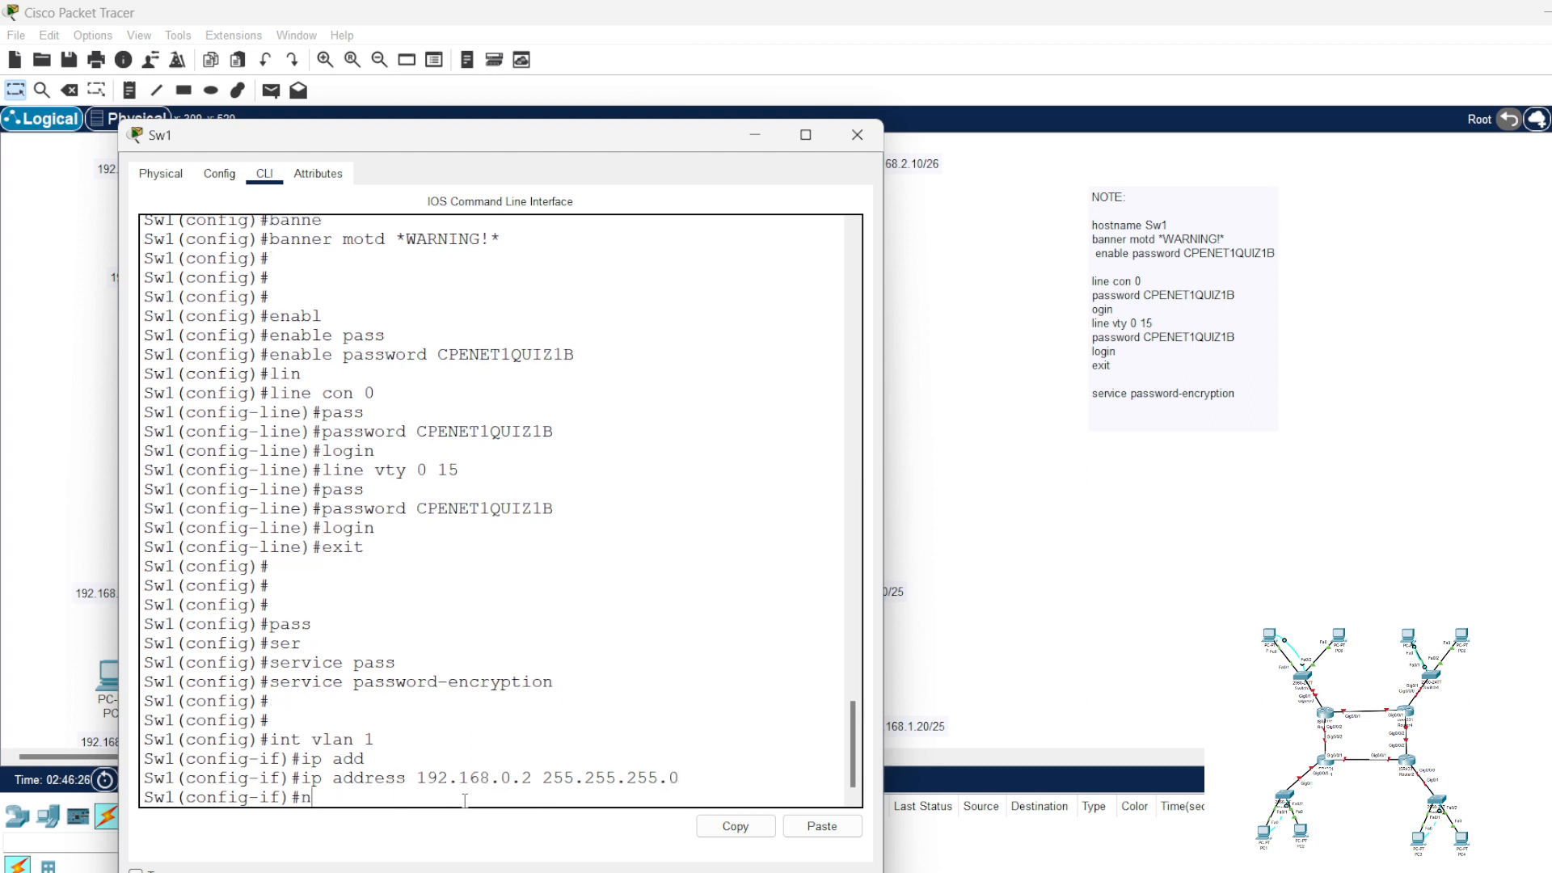
{"action": "key", "text": "Return"}
{"action": "key", "text": "Return"}
{"action": "key", "text": "Return"}
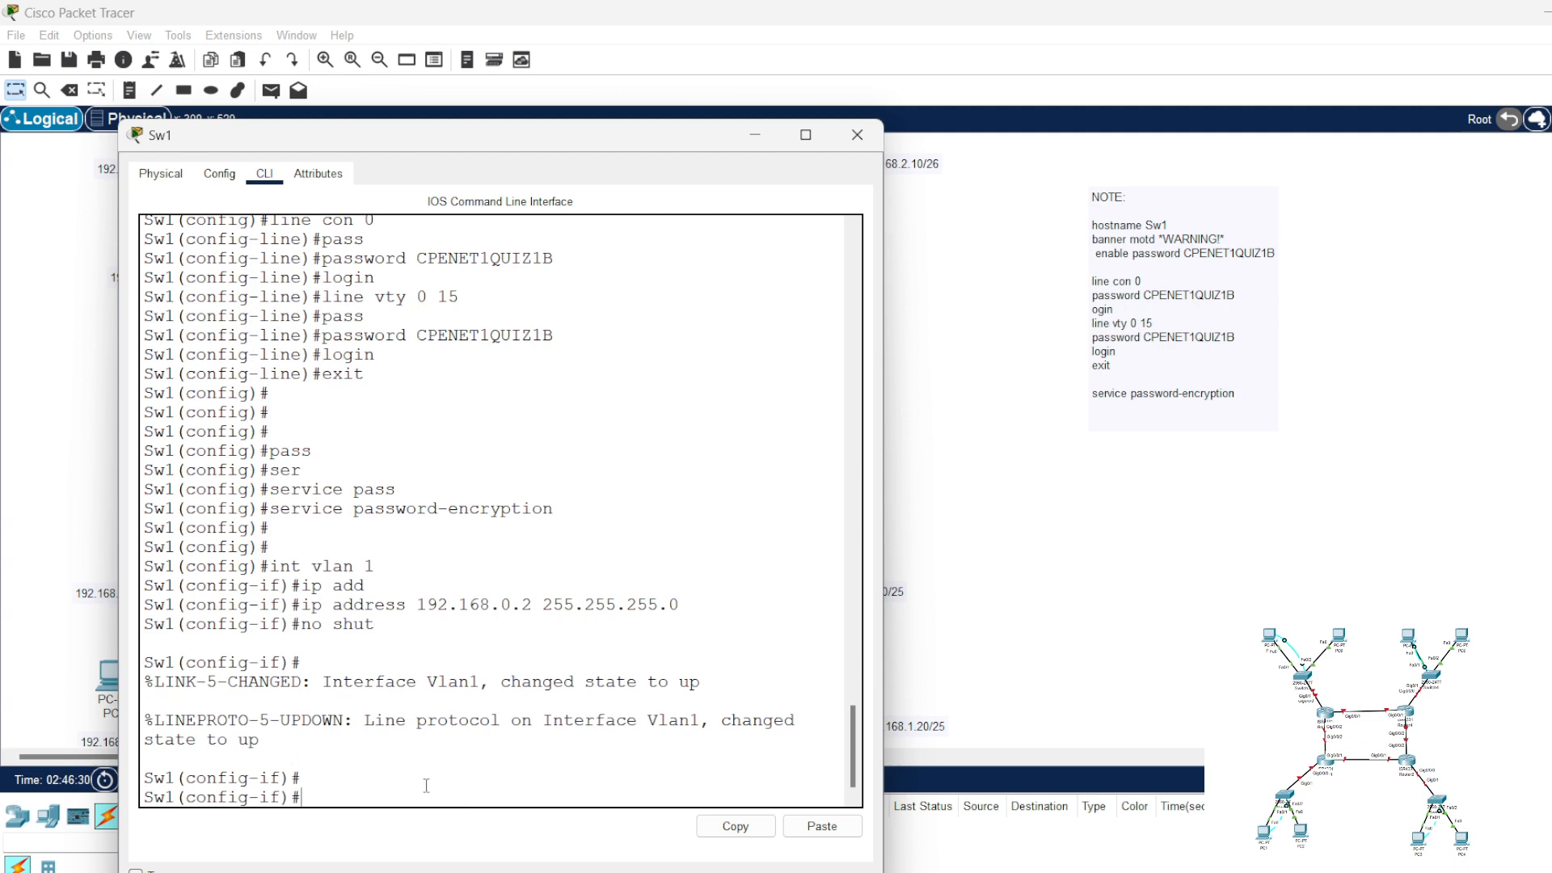
{"action": "type", "text": "exit"}
{"action": "key", "text": "Return"}
{"action": "key", "text": "Return"}
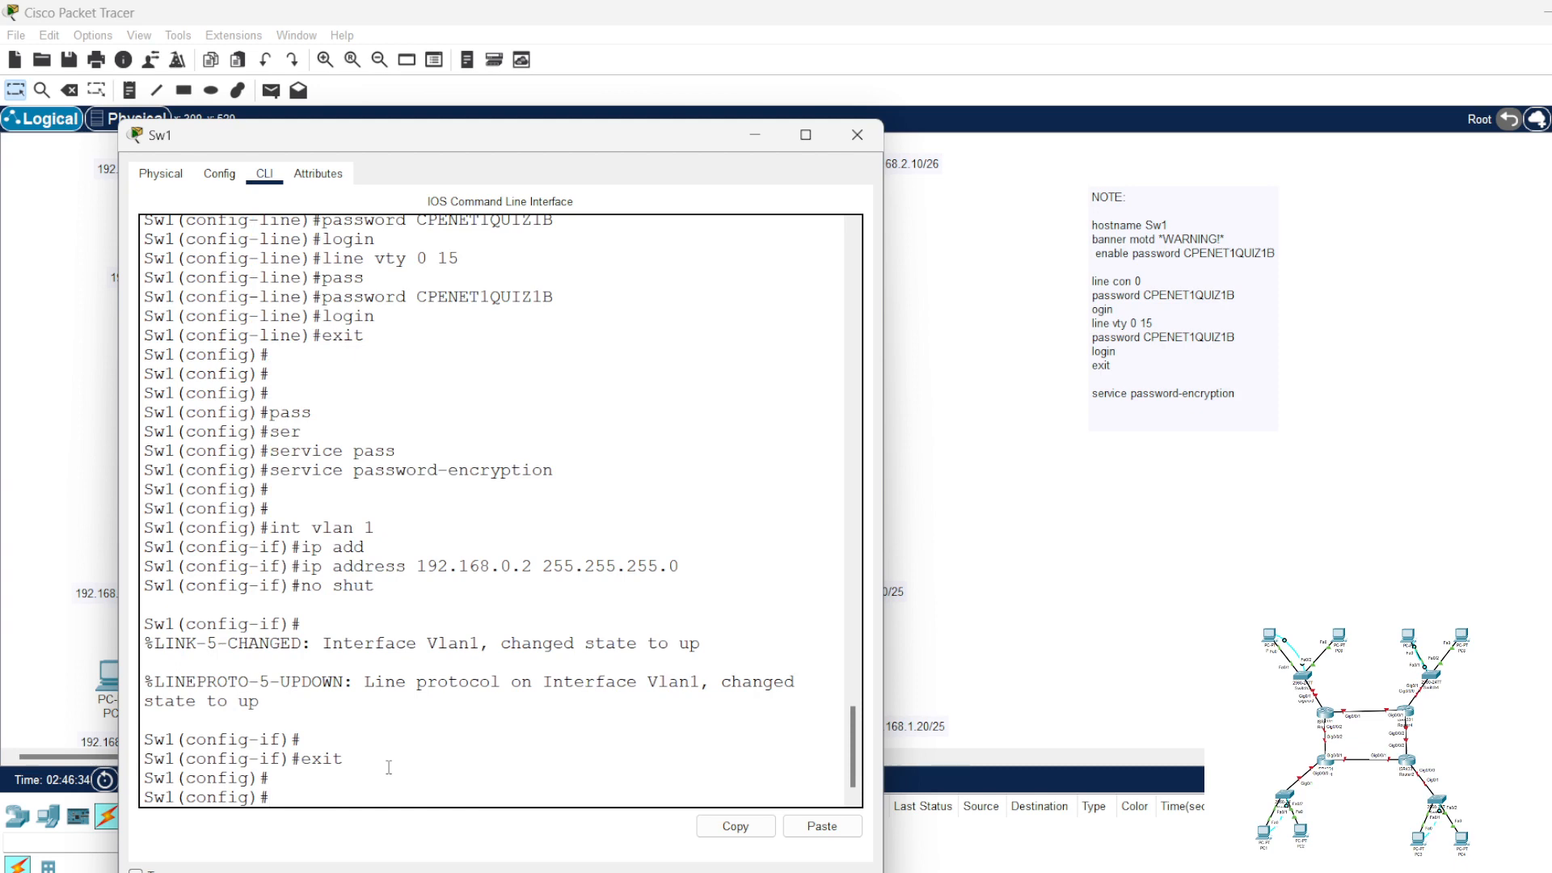
Step: Set the default gateway of Sw1 to 192.168.0.1, moving the switch window aside to reveal the topology's address labels
{"action": "type", "text": "ip de"}
{"action": "key", "text": "Tab"}
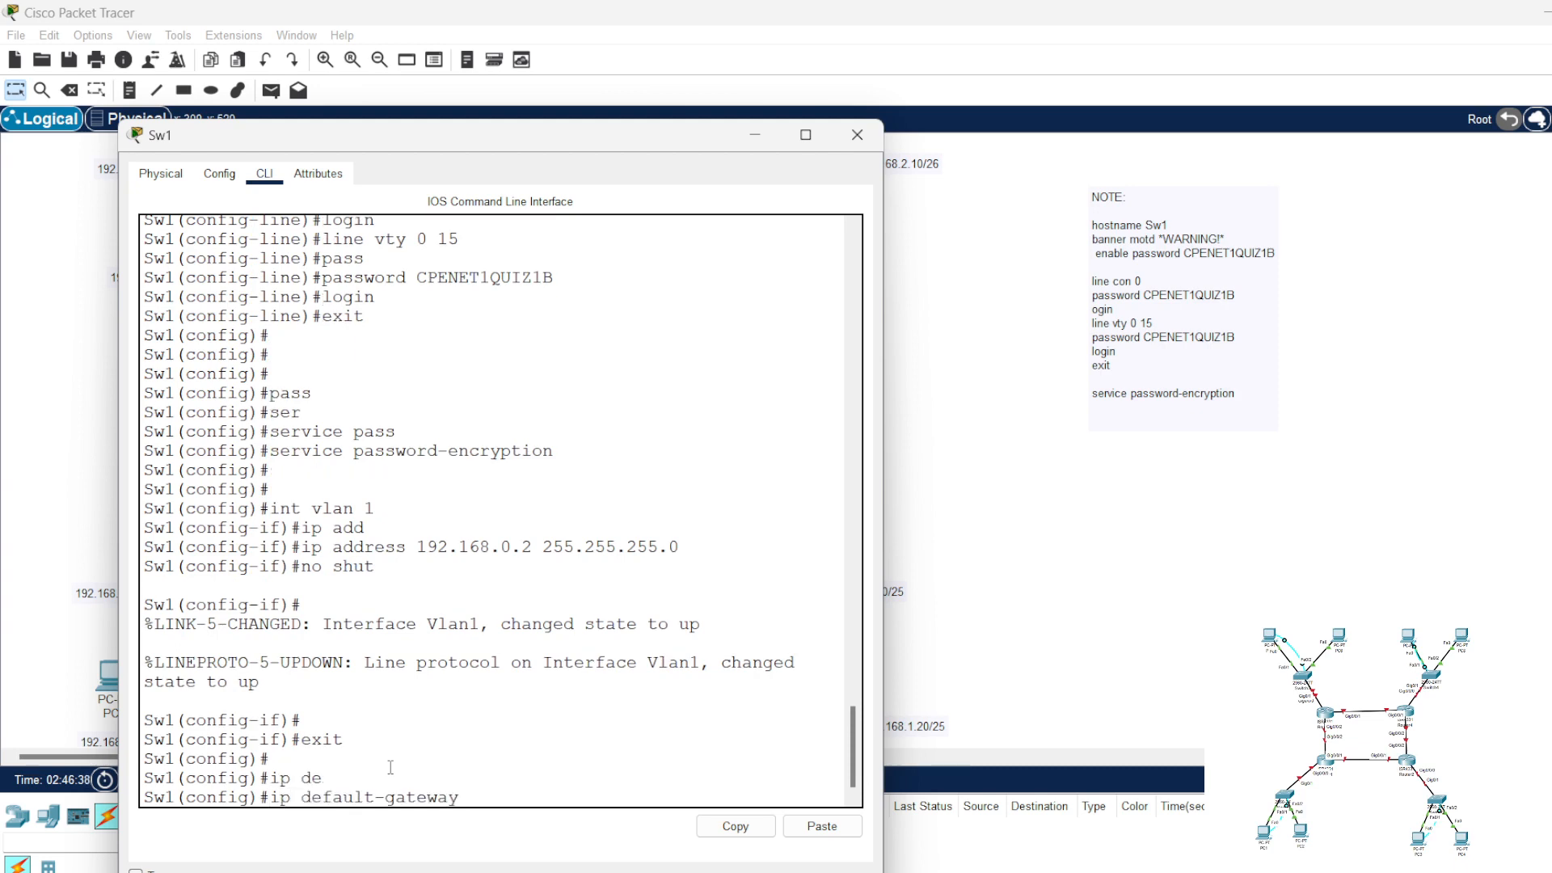
{"action": "type", "text": "192.168.0.1"}
{"action": "left_click_drag", "start_coordinate": [487, 144], "coordinate": [1013, 144]}
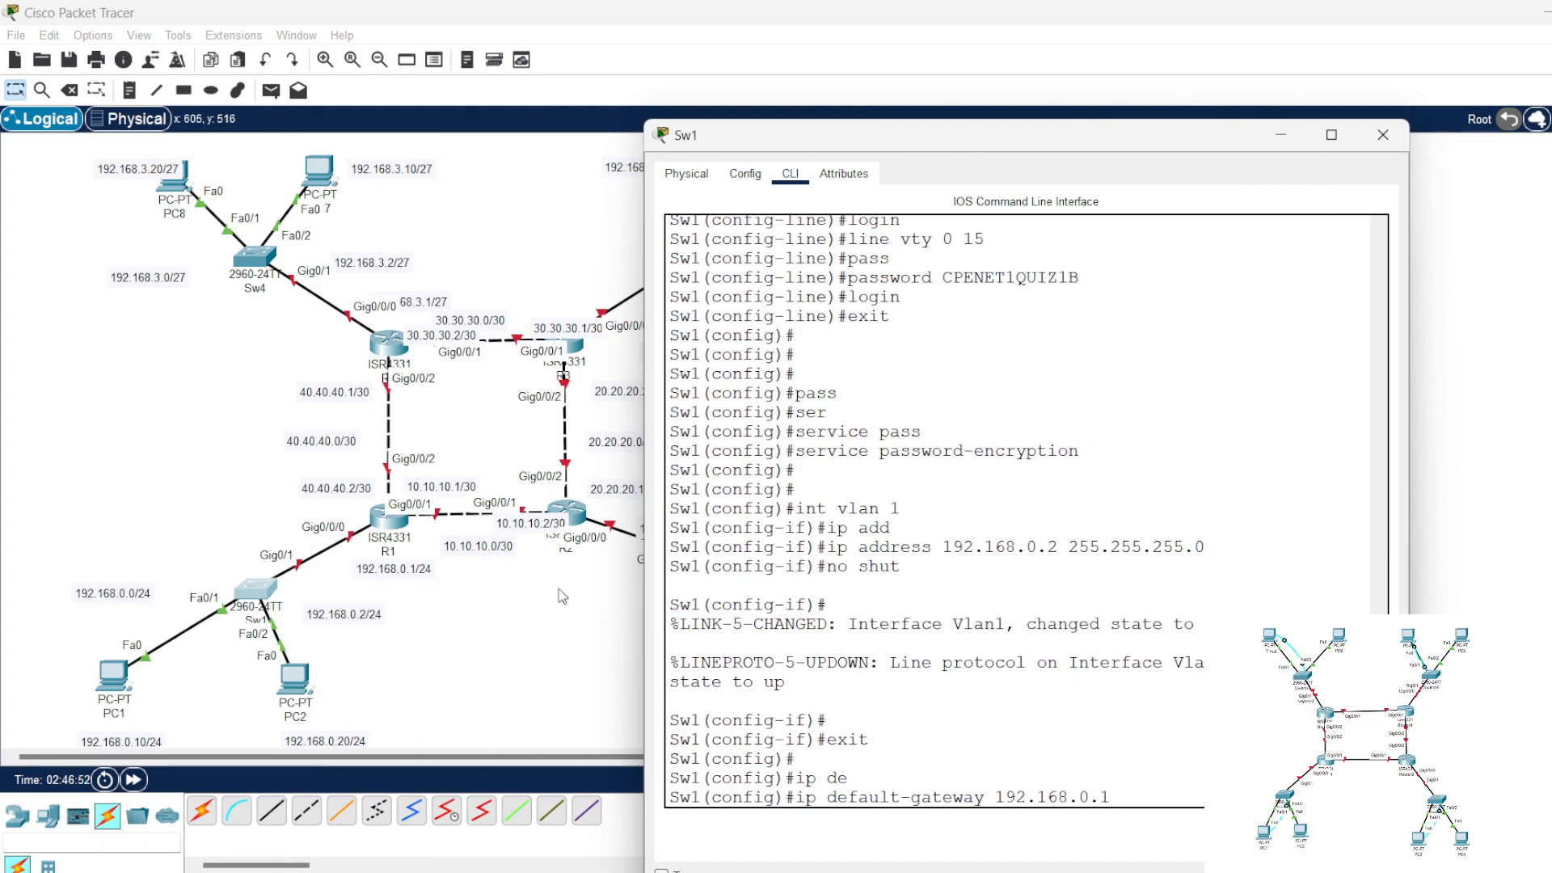
{"action": "key", "text": "Return"}
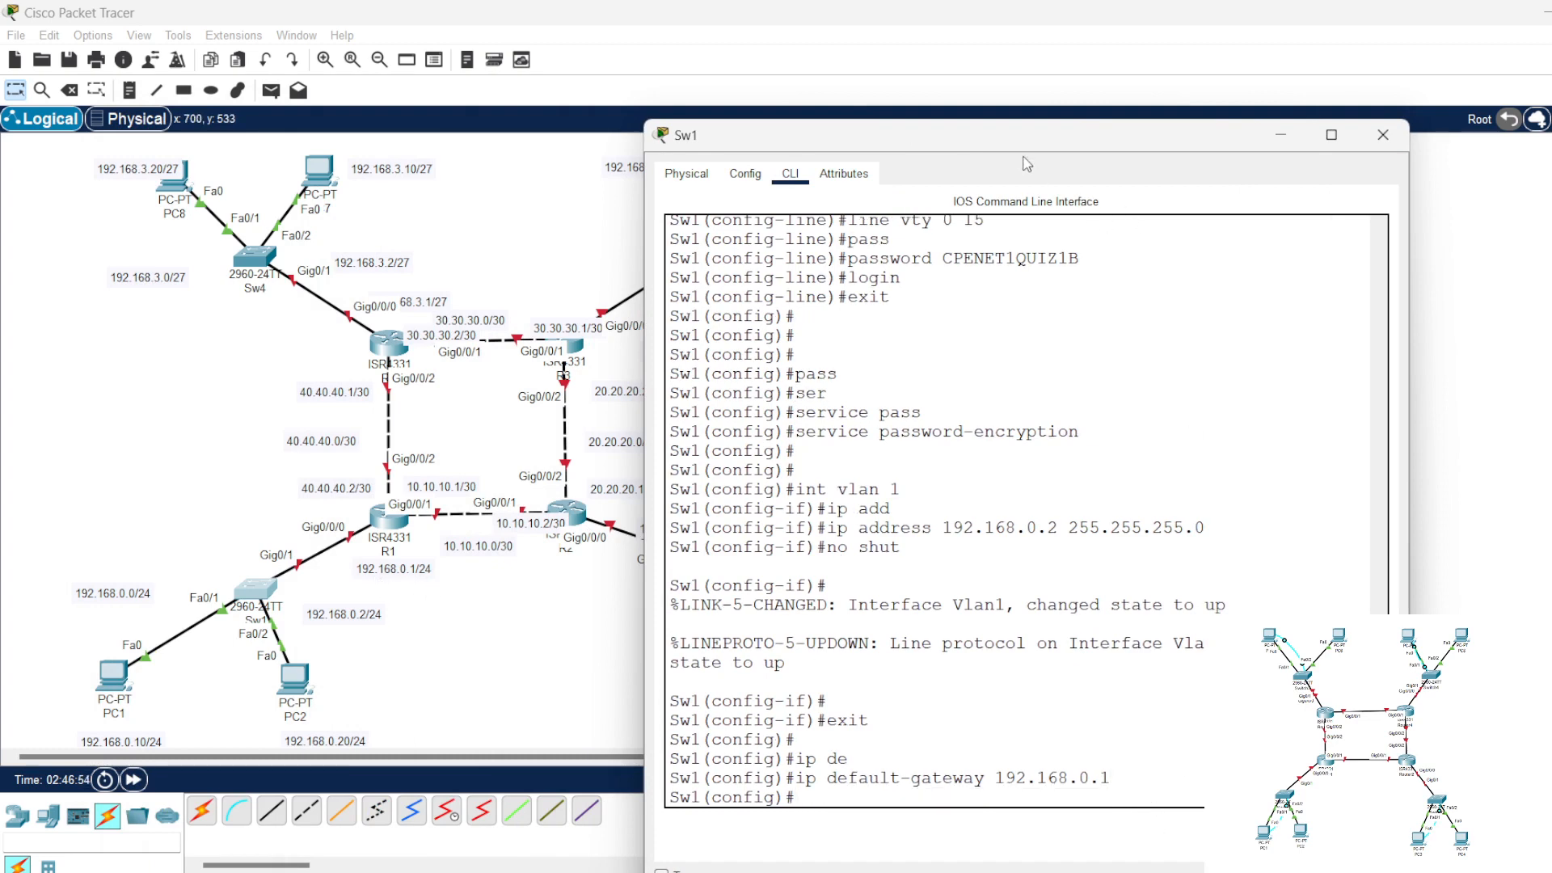
Step: Copy the VLAN 1 interface commands from "int vlan 1" through "no shut" in Sw1's command line into the note below "service password-encryption"
{"action": "left_click_drag", "start_coordinate": [1025, 138], "coordinate": [516, 135]}
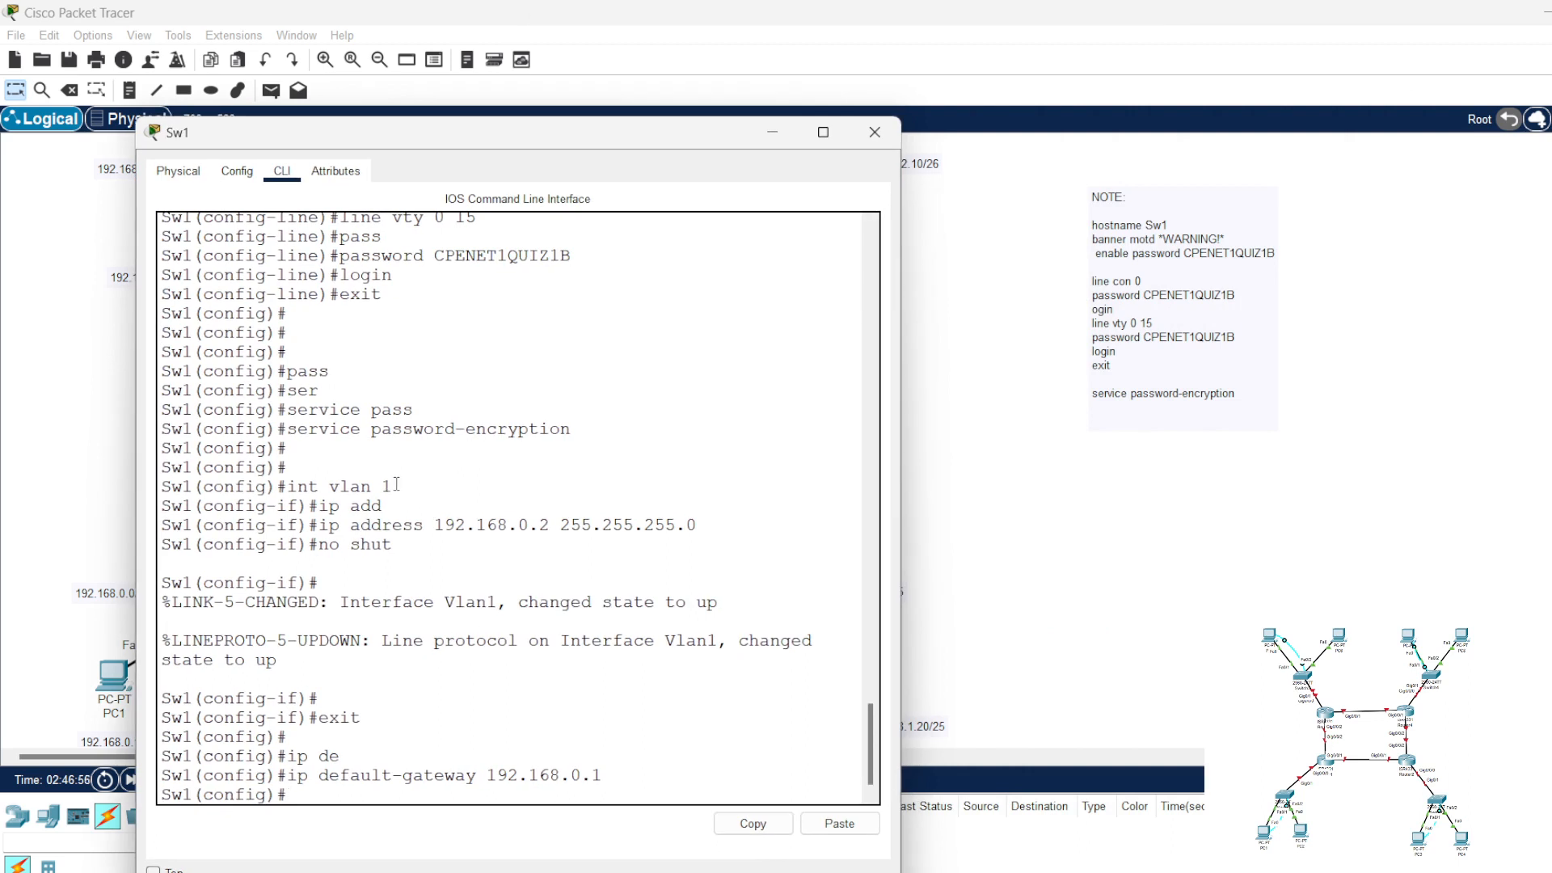
{"action": "left_click_drag", "start_coordinate": [393, 486], "coordinate": [288, 486]}
{"action": "right_click", "coordinate": [305, 487]}
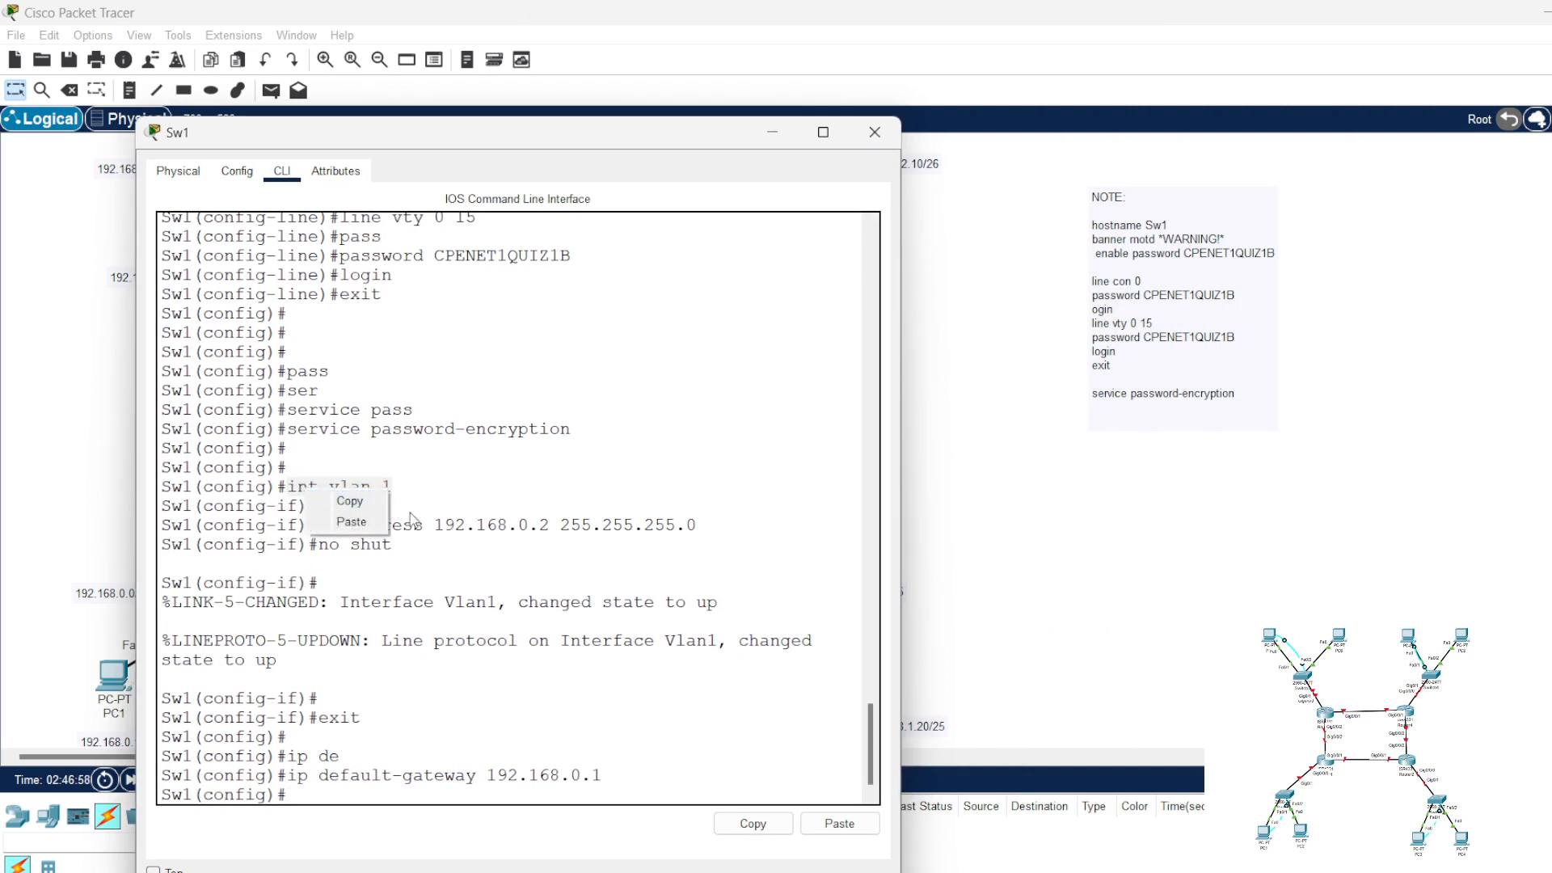
{"action": "left_click", "coordinate": [508, 533]}
{"action": "left_click_drag", "start_coordinate": [399, 544], "coordinate": [154, 489]}
{"action": "right_click", "coordinate": [241, 515]}
{"action": "left_click", "coordinate": [245, 519]}
{"action": "left_click", "coordinate": [1166, 428]}
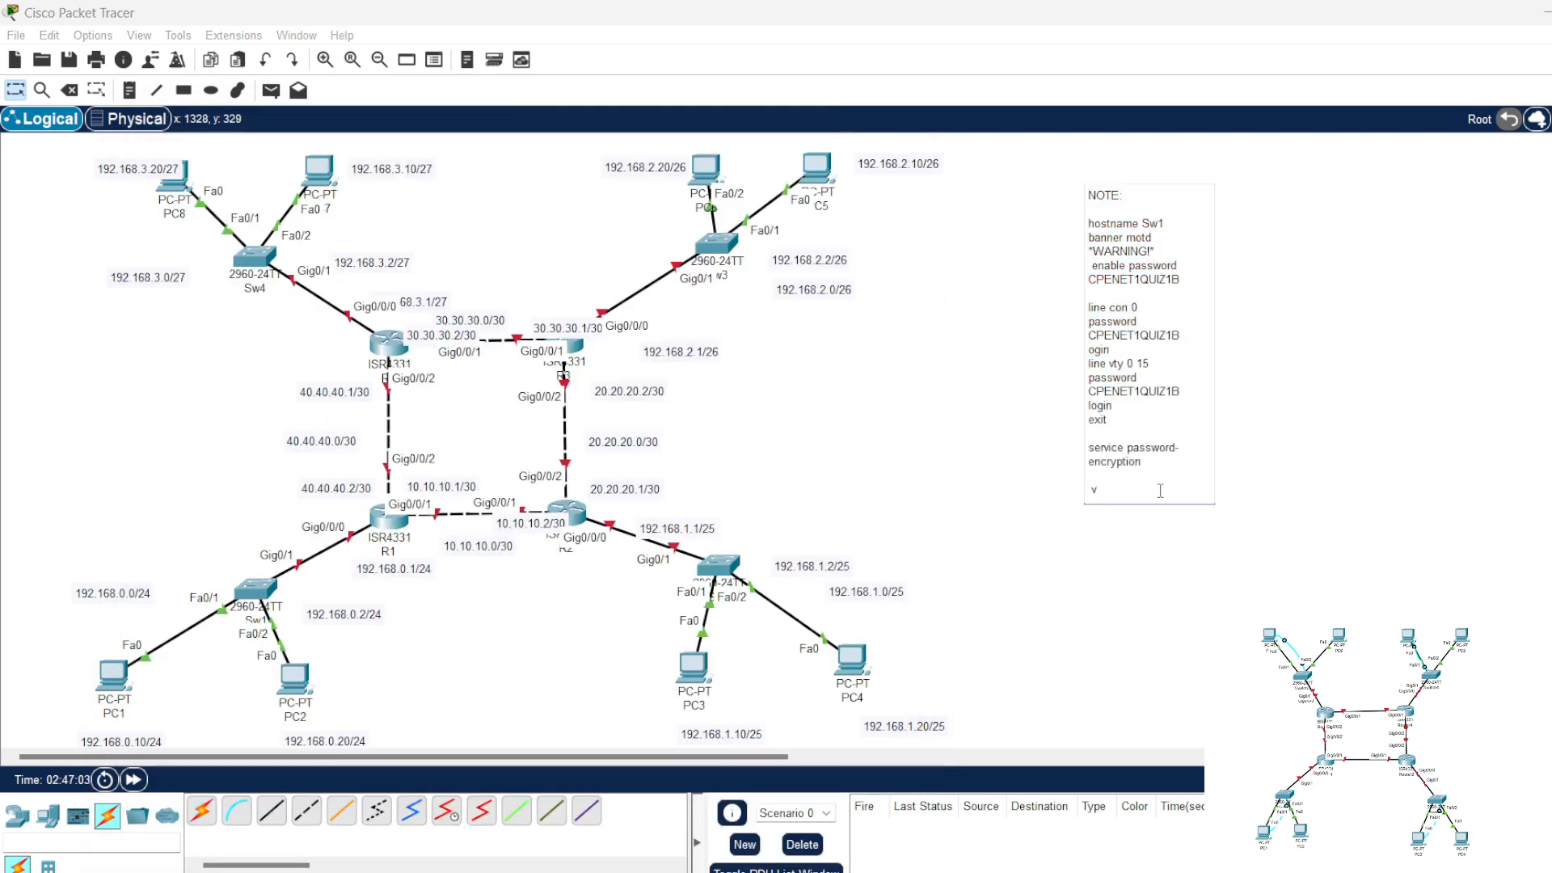
{"action": "key", "text": "ctrl+v"}
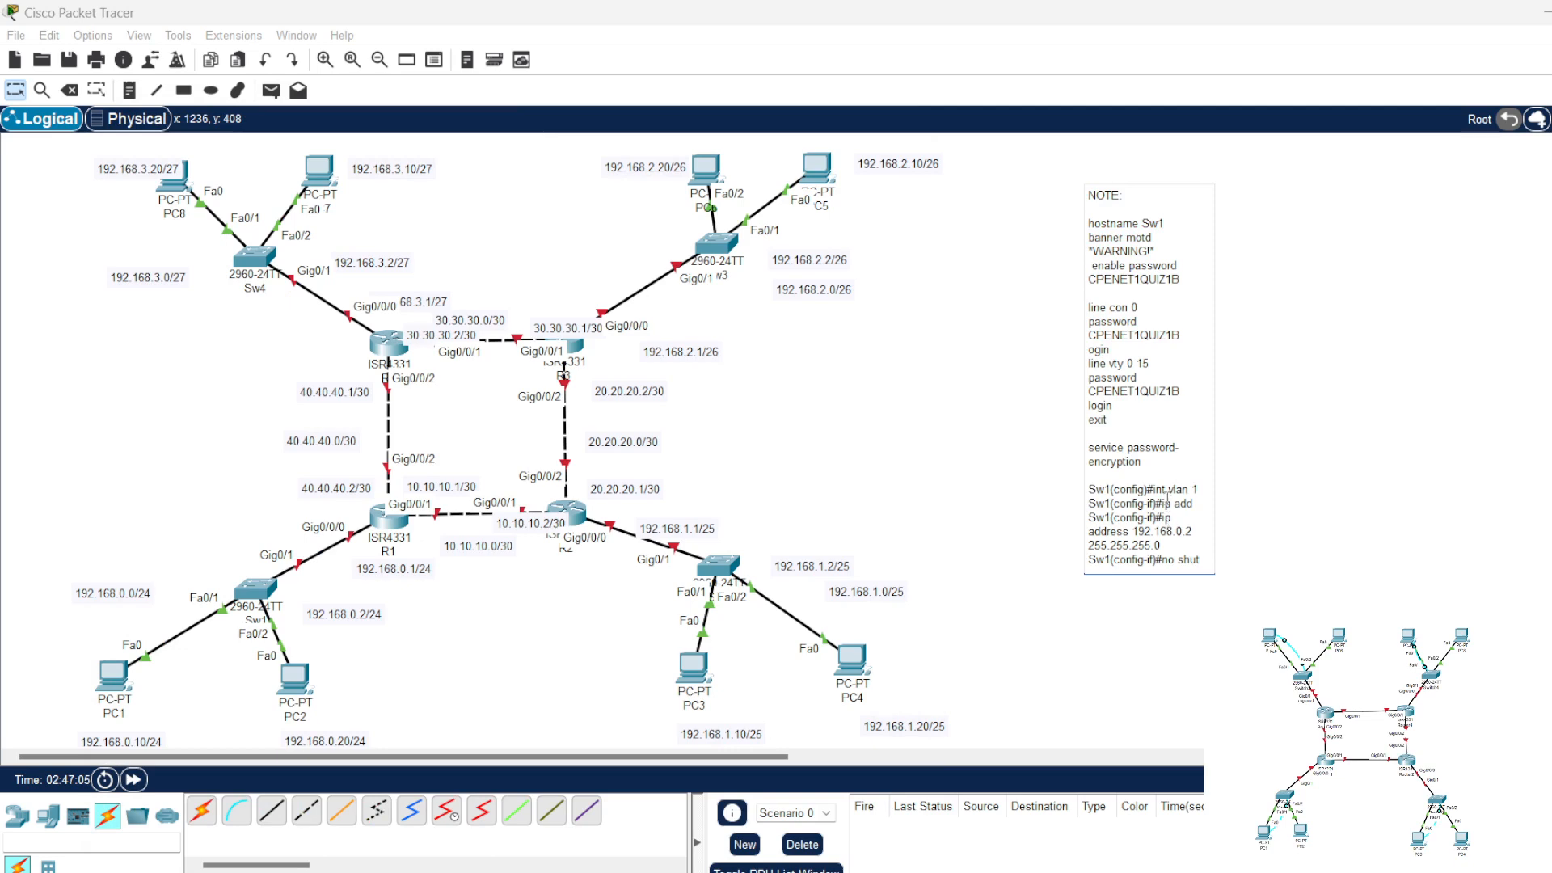
Step: Strip the Sw1 prompts and the incomplete "ip add" line from the VLAN 1 commands pasted into the note
{"action": "left_click_drag", "start_coordinate": [1155, 490], "coordinate": [1087, 502]}
{"action": "key", "text": "BackSpace"}
{"action": "key", "text": "BackSpace"}
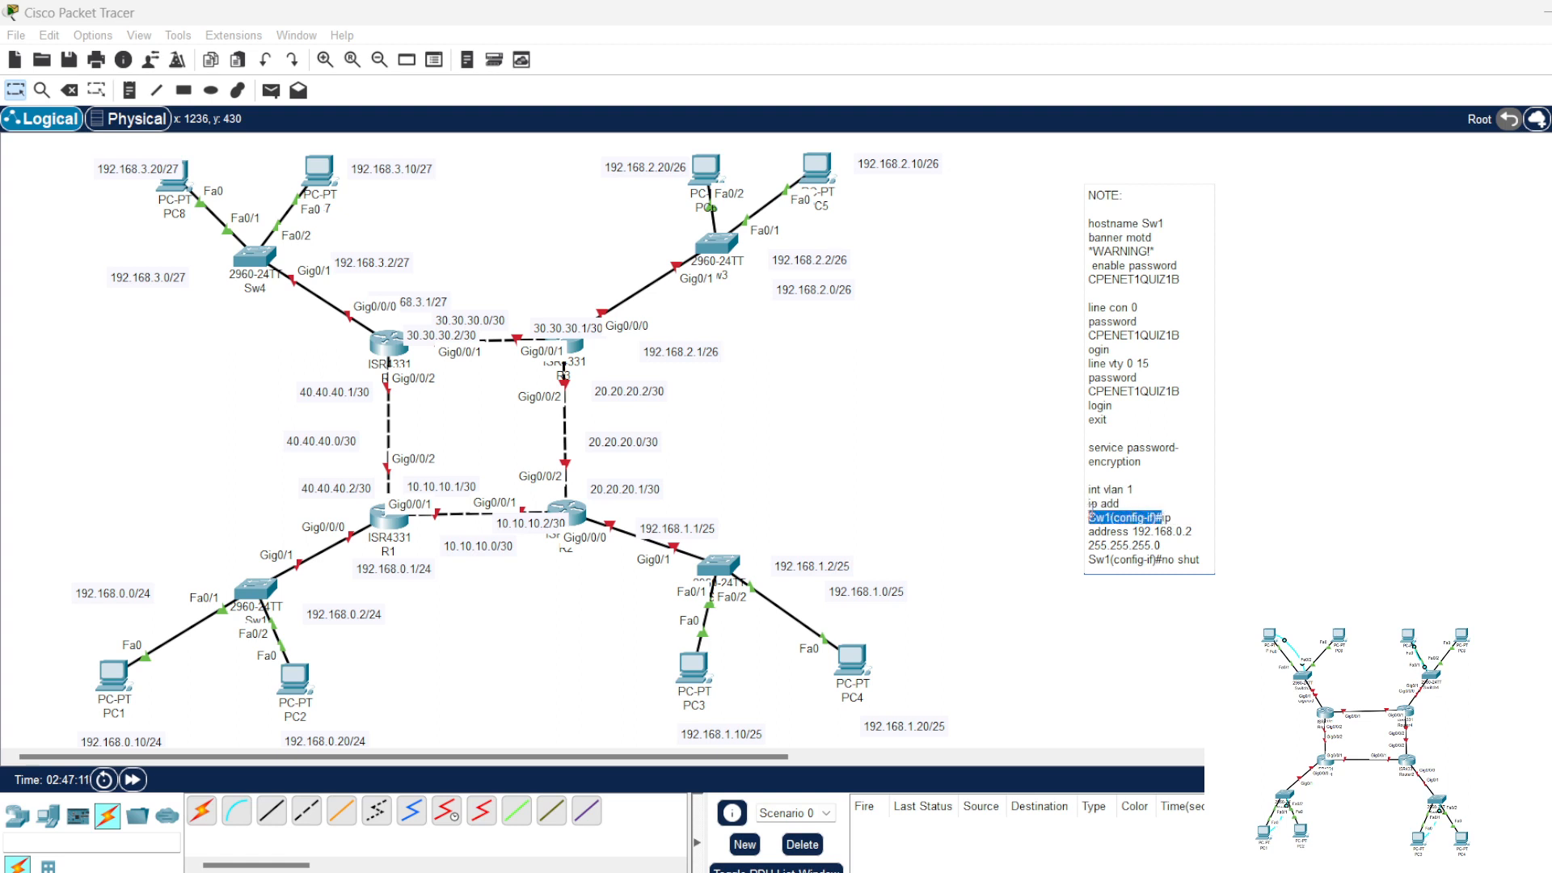
{"action": "key", "text": "BackSpace"}
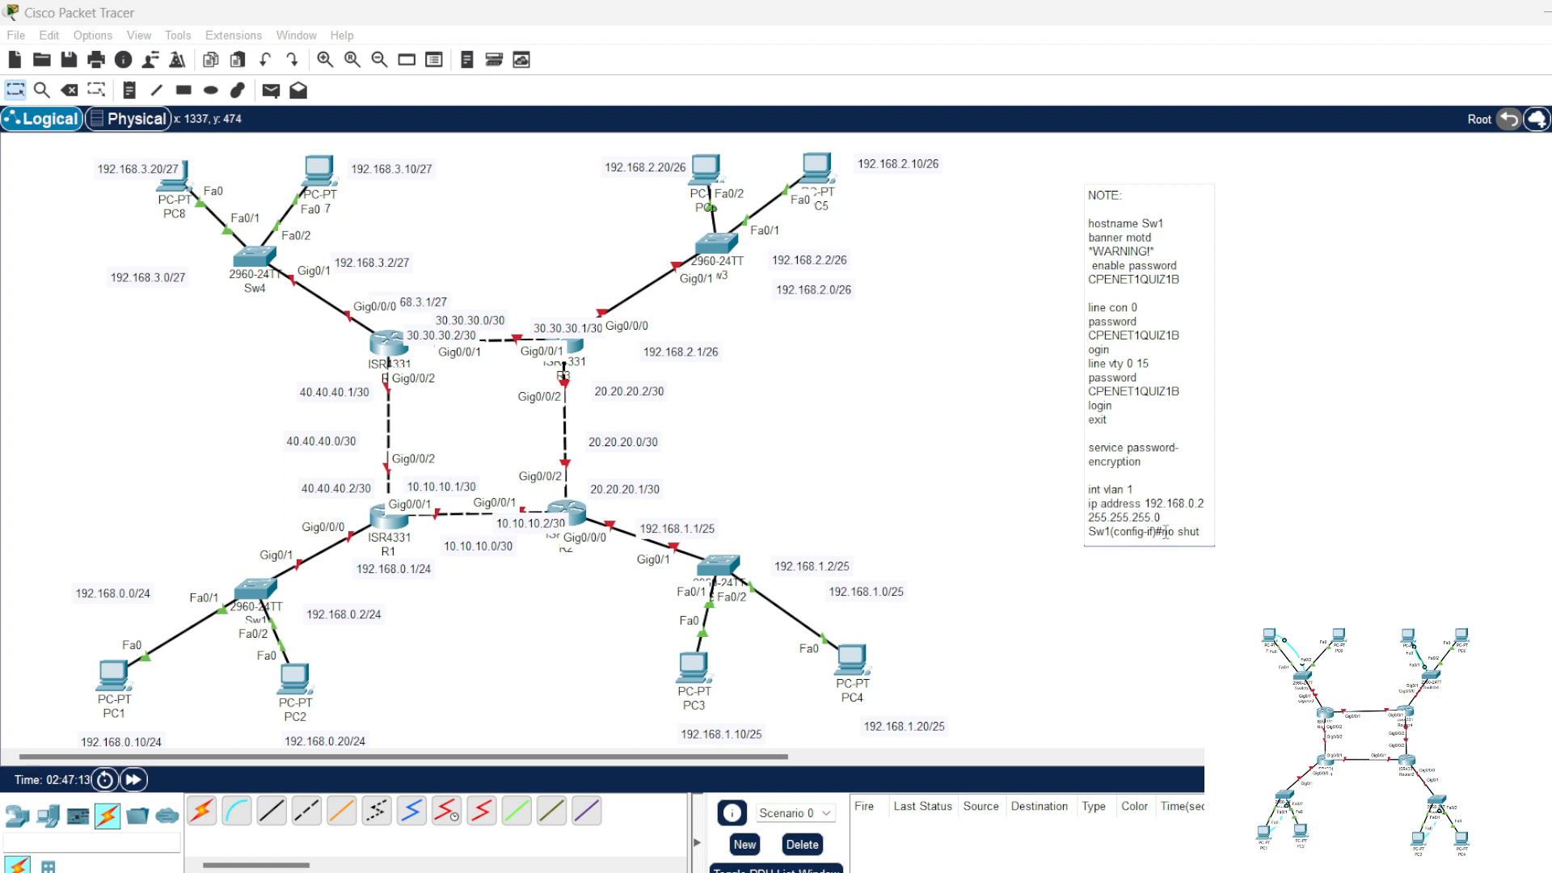
{"action": "left_click_drag", "start_coordinate": [1165, 532], "coordinate": [1078, 537]}
{"action": "key", "text": "BackSpace"}
Step: Add an "exit" line after "no shut" in the note, followed by a blank line
{"action": "left_click", "coordinate": [1151, 531]}
{"action": "key", "text": "Return"}
{"action": "type", "text": "exit"}
{"action": "key", "text": "Return"}
{"action": "key", "text": "Return"}
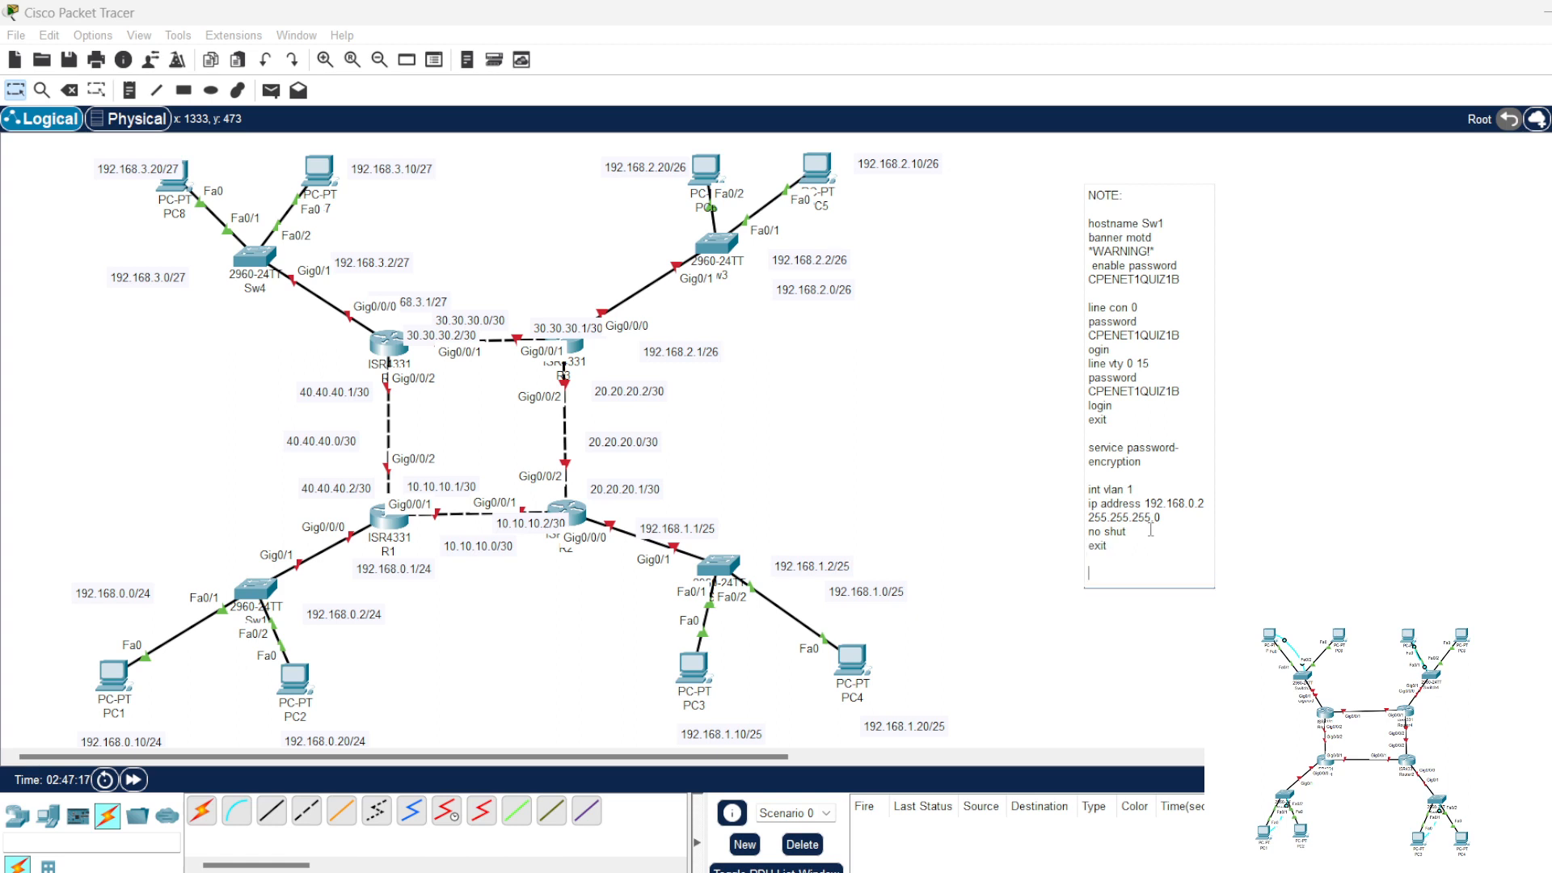
Step: Copy "ip default-gateway 192.168.0.1" from Sw1's command line to the end of the note
{"action": "left_click", "coordinate": [258, 596]}
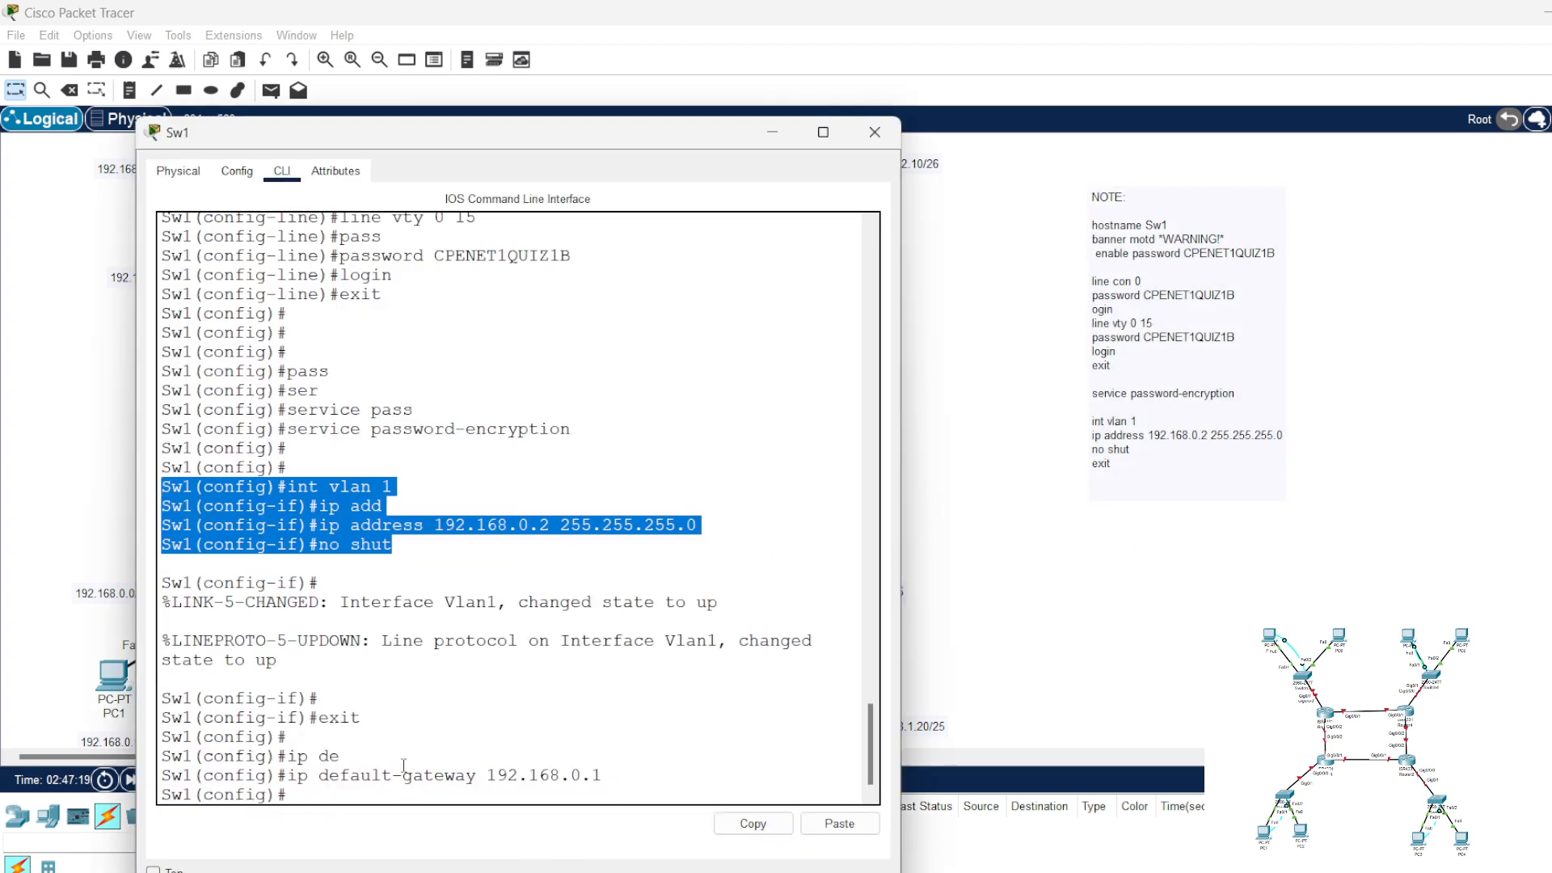
{"action": "left_click_drag", "start_coordinate": [602, 776], "coordinate": [305, 775]}
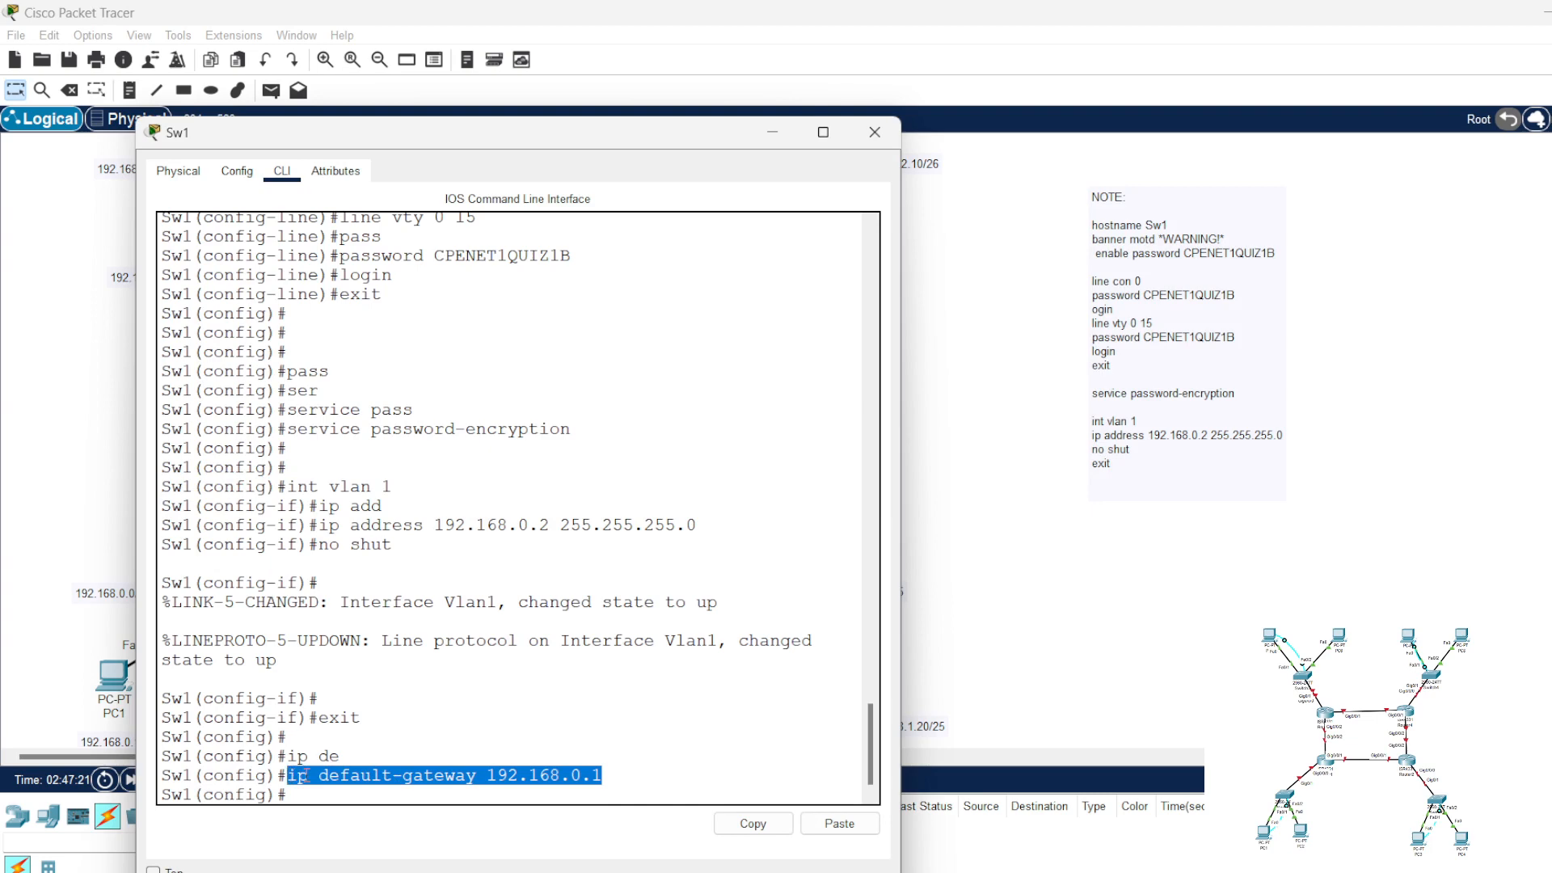
{"action": "right_click", "coordinate": [303, 776]}
{"action": "left_click", "coordinate": [343, 788]}
{"action": "left_click", "coordinate": [1106, 562]}
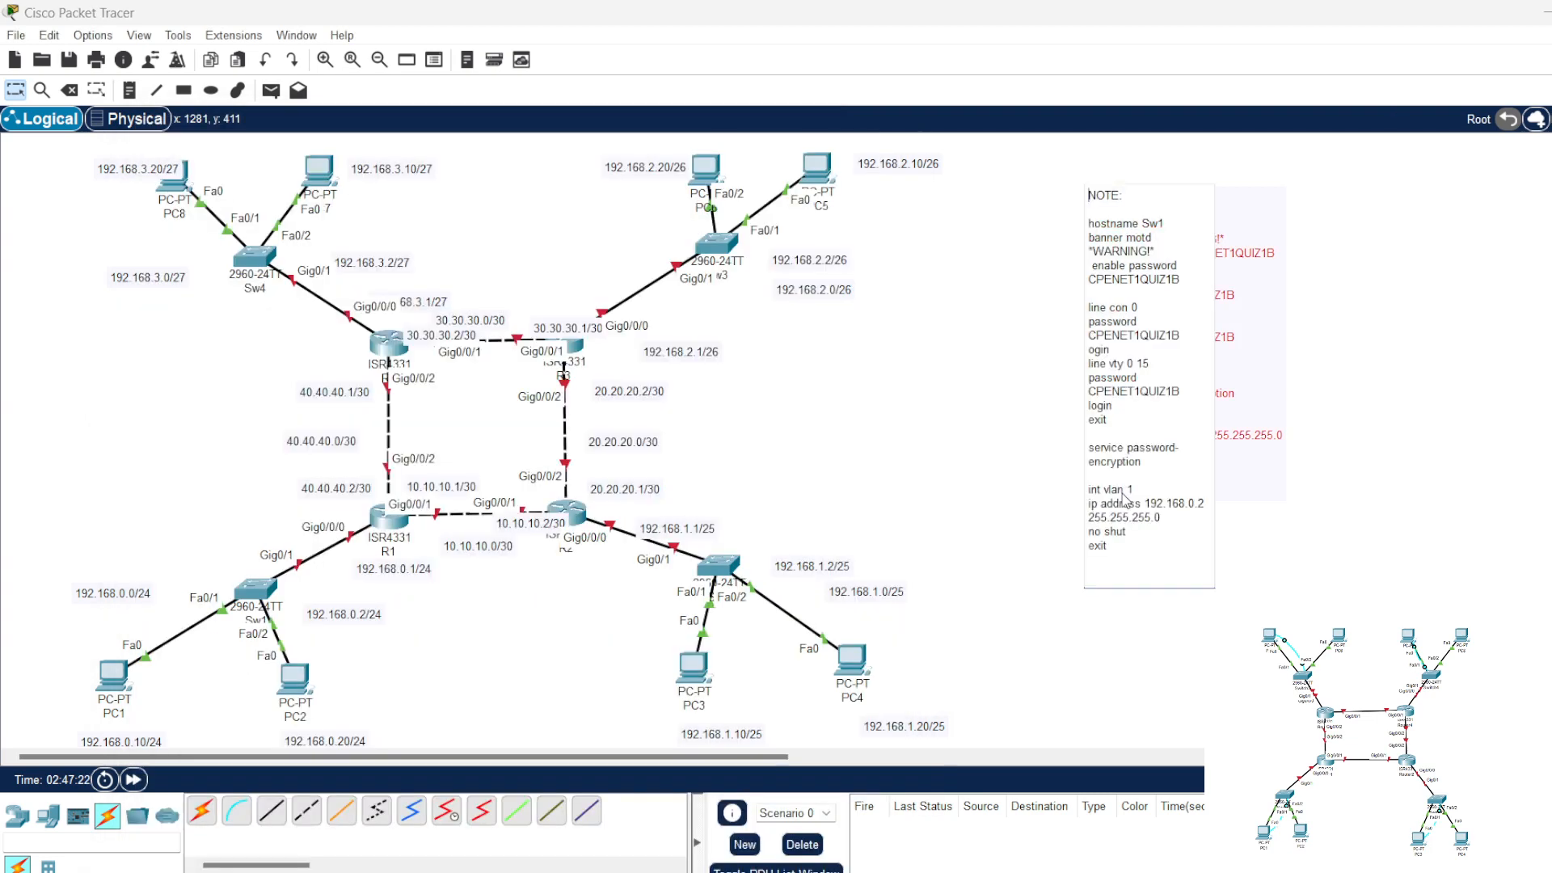
{"action": "left_click", "coordinate": [1107, 574]}
{"action": "key", "text": "ctrl+v"}
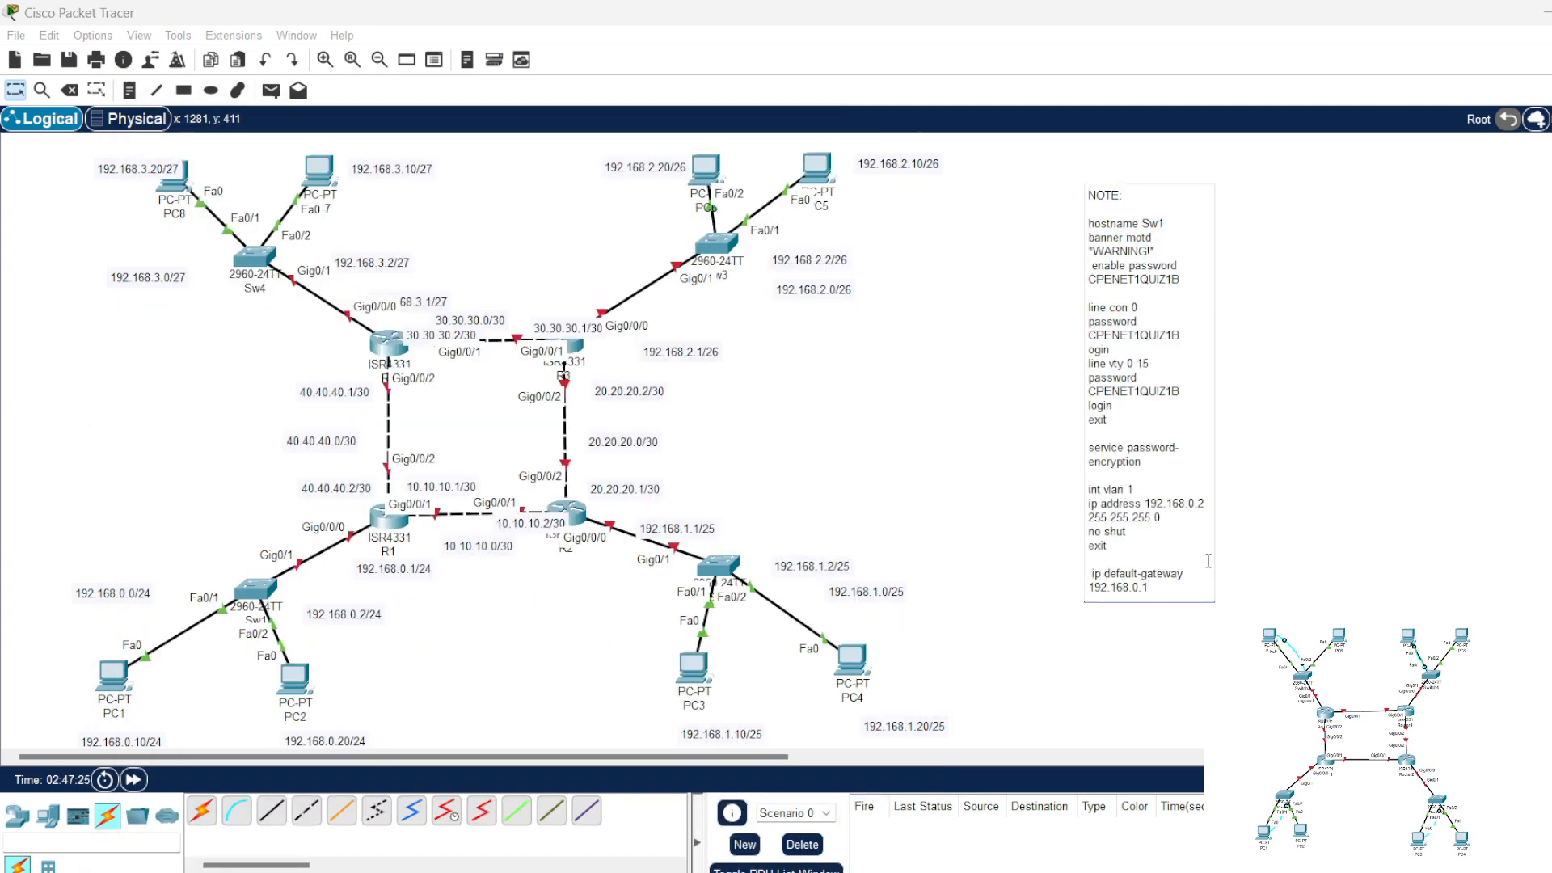
{"action": "left_click", "coordinate": [483, 638]}
Step: Return to the Sw1 command line and leave configuration mode for privileged EXEC mode
{"action": "left_click", "coordinate": [256, 588]}
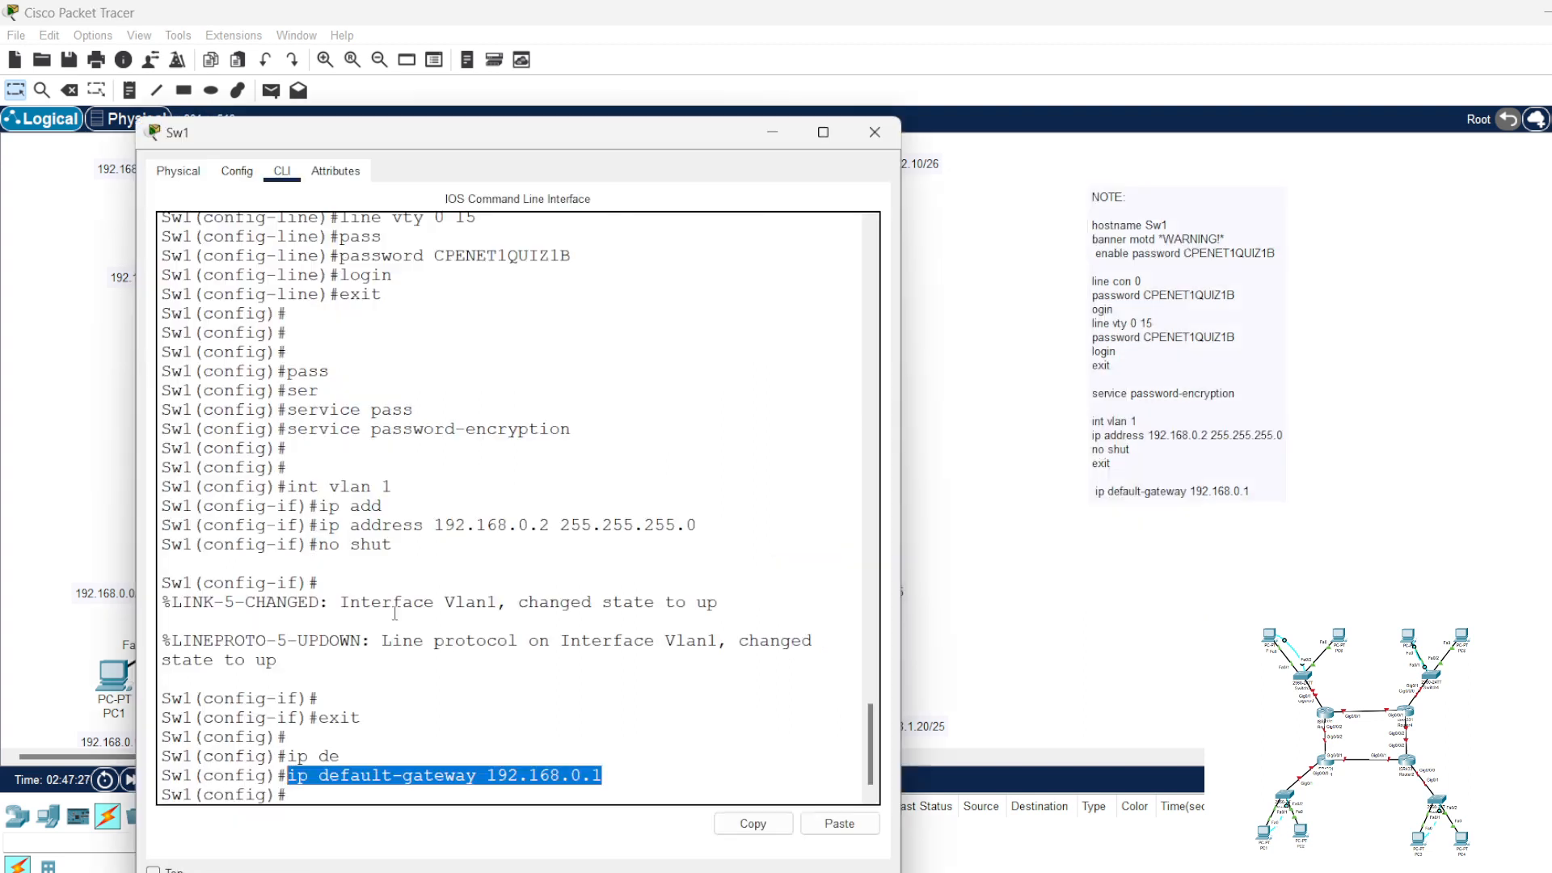
{"action": "left_click", "coordinate": [500, 693]}
{"action": "key", "text": "Return"}
{"action": "key", "text": "Return"}
{"action": "key", "text": "Return"}
{"action": "key", "text": "Return"}
{"action": "key", "text": "Return"}
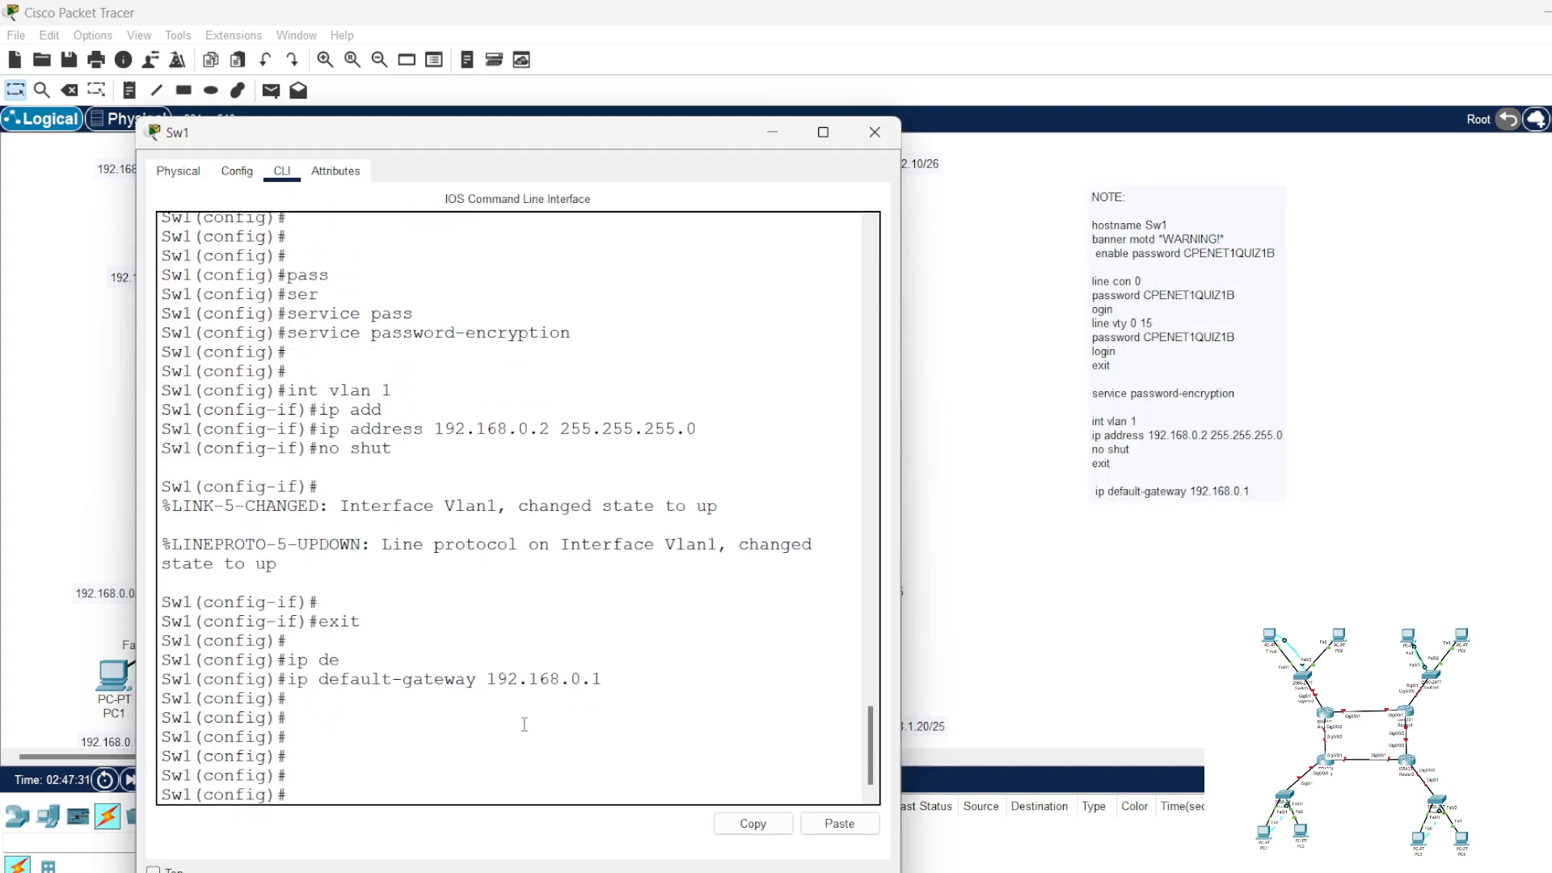
{"action": "key", "text": "ctrl+z"}
{"action": "key", "text": "Return"}
{"action": "key", "text": "Return"}
{"action": "key", "text": "Return"}
{"action": "key", "text": "Return"}
{"action": "key", "text": "Return"}
{"action": "key", "text": "Return"}
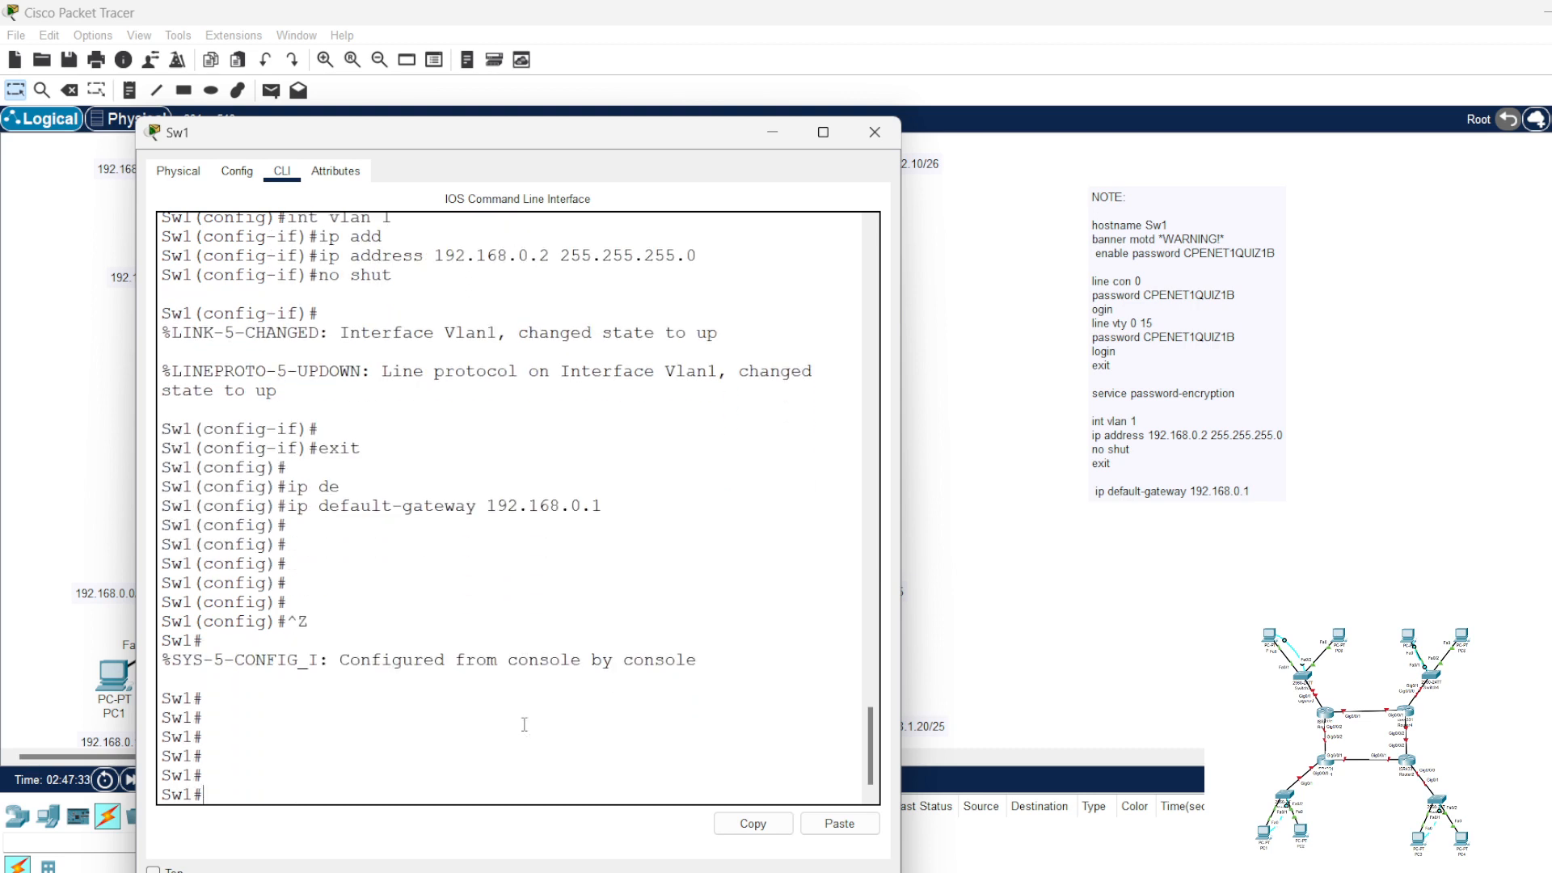
Step: Log out of the Sw1 console with "exit", check the banner at the login prompt, and close the switch window
{"action": "type", "text": "exit"}
{"action": "key", "text": "Return"}
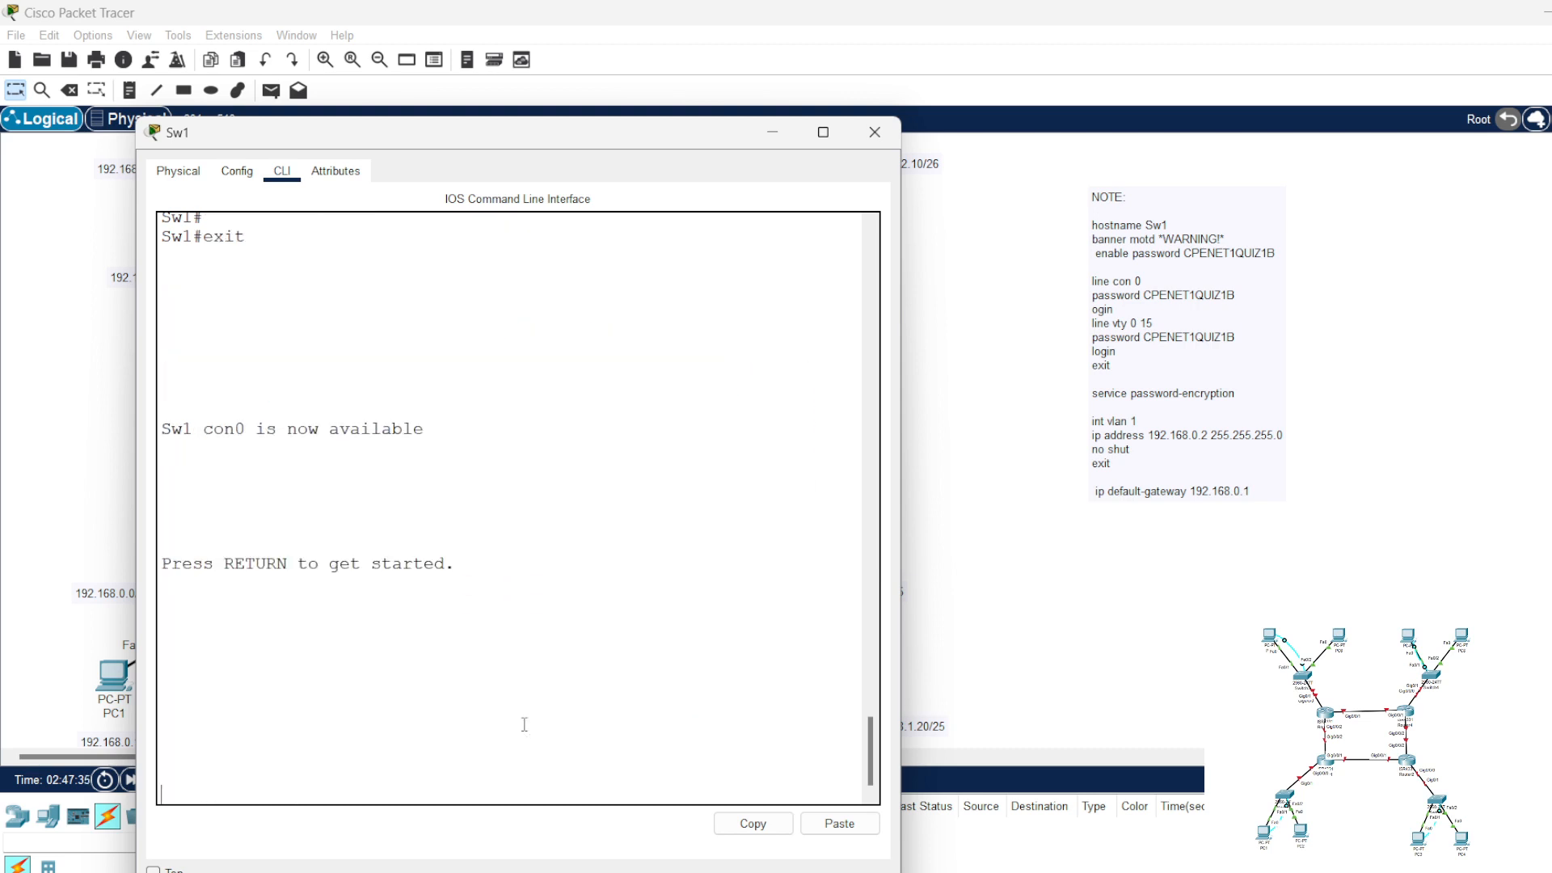
{"action": "key", "text": "Return"}
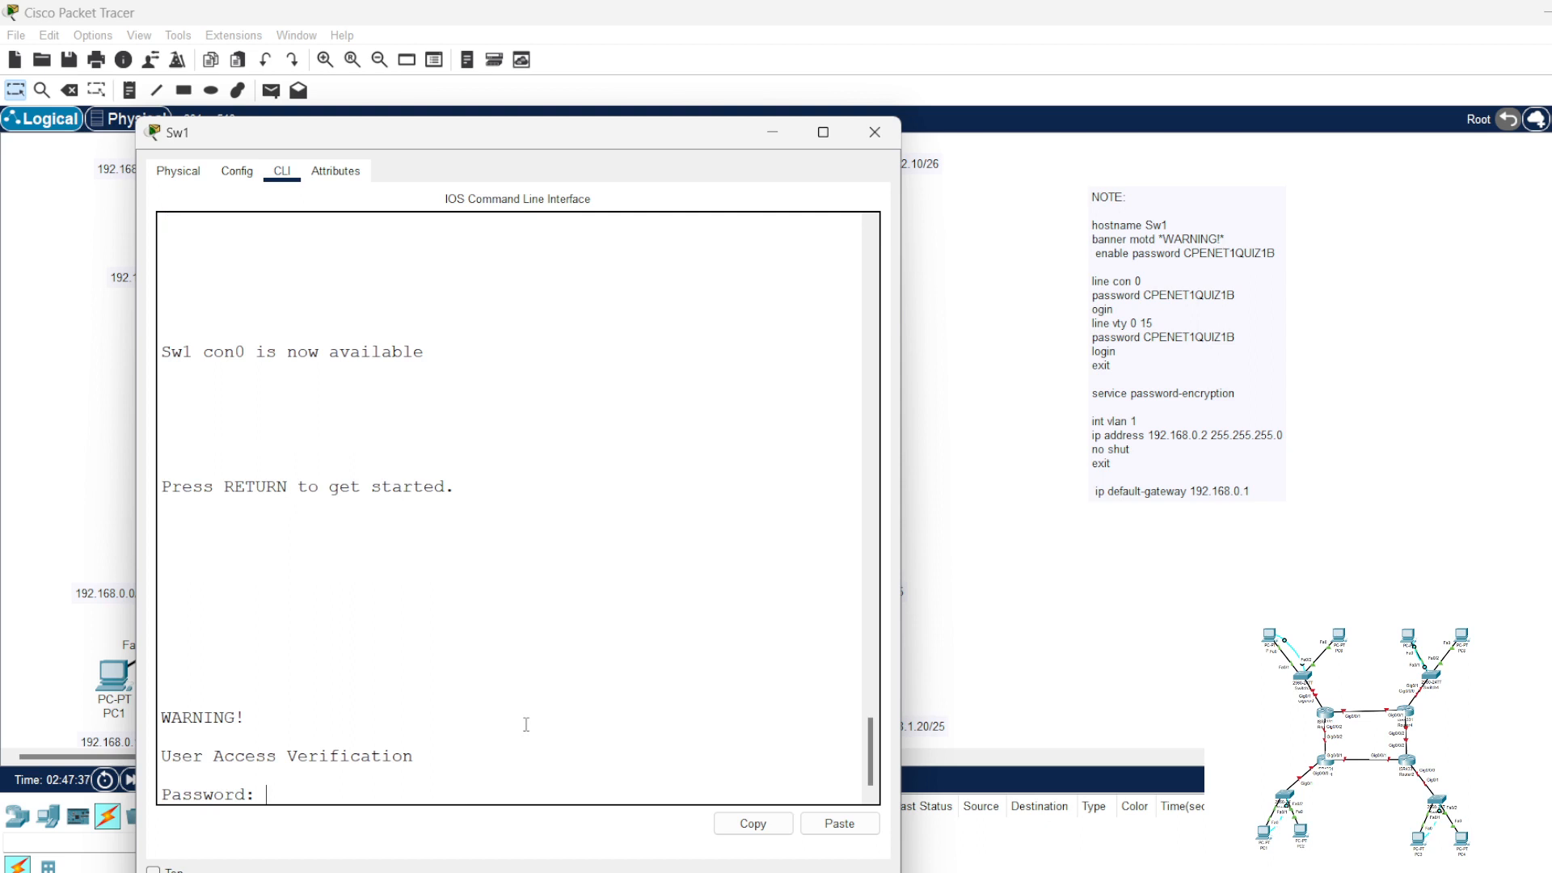
{"action": "left_click_drag", "start_coordinate": [251, 715], "coordinate": [154, 714]}
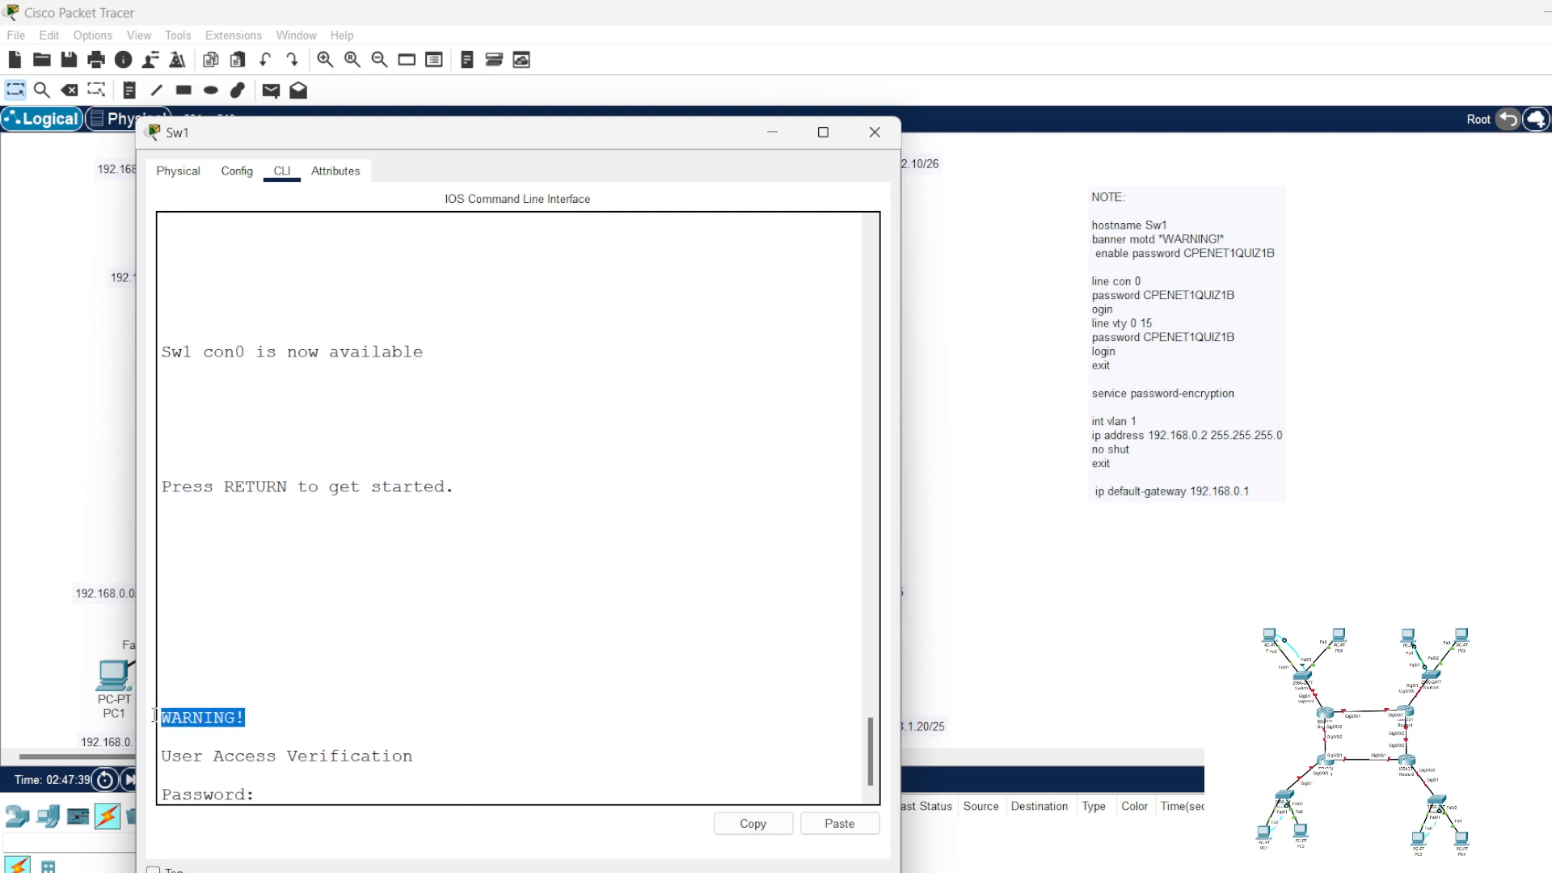
{"action": "left_click", "coordinate": [322, 700]}
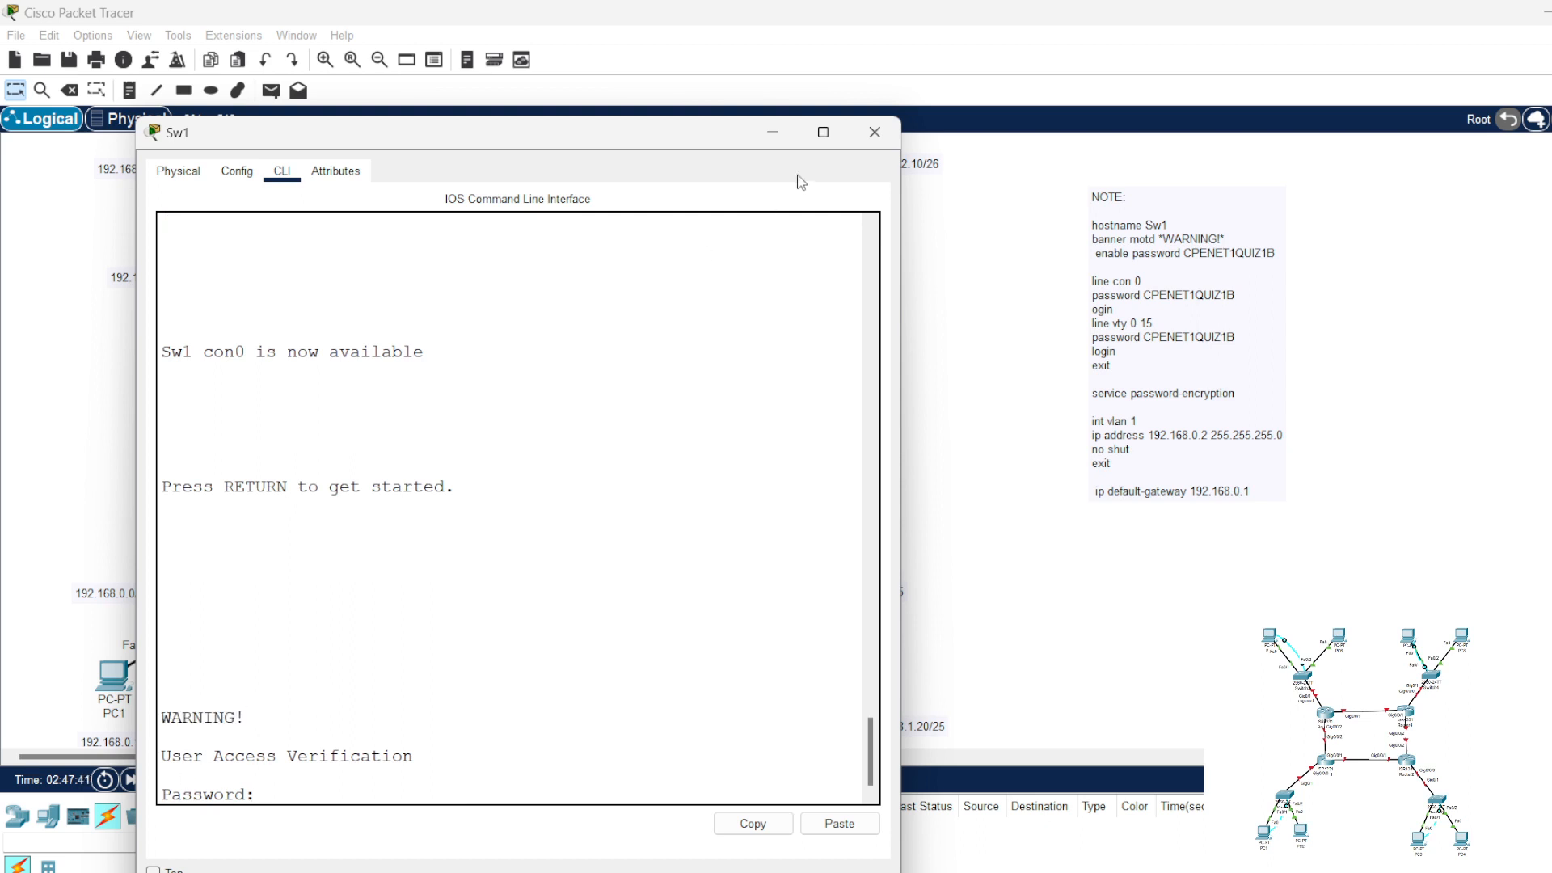
{"action": "left_click", "coordinate": [875, 131]}
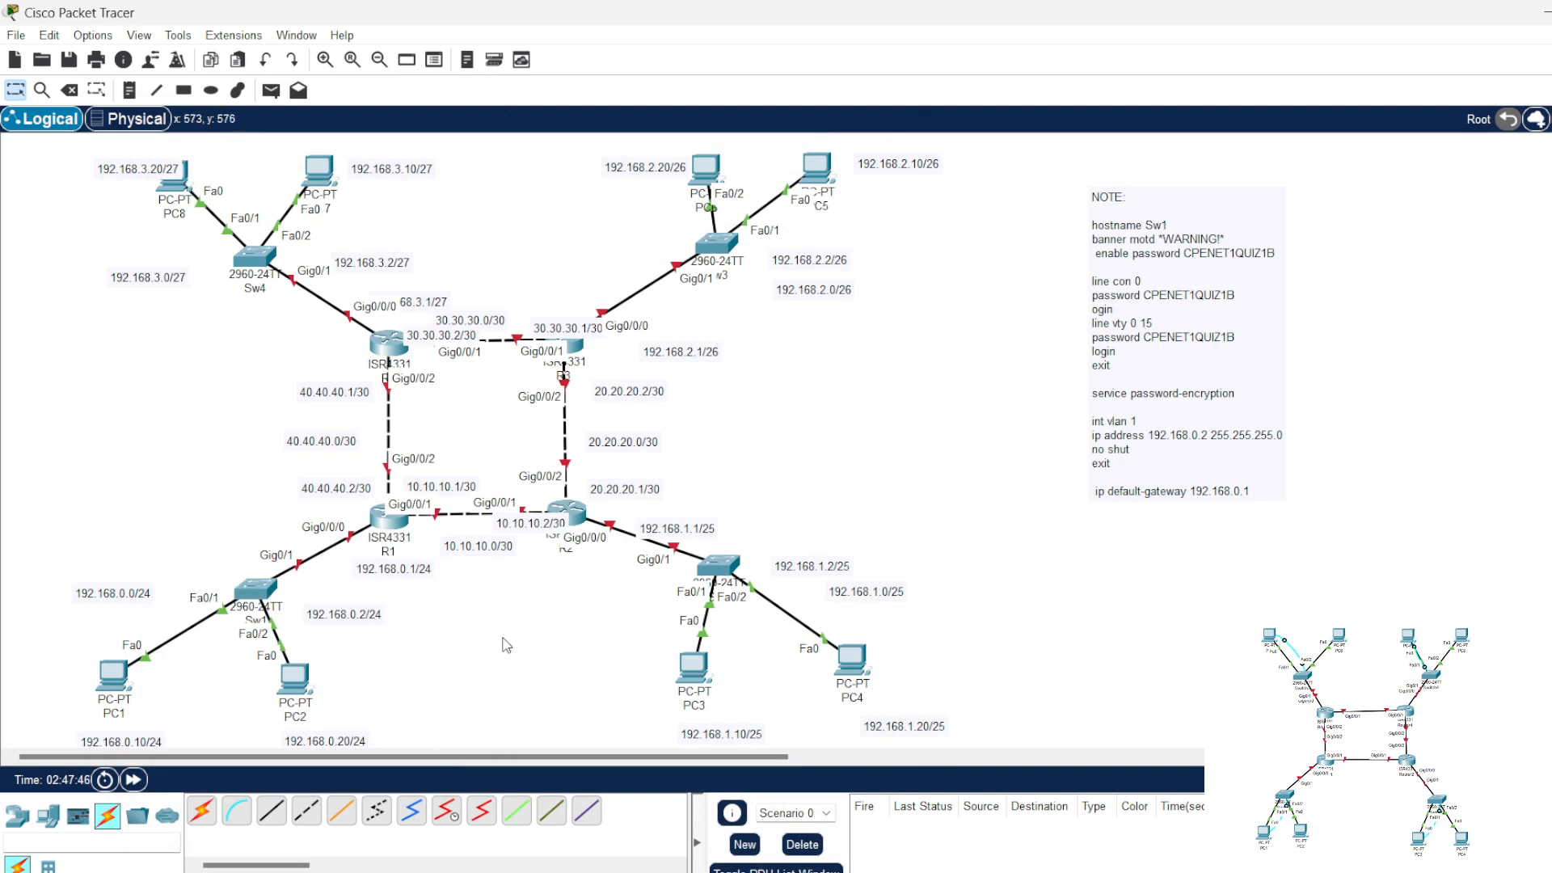
Step: Adapt the note to hostname Sw2, address 192.168.1.2, mask 255.255.255.125 and default gateway 192.168.1.1, then copy all its commands
{"action": "double_click", "coordinate": [1181, 330]}
{"action": "left_click_drag", "start_coordinate": [1166, 223], "coordinate": [1160, 223]}
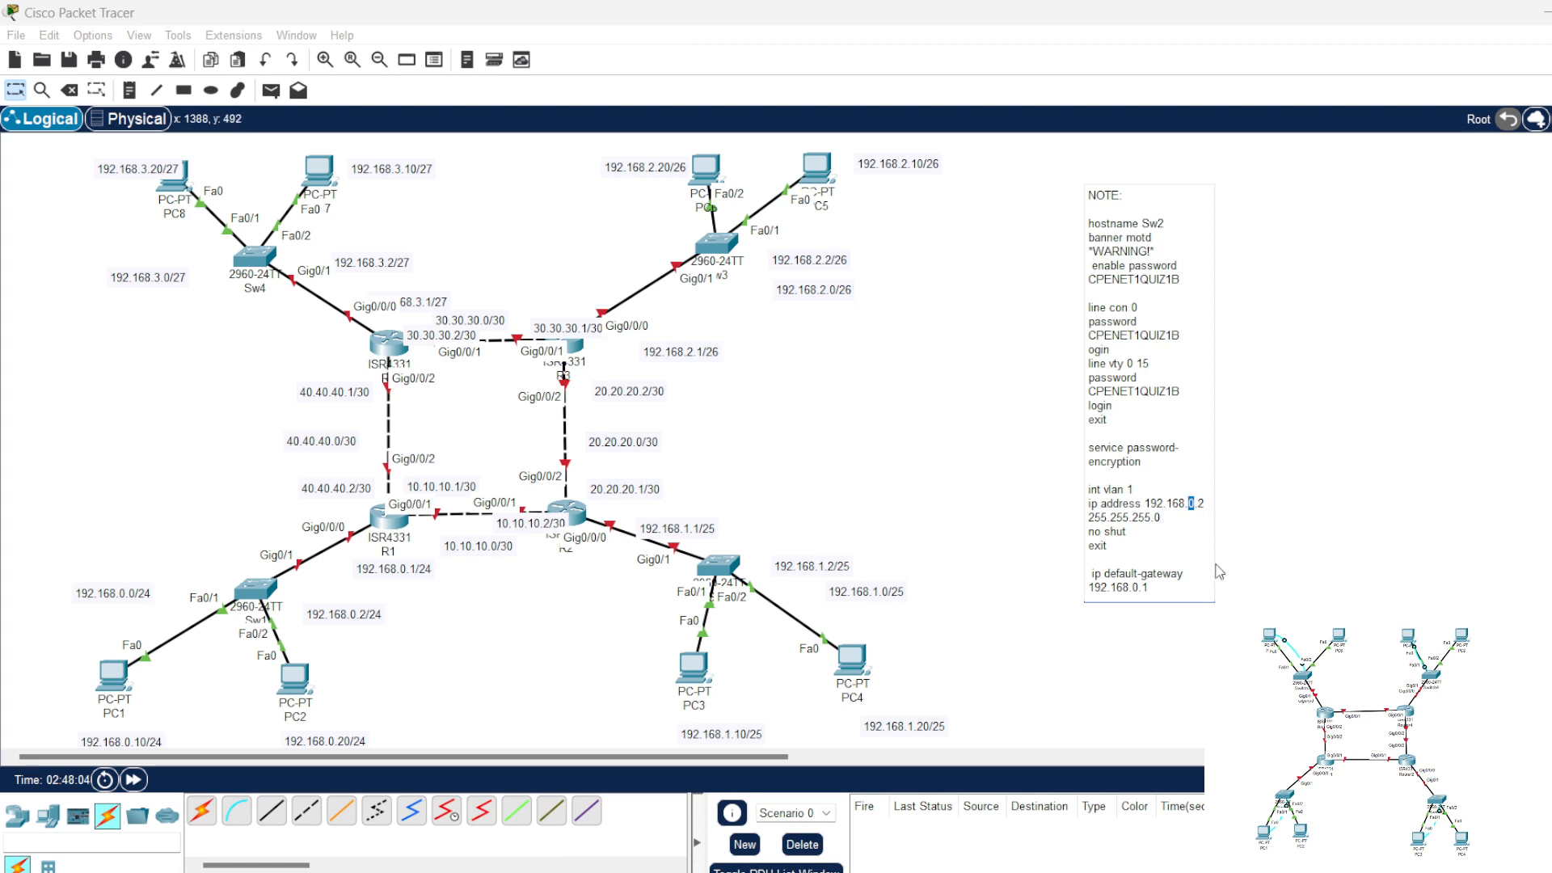
{"action": "type", "text": "1.2"}
{"action": "left_click_drag", "start_coordinate": [1161, 517], "coordinate": [1156, 517]}
{"action": "type", "text": "12"}
{"action": "type", "text": "1"}
{"action": "left_click_drag", "start_coordinate": [1138, 589], "coordinate": [1090, 219]}
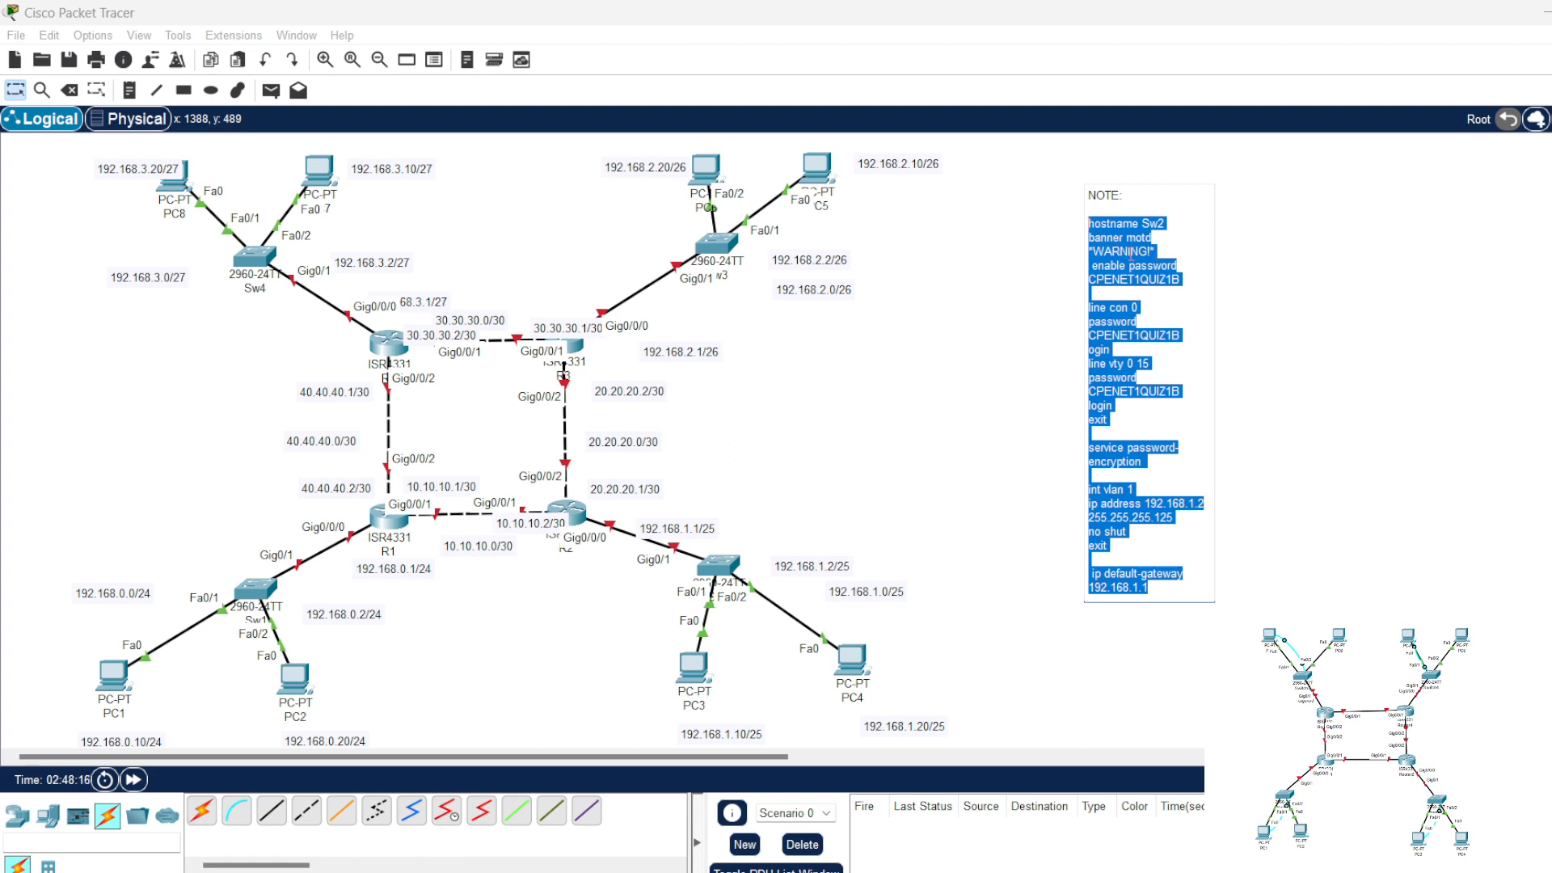
{"action": "left_click", "coordinate": [923, 516]}
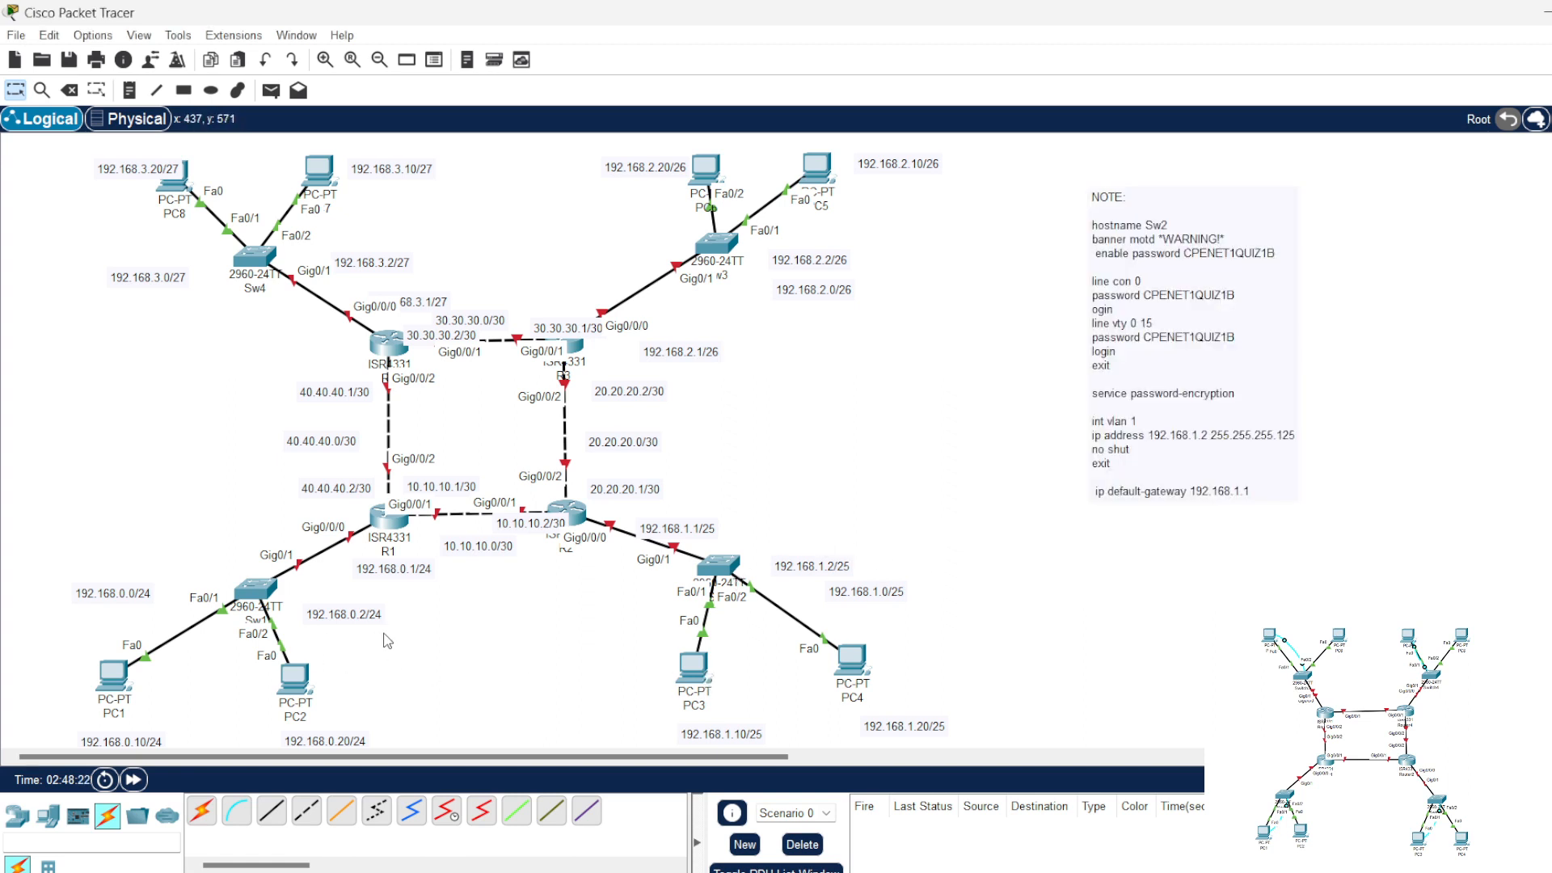
Step: Connect PC3 to the Console port of the switch above it with a console cable
{"action": "left_click", "coordinate": [258, 591]}
{"action": "left_click", "coordinate": [1326, 131]}
{"action": "left_click", "coordinate": [236, 811]}
{"action": "left_click", "coordinate": [698, 670]}
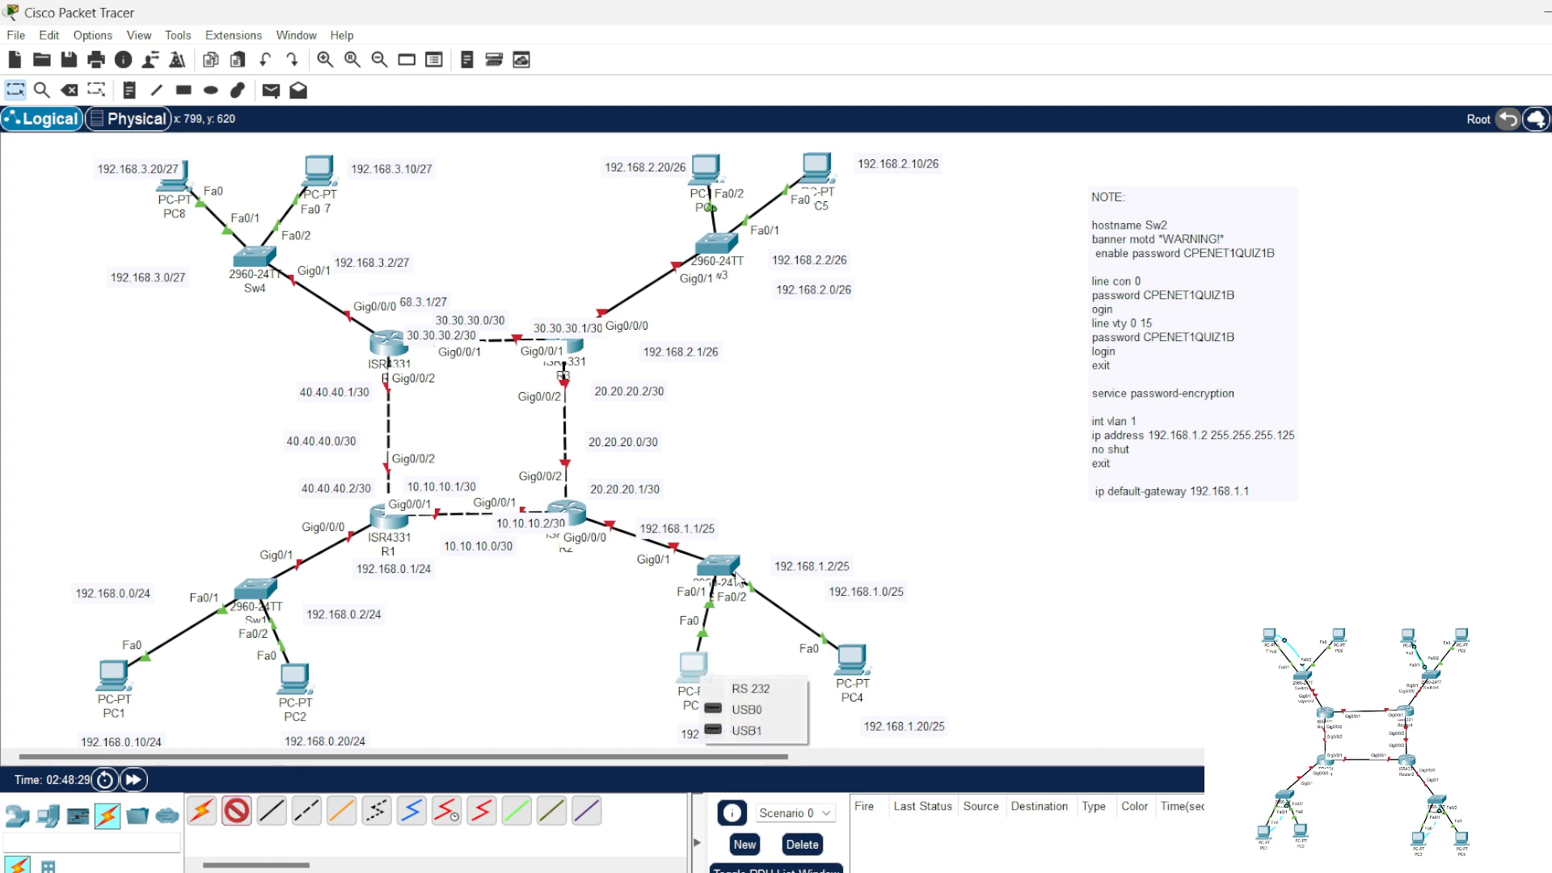
{"action": "left_click", "coordinate": [738, 710]}
{"action": "left_click", "coordinate": [717, 565]}
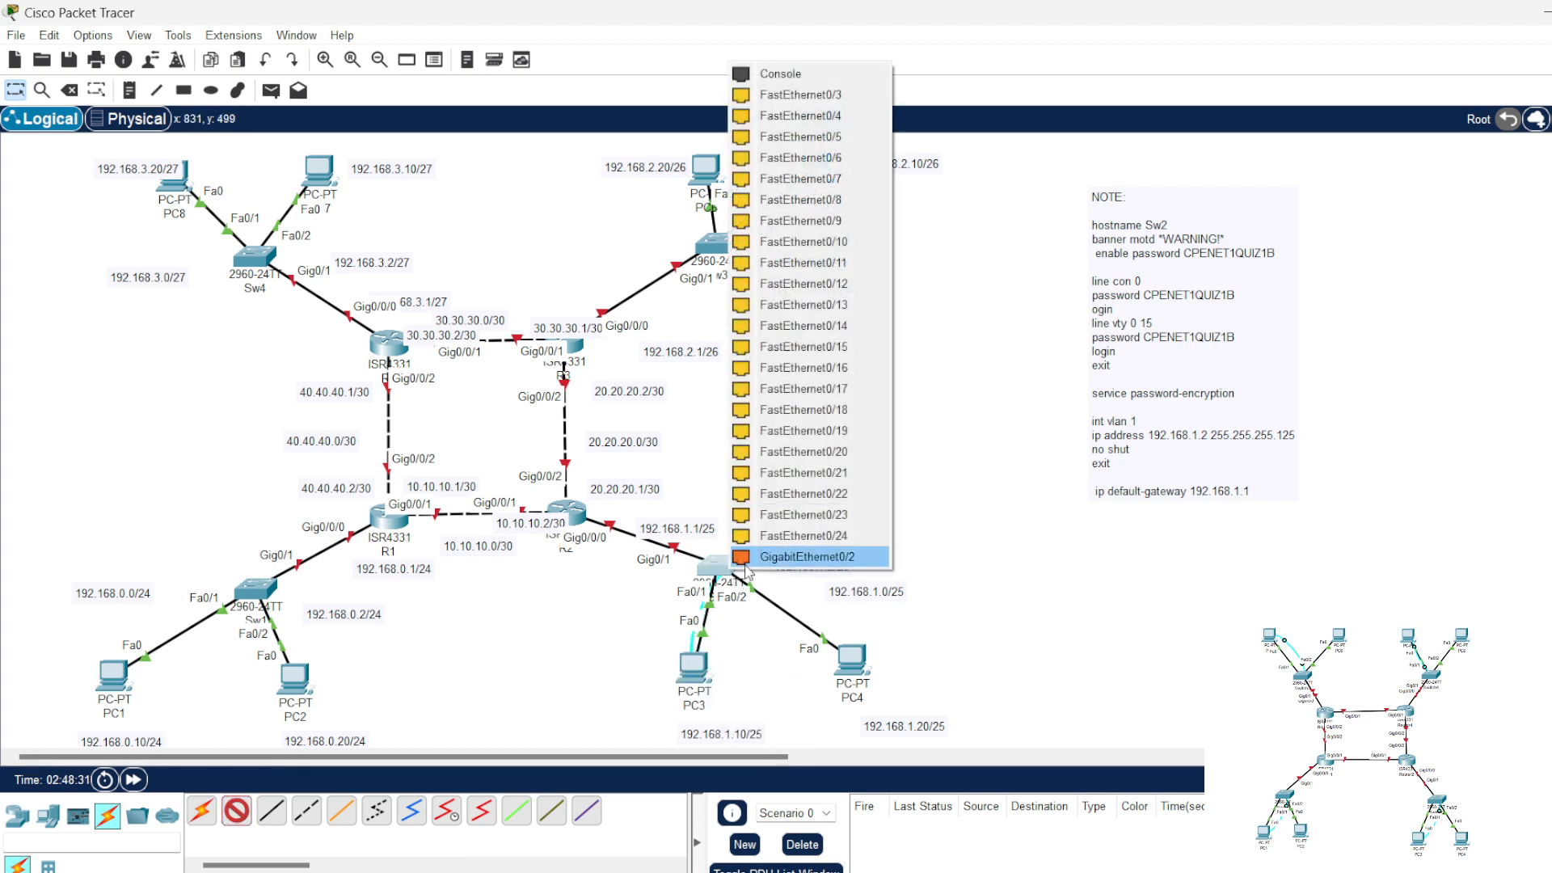
{"action": "left_click", "coordinate": [777, 73]}
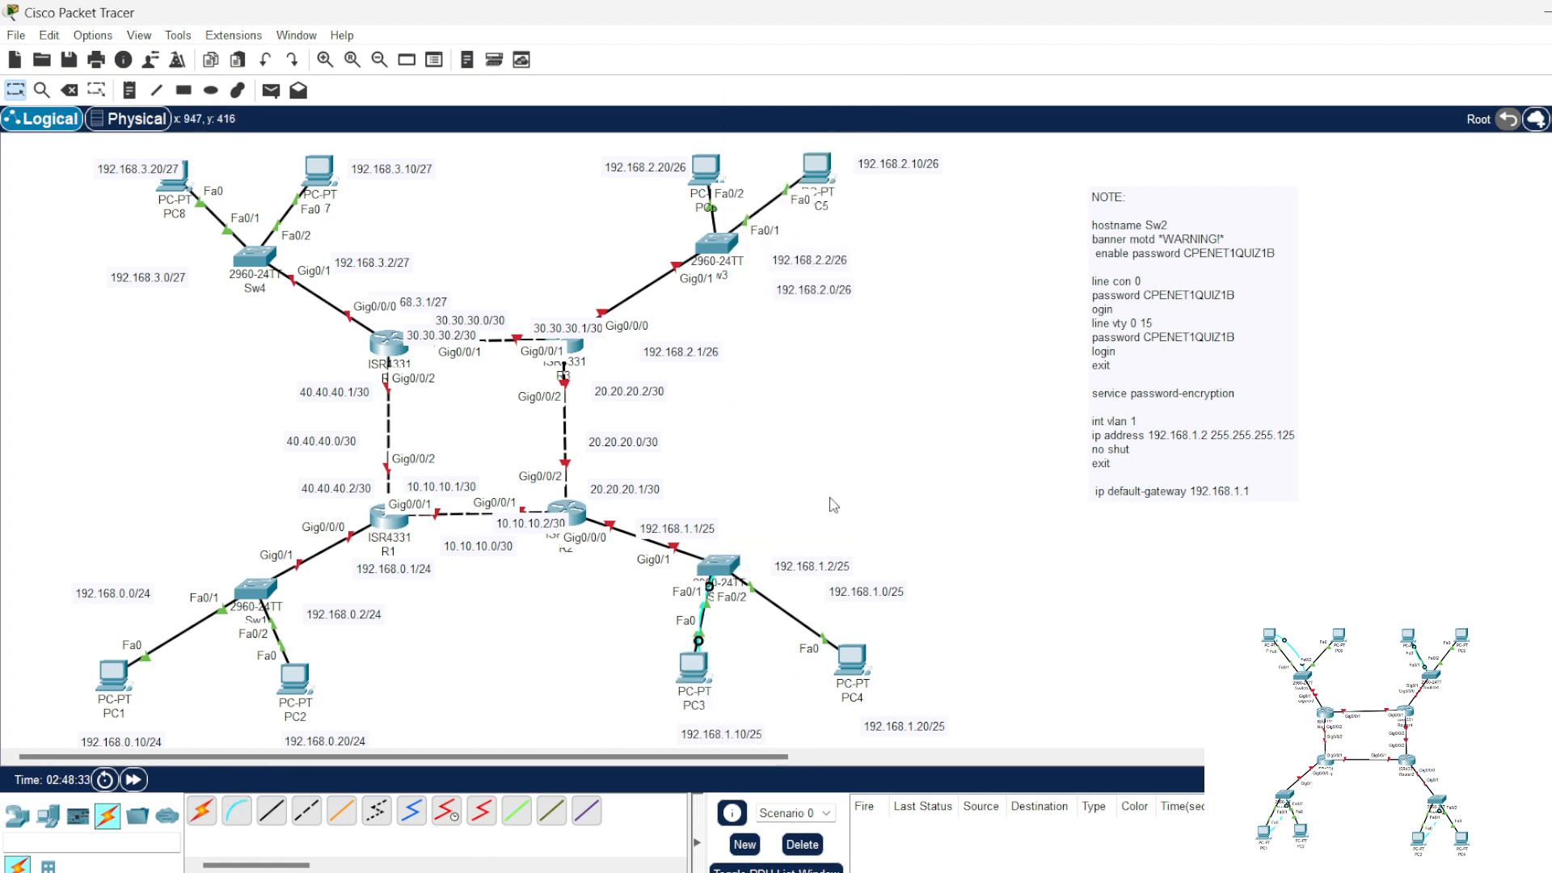
Step: Start a terminal session on PC3 with the default port settings and move its window clear of the topology
{"action": "left_click", "coordinate": [696, 671]}
{"action": "left_click", "coordinate": [993, 324]}
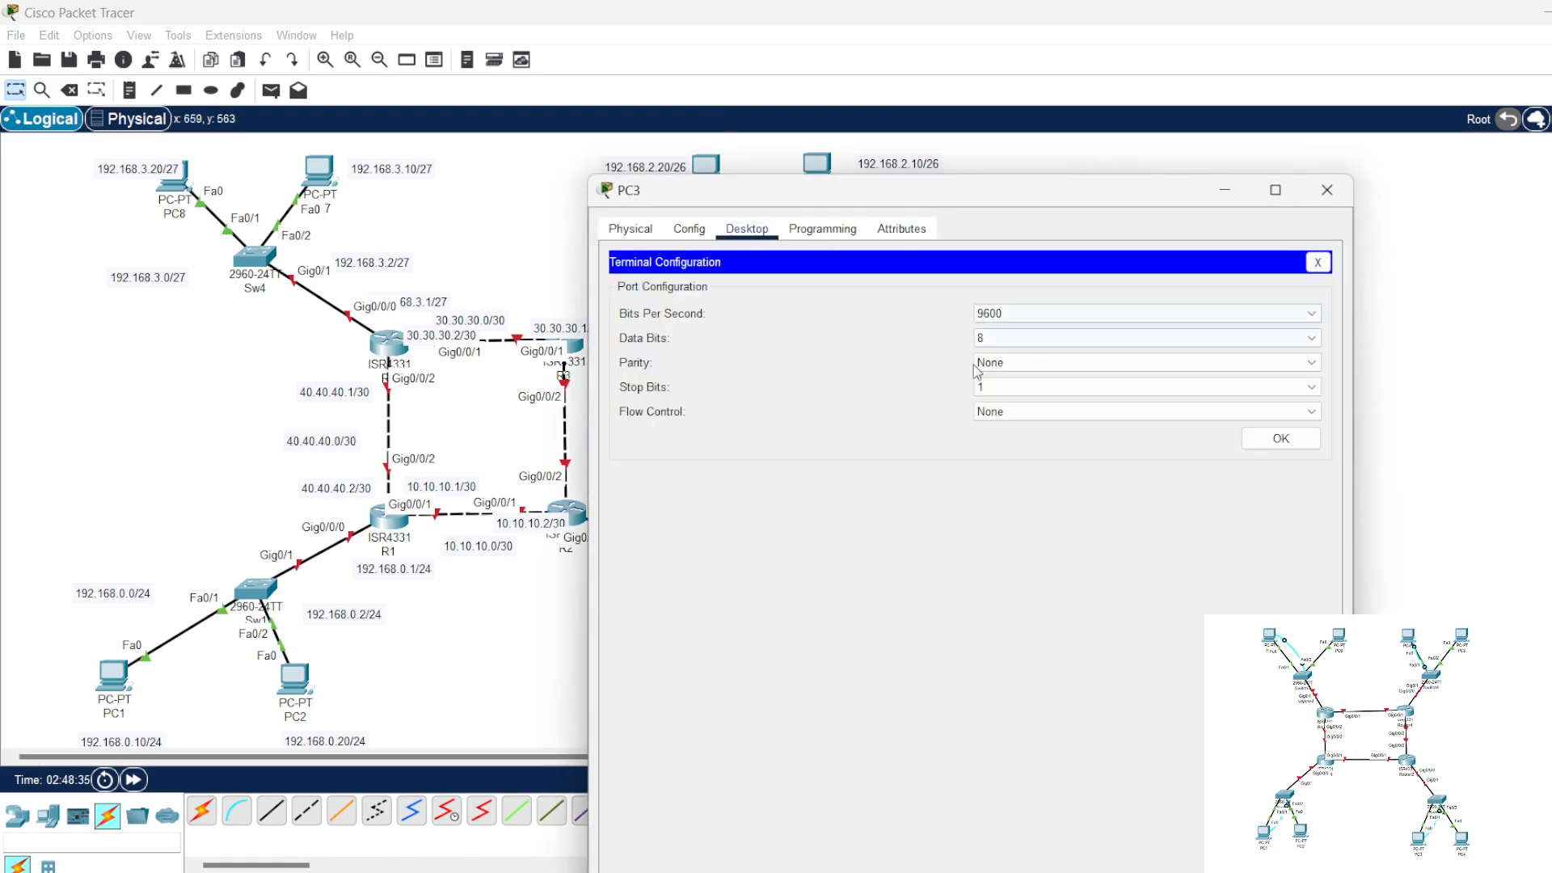
{"action": "left_click", "coordinate": [1280, 437]}
{"action": "left_click_drag", "start_coordinate": [926, 202], "coordinate": [1245, 28]}
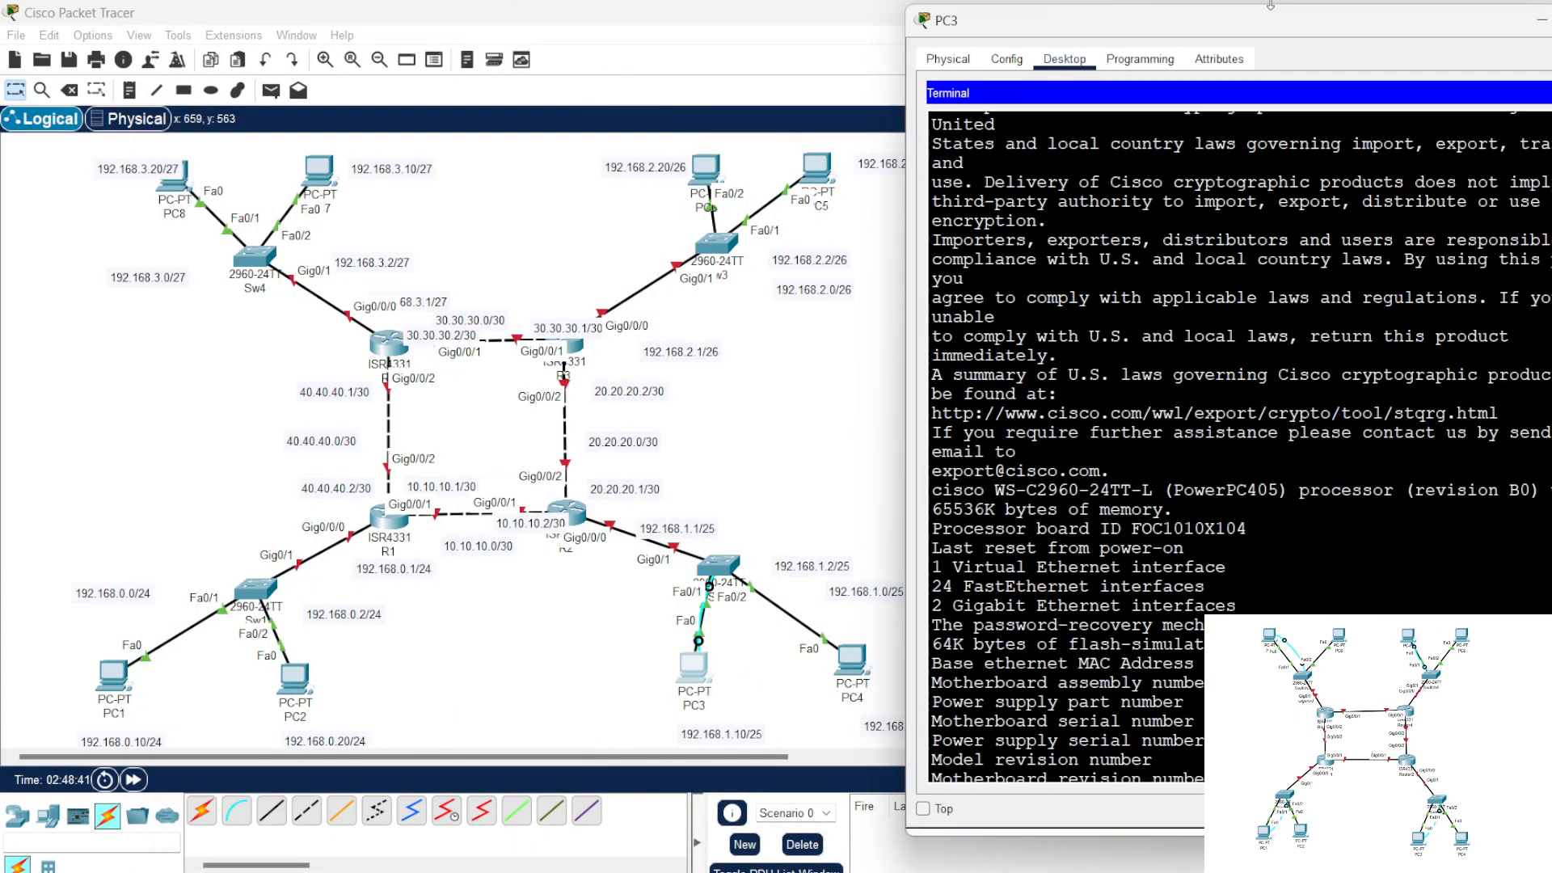
{"action": "key", "text": "Return"}
{"action": "key", "text": "Return"}
{"action": "key", "text": "Return"}
{"action": "key", "text": "Return"}
{"action": "key", "text": "Return"}
{"action": "key", "text": "Return"}
{"action": "key", "text": "Return"}
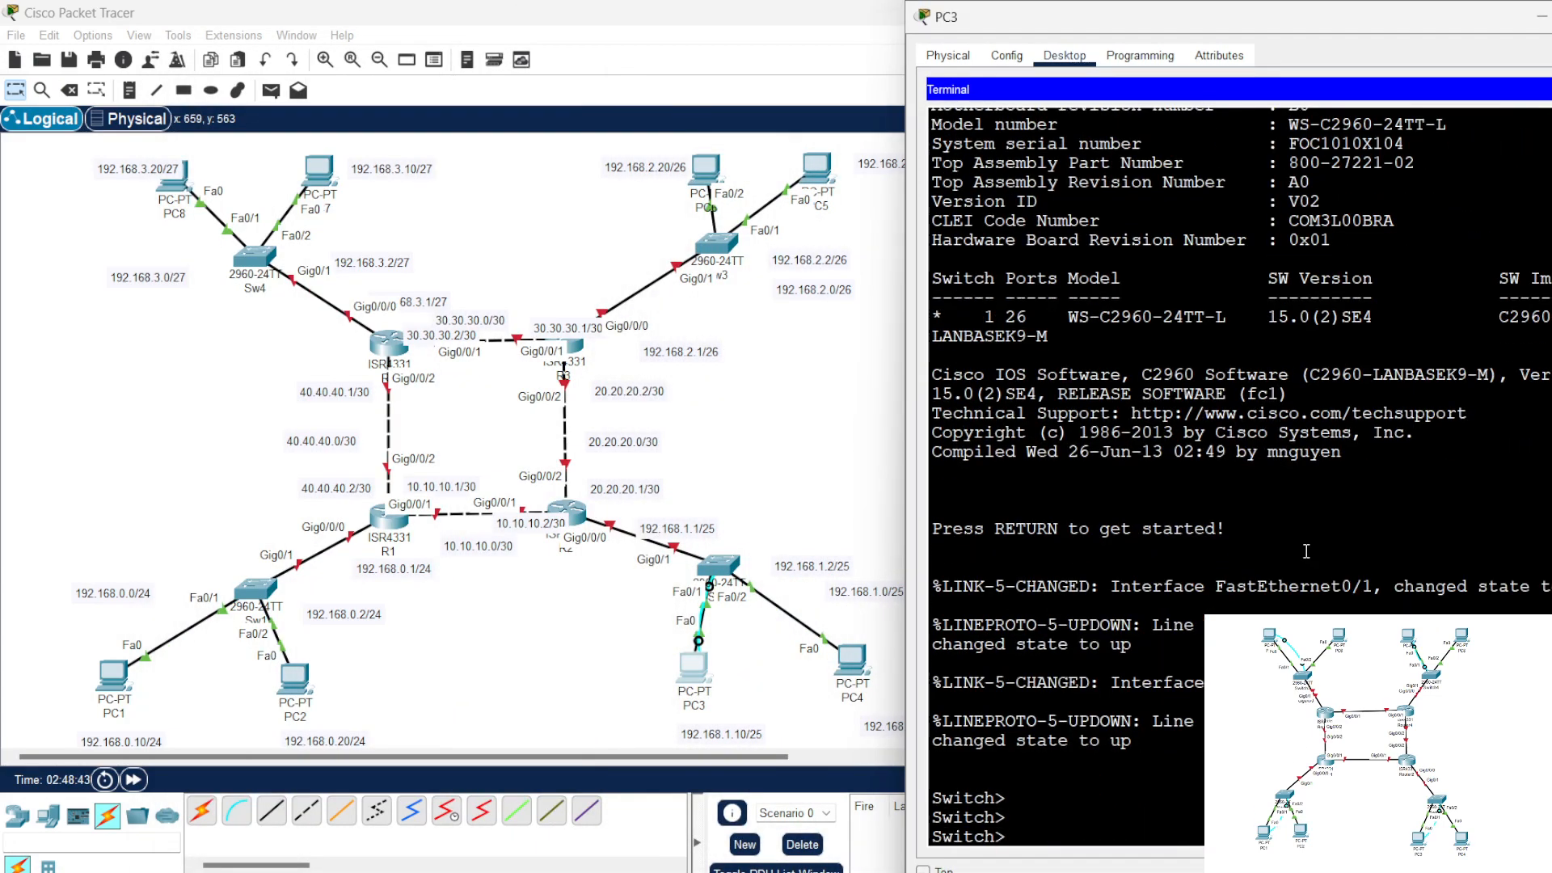
Step: Enter privileged mode with "en" and global configuration mode with "conf t" in PC3's switch terminal
{"action": "key", "text": "Return"}
{"action": "key", "text": "Return"}
{"action": "key", "text": "Return"}
{"action": "type", "text": "en"}
{"action": "key", "text": "Return"}
{"action": "key", "text": "Return"}
{"action": "key", "text": "Return"}
{"action": "key", "text": "Return"}
{"action": "key", "text": "Return"}
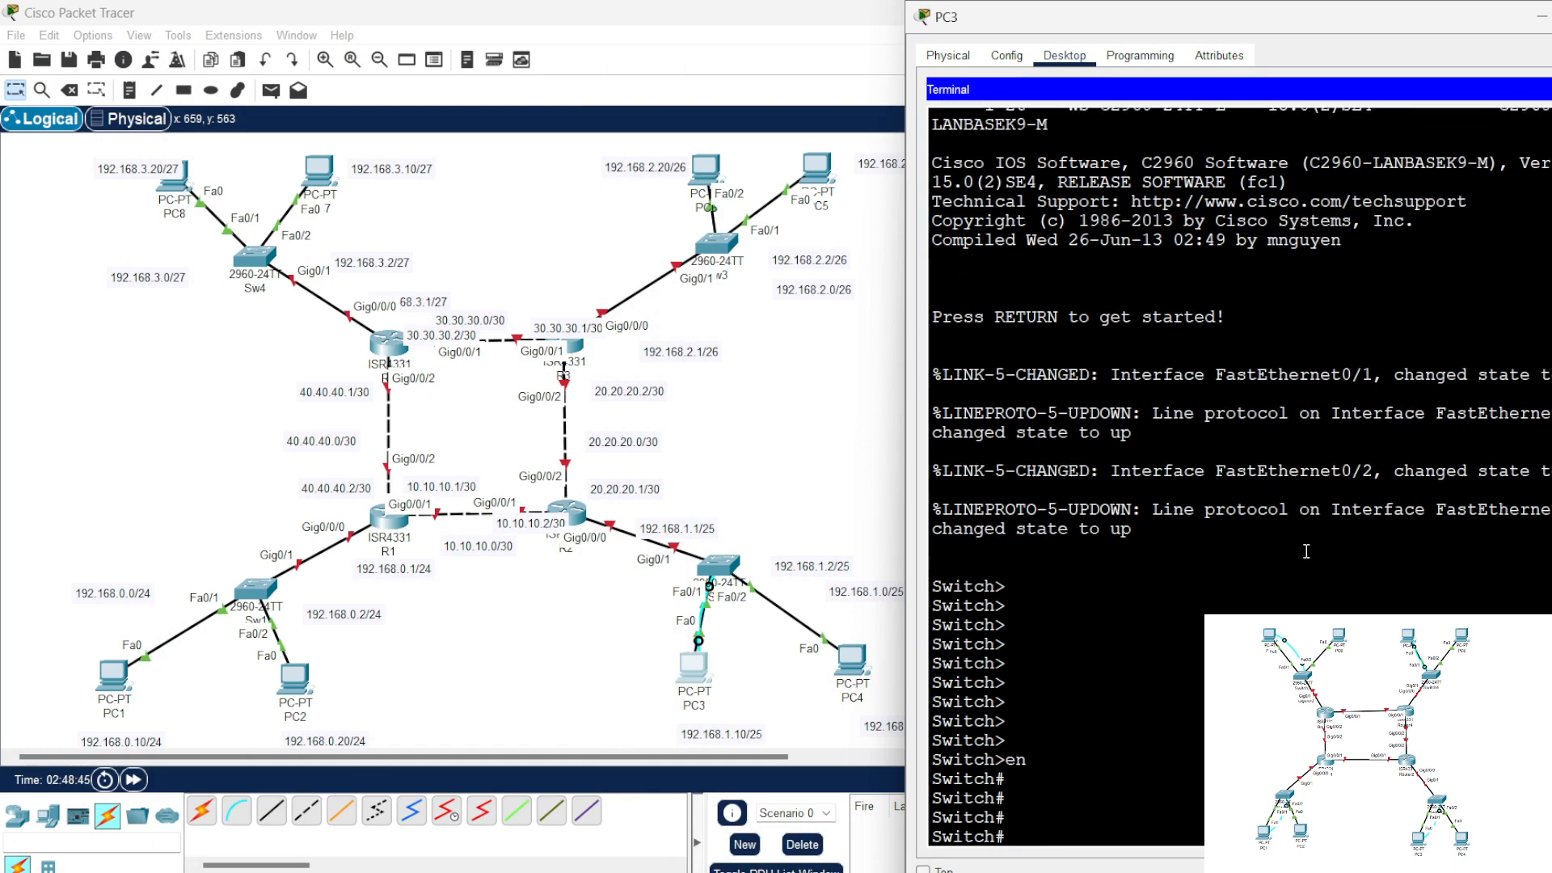
{"action": "type", "text": "conf t"}
{"action": "key", "text": "Return"}
{"action": "key", "text": "Return"}
{"action": "key", "text": "Return"}
{"action": "key", "text": "Return"}
{"action": "key", "text": "Return"}
{"action": "key", "text": "Return"}
{"action": "key", "text": "Return"}
{"action": "key", "text": "Return"}
{"action": "key", "text": "Return"}
{"action": "key", "text": "Return"}
{"action": "key", "text": "Return"}
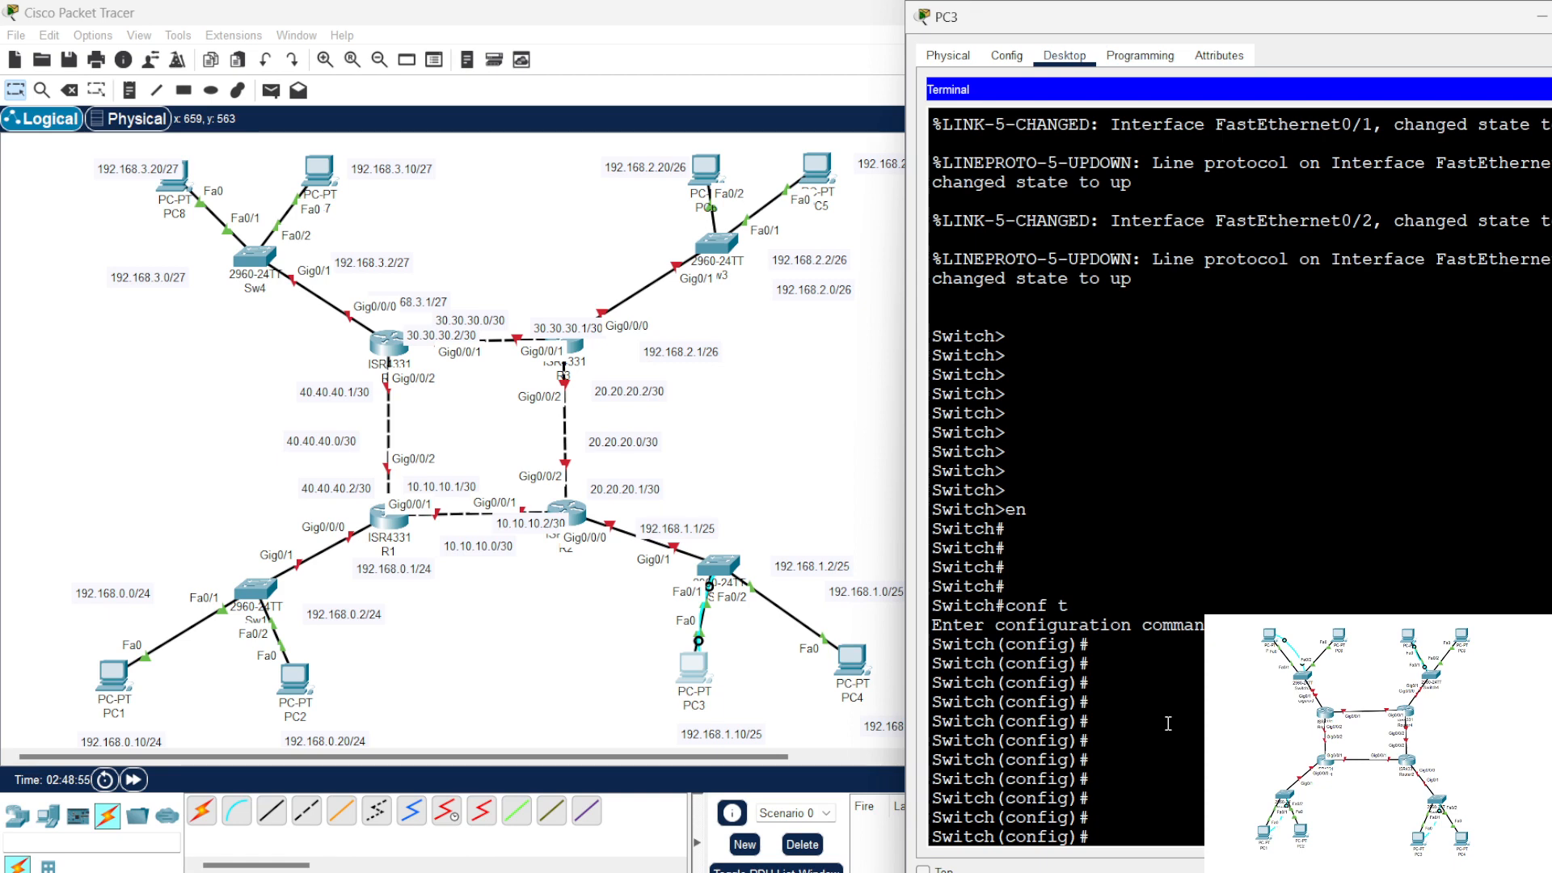
Step: Paste the note's Sw2 commands into PC3's terminal and run them, including the enable, console and vty passwords
{"action": "left_click", "coordinate": [1546, 16]}
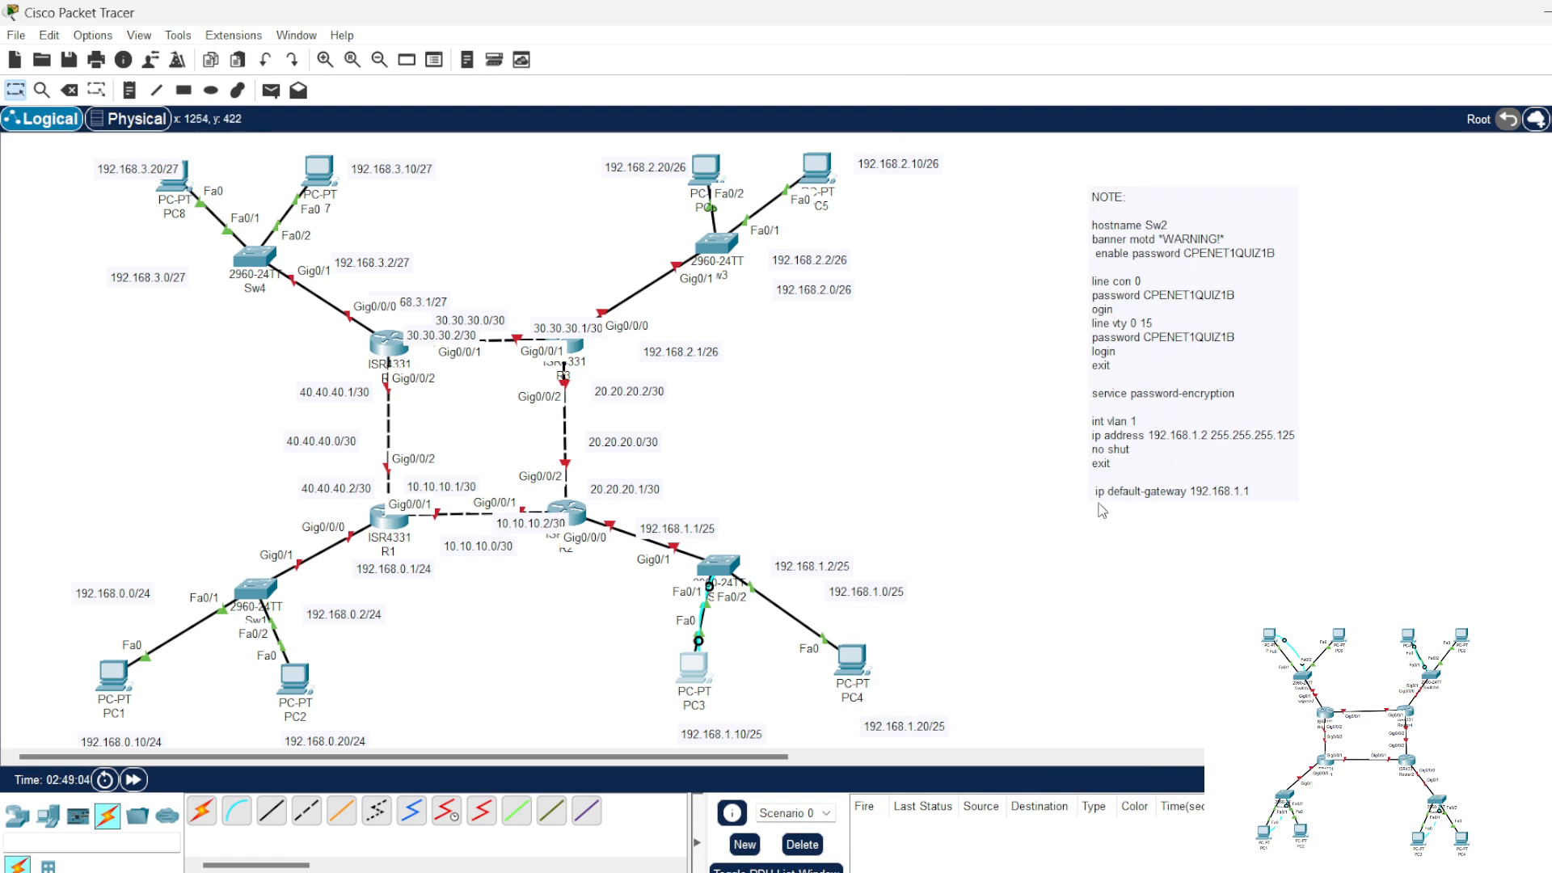
{"action": "left_click", "coordinate": [694, 674]}
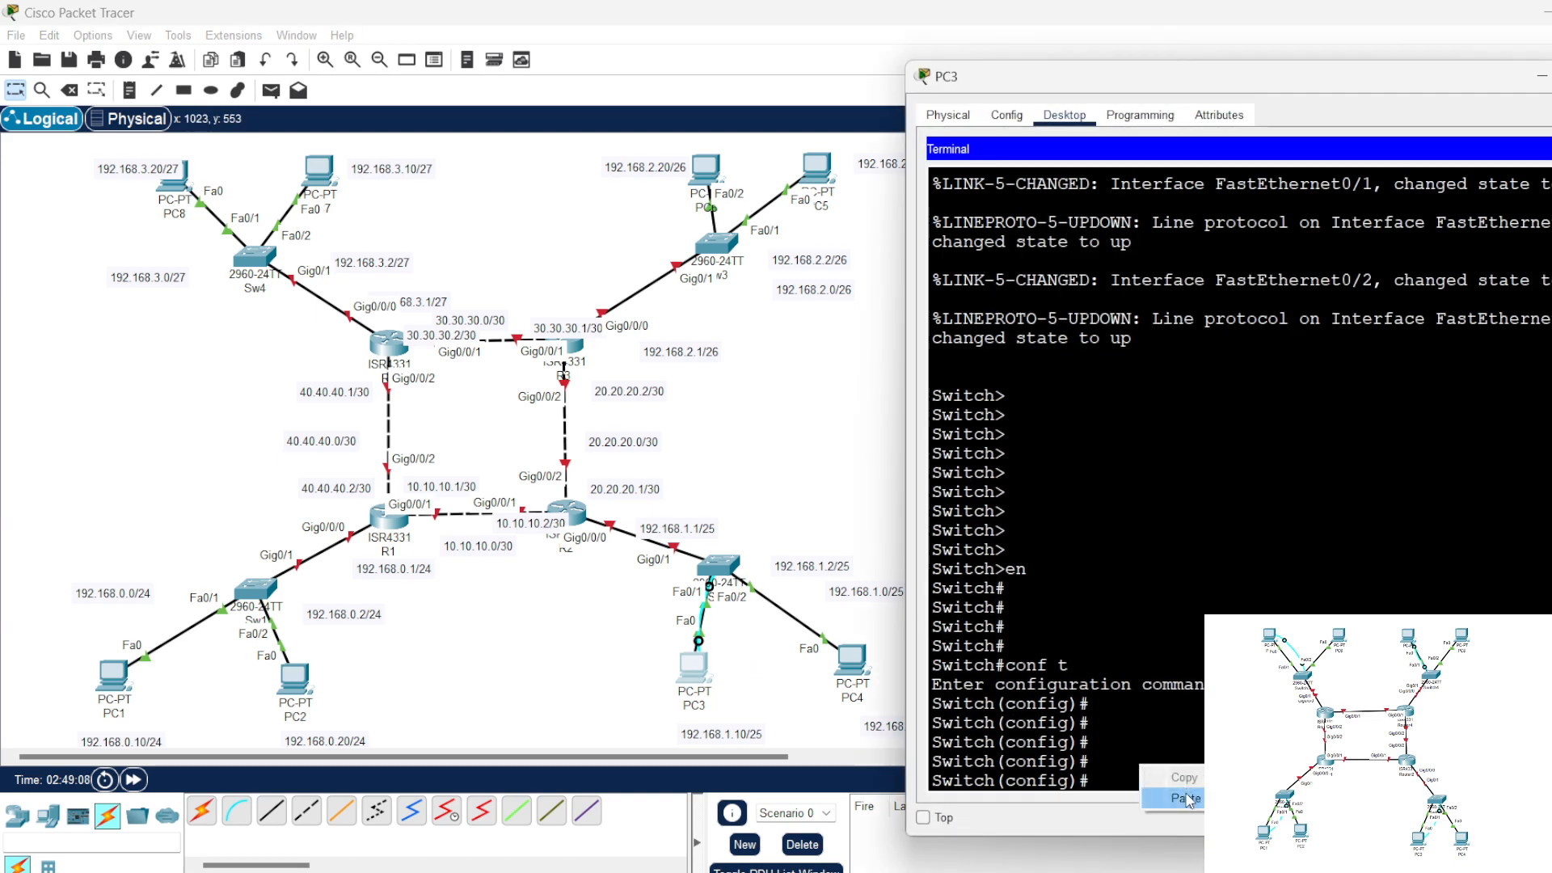
{"action": "key", "text": "ctrl+v"}
{"action": "key", "text": "Return"}
{"action": "key", "text": "Return"}
{"action": "key", "text": "Return"}
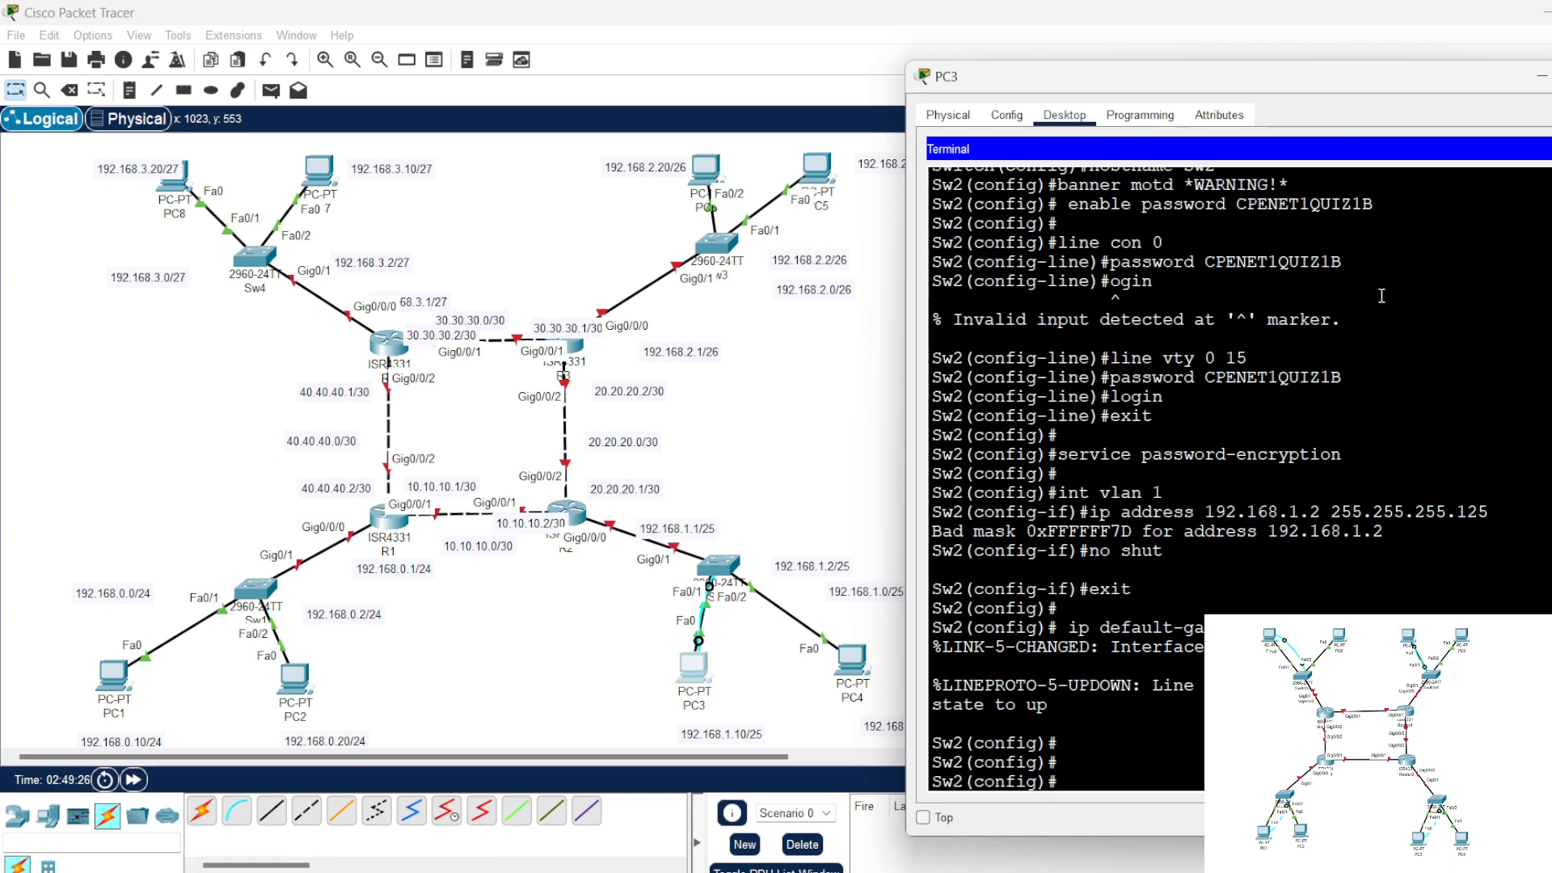
Step: Set aside the PC3 window and correct the subnet mask in the note to 255.255.255.128
{"action": "left_click", "coordinate": [1541, 75]}
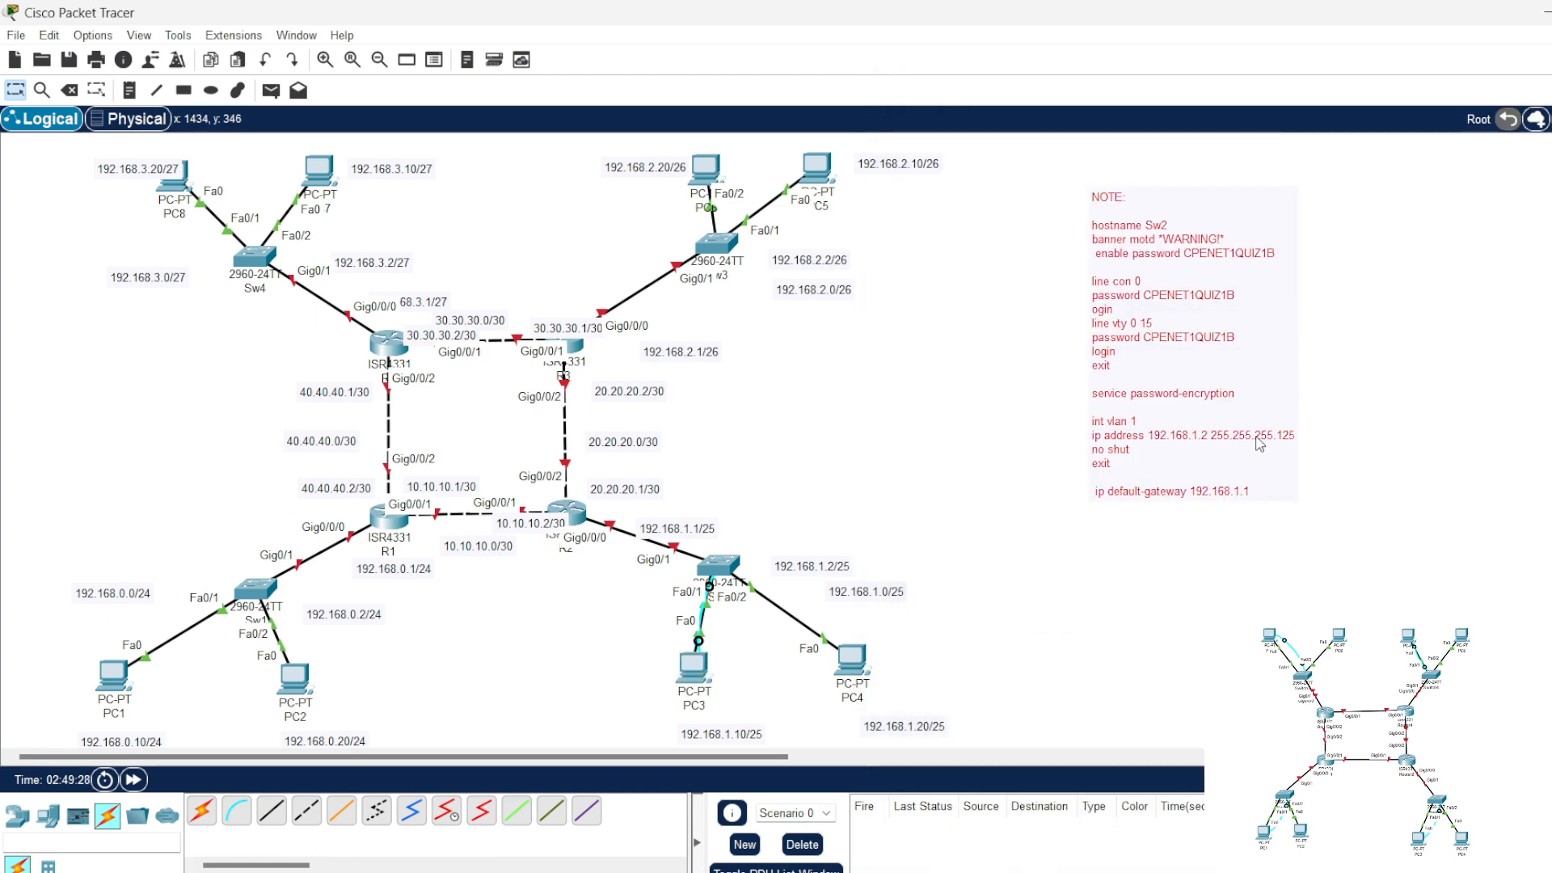
{"action": "left_click", "coordinate": [1196, 503]}
{"action": "left_click", "coordinate": [1185, 514]}
{"action": "key", "text": "BackSpace"}
{"action": "type", "text": "8"}
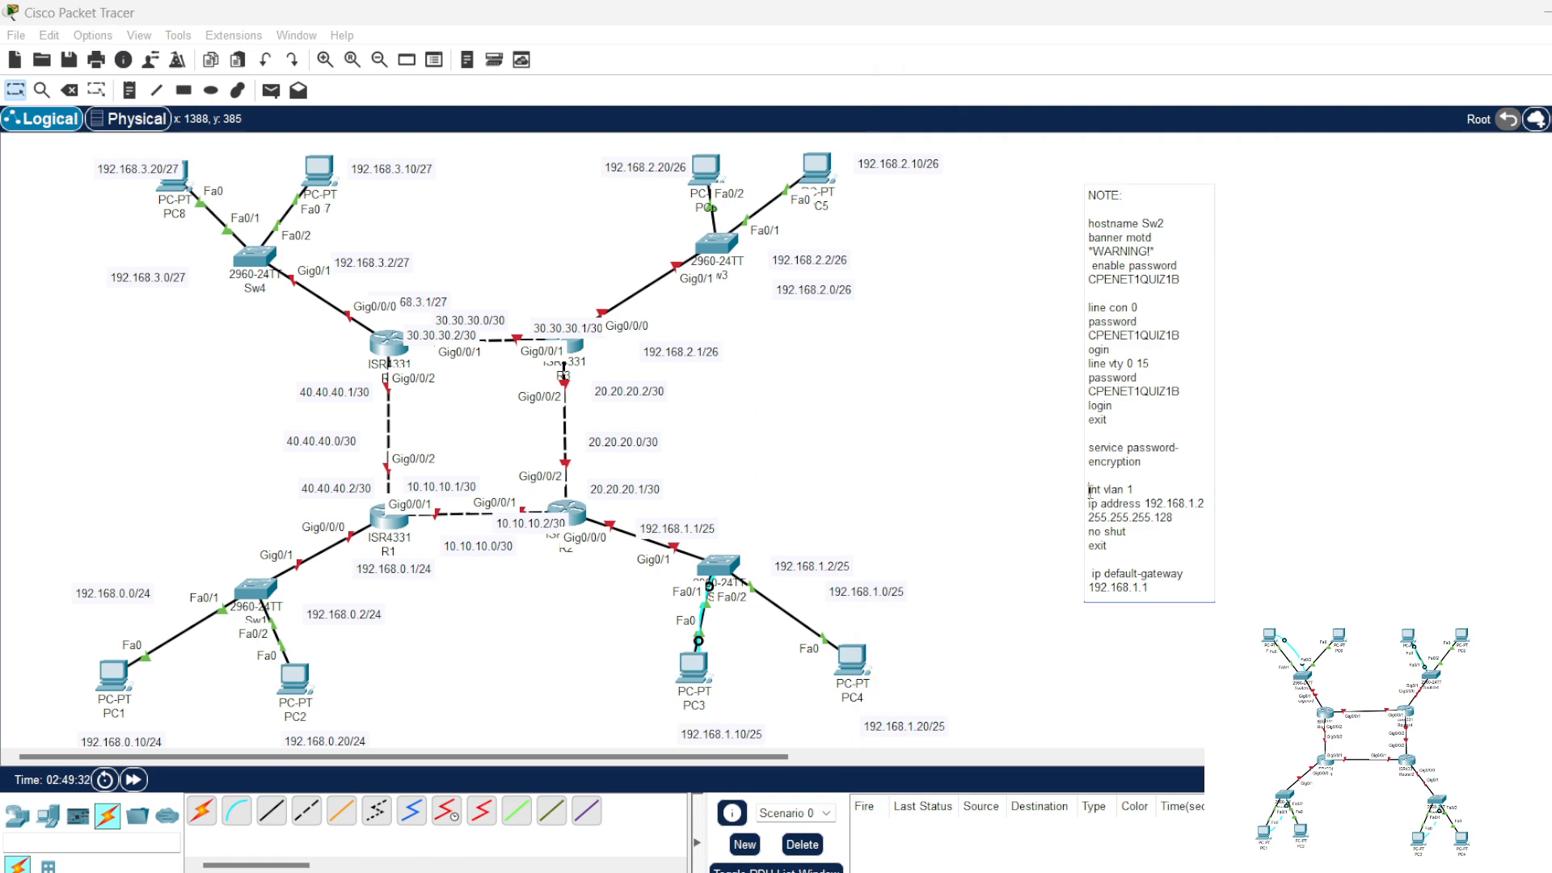
Step: Copy the VLAN 1 commands from the note and run them in PC3's terminal, assigning 192.168.1.2 with mask 255.255.255.128
{"action": "left_click_drag", "start_coordinate": [1088, 489], "coordinate": [1132, 541]}
{"action": "key", "text": "ctrl+c"}
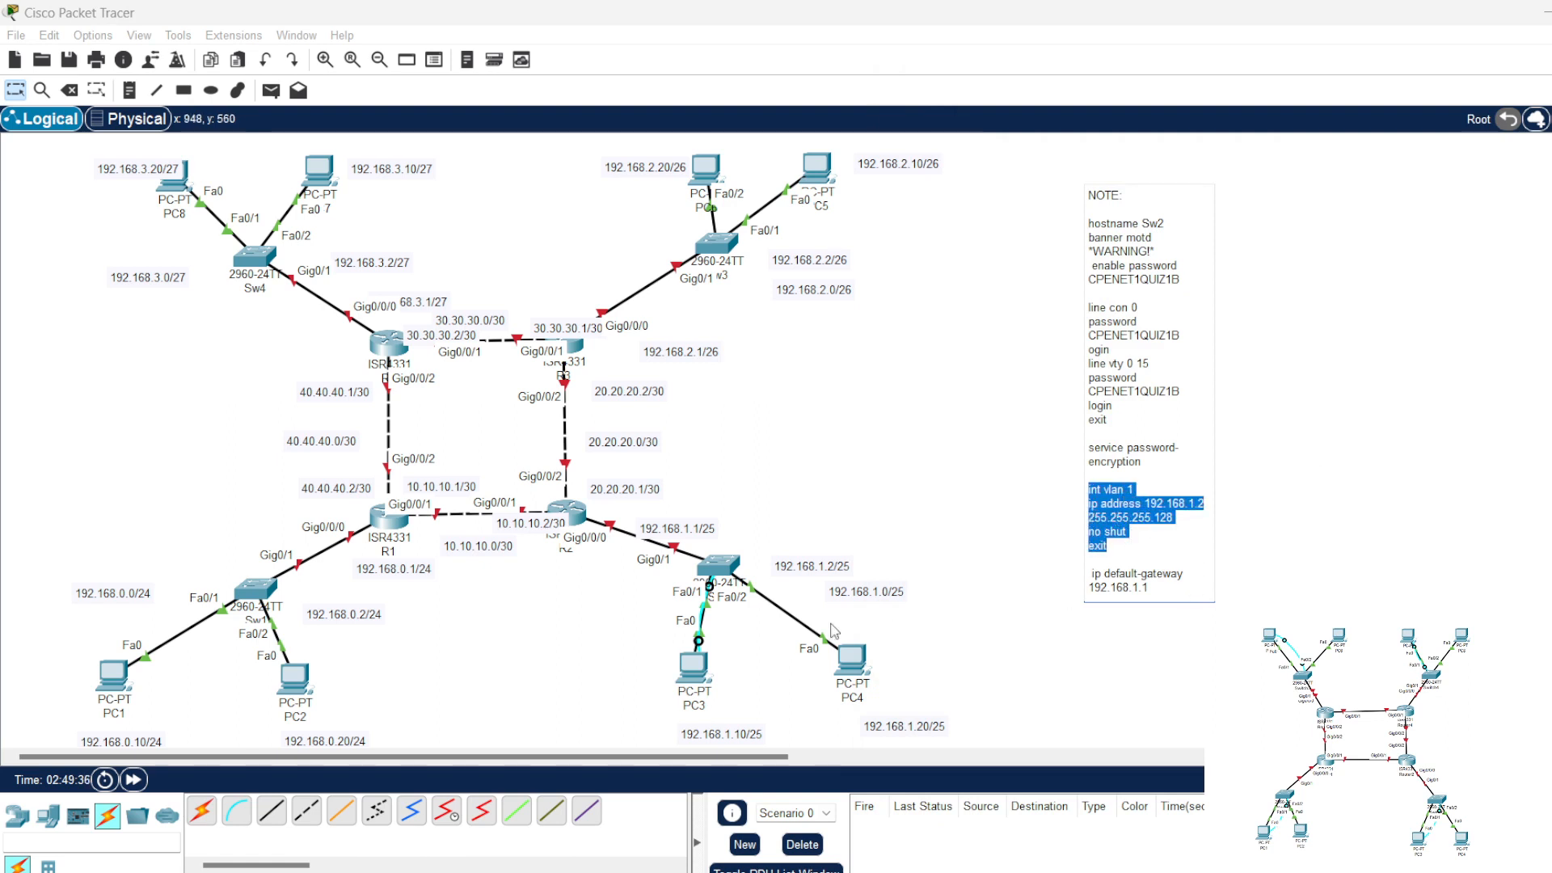
{"action": "left_click", "coordinate": [695, 666]}
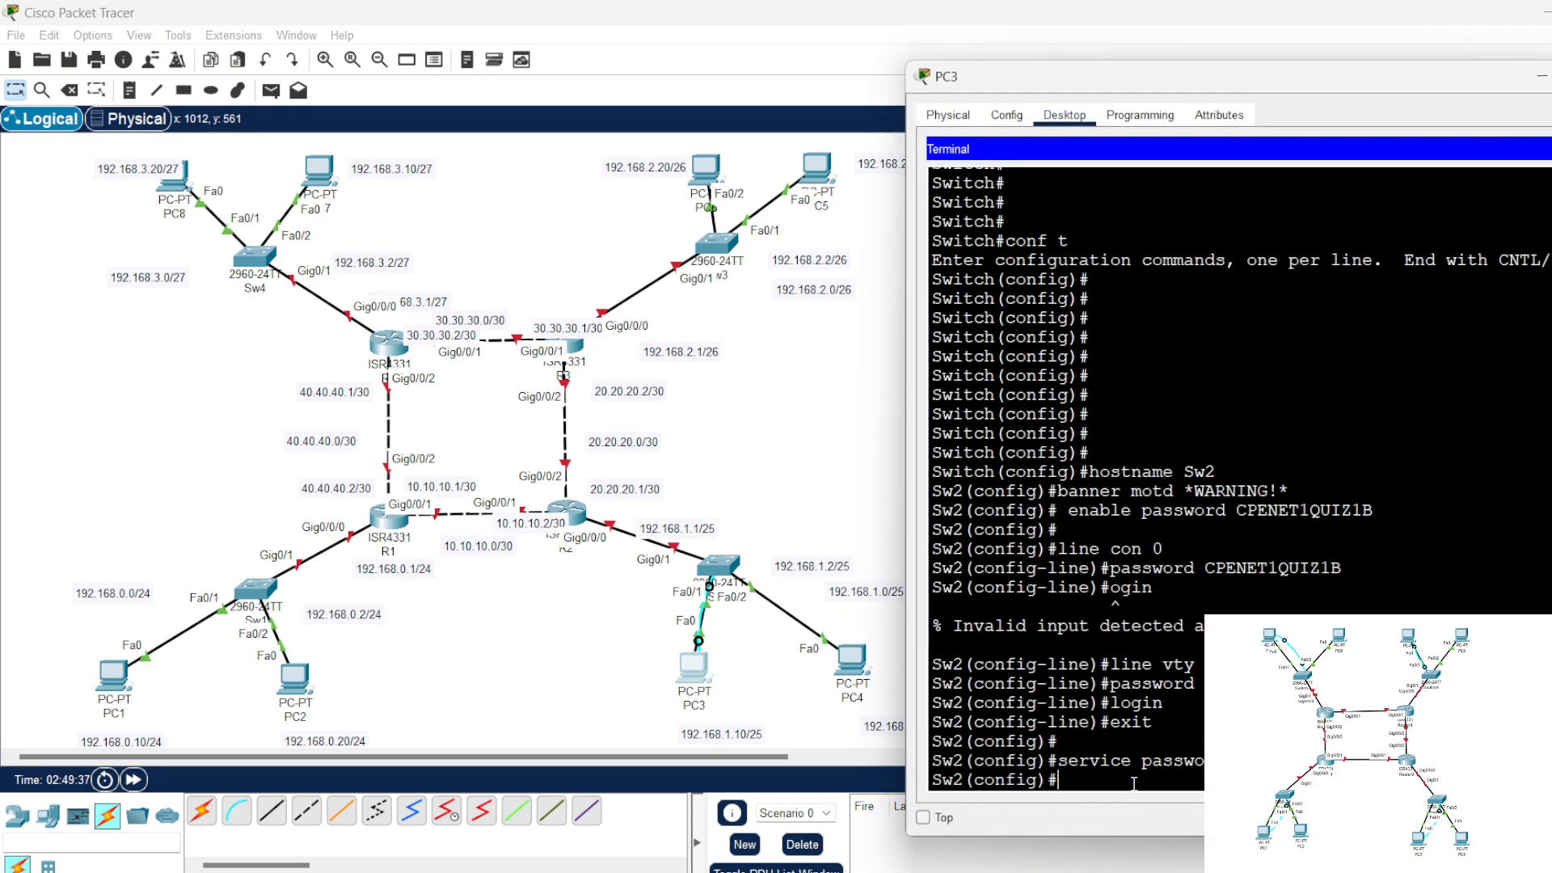
{"action": "right_click", "coordinate": [1135, 778]}
{"action": "left_click", "coordinate": [1186, 816]}
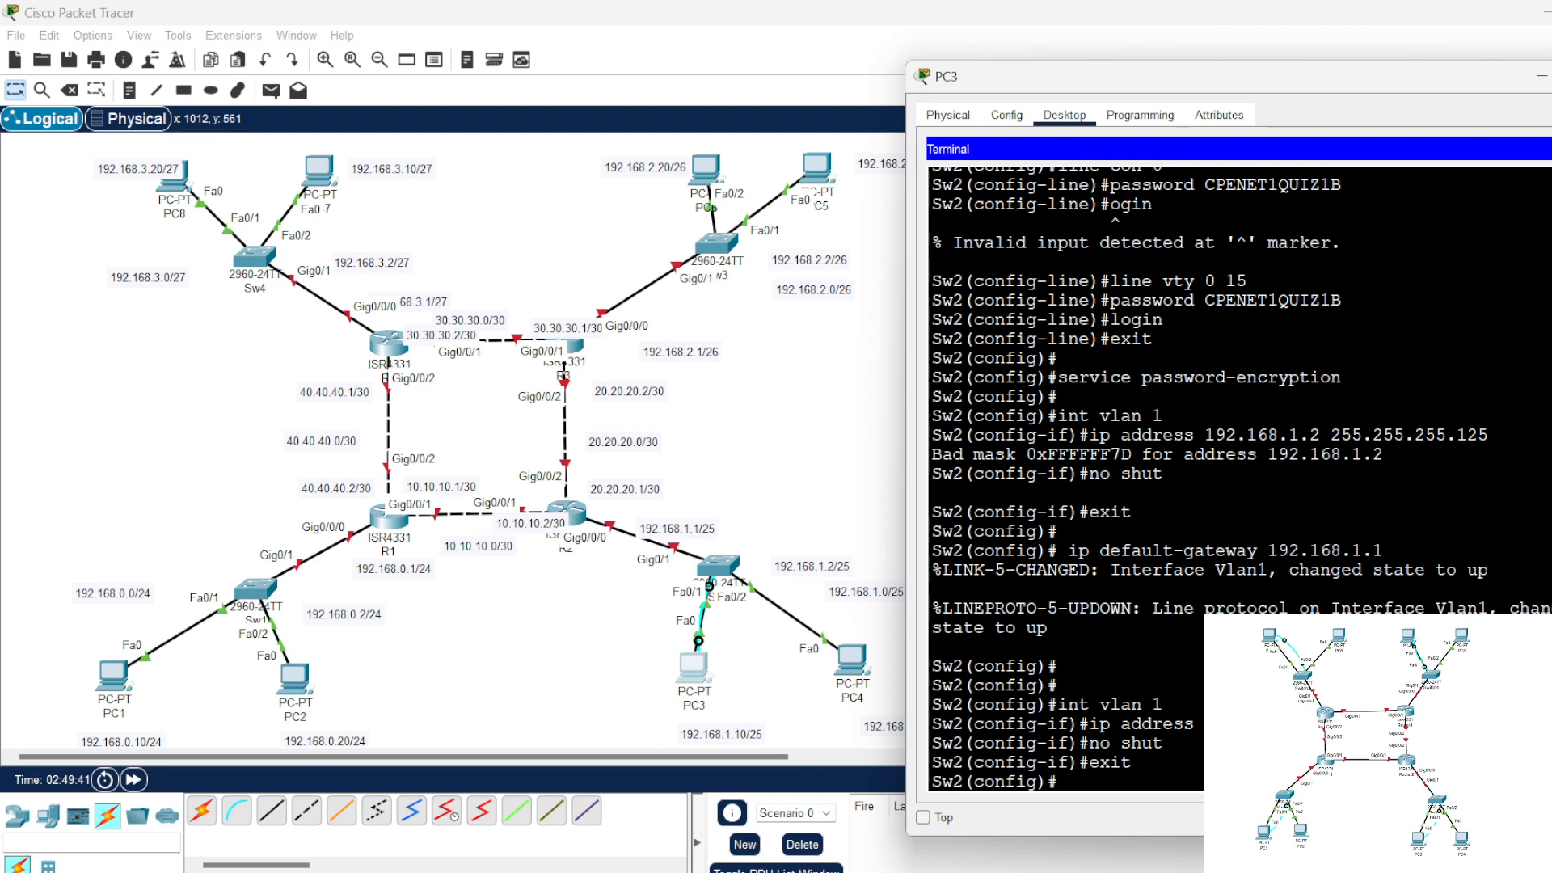
Step: Check Sw2's interface summary with "do sh ip int br" and close PC3's terminal and window
{"action": "type", "text": "sh ip int bn"}
{"action": "key", "text": "Return"}
{"action": "key", "text": "space"}
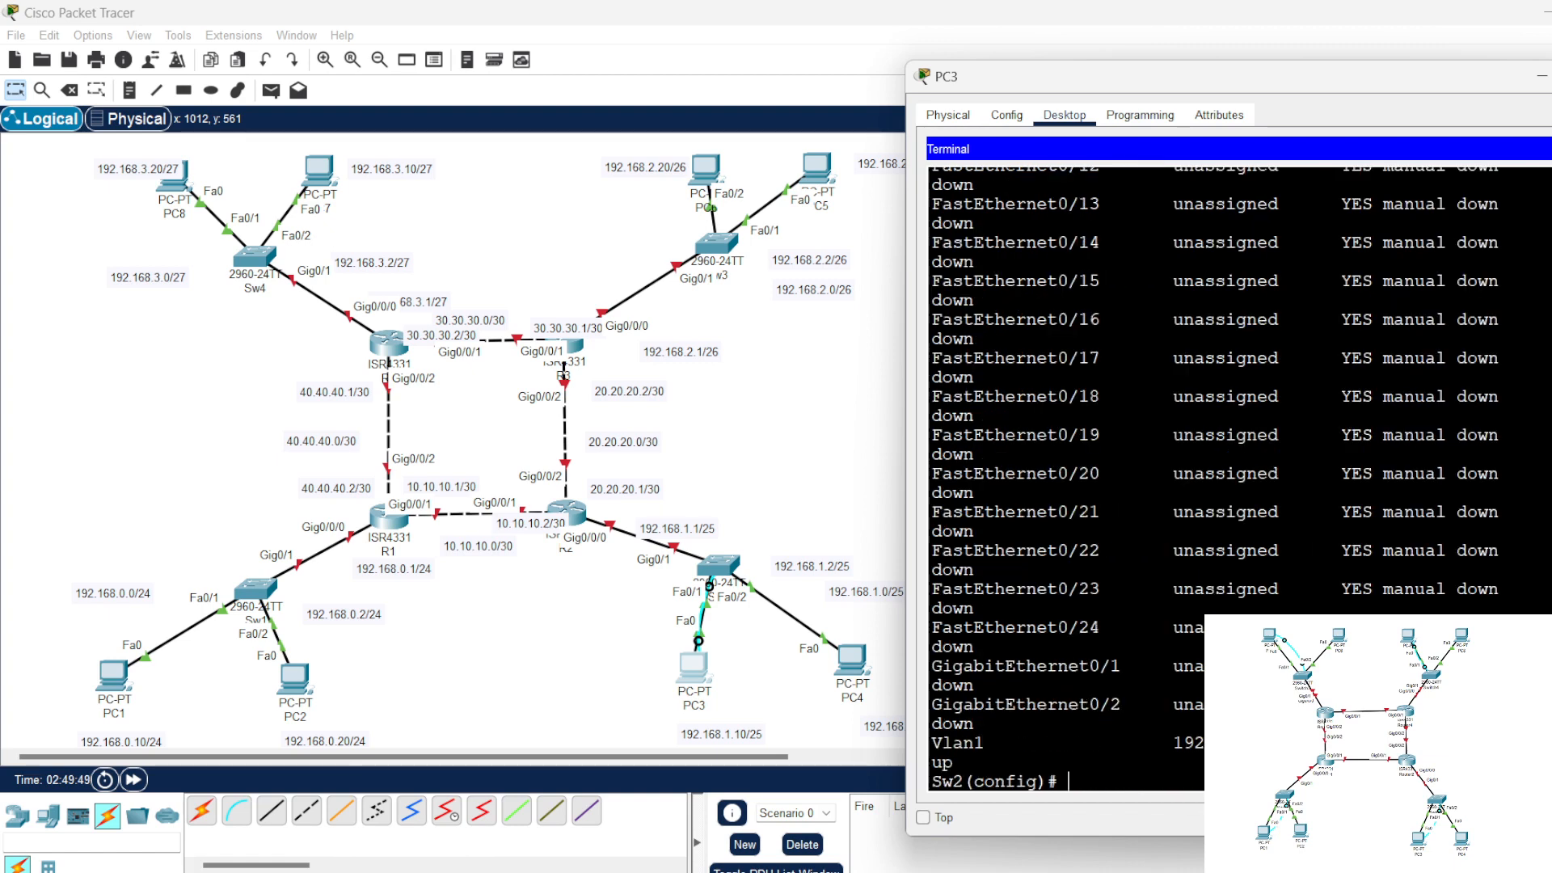
{"action": "scroll", "coordinate": [1065, 477], "scroll_direction": "up", "scroll_amount": 3}
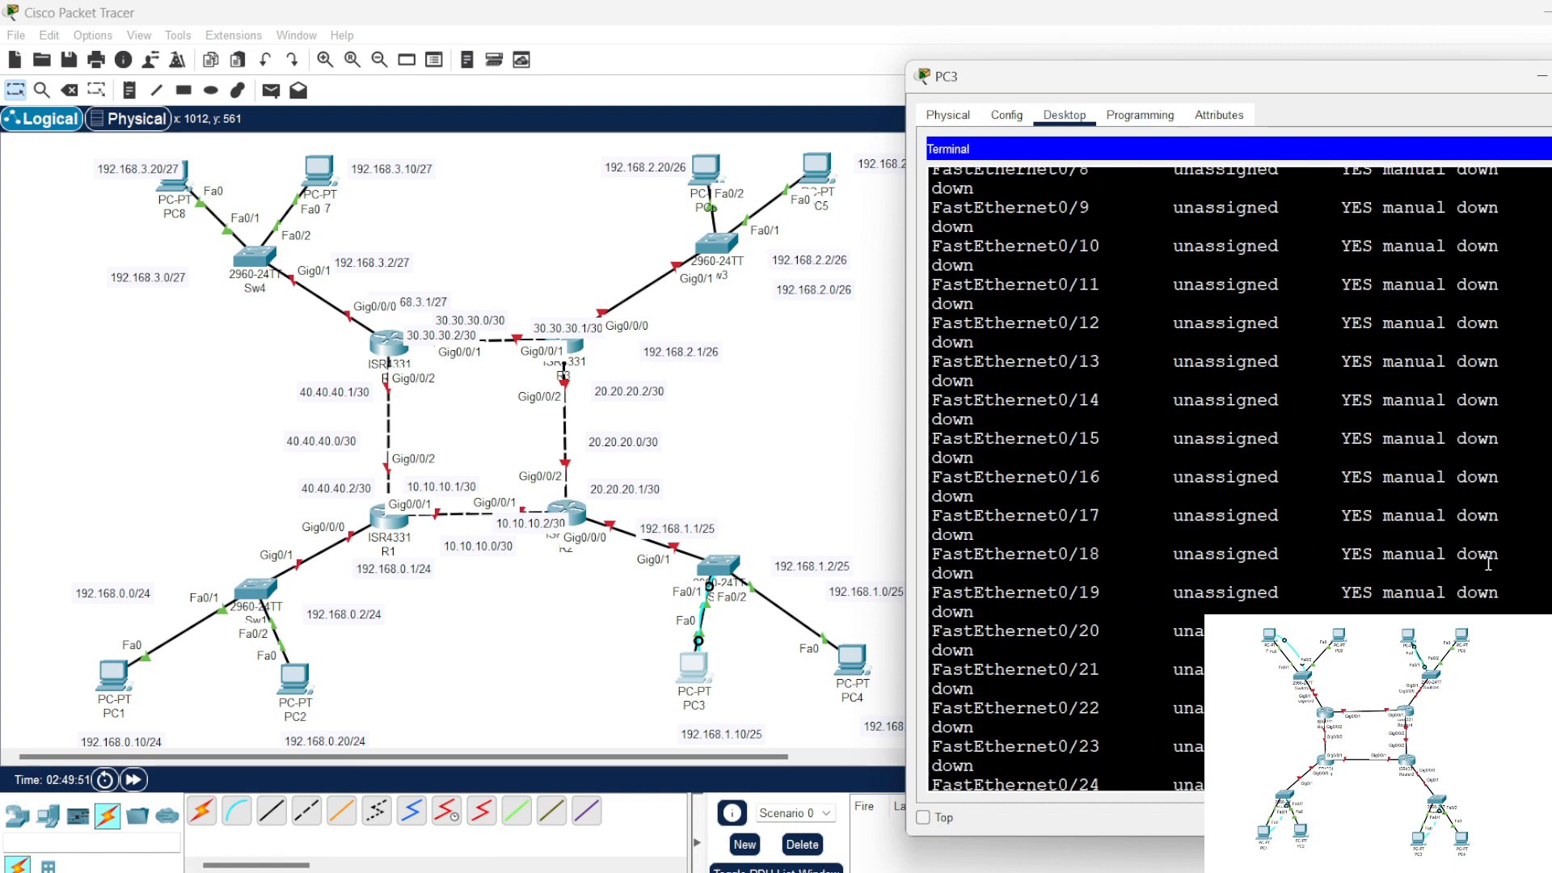
{"action": "left_click", "coordinate": [1548, 149]}
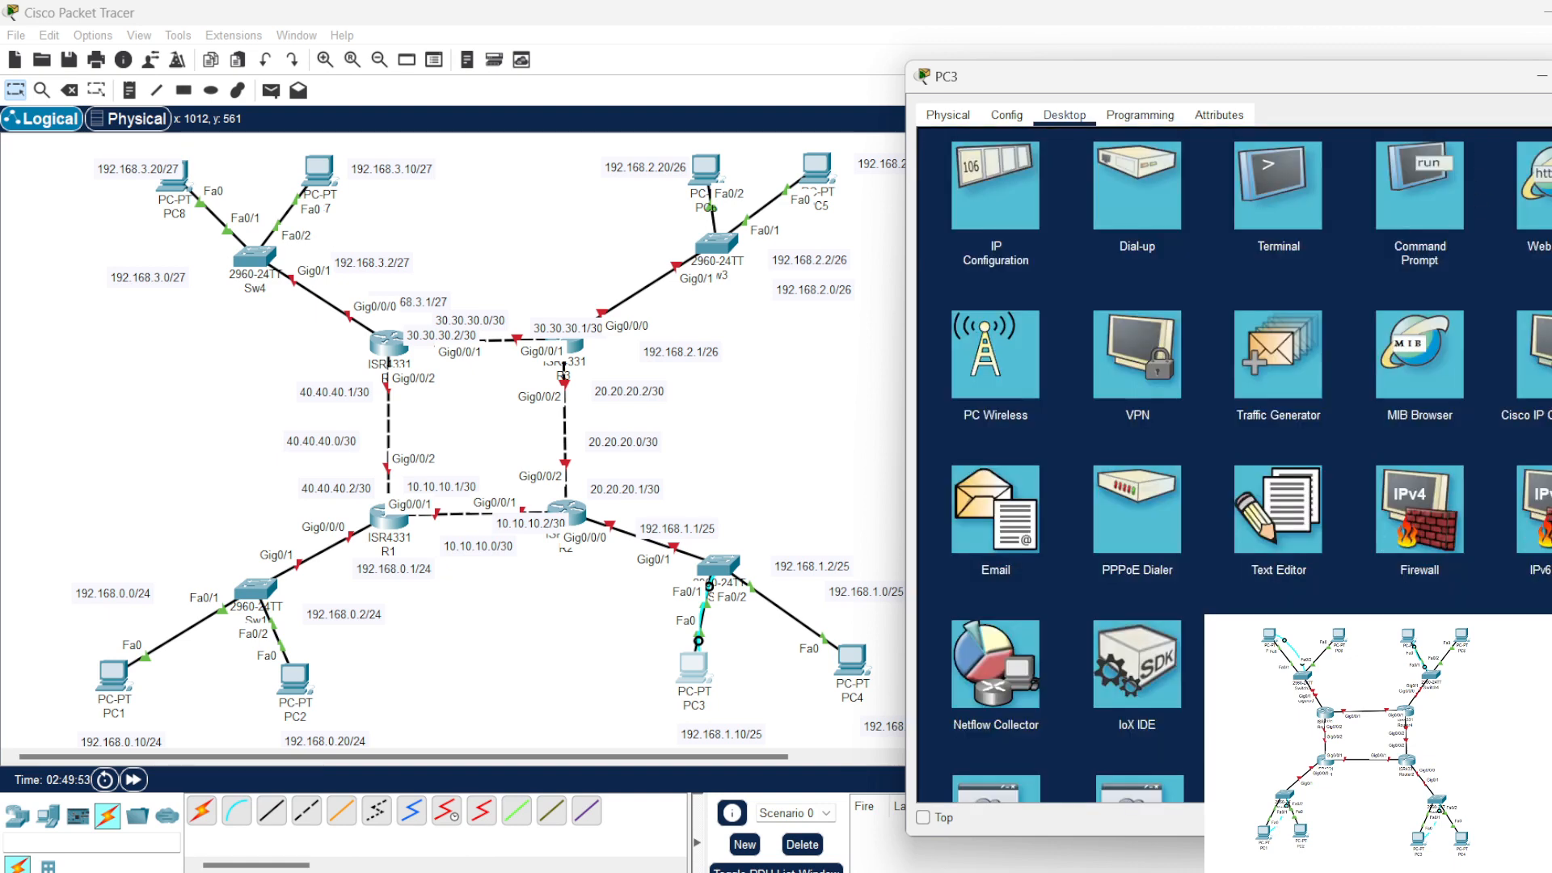
{"action": "left_click", "coordinate": [1548, 76]}
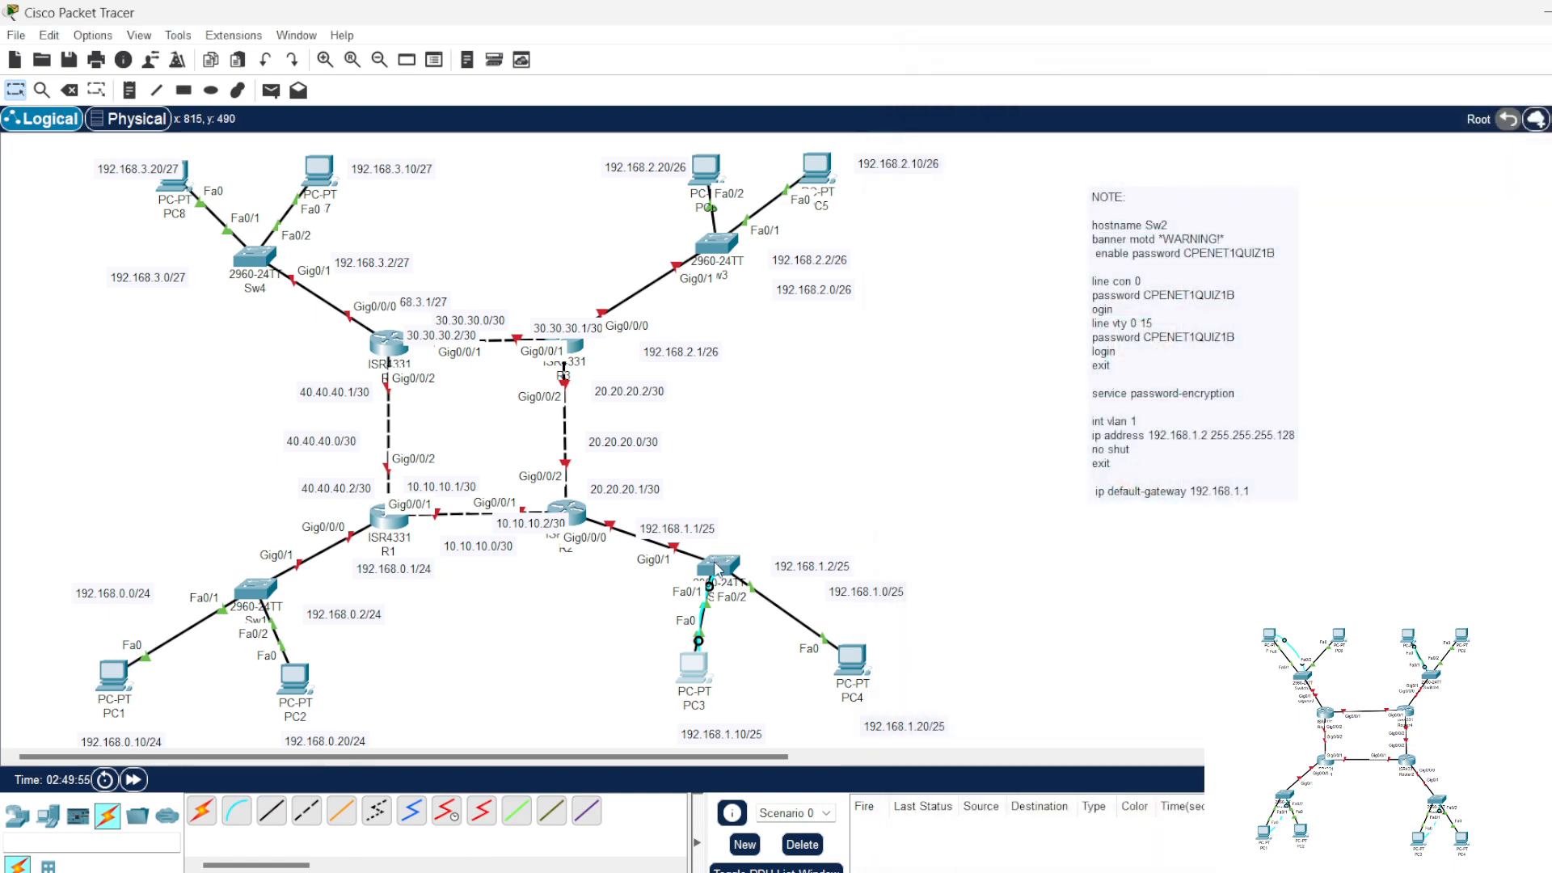
Step: Open Sw2's command line and leave global configuration mode for privileged mode
{"action": "mouse_move", "coordinate": [714, 563]}
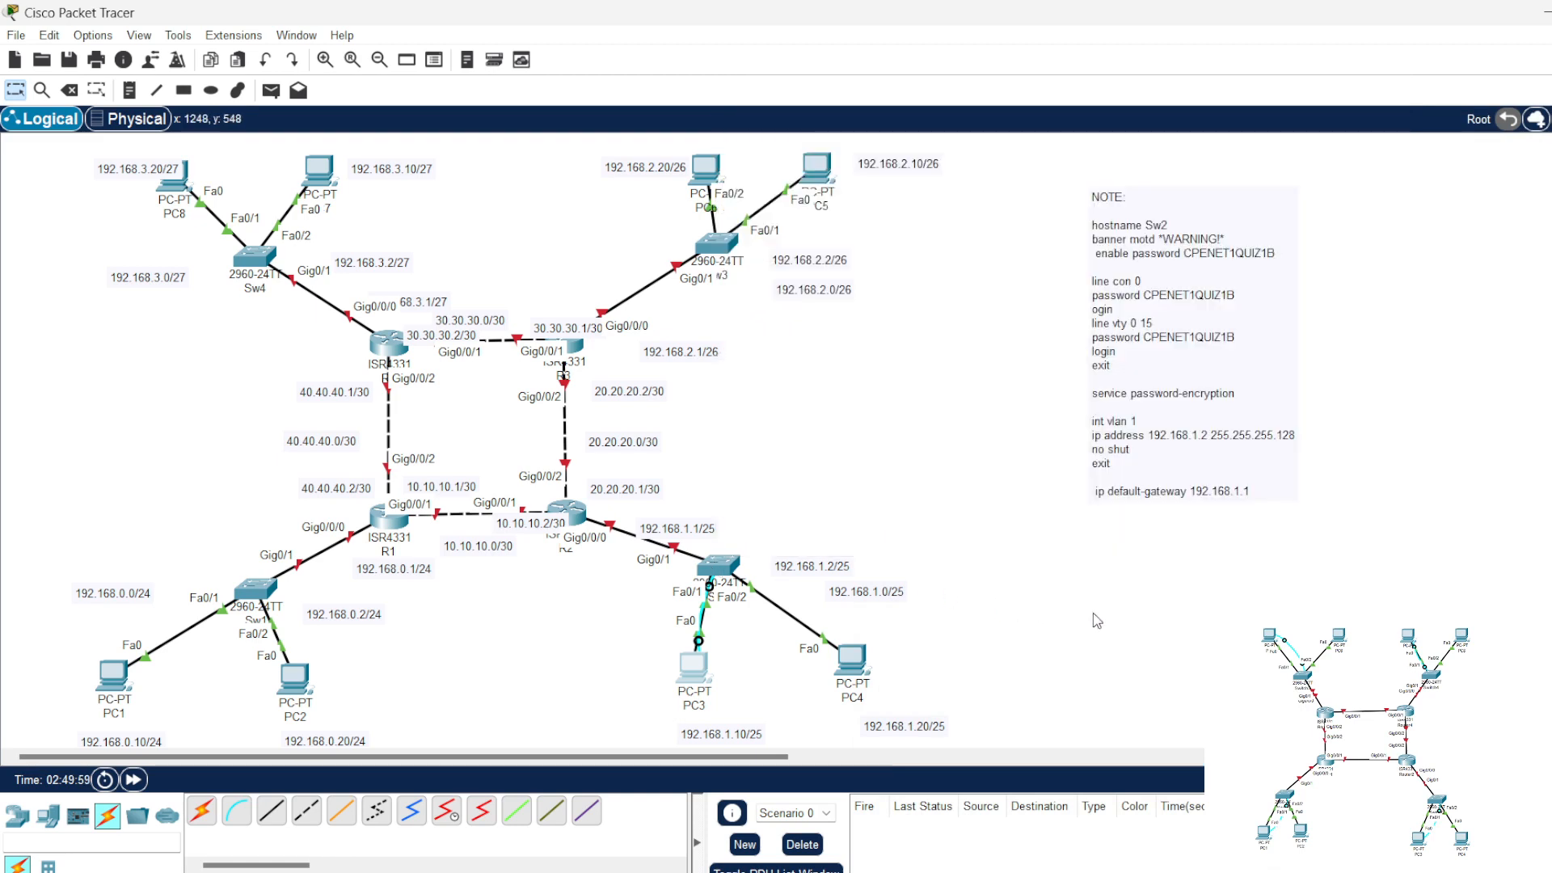
{"action": "left_click", "coordinate": [717, 567]}
{"action": "left_click", "coordinate": [735, 173]}
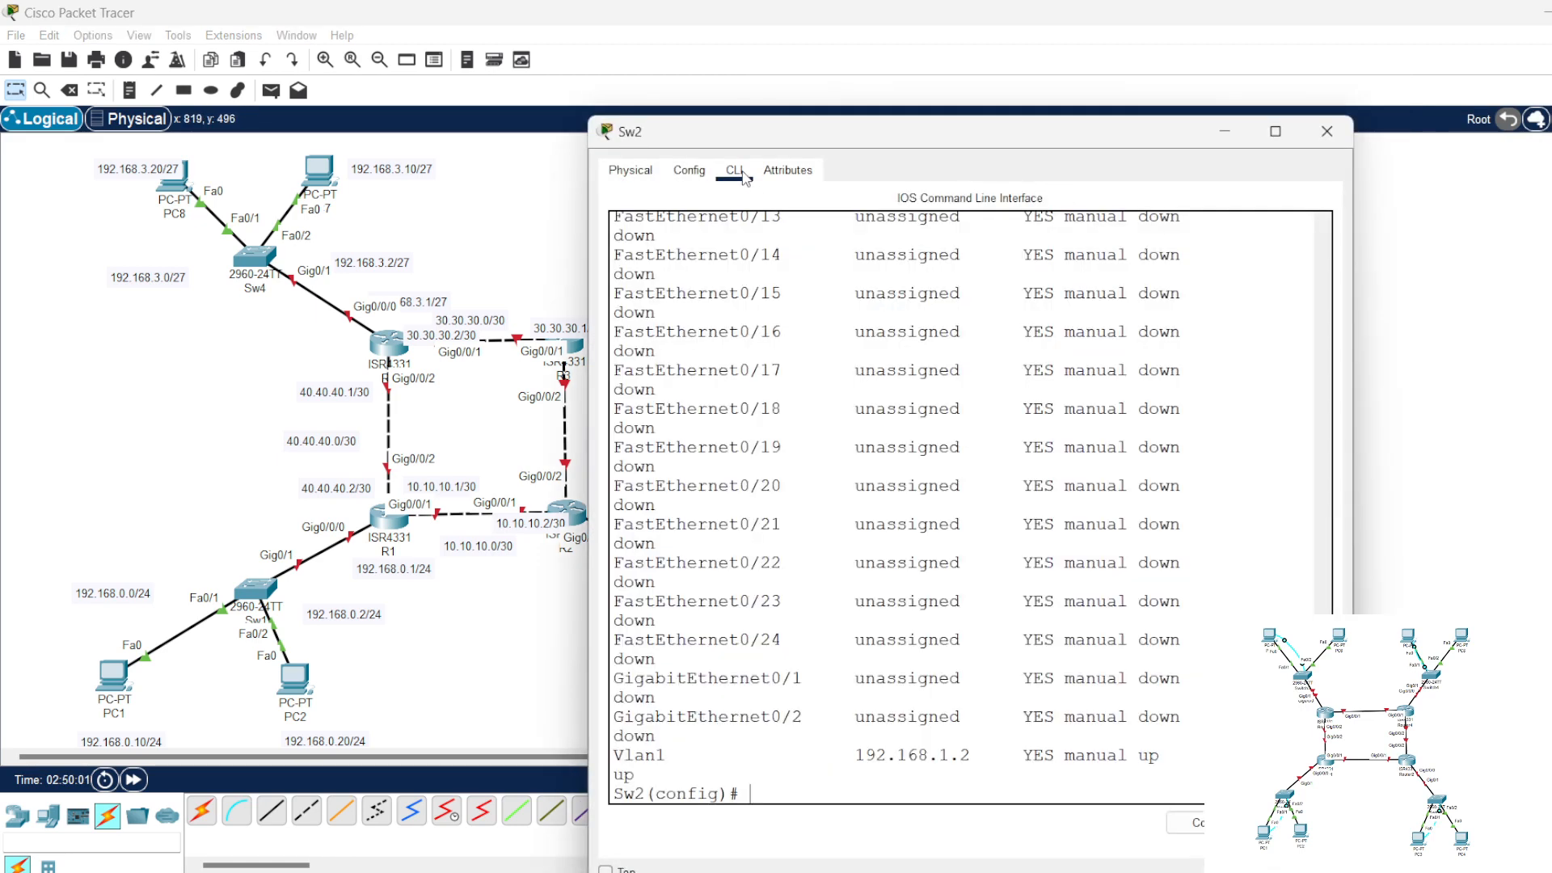
{"action": "key", "text": "Return"}
{"action": "key", "text": "Return"}
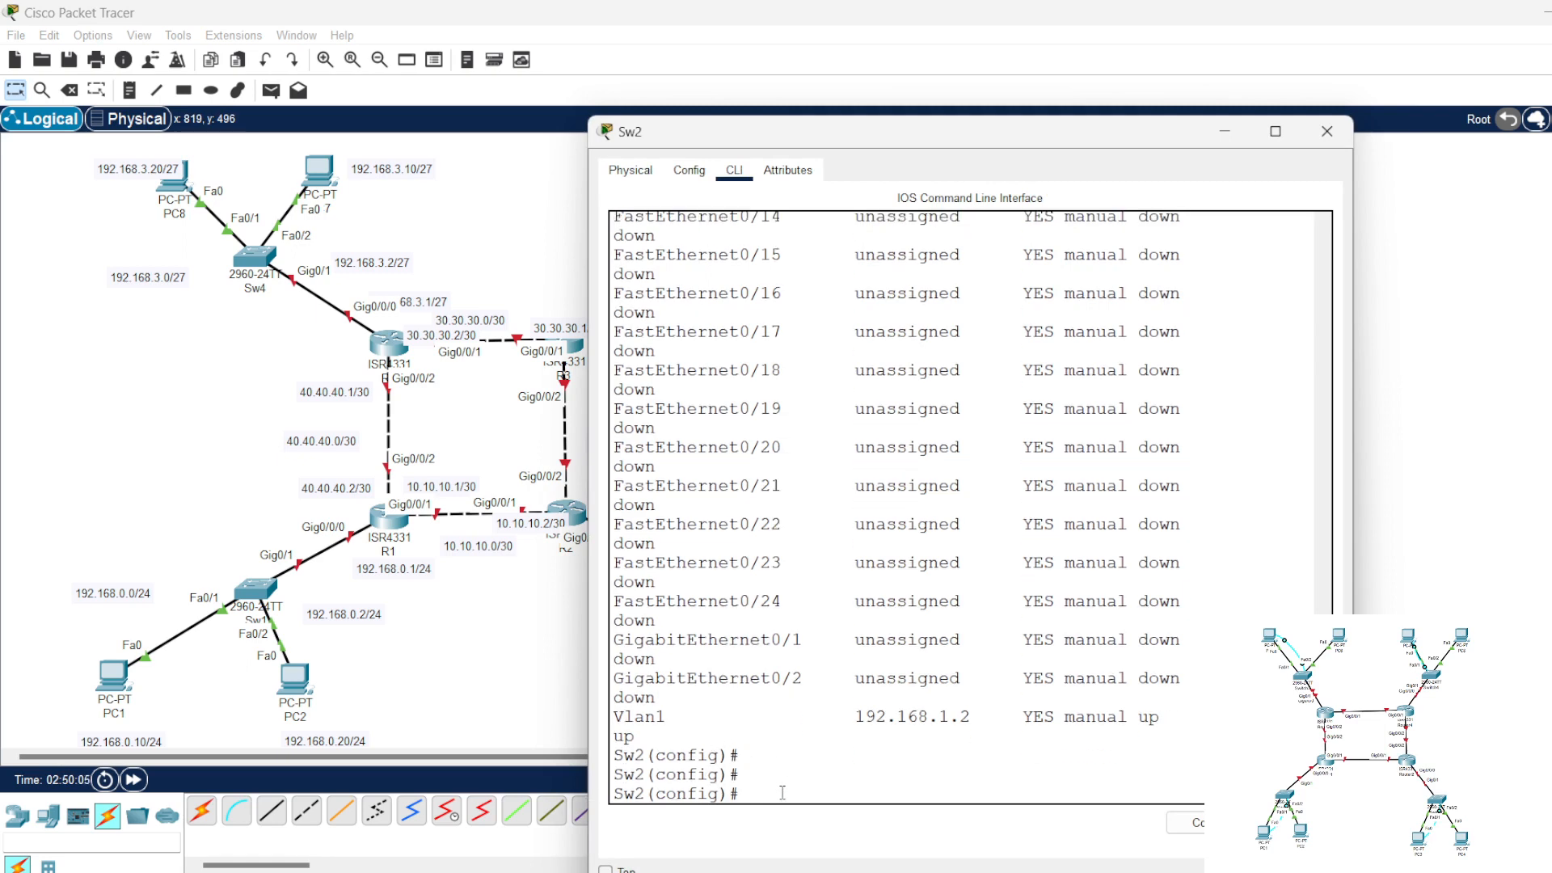
{"action": "key", "text": "ctrl+z"}
{"action": "key", "text": "Return"}
{"action": "key", "text": "Return"}
{"action": "key", "text": "Return"}
{"action": "key", "text": "Return"}
{"action": "key", "text": "Return"}
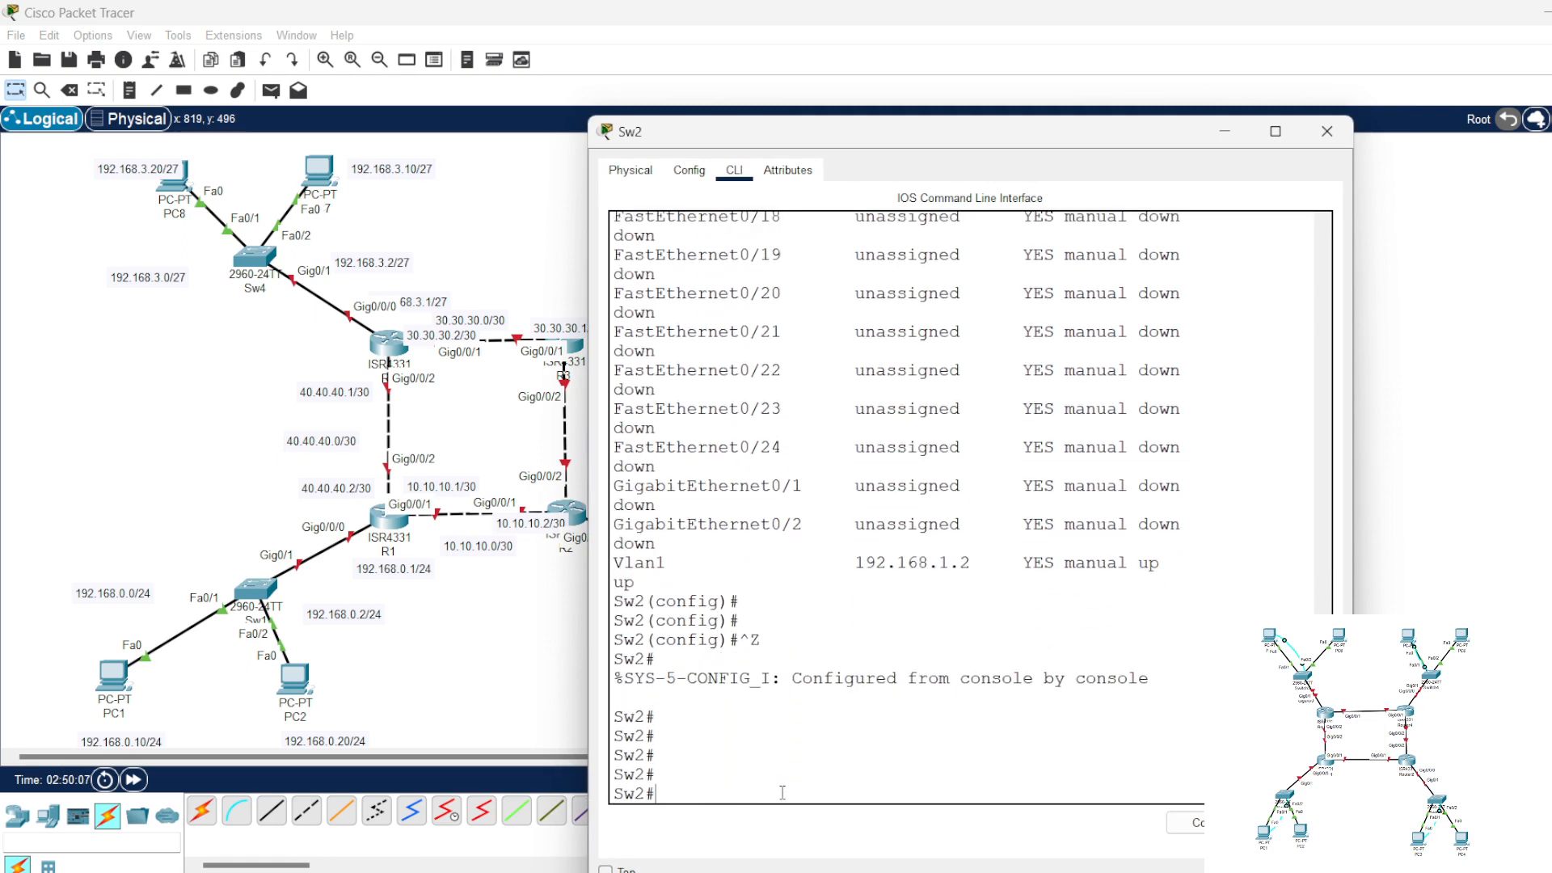
Step: Log out of Sw2's console session with "exit" and start a new one to check the login banner
{"action": "type", "text": "exit"}
{"action": "key", "text": "Return"}
{"action": "key", "text": "Return"}
{"action": "key", "text": "Return"}
{"action": "key", "text": "Return"}
{"action": "key", "text": "Return"}
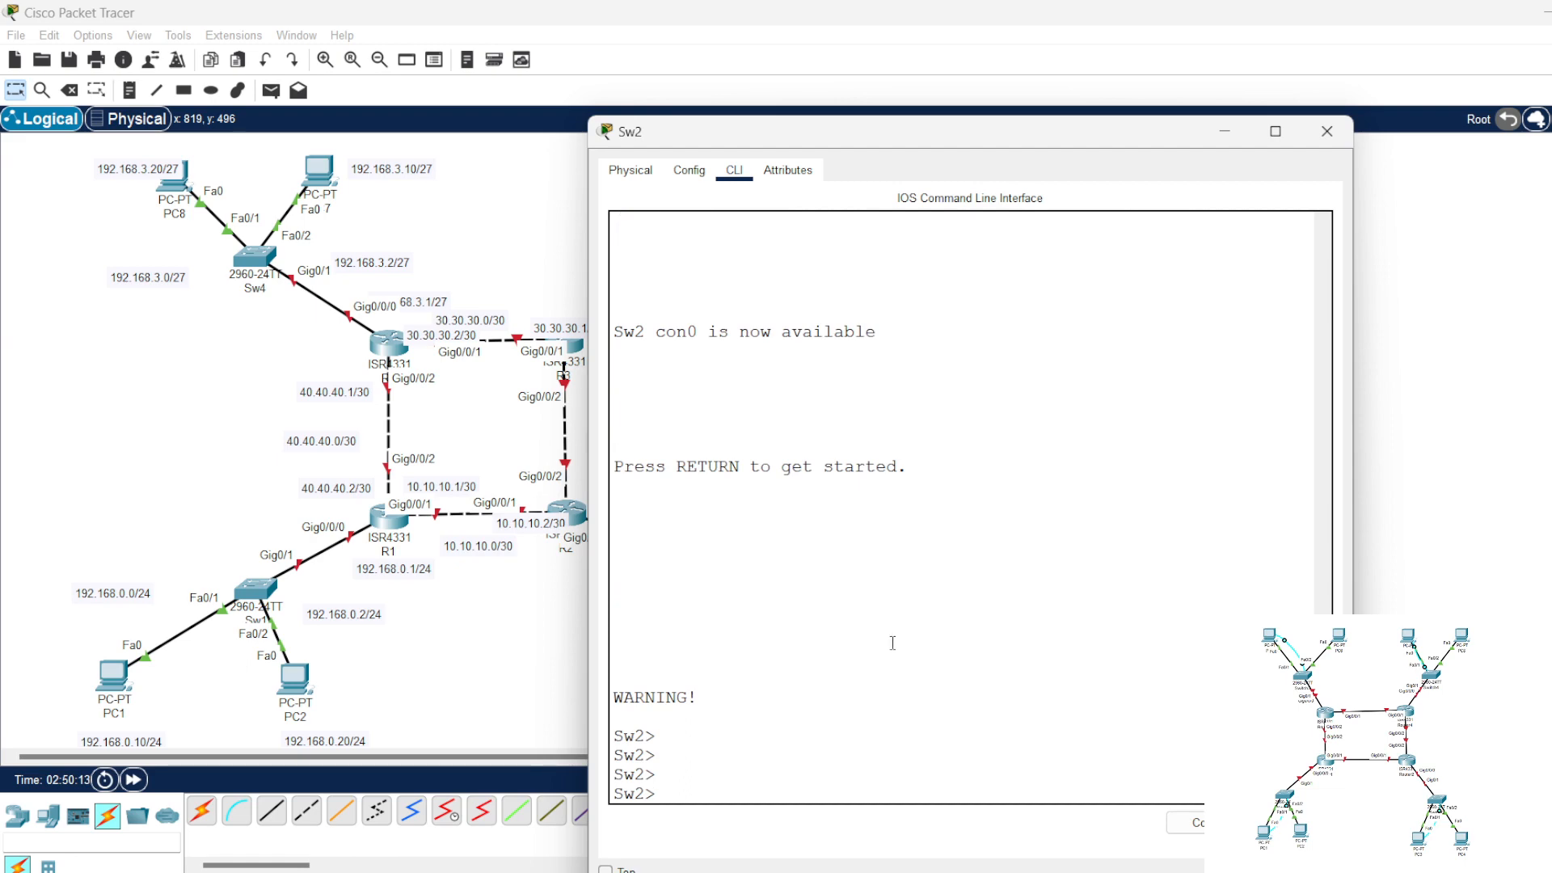
Step: Close Sw2, start a terminal session on PC3 with the default port settings and request privileged mode with "en"
{"action": "left_click", "coordinate": [1326, 130]}
{"action": "left_click", "coordinate": [700, 679]}
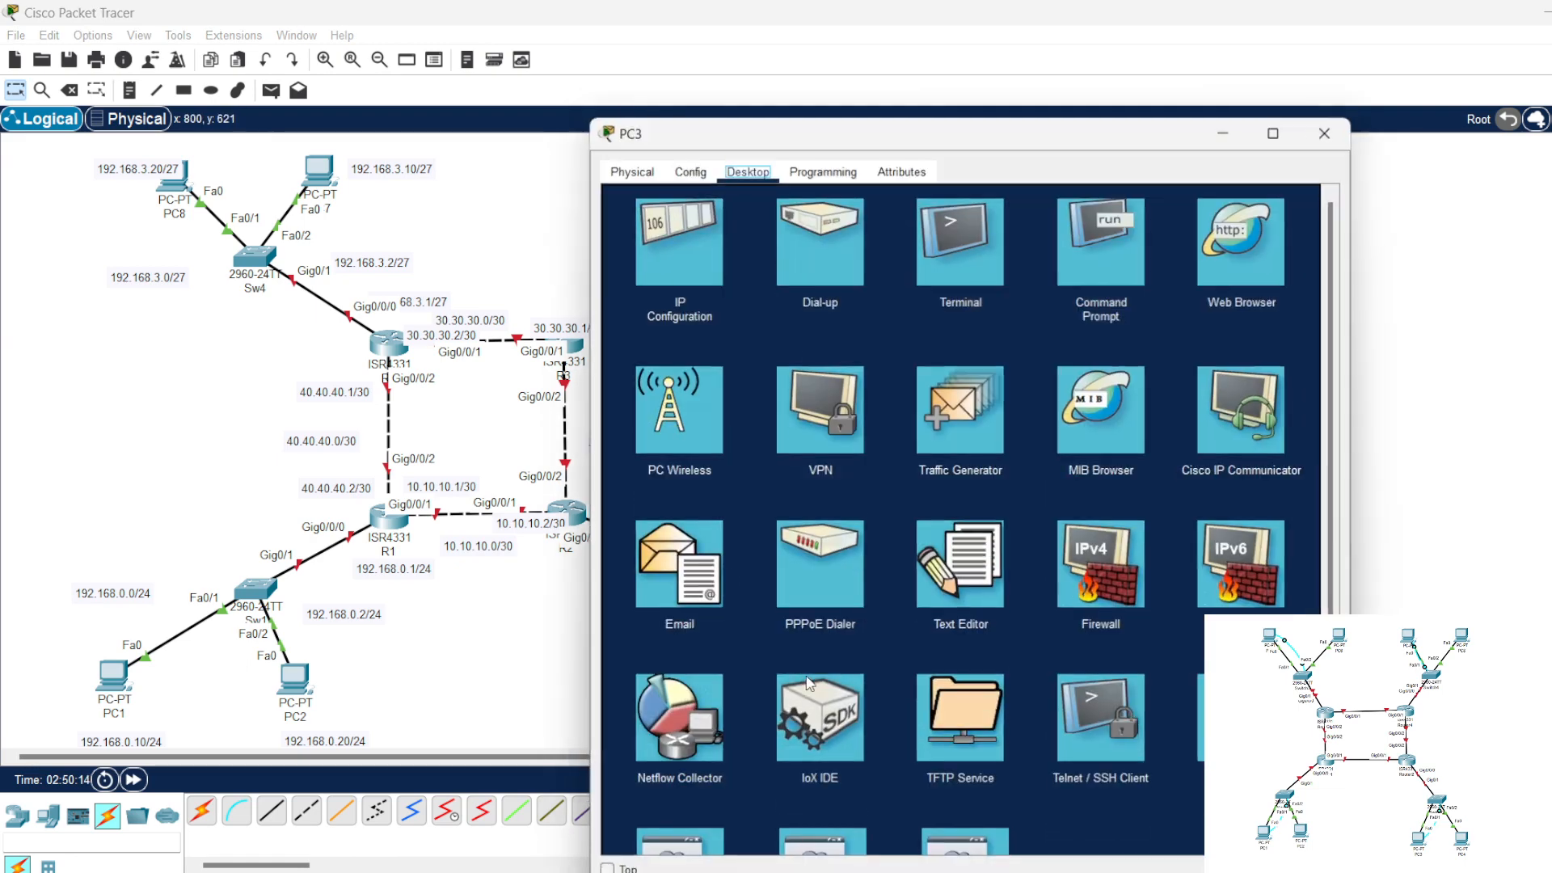
{"action": "left_click", "coordinate": [960, 240]}
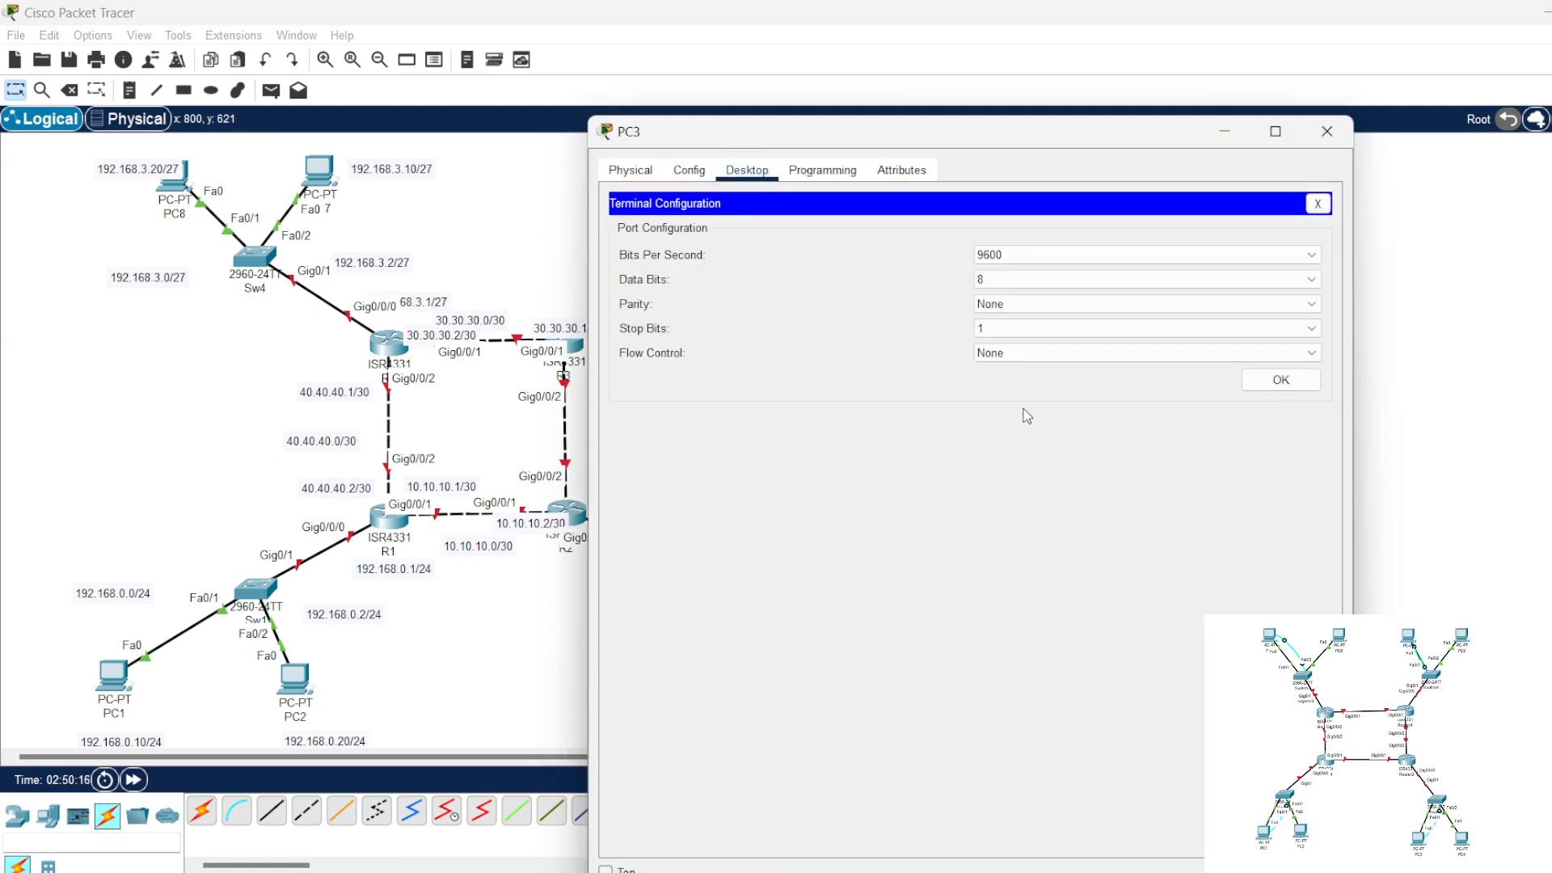
{"action": "left_click", "coordinate": [1280, 378]}
{"action": "key", "text": "Return"}
{"action": "key", "text": "Return"}
{"action": "key", "text": "Return"}
{"action": "key", "text": "Return"}
{"action": "key", "text": "Return"}
{"action": "key", "text": "Return"}
{"action": "key", "text": "Return"}
{"action": "key", "text": "Return"}
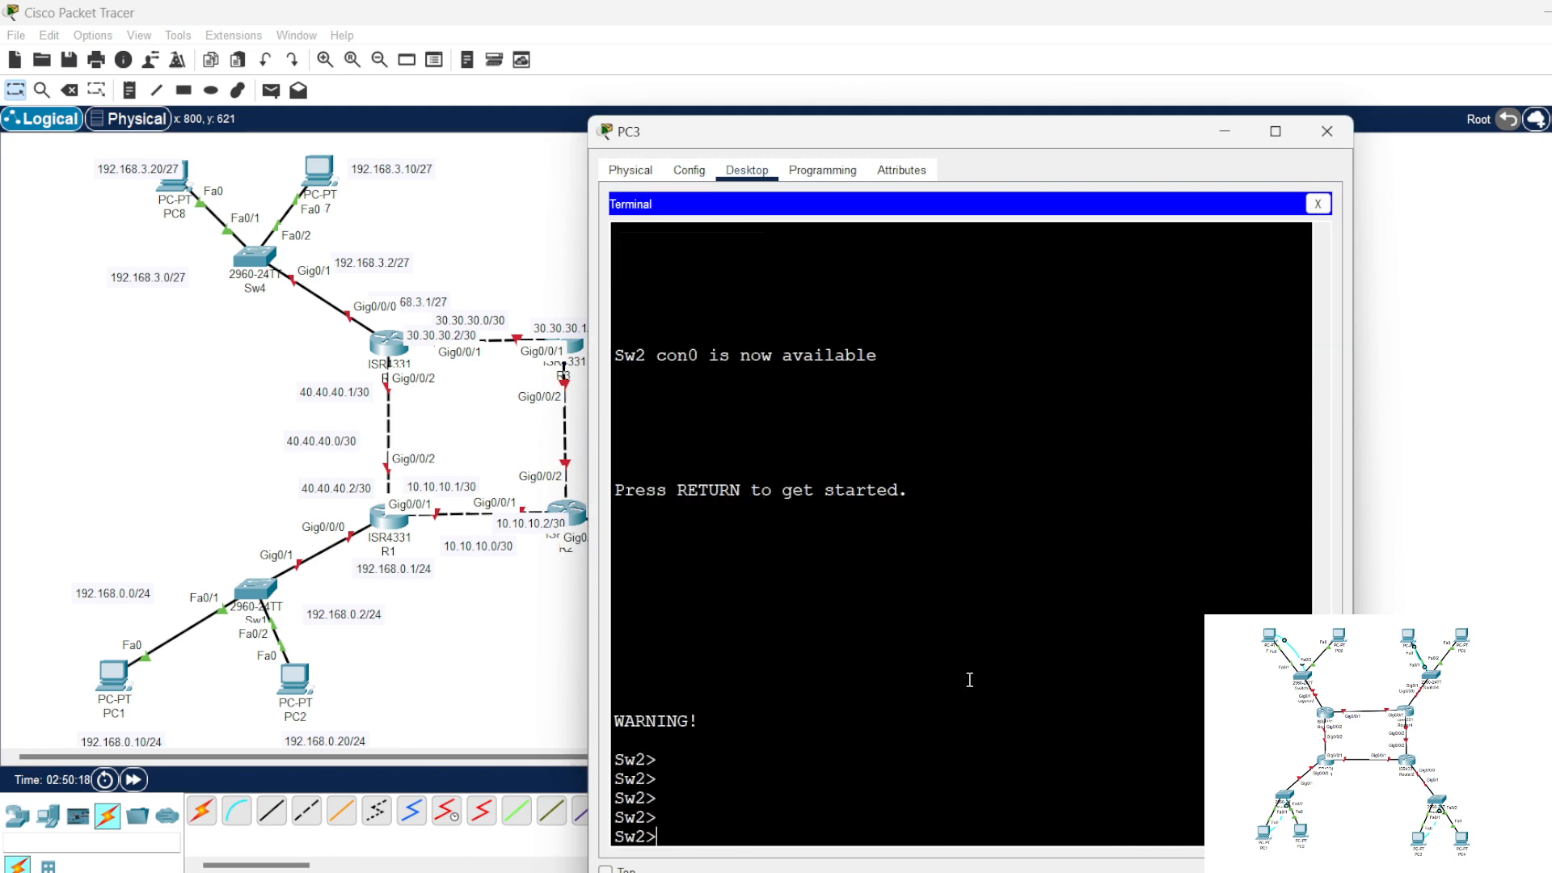
{"action": "type", "text": "en"}
{"action": "key", "text": "Return"}
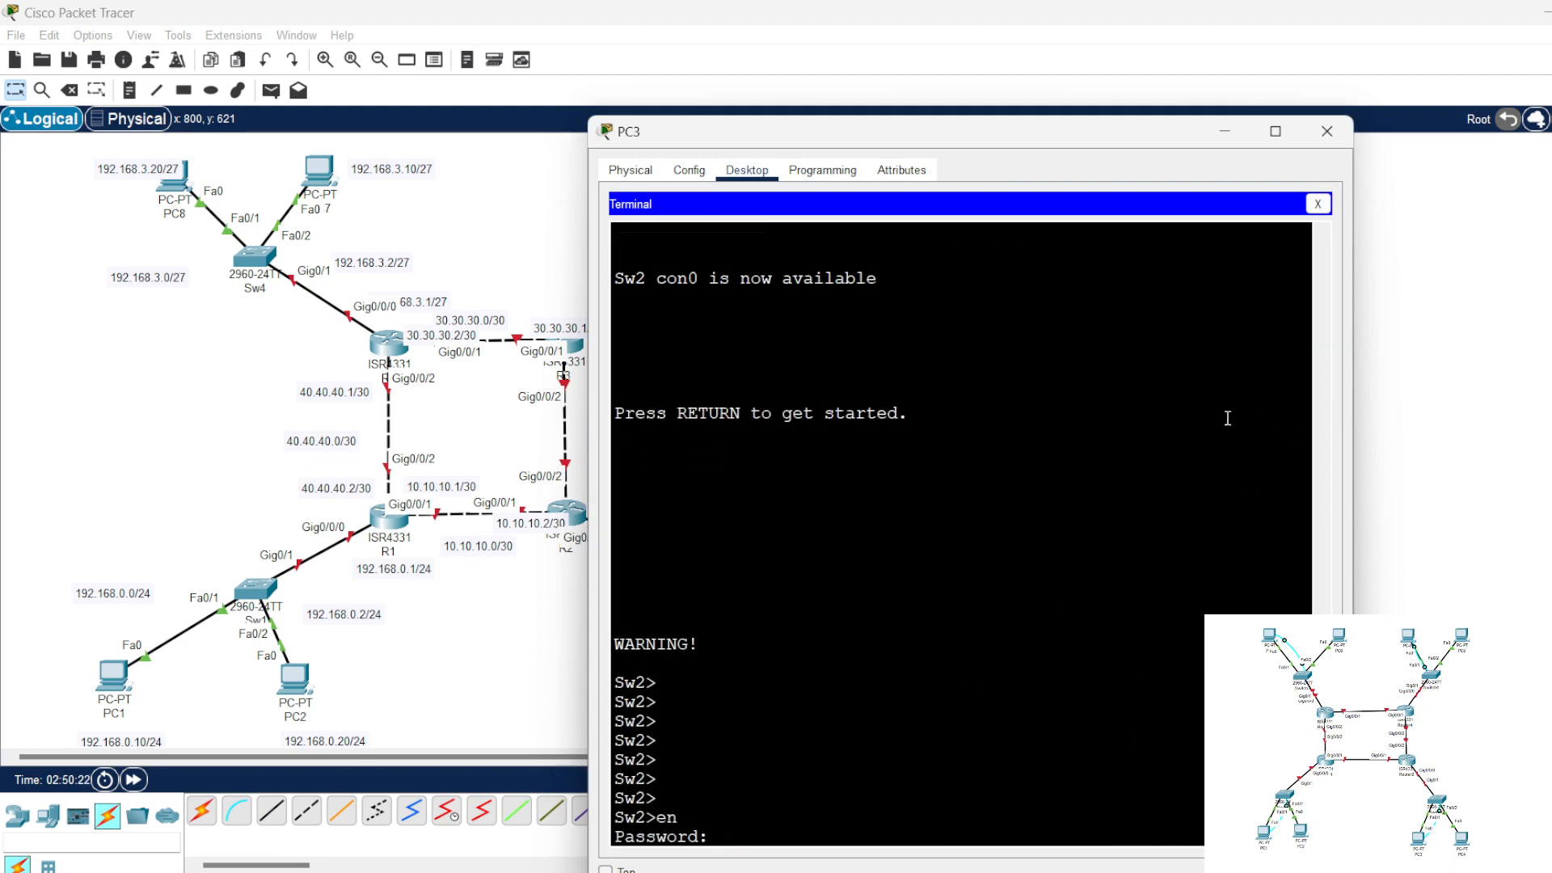
Step: Review the earlier Sw2 configuration commands in PC3's terminal history, and close the terminal and PC3
{"action": "scroll", "coordinate": [1204, 475], "scroll_direction": "up", "scroll_amount": 12}
{"action": "scroll", "coordinate": [1203, 483], "scroll_direction": "up", "scroll_amount": 15}
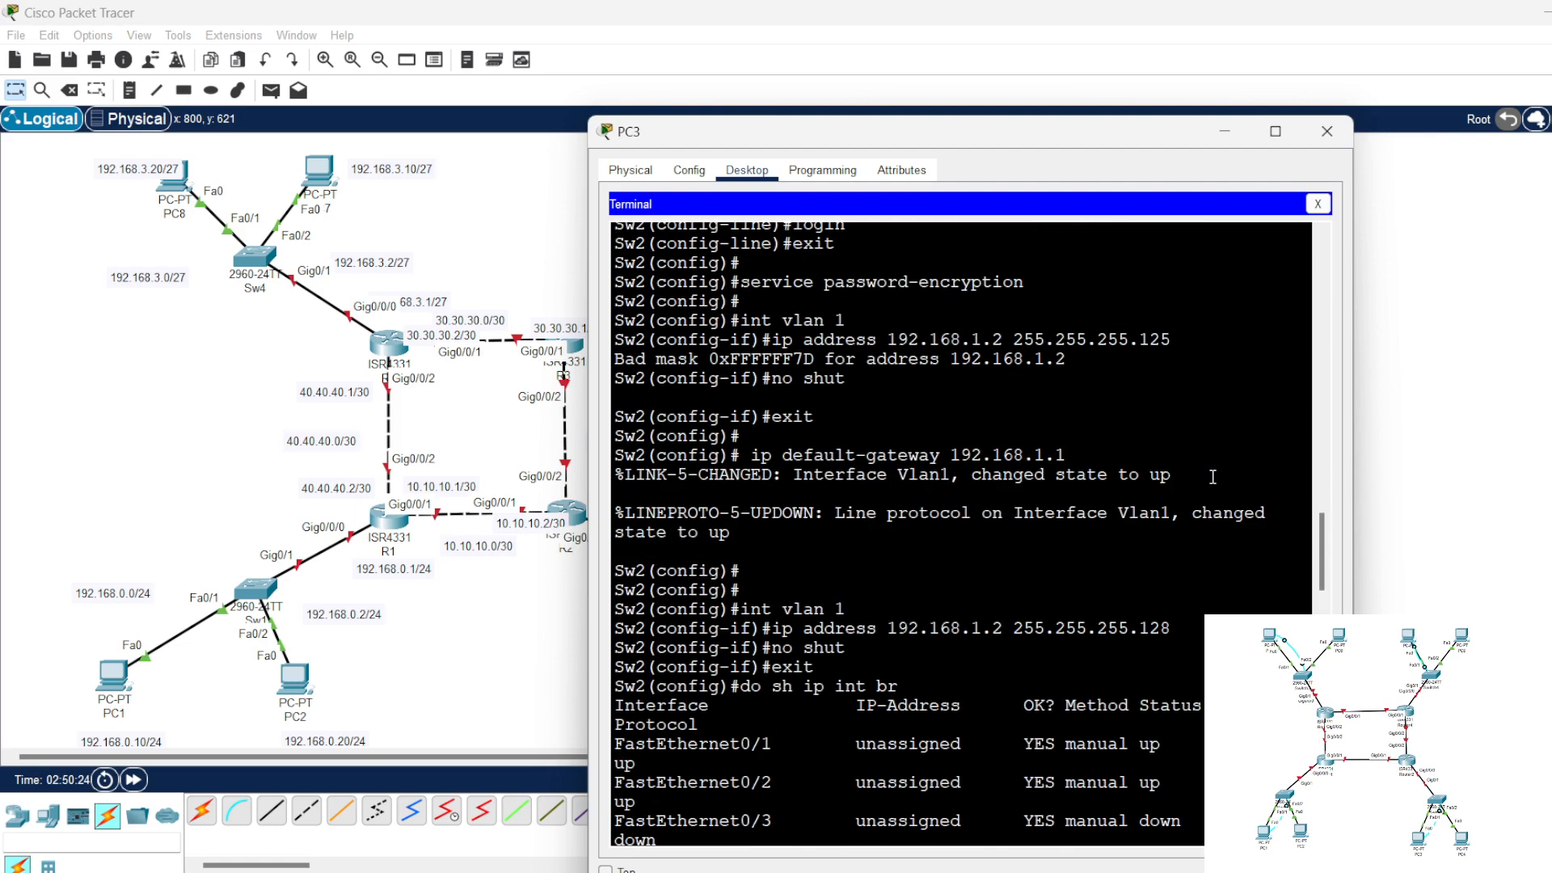
{"action": "scroll", "coordinate": [1217, 471], "scroll_direction": "up", "scroll_amount": 1}
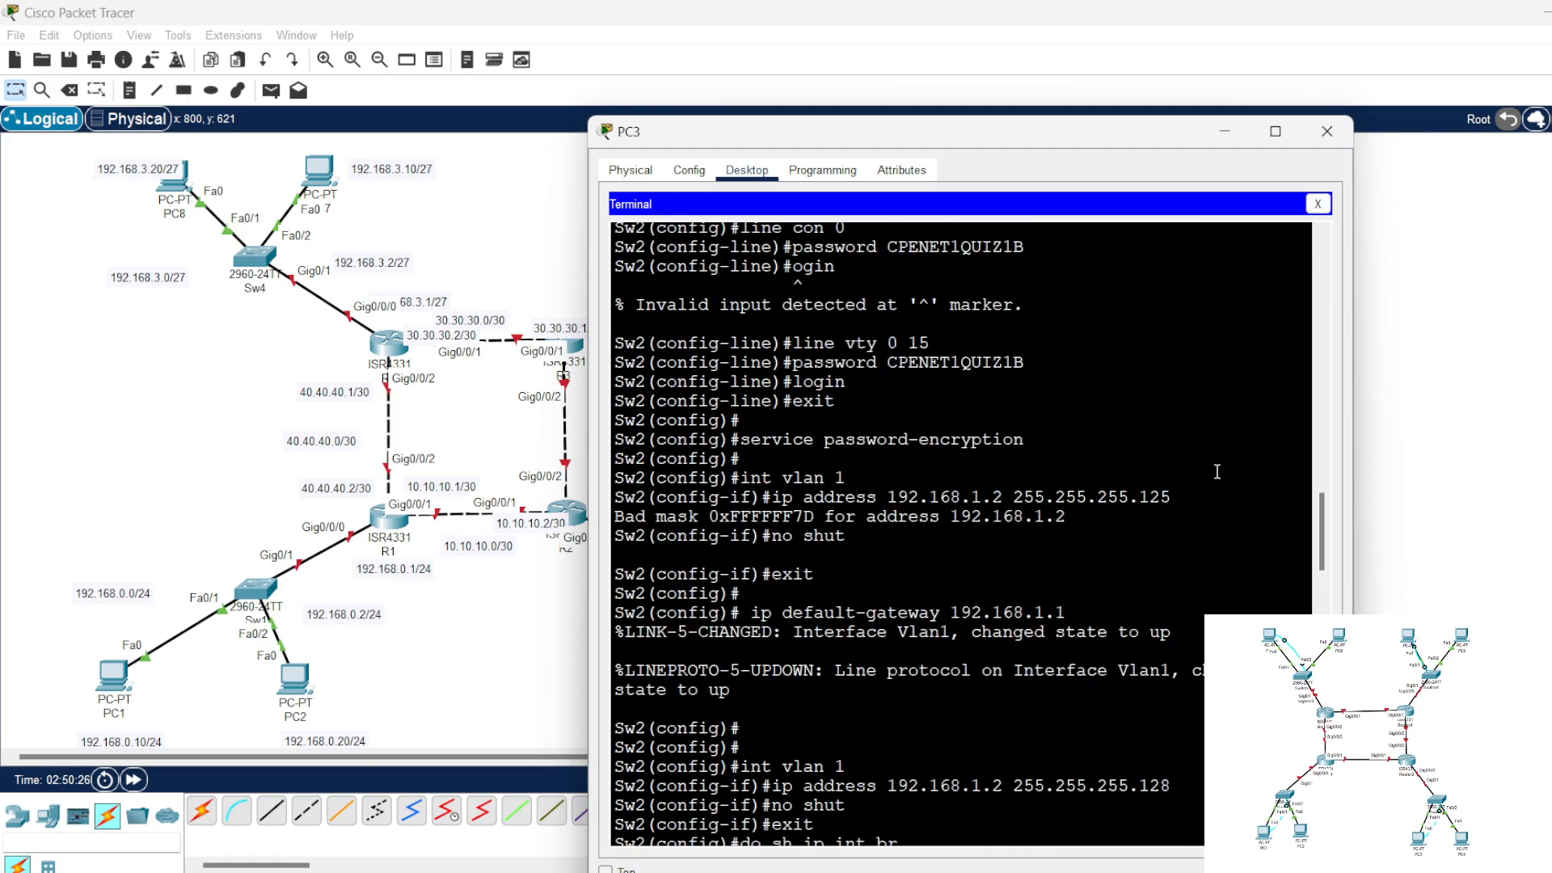
{"action": "scroll", "coordinate": [1216, 471], "scroll_direction": "down", "scroll_amount": 8}
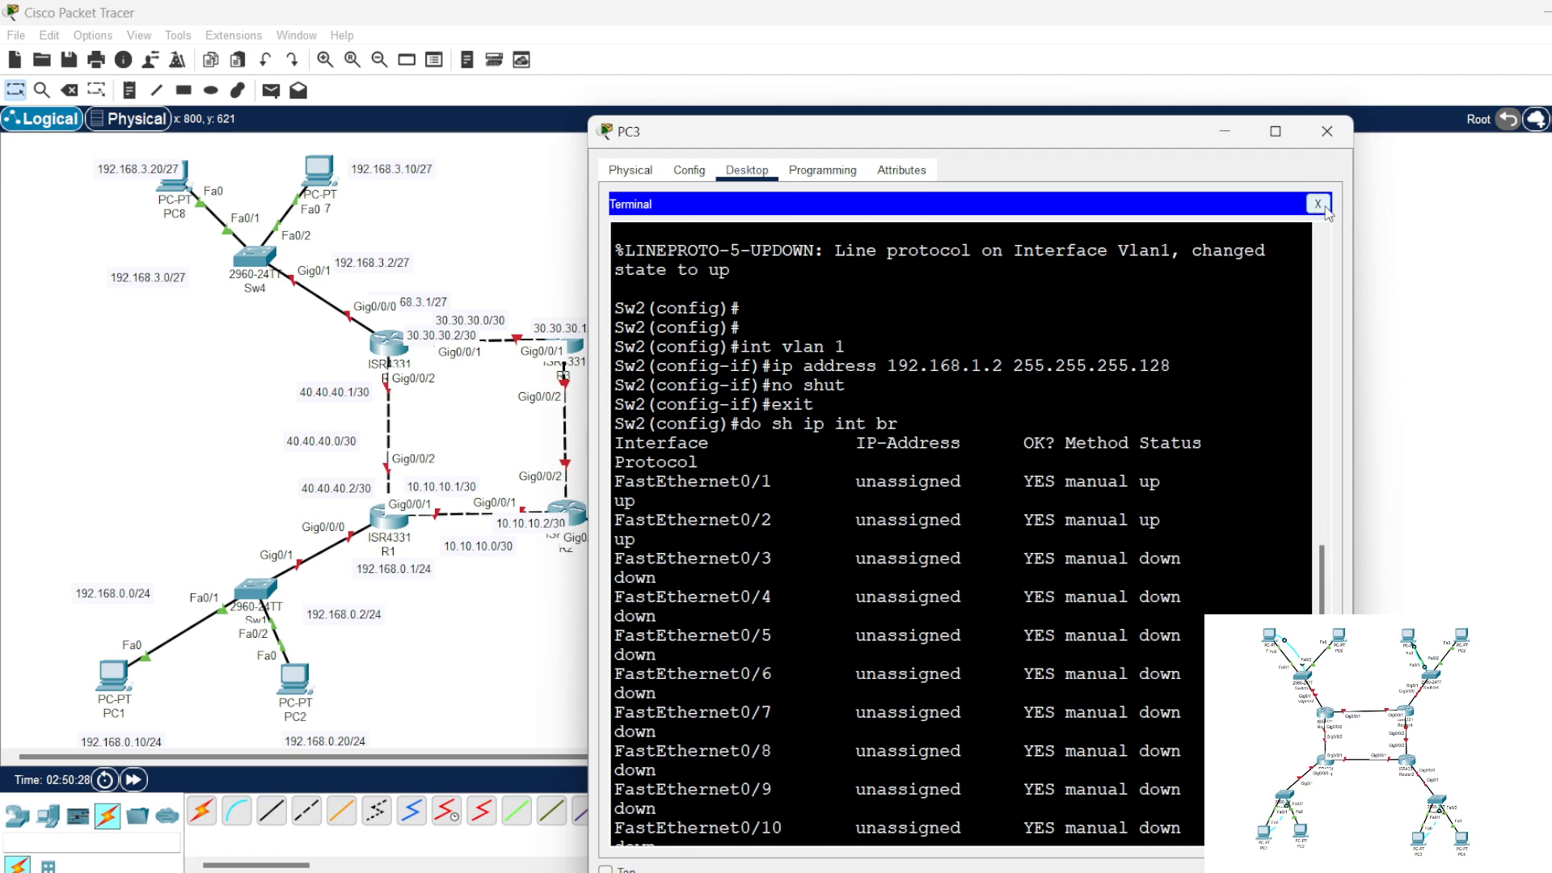
{"action": "left_click", "coordinate": [1317, 204]}
{"action": "left_click", "coordinate": [1326, 134]}
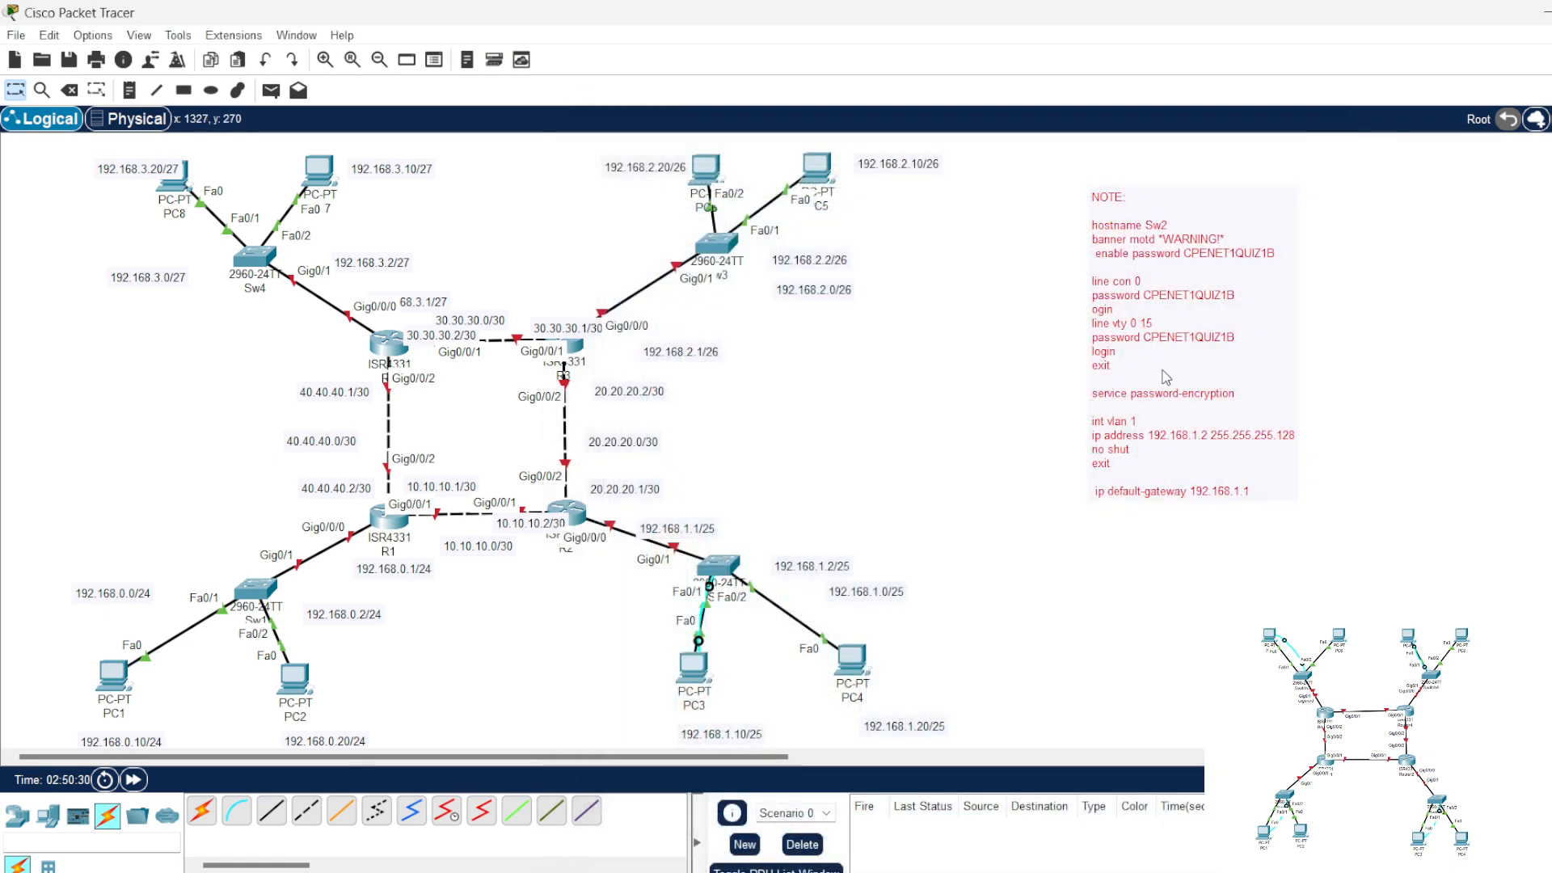
Step: Correct the console line's misspelled command in the note to "login" and change the hostname to Sw3
{"action": "left_click", "coordinate": [1088, 349]}
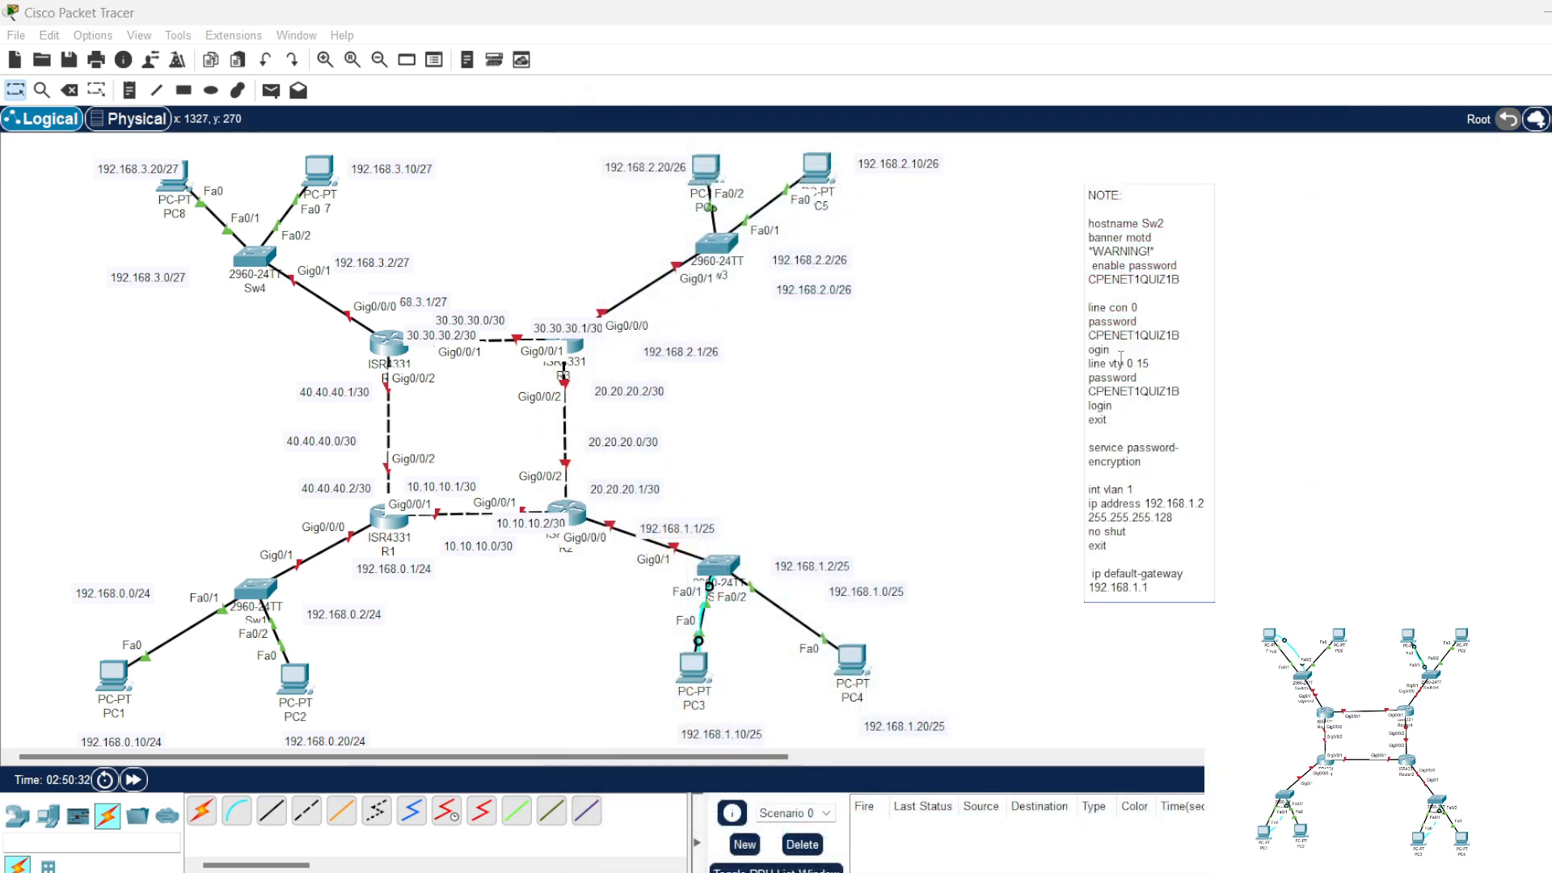
{"action": "type", "text": "l"}
{"action": "left_click_drag", "start_coordinate": [1157, 223], "coordinate": [1168, 224]}
{"action": "type", "text": "3"}
{"action": "type", "text": "2"}
Step: Set the note's VLAN 1 address to 192.168.2.2, mask to 255.255.255.192 and default gateway to 192.168.2.1, and copy all commands
{"action": "left_click_drag", "start_coordinate": [1171, 517], "coordinate": [1158, 520]}
{"action": "type", "text": "9"}
{"action": "left_click_drag", "start_coordinate": [1140, 589], "coordinate": [1102, 224]}
{"action": "type", "text": "2"}
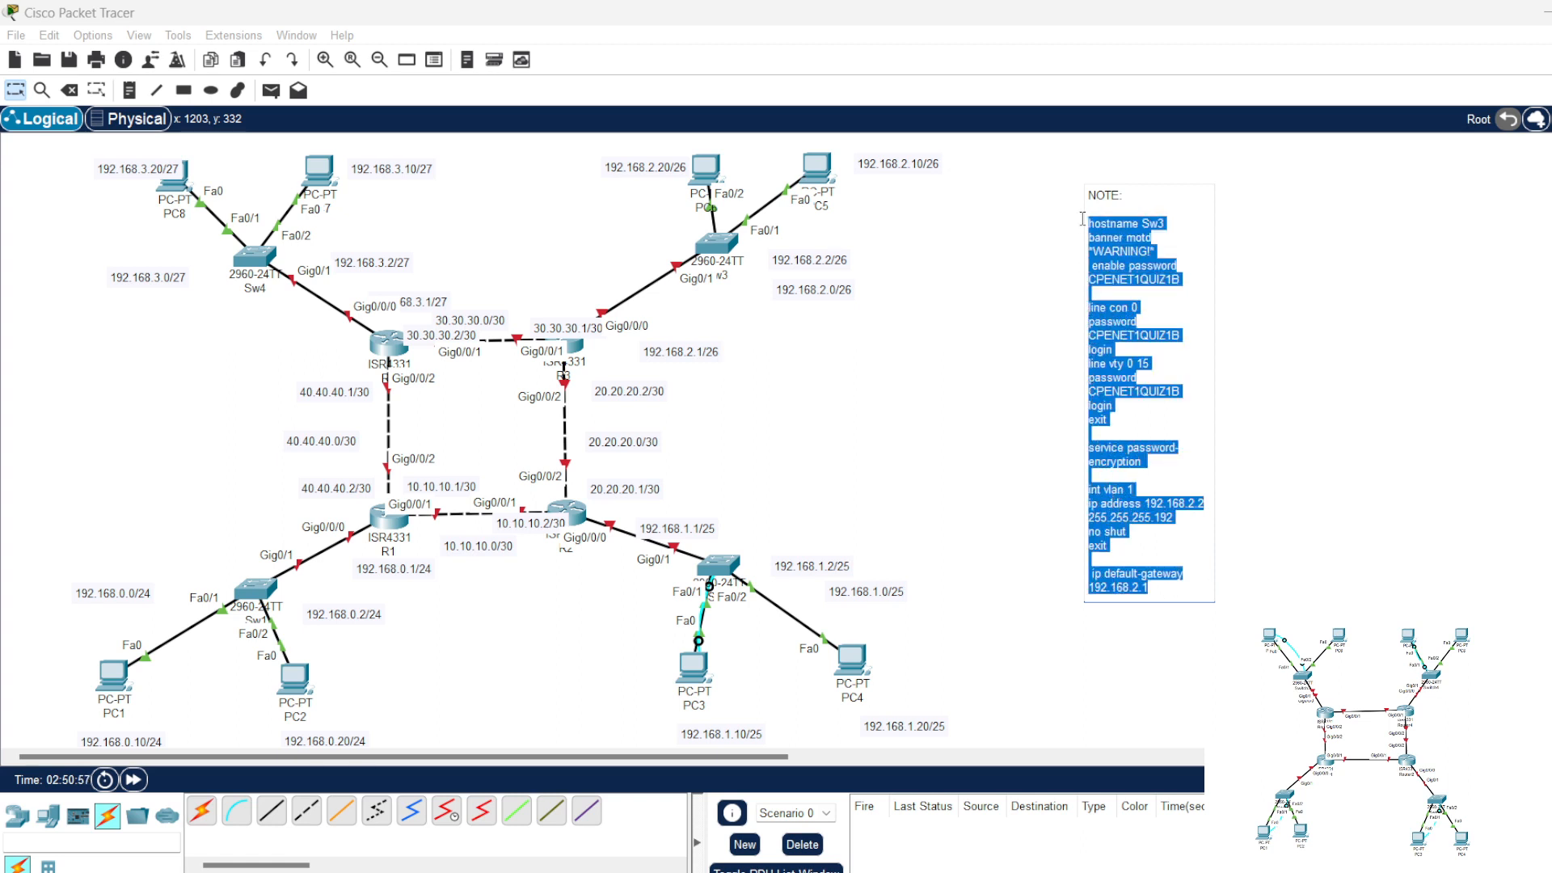
Step: Open Sw3's command line and enter global configuration mode with "en" and "conf t"
{"action": "left_click", "coordinate": [723, 248]}
{"action": "left_click", "coordinate": [736, 171]}
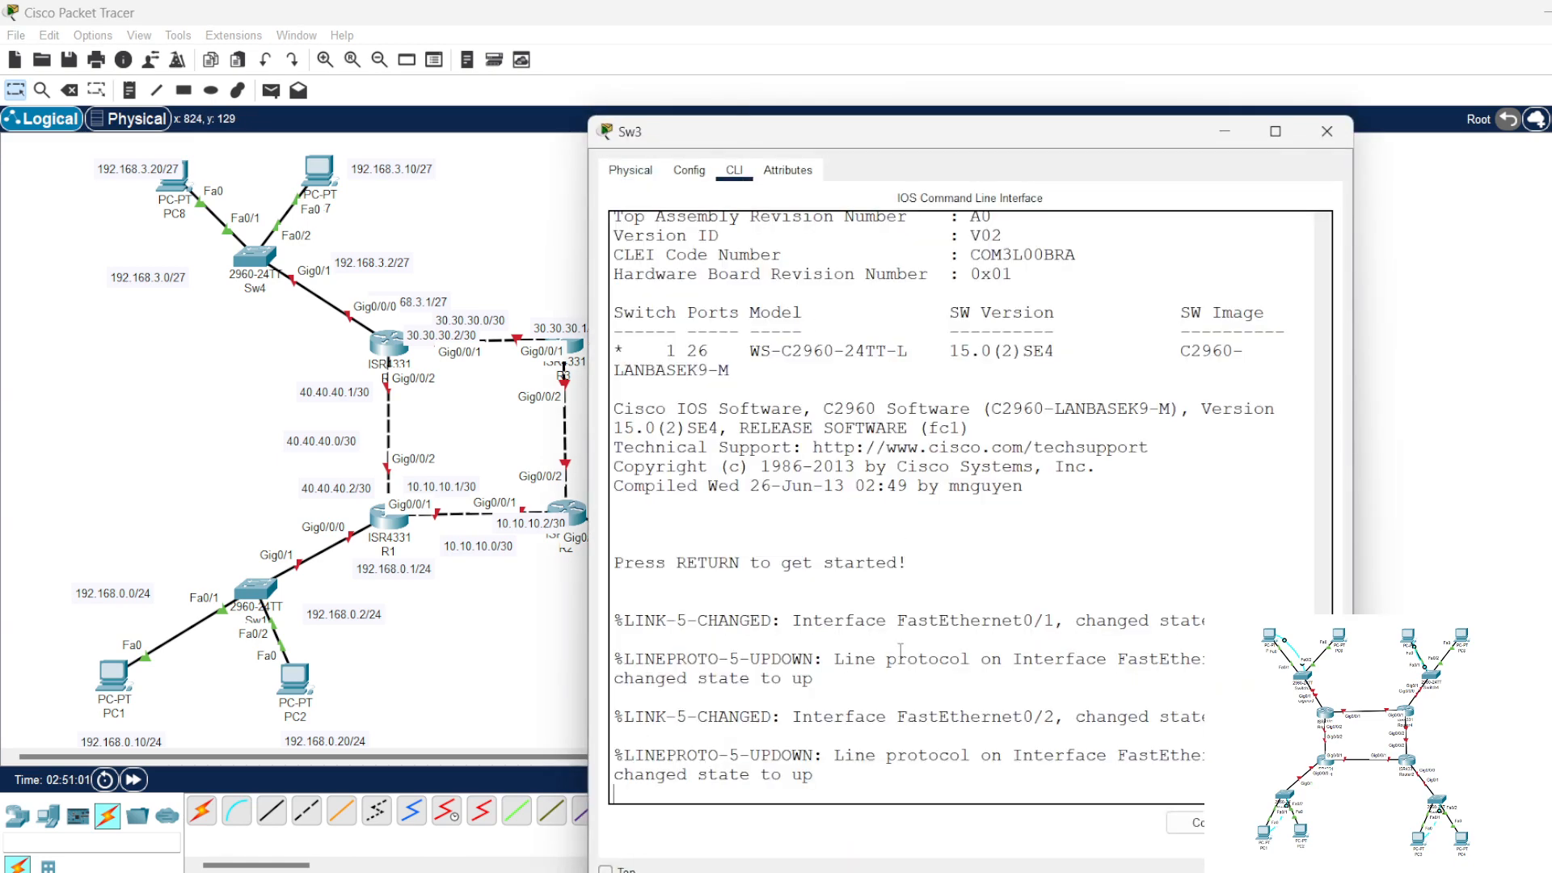
{"action": "key", "text": "Return"}
{"action": "key", "text": "Return"}
{"action": "key", "text": "Return"}
{"action": "key", "text": "Return"}
{"action": "key", "text": "Return"}
{"action": "key", "text": "Return"}
{"action": "type", "text": "en"}
{"action": "key", "text": "Return"}
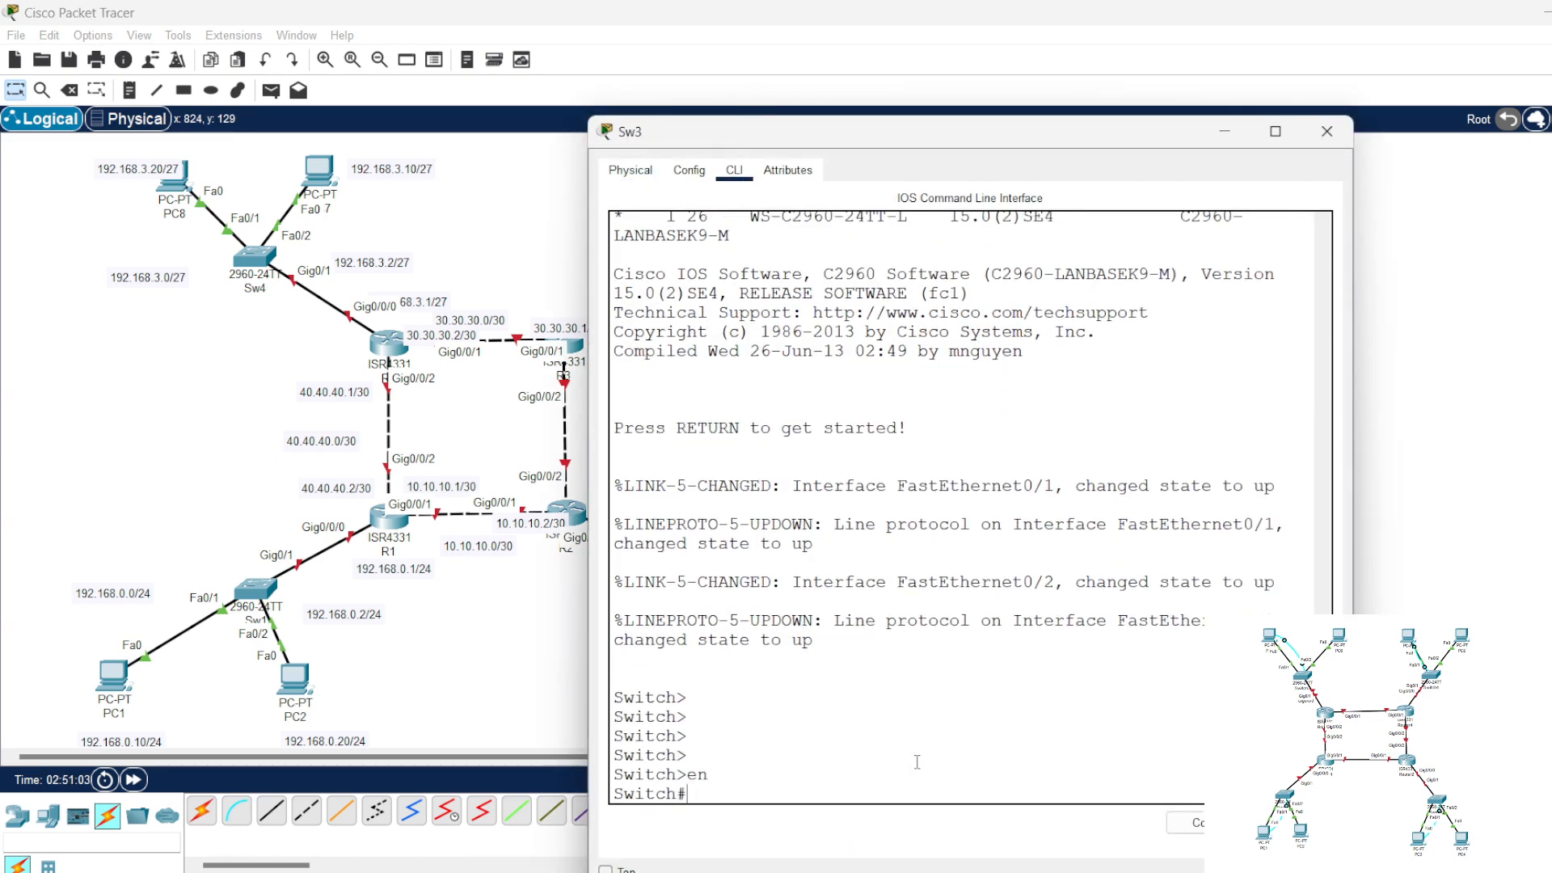
{"action": "key", "text": "Return"}
{"action": "type", "text": "conf t"}
{"action": "key", "text": "Return"}
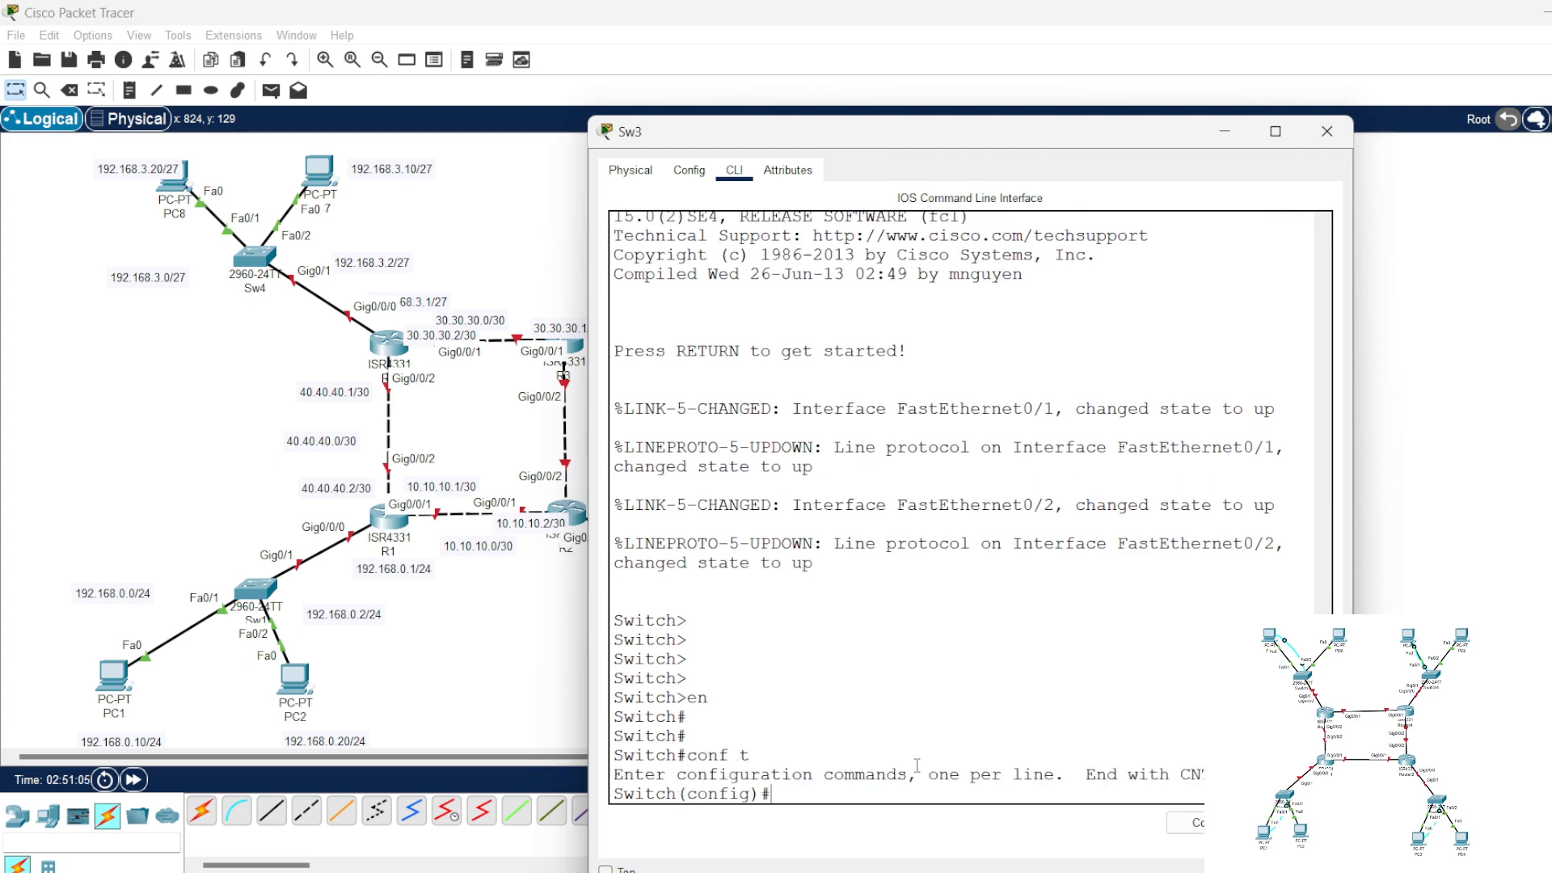
Step: Paste and run the note's commands on Sw3, including the enable, console and vty passwords, and close the switch window
{"action": "right_click", "coordinate": [918, 764]}
{"action": "left_click", "coordinate": [969, 758]}
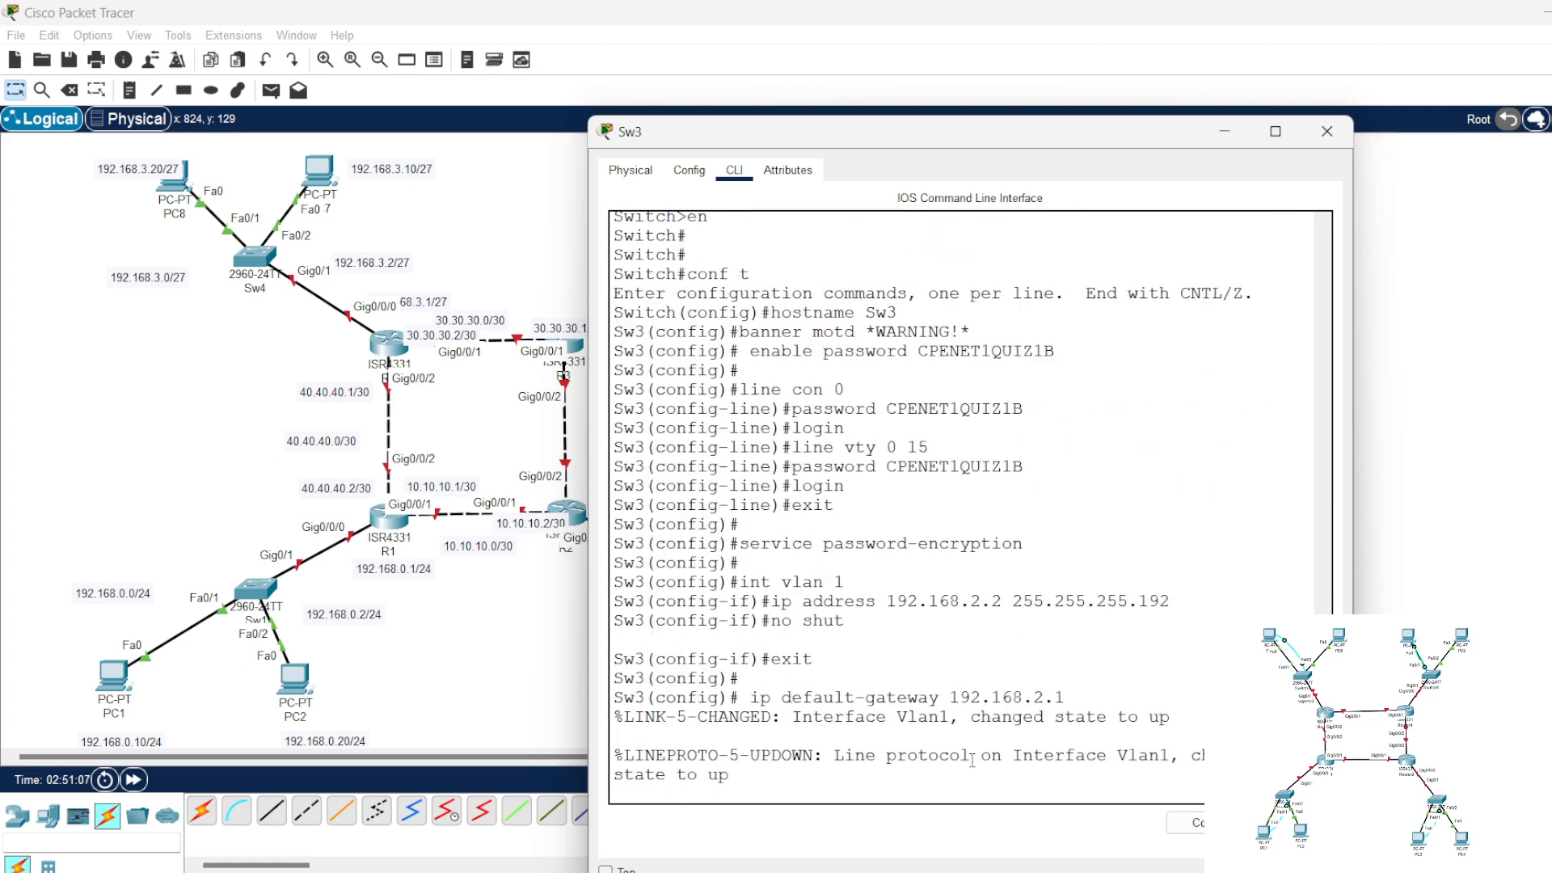
{"action": "key", "text": "Return"}
{"action": "key", "text": "Return"}
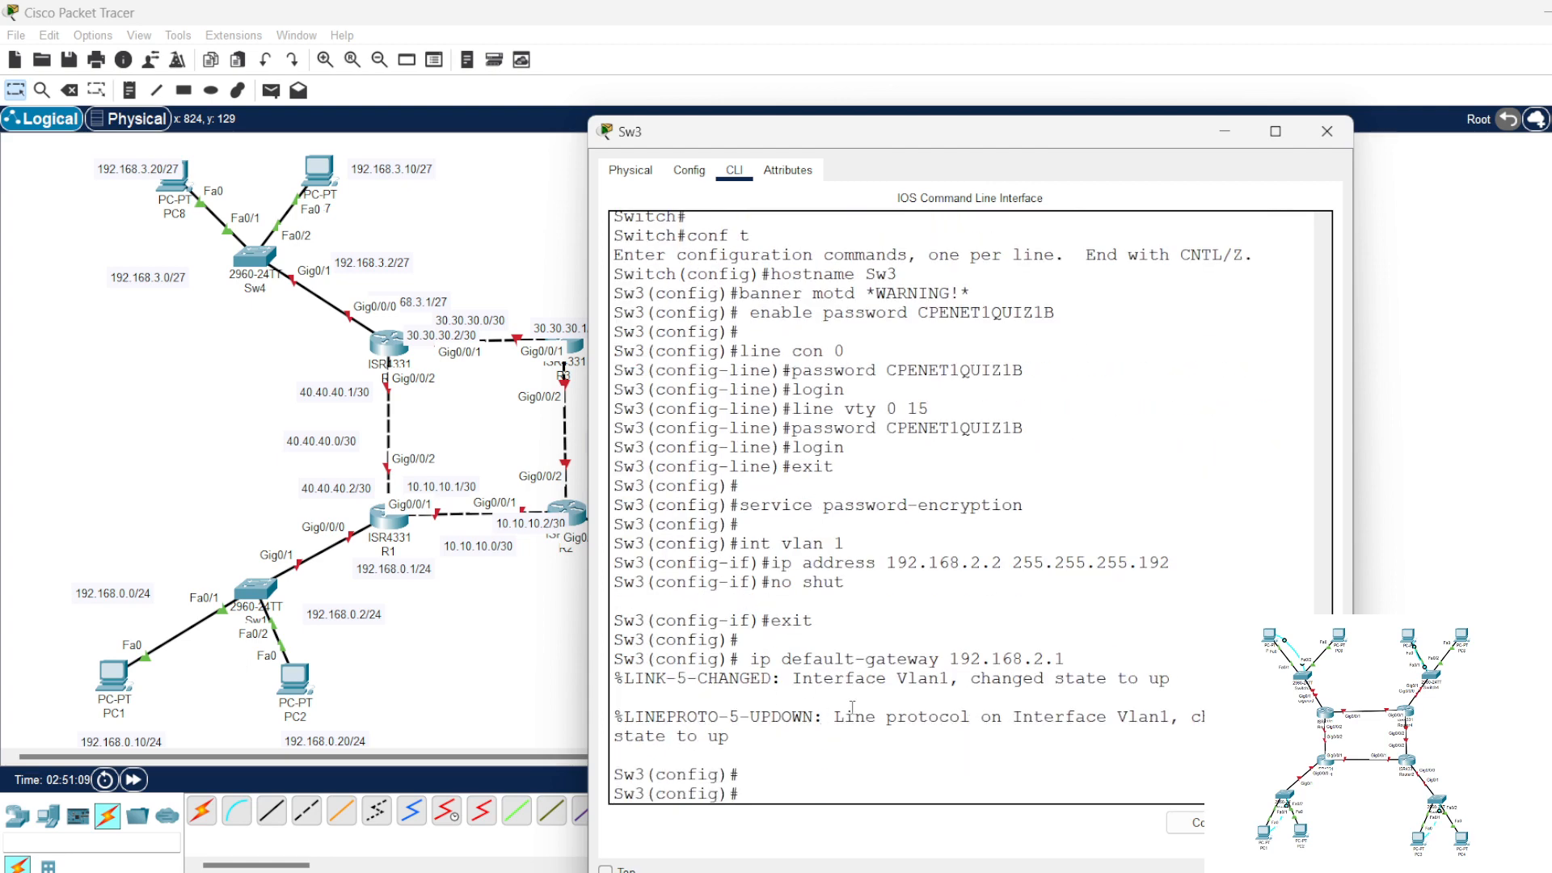
{"action": "left_click", "coordinate": [1326, 131]}
Step: Update the note for Sw4 with address 192.168.3.2, mask 255.255.255.224 and default gateway 192.168.3.1, and copy all commands
{"action": "left_click", "coordinate": [1164, 247]}
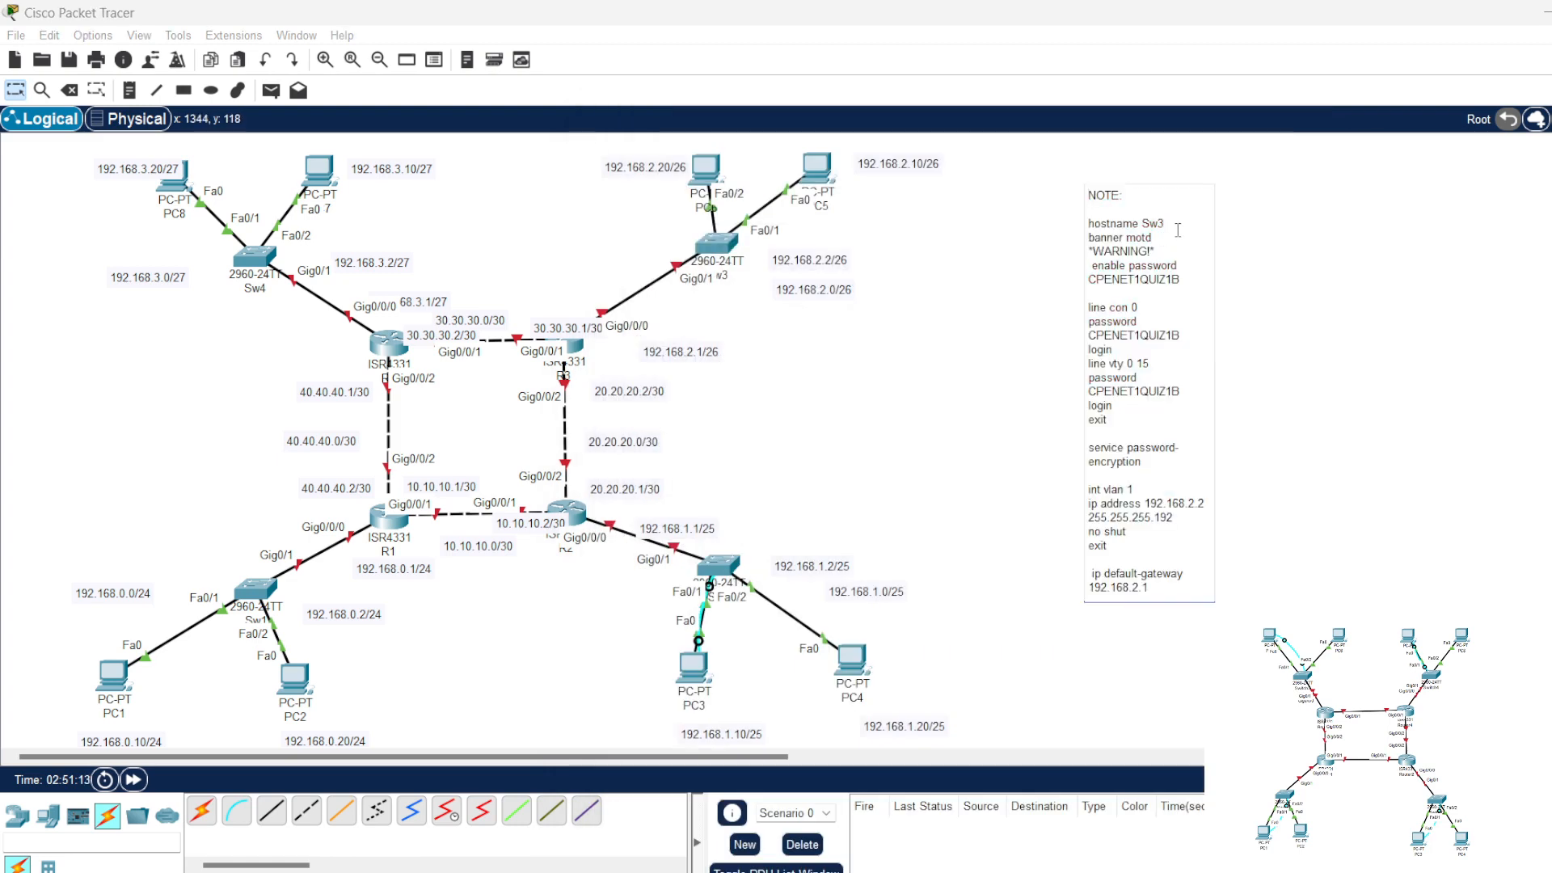
{"action": "left_click", "coordinate": [1178, 230]}
{"action": "type", "text": "4"}
{"action": "double_click", "coordinate": [1195, 503]}
{"action": "type", "text": "3"}
{"action": "left_click_drag", "start_coordinate": [1173, 517], "coordinate": [1156, 522]}
{"action": "type", "text": "224"}
{"action": "left_click_drag", "start_coordinate": [1139, 588], "coordinate": [1086, 229]}
{"action": "type", "text": "3"}
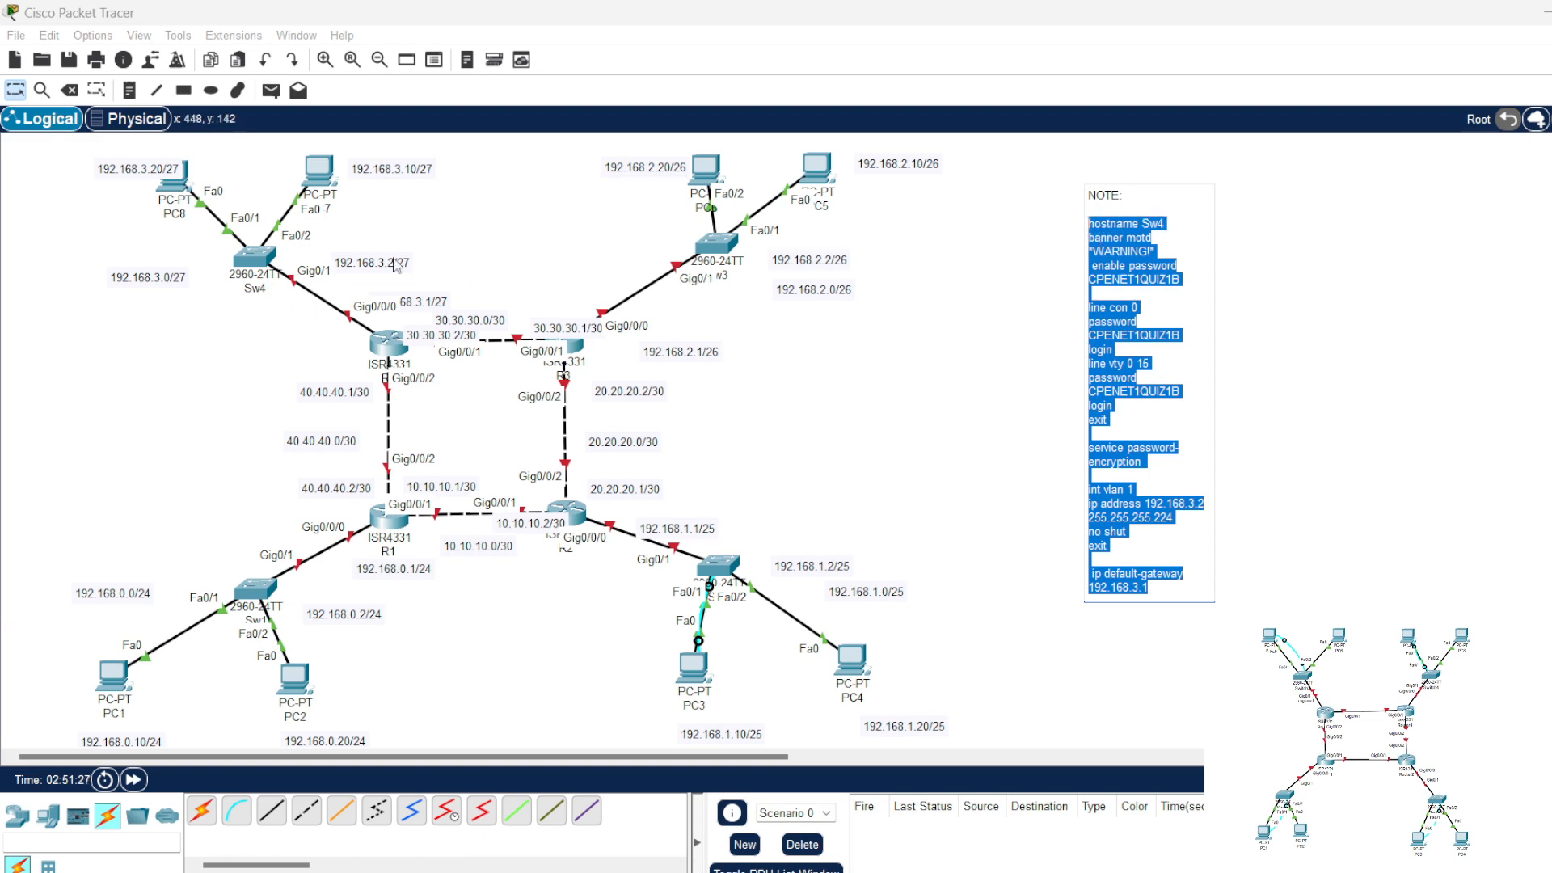
Step: Open Sw4's command line and enter global configuration mode with "en" and "conf t"
{"action": "left_click", "coordinate": [257, 264]}
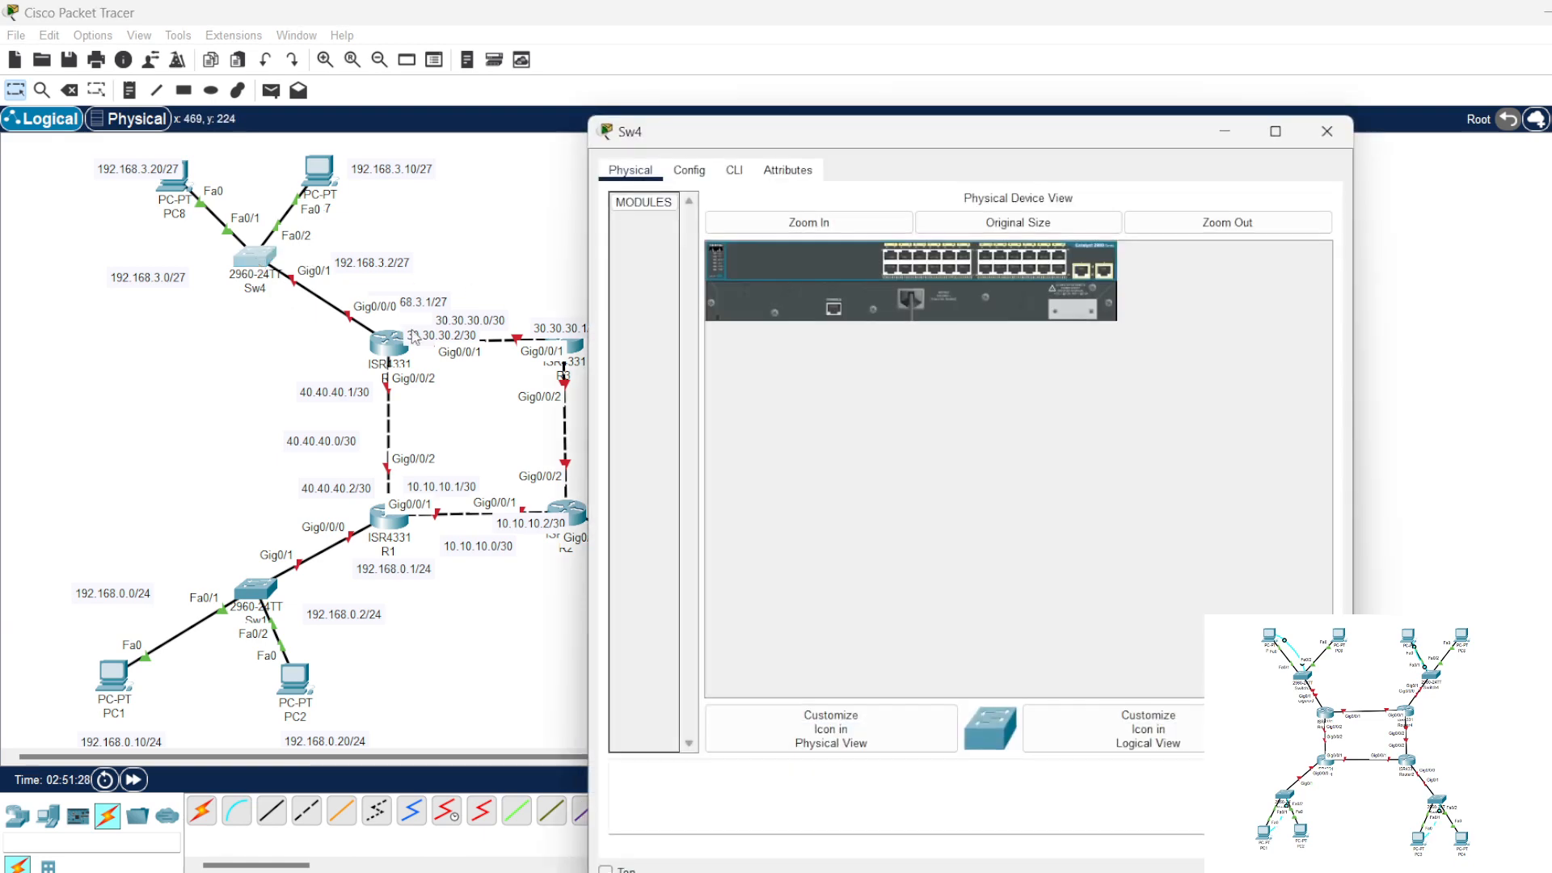
{"action": "left_click", "coordinate": [734, 170]}
{"action": "key", "text": "Return"}
{"action": "key", "text": "Return"}
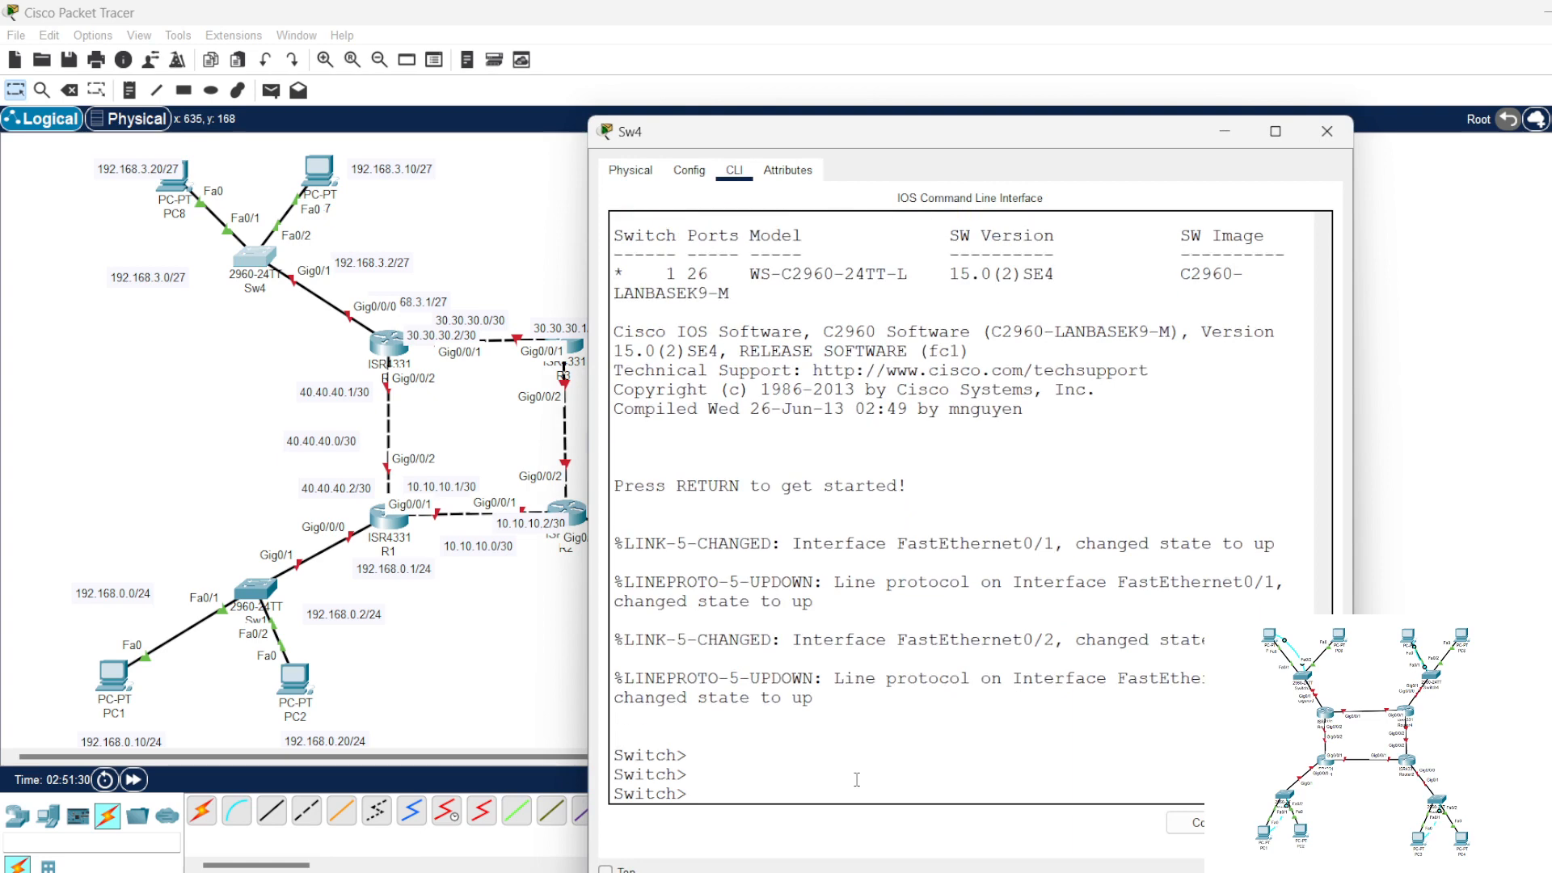
{"action": "type", "text": "en"}
{"action": "key", "text": "Return"}
{"action": "key", "text": "Return"}
{"action": "key", "text": "Return"}
{"action": "key", "text": "Return"}
{"action": "type", "text": "conf t"}
{"action": "key", "text": "Return"}
{"action": "key", "text": "Return"}
{"action": "key", "text": "Return"}
{"action": "key", "text": "Return"}
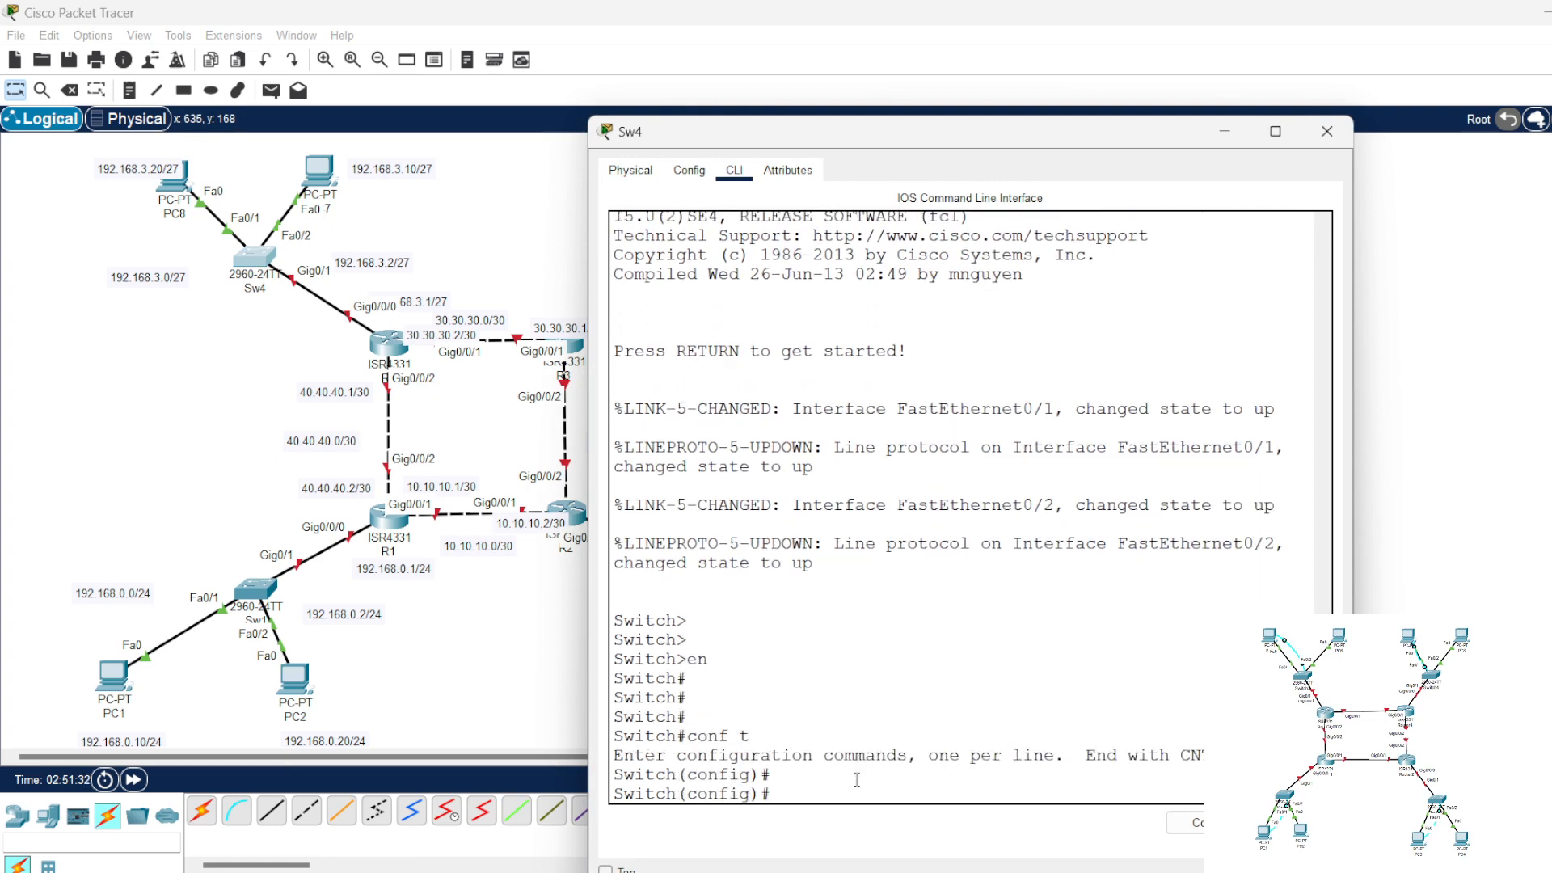
Step: Paste and run the note's commands on Sw4, including the enable, console and vty passwords, and close the switch window
{"action": "right_click", "coordinate": [856, 780]}
{"action": "left_click", "coordinate": [902, 813]}
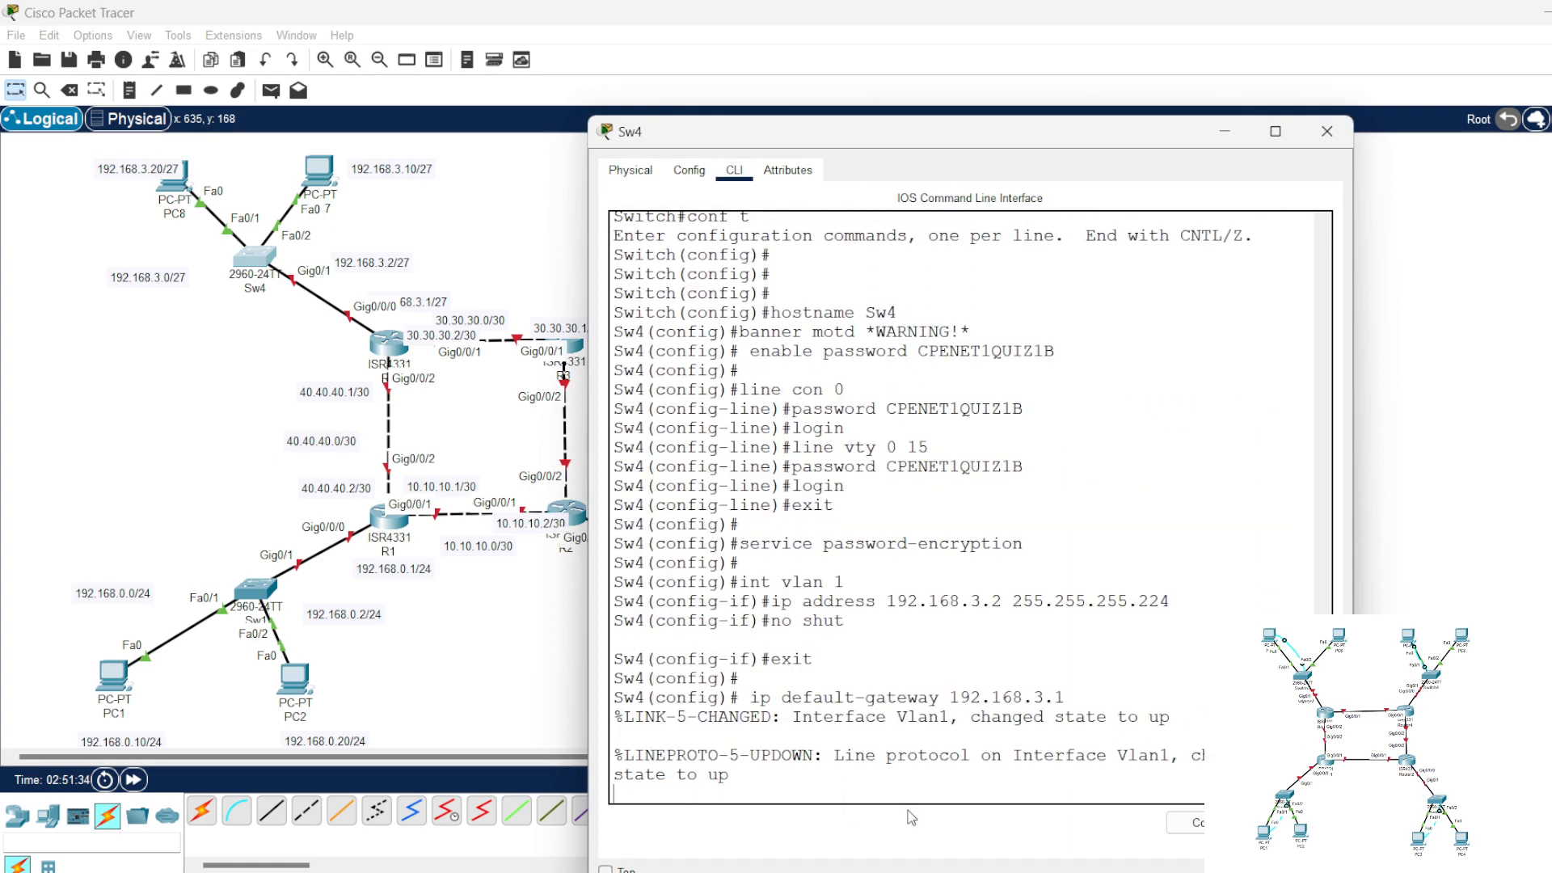
{"action": "key", "text": "Return"}
{"action": "key", "text": "Return"}
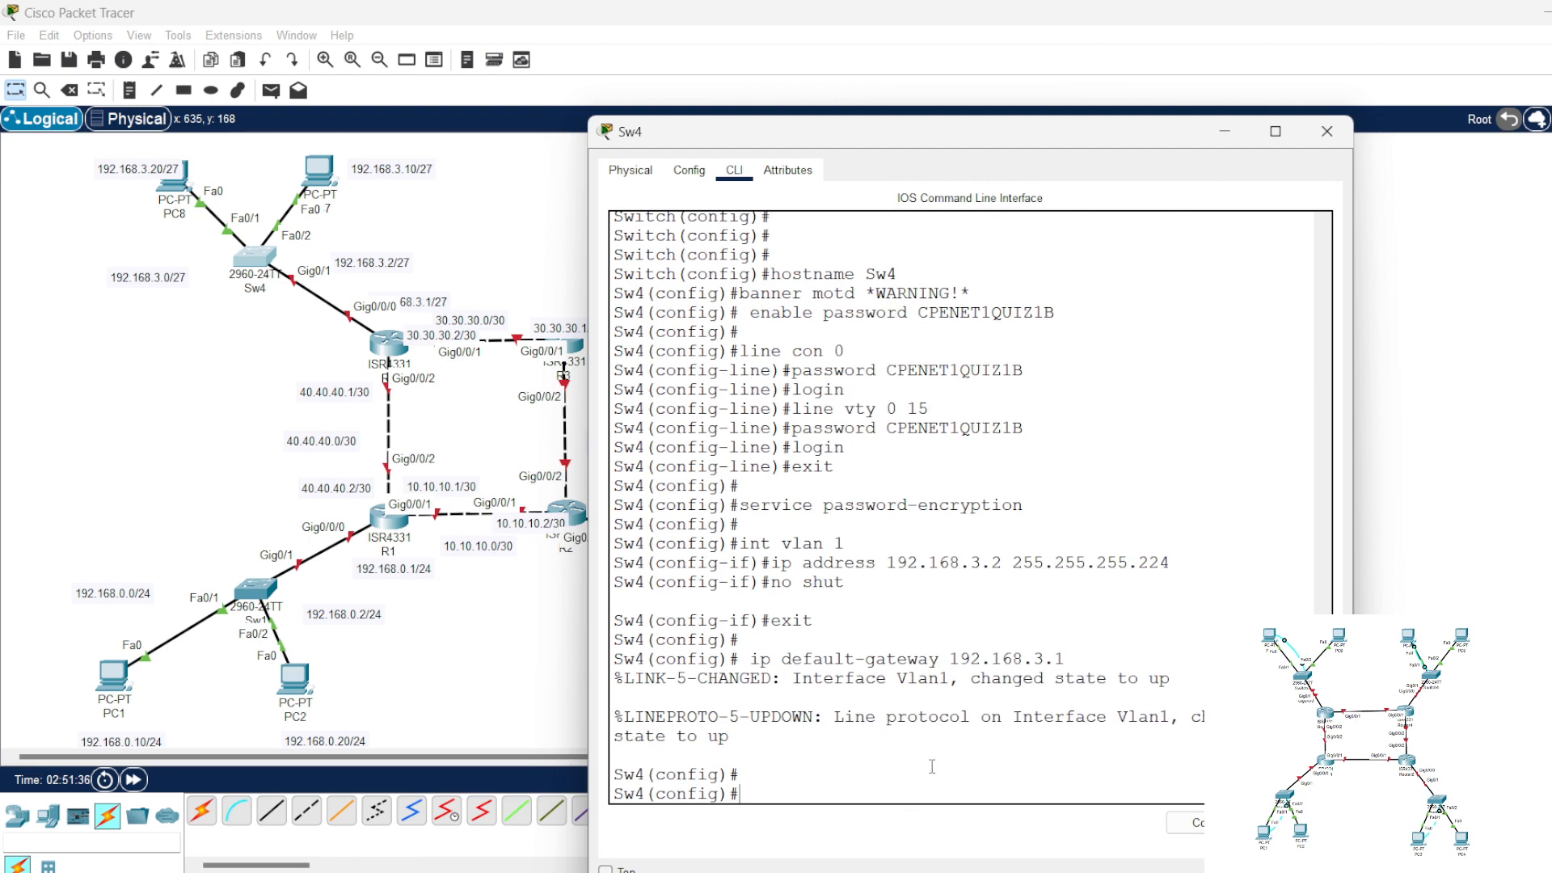
{"action": "left_click", "coordinate": [1326, 131]}
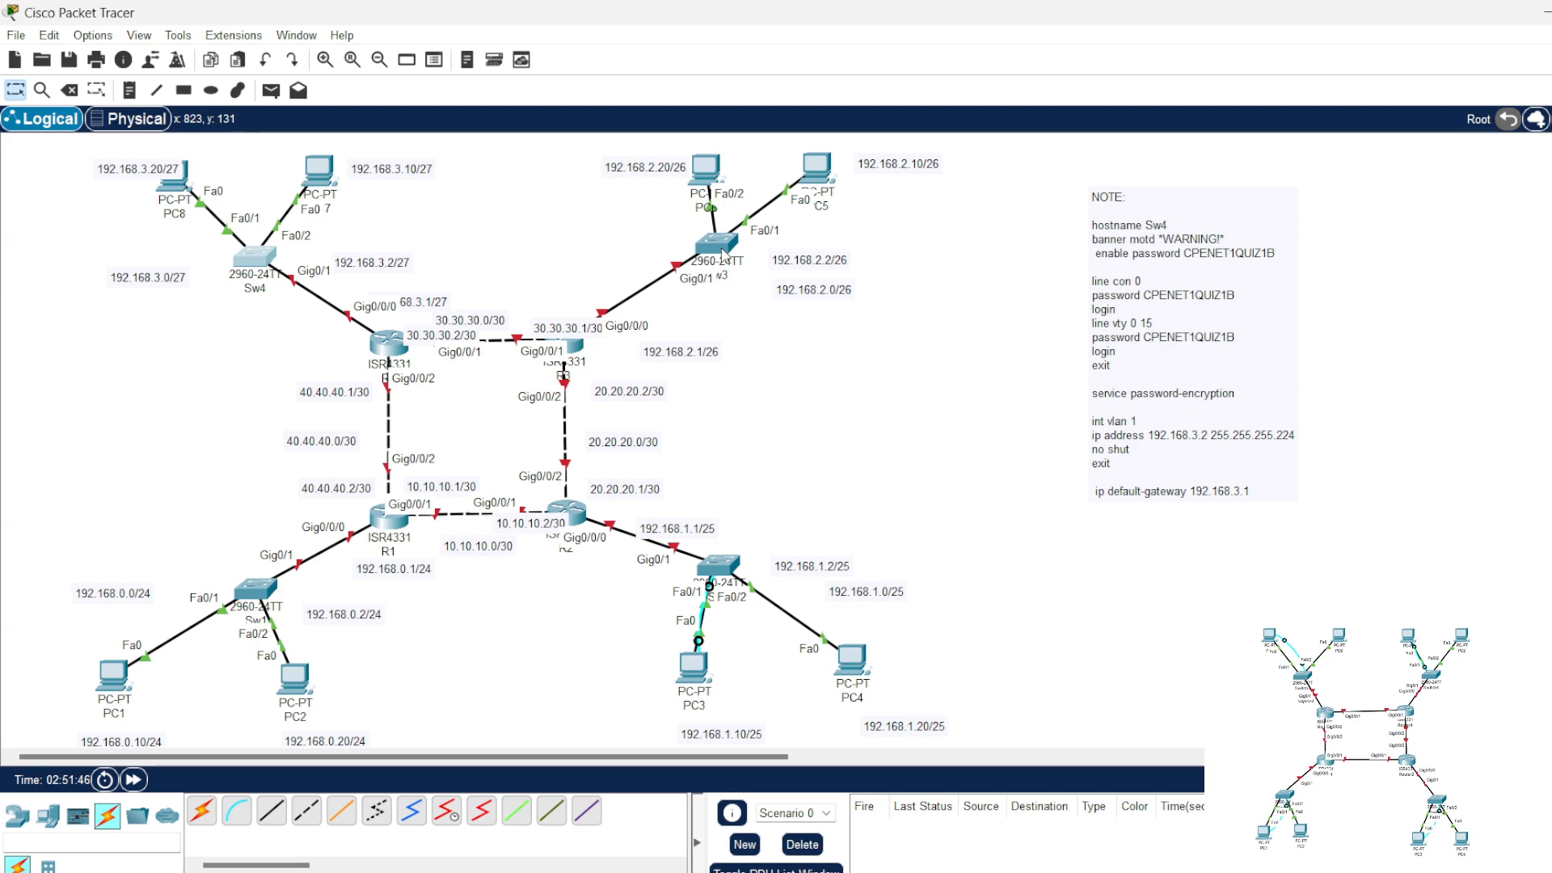
Step: Inspect the hostname, port and VLAN 1 address summaries of switches Sw3, Sw4, Sw1 and Sw2
{"action": "mouse_move", "coordinate": [724, 254]}
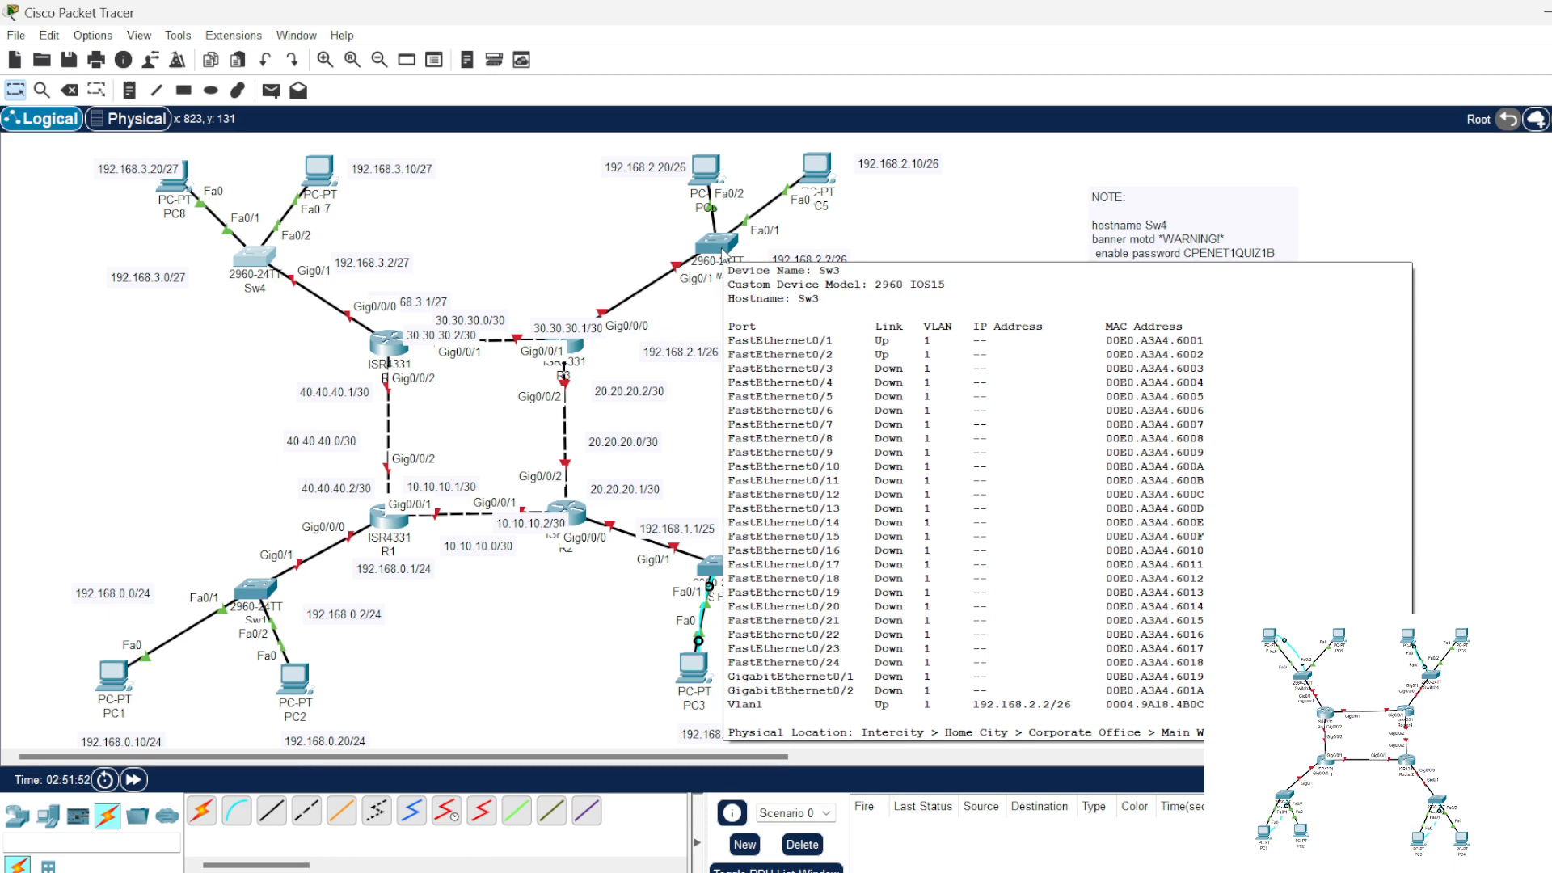
{"action": "mouse_move", "coordinate": [266, 267]}
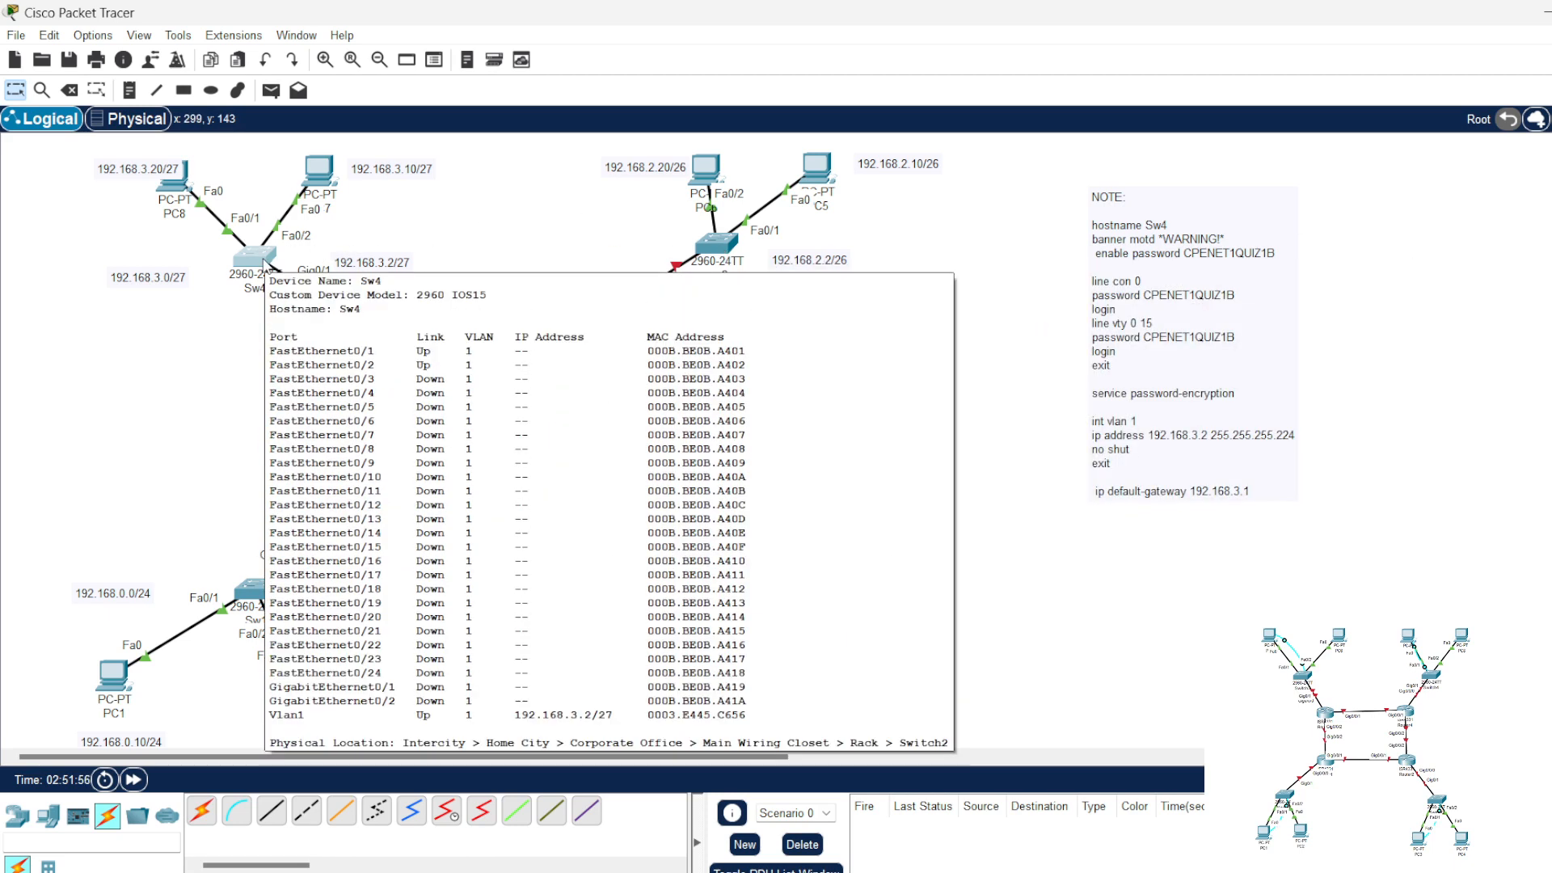
{"action": "mouse_move", "coordinate": [260, 596]}
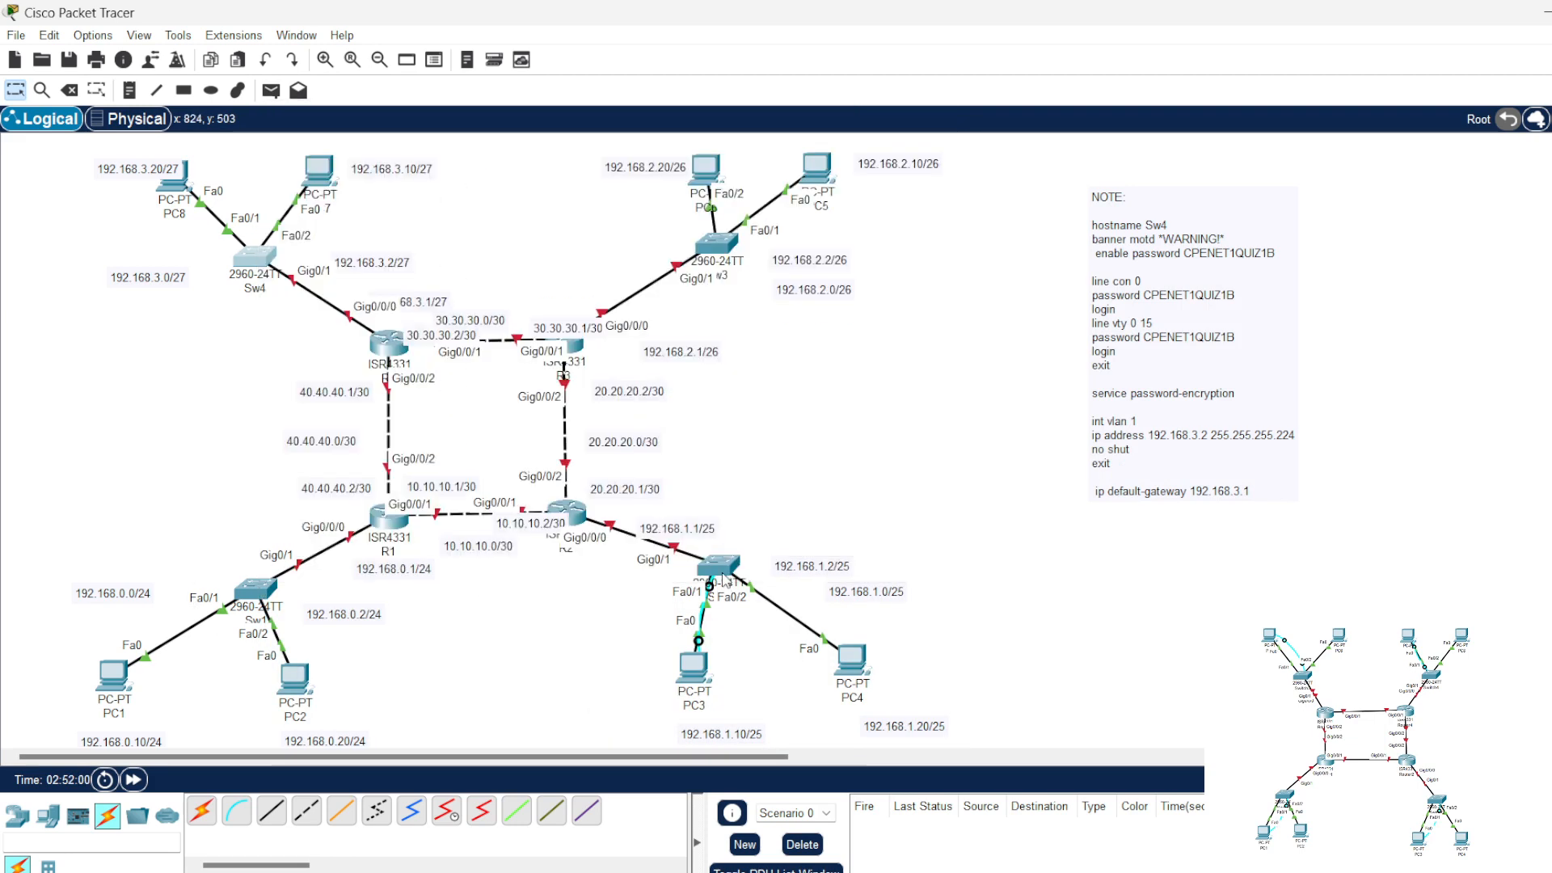
{"action": "mouse_move", "coordinate": [725, 572]}
Step: Remove the VLAN 1 and default-gateway commands from the note, set its hostname to R1, and copy all remaining commands
{"action": "left_click", "coordinate": [1172, 480]}
{"action": "left_click_drag", "start_coordinate": [1147, 588], "coordinate": [1088, 489]}
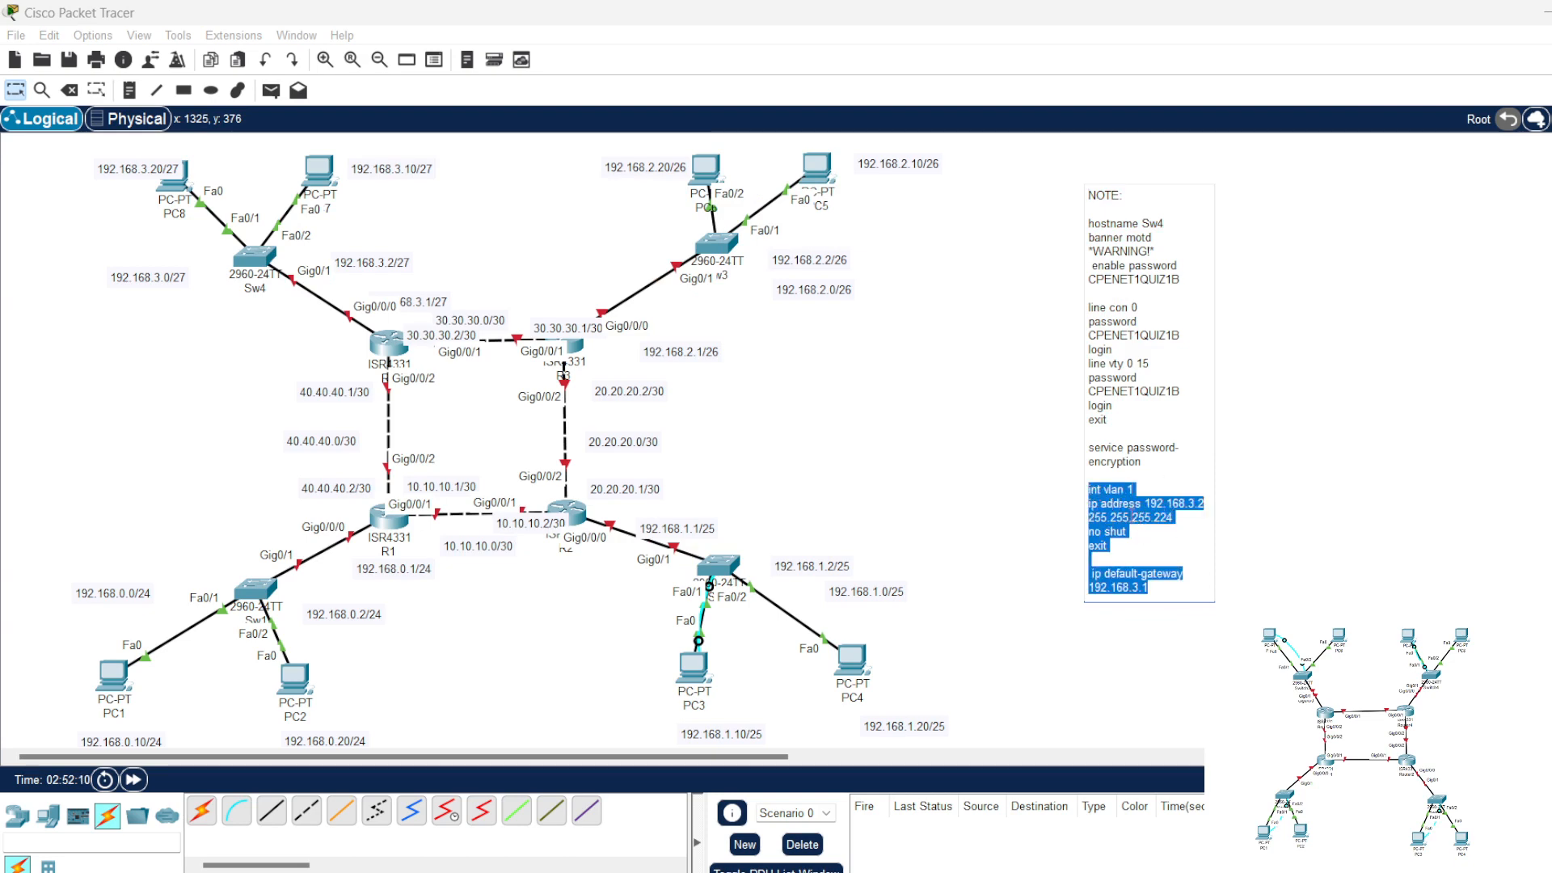
{"action": "key", "text": "Delete"}
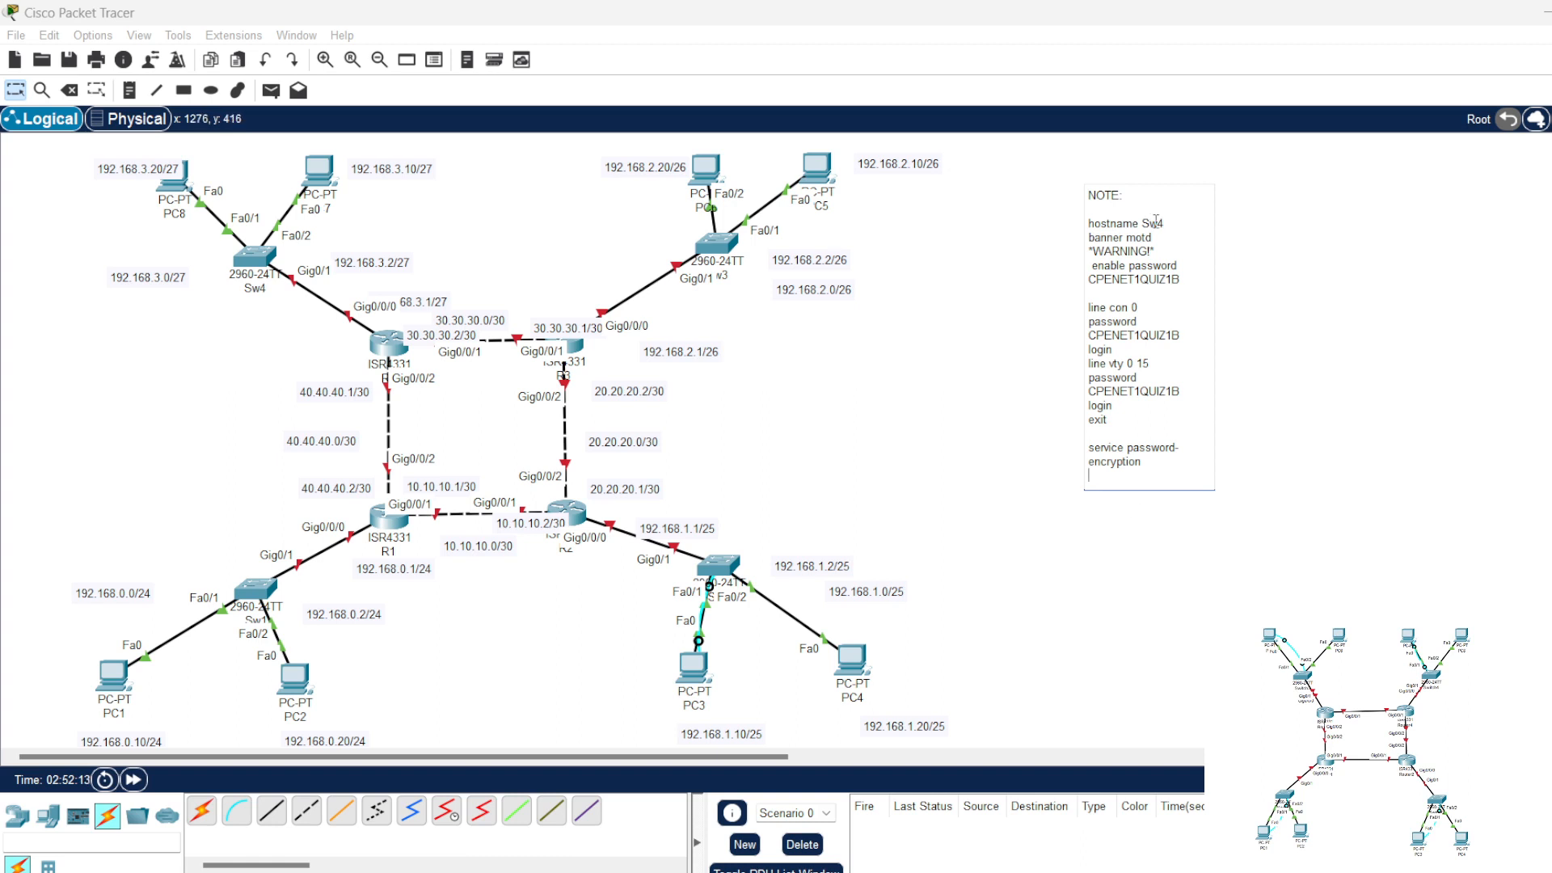
{"action": "left_click_drag", "start_coordinate": [1165, 224], "coordinate": [1141, 224]}
{"action": "type", "text": "R1"}
{"action": "left_click_drag", "start_coordinate": [1159, 467], "coordinate": [1088, 228]}
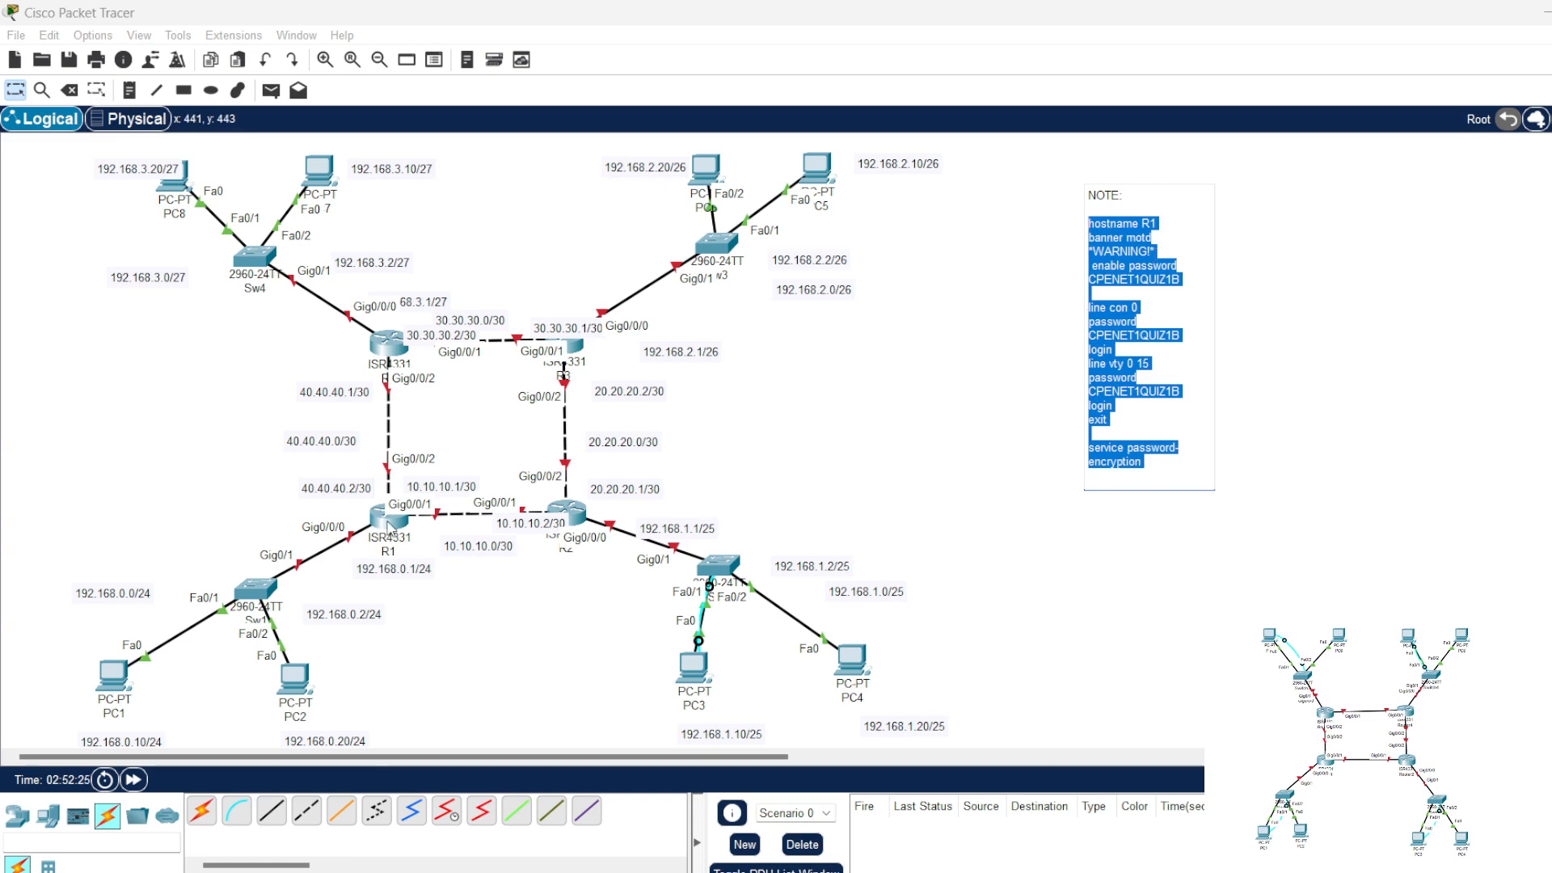
Step: Open R1's command line, answer "no" to the initial configuration dialog, and enter global configuration mode with "en" and "conf t"
{"action": "left_click", "coordinate": [389, 521]}
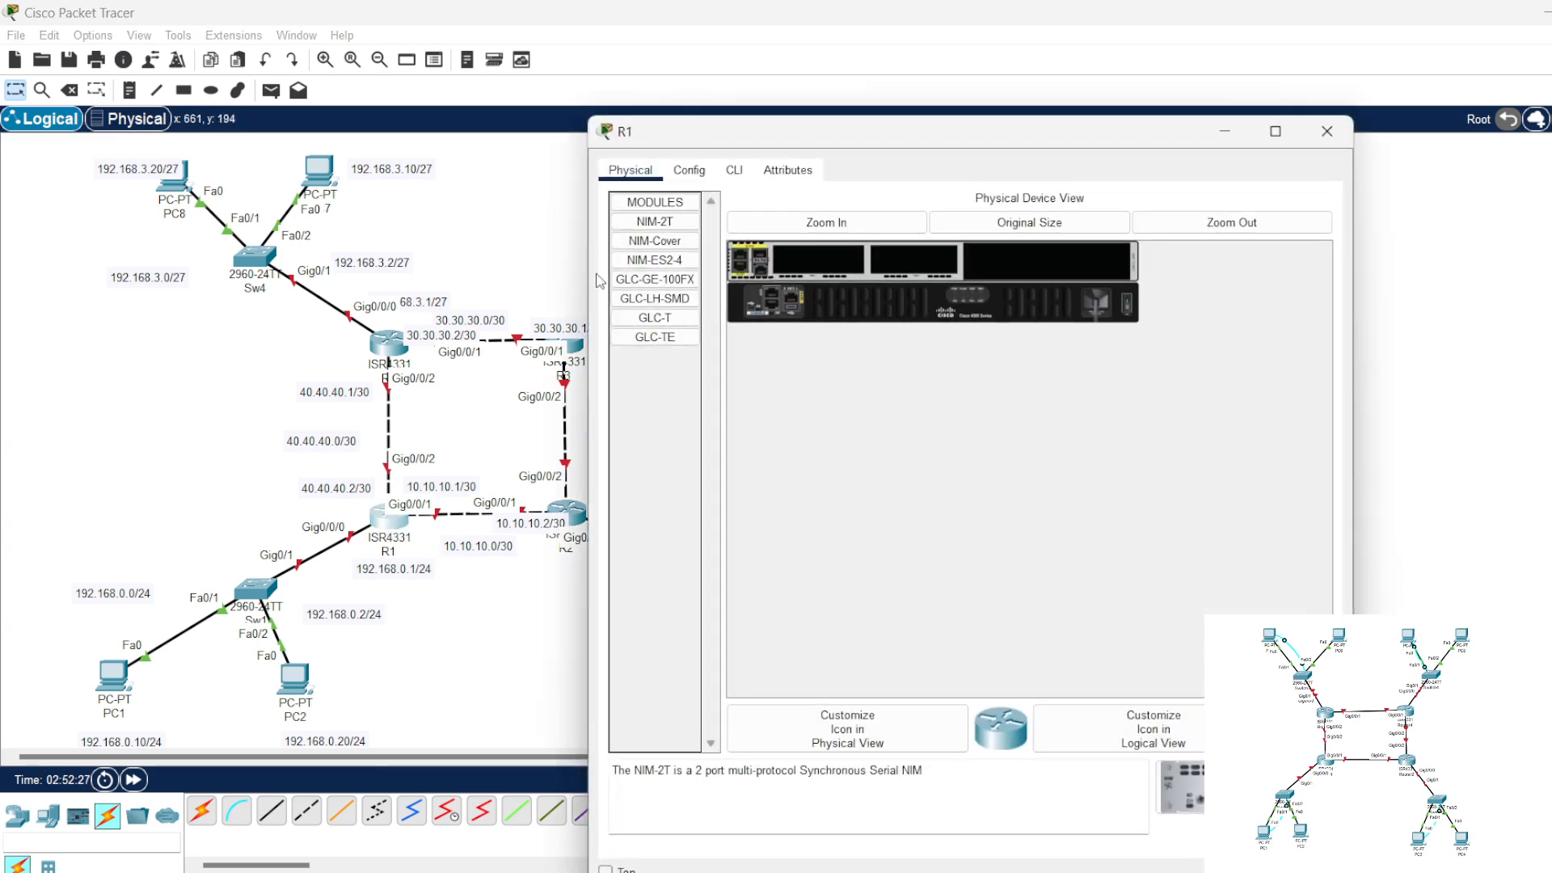
{"action": "left_click", "coordinate": [734, 171]}
{"action": "left_click_drag", "start_coordinate": [793, 139], "coordinate": [830, 134]}
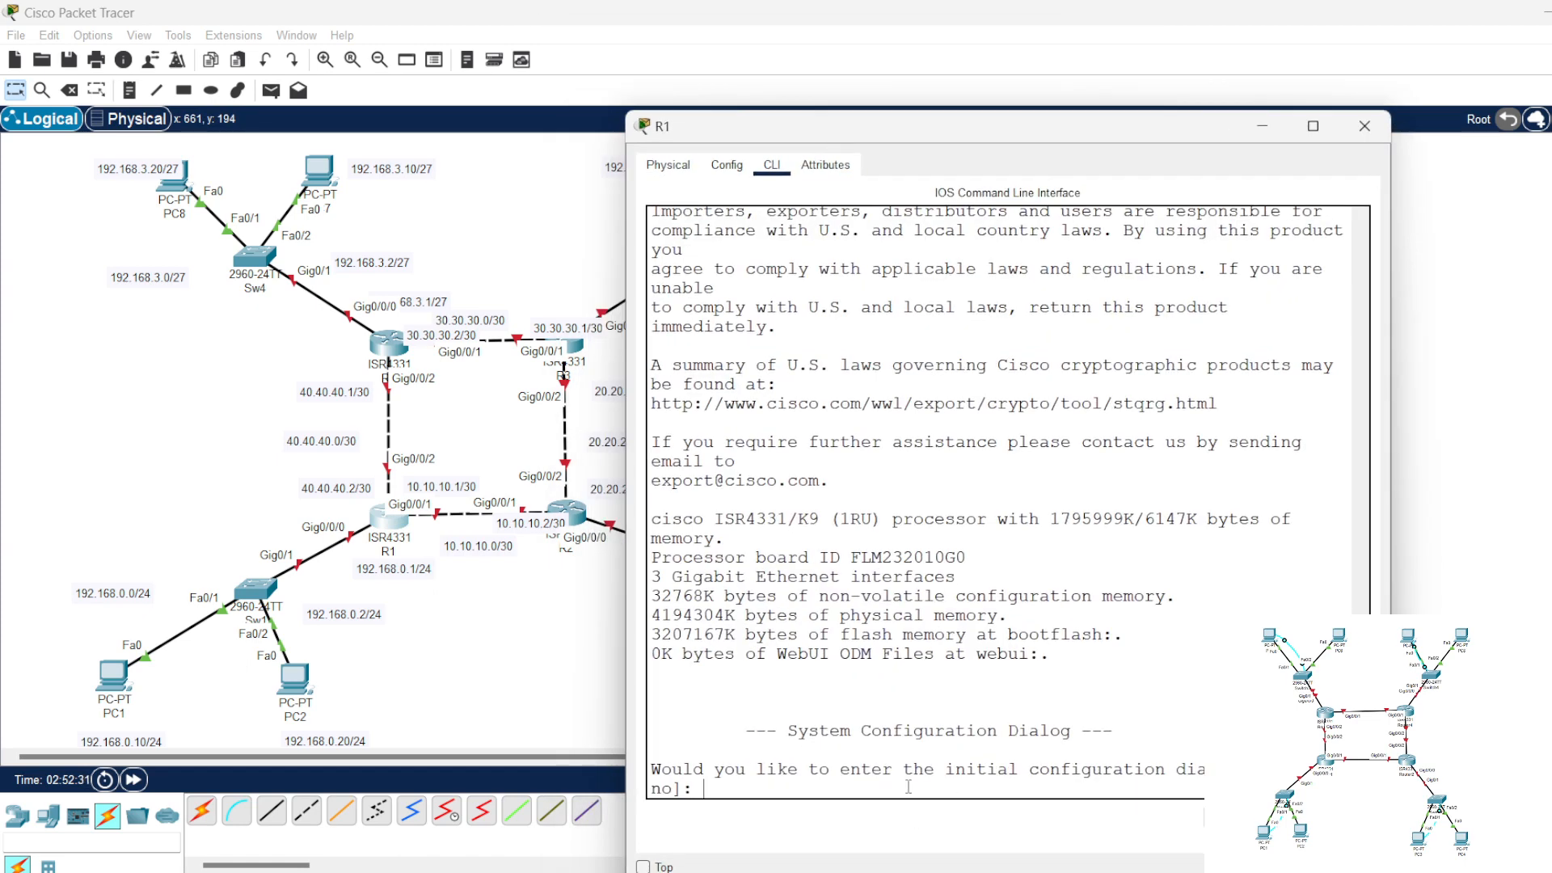
{"action": "type", "text": "no"}
{"action": "key", "text": "Return"}
{"action": "key", "text": "Return"}
{"action": "key", "text": "Return"}
{"action": "key", "text": "Return"}
{"action": "key", "text": "Return"}
{"action": "type", "text": "en"}
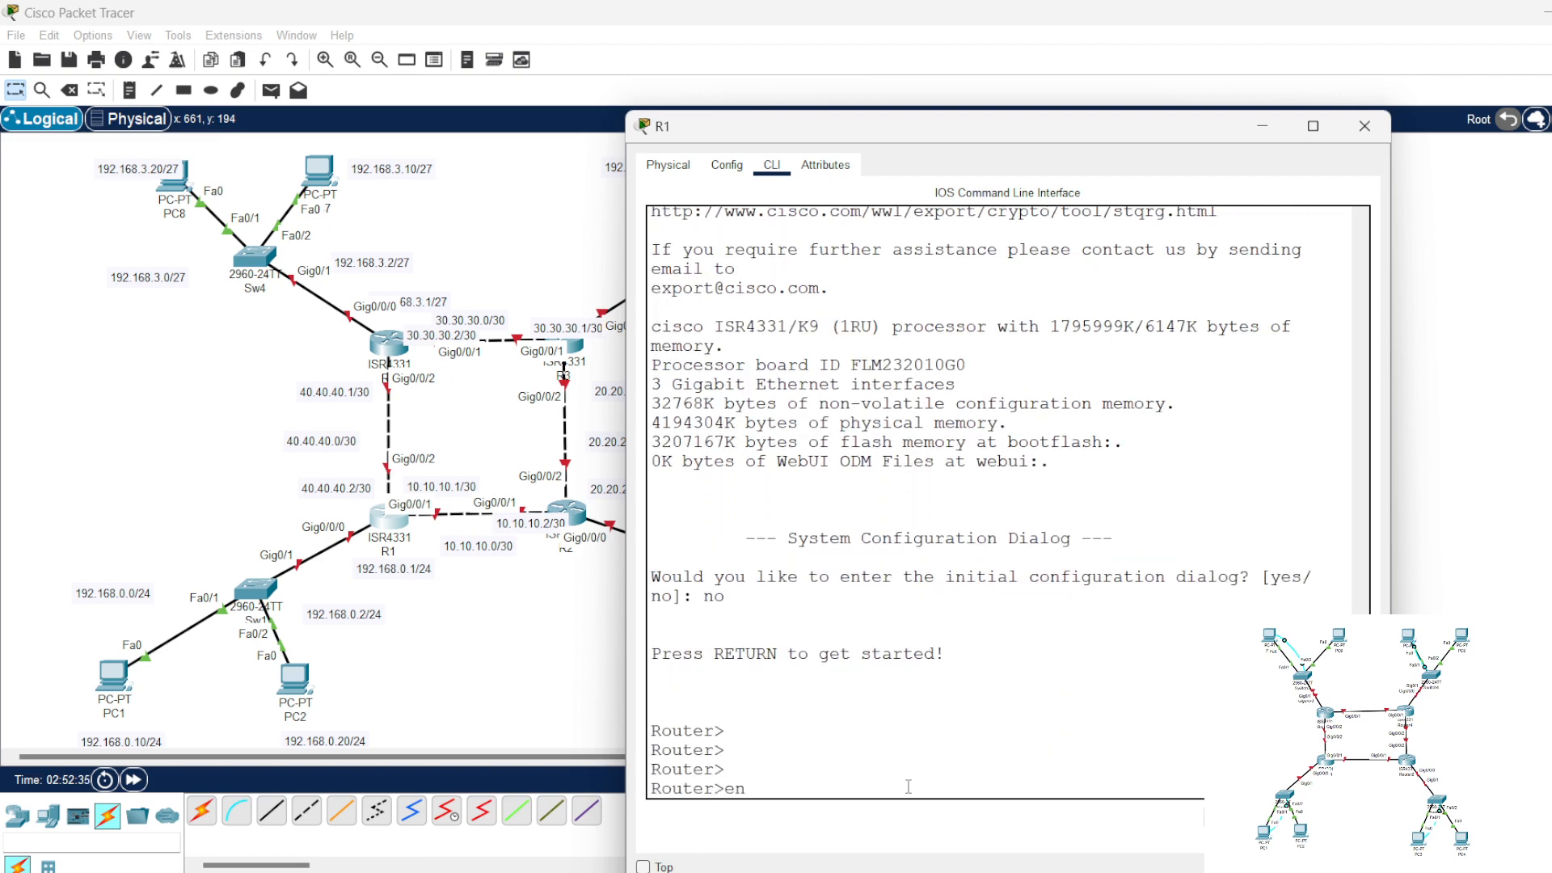
{"action": "key", "text": "Return"}
{"action": "key", "text": "Return"}
{"action": "key", "text": "Return"}
{"action": "type", "text": "conf t"}
{"action": "key", "text": "Return"}
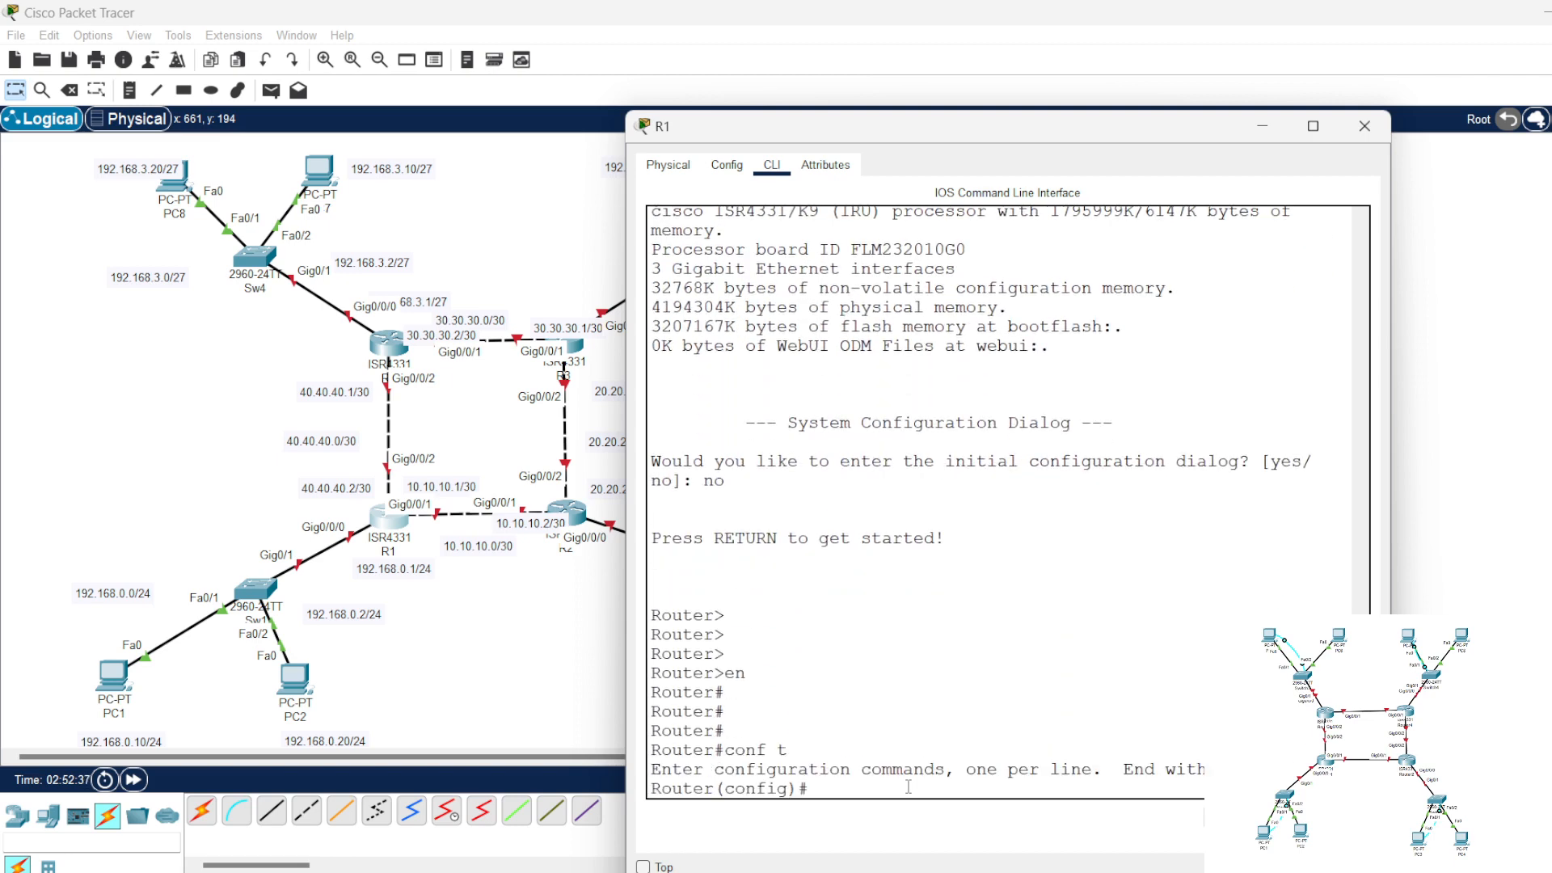
{"action": "key", "text": "Return"}
{"action": "key", "text": "Return"}
{"action": "key", "text": "Return"}
Step: Paste and run the note's commands on R1, including the enable, console and vty passwords, review them, and close the router window
{"action": "right_click", "coordinate": [908, 785]}
{"action": "left_click", "coordinate": [934, 818]}
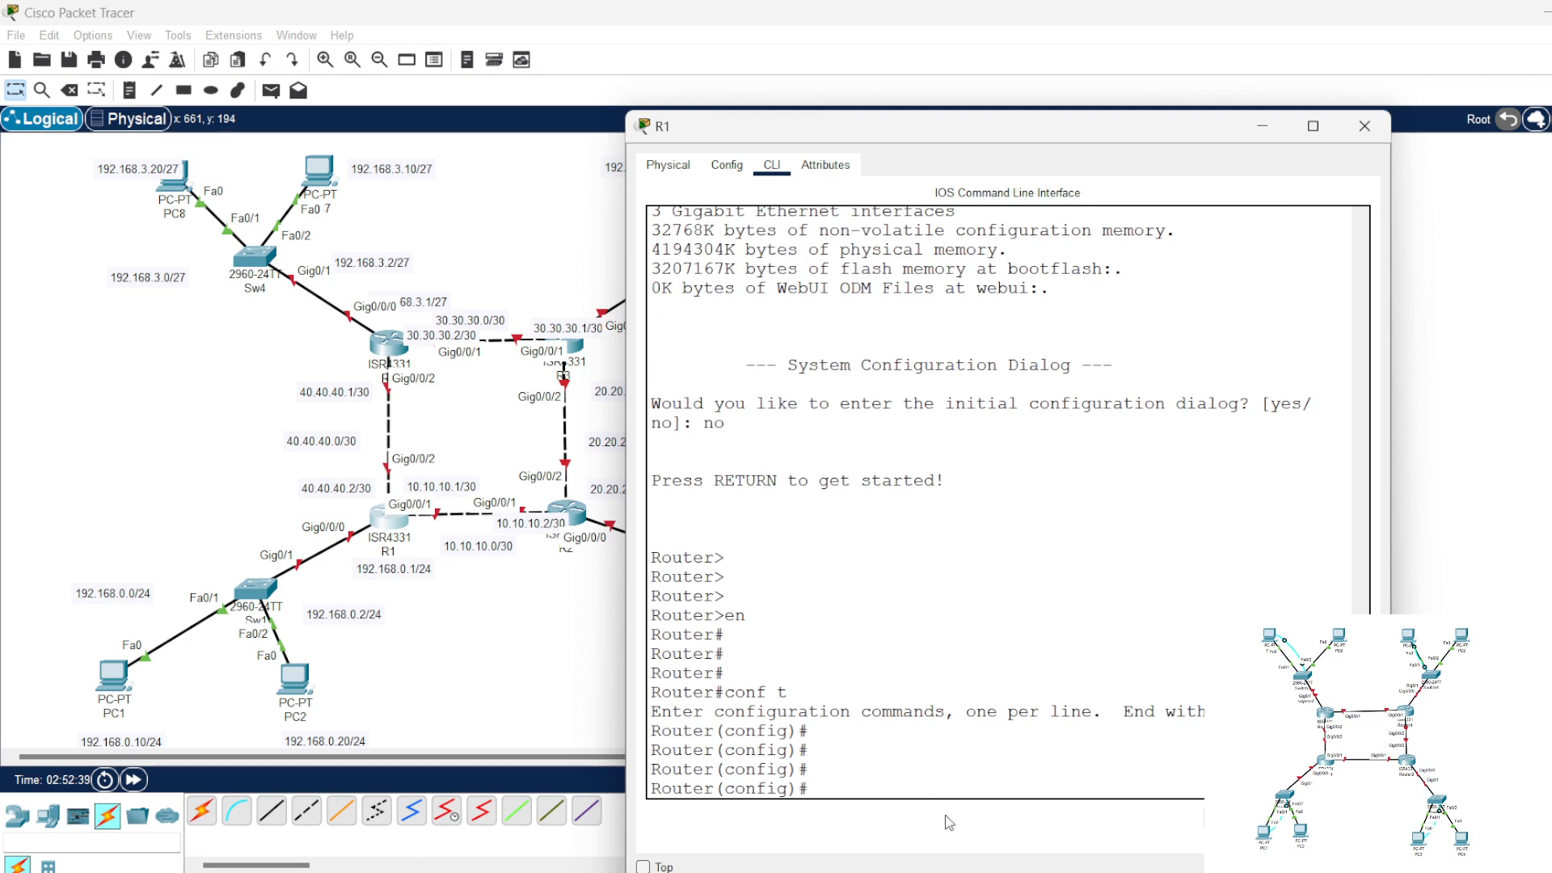
{"action": "key", "text": "Return"}
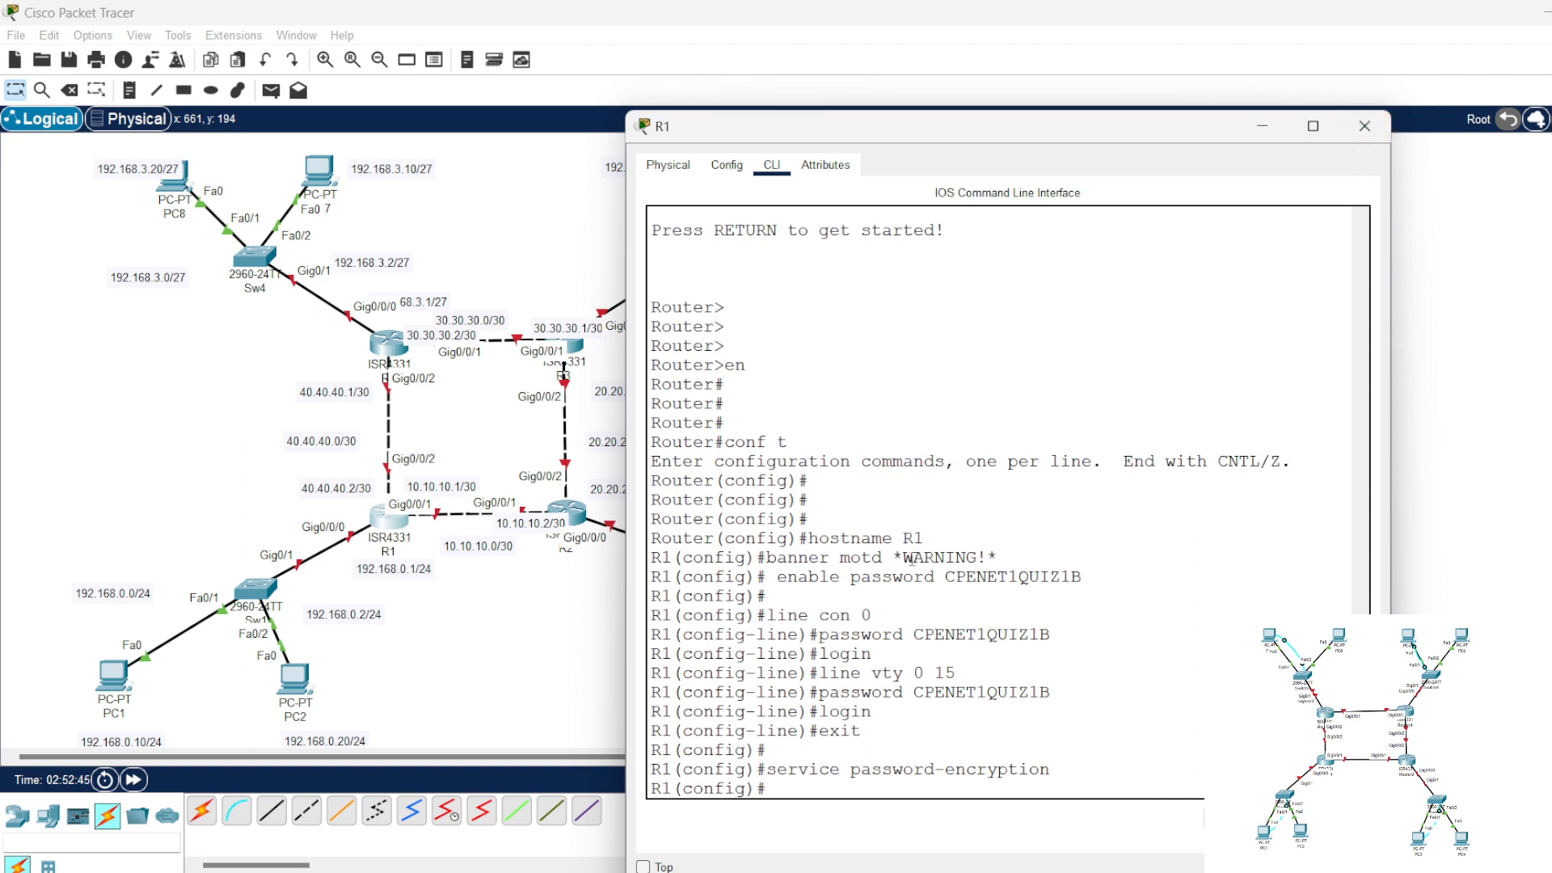
{"action": "left_click_drag", "start_coordinate": [904, 558], "coordinate": [1070, 576]}
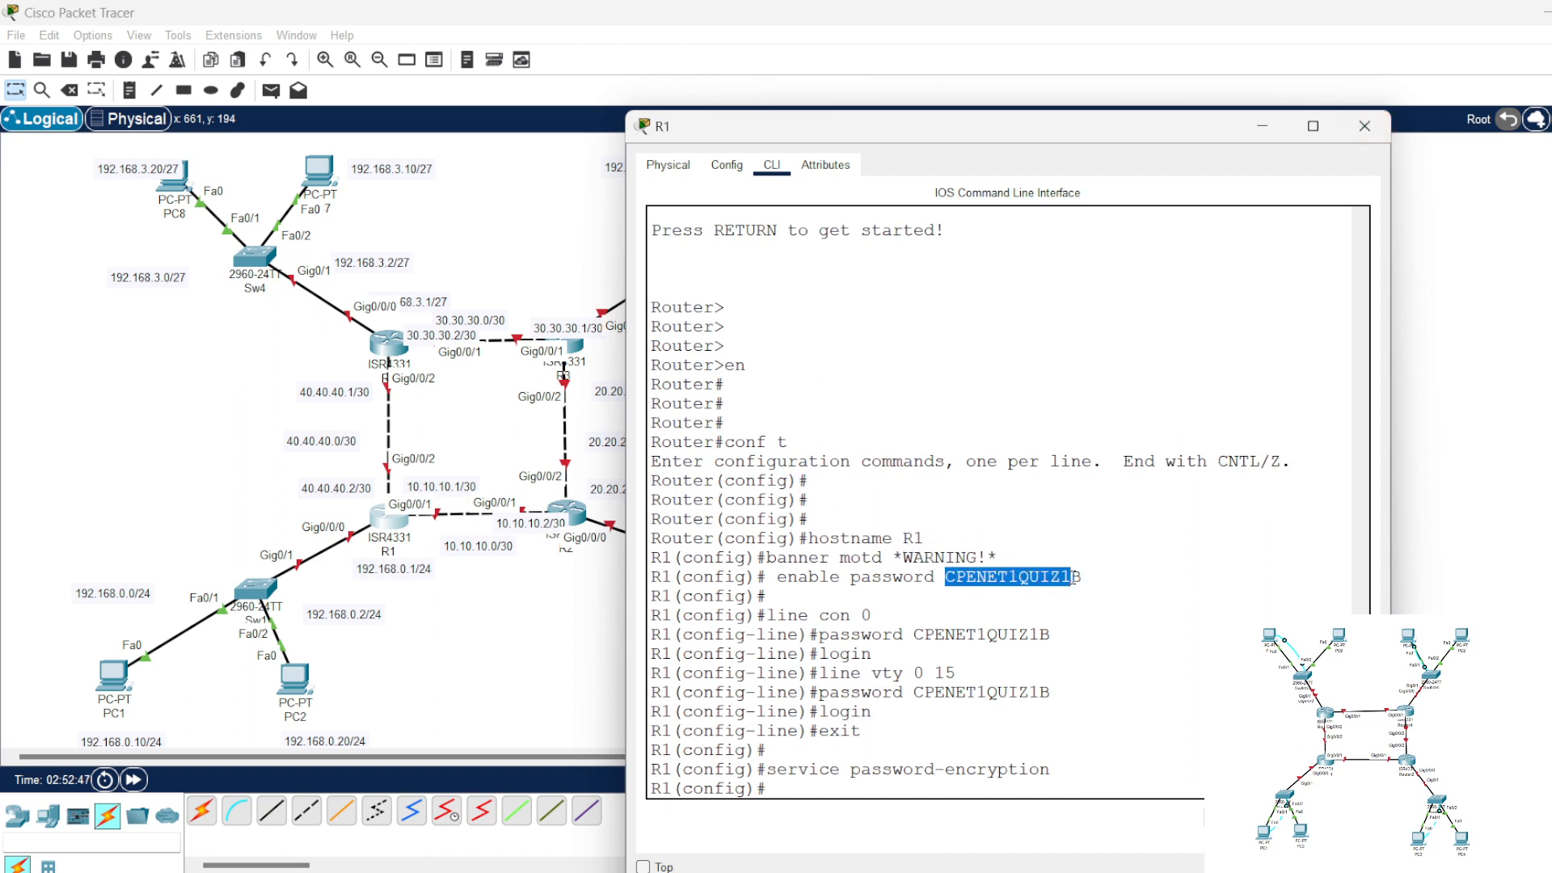
{"action": "left_click_drag", "start_coordinate": [796, 772], "coordinate": [1008, 771]}
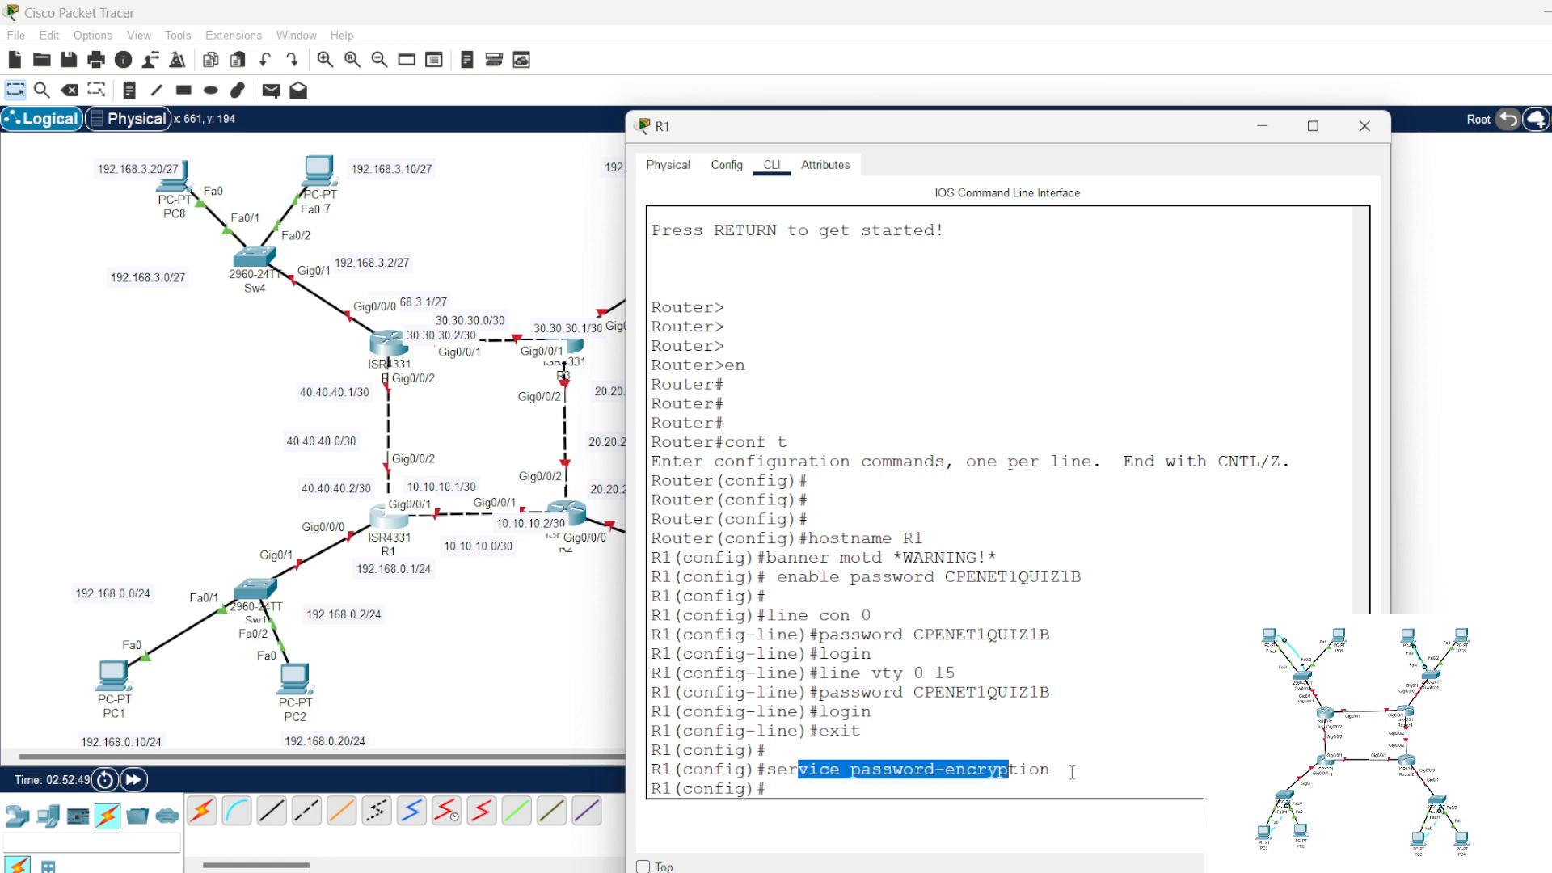
{"action": "left_click", "coordinate": [1081, 751]}
{"action": "left_click", "coordinate": [1358, 139]}
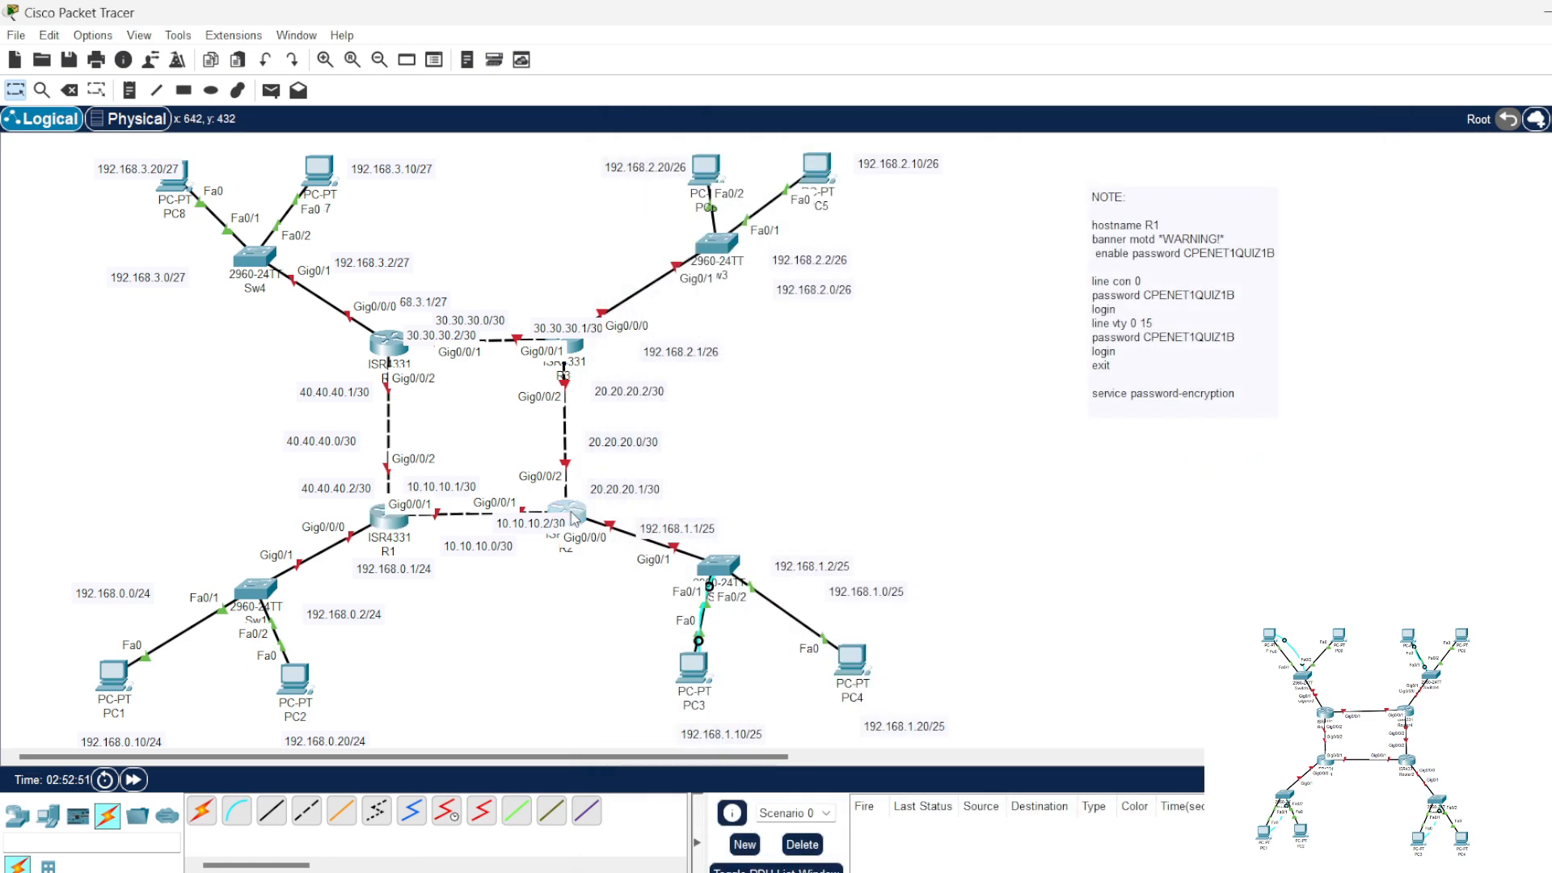
Step: Open R2's command line, decline the initial configuration dialog with "no", and reach global configuration mode with "en" and "conf t"
{"action": "left_click", "coordinate": [566, 511]}
{"action": "left_click", "coordinate": [734, 169]}
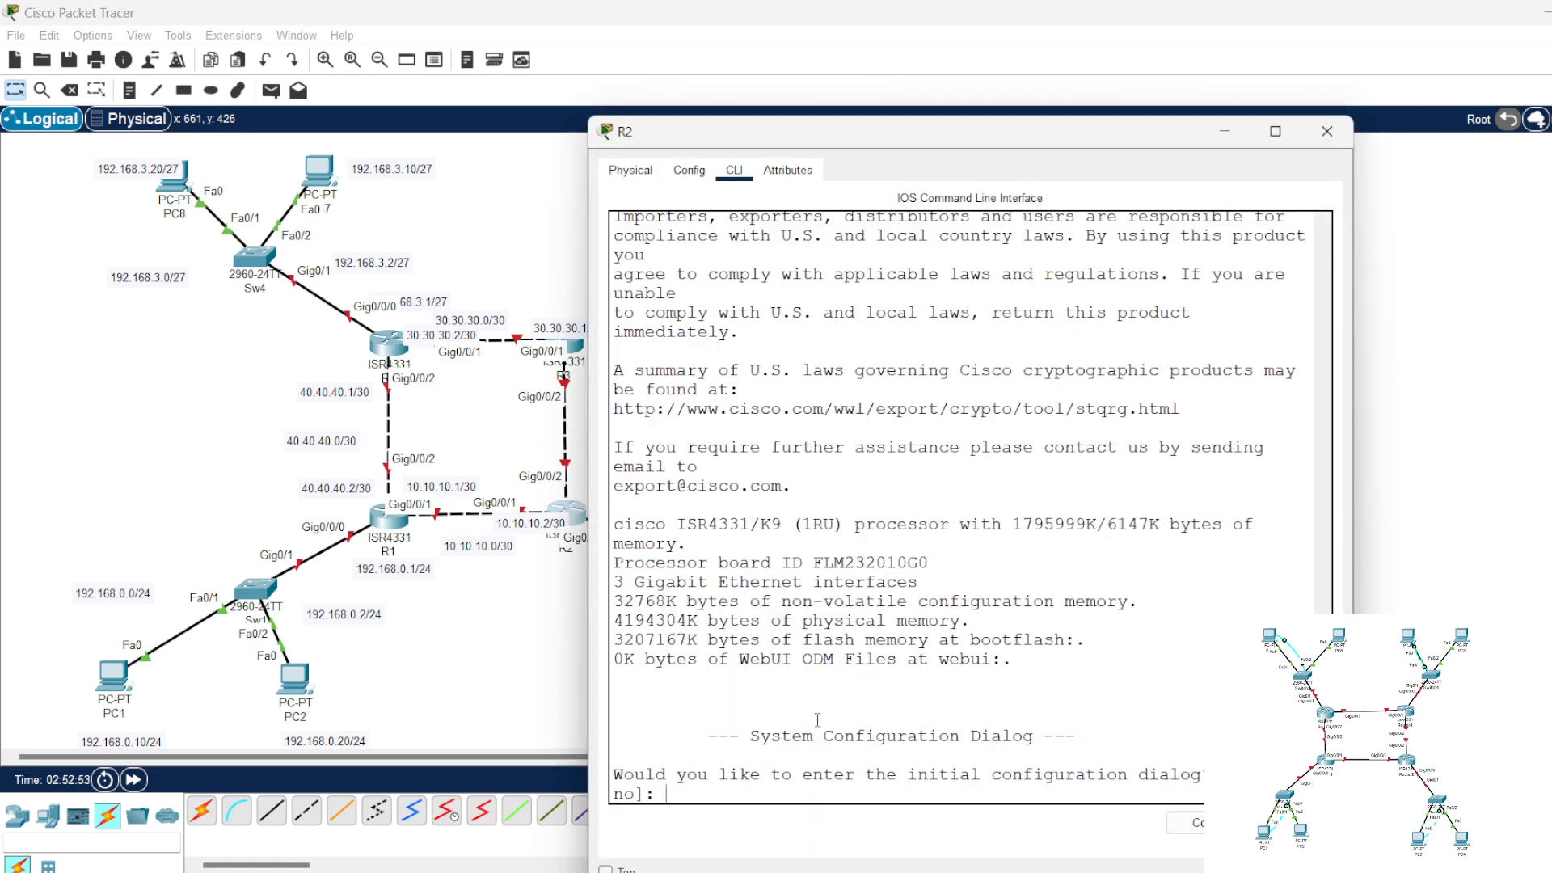
{"action": "type", "text": "no"}
{"action": "key", "text": "Return"}
{"action": "key", "text": "Return"}
{"action": "key", "text": "Return"}
{"action": "type", "text": "en"}
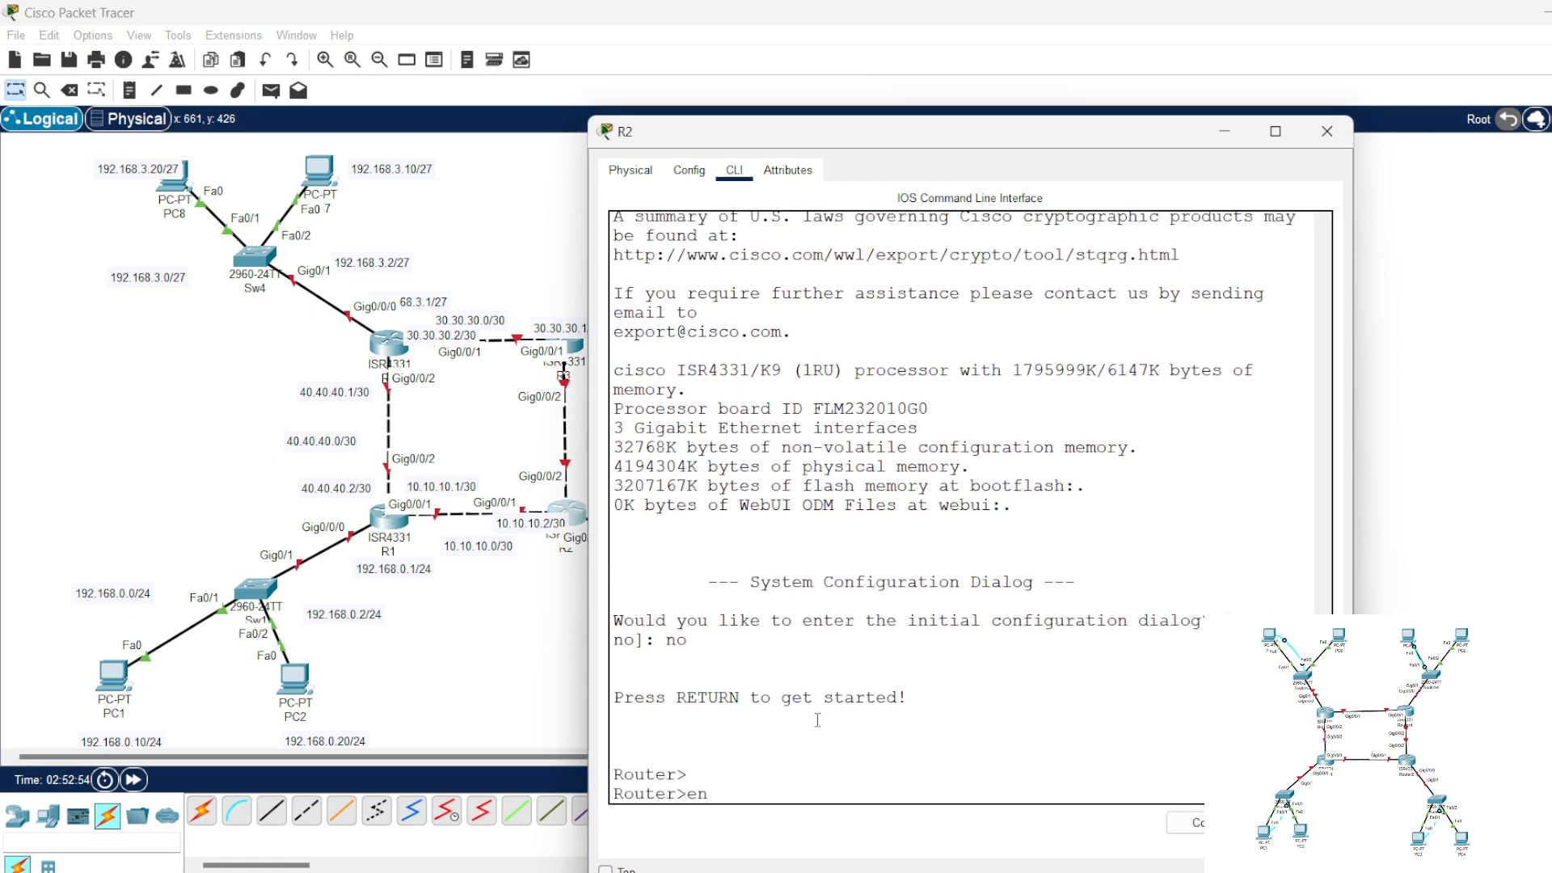
{"action": "key", "text": "Return"}
{"action": "type", "text": "conf t"}
{"action": "key", "text": "Return"}
{"action": "key", "text": "Return"}
{"action": "key", "text": "Return"}
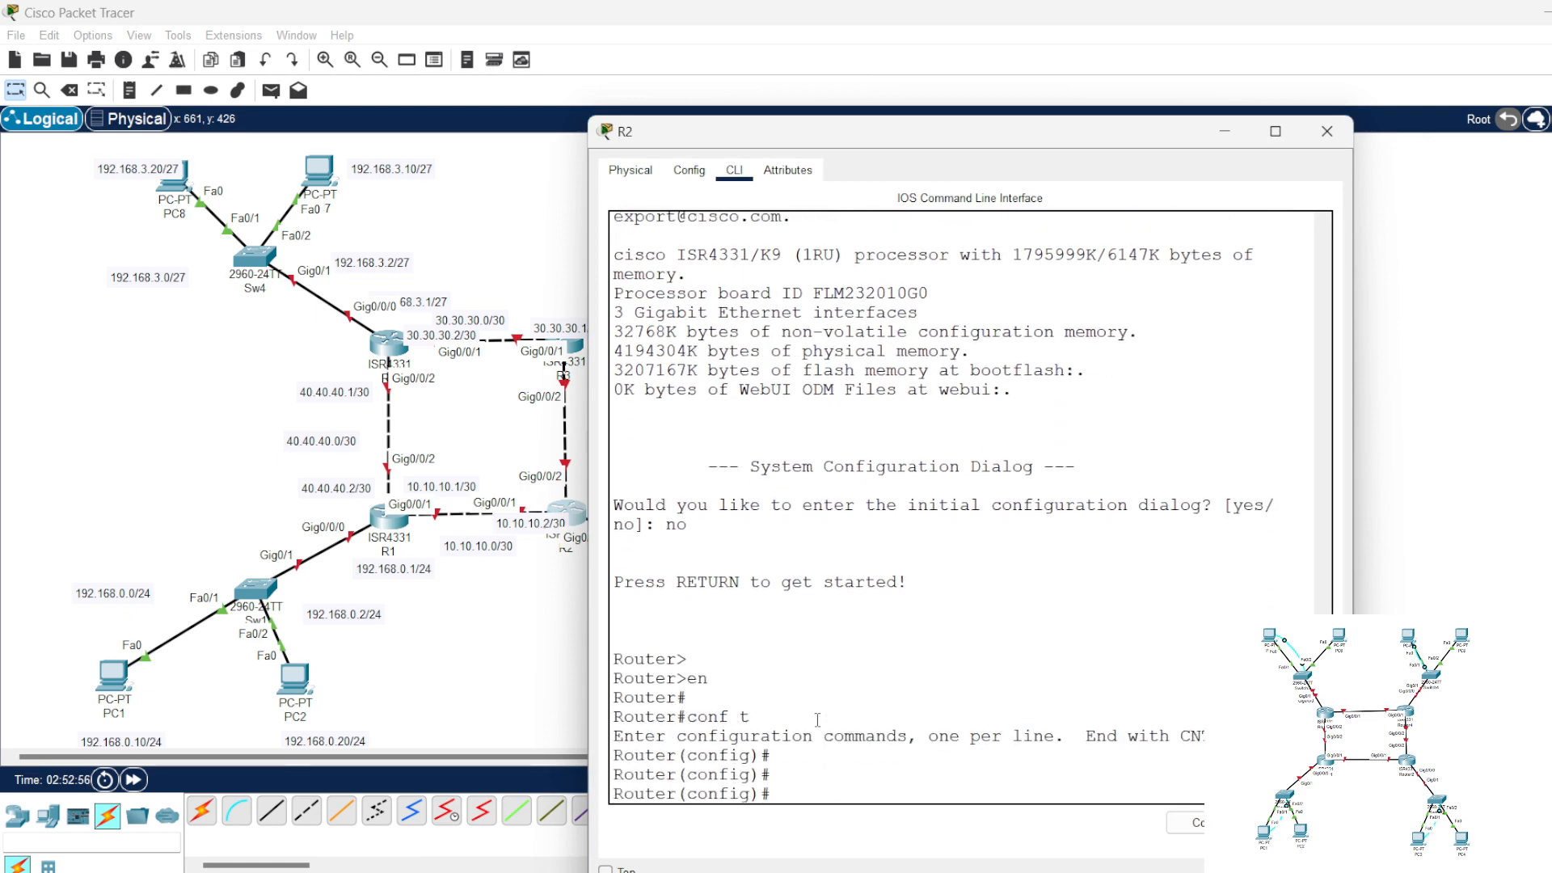
Step: Close the R2 window without pasting, set the note's hostname to R2, and copy all its commands
{"action": "right_click", "coordinate": [870, 770]}
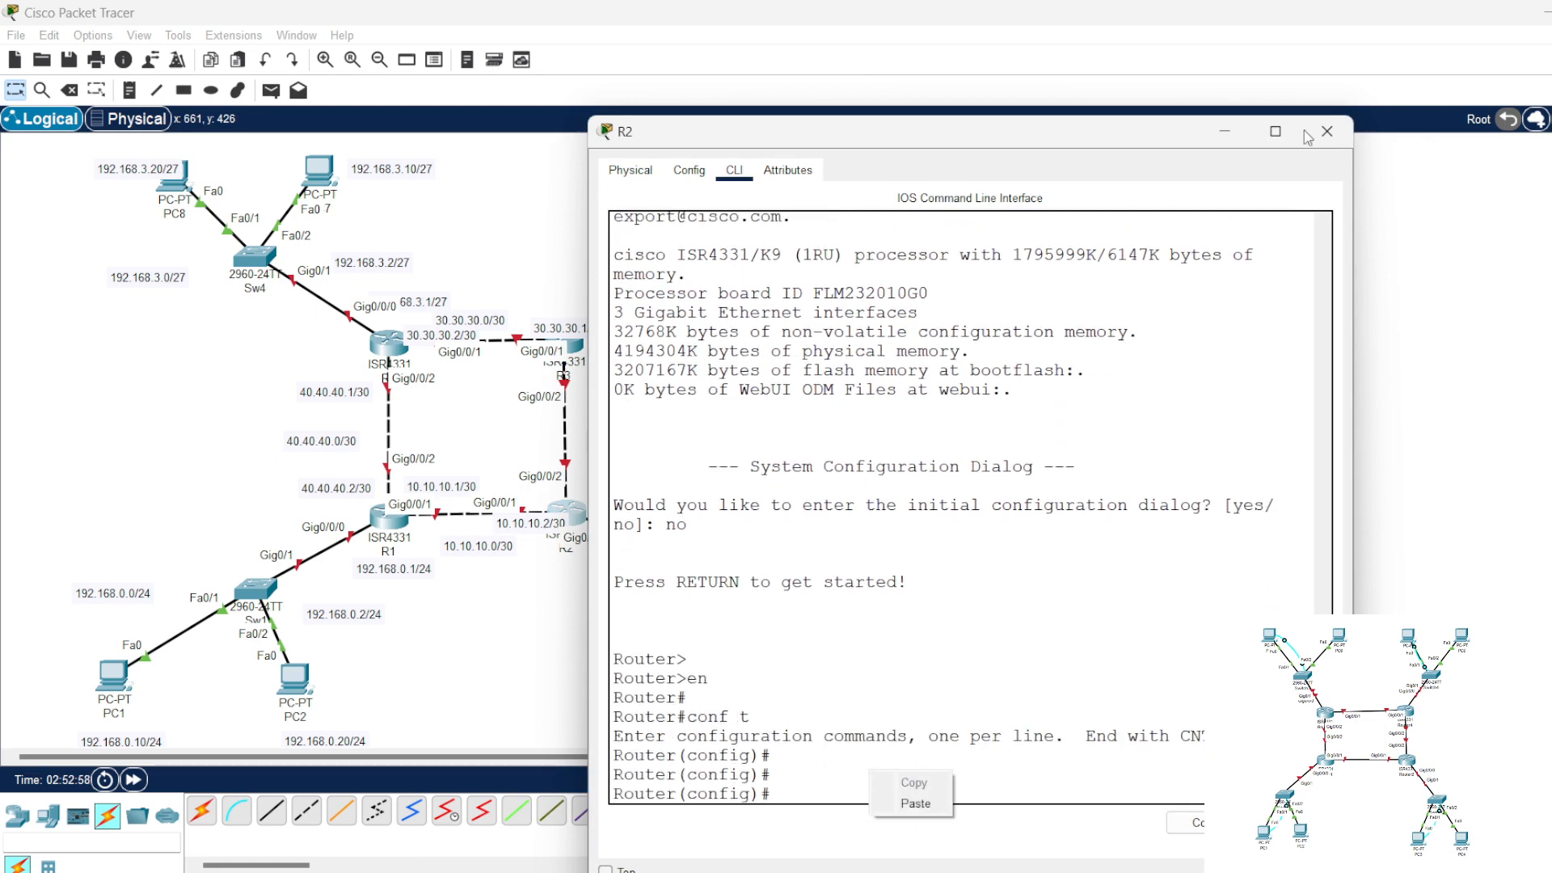
{"action": "left_click", "coordinate": [1212, 189]}
{"action": "left_click", "coordinate": [1315, 141]}
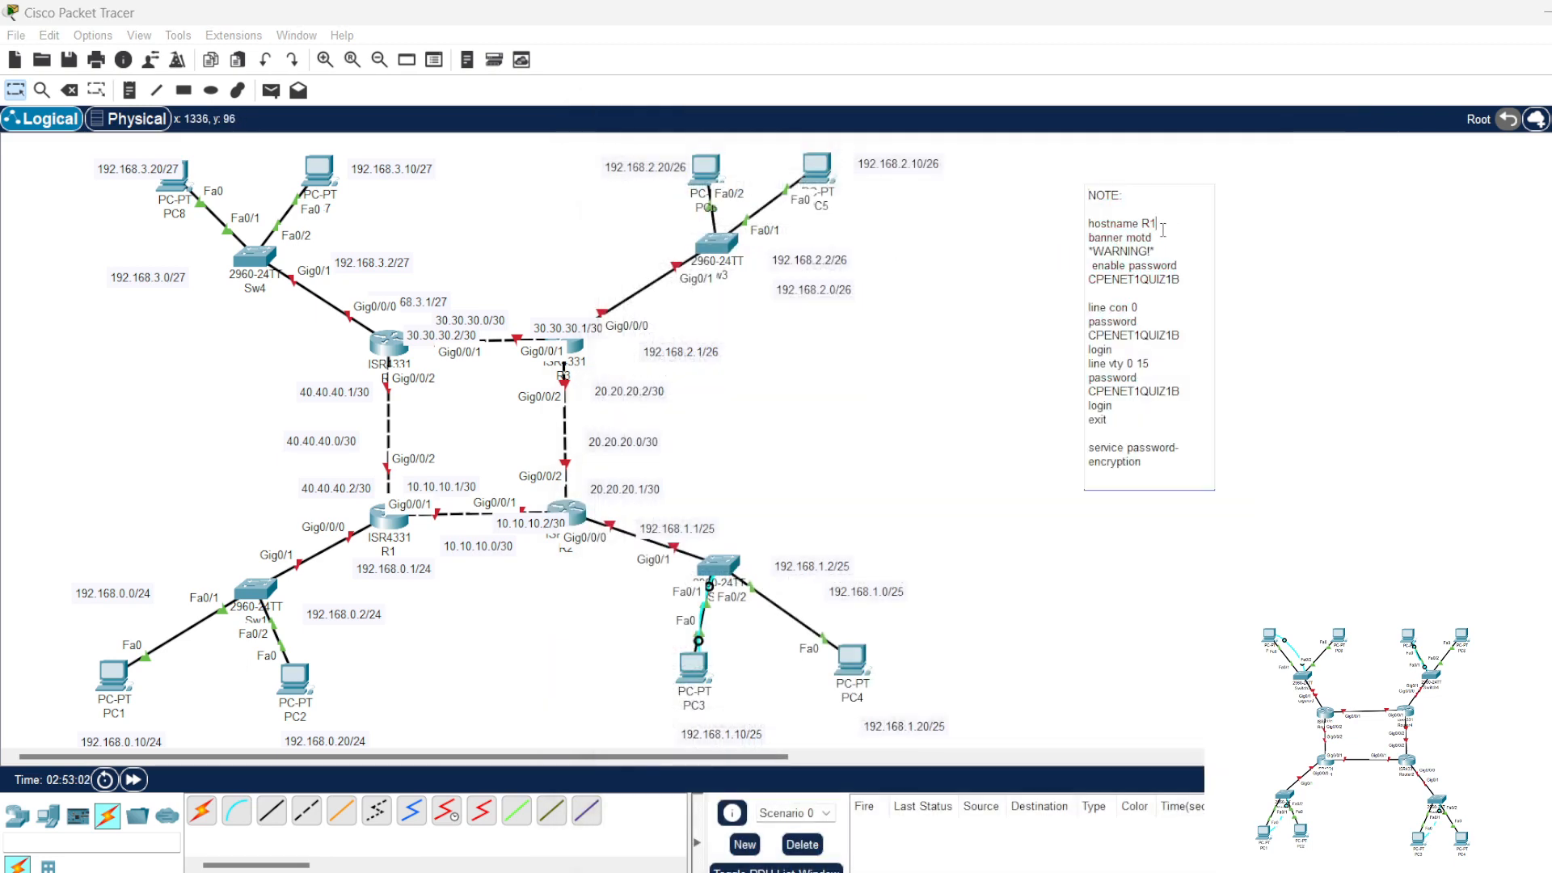
{"action": "left_click_drag", "start_coordinate": [1157, 463], "coordinate": [1085, 224]}
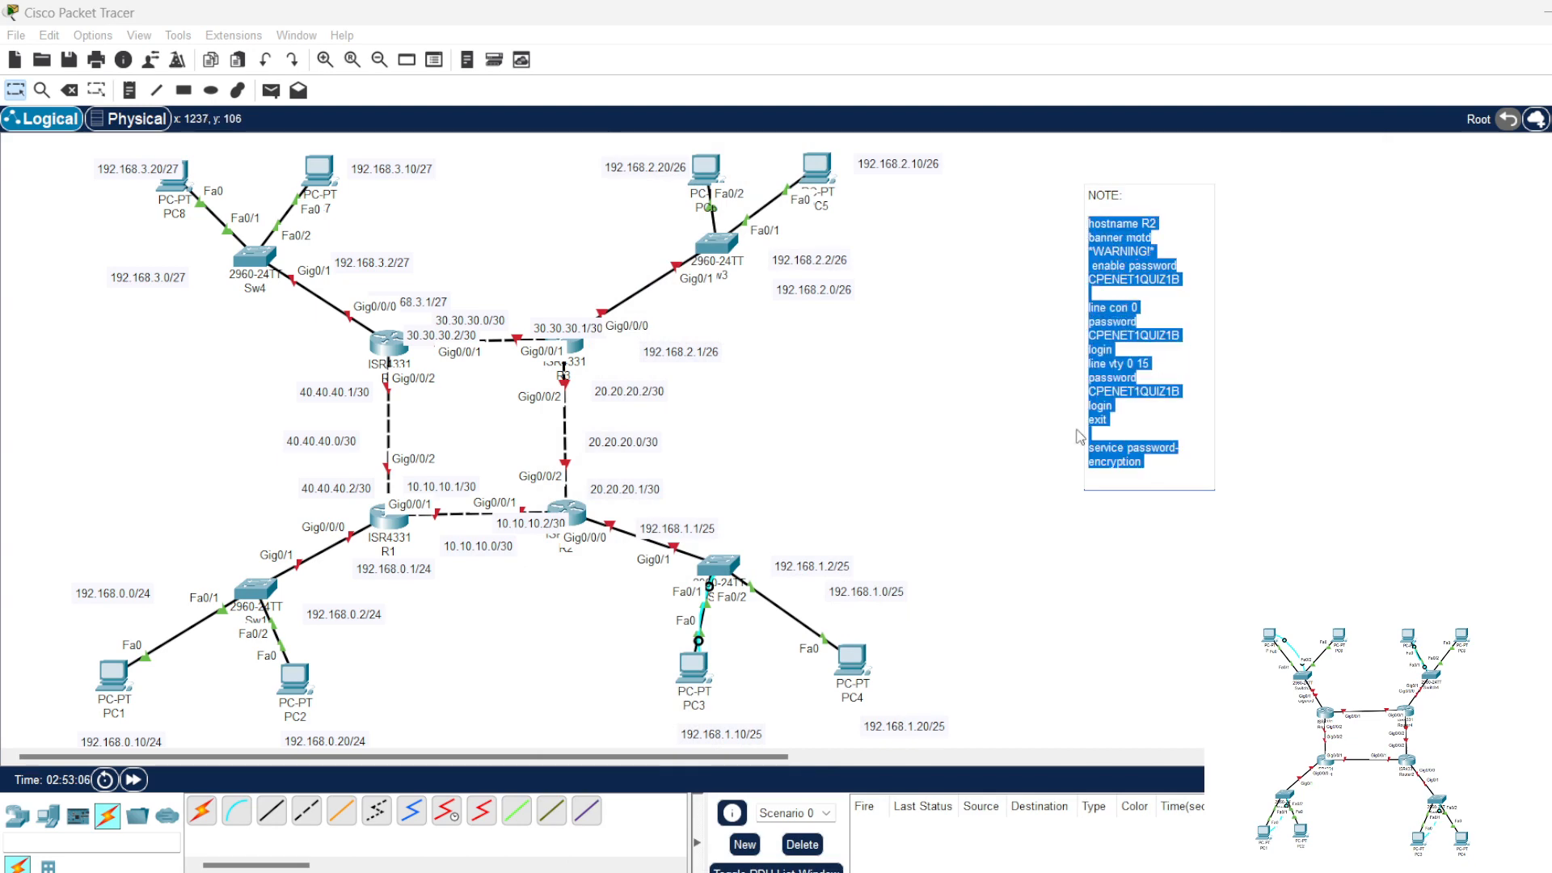
Step: Reopen R2's command line, paste and run the note's commands, including the enable, console and vty passwords, and close the window
{"action": "left_click", "coordinate": [634, 529]}
{"action": "left_click", "coordinate": [565, 510]}
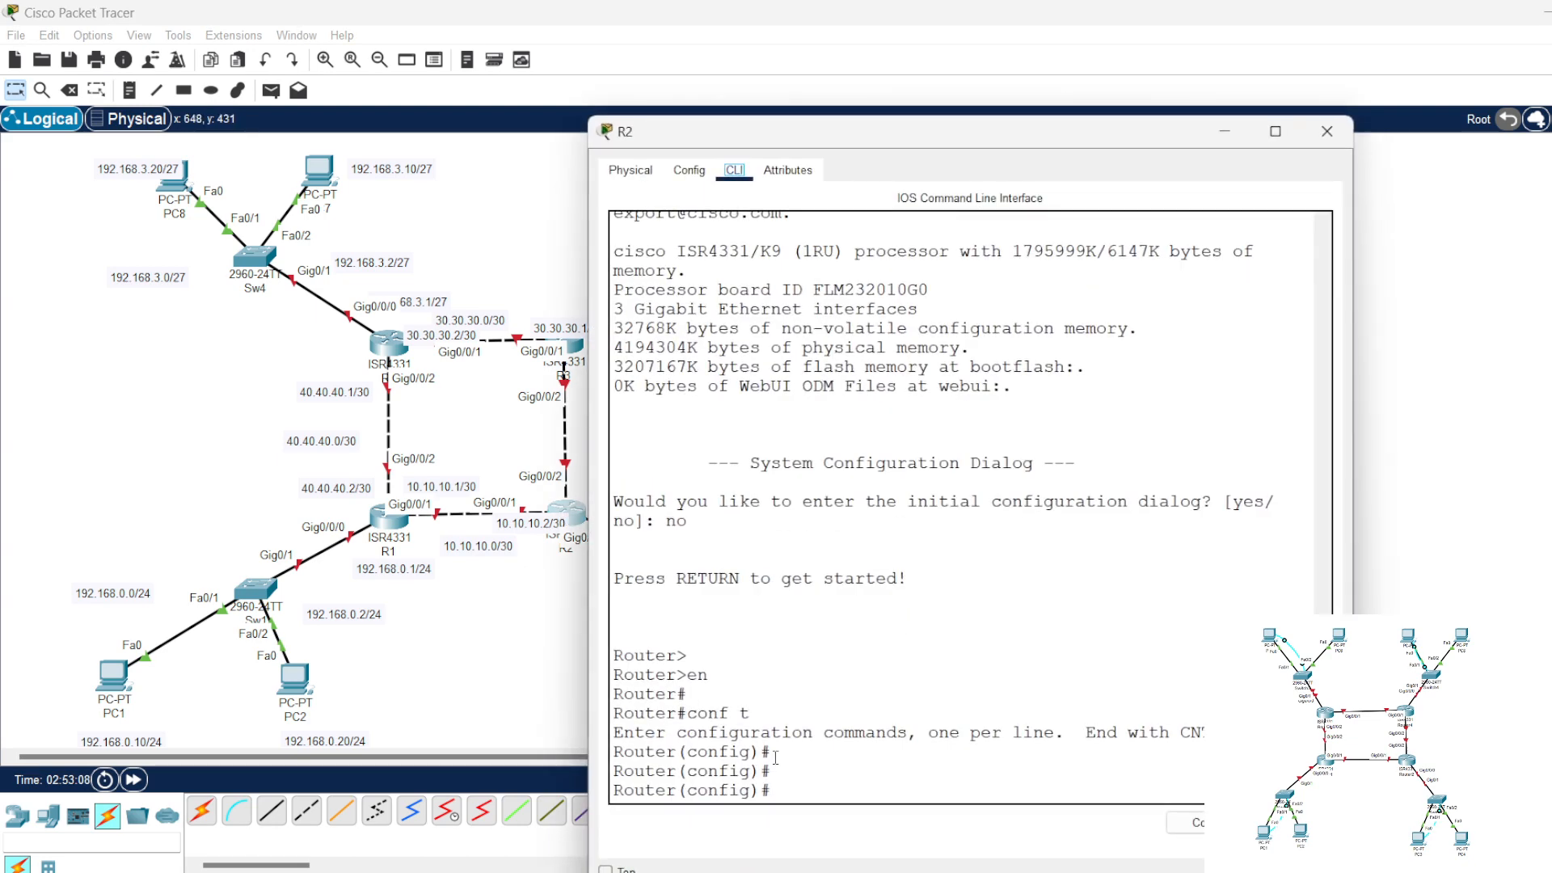
{"action": "right_click", "coordinate": [841, 785]}
{"action": "left_click", "coordinate": [894, 816]}
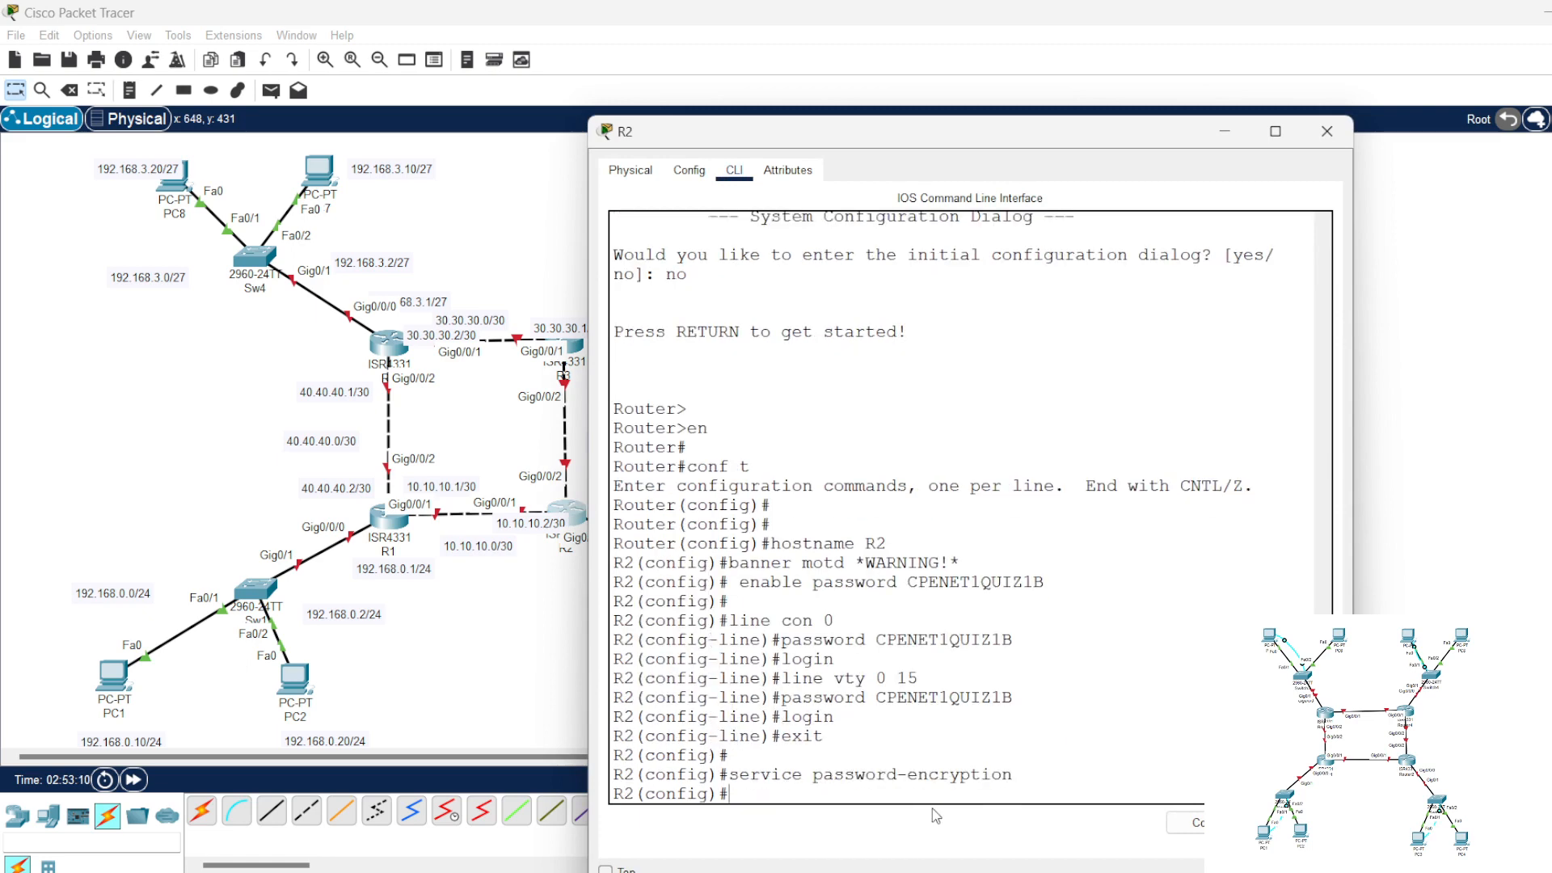
{"action": "left_click", "coordinate": [1326, 131]}
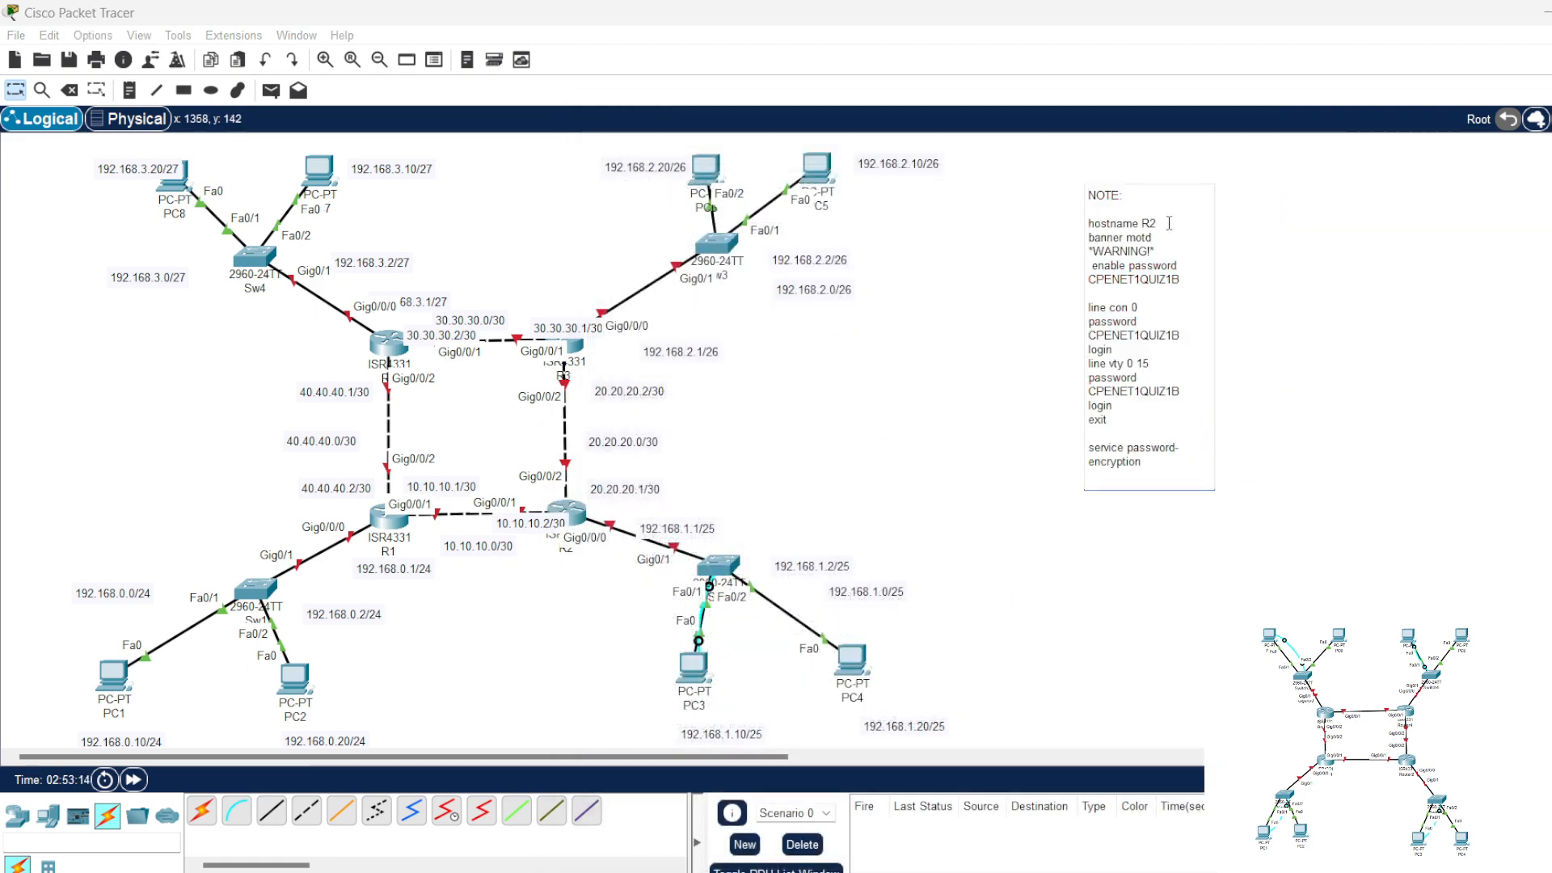
Step: Set the note's hostname to R3, copy its commands, and enter global configuration mode on R3 after declining the initial configuration dialog
{"action": "left_click_drag", "start_coordinate": [1146, 462], "coordinate": [1091, 228]}
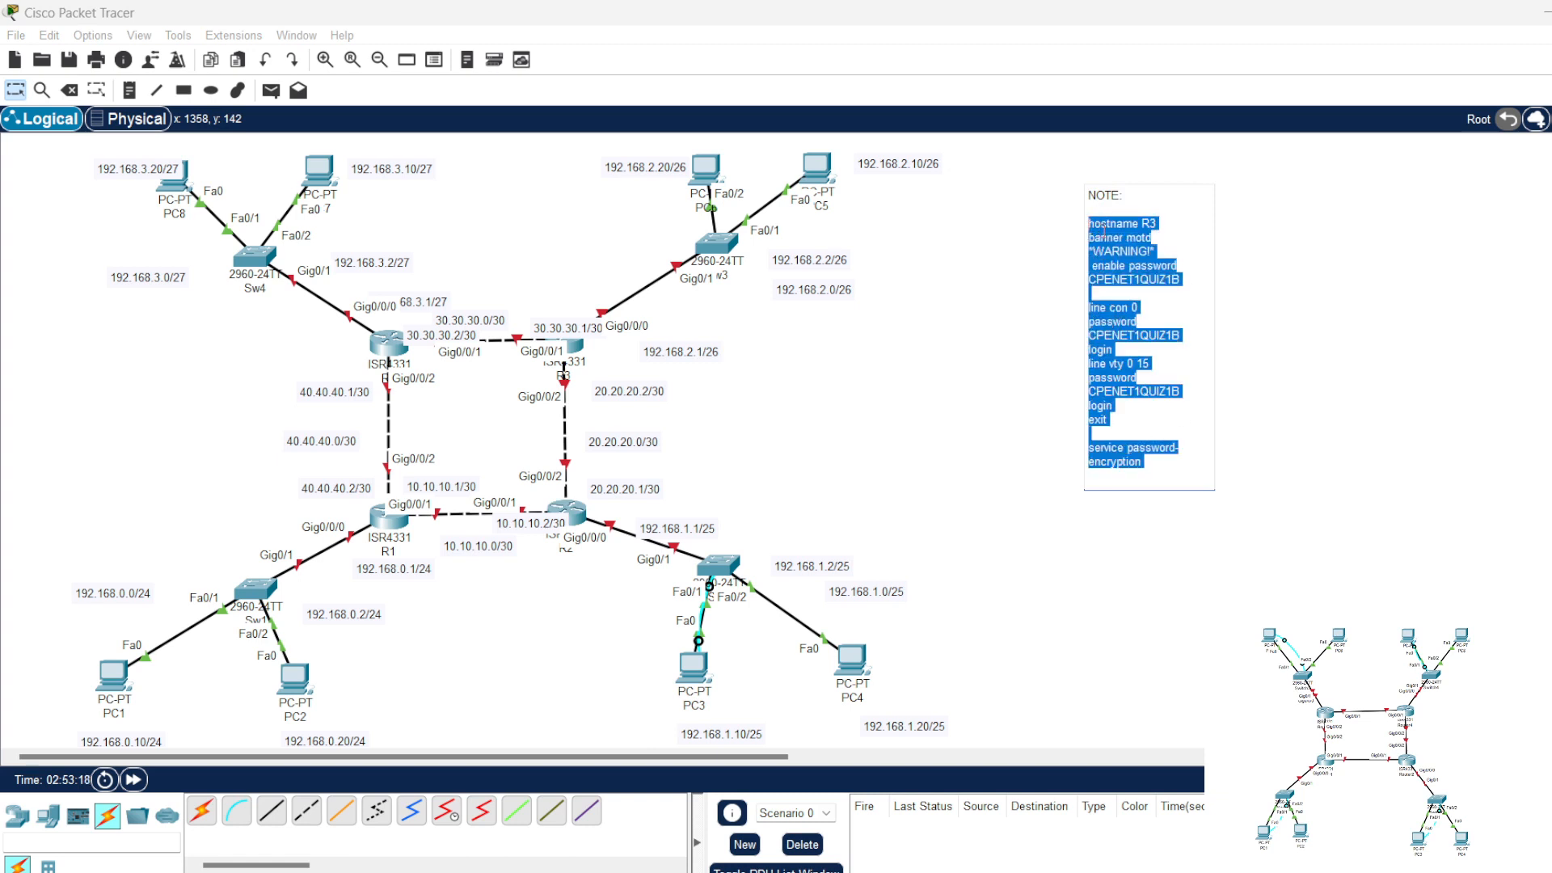
{"action": "left_click", "coordinate": [569, 346]}
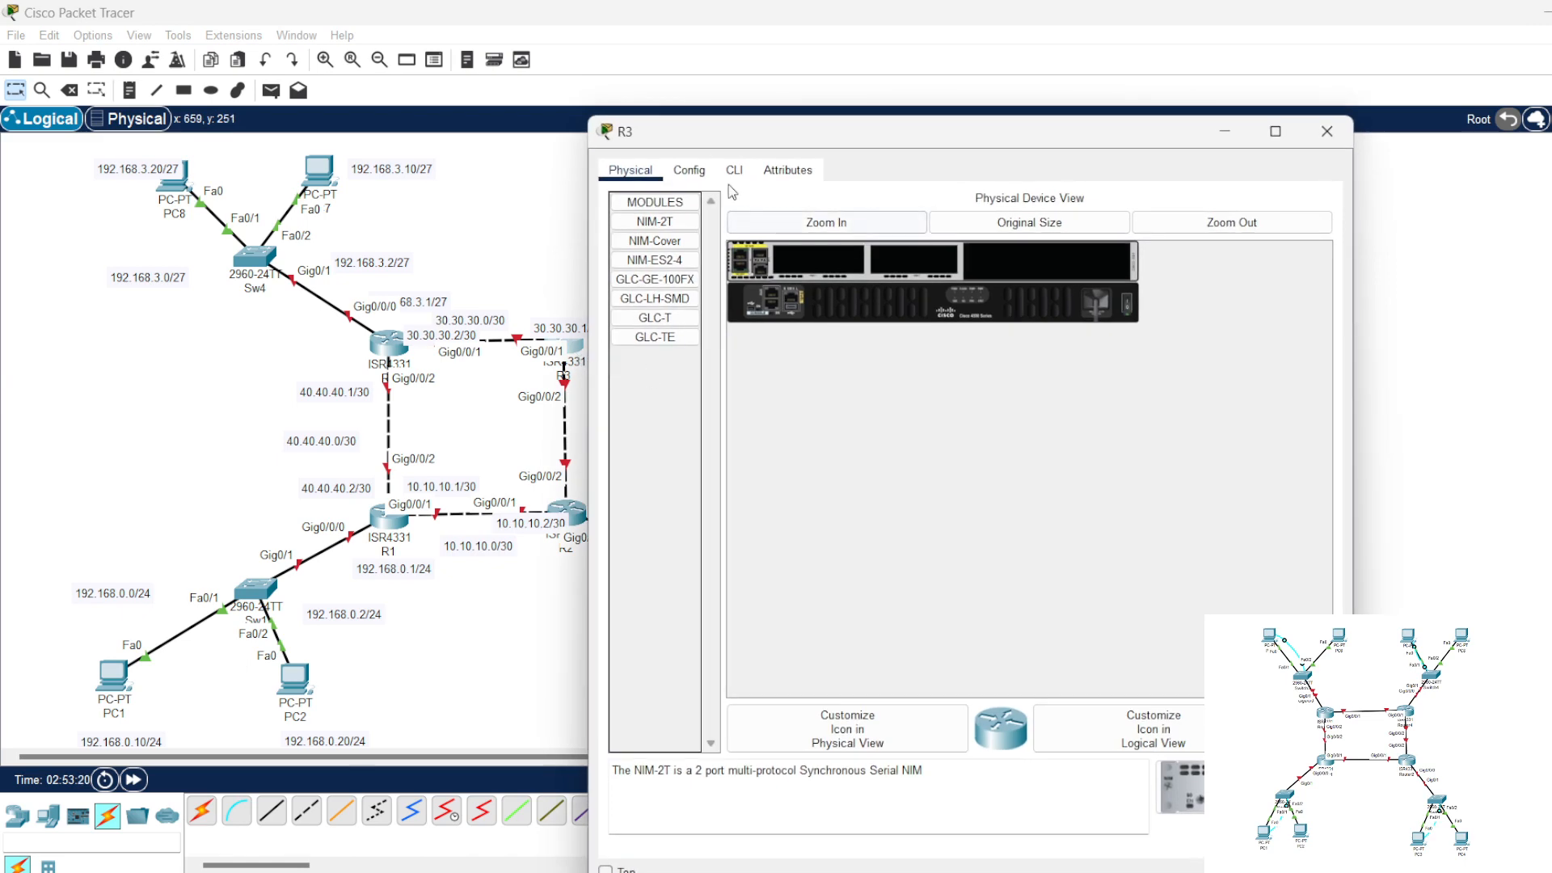
{"action": "left_click", "coordinate": [733, 171]}
{"action": "type", "text": "no"}
{"action": "key", "text": "Return"}
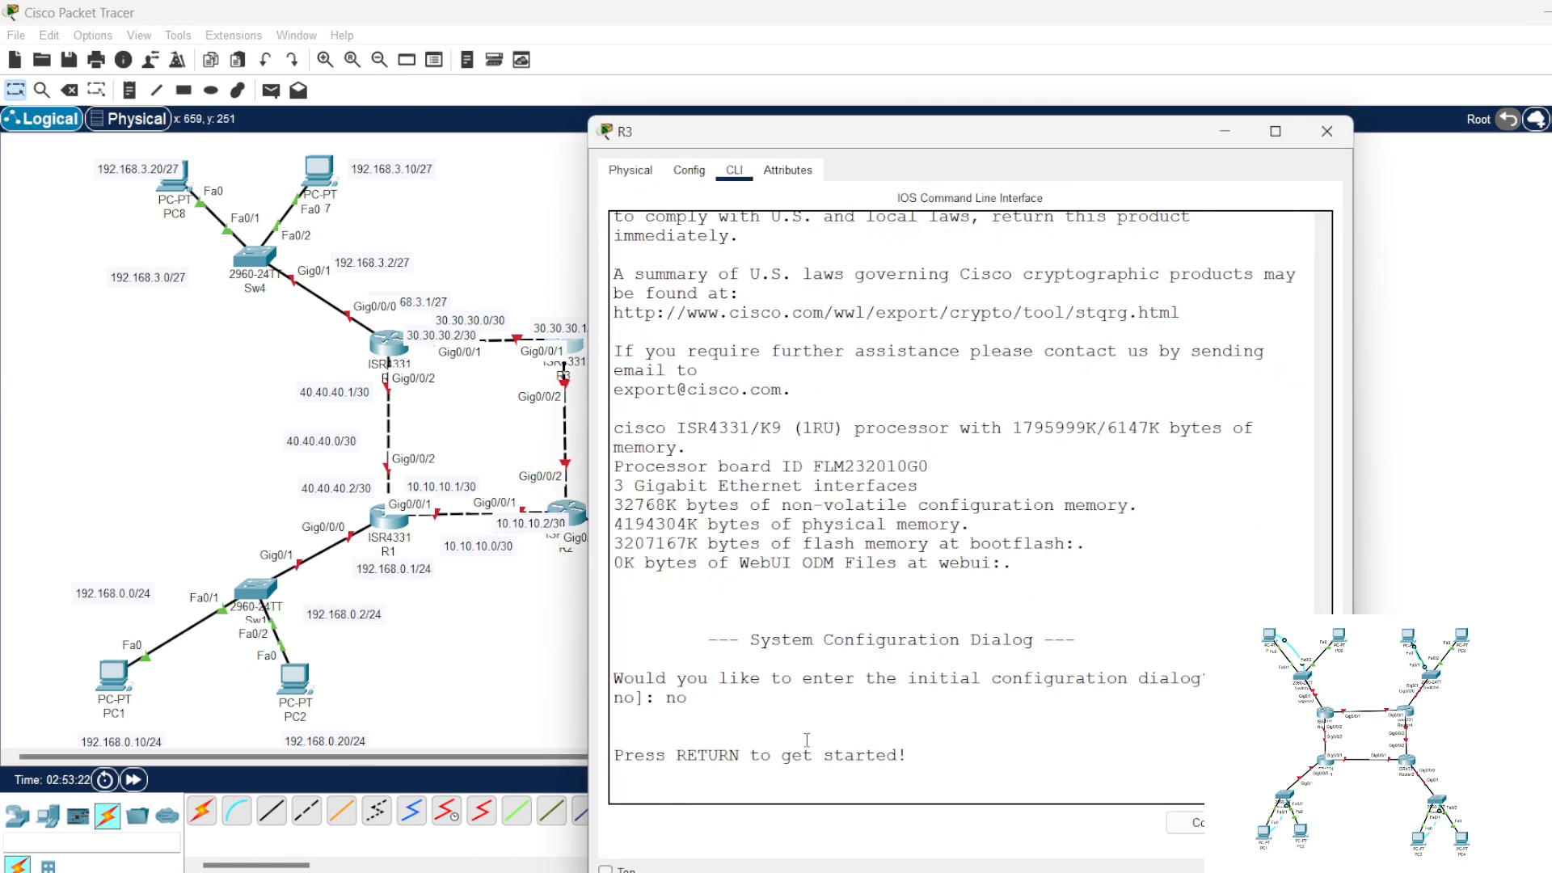
{"action": "key", "text": "Return"}
{"action": "key", "text": "Return"}
{"action": "key", "text": "Return"}
{"action": "key", "text": "Return"}
{"action": "type", "text": "en"}
{"action": "key", "text": "Return"}
{"action": "type", "text": "conf t"}
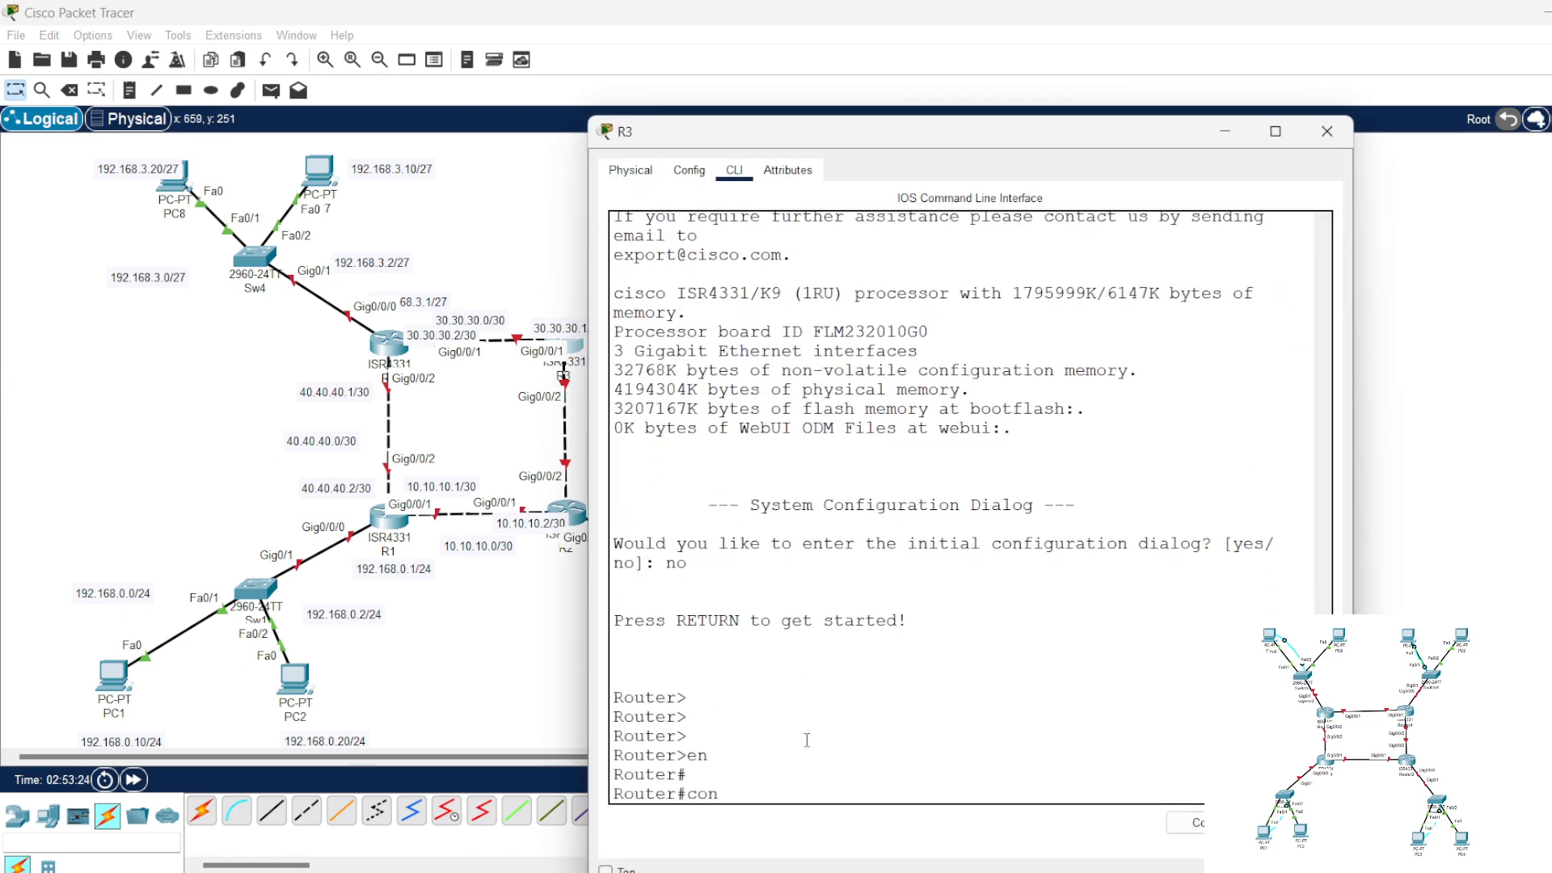
{"action": "key", "text": "Return"}
{"action": "key", "text": "Return"}
Step: Paste and run the note's commands on R3, including the enable, console and vty passwords, and close the router window
{"action": "right_click", "coordinate": [859, 784]}
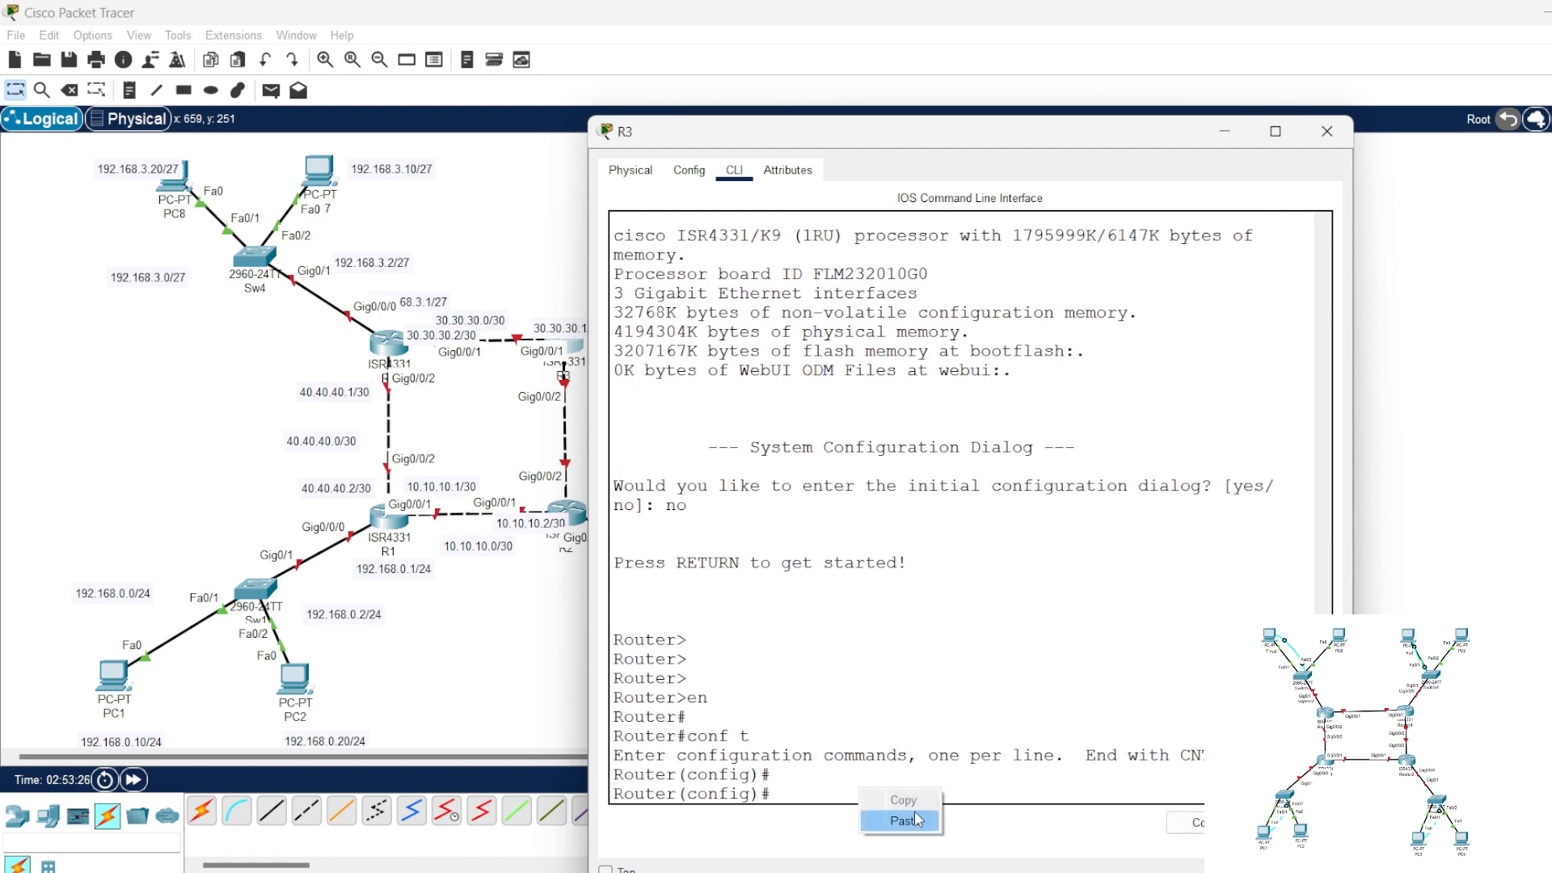
{"action": "left_click", "coordinate": [918, 819]}
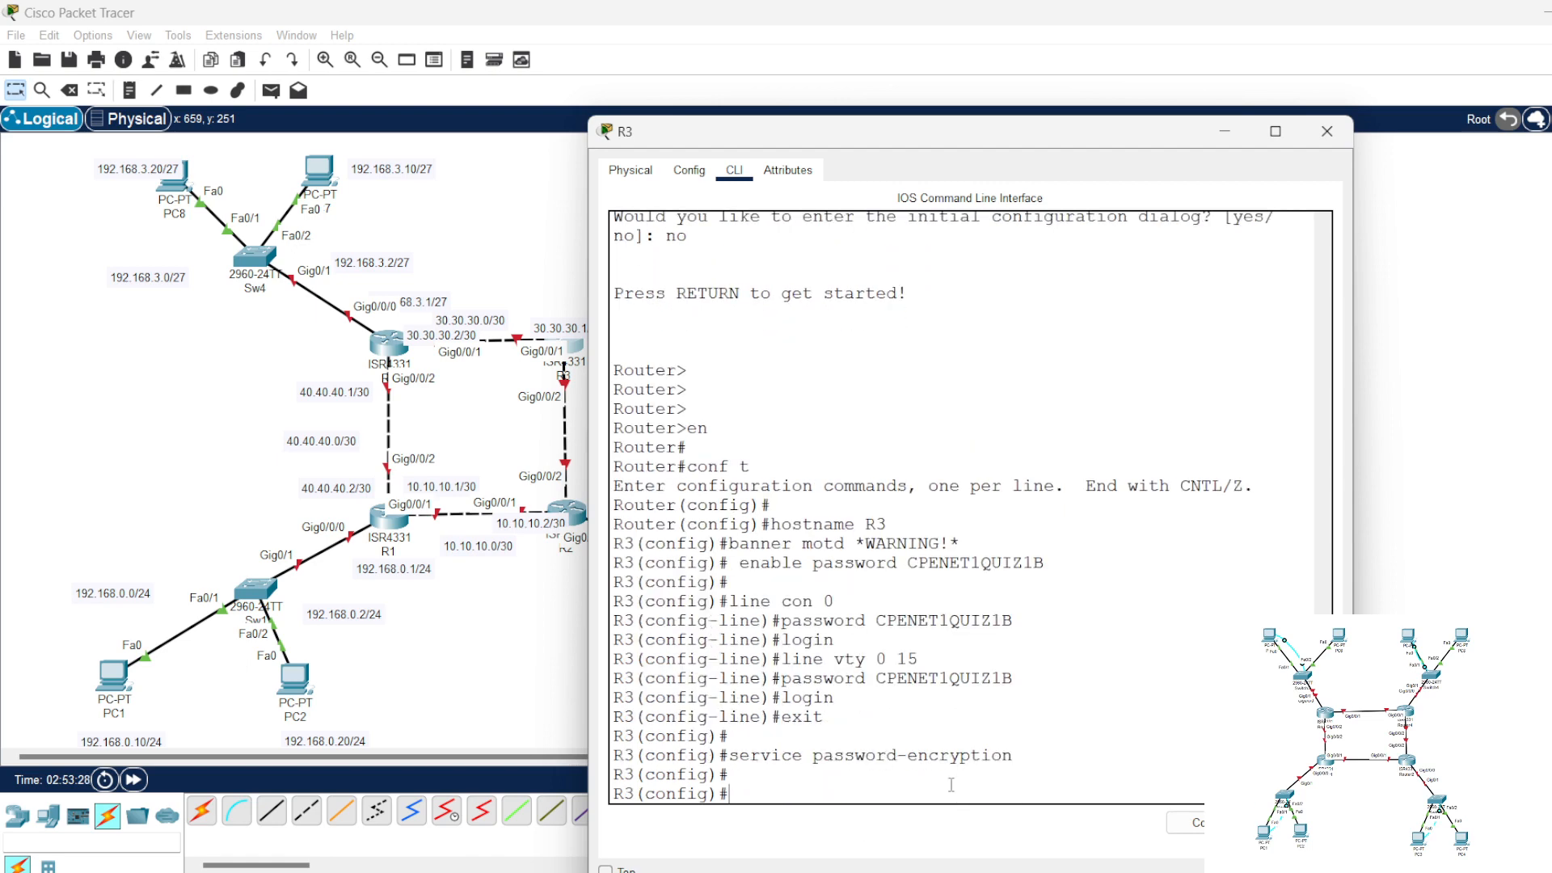
{"action": "left_click", "coordinate": [1327, 131]}
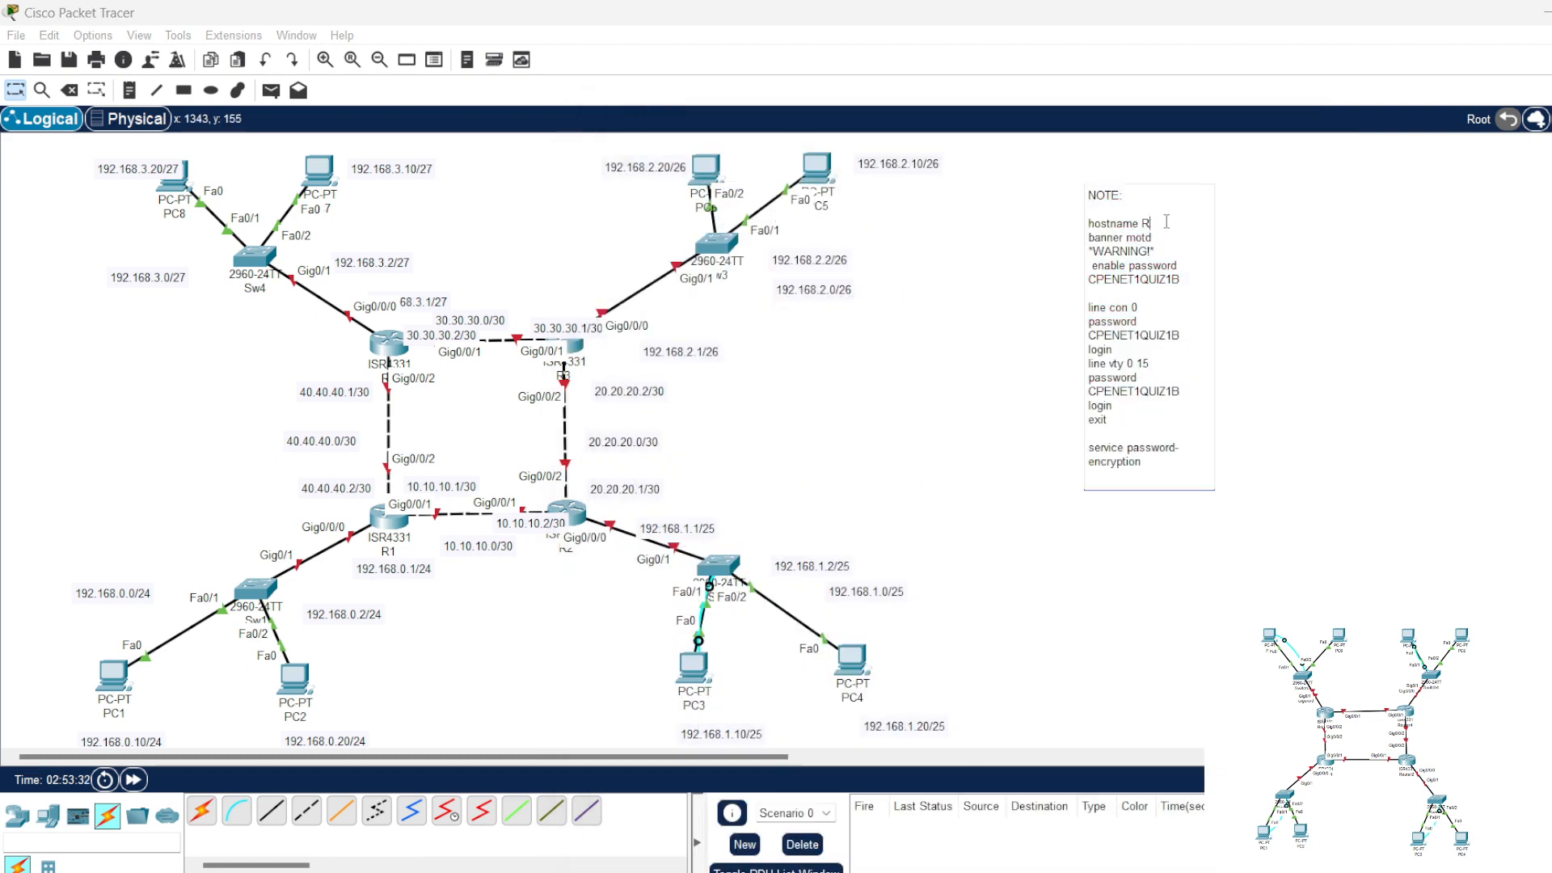
Step: Set the note's hostname to R4, copy all its commands, and decline the initial configuration dialog in R4's command line
{"action": "left_click_drag", "start_coordinate": [1145, 463], "coordinate": [1090, 223]}
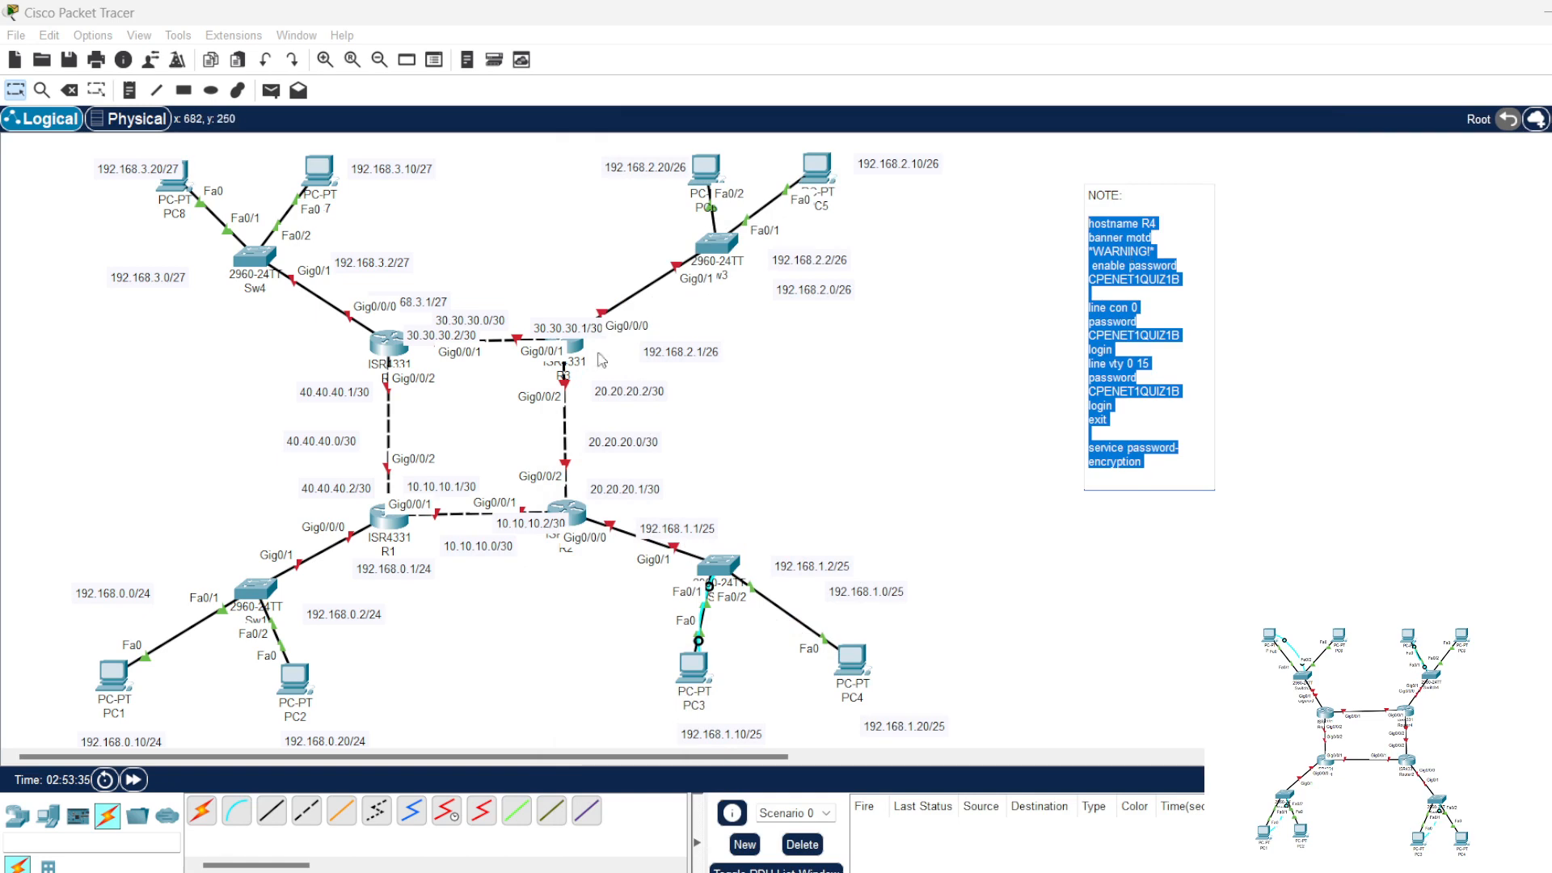
{"action": "left_click", "coordinate": [388, 343]}
{"action": "left_click", "coordinate": [733, 170]}
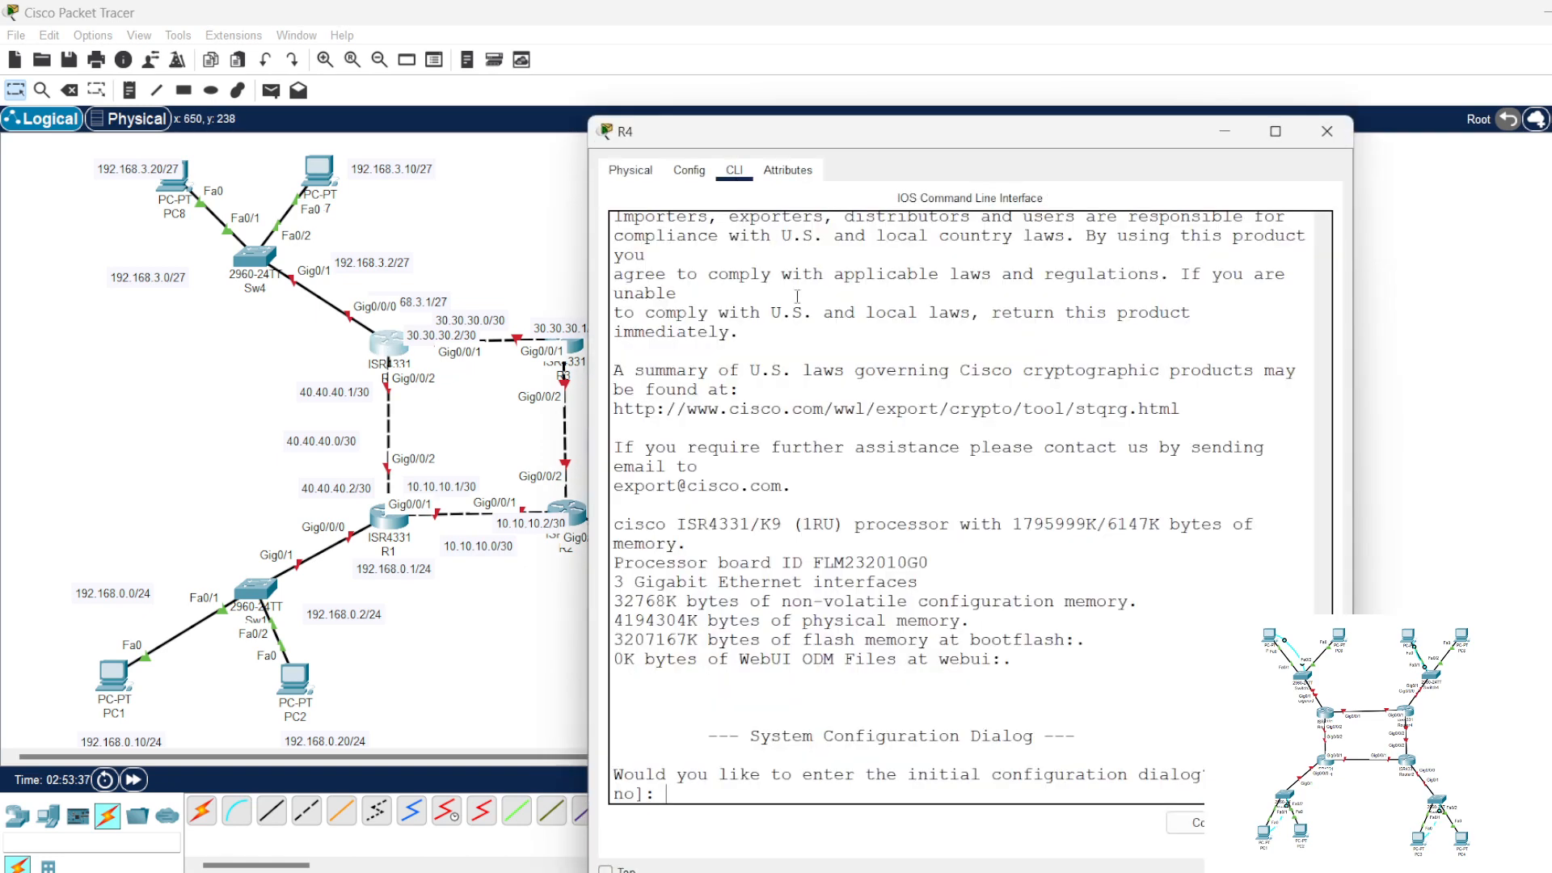
{"action": "type", "text": "no"}
{"action": "key", "text": "Return"}
{"action": "key", "text": "Return"}
{"action": "key", "text": "Return"}
{"action": "key", "text": "Return"}
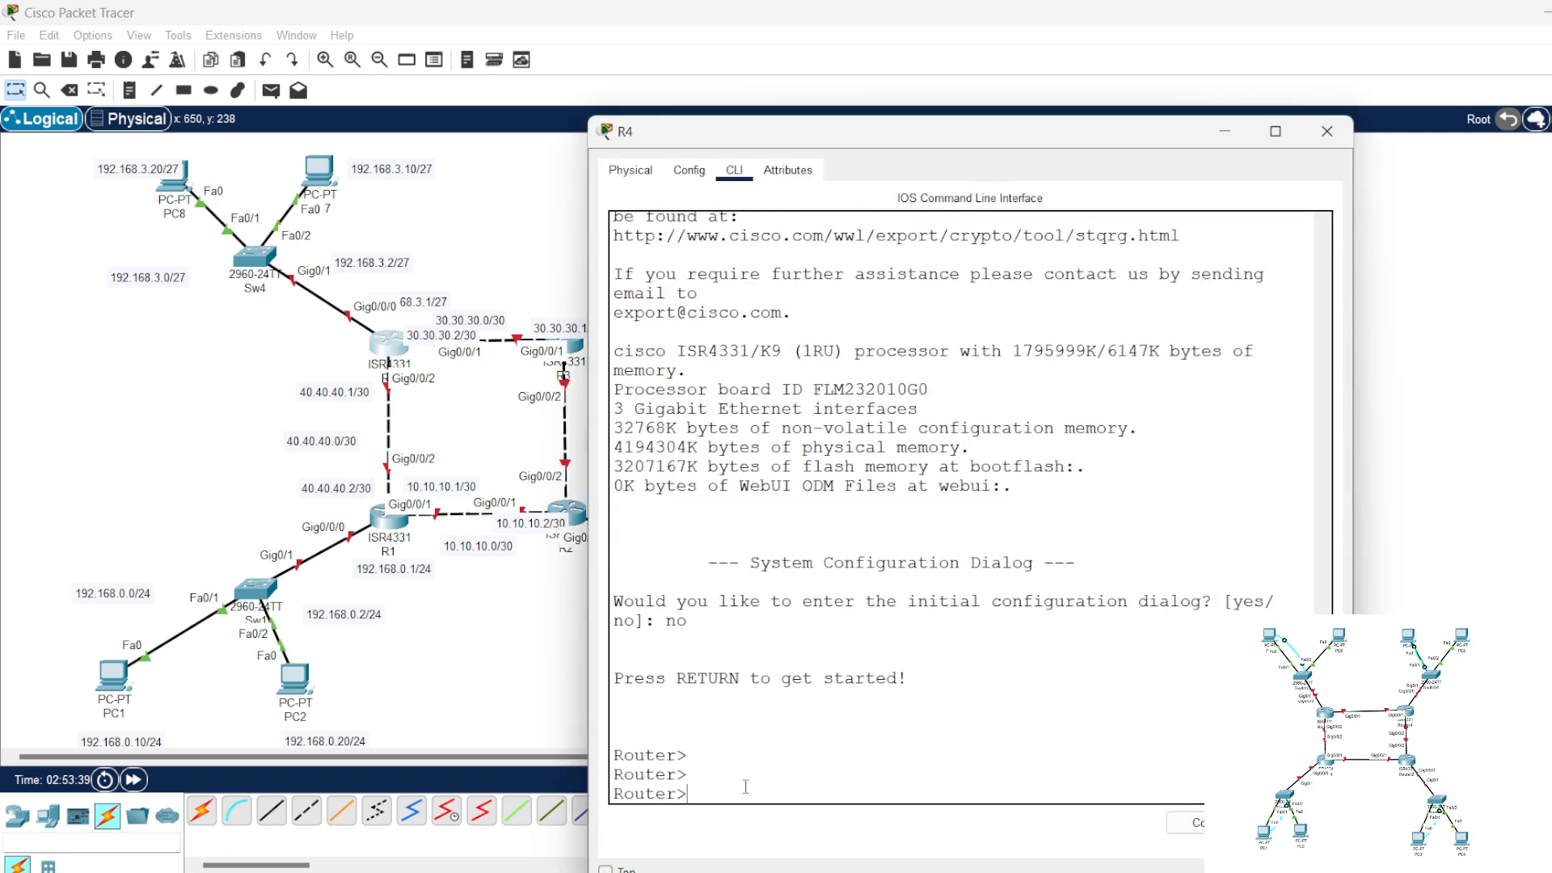
Step: Enter privileged mode and global configuration mode on R4
{"action": "type", "text": "en"}
{"action": "key", "text": "Return"}
{"action": "key", "text": "Return"}
{"action": "key", "text": "Return"}
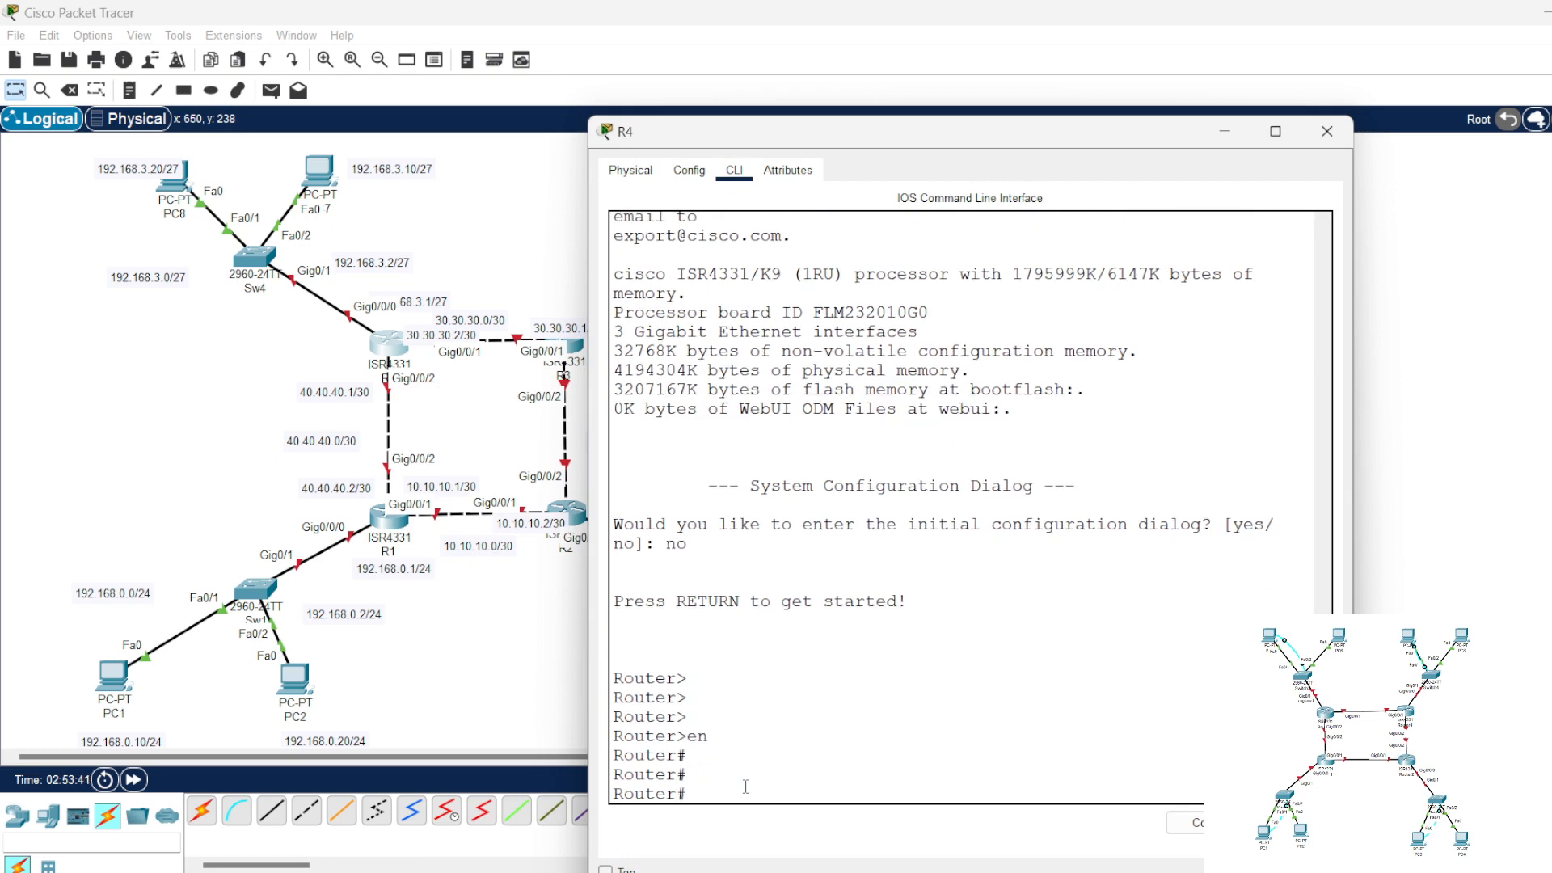
{"action": "type", "text": "conf t"}
{"action": "key", "text": "Return"}
{"action": "key", "text": "Return"}
{"action": "key", "text": "Return"}
Step: Paste and run the note's commands on R4, including the enable, console and vty passwords, and close the router window
{"action": "right_click", "coordinate": [842, 776]}
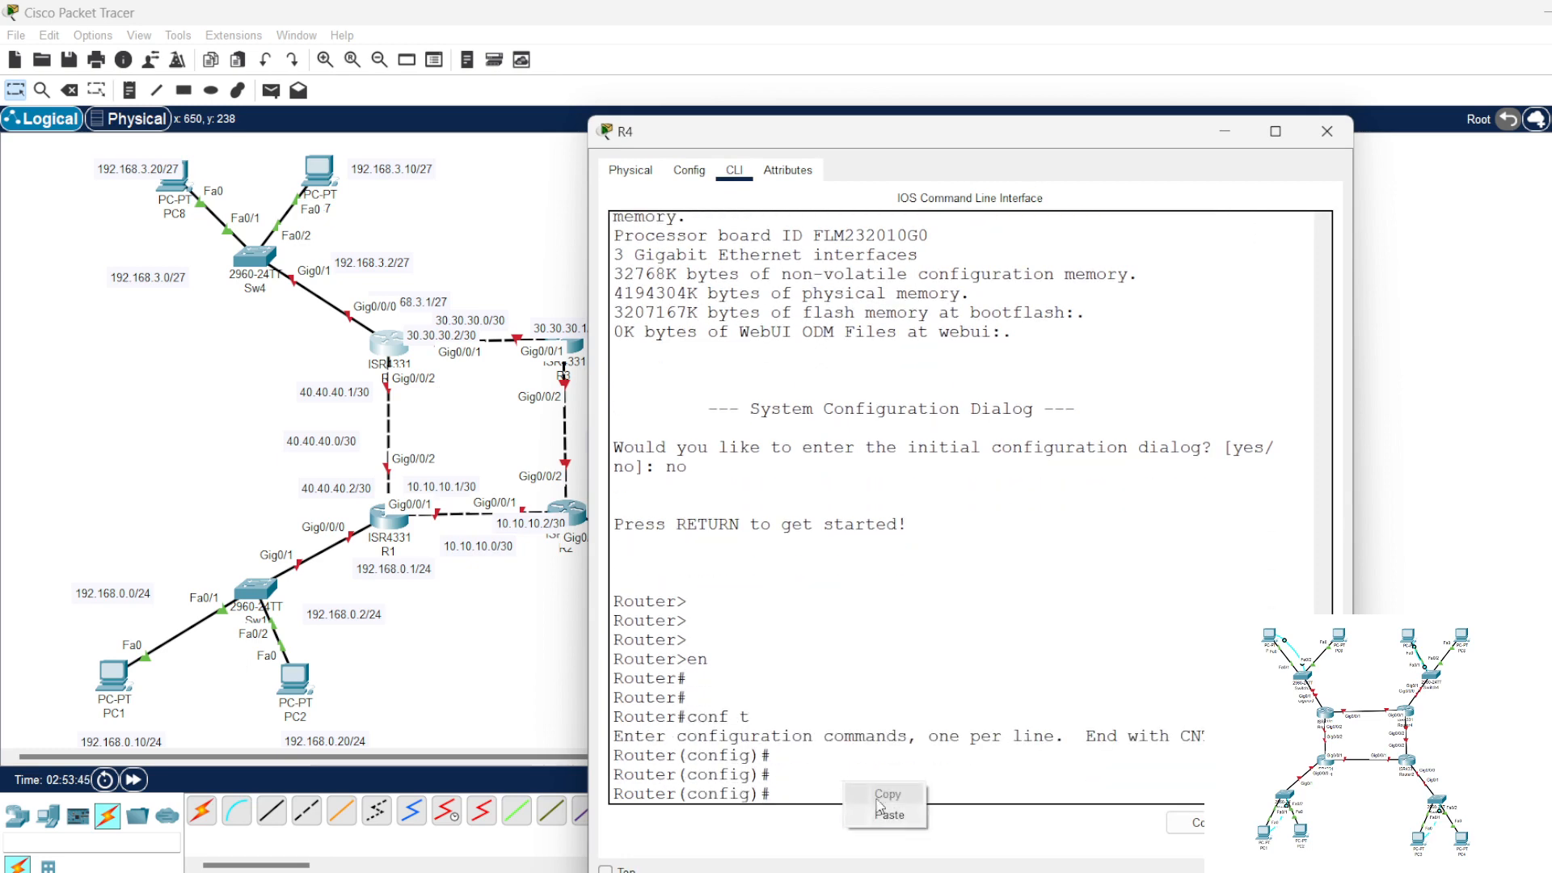
{"action": "left_click", "coordinate": [903, 820]}
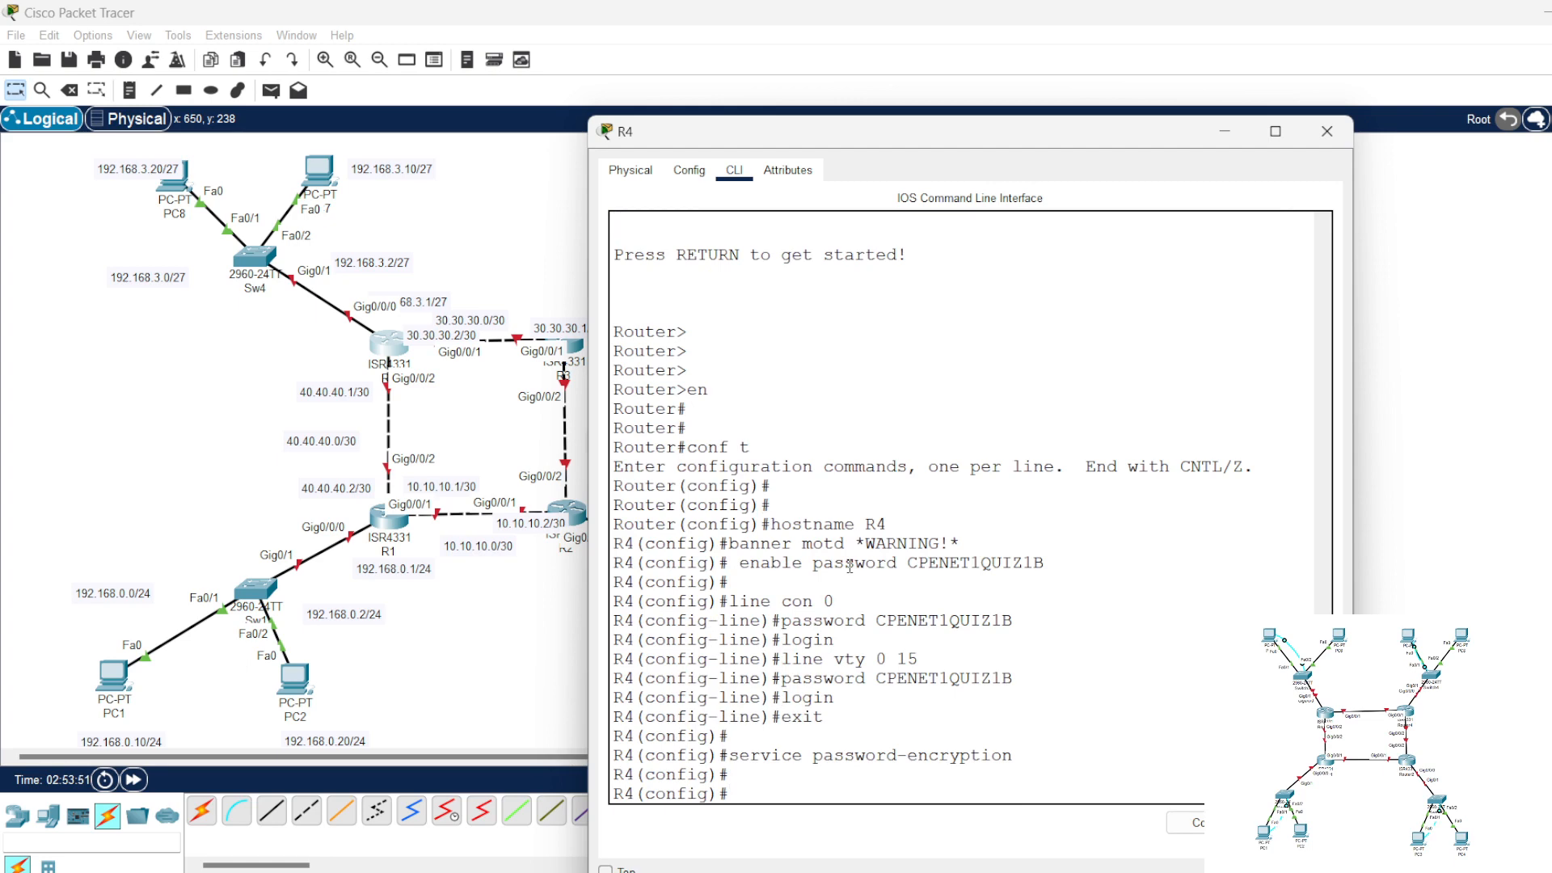
{"action": "left_click", "coordinate": [1326, 131]}
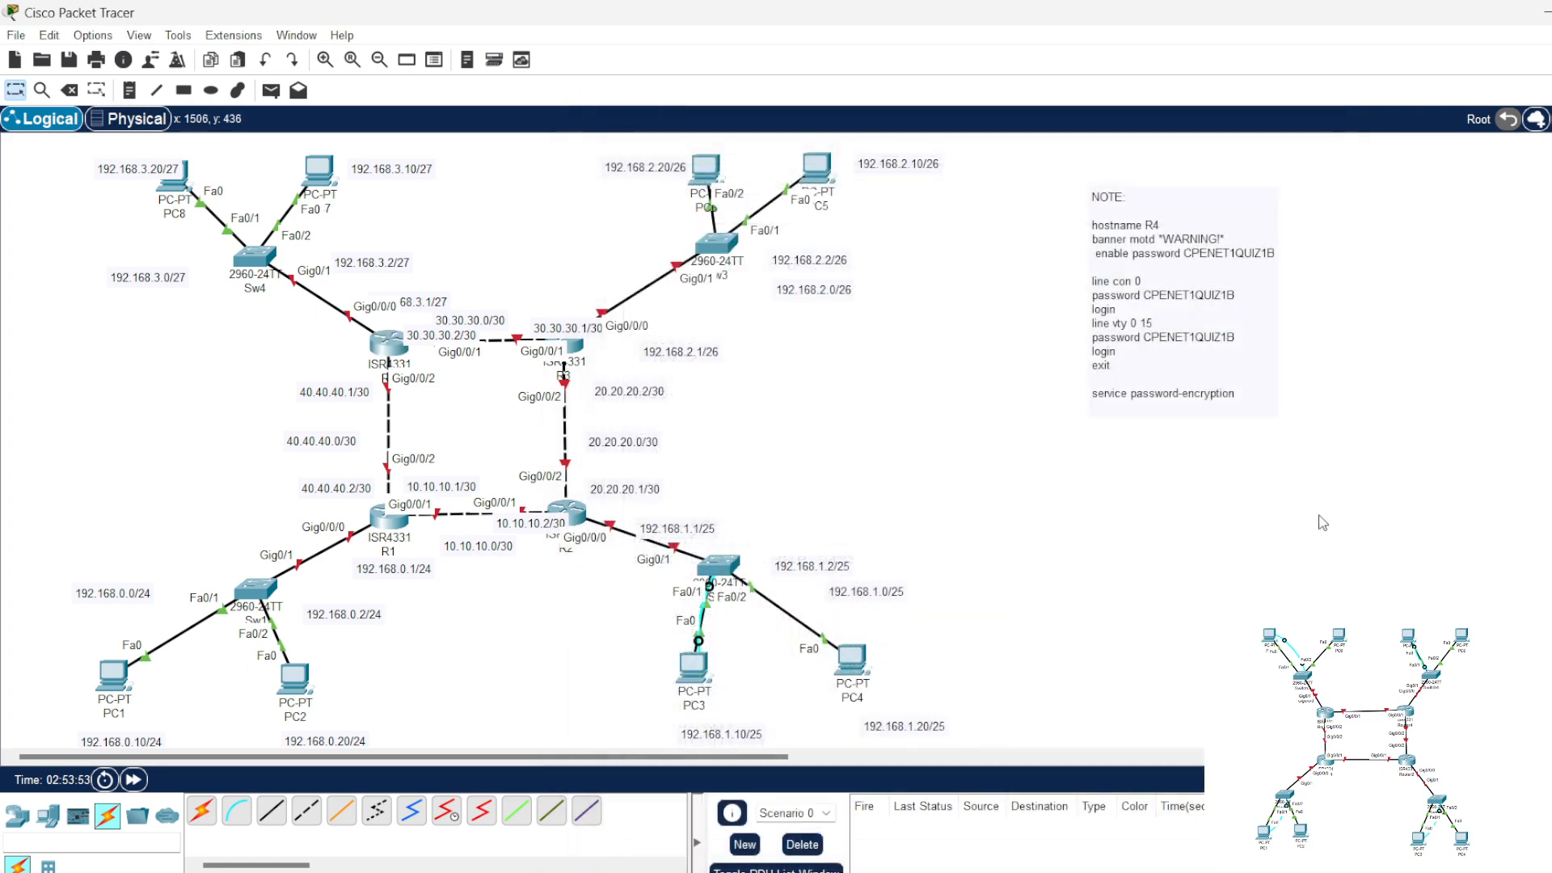
Step: Open R1's command line, move its window clear of the R1 address labels, and enter configuration of interface gig0/0/0
{"action": "left_click", "coordinate": [389, 517]}
{"action": "left_click_drag", "start_coordinate": [816, 134], "coordinate": [951, 108]}
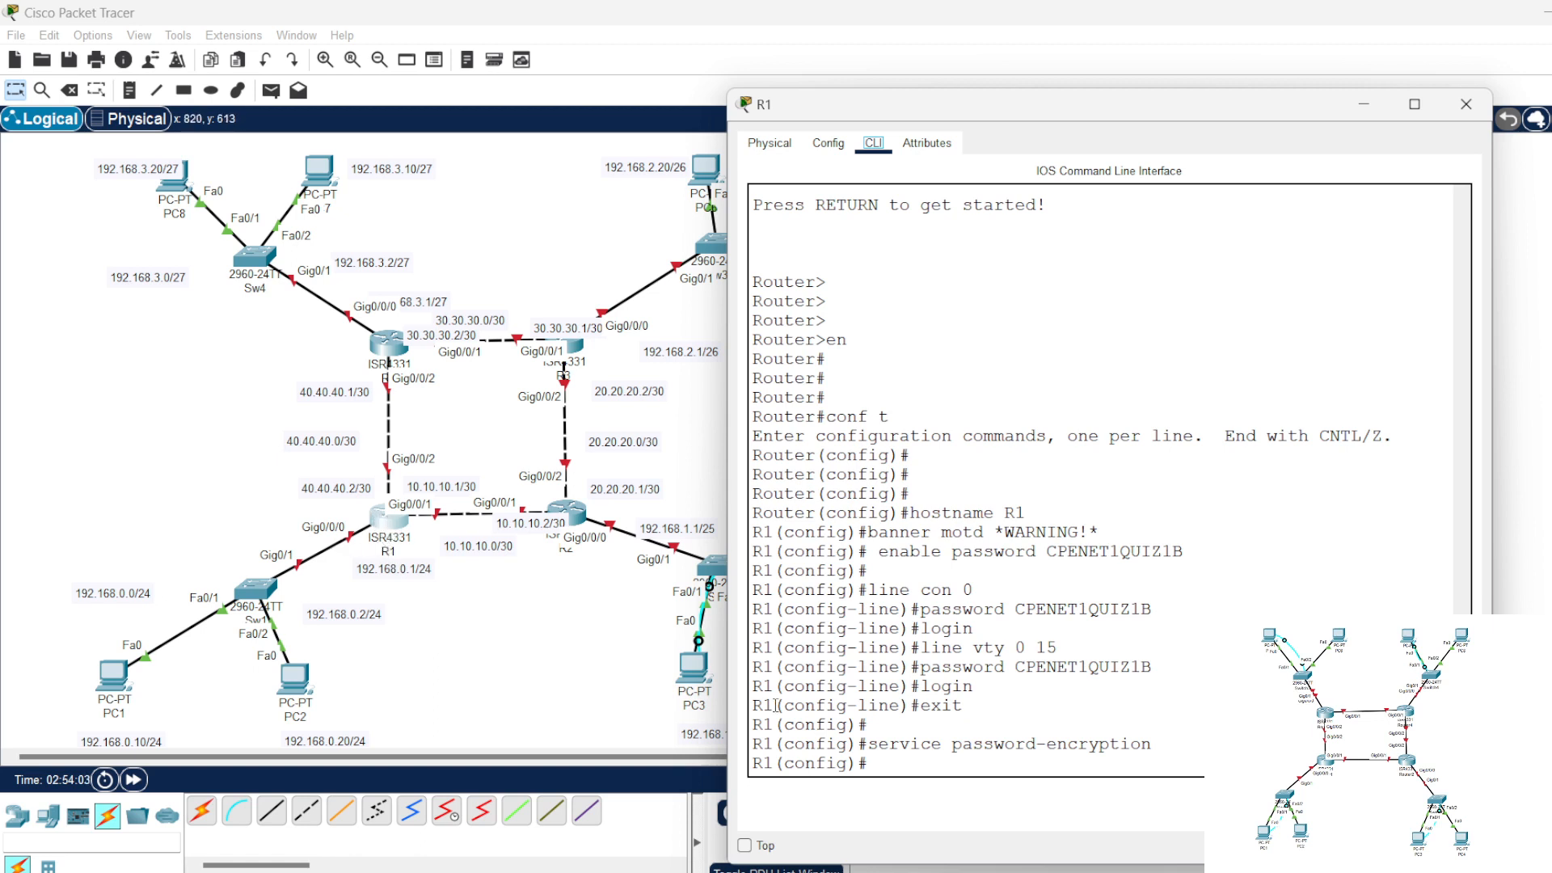
{"action": "left_click", "coordinate": [899, 764]}
{"action": "key", "text": "Return"}
{"action": "key", "text": "Return"}
{"action": "key", "text": "Return"}
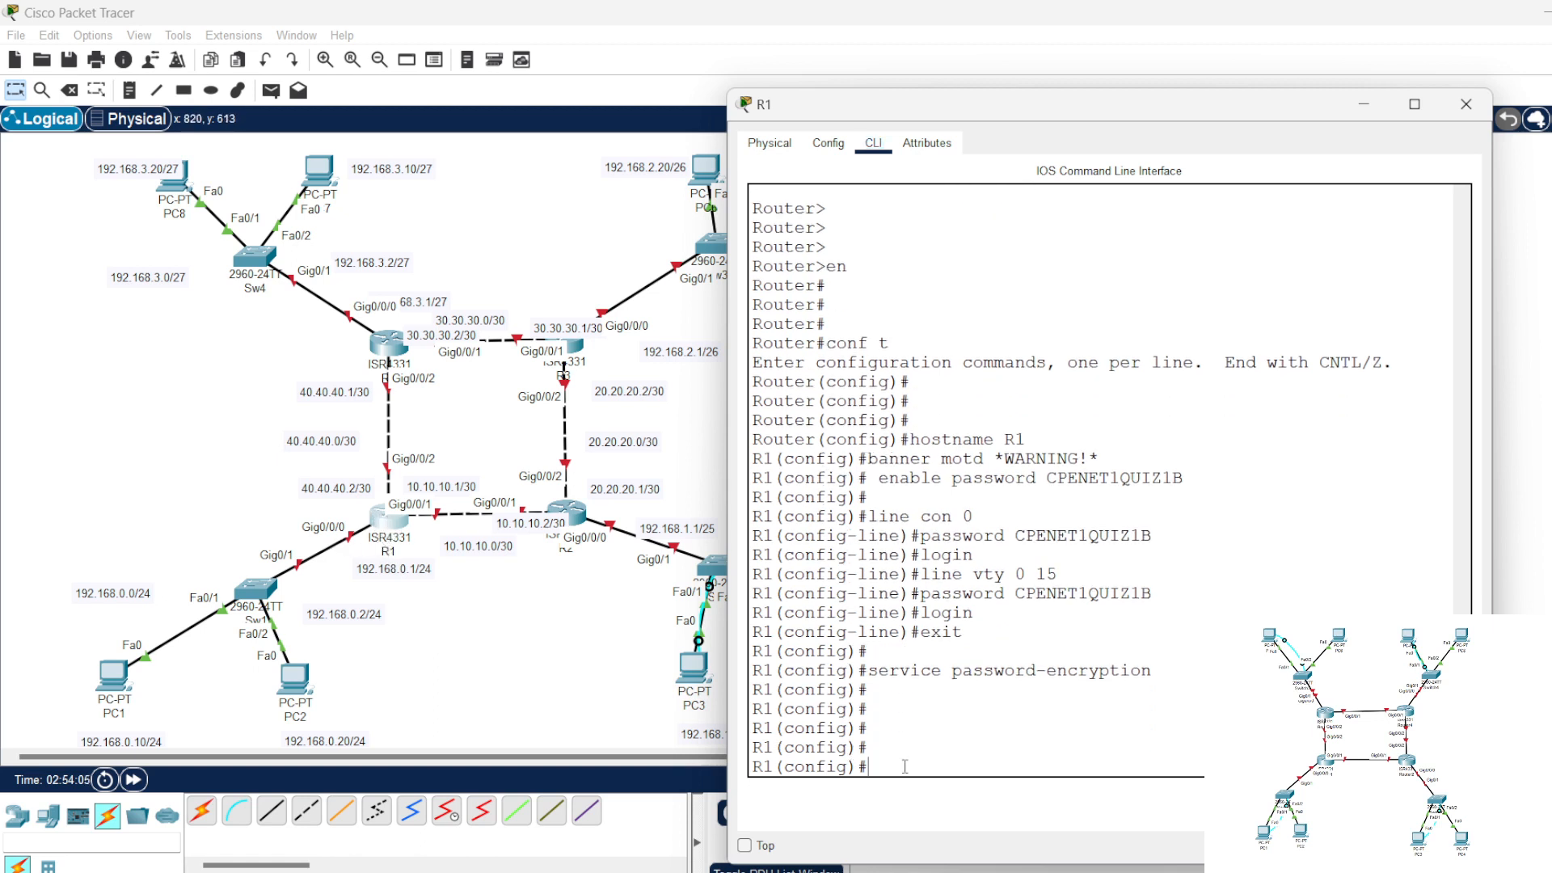
{"action": "type", "text": "int gig0/0/0"}
{"action": "key", "text": "Return"}
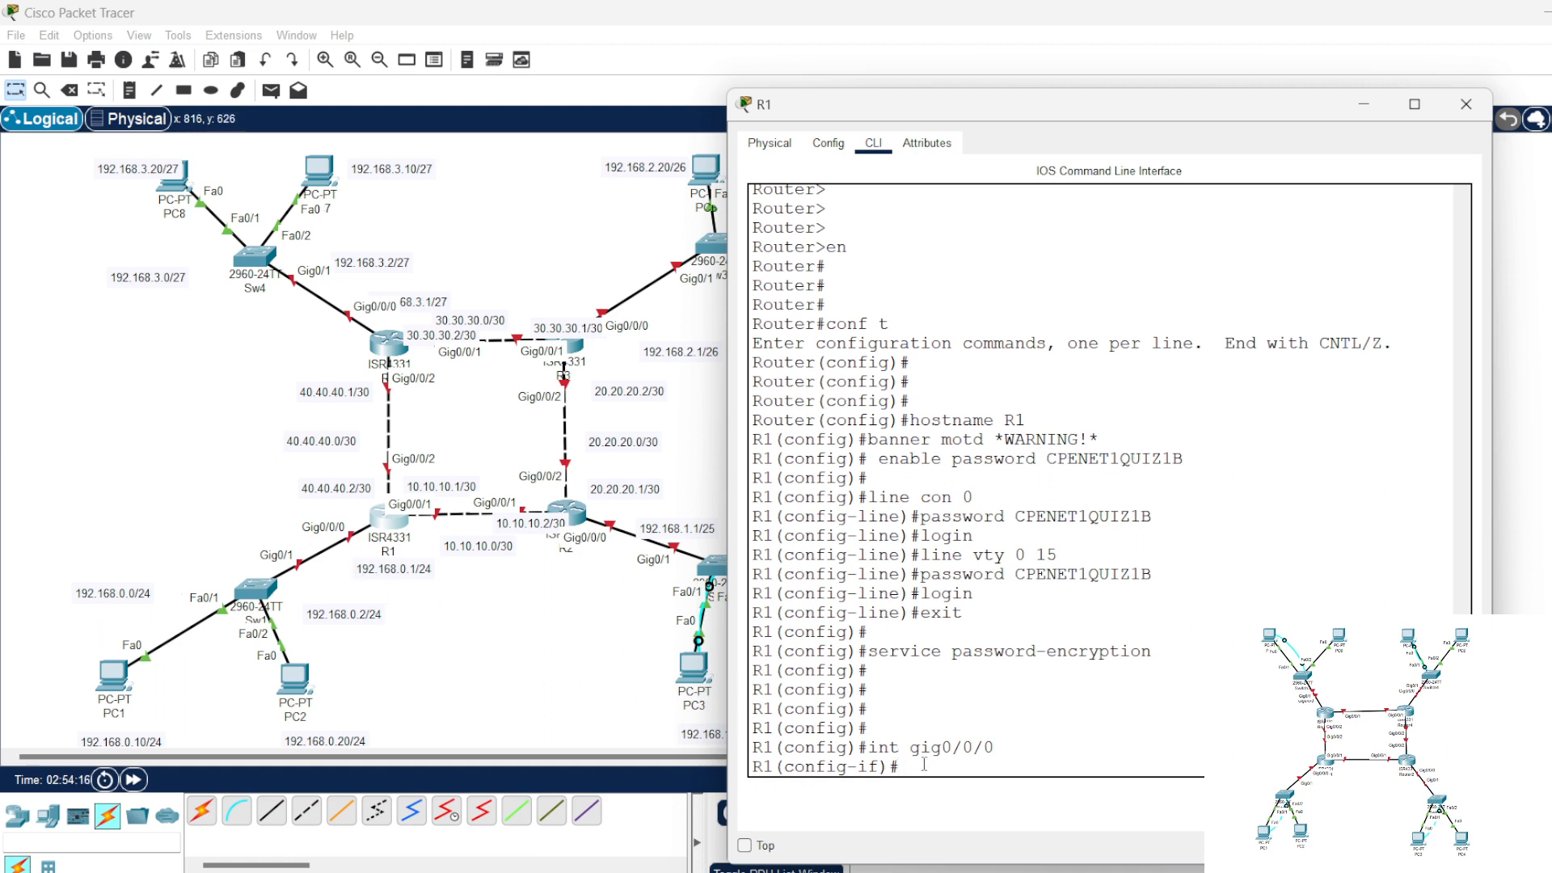
Step: Assign 192.168.0.1 with mask 255.255.255.0 to R1's gig0/0/0 interface and enable it with no shut
{"action": "type", "text": "ip add"}
{"action": "key", "text": "Tab"}
{"action": "type", "text": "192.168"}
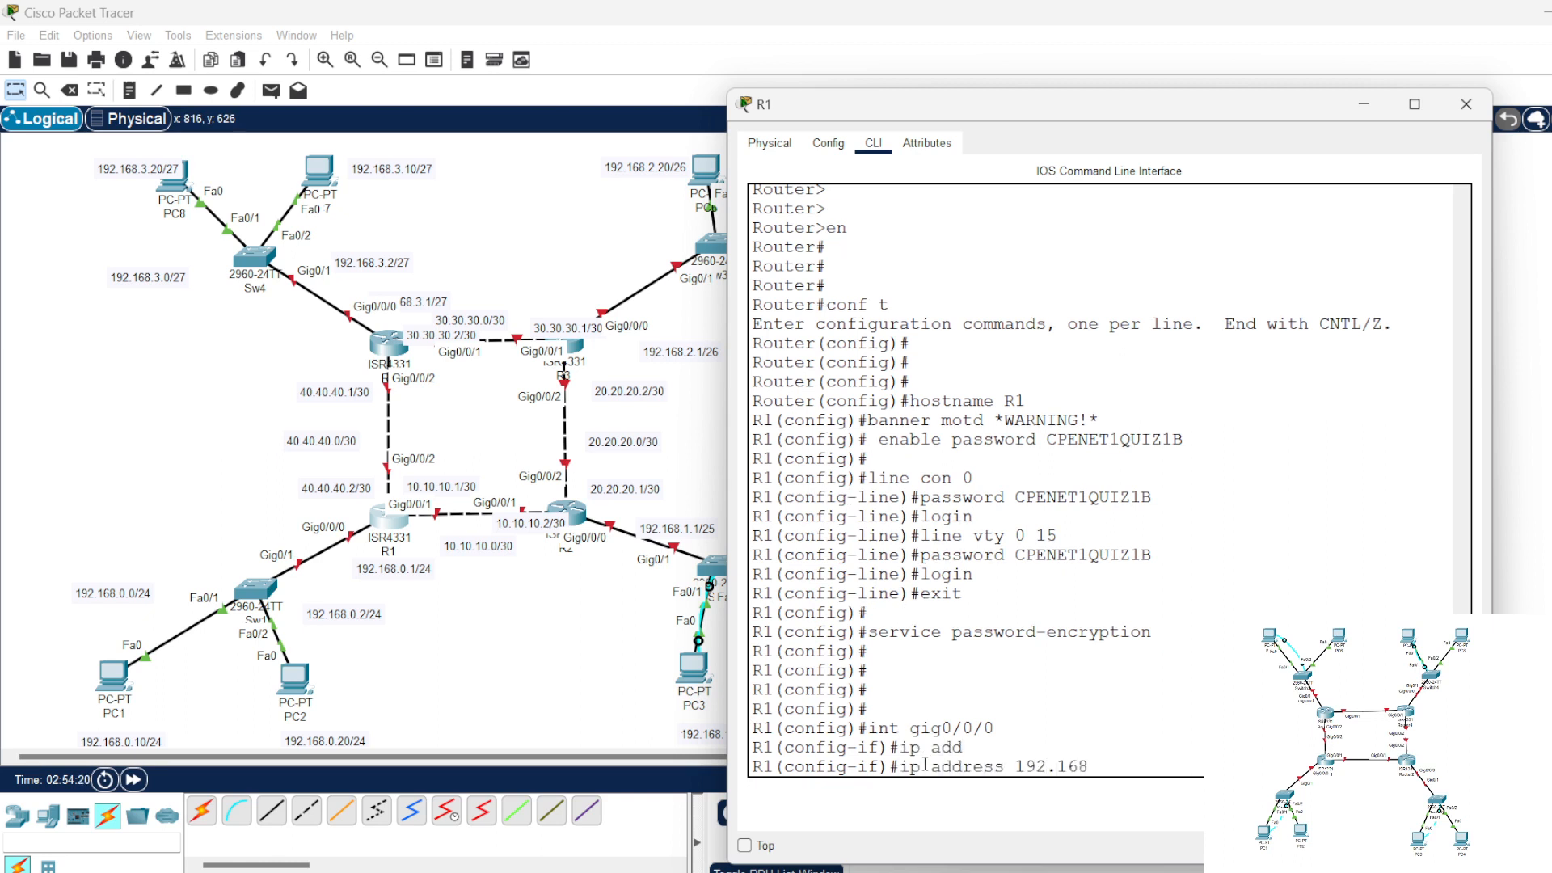
{"action": "type", "text": ".0.1 255.25"}
{"action": "key", "text": "Return"}
{"action": "type", "text": "no shut"}
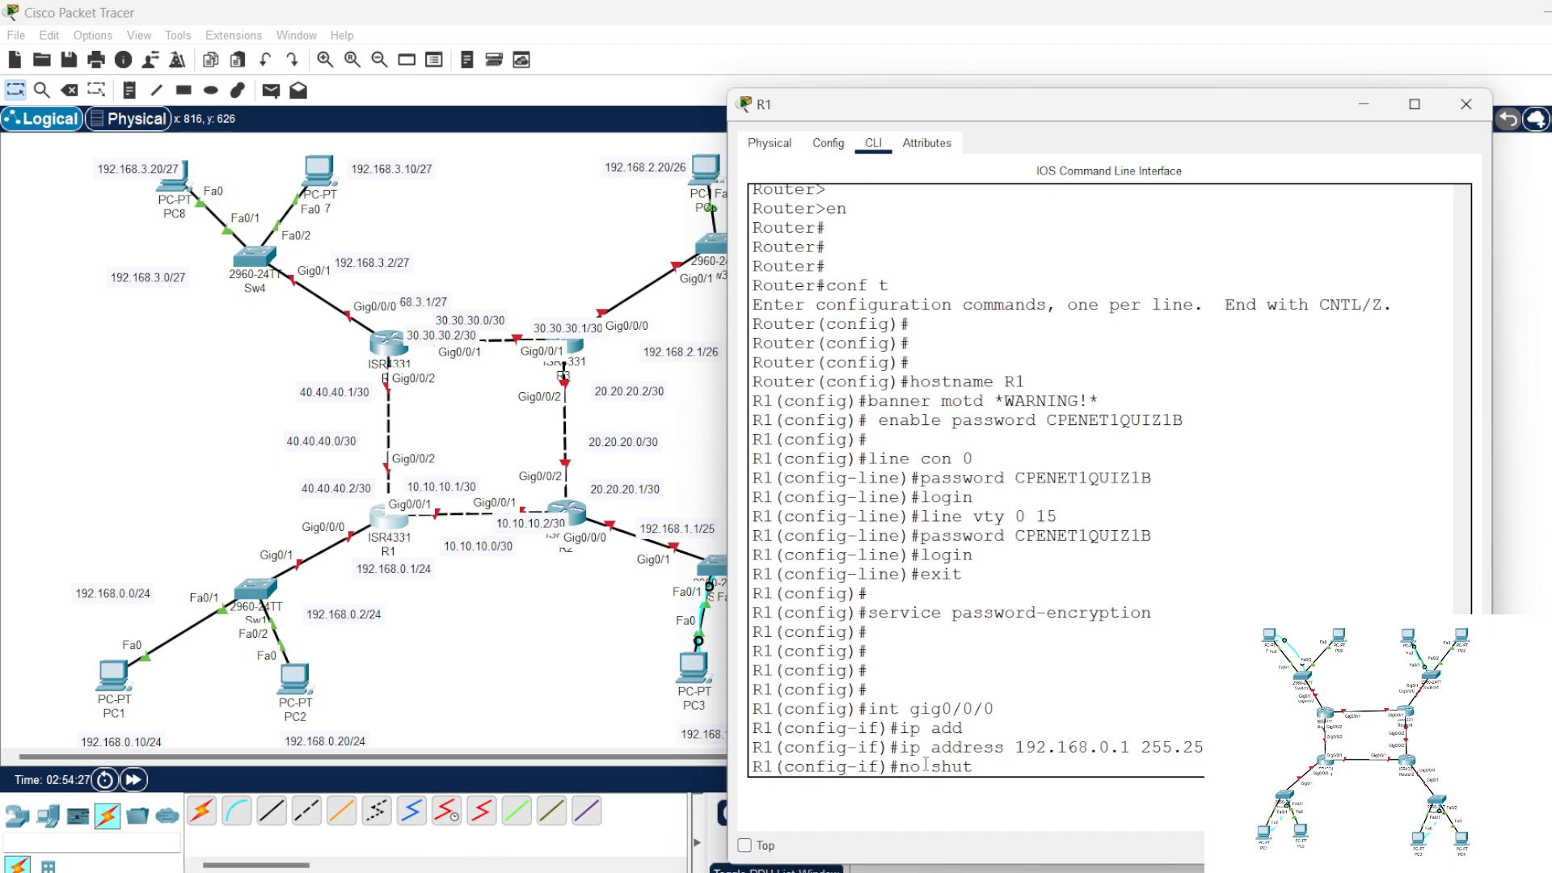
{"action": "key", "text": "Return"}
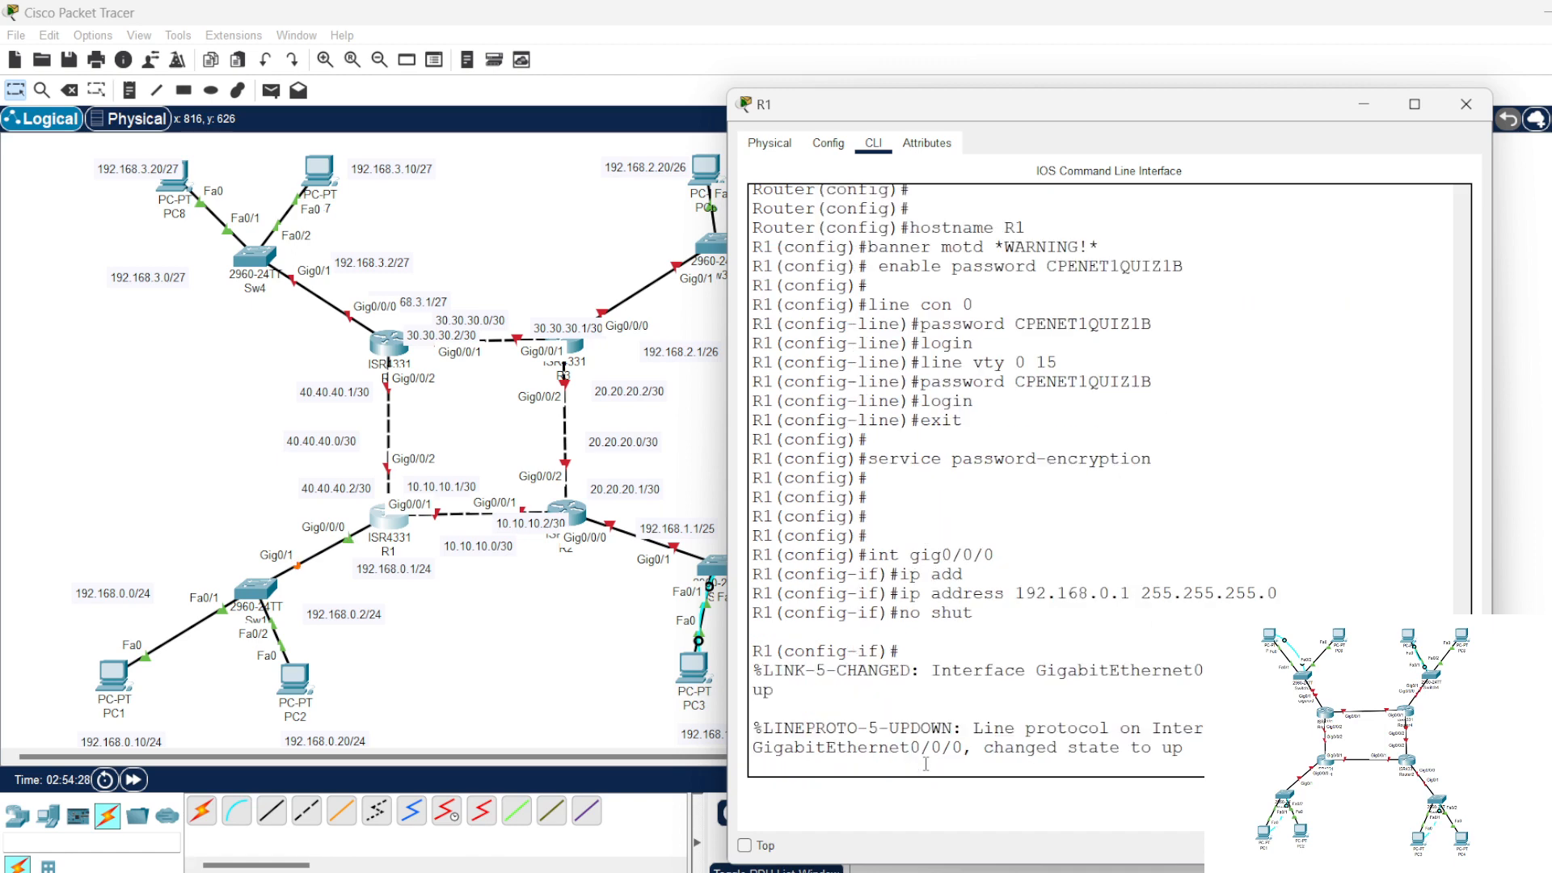
{"action": "key", "text": "Return"}
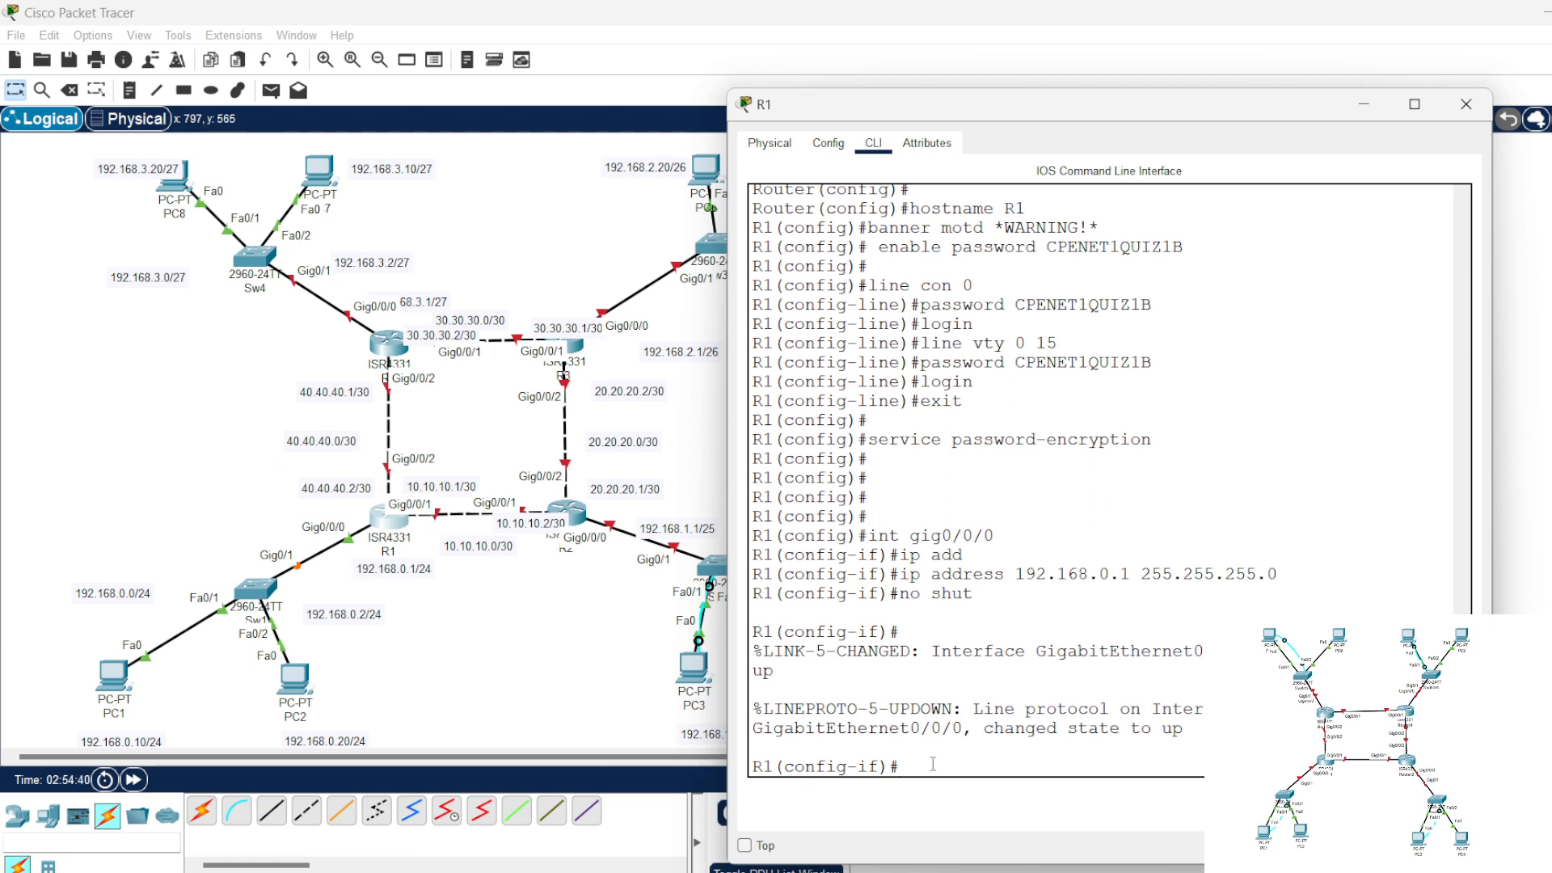
Step: Assign 10.10.10.1 with mask 255.255.255.252 to R1's gig0/0/1 interface
{"action": "key", "text": "Up"}
{"action": "key", "text": "Up"}
{"action": "key", "text": "Up"}
{"action": "key", "text": "Up"}
{"action": "key", "text": "BackSpace"}
{"action": "type", "text": "1"}
{"action": "key", "text": "Return"}
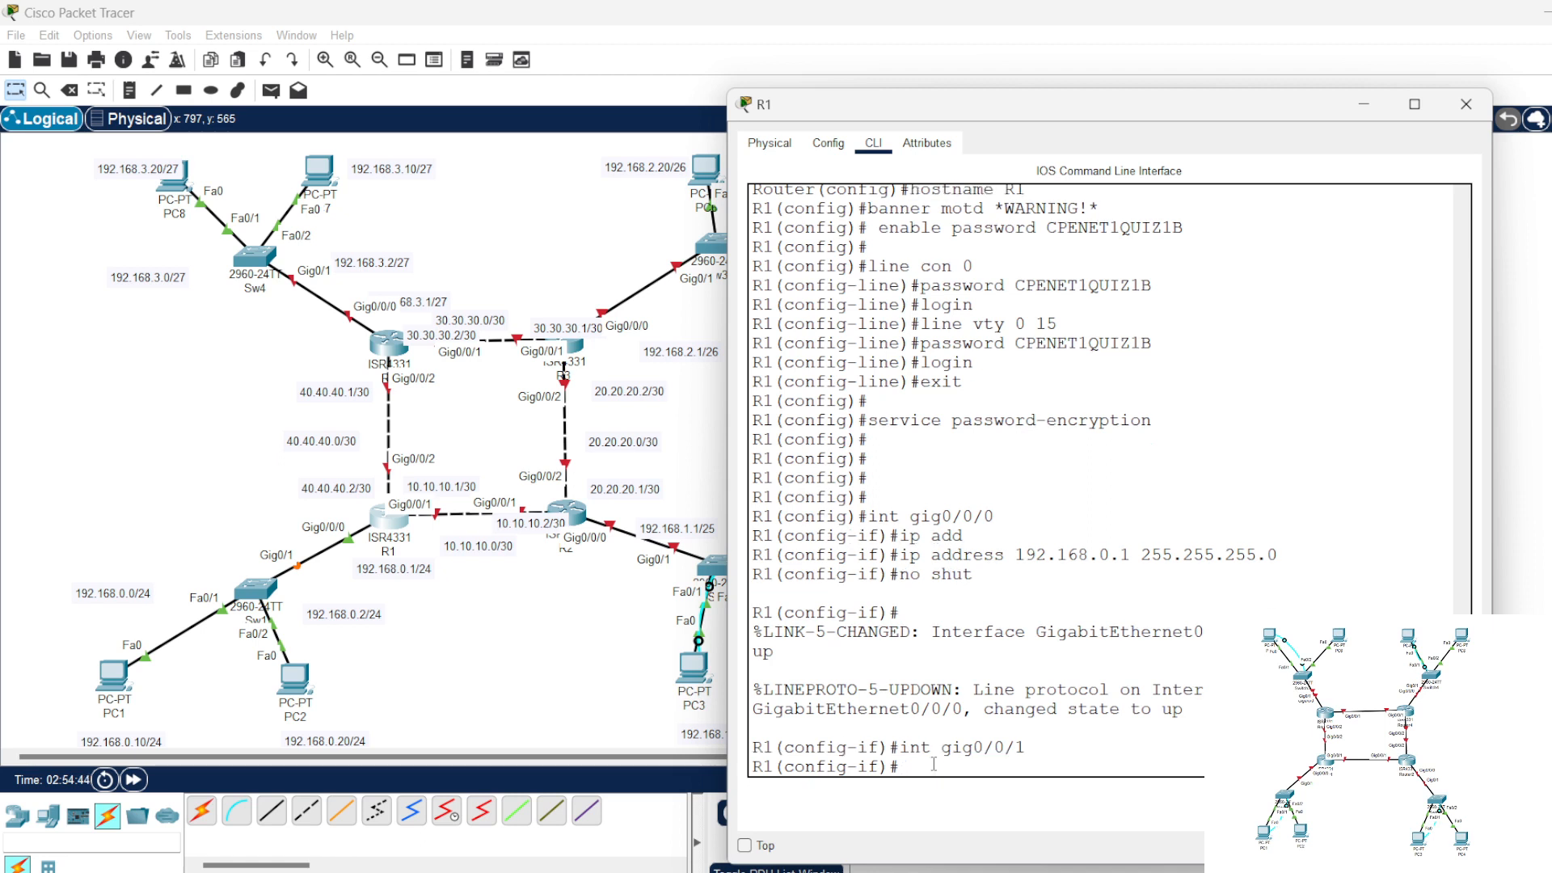
{"action": "key", "text": "Up"}
{"action": "key", "text": "Up"}
{"action": "key", "text": "Up"}
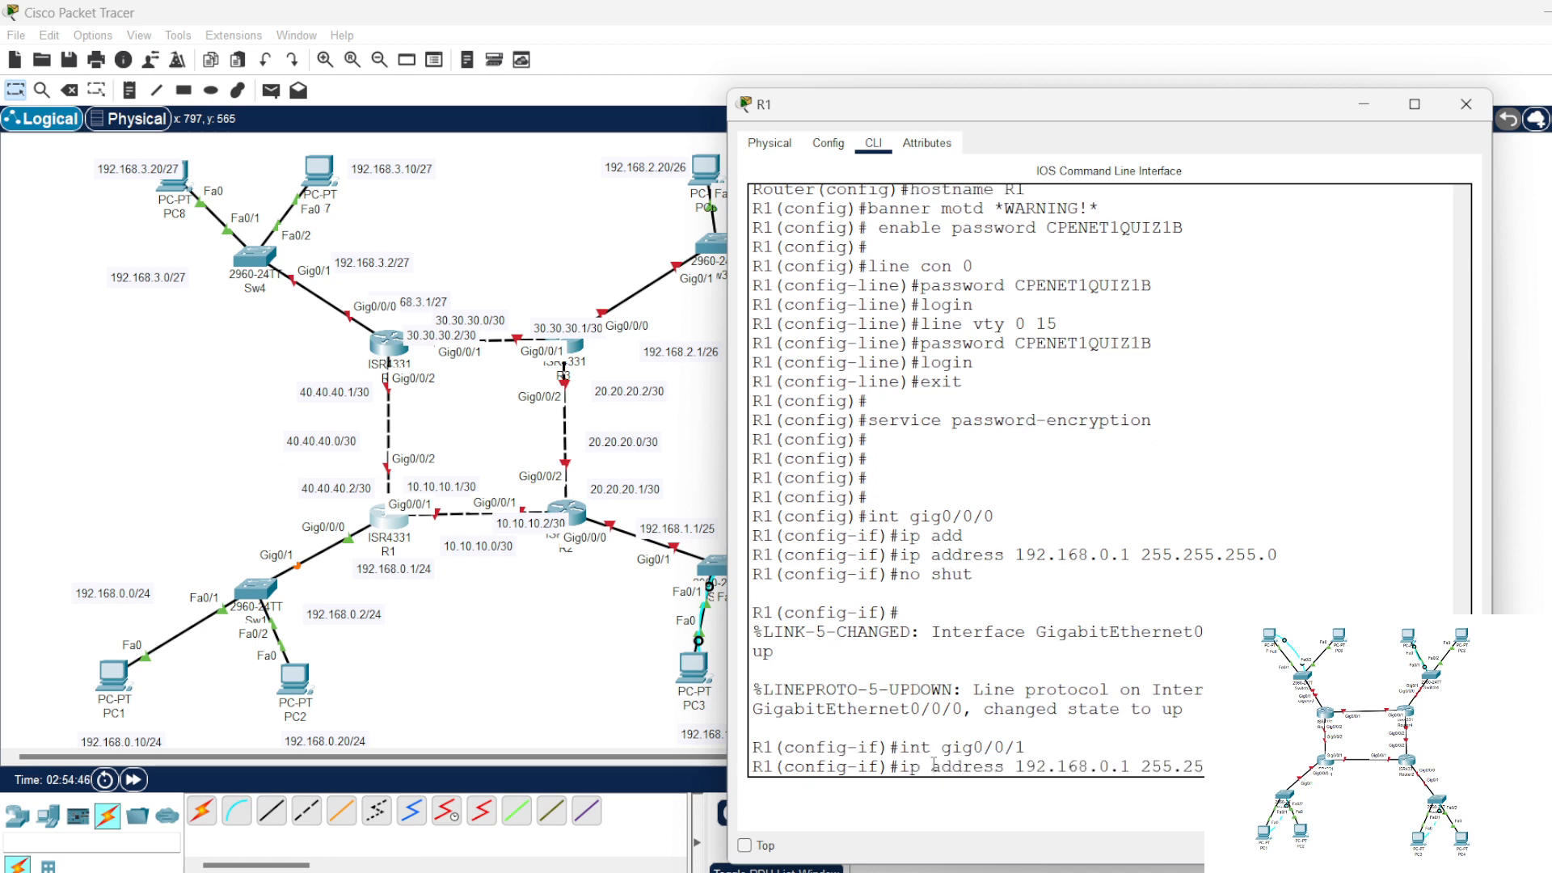
{"action": "key", "text": "BackSpace"}
{"action": "key", "text": "BackSpace"}
{"action": "key", "text": "BackSpace"}
{"action": "key", "text": "BackSpace"}
{"action": "key", "text": "BackSpace"}
{"action": "key", "text": "BackSpace"}
{"action": "key", "text": "BackSpace"}
{"action": "key", "text": "BackSpace"}
{"action": "key", "text": "BackSpace"}
{"action": "key", "text": "BackSpace"}
{"action": "key", "text": "BackSpace"}
{"action": "key", "text": "BackSpace"}
{"action": "key", "text": "BackSpace"}
{"action": "key", "text": "BackSpace"}
{"action": "key", "text": "BackSpace"}
{"action": "key", "text": "BackSpace"}
{"action": "key", "text": "BackSpace"}
{"action": "type", "text": "0.10.10.1"}
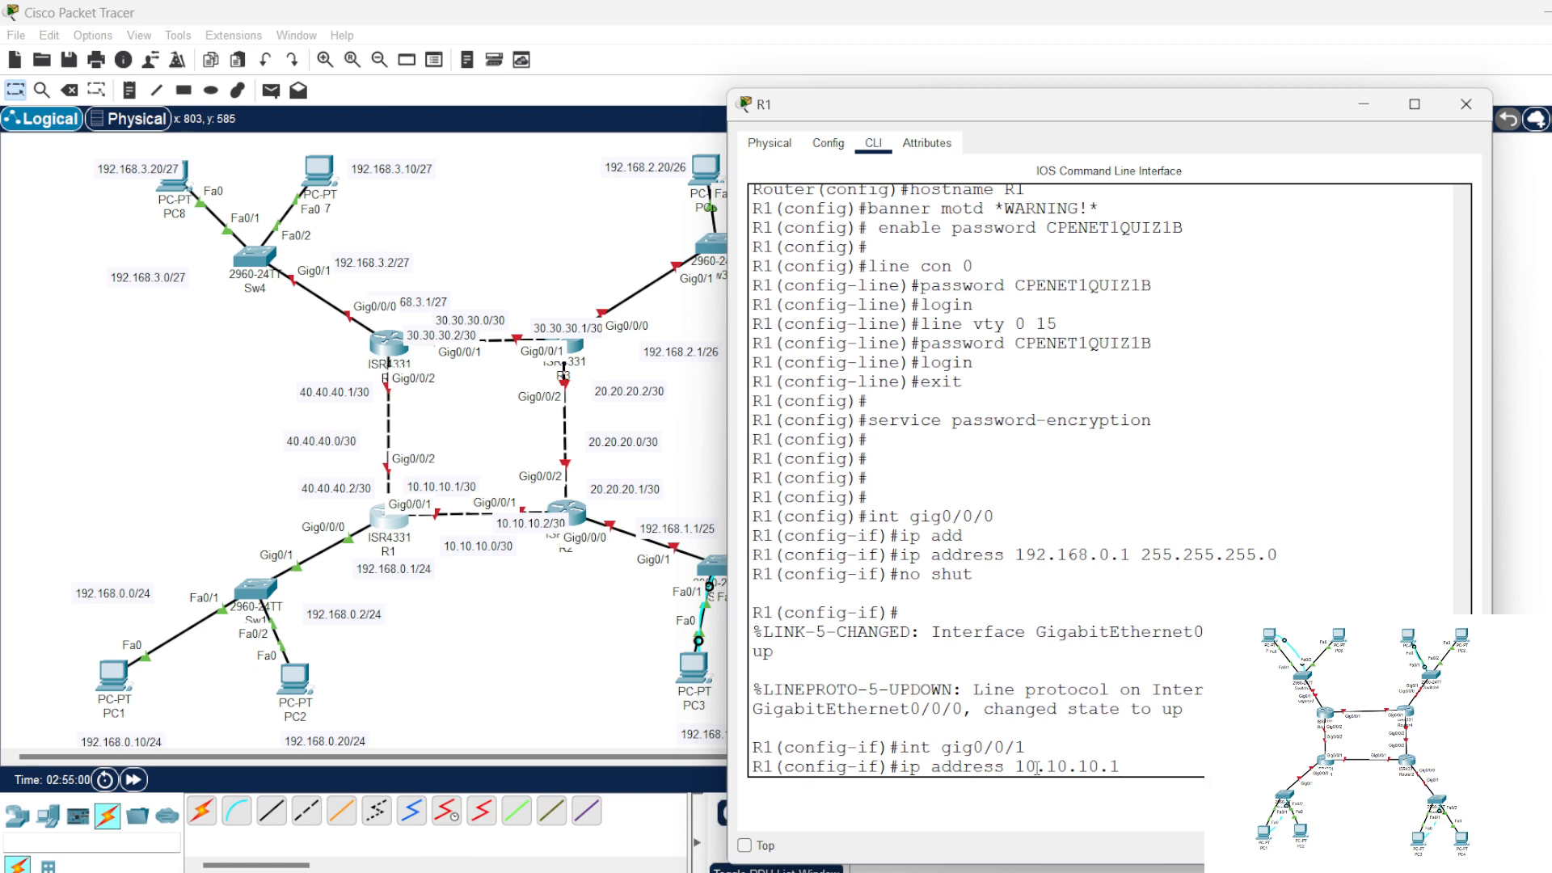
{"action": "type", "text": " 255.255"}
{"action": "key", "text": "Return"}
Step: Enable R1's gig0/0/1 interface with no shut and return to its configuration prompt
{"action": "type", "text": "no shut"}
{"action": "key", "text": "Return"}
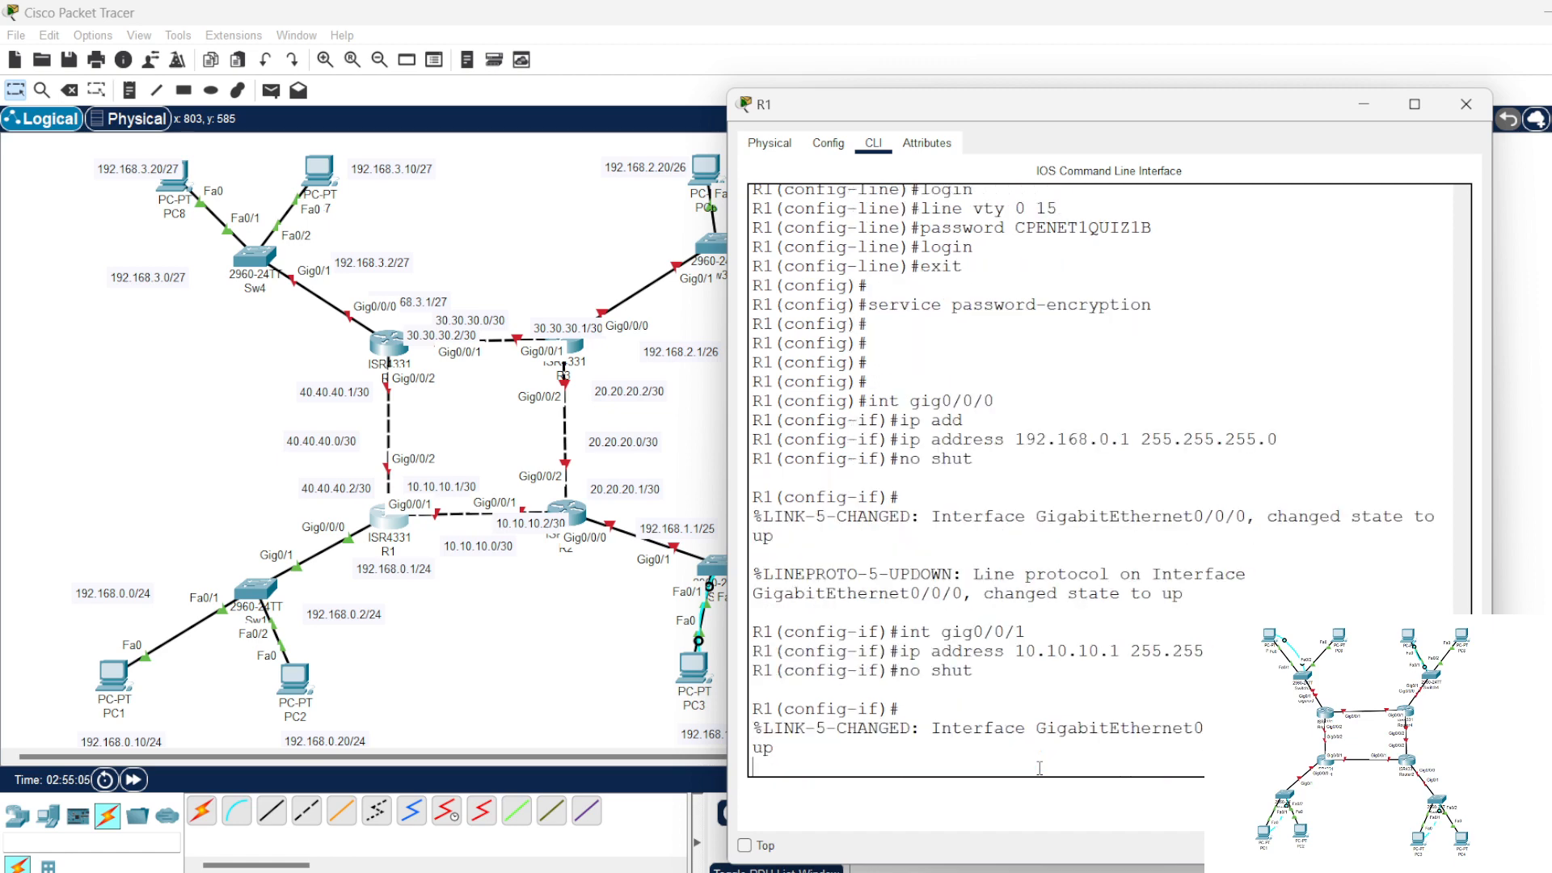
{"action": "key", "text": "Return"}
{"action": "key", "text": "Return"}
{"action": "key", "text": "Return"}
{"action": "key", "text": "Return"}
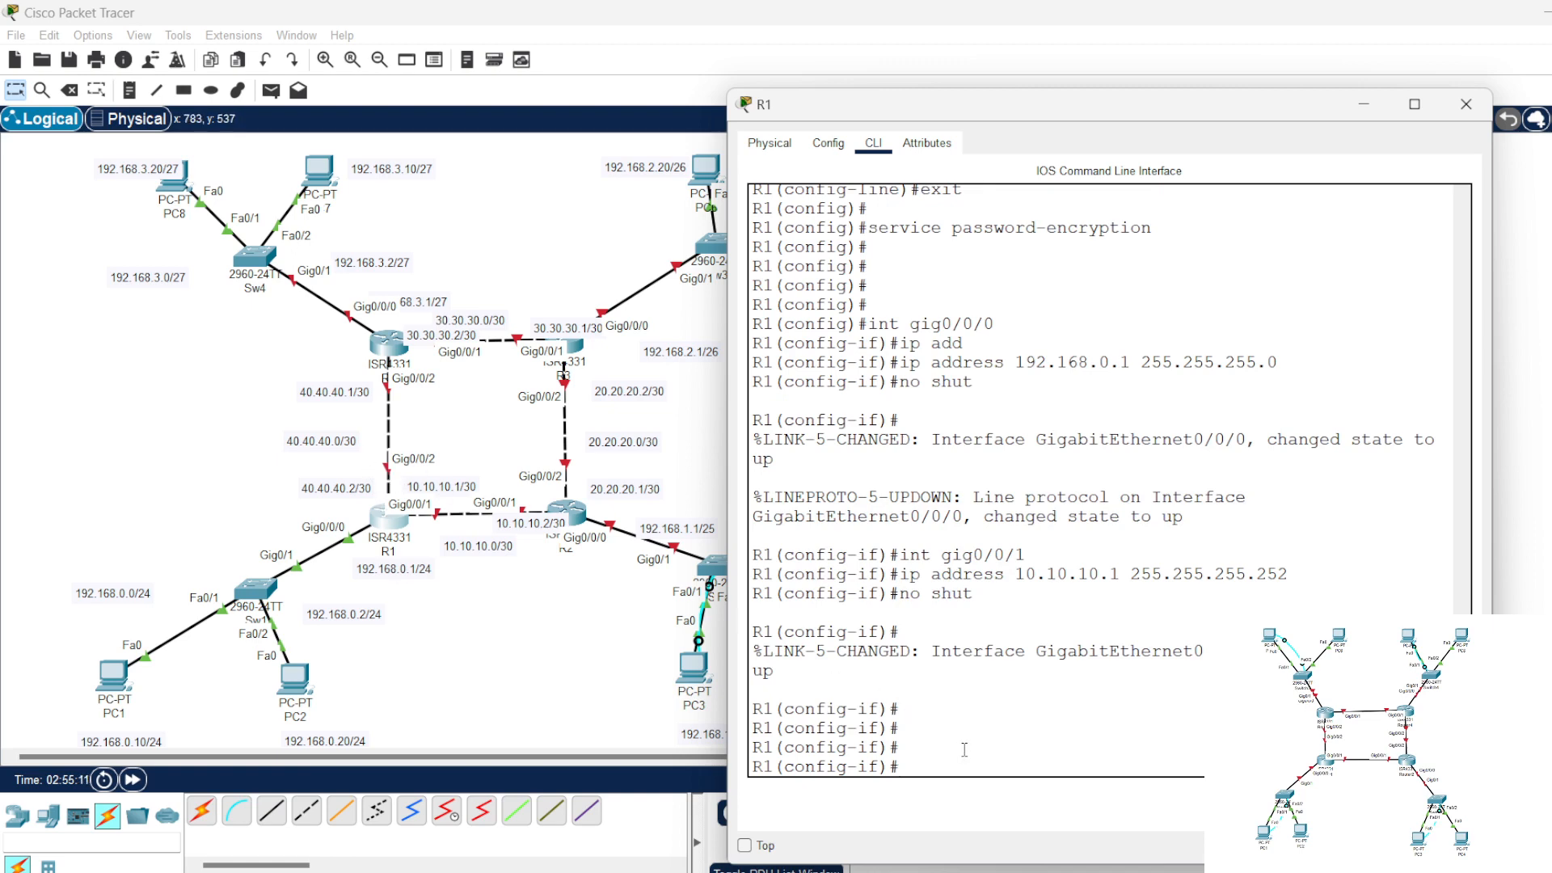
Step: Assign 40.40.40.2 with mask 255.255.255.252 to R1's gig0/0/2 interface
{"action": "key", "text": "Up"}
{"action": "key", "text": "Up"}
{"action": "key", "text": "Up"}
{"action": "key", "text": "BackSpace"}
{"action": "type", "text": "2"}
{"action": "key", "text": "Return"}
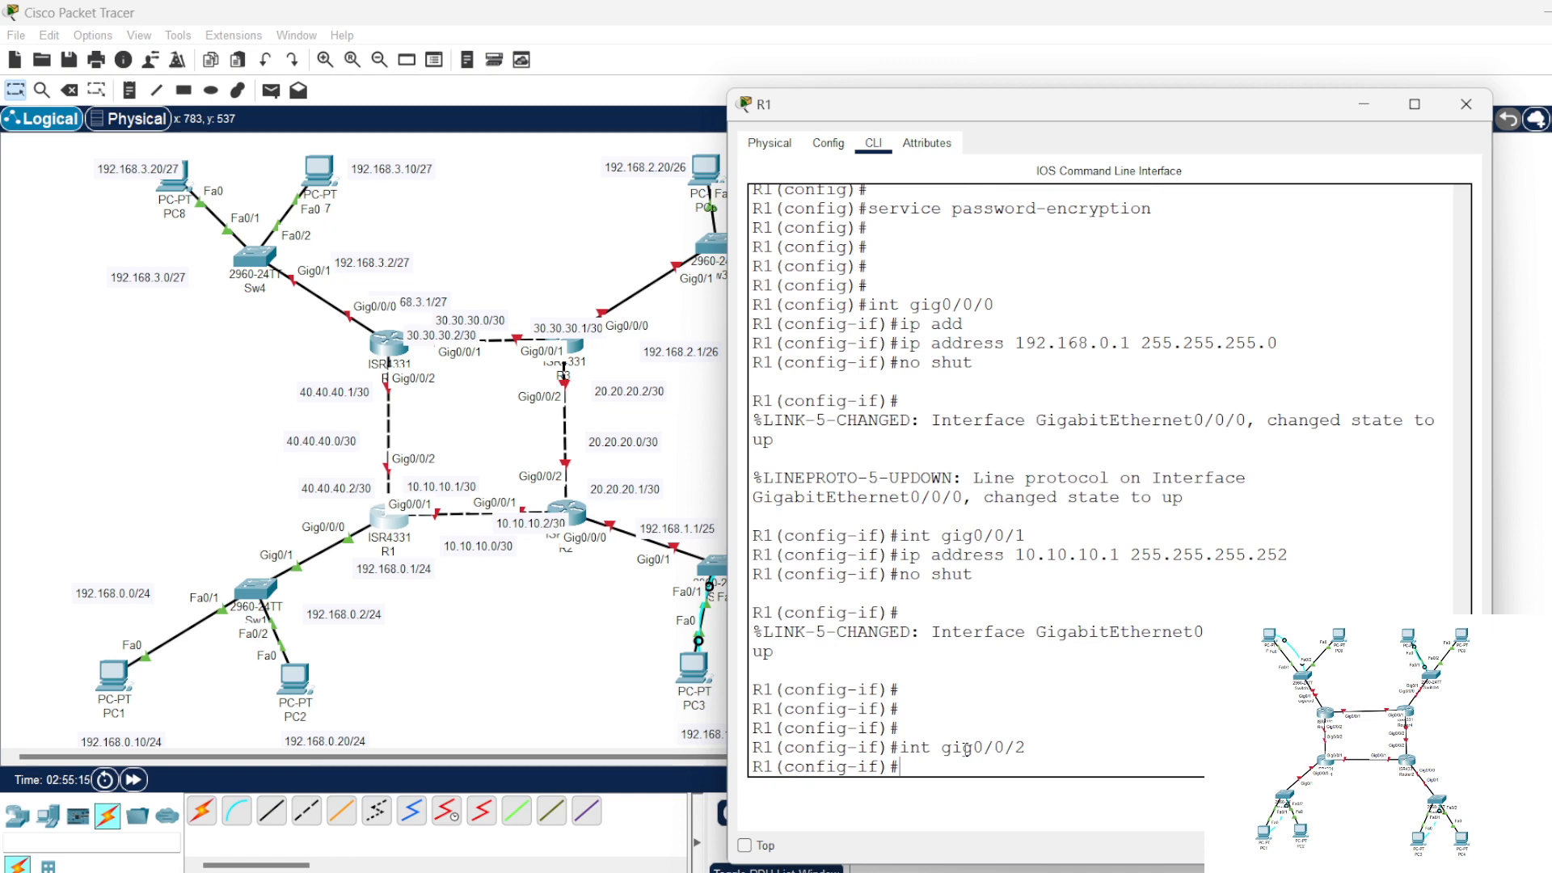
{"action": "key", "text": "Up"}
{"action": "key", "text": "Up"}
{"action": "key", "text": "Up"}
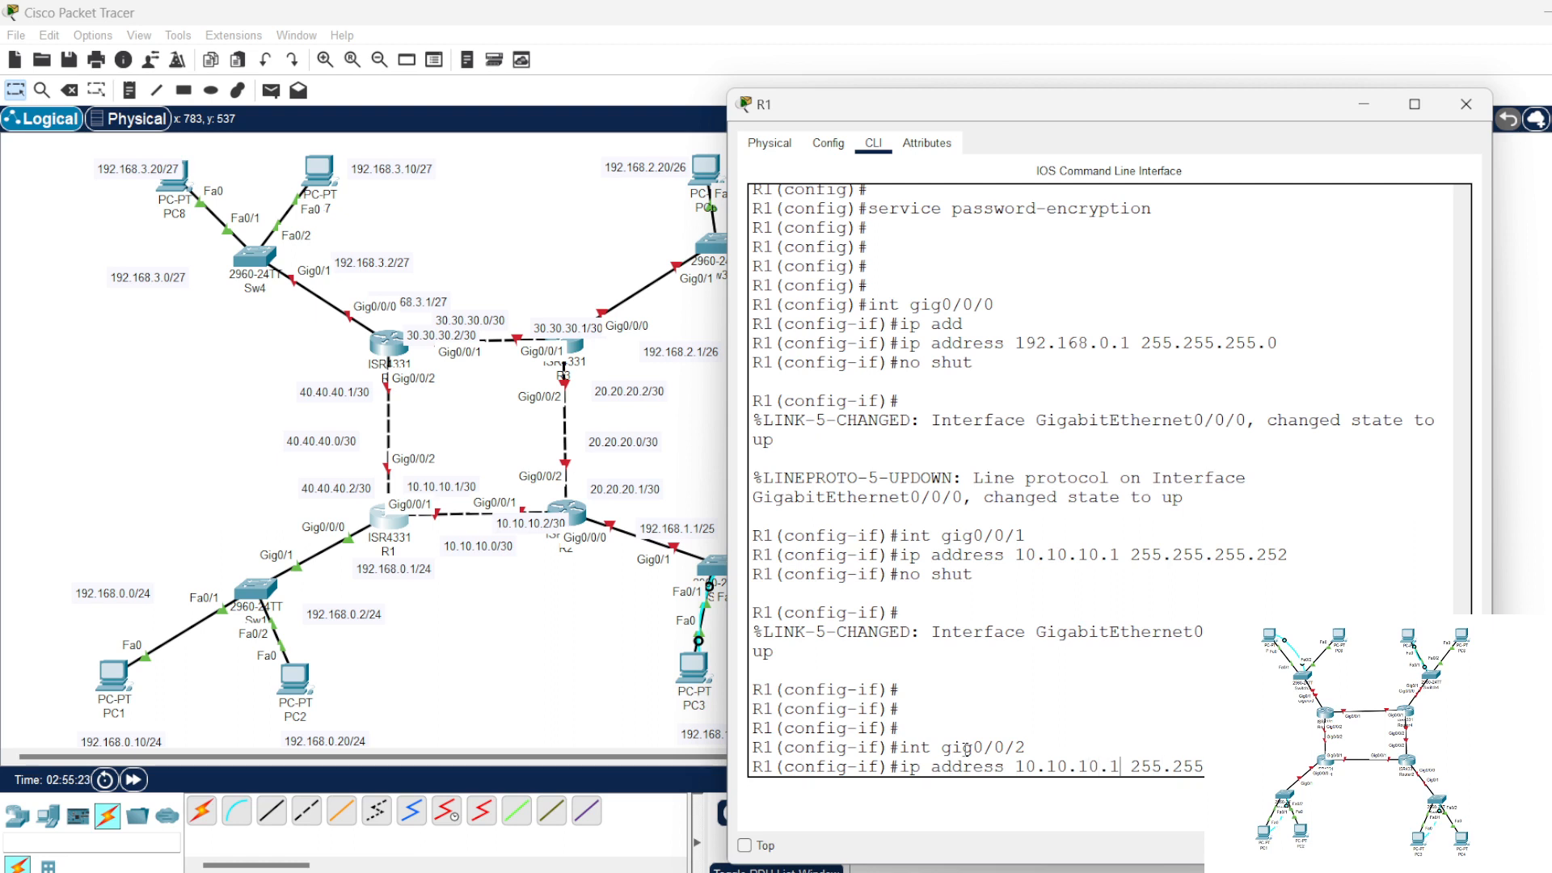
{"action": "key", "text": "BackSpace"}
{"action": "key", "text": "BackSpace"}
{"action": "key", "text": "BackSpace"}
{"action": "key", "text": "BackSpace"}
{"action": "key", "text": "BackSpace"}
{"action": "key", "text": "BackSpace"}
{"action": "key", "text": "BackSpace"}
{"action": "key", "text": "BackSpace"}
{"action": "key", "text": "BackSpace"}
{"action": "key", "text": "BackSpace"}
{"action": "type", "text": "40.40.40.2"}
{"action": "key", "text": "Return"}
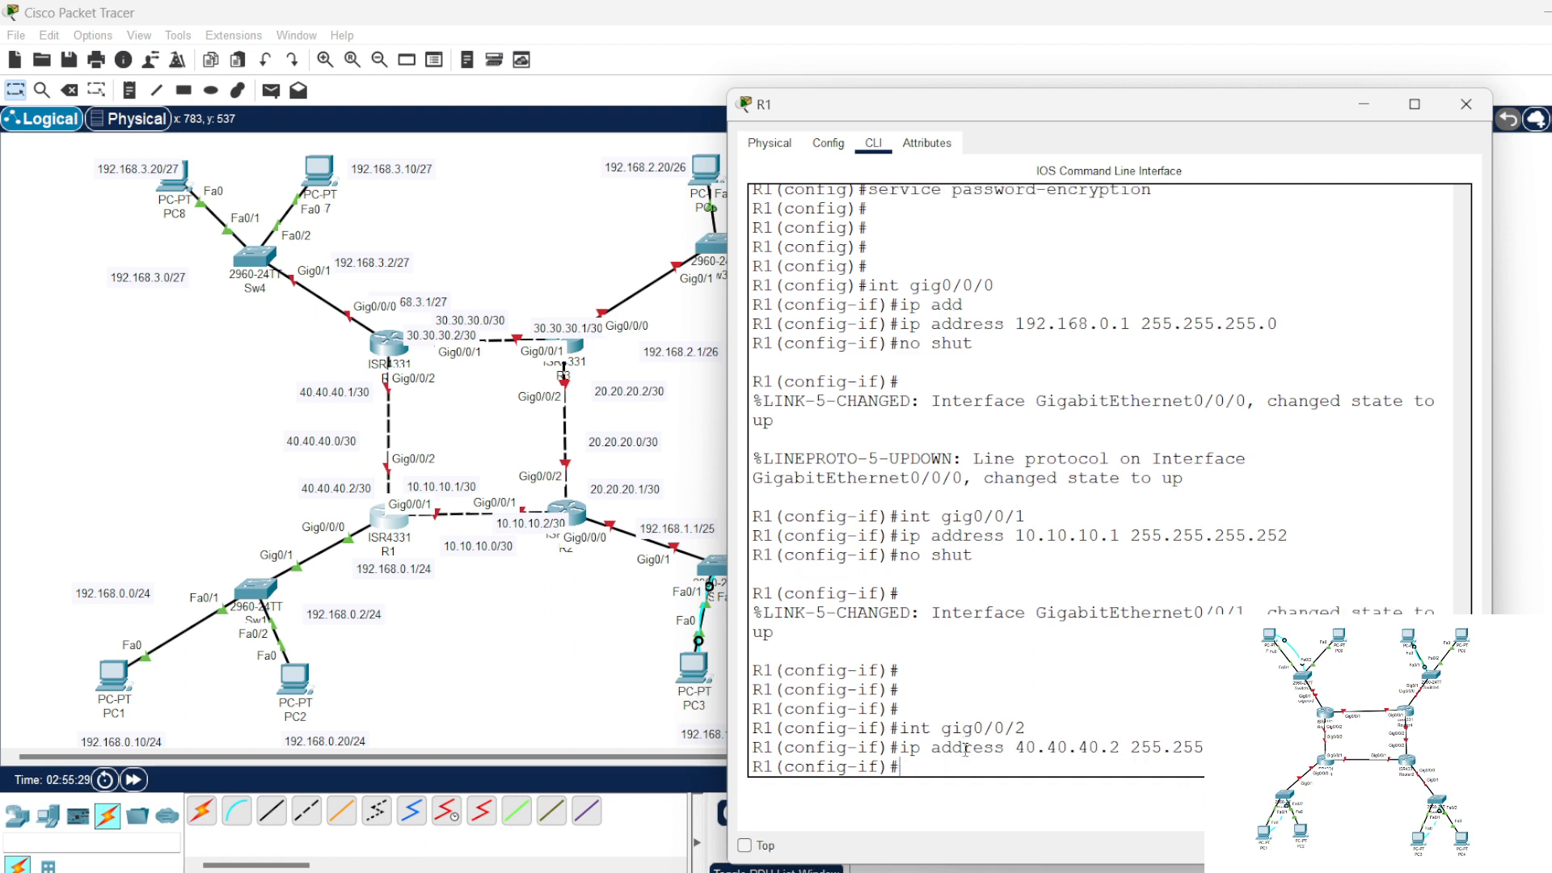
Step: Enable R1's gig0/0/2 interface with no shut and close the R1 window
{"action": "type", "text": "no shut"}
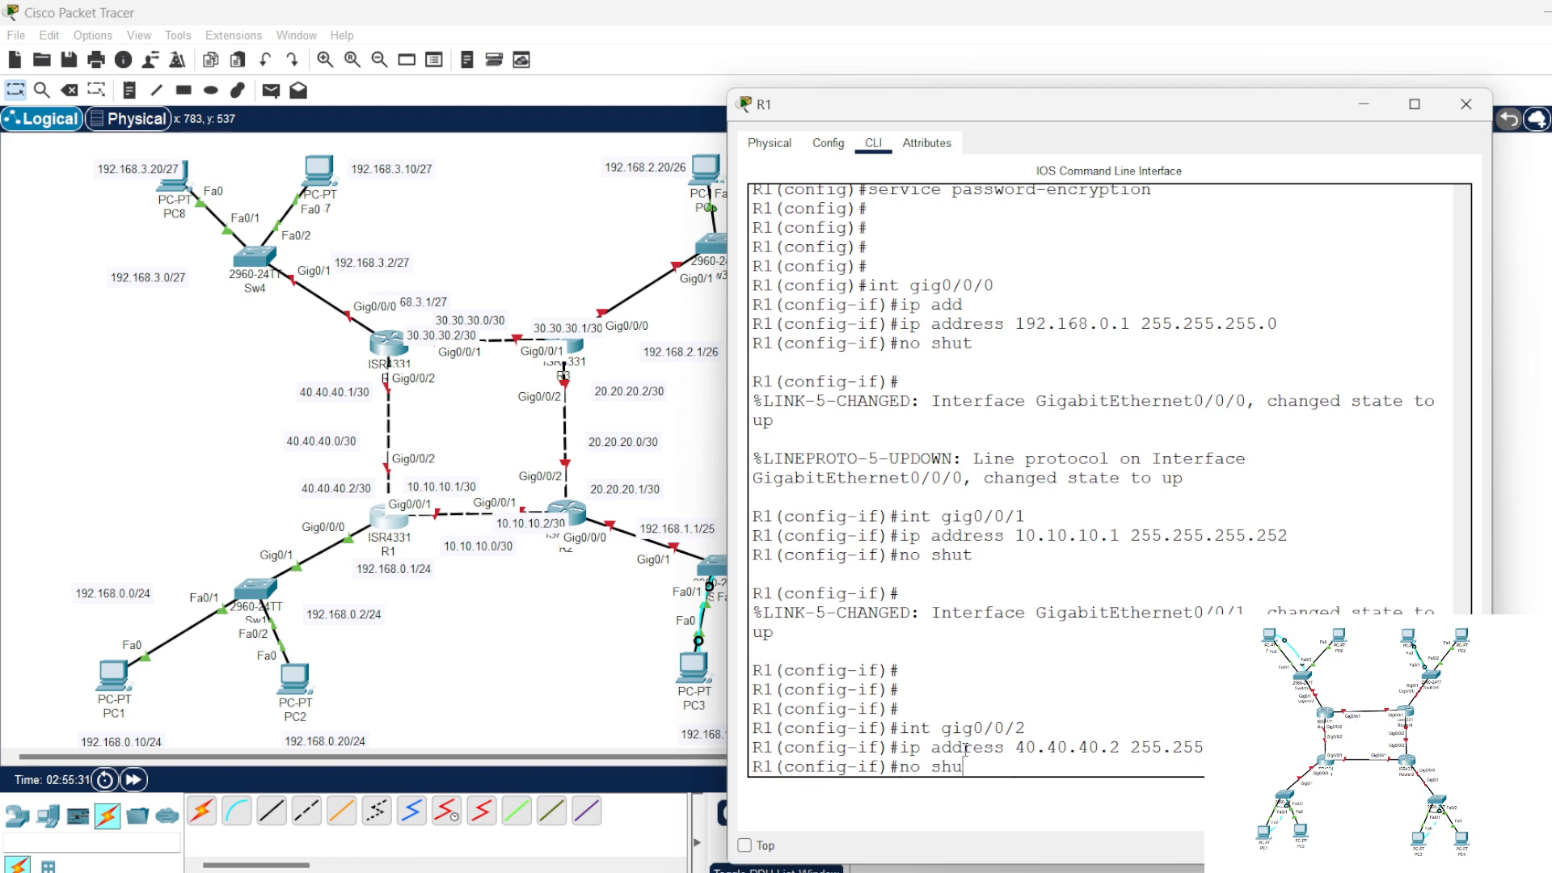
{"action": "key", "text": "Return"}
{"action": "key", "text": "Return"}
{"action": "key", "text": "Return"}
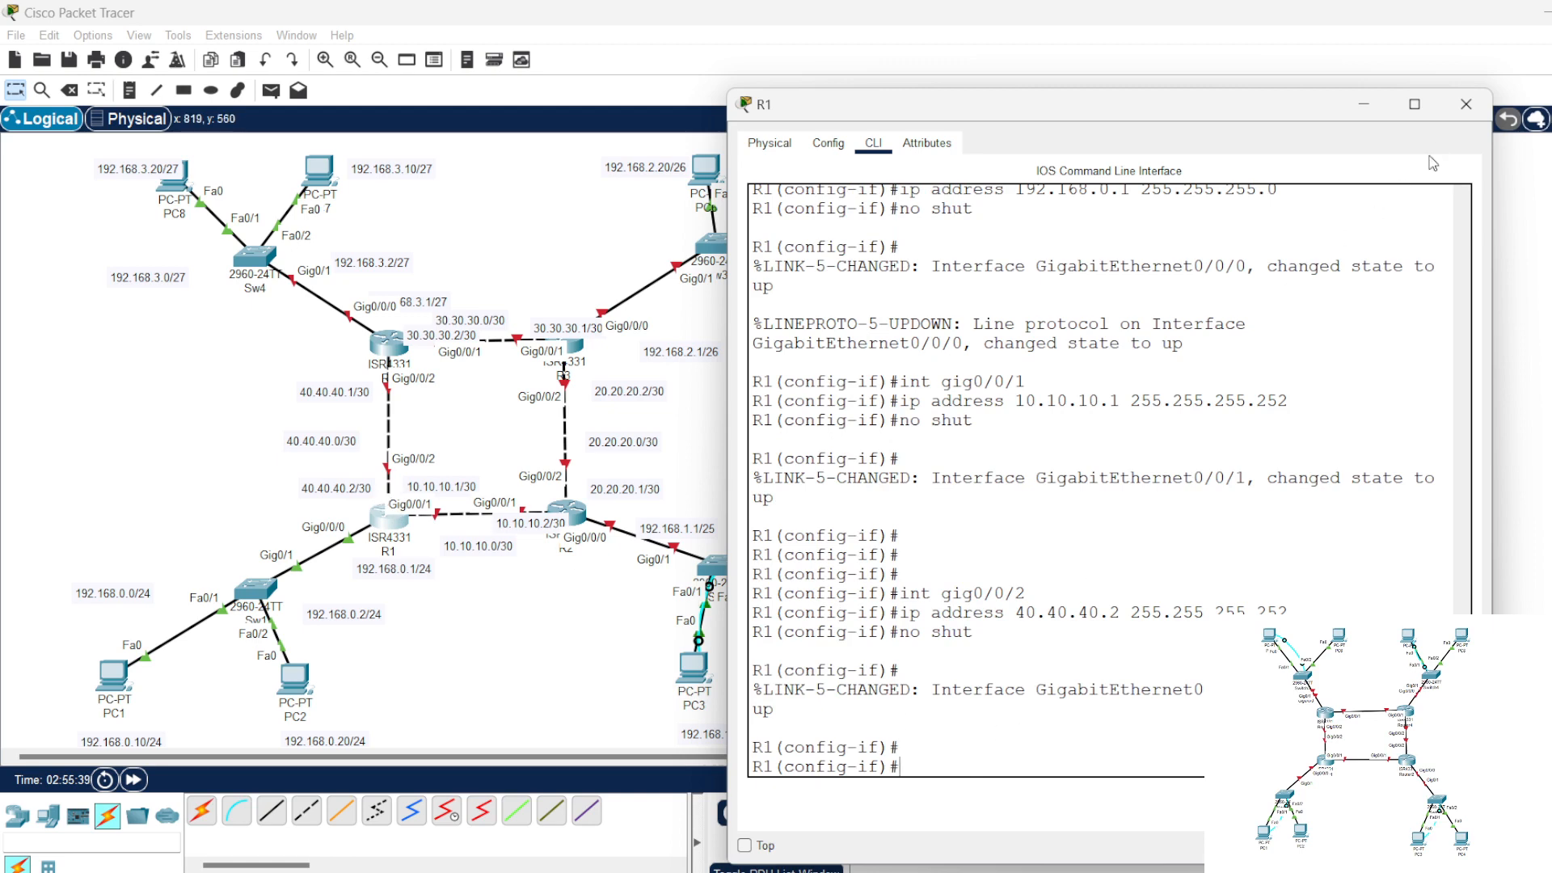
{"action": "left_click", "coordinate": [1465, 103]}
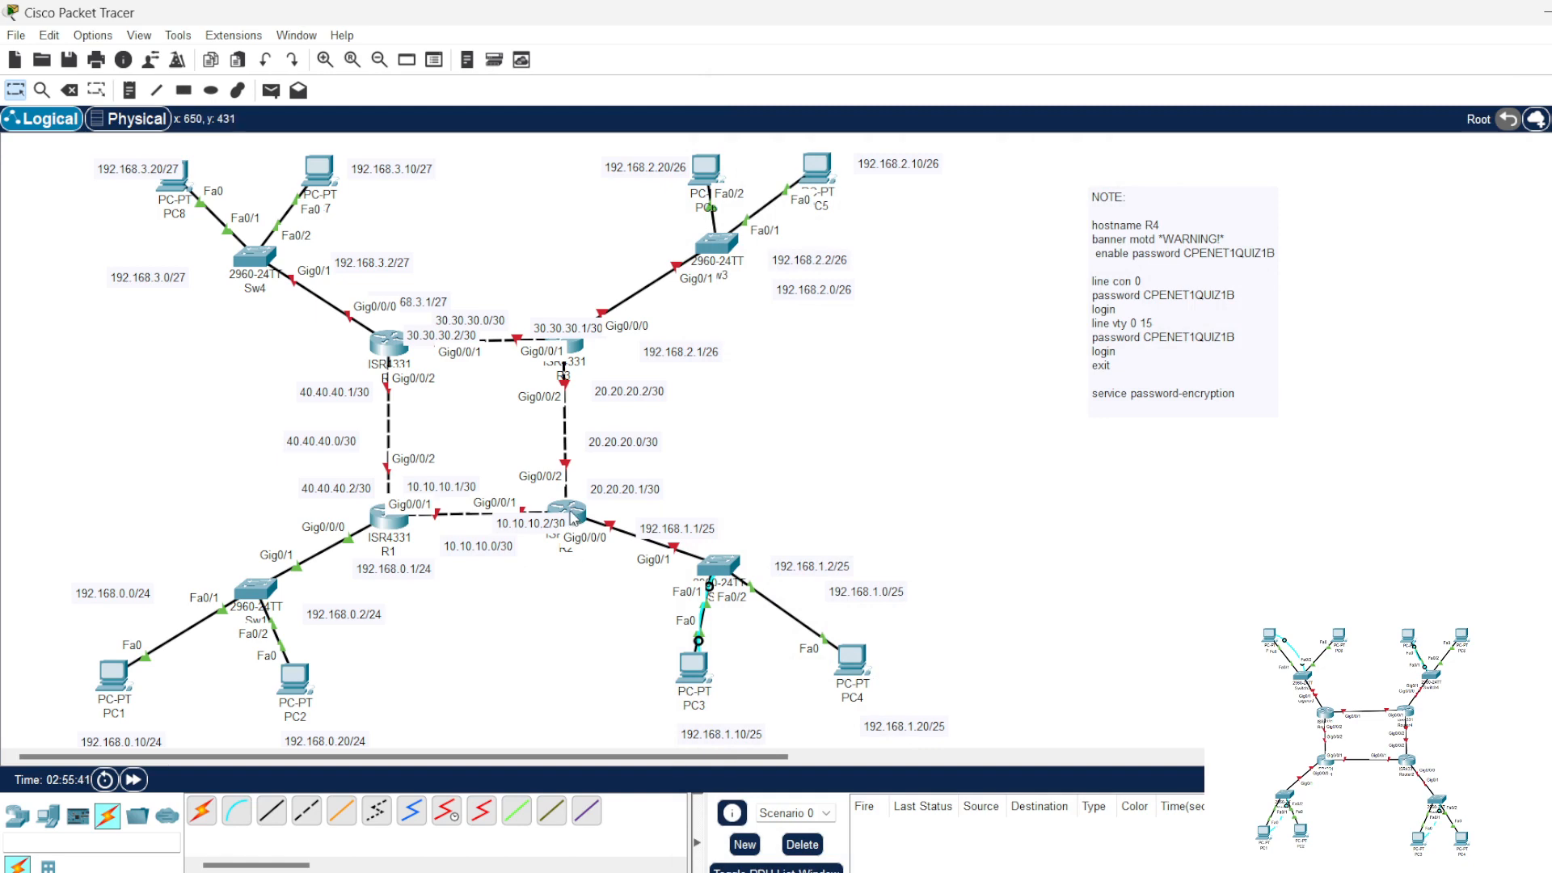
Step: Open R2's command line, move its window clear of the R2 address labels, and enter configuration of interface gig0/0/0
{"action": "left_click", "coordinate": [566, 511]}
{"action": "left_click_drag", "start_coordinate": [784, 132], "coordinate": [972, 131]}
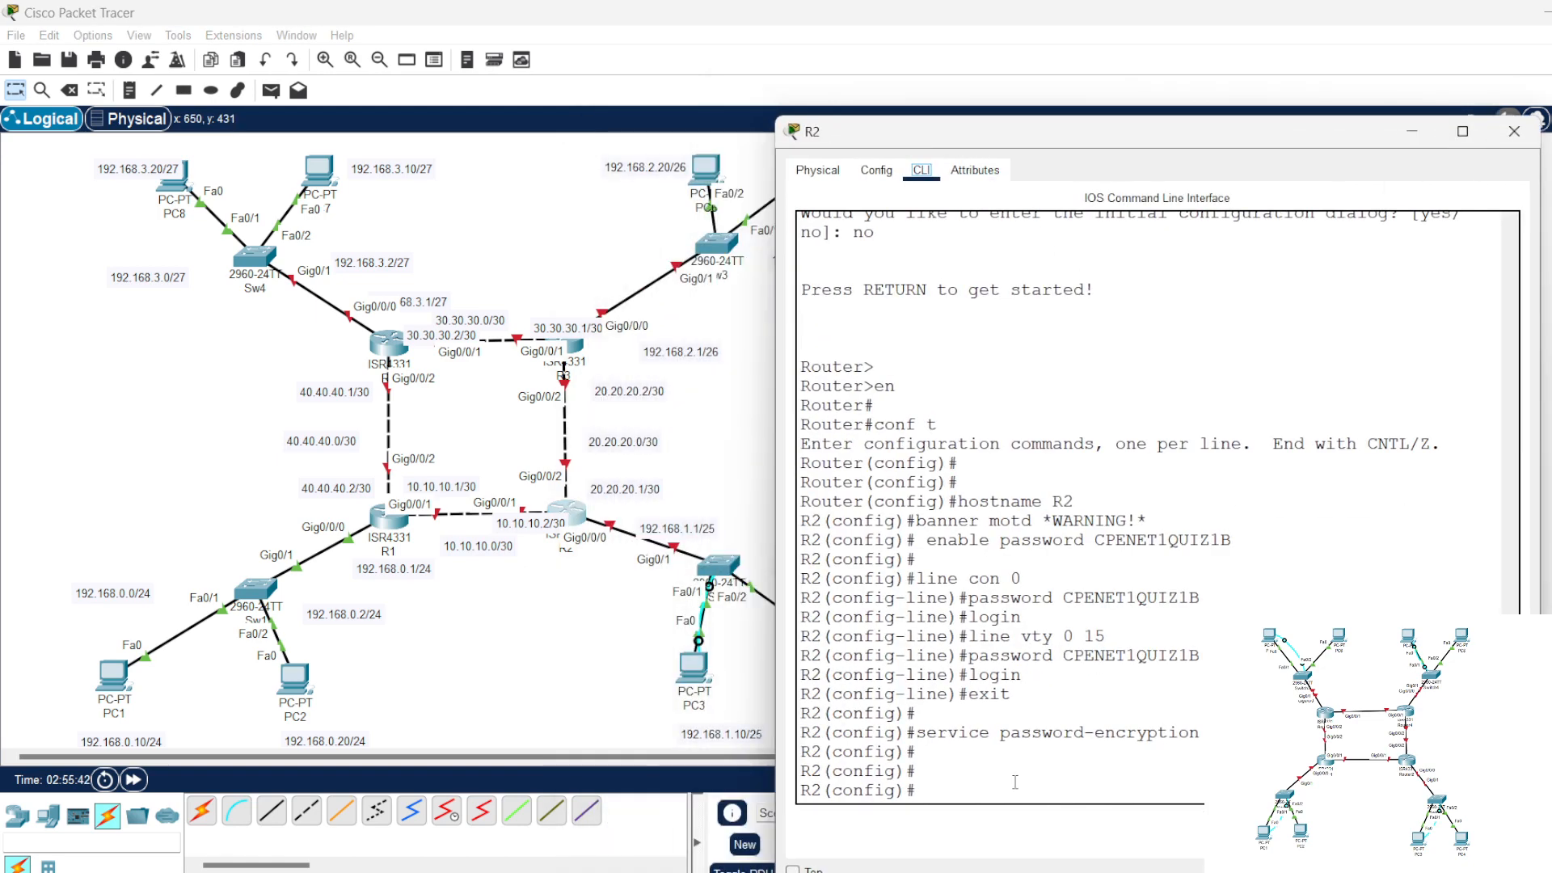
{"action": "key", "text": "Return"}
{"action": "key", "text": "Return"}
{"action": "key", "text": "Return"}
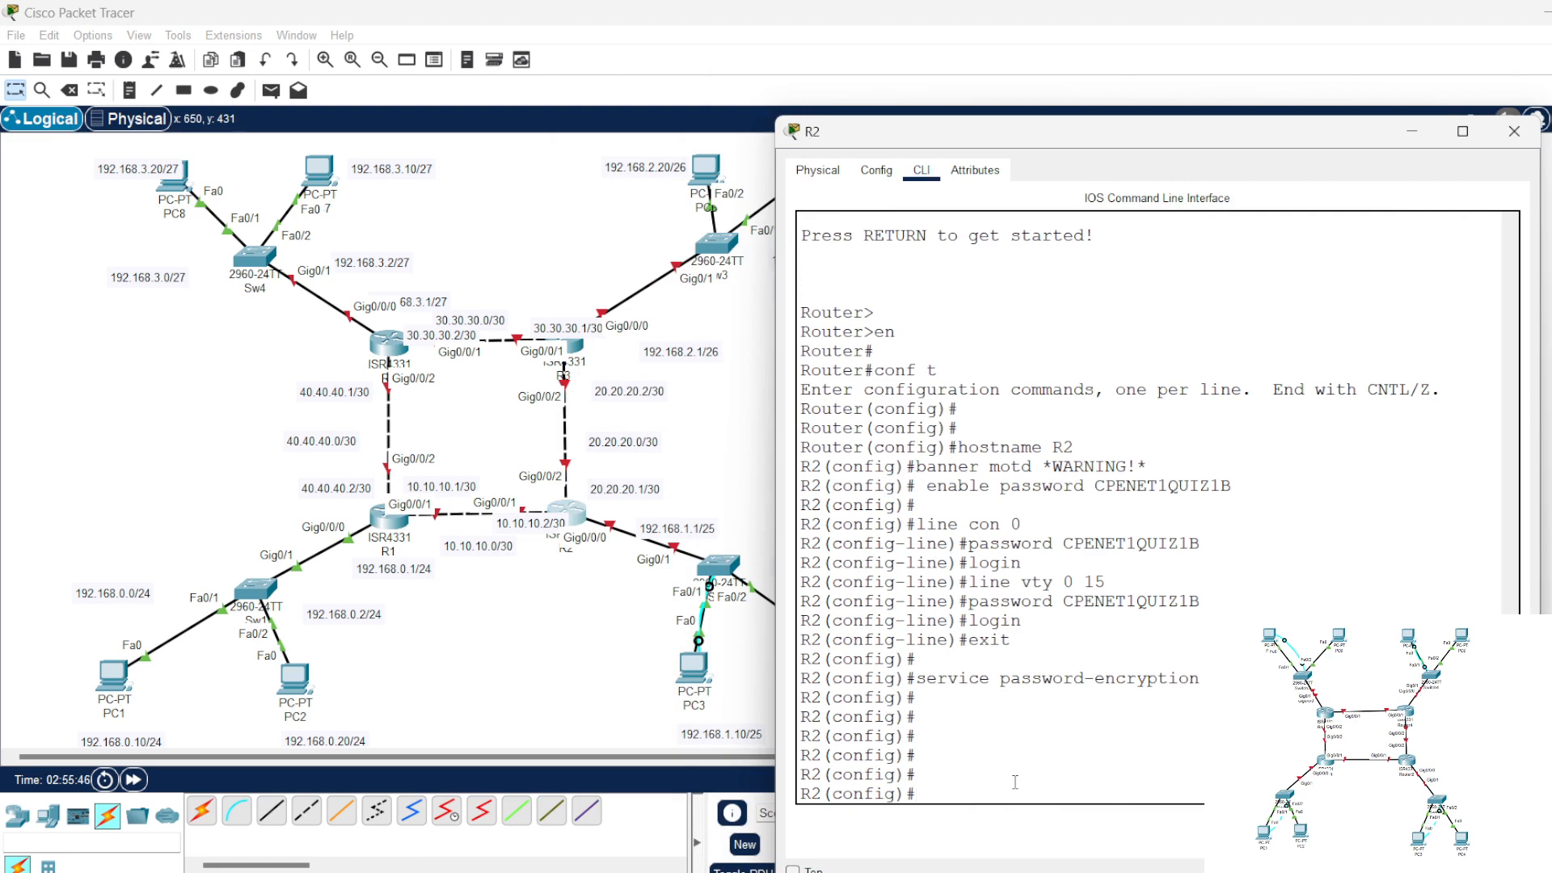
{"action": "type", "text": "int gig0/0/0"}
{"action": "key", "text": "Return"}
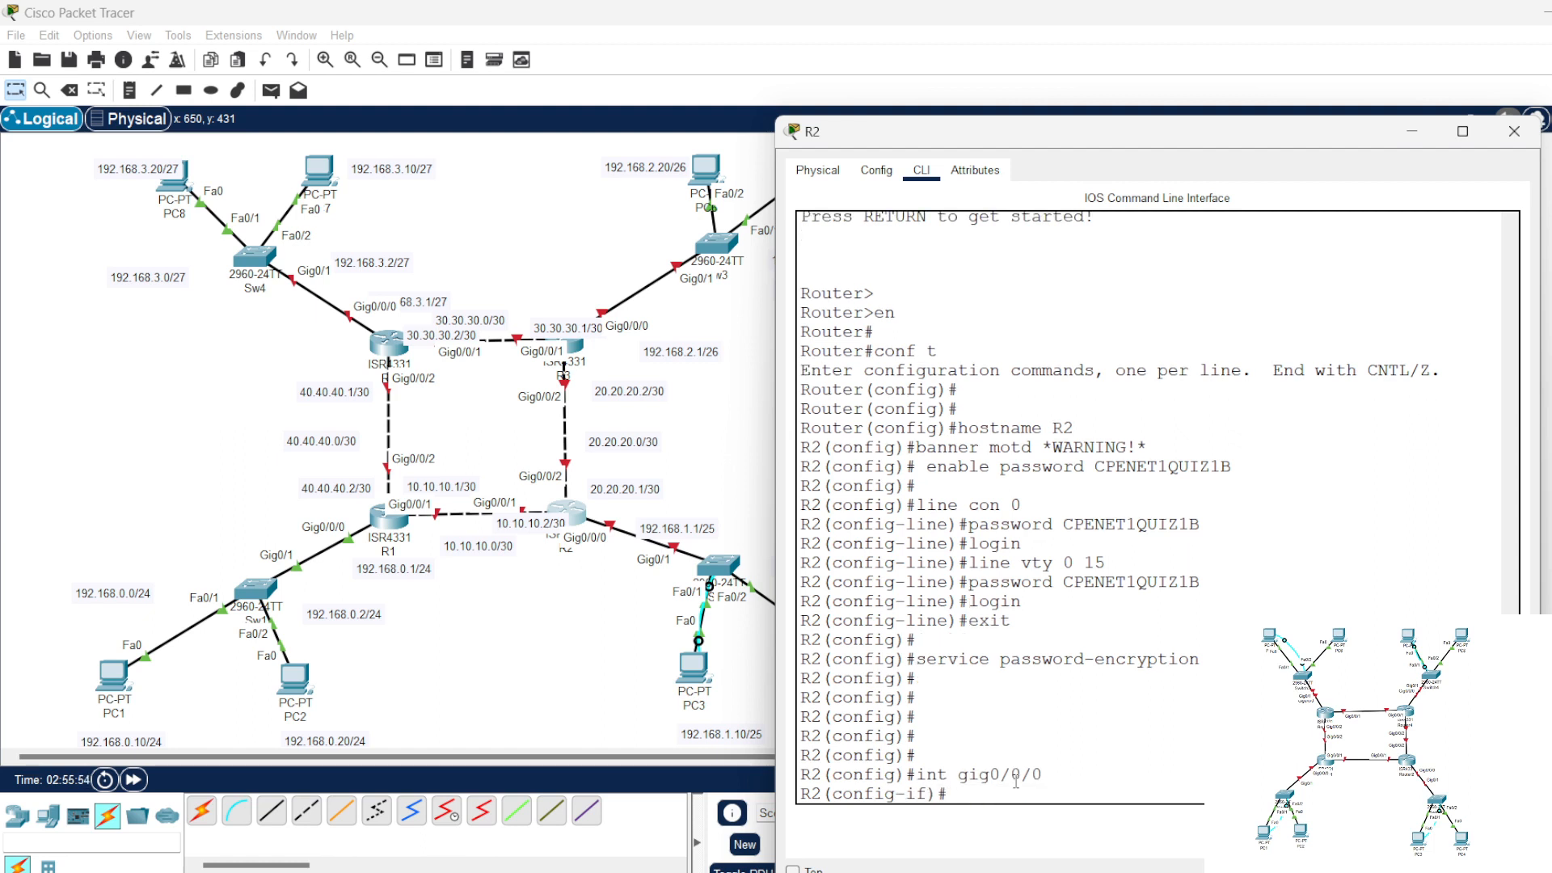
Step: Assign 192.168.1.1 with mask 255.255.255.128 to R2's gig0/0/0 interface and enable it with no shut
{"action": "type", "text": "ip add"}
{"action": "key", "text": "Tab"}
{"action": "type", "text": "192.1"}
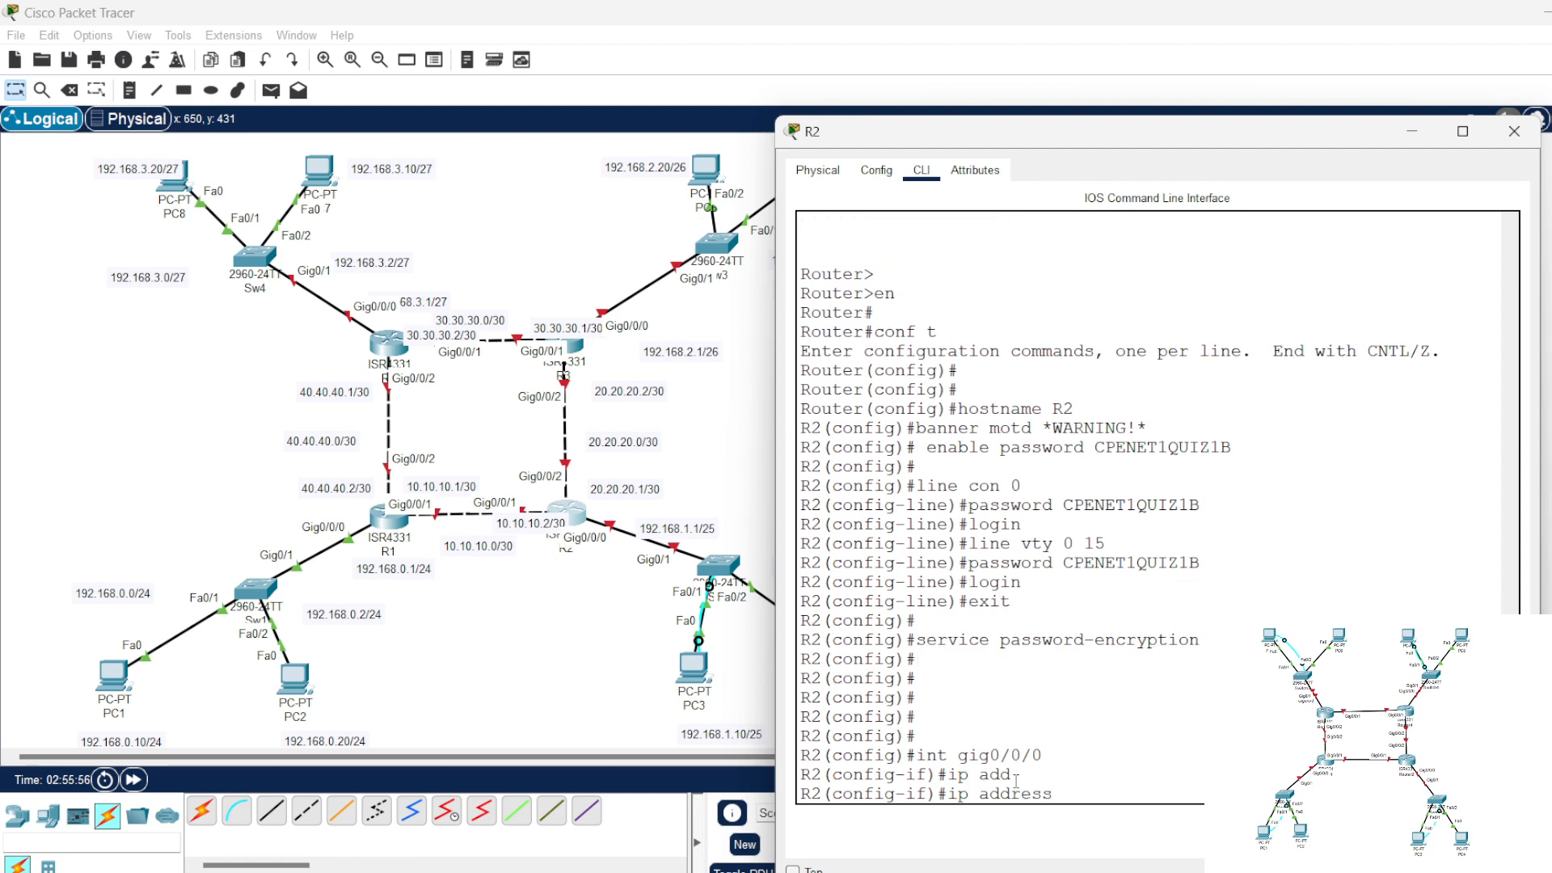
{"action": "type", "text": "68.1.1 25"}
{"action": "key", "text": "Return"}
{"action": "type", "text": "no shut"}
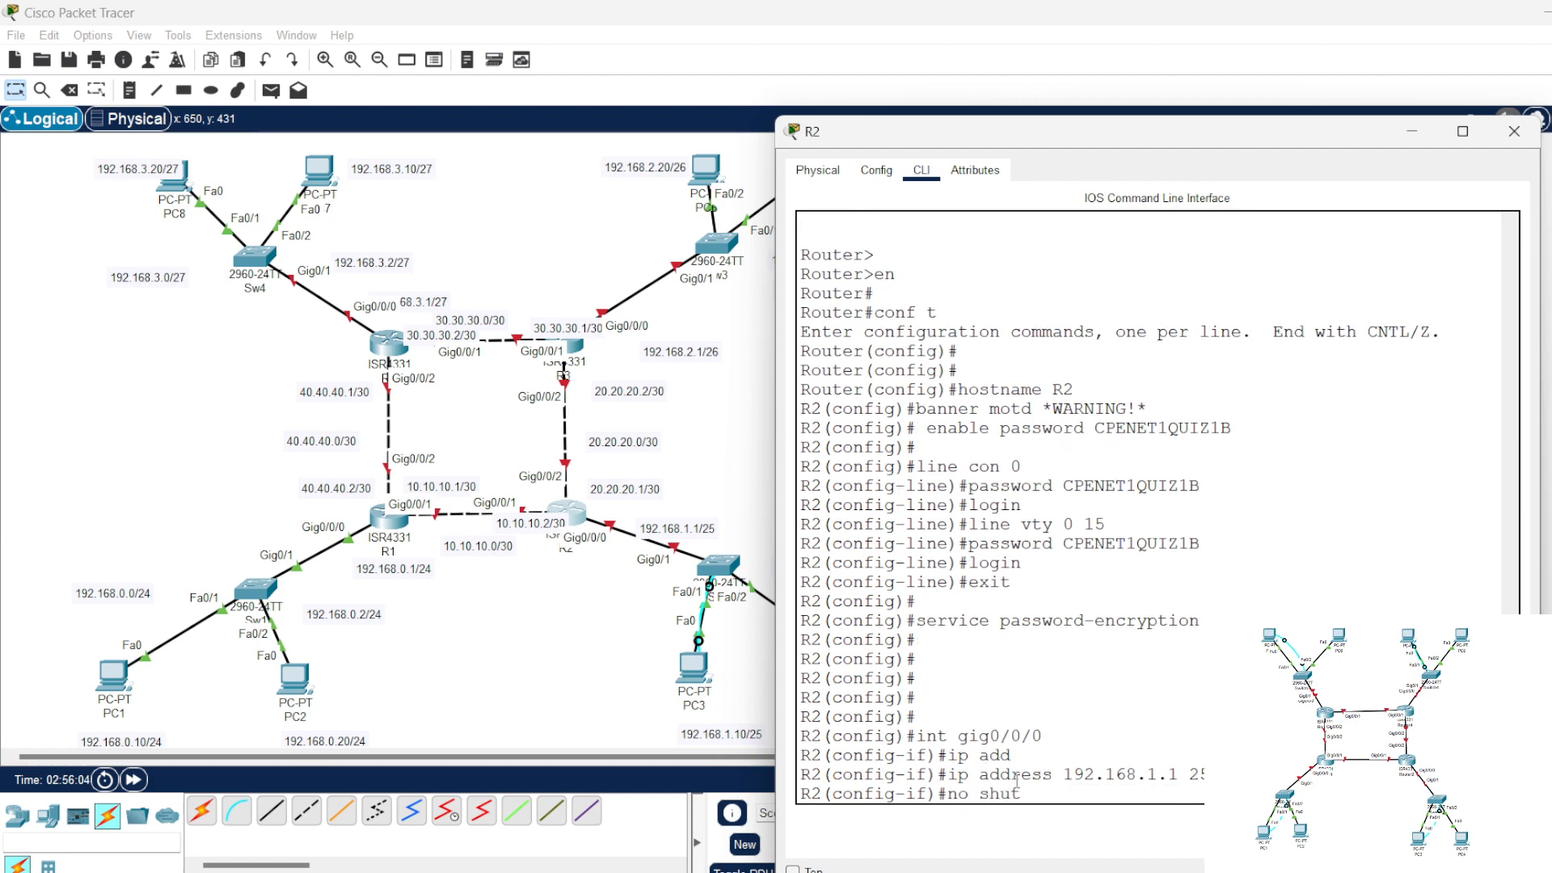
{"action": "key", "text": "Return"}
{"action": "key", "text": "Return"}
{"action": "key", "text": "Return"}
{"action": "key", "text": "Return"}
{"action": "key", "text": "Return"}
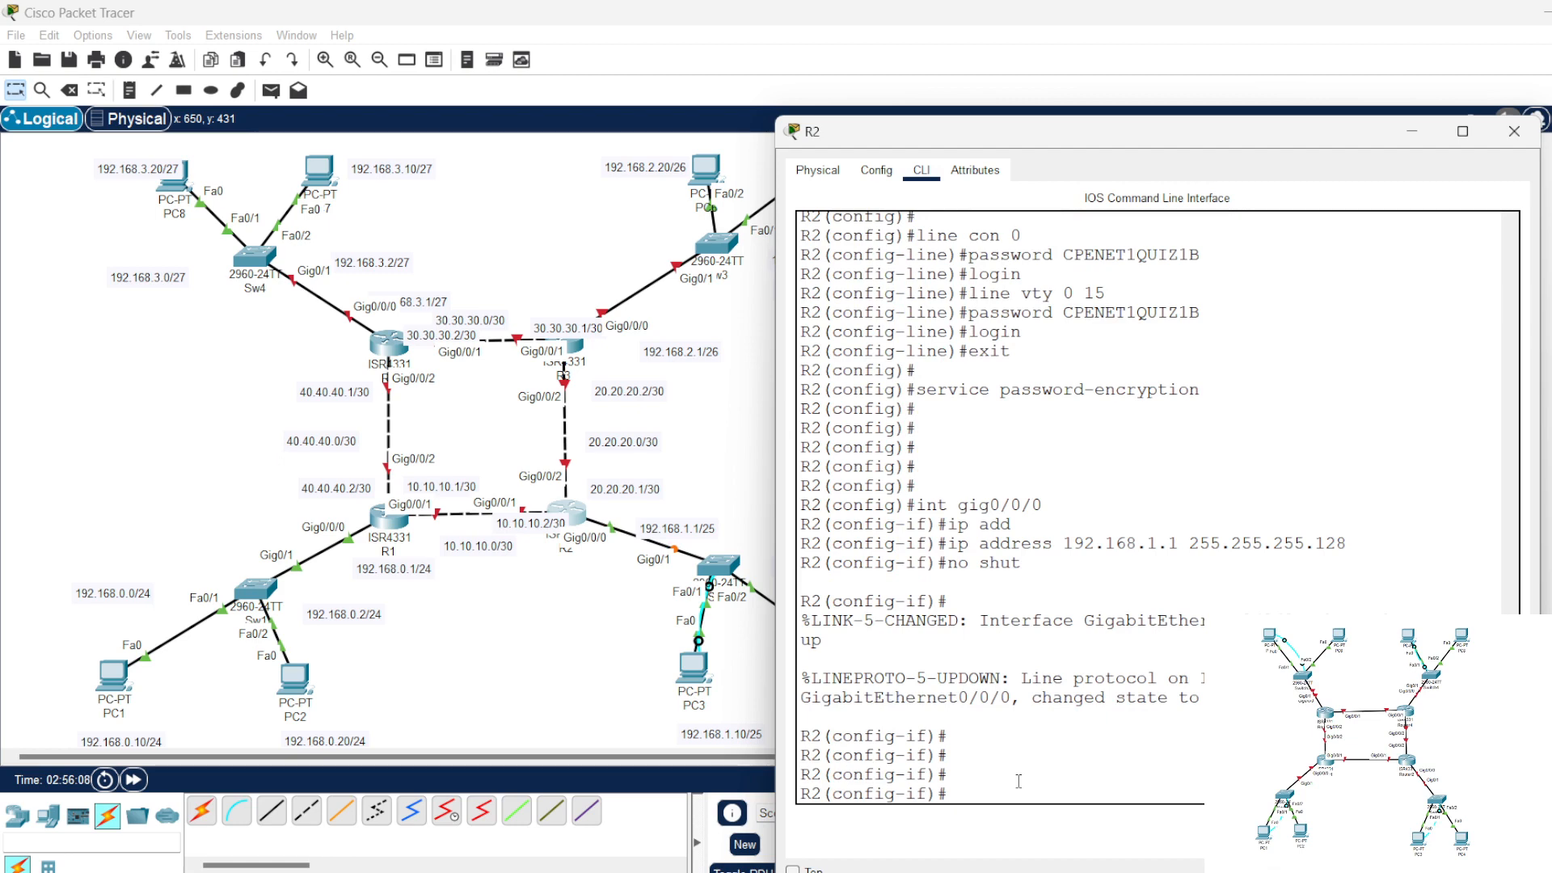
Step: Enter configuration of interface gig0/0/1 on R2
{"action": "key", "text": "Up"}
{"action": "key", "text": "Up"}
{"action": "key", "text": "Up"}
{"action": "key", "text": "Up"}
{"action": "key", "text": "BackSpace"}
{"action": "type", "text": "1"}
{"action": "key", "text": "Return"}
{"action": "type", "text": "no shut"}
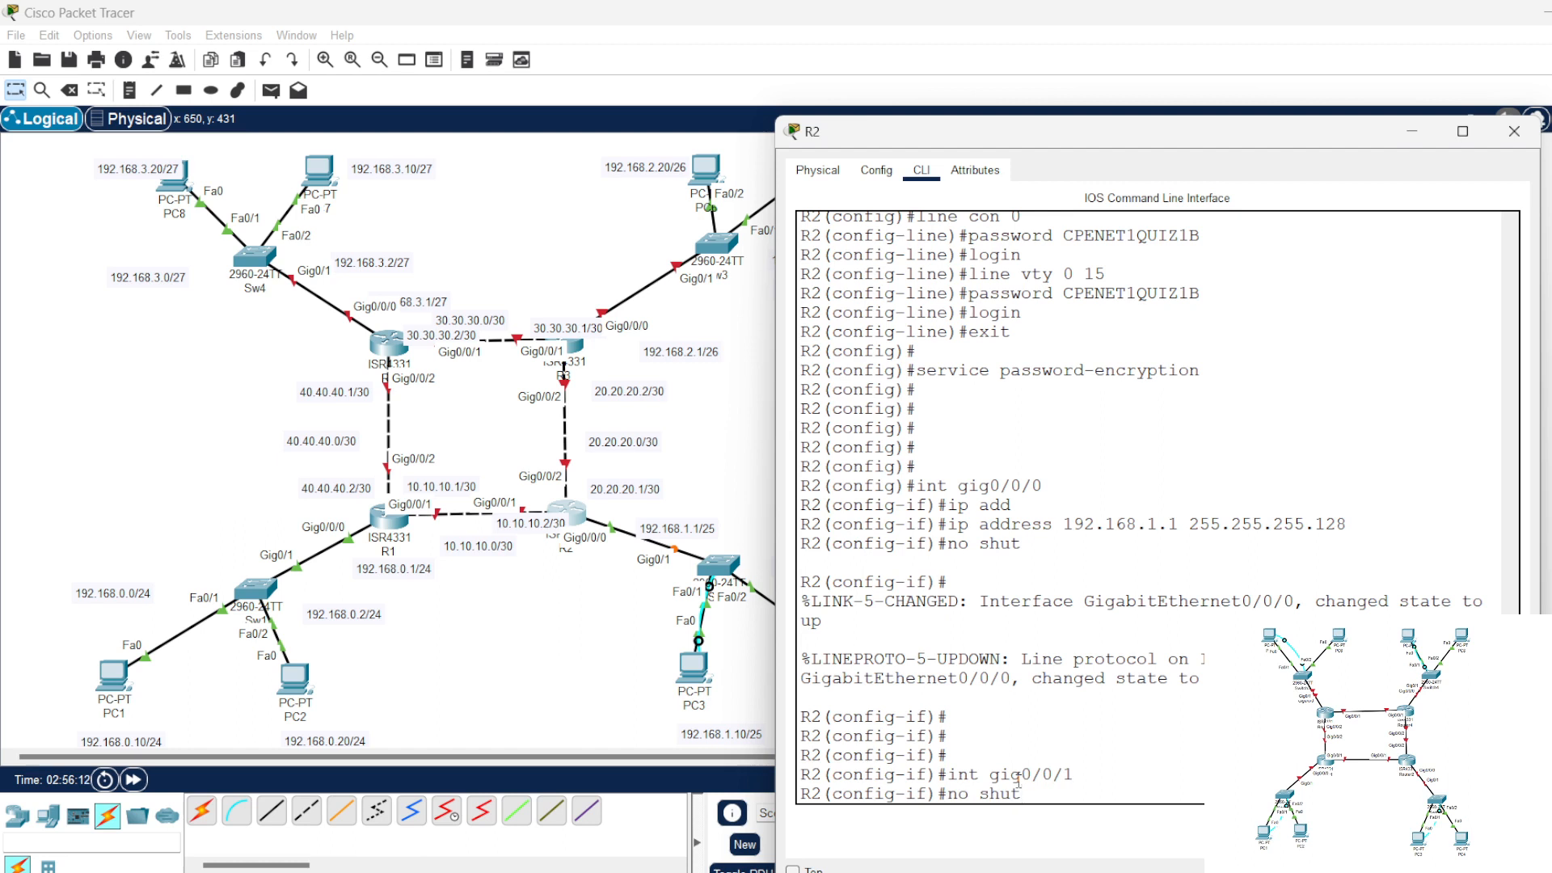
{"action": "key", "text": "Up"}
{"action": "key", "text": "Up"}
{"action": "key", "text": "Up"}
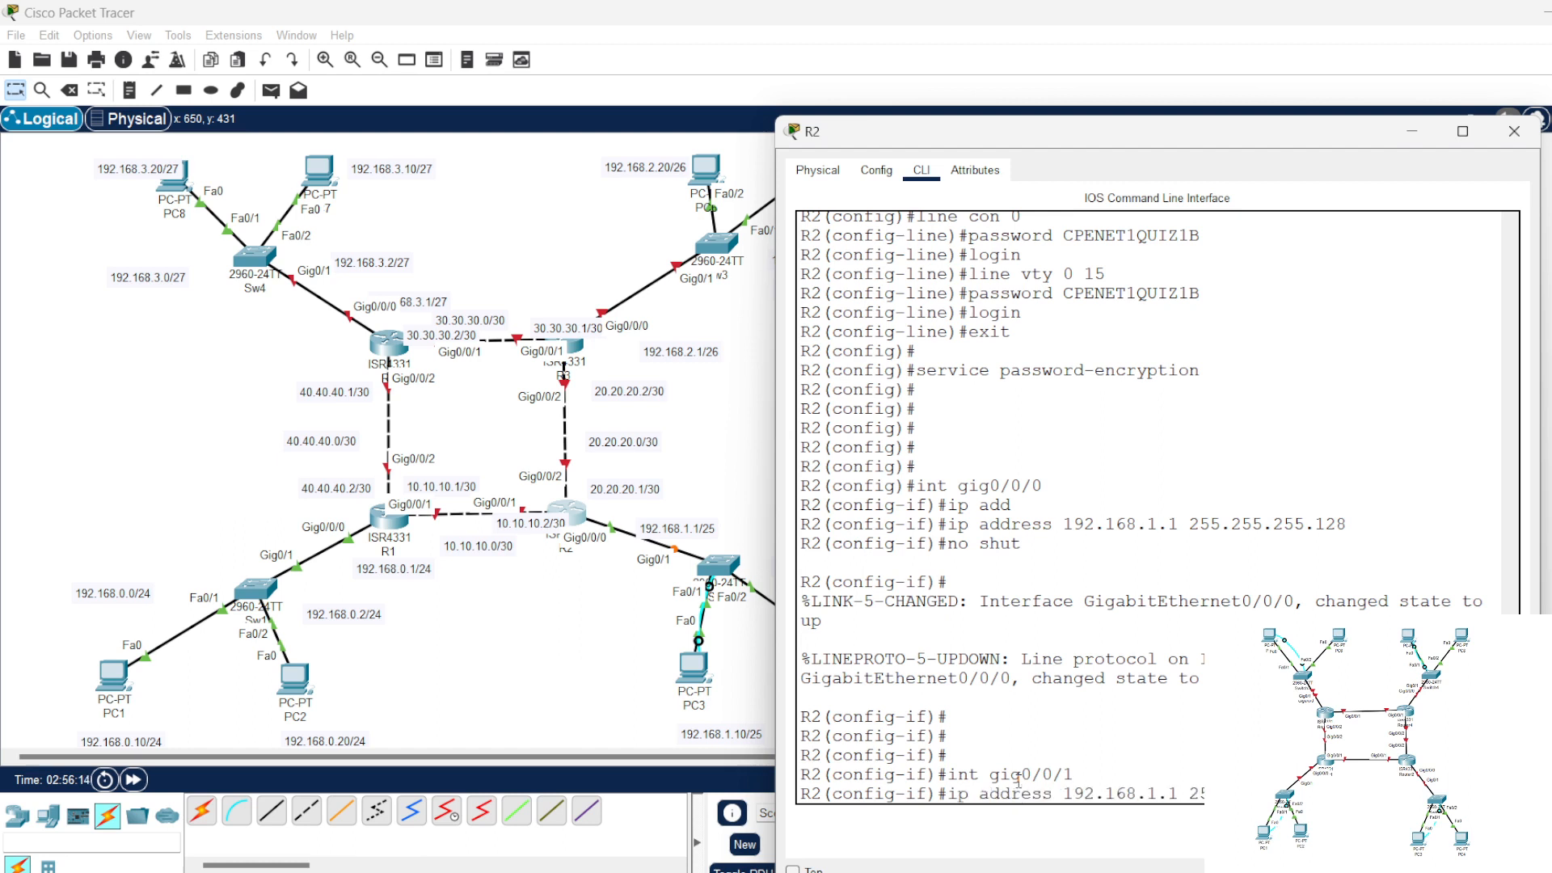
{"action": "key", "text": "Down"}
{"action": "key", "text": "Down"}
{"action": "key", "text": "Down"}
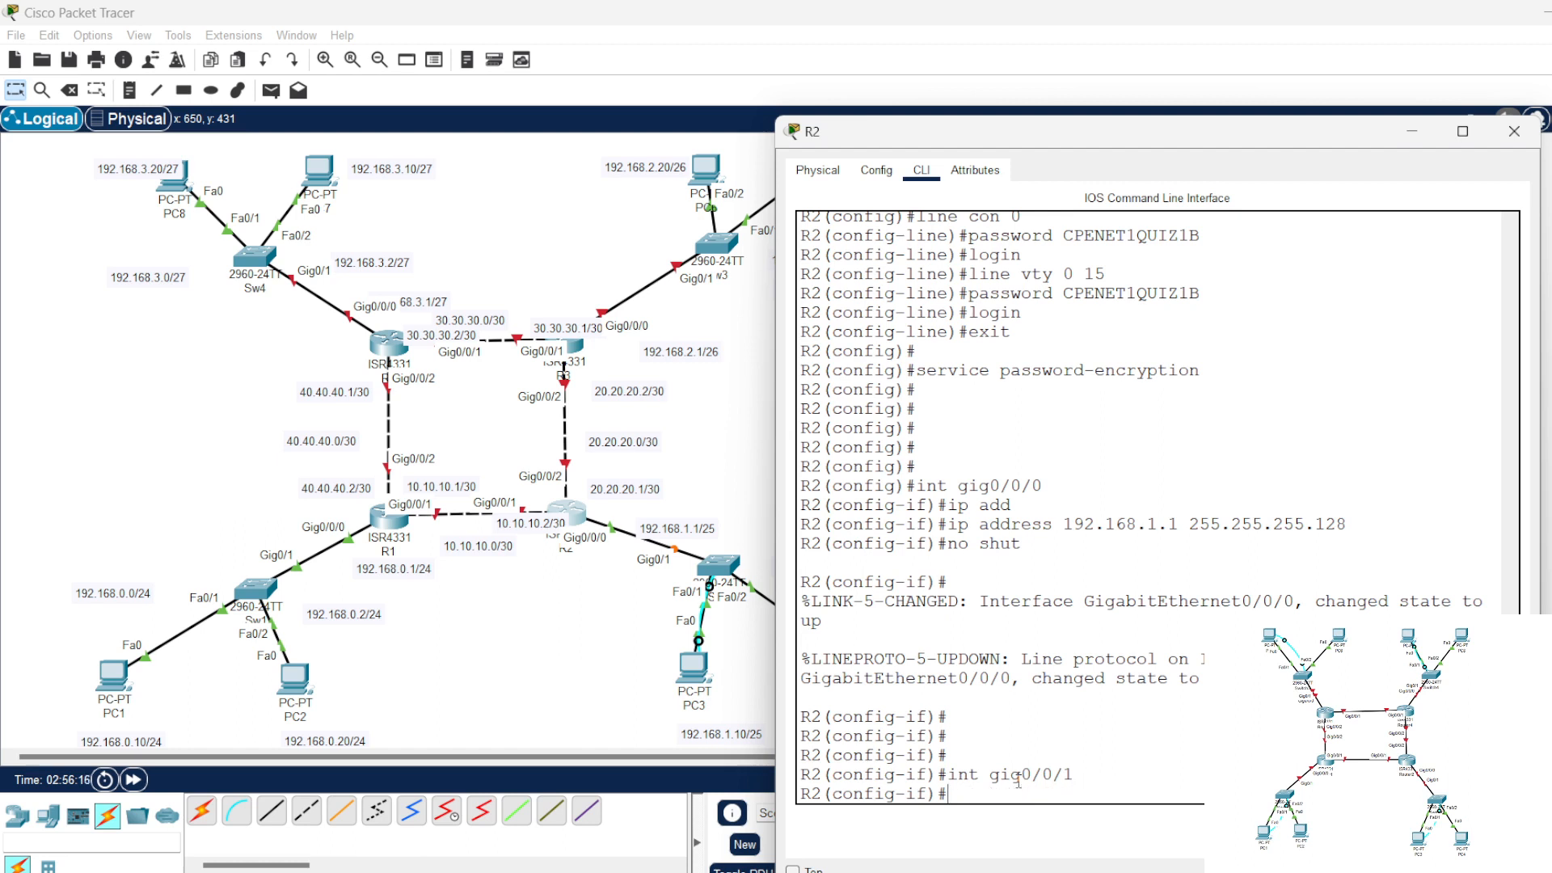
Step: Assign 10.10.10.2 with mask 255.255.255.252 to R2's gig0/0/1 interface and enable it with no shut
{"action": "type", "text": "ip add"}
{"action": "key", "text": "Tab"}
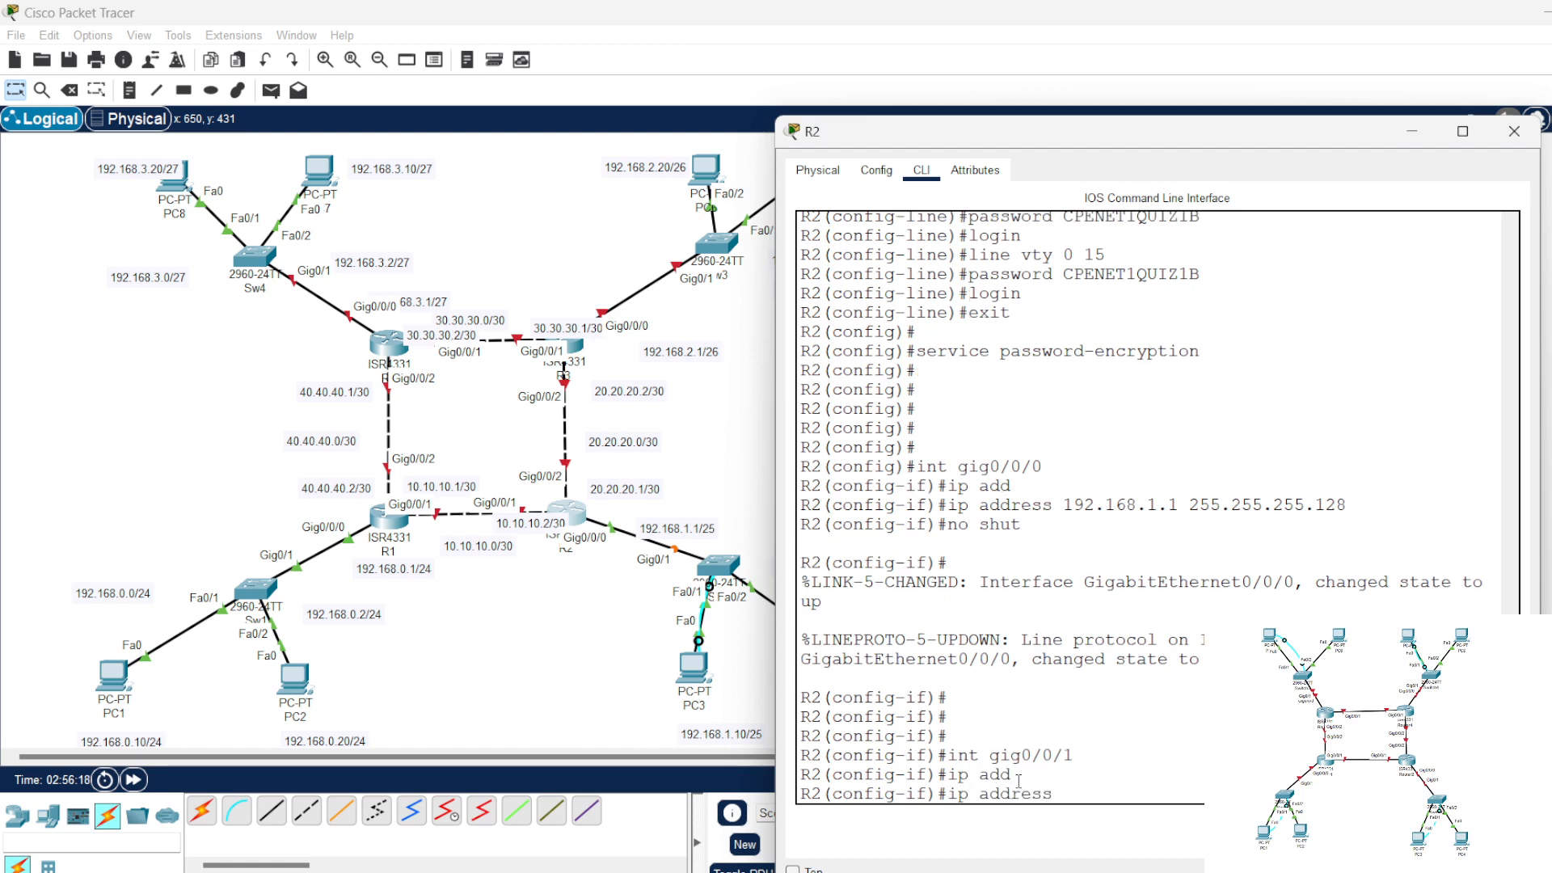
{"action": "type", "text": "10.10.10.2"}
{"action": "type", "text": "255"}
{"action": "key", "text": "Return"}
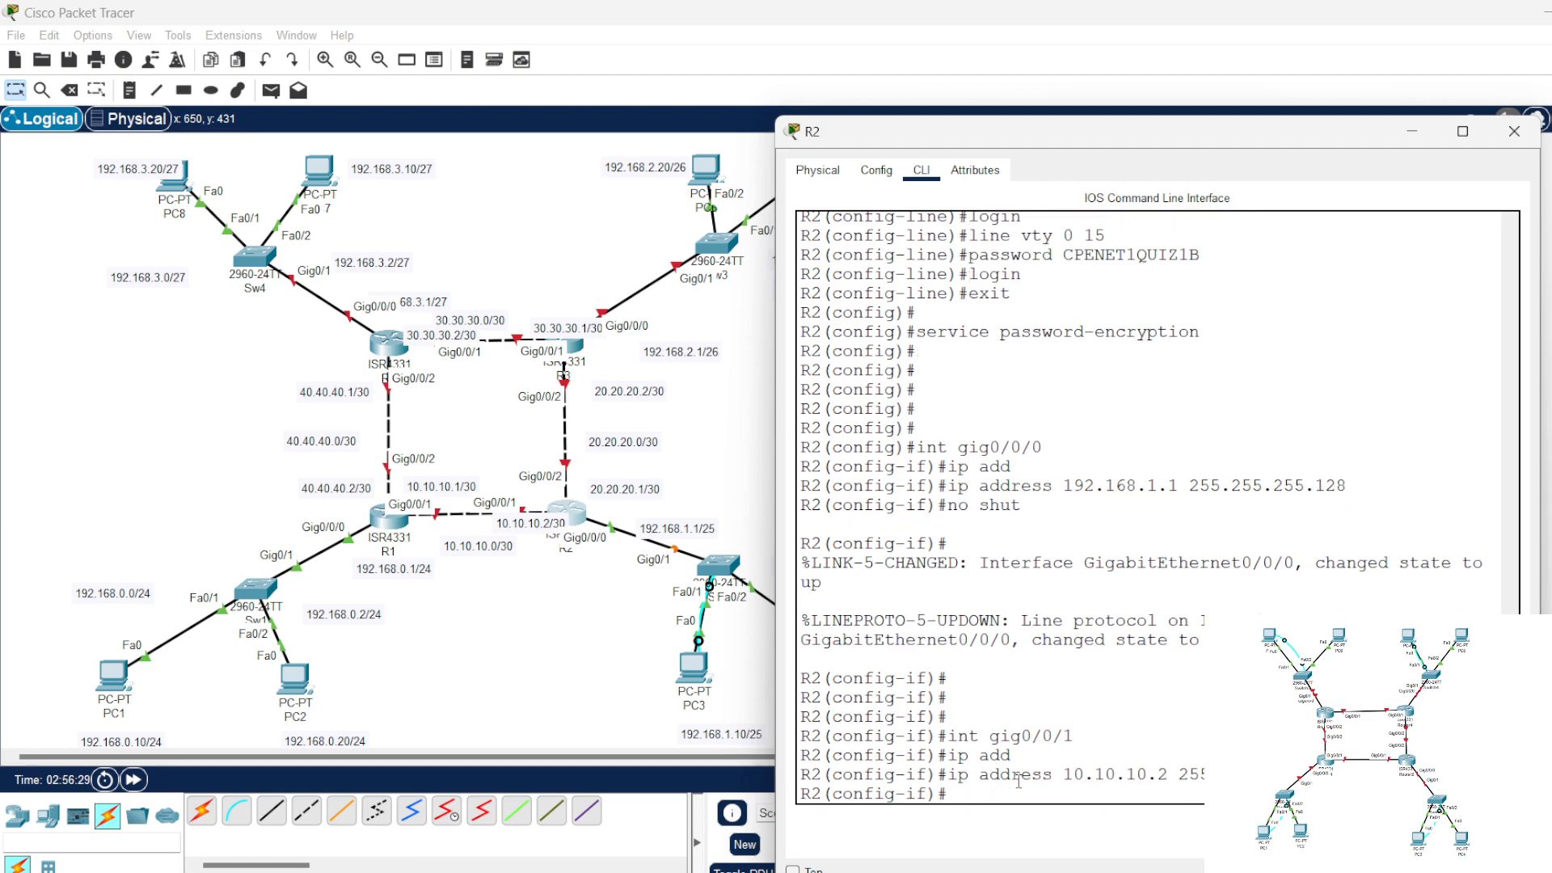
{"action": "type", "text": "no shut"}
{"action": "key", "text": "Return"}
{"action": "key", "text": "Return"}
{"action": "key", "text": "Return"}
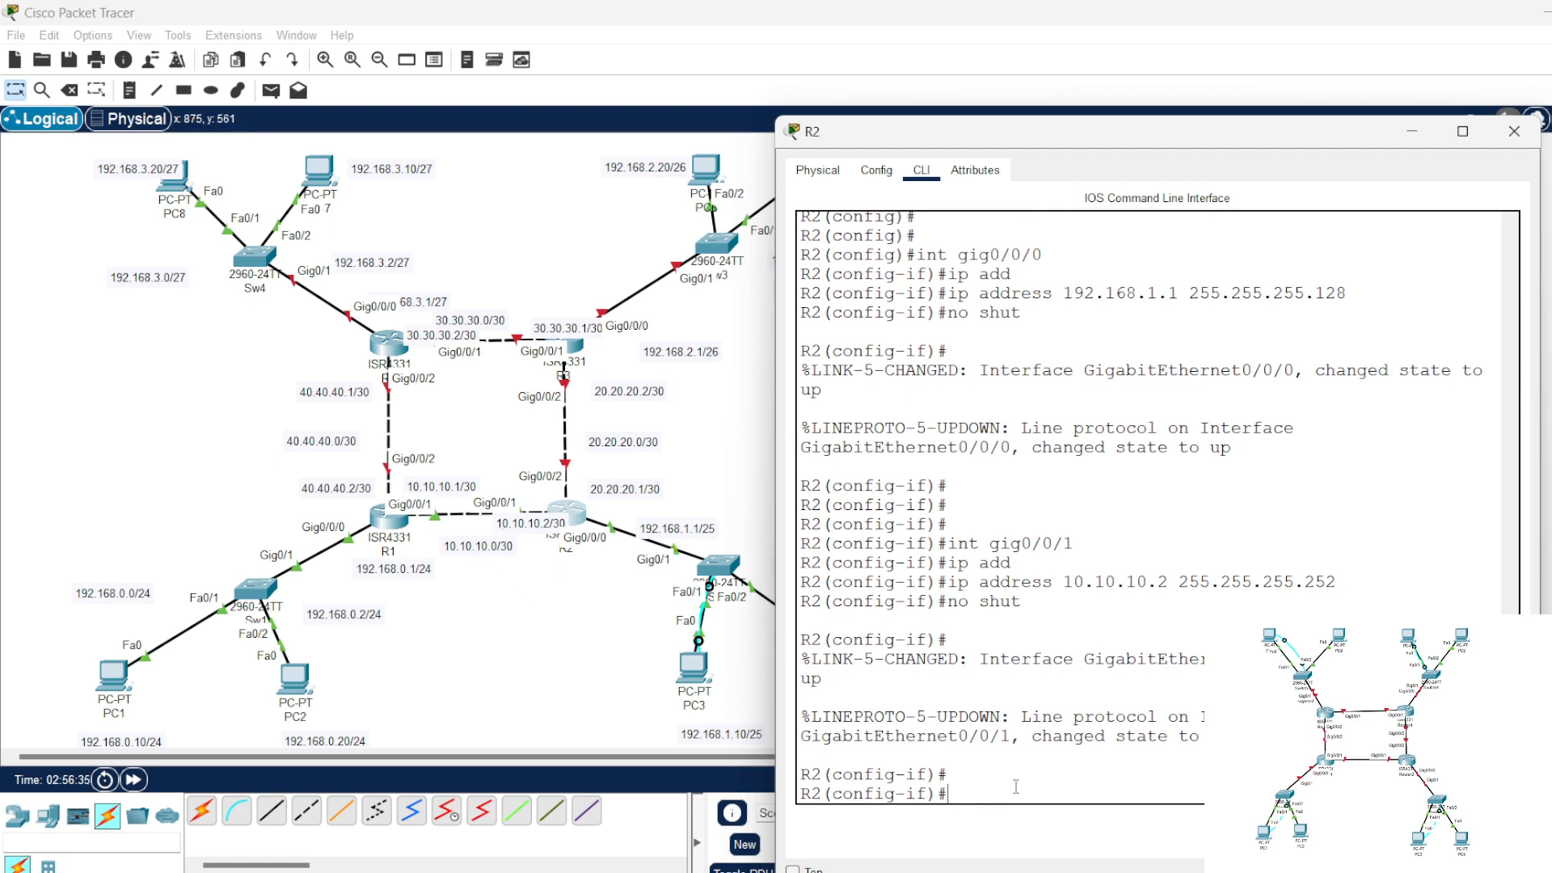
Step: Assign 20.20.20.1 with mask 255.255.255.252 to R2's gig0/0/2 interface
{"action": "key", "text": "Up"}
{"action": "key", "text": "Up"}
{"action": "key", "text": "Up"}
{"action": "key", "text": "Up"}
{"action": "key", "text": "BackSpace"}
{"action": "type", "text": "2"}
{"action": "key", "text": "Return"}
{"action": "key", "text": "Up"}
{"action": "key", "text": "Up"}
{"action": "key", "text": "Up"}
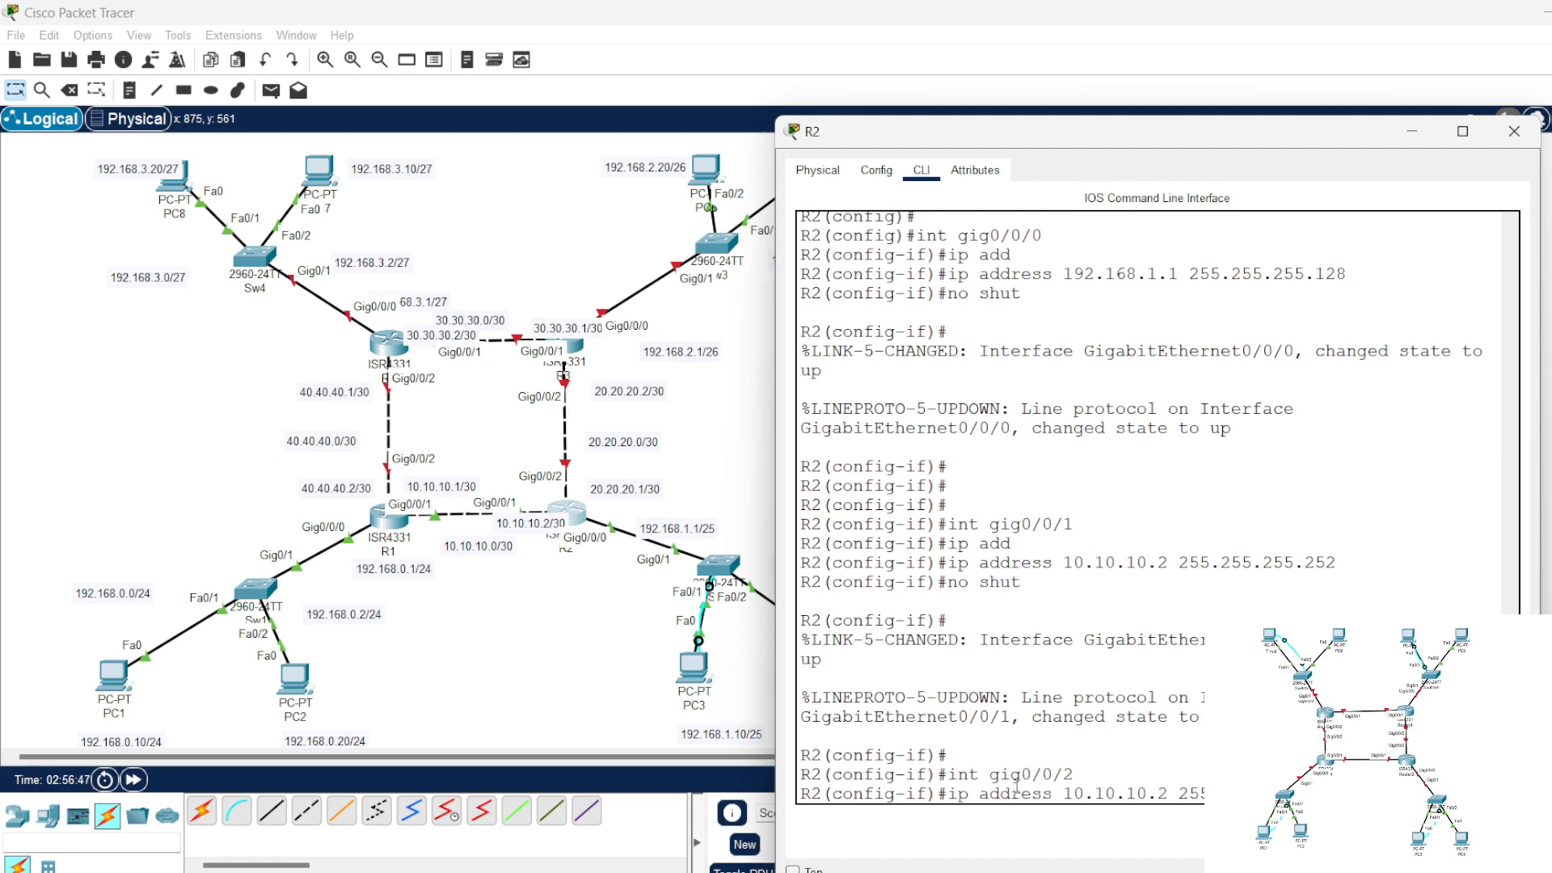
{"action": "key", "text": "Left"}
{"action": "key", "text": "Left"}
{"action": "key", "text": "Left"}
{"action": "key", "text": "Left"}
{"action": "key", "text": "Left"}
{"action": "key", "text": "Left"}
{"action": "key", "text": "Left"}
{"action": "key", "text": "Left"}
{"action": "key", "text": "Left"}
{"action": "key", "text": "Left"}
{"action": "key", "text": "Left"}
{"action": "key", "text": "Left"}
{"action": "key", "text": "Left"}
{"action": "key", "text": "Left"}
{"action": "key", "text": "Left"}
{"action": "key", "text": "Left"}
{"action": "key", "text": "BackSpace"}
{"action": "key", "text": "BackSpace"}
{"action": "key", "text": "BackSpace"}
{"action": "key", "text": "BackSpace"}
{"action": "key", "text": "BackSpace"}
{"action": "key", "text": "BackSpace"}
{"action": "key", "text": "BackSpace"}
{"action": "key", "text": "BackSpace"}
{"action": "key", "text": "BackSpace"}
{"action": "key", "text": "BackSpace"}
{"action": "type", "text": "20.20.20.1"}
{"action": "key", "text": "Return"}
Step: Enable R2's gig0/0/2 interface with no shut and close the R2 window
{"action": "type", "text": "no shut"}
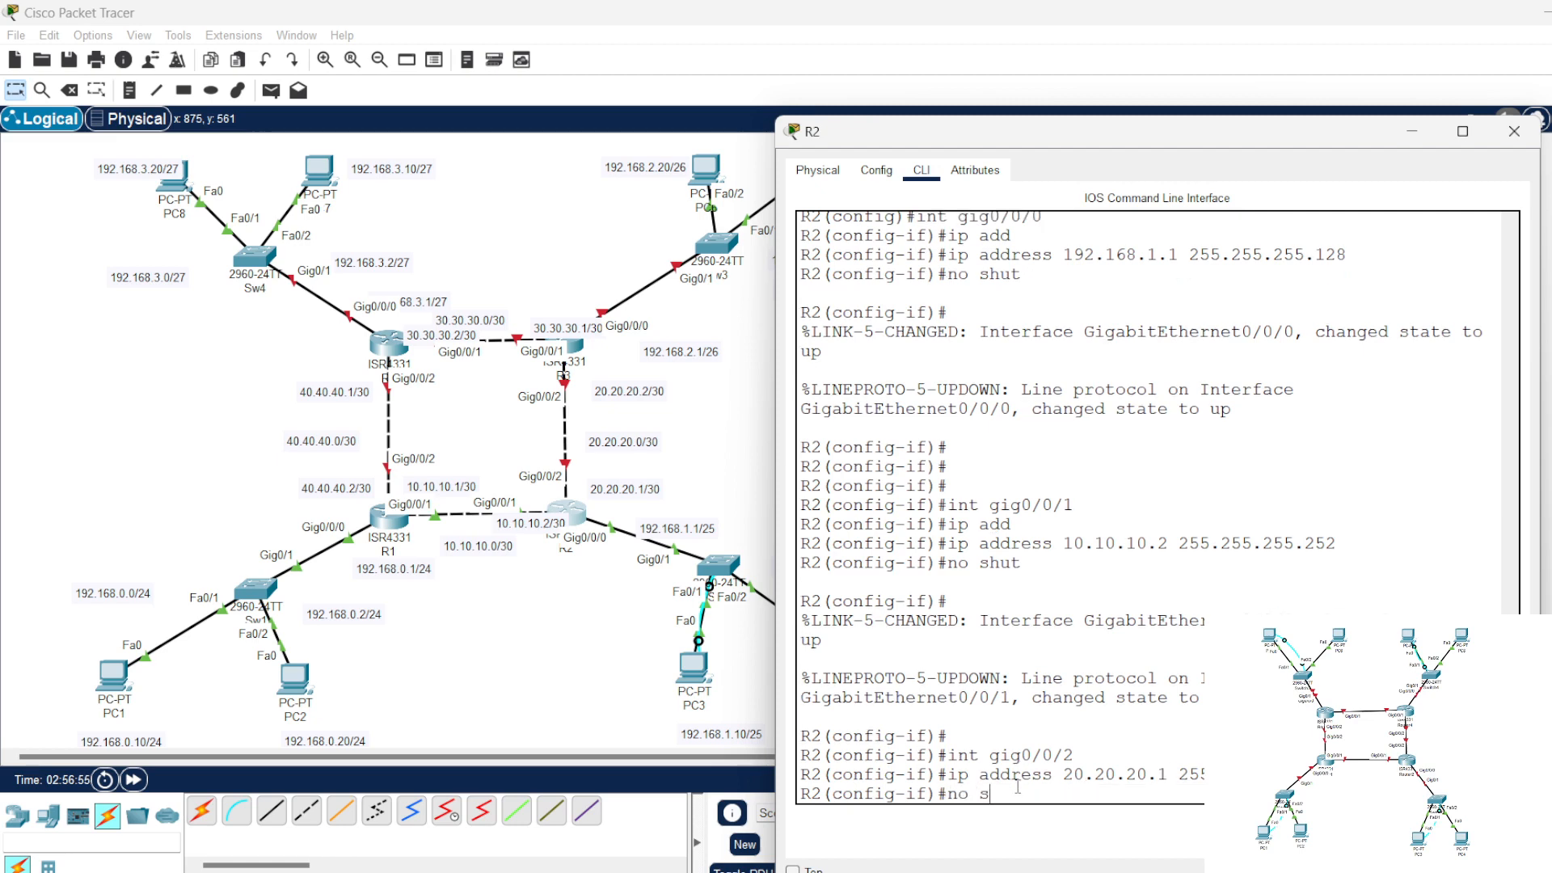
{"action": "key", "text": "Return"}
{"action": "key", "text": "Return"}
{"action": "key", "text": "Return"}
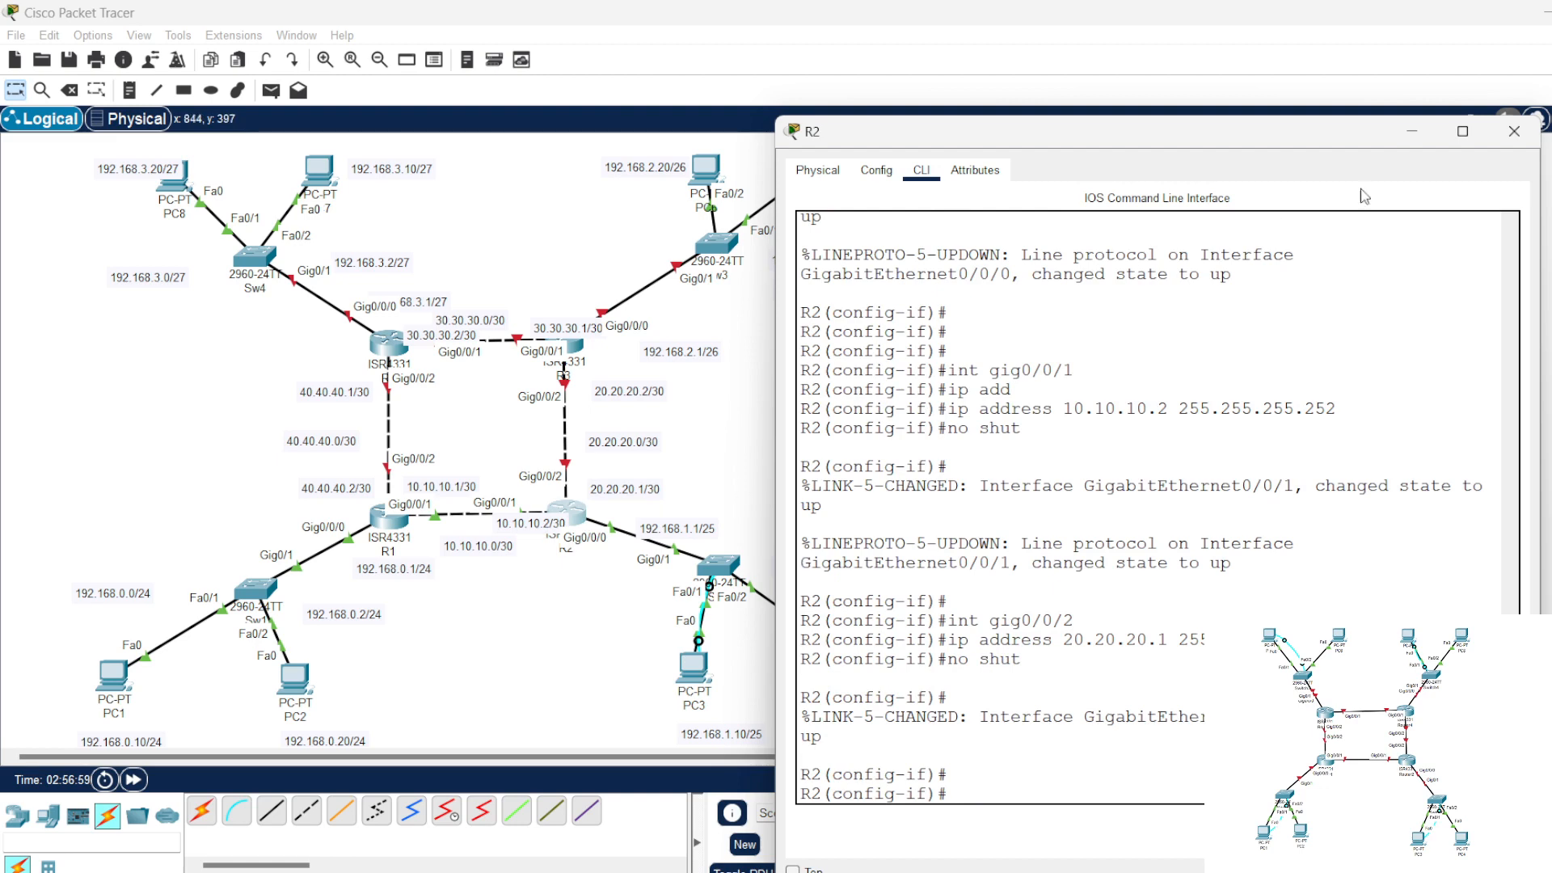
{"action": "left_click", "coordinate": [1512, 133]}
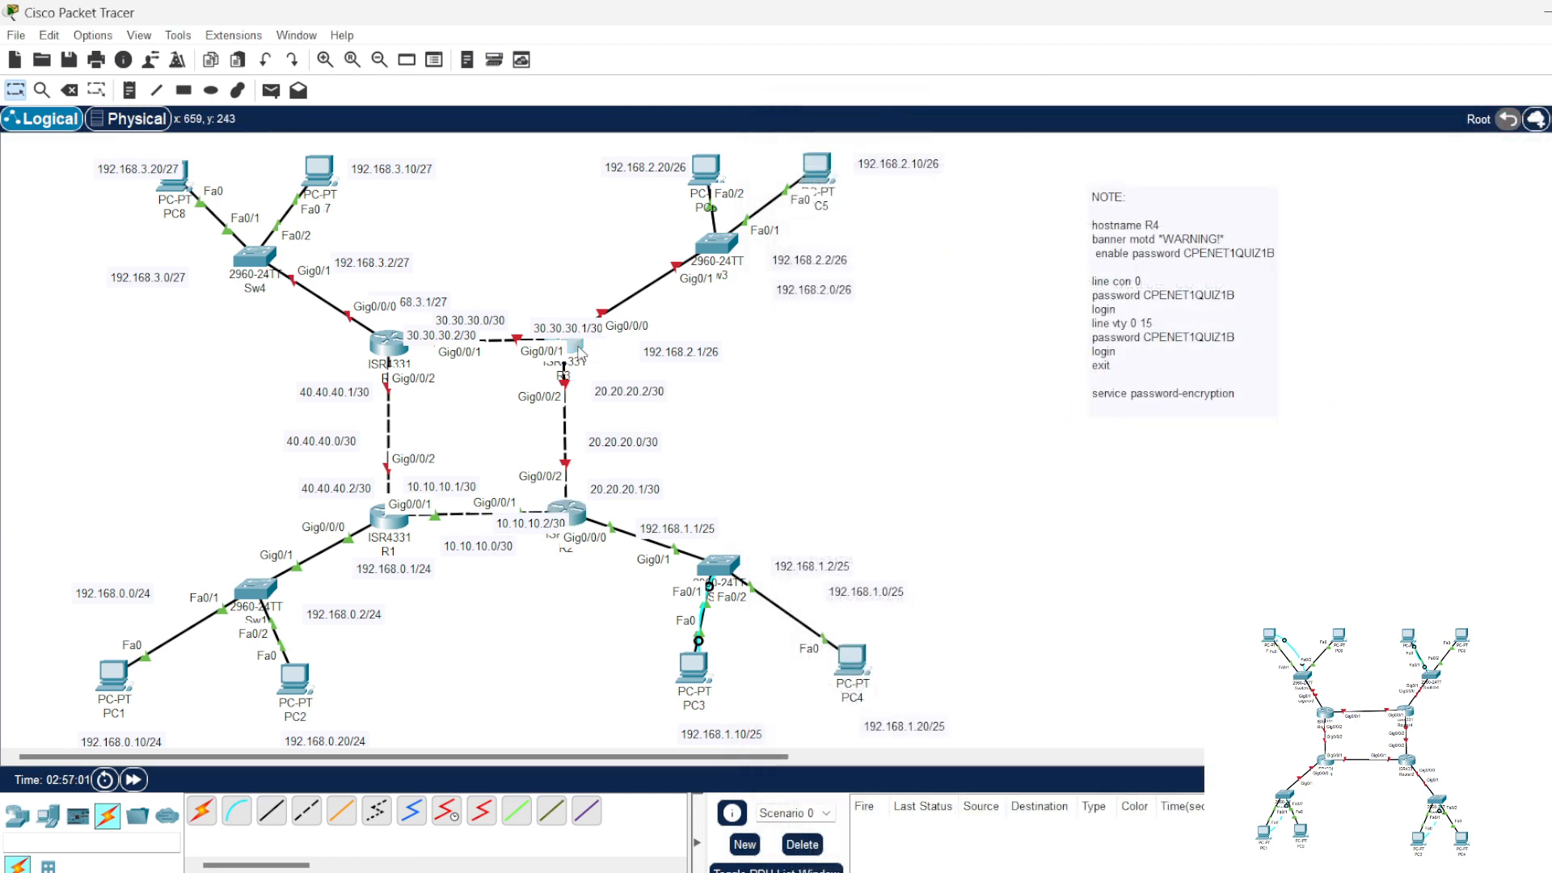
Step: Open R3's command line, move its window clear of the R3 address labels, and enter configuration of interface gig0/0/0
{"action": "left_click", "coordinate": [575, 349]}
{"action": "left_click_drag", "start_coordinate": [849, 130], "coordinate": [1021, 126]}
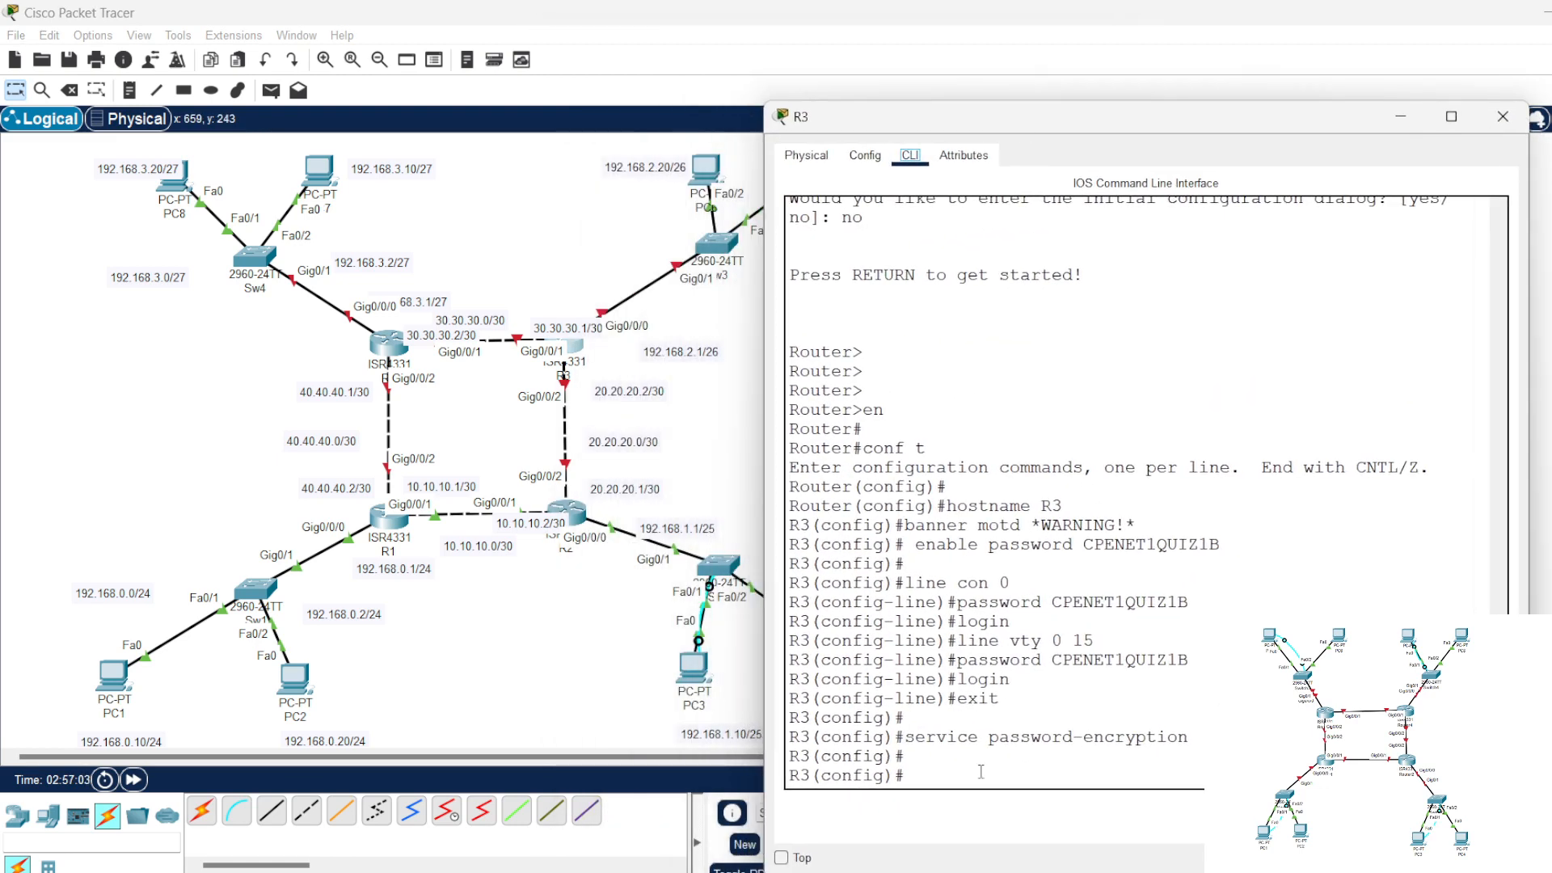
{"action": "left_click", "coordinate": [981, 782]}
{"action": "type", "text": "int"}
{"action": "left_click_drag", "start_coordinate": [1005, 121], "coordinate": [1109, 122]}
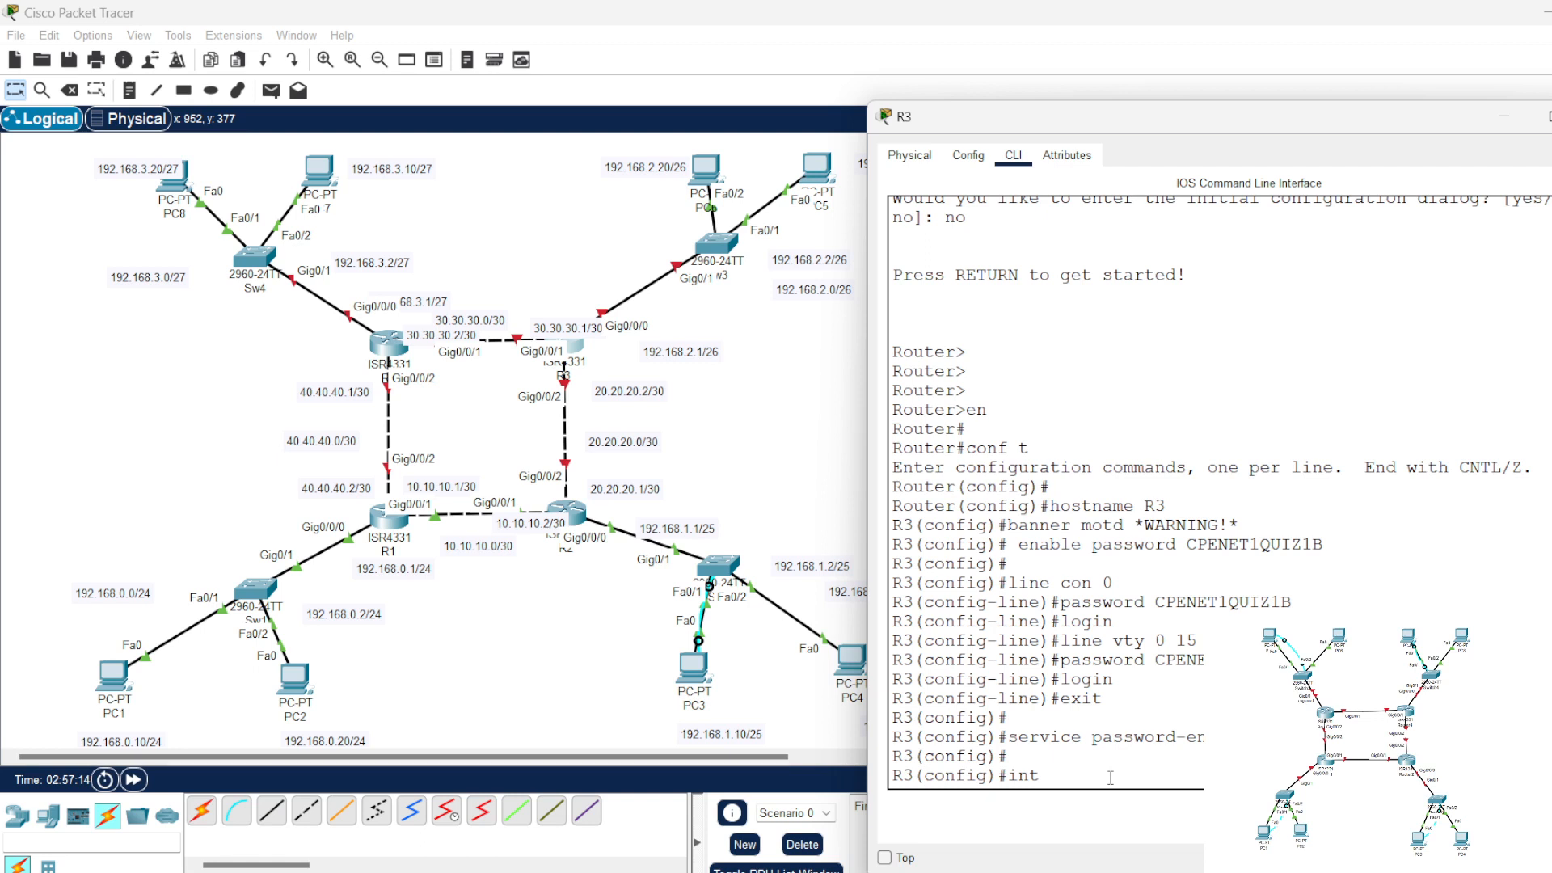
{"action": "type", "text": "gig0/0/0"}
{"action": "key", "text": "Return"}
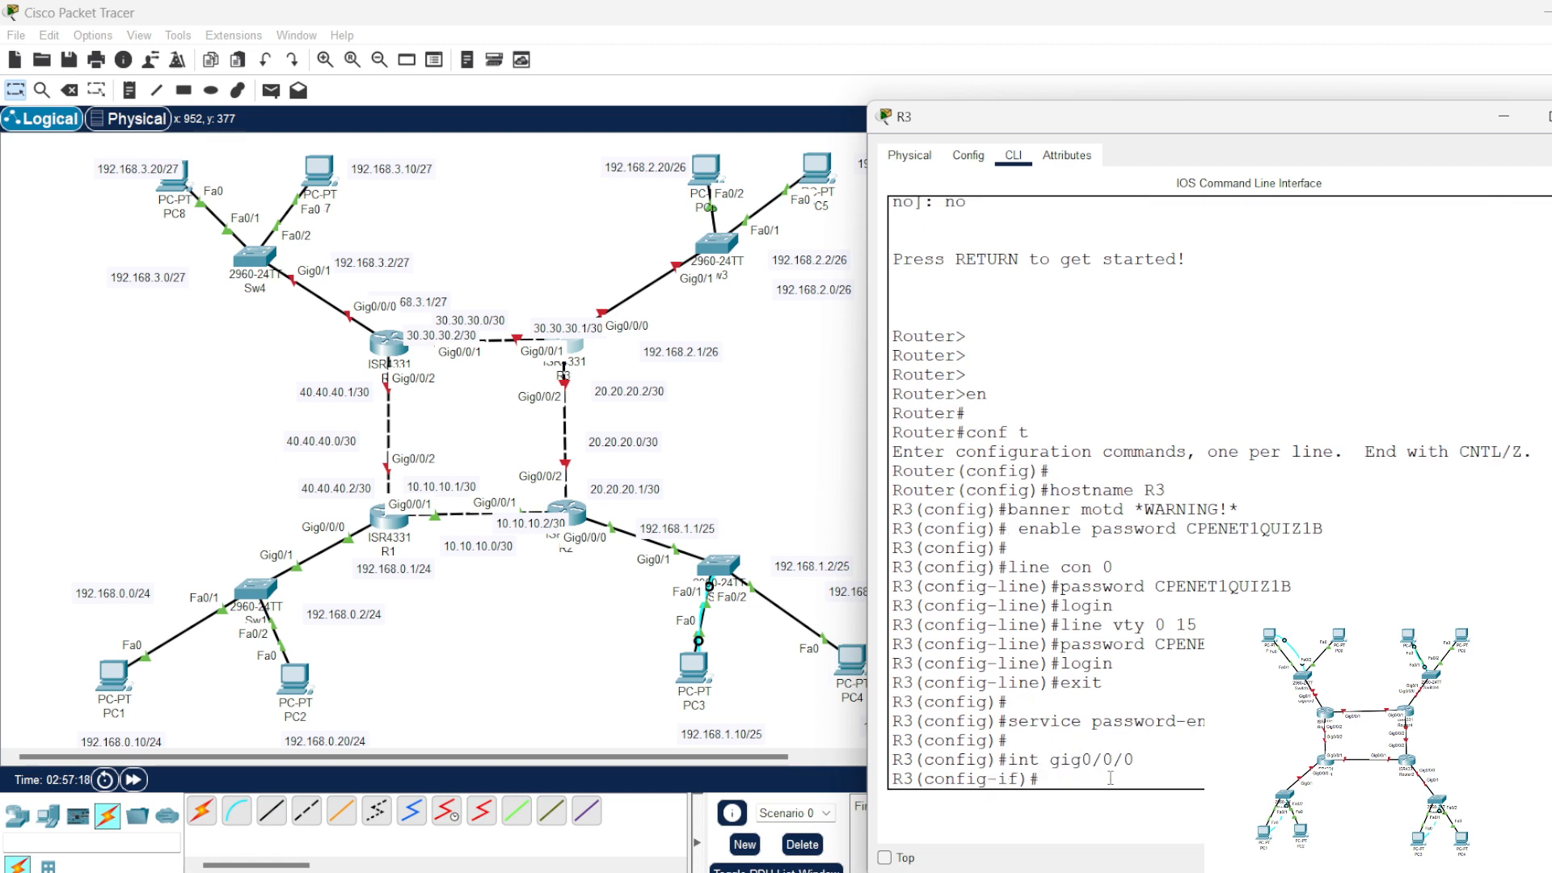
Step: Assign 192.168.2.1 with mask 255.255.255.192 to R3's gig0/0/0 interface and enable it with no shut
{"action": "type", "text": "ip"}
{"action": "type", "text": "add"}
{"action": "key", "text": "Tab"}
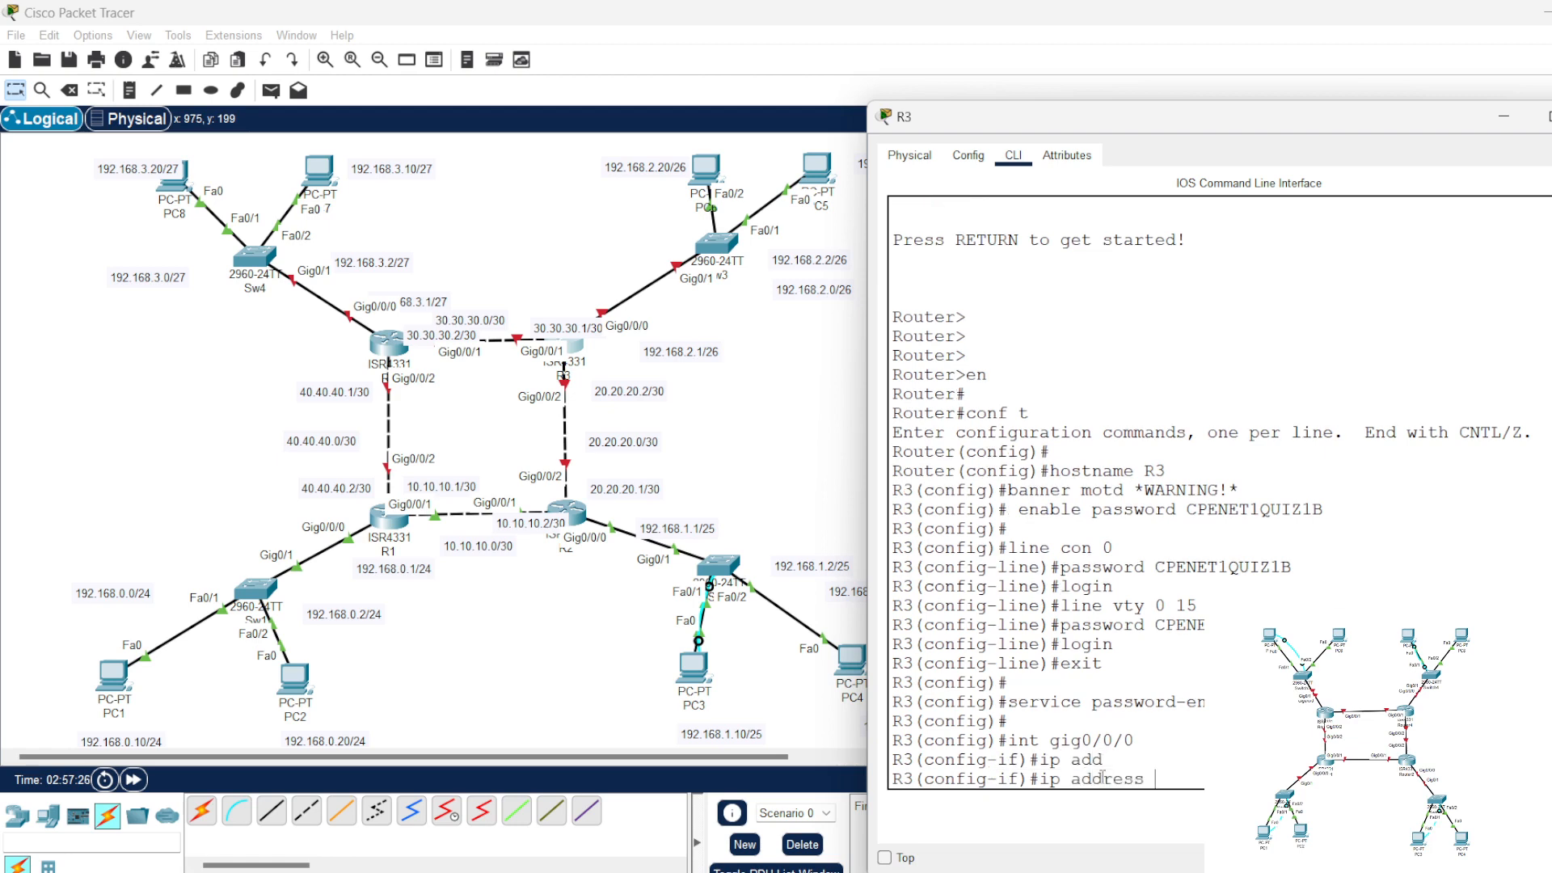
{"action": "type", "text": "192.1"}
{"action": "key", "text": "Return"}
{"action": "type", "text": "no shut"}
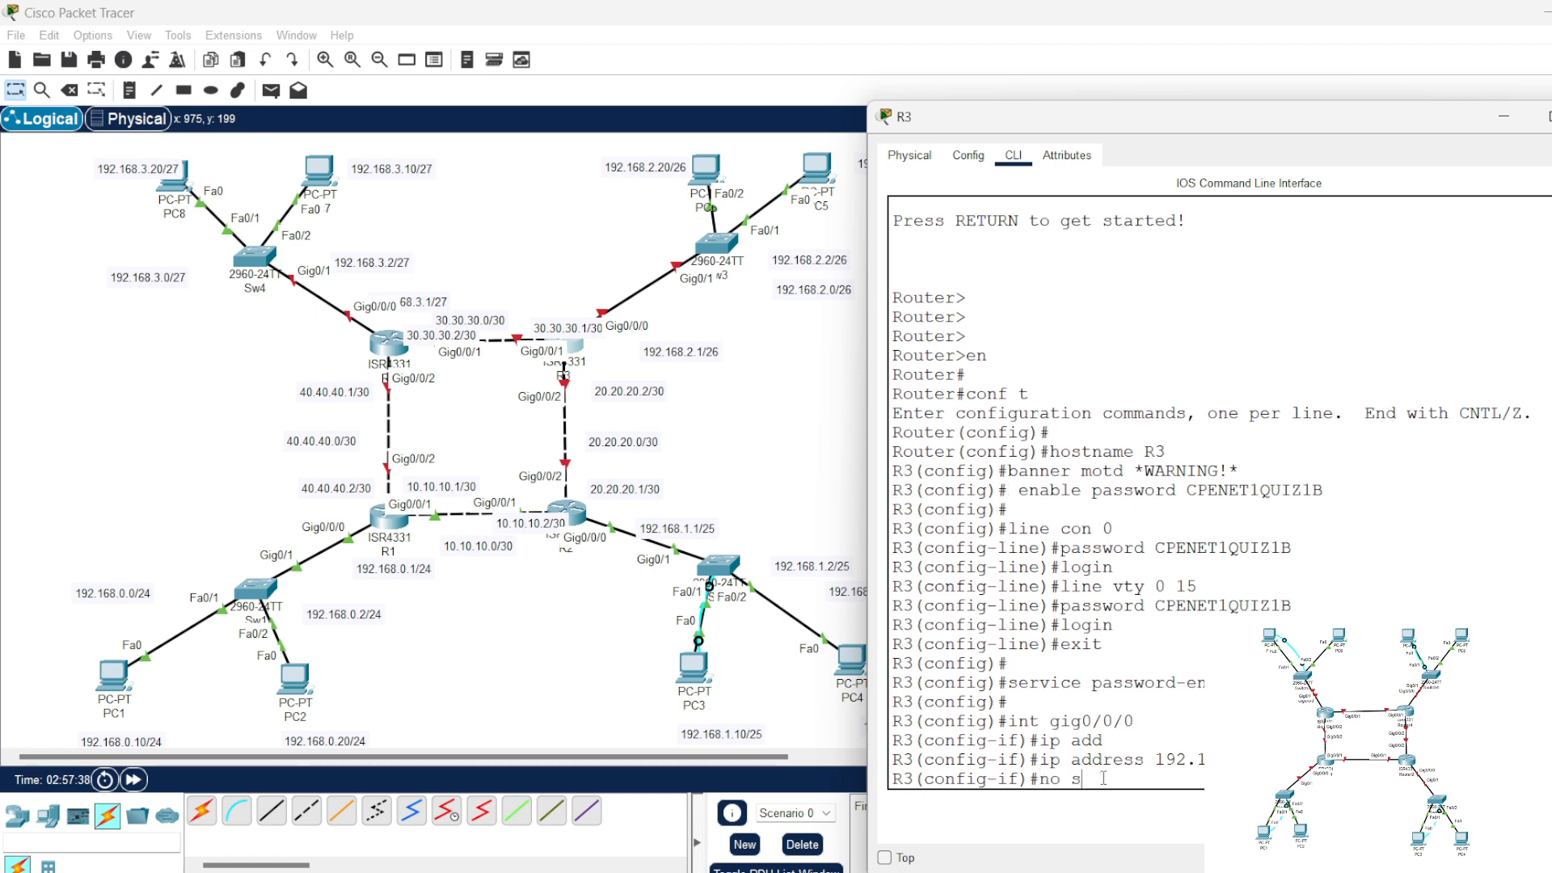
{"action": "key", "text": "Return"}
{"action": "key", "text": "Return"}
{"action": "key", "text": "Return"}
{"action": "key", "text": "Return"}
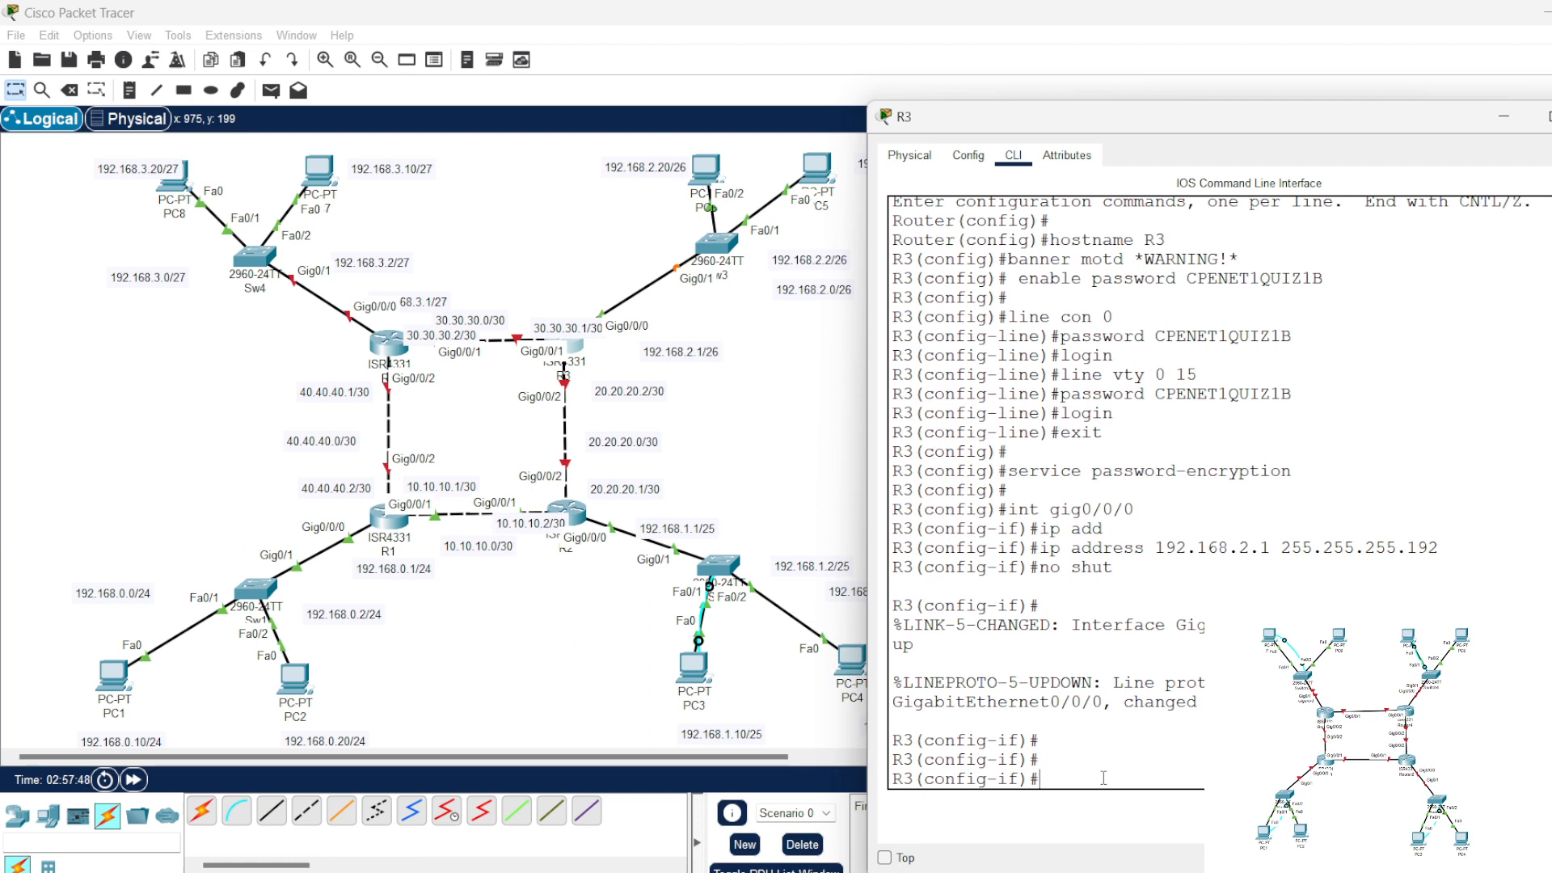
Step: Assign 20.20.20.2 with mask 255.255.255.252 to R3's gig0/0/2 interface
{"action": "type", "text": "int gig0/0/2"}
{"action": "key", "text": "Return"}
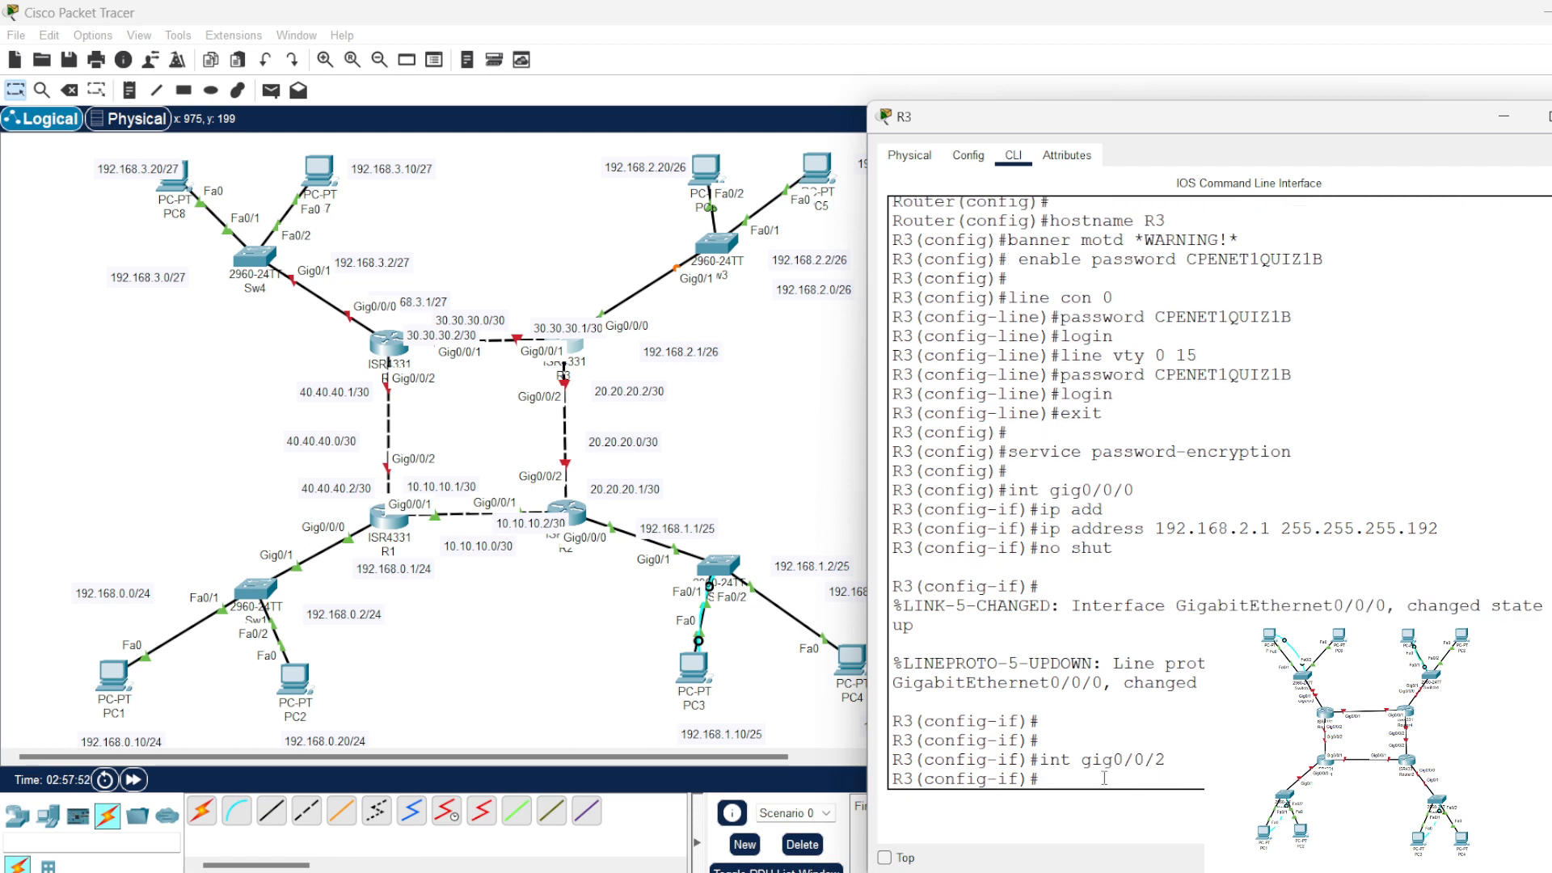
{"action": "key", "text": "Up"}
{"action": "key", "text": "Down"}
{"action": "type", "text": "ip add"}
{"action": "key", "text": "Tab"}
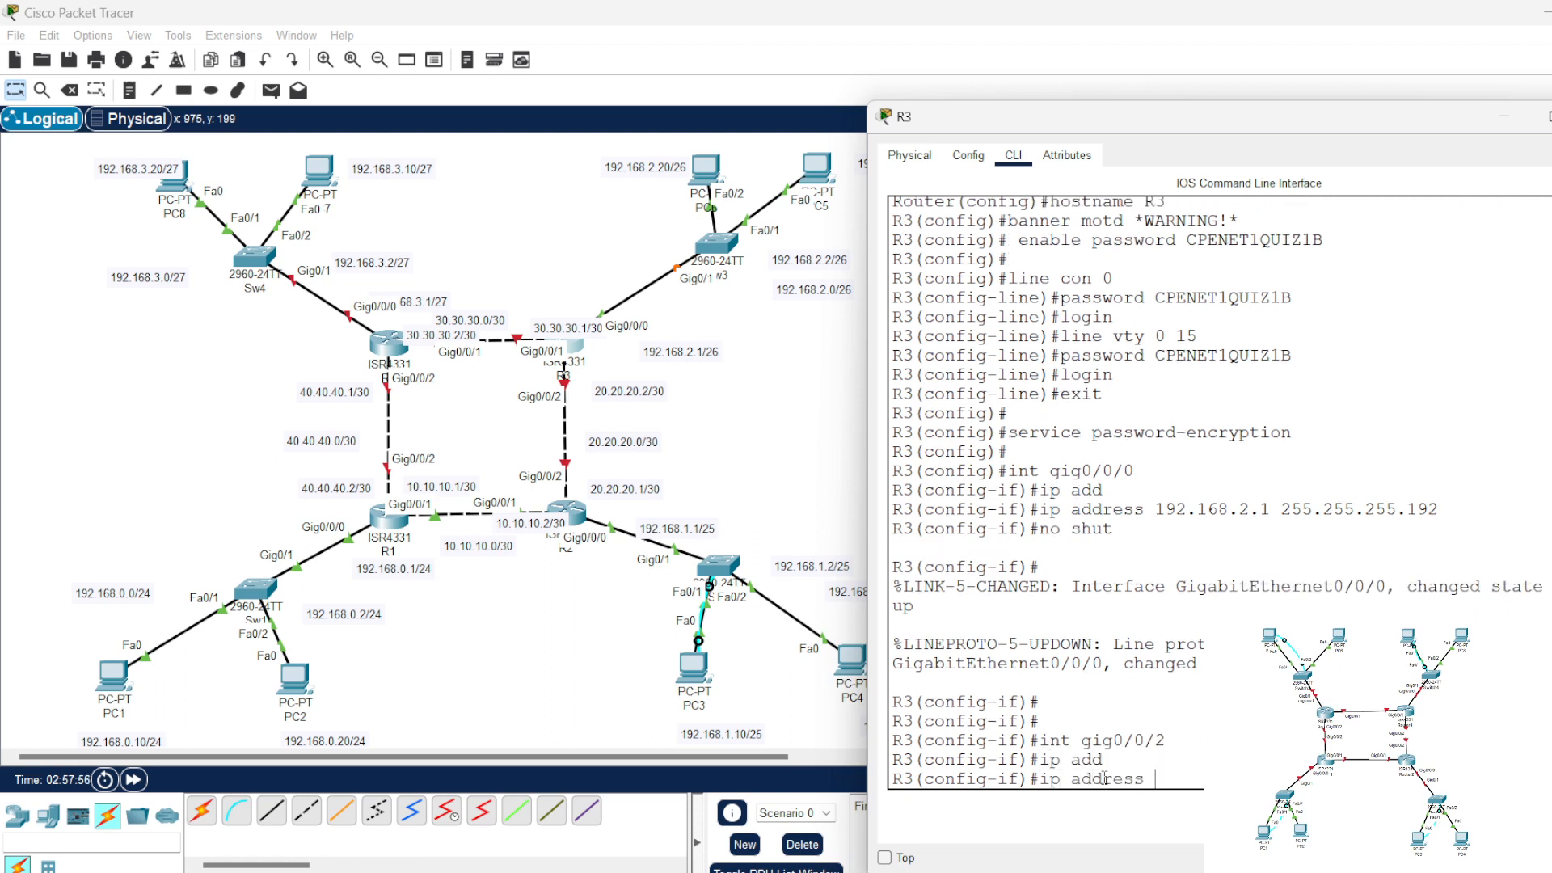
{"action": "type", "text": "20.20"}
{"action": "key", "text": "Return"}
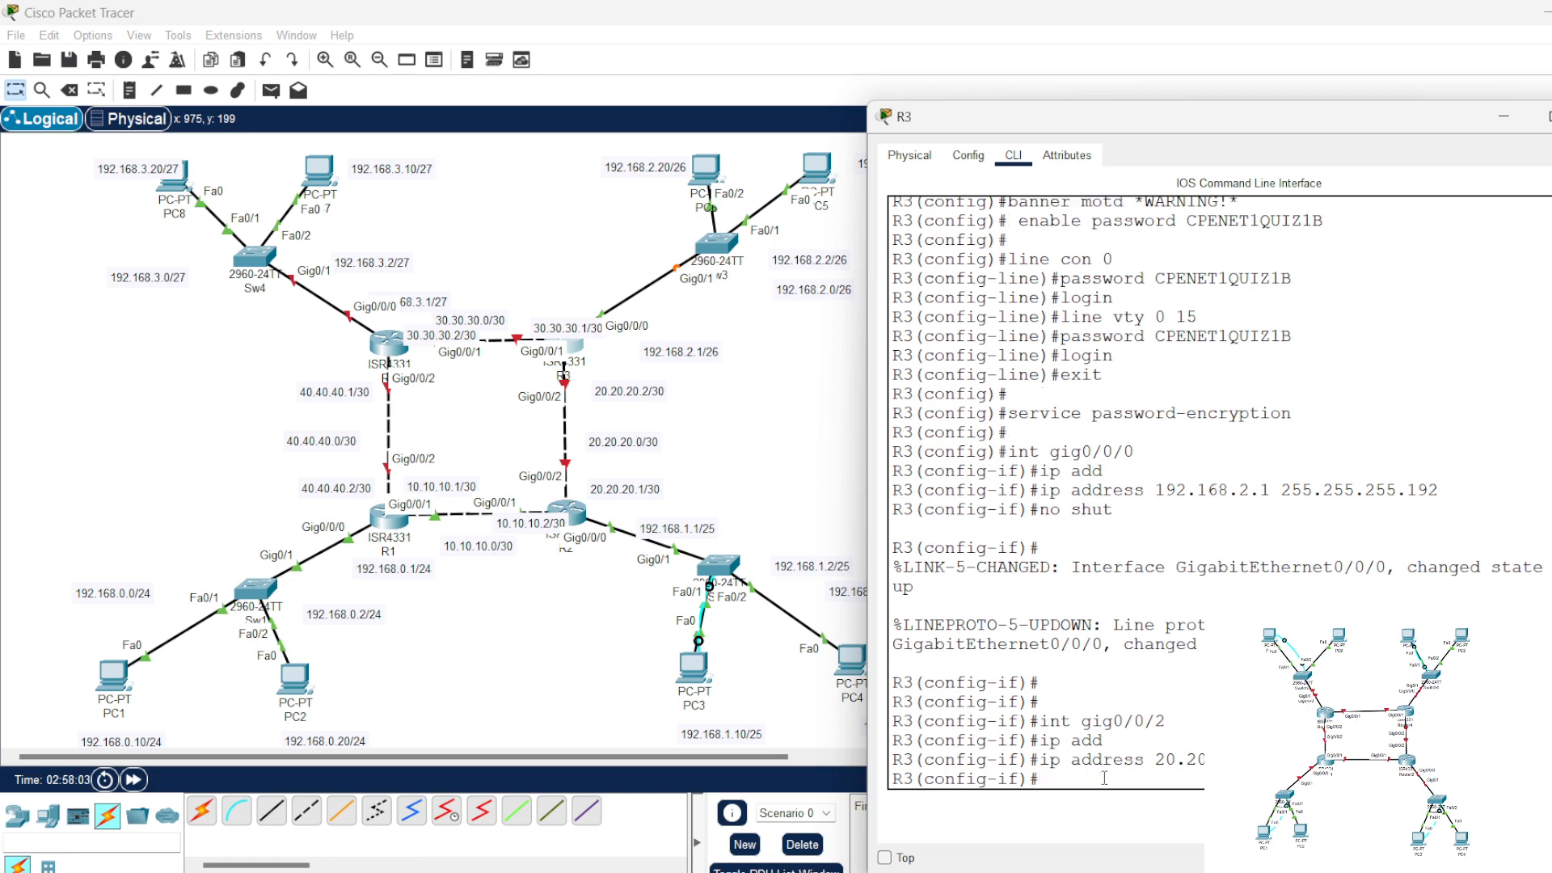
Step: Enable R3's gig0/0/2 interface with no shut
{"action": "type", "text": "no shut"}
{"action": "key", "text": "Return"}
{"action": "key", "text": "Return"}
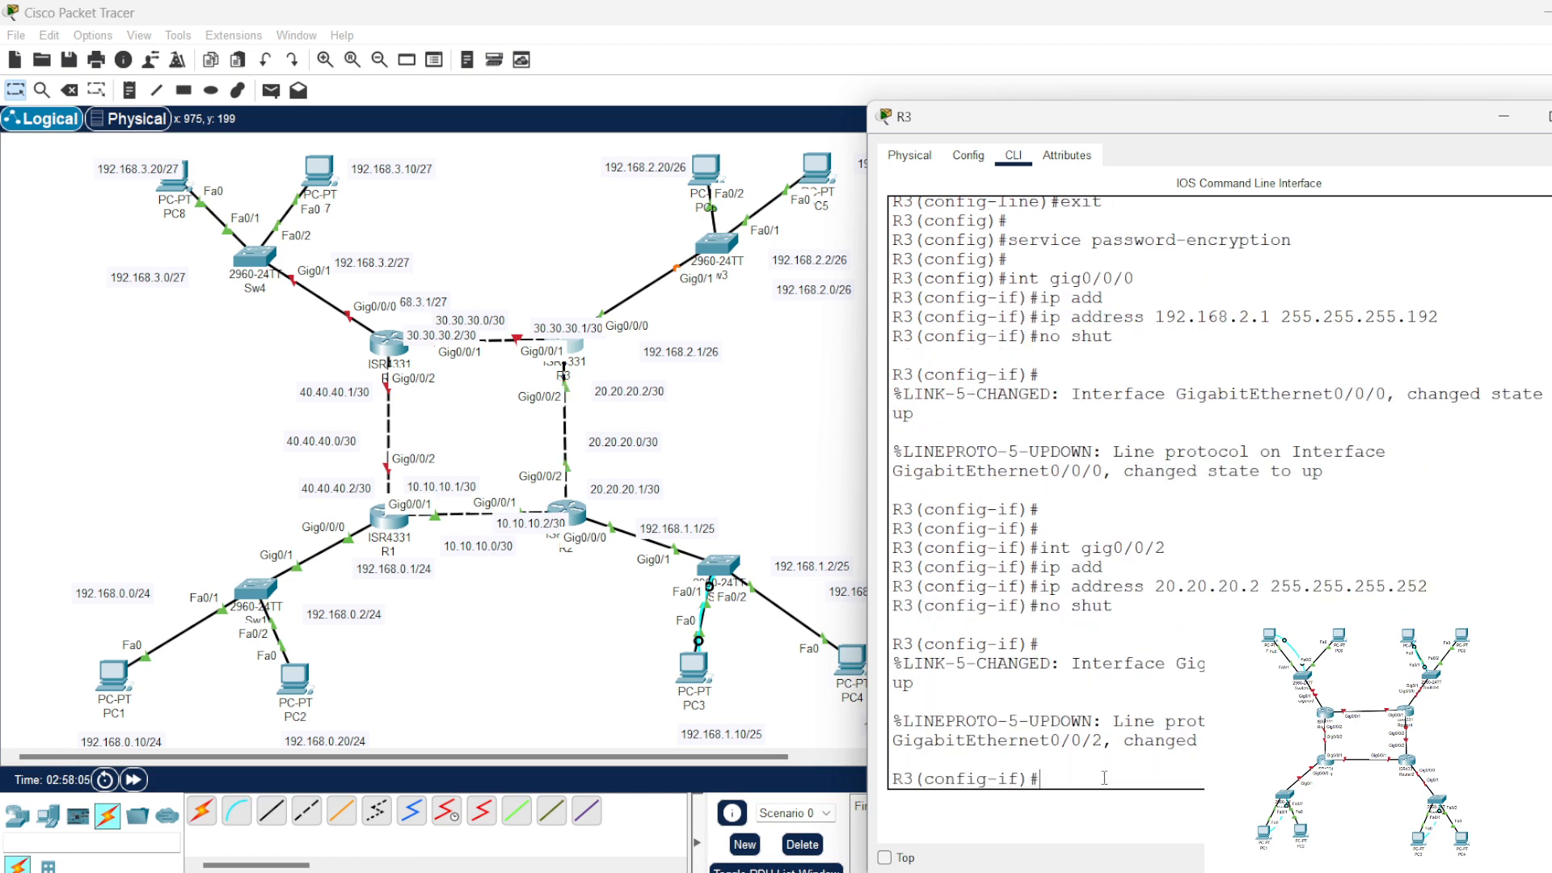
Step: Assign 30.30.30.1 with mask 255.255.255.252 to R3's gig0/0/1 interface
{"action": "key", "text": "Return"}
{"action": "key", "text": "Return"}
{"action": "key", "text": "Return"}
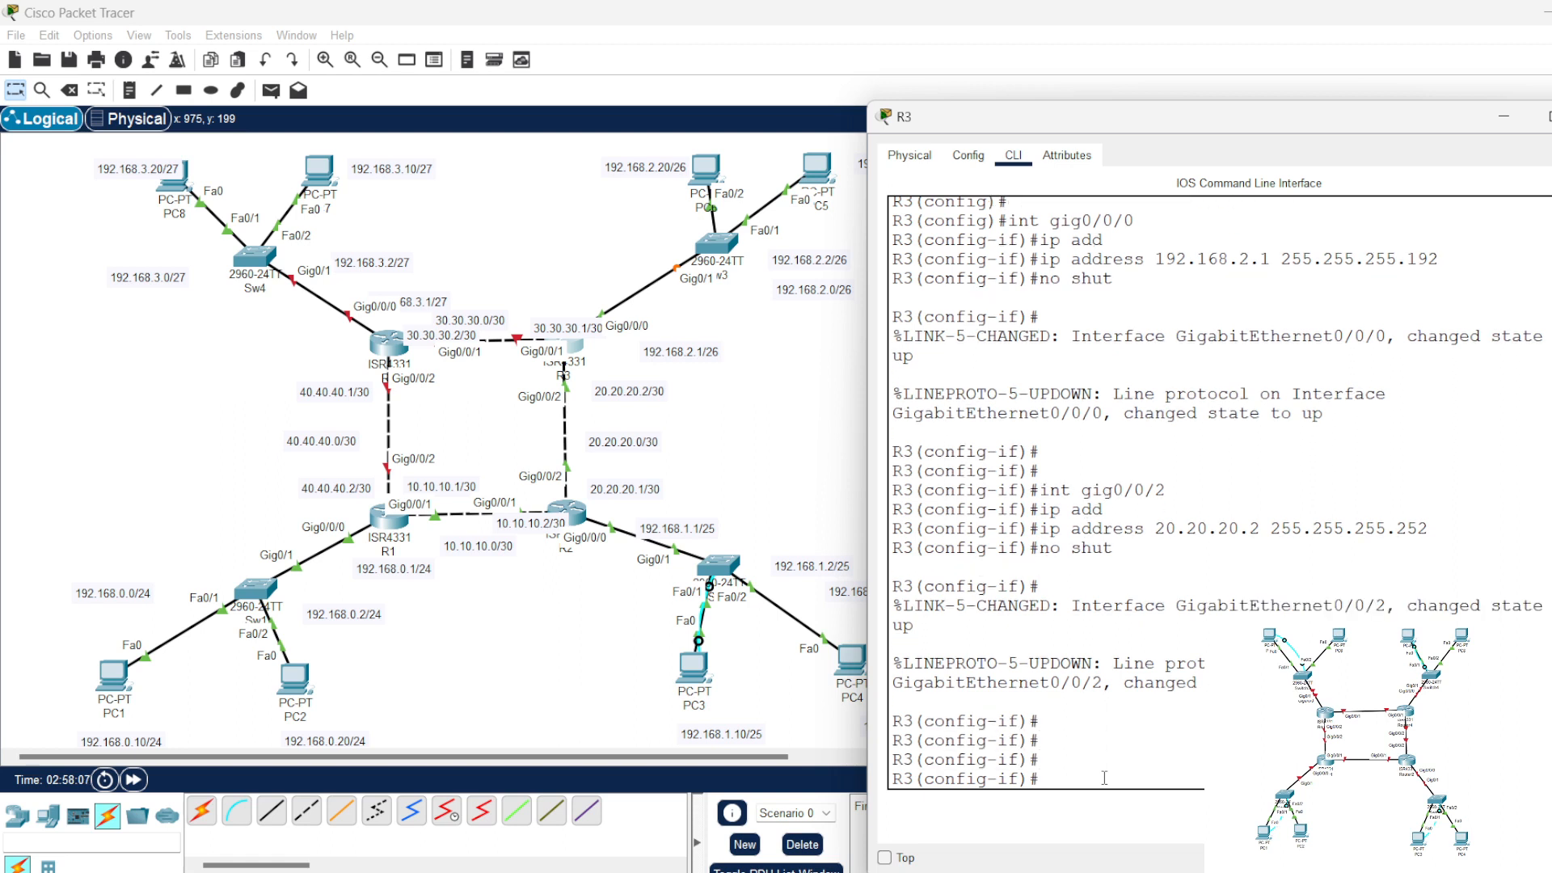
{"action": "key", "text": "Up"}
{"action": "key", "text": "Up"}
{"action": "key", "text": "Up"}
{"action": "key", "text": "Up"}
{"action": "key", "text": "BackSpace"}
{"action": "type", "text": "1"}
{"action": "key", "text": "Return"}
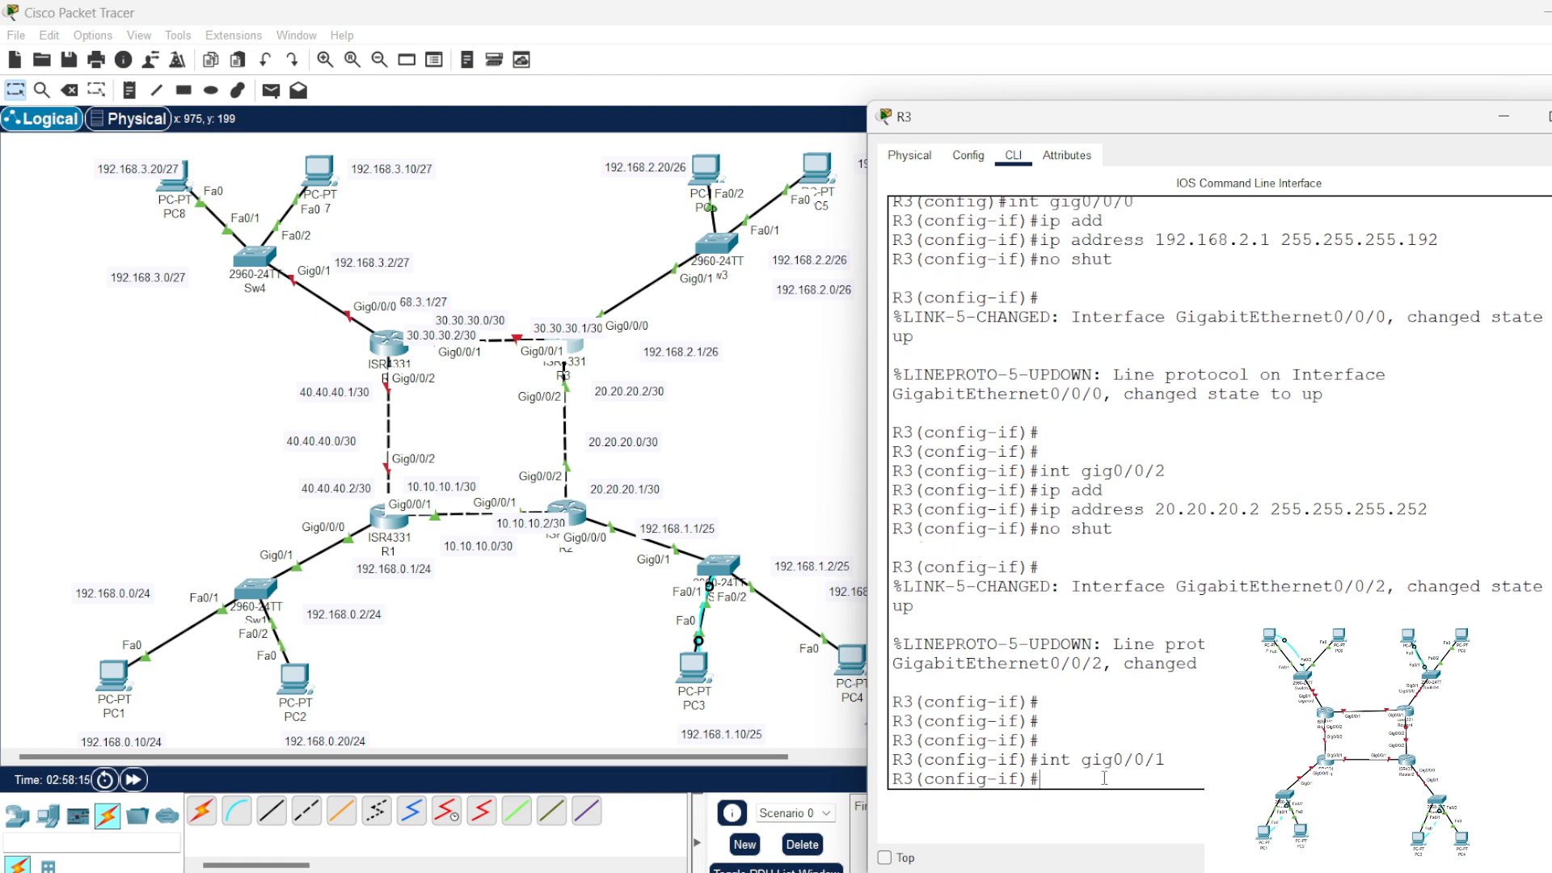
{"action": "key", "text": "Up"}
{"action": "key", "text": "Up"}
{"action": "key", "text": "Up"}
{"action": "key", "text": "BackSpace"}
{"action": "key", "text": "BackSpace"}
{"action": "key", "text": "BackSpace"}
{"action": "key", "text": "BackSpace"}
{"action": "key", "text": "BackSpace"}
{"action": "key", "text": "BackSpace"}
{"action": "key", "text": "BackSpace"}
{"action": "key", "text": "BackSpace"}
{"action": "key", "text": "BackSpace"}
{"action": "key", "text": "BackSpace"}
{"action": "type", "text": "30.30"}
{"action": "key", "text": "Return"}
Step: Enable R3's gig0/0/1 interface with no shut and close the R3 window
{"action": "type", "text": "no shut"}
{"action": "key", "text": "Return"}
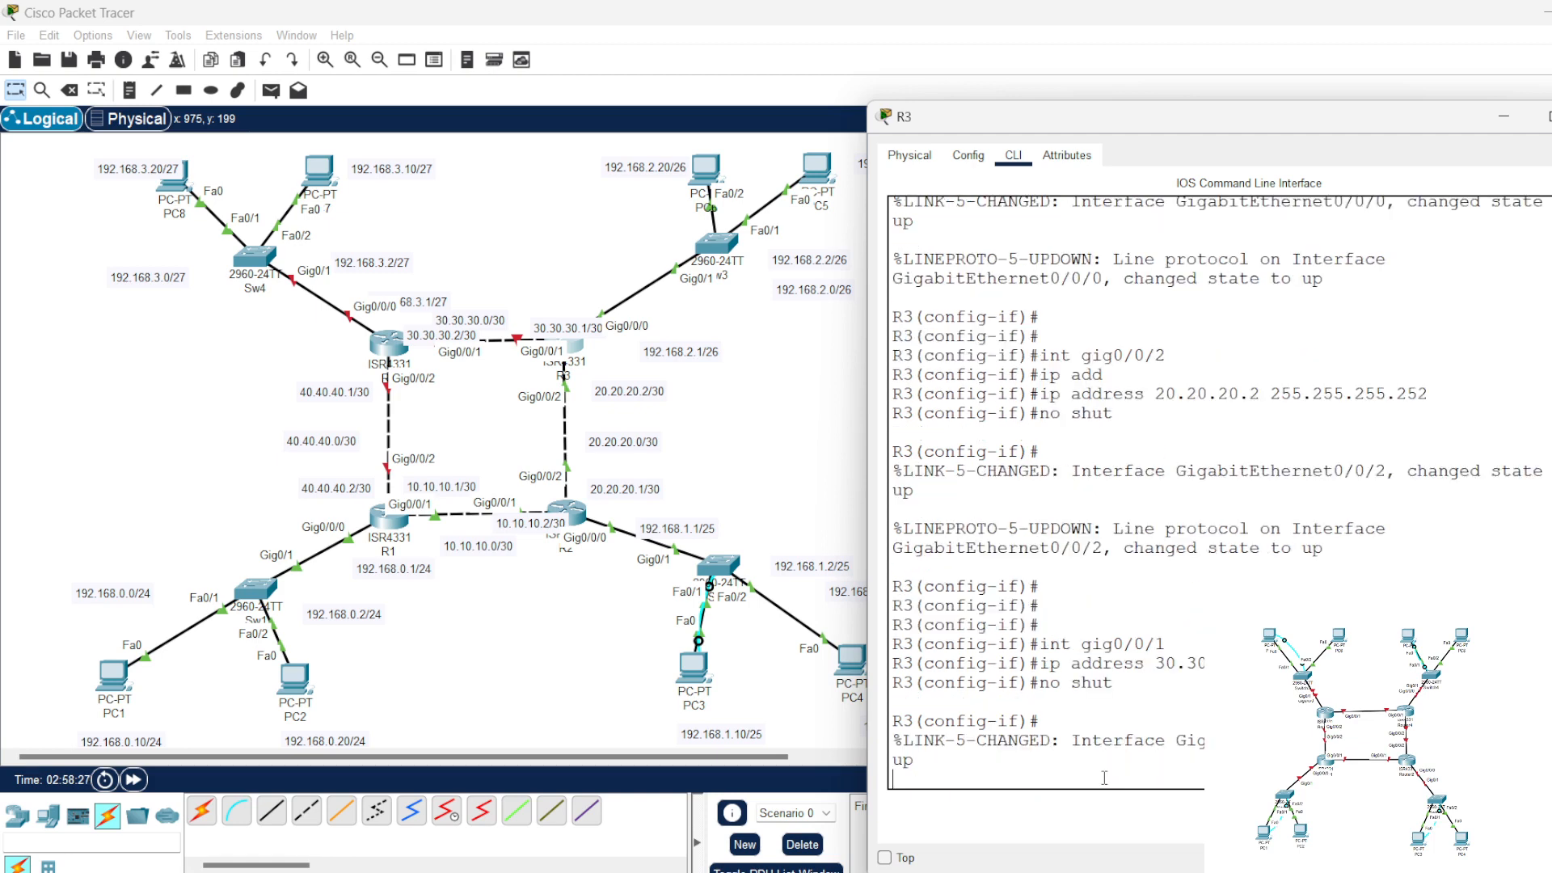
{"action": "key", "text": "Return"}
{"action": "key", "text": "Return"}
{"action": "key", "text": "Return"}
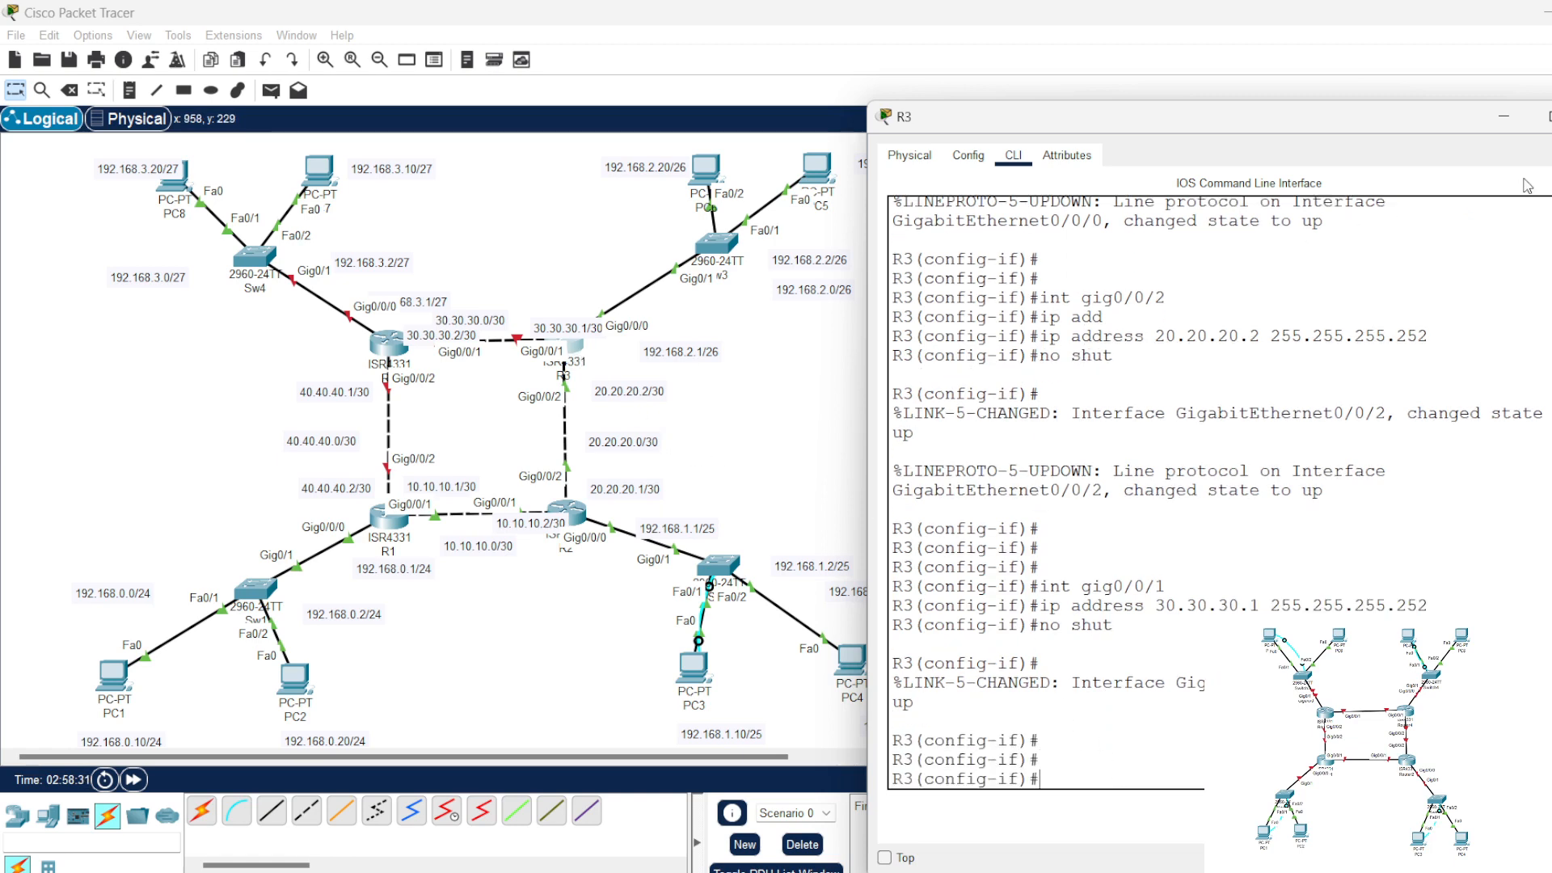
{"action": "left_click", "coordinate": [1548, 117]}
Step: Open R4's command line, move its window clear of the topology labels, and enter configuration of interface gig0/0/0
{"action": "left_click", "coordinate": [391, 346]}
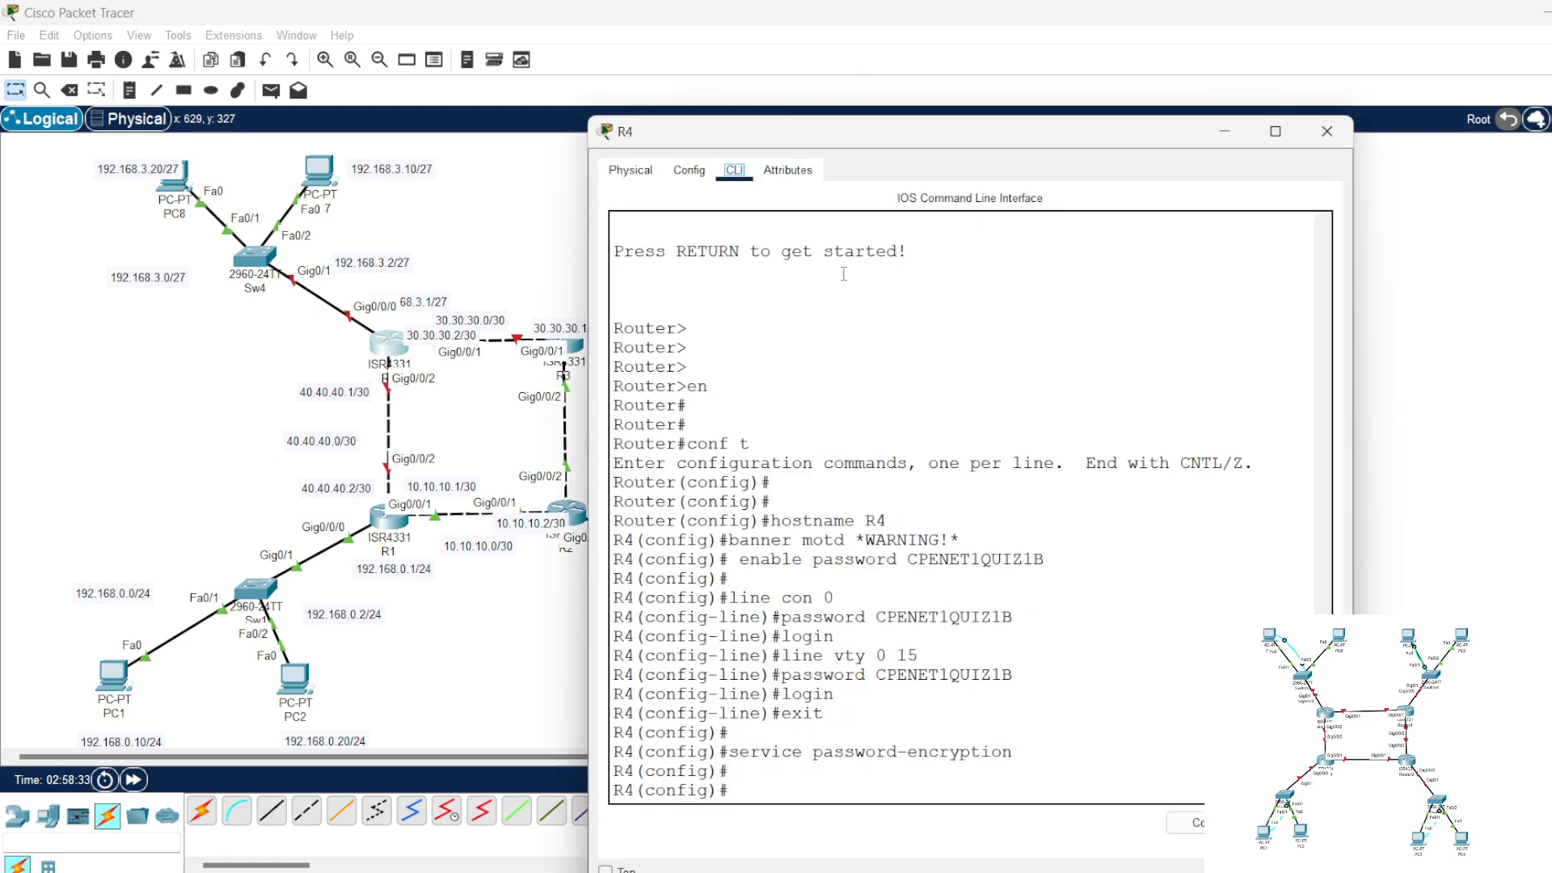
{"action": "left_click", "coordinate": [1063, 778]}
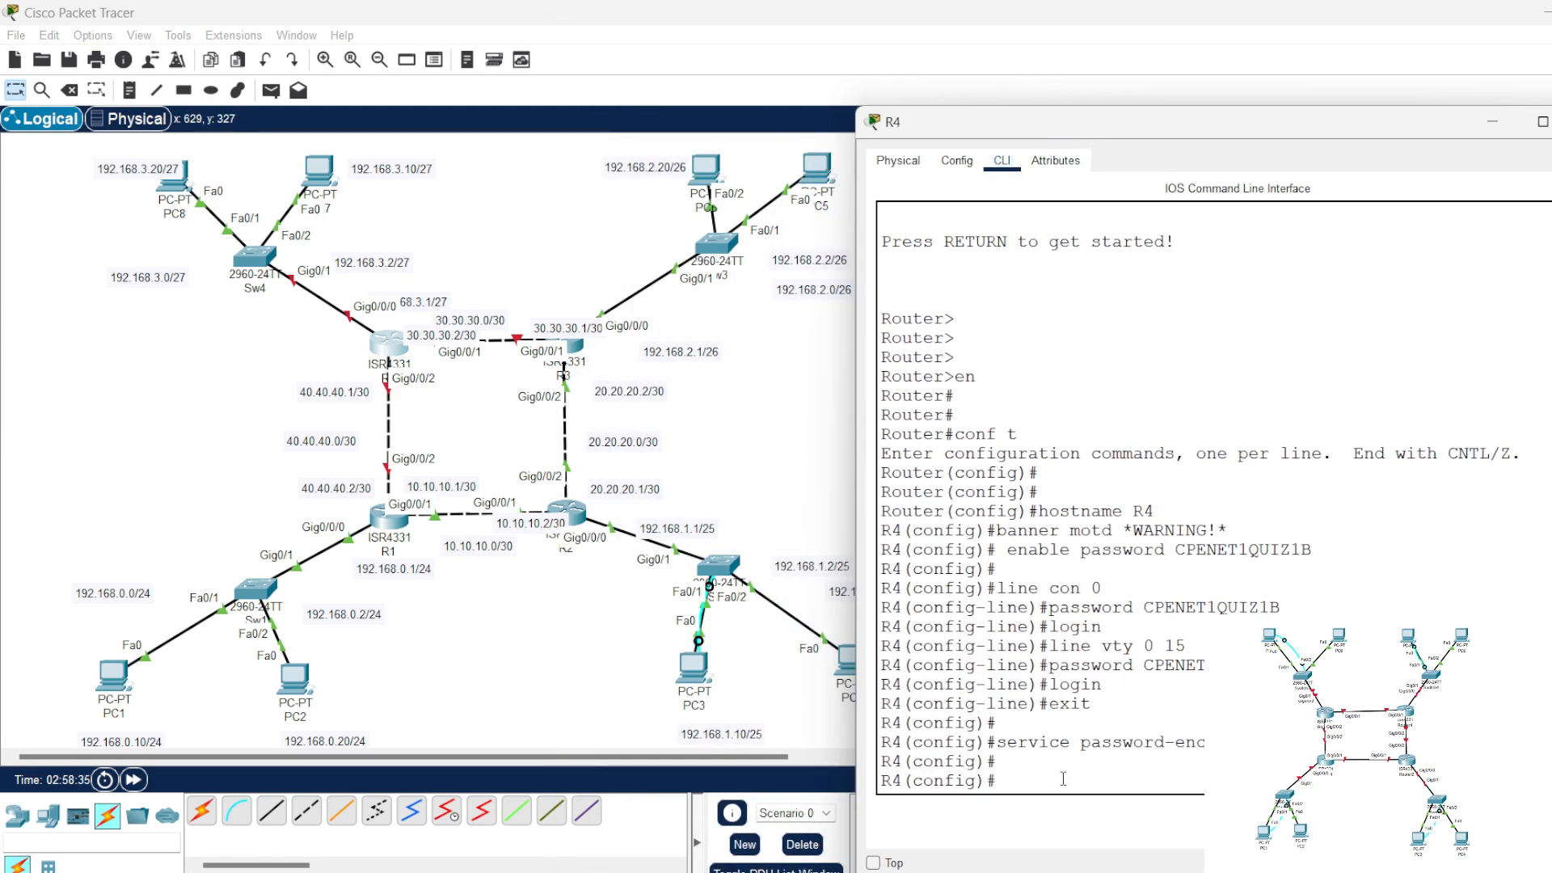
{"action": "key", "text": "Return"}
{"action": "key", "text": "Return"}
{"action": "type", "text": "int gig0/0/0"}
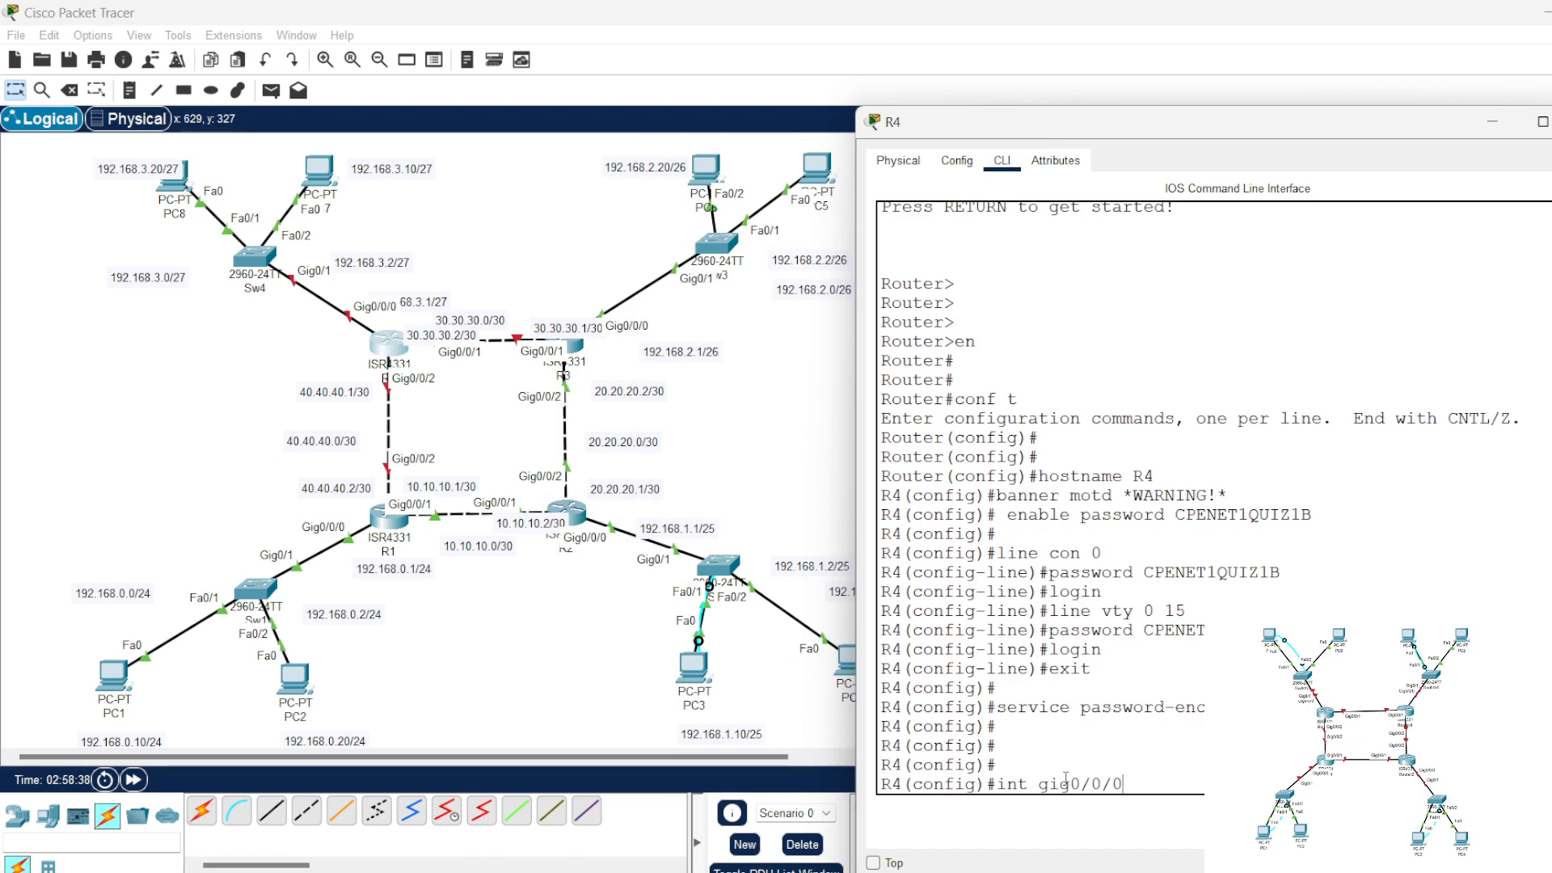
{"action": "key", "text": "Return"}
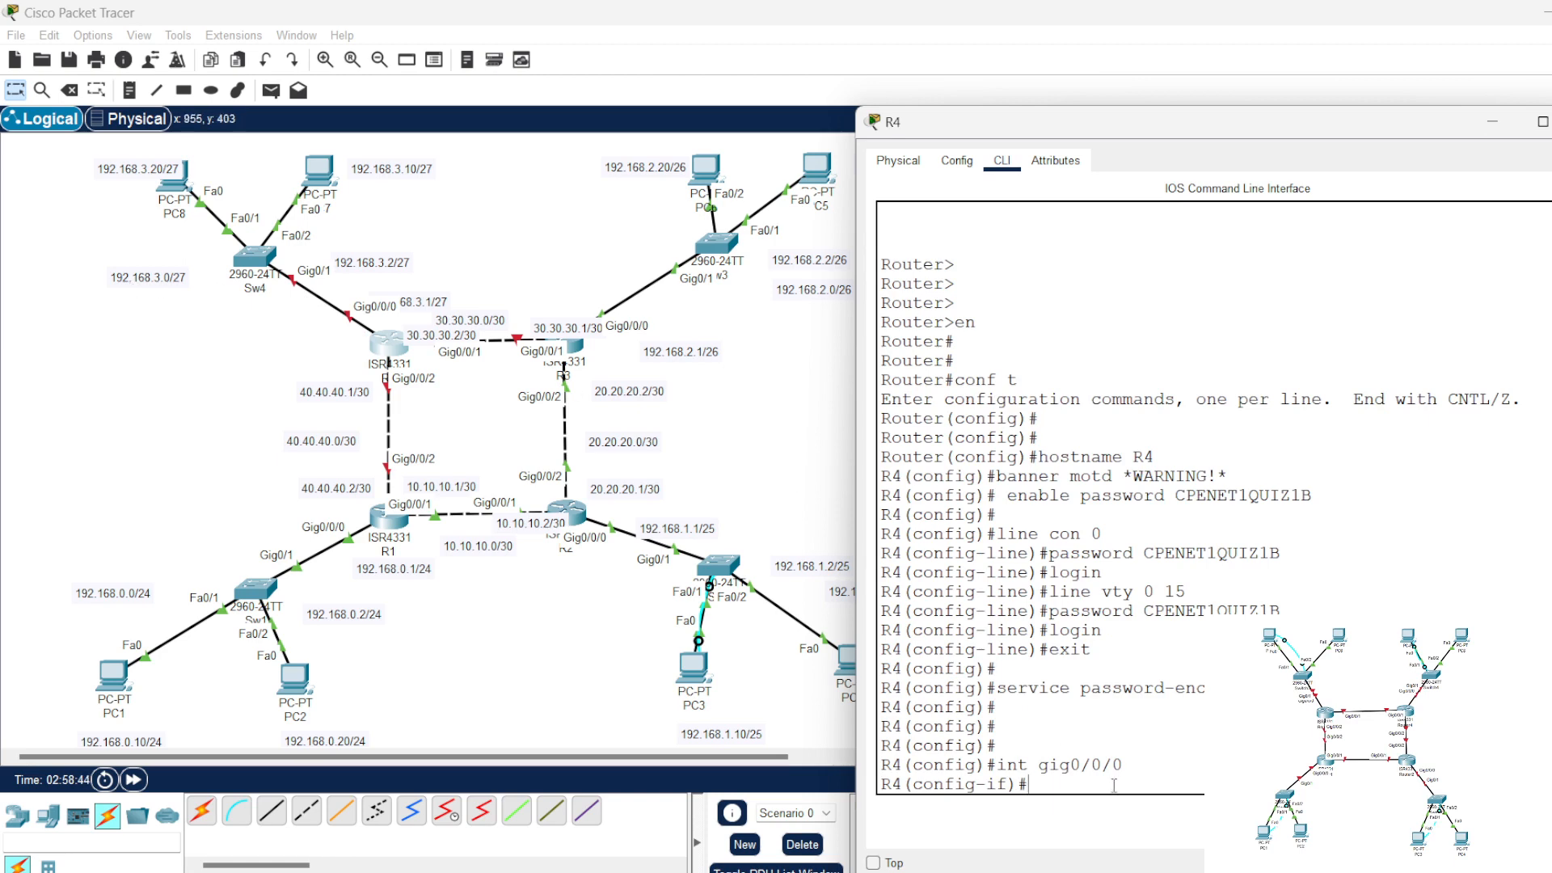
Step: Assign 192.168.3.1 with mask 255.255.255.224 to R4's gig0/0/0 interface and enable it with no shut
{"action": "type", "text": "ip add"}
{"action": "key", "text": "Tab"}
{"action": "type", "text": "192.16"}
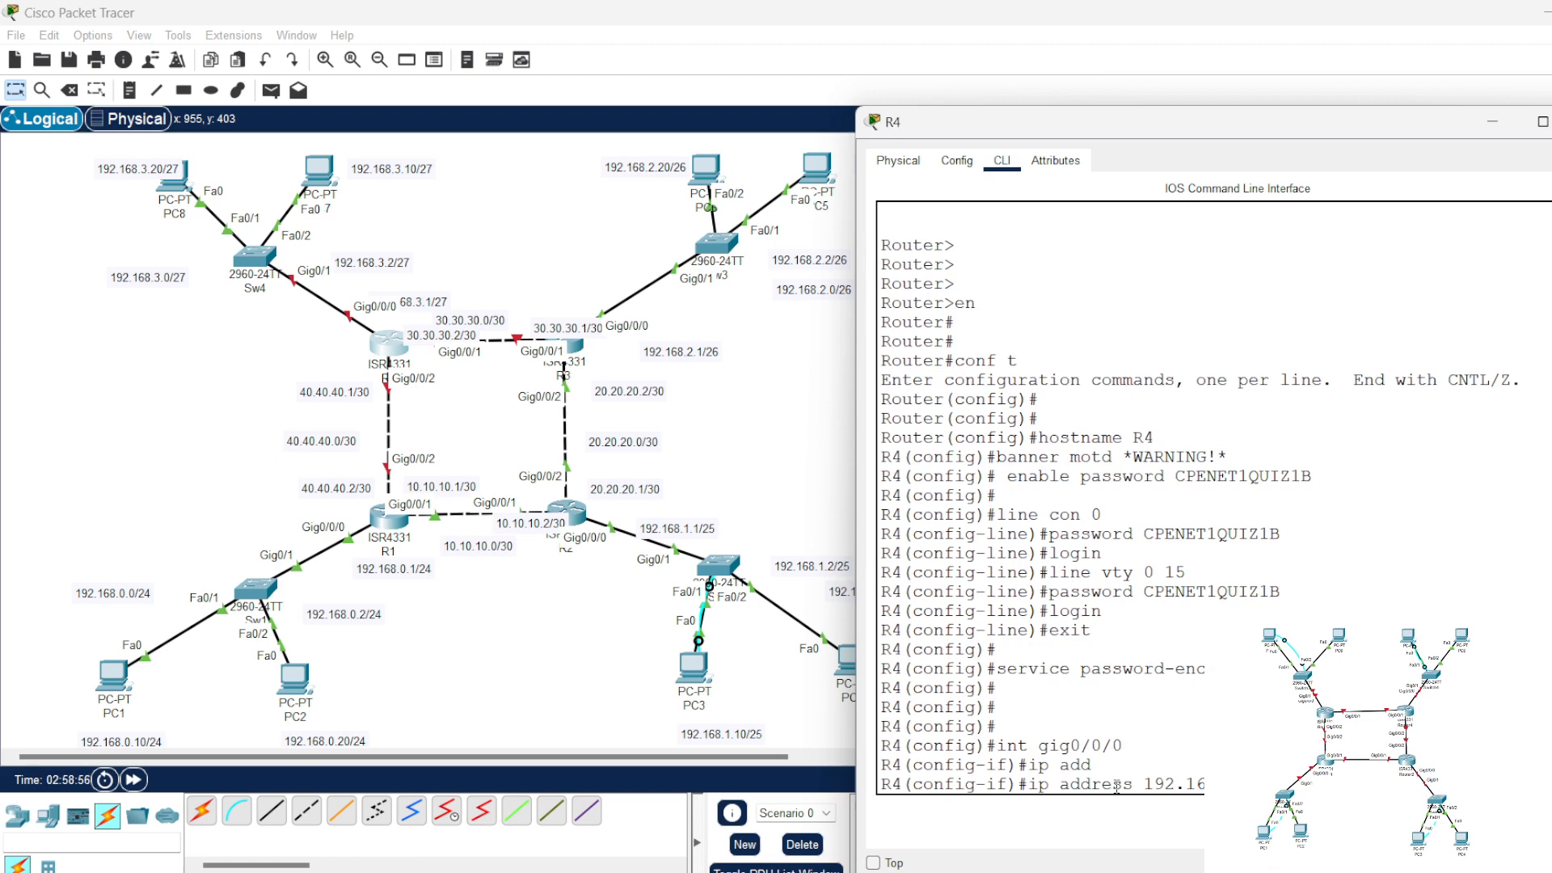
{"action": "key", "text": "Return"}
{"action": "type", "text": "no shut"}
{"action": "key", "text": "Return"}
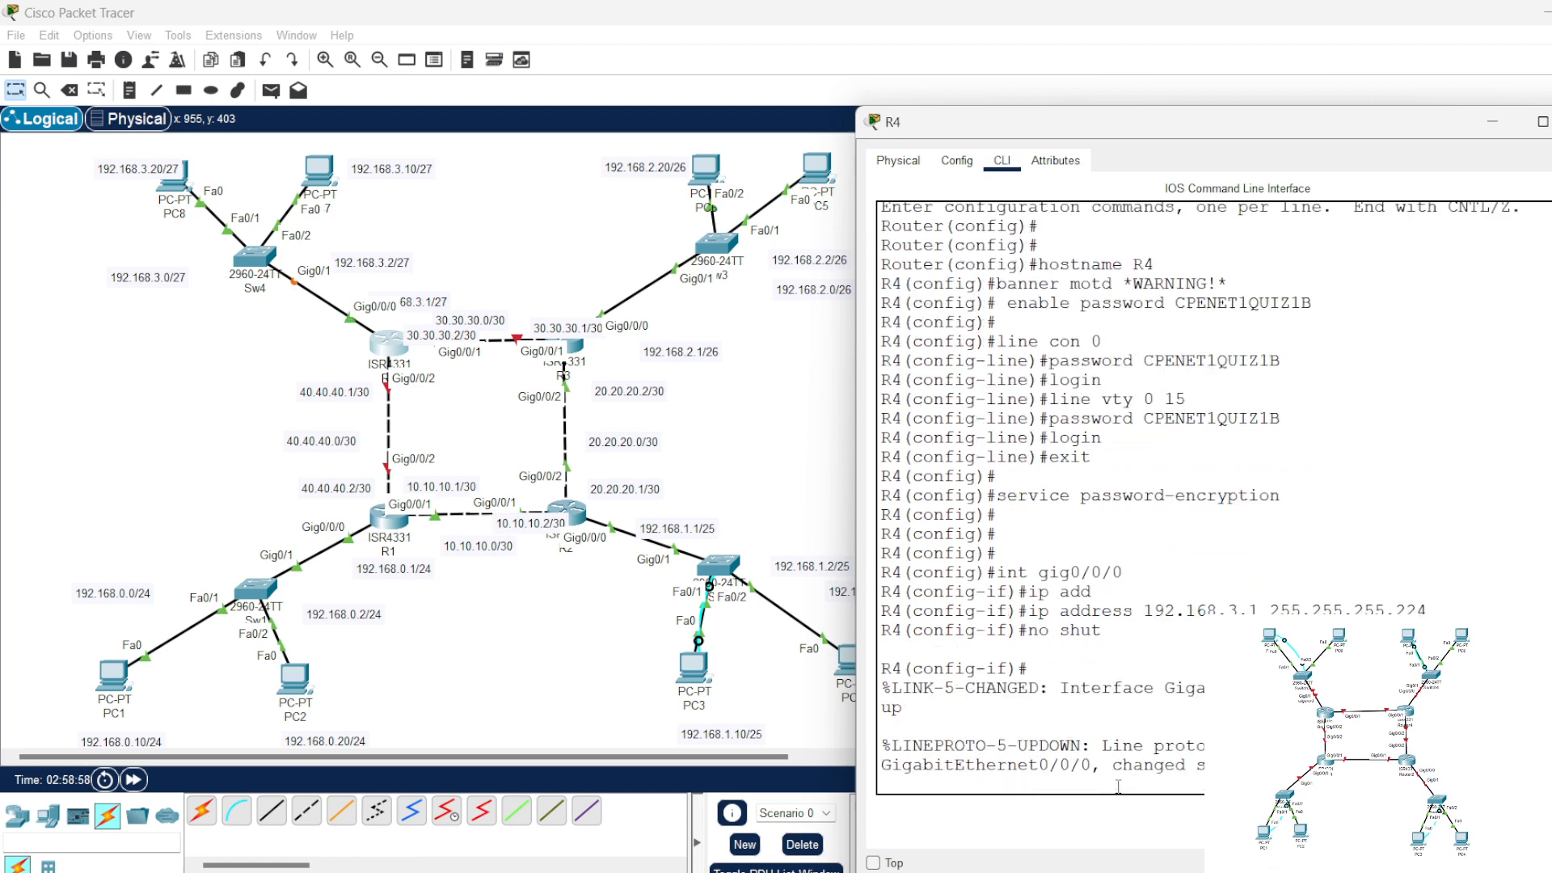
{"action": "key", "text": "Return"}
{"action": "key", "text": "Return"}
{"action": "key", "text": "Return"}
{"action": "key", "text": "Return"}
{"action": "key", "text": "Return"}
Step: Assign 30.30.30.2 with mask 255.255.255.252 to R4's gig0/0/1 interface
{"action": "key", "text": "Up"}
{"action": "key", "text": "Up"}
{"action": "key", "text": "Up"}
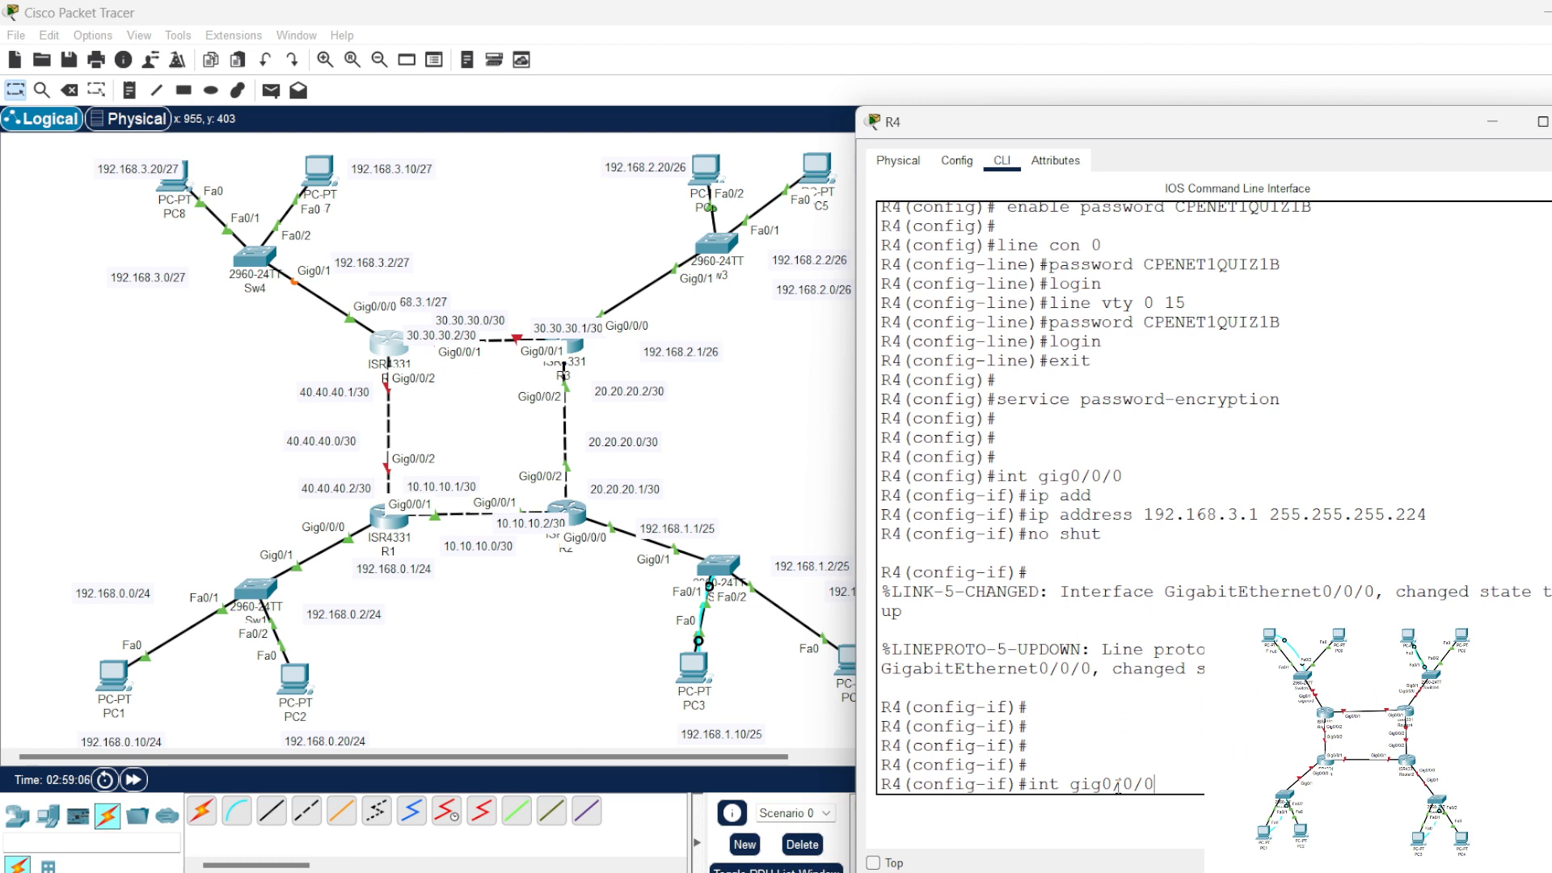
{"action": "key", "text": "BackSpace"}
{"action": "type", "text": "1"}
{"action": "key", "text": "Return"}
{"action": "type", "text": "ip add"}
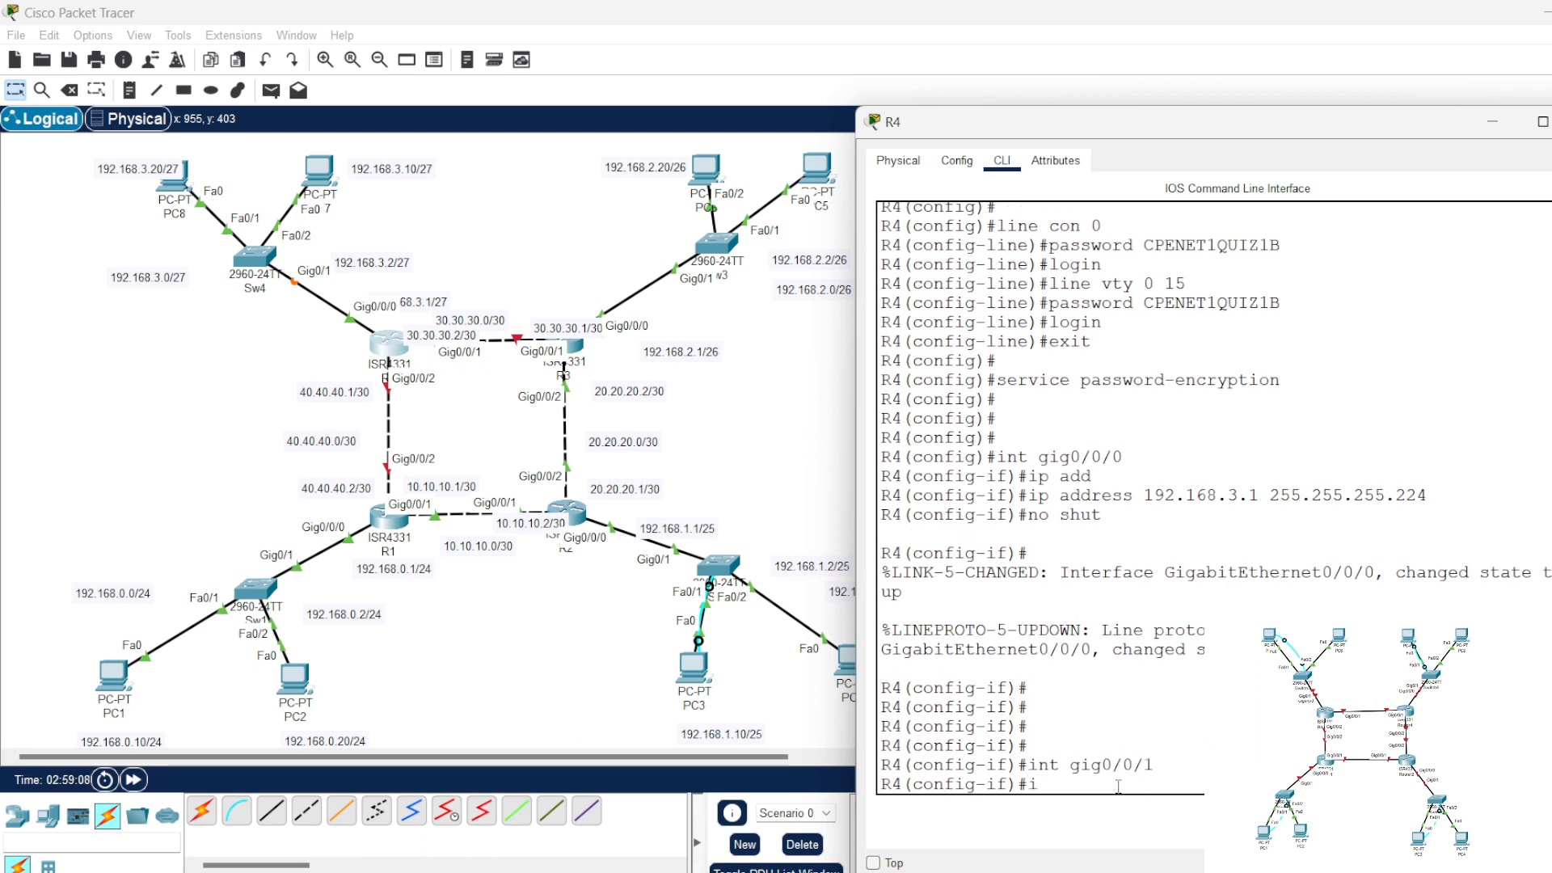
{"action": "key", "text": "Tab"}
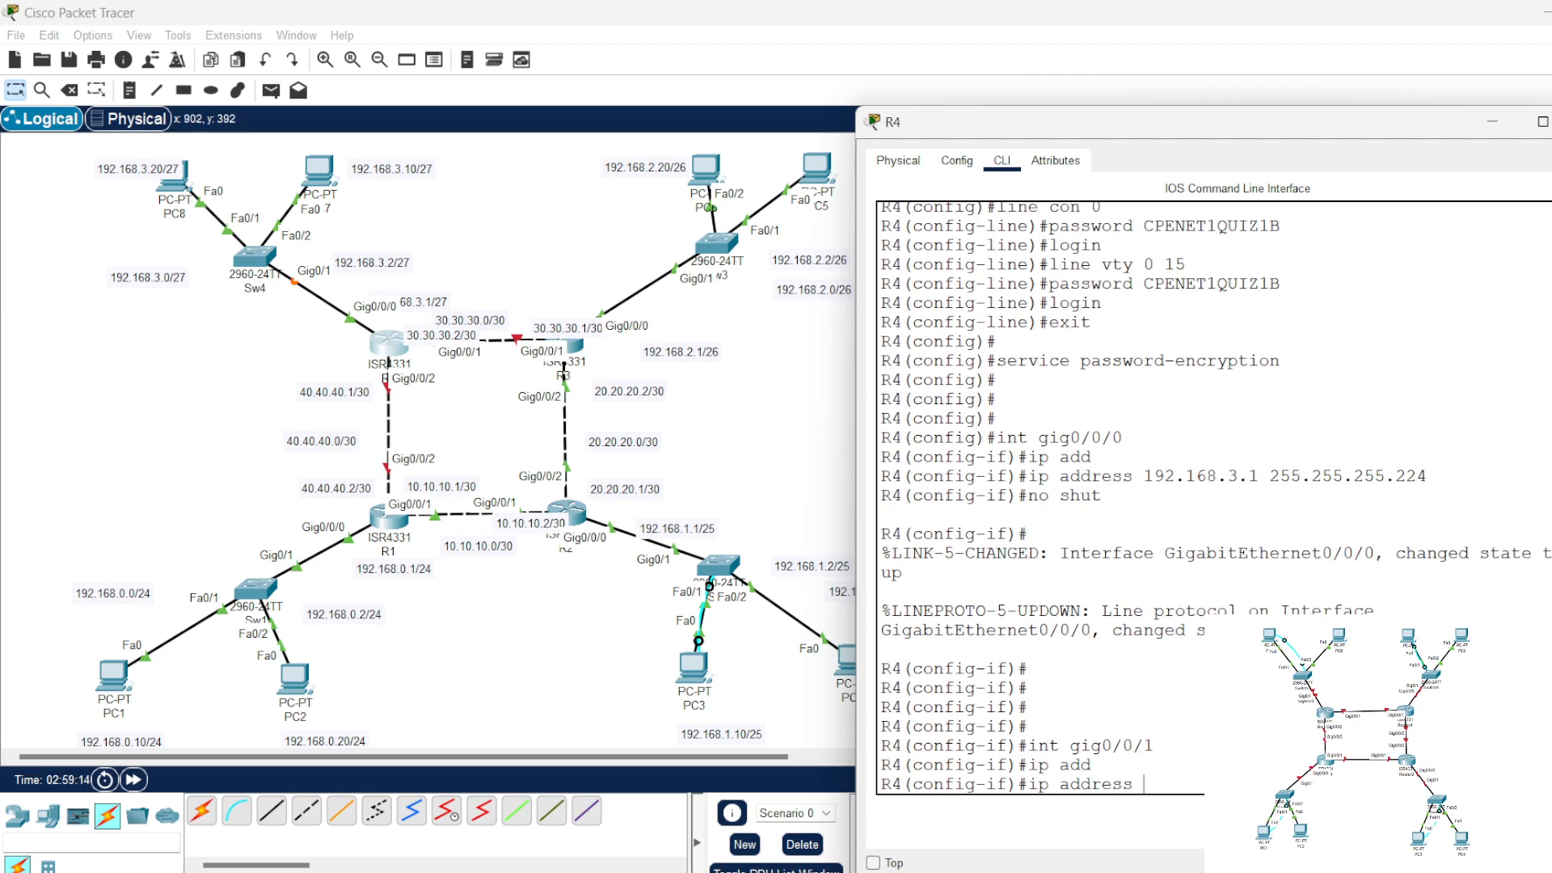
{"action": "type", "text": "30.30."}
{"action": "key", "text": "Return"}
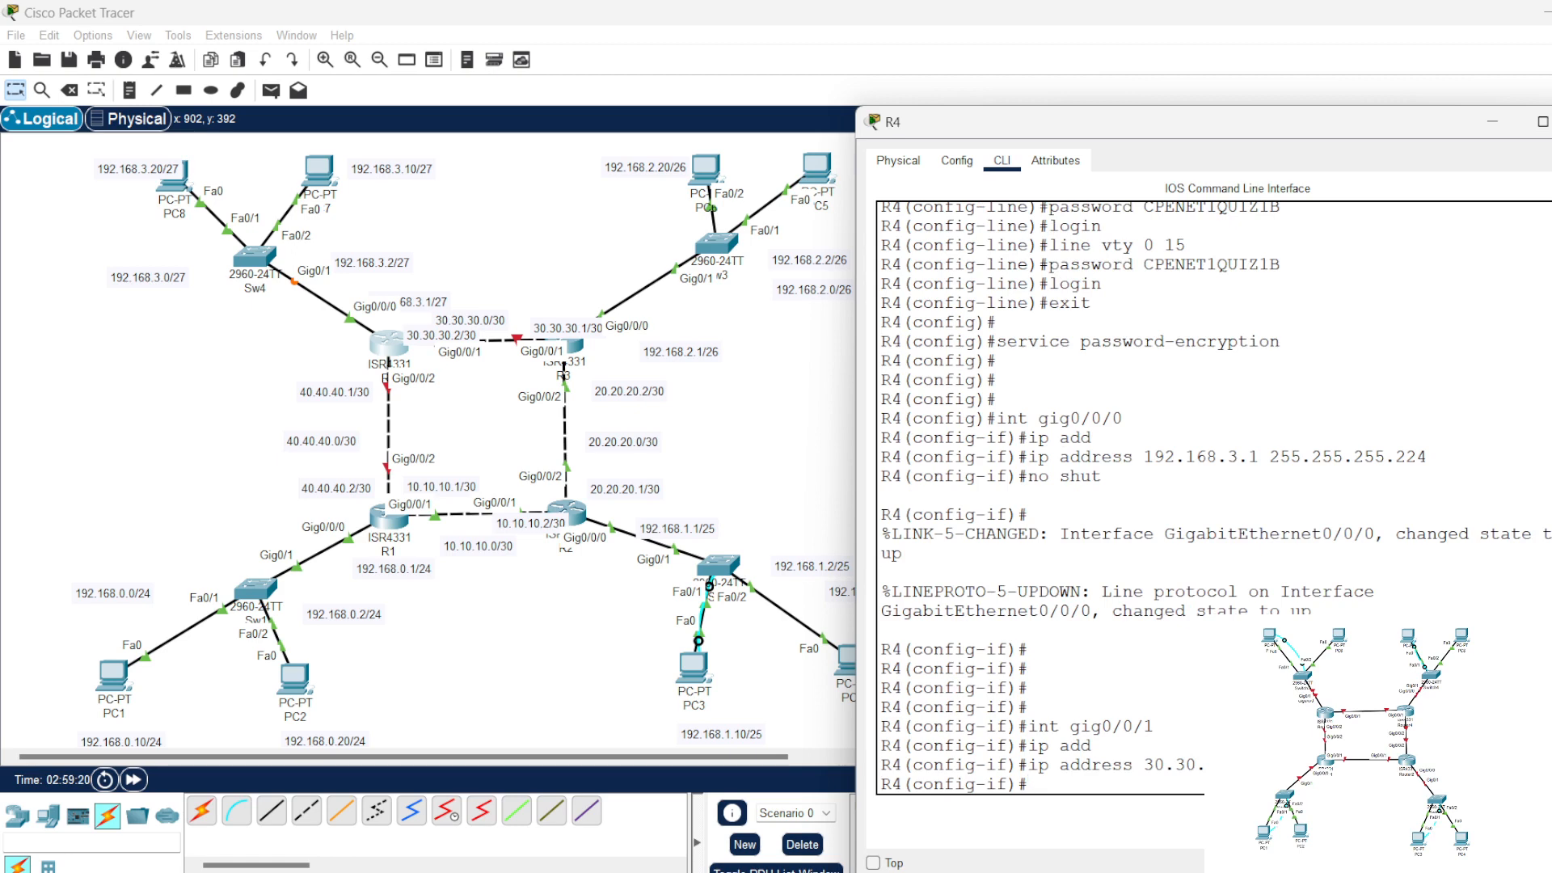
Step: Enable R4's gig0/0/1 interface with no shut
{"action": "type", "text": "no shut"}
{"action": "key", "text": "Return"}
{"action": "key", "text": "Return"}
{"action": "key", "text": "Return"}
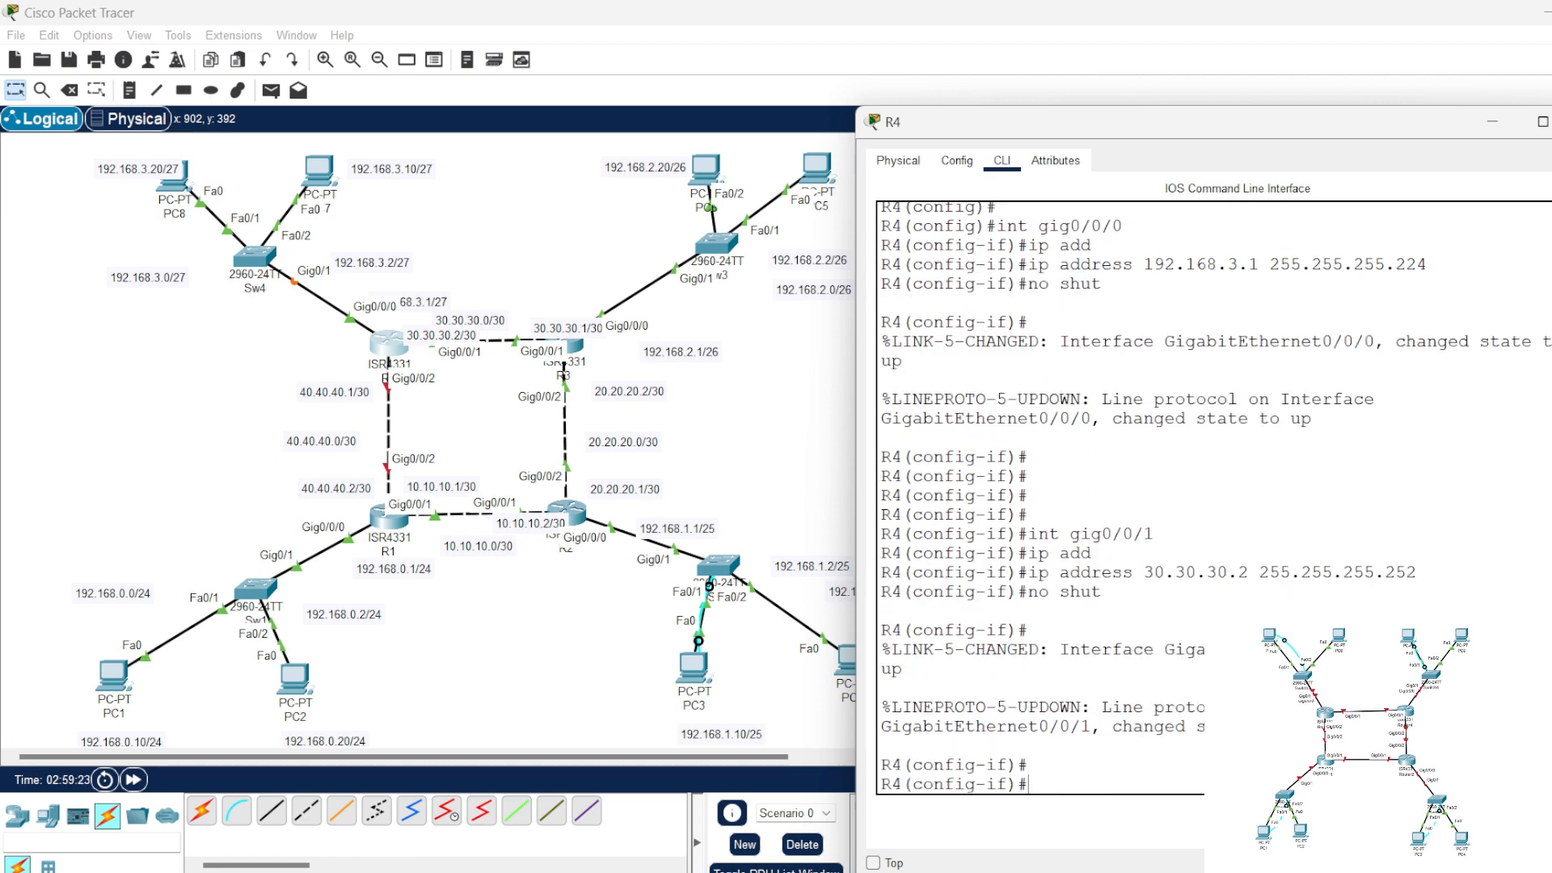
Step: Assign 40.40.40.1 with mask 255.255.255.252 to R4's gig0/0/2 interface
{"action": "key", "text": "Up"}
{"action": "key", "text": "Up"}
{"action": "key", "text": "Up"}
{"action": "key", "text": "Up"}
{"action": "type", "text": "2"}
{"action": "key", "text": "Return"}
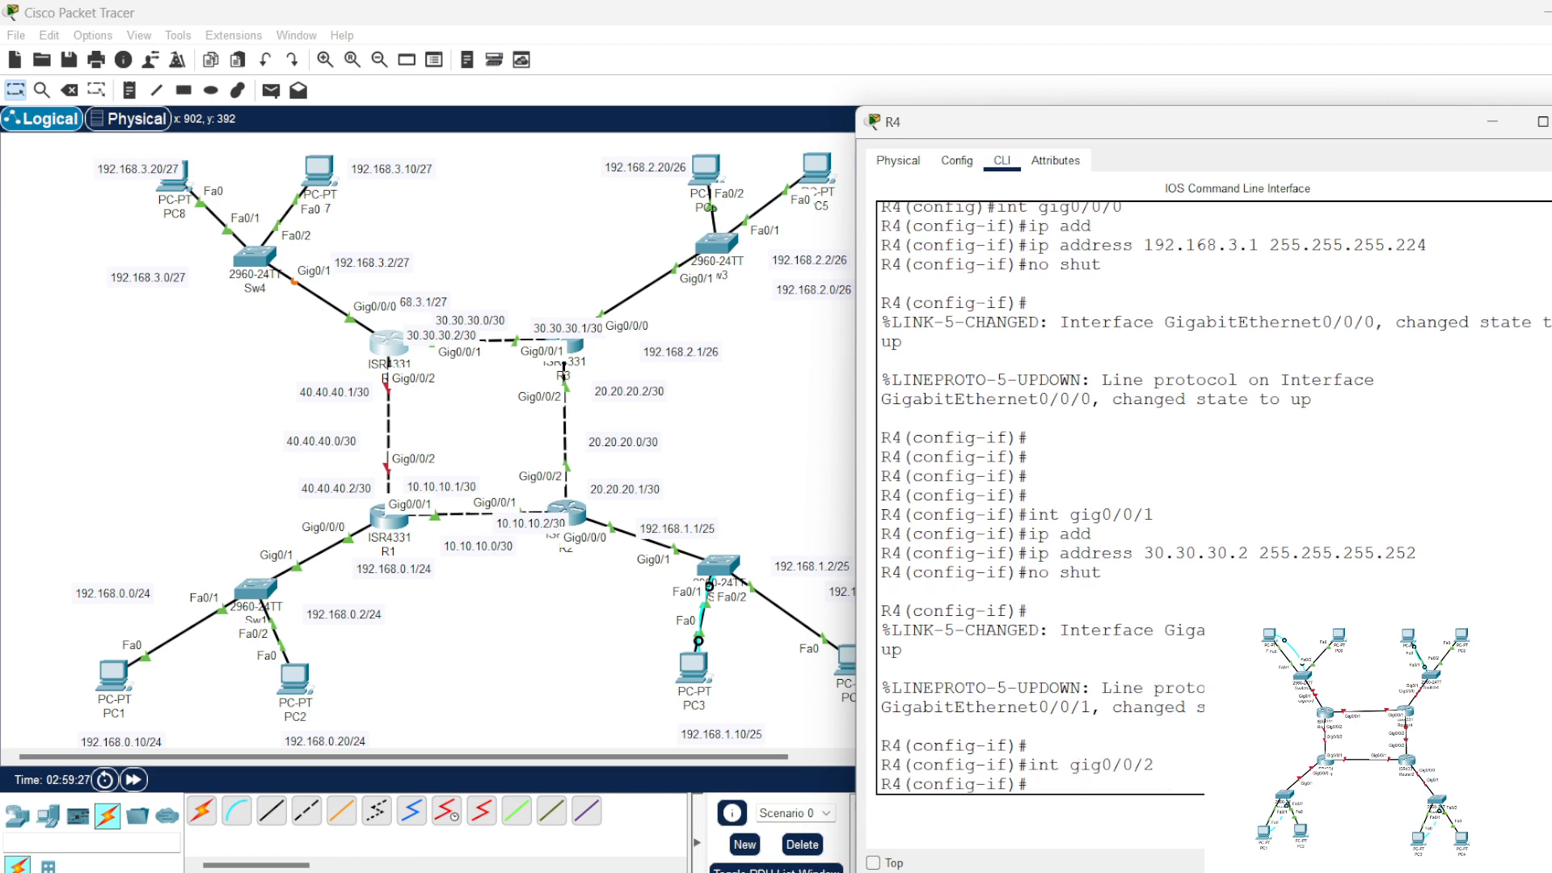
{"action": "key", "text": "Up"}
{"action": "key", "text": "Up"}
{"action": "key", "text": "Up"}
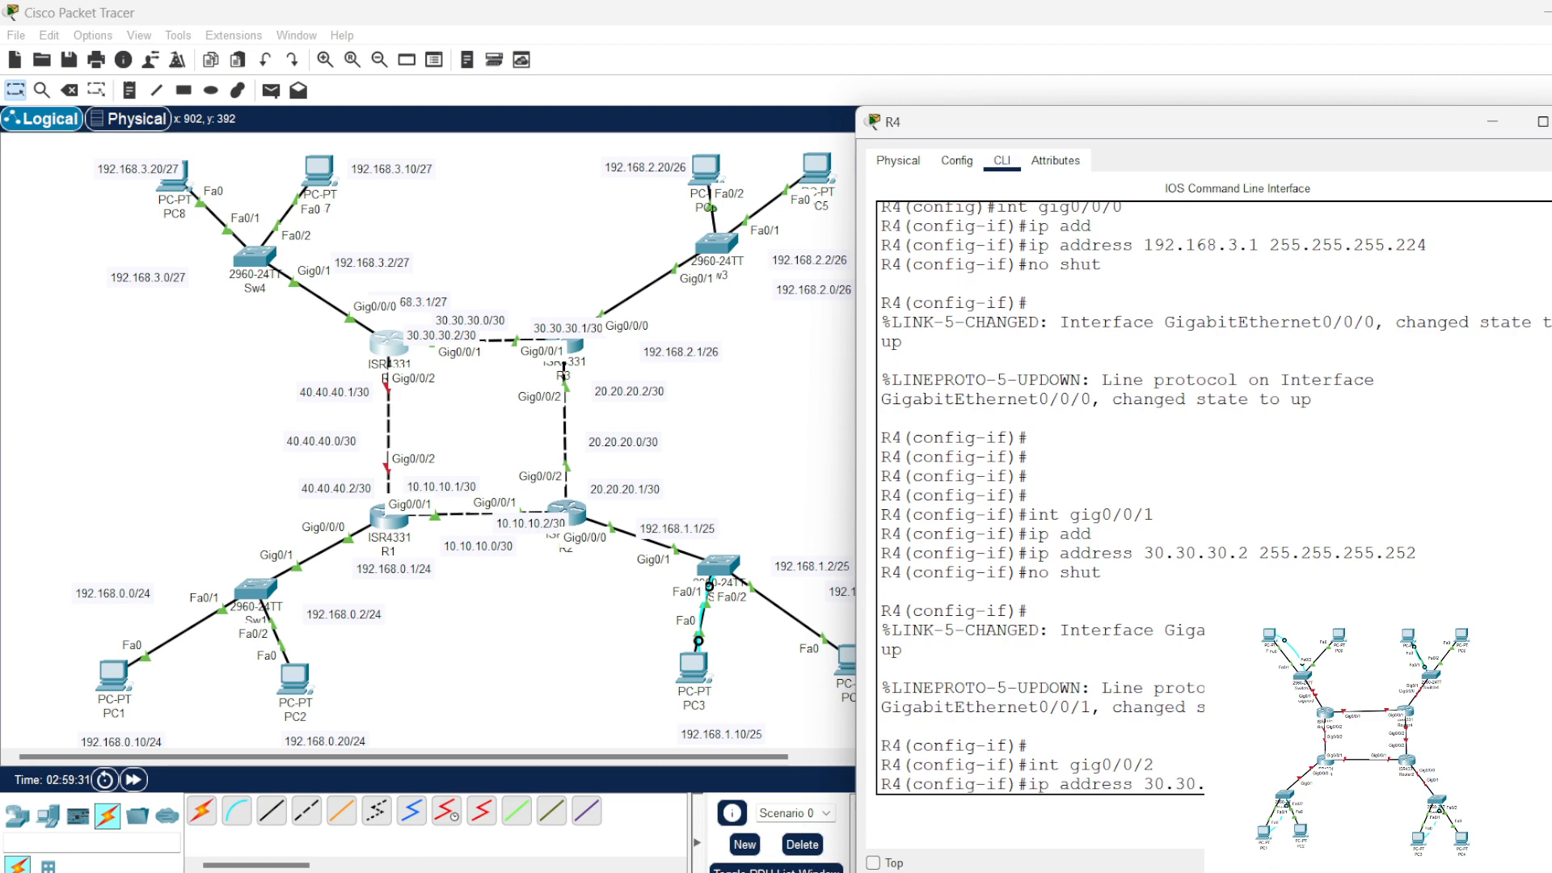
{"action": "key", "text": "BackSpace"}
{"action": "key", "text": "BackSpace"}
{"action": "key", "text": "BackSpace"}
{"action": "key", "text": "BackSpace"}
{"action": "key", "text": "BackSpace"}
{"action": "key", "text": "BackSpace"}
{"action": "key", "text": "BackSpace"}
{"action": "key", "text": "BackSpace"}
{"action": "key", "text": "BackSpace"}
{"action": "key", "text": "BackSpace"}
{"action": "type", "text": "40.40.40.1"}
{"action": "key", "text": "Return"}
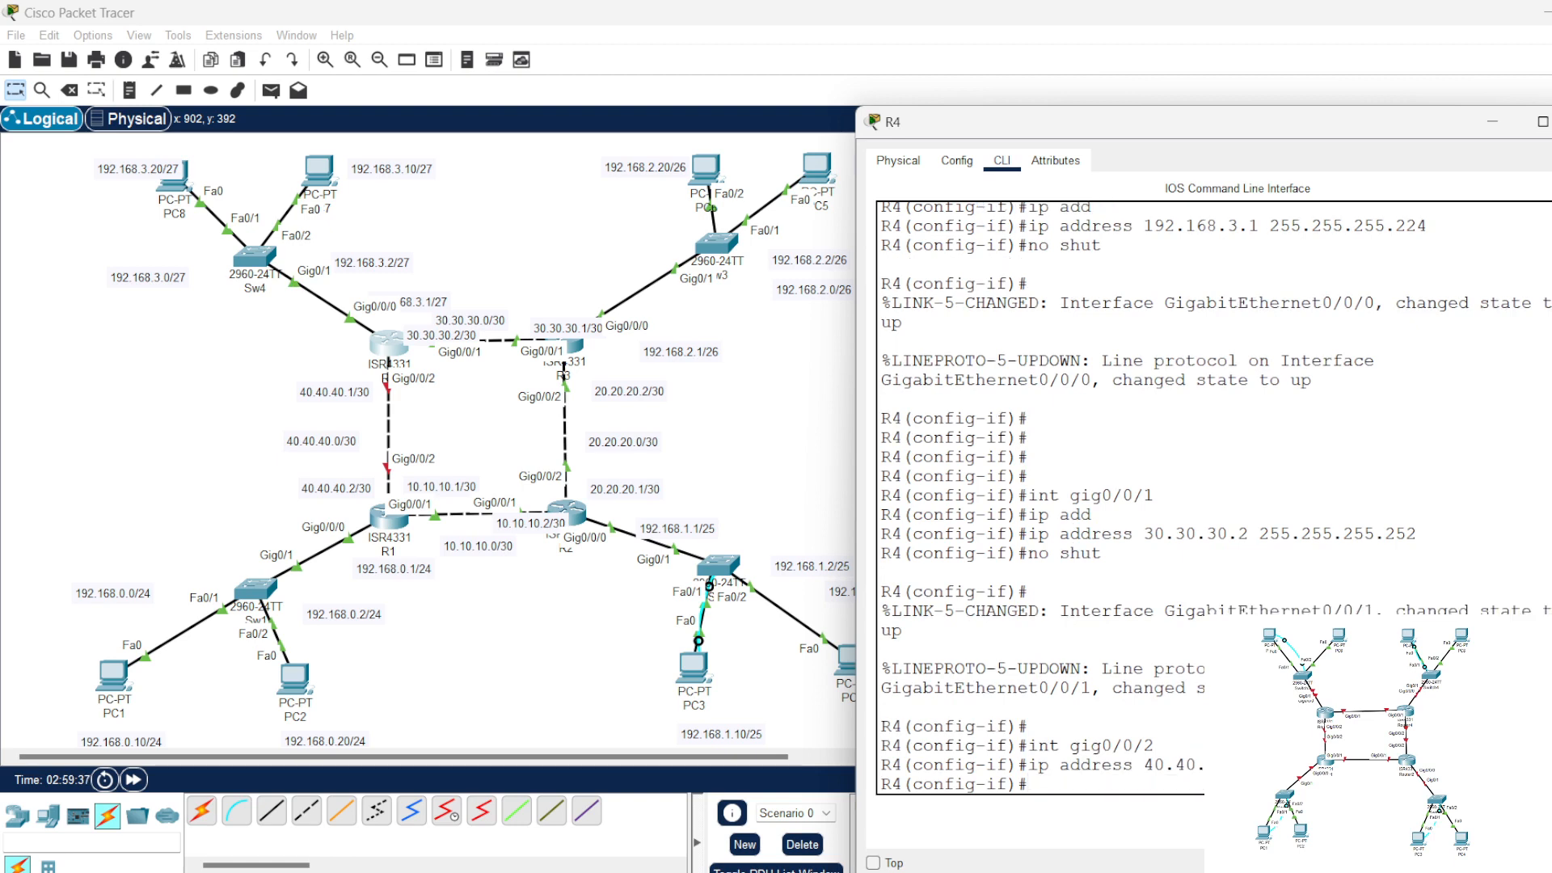
Step: Enable R4's gig0/0/2 interface with no shut and close the R4 window
{"action": "type", "text": "no shut"}
{"action": "key", "text": "Return"}
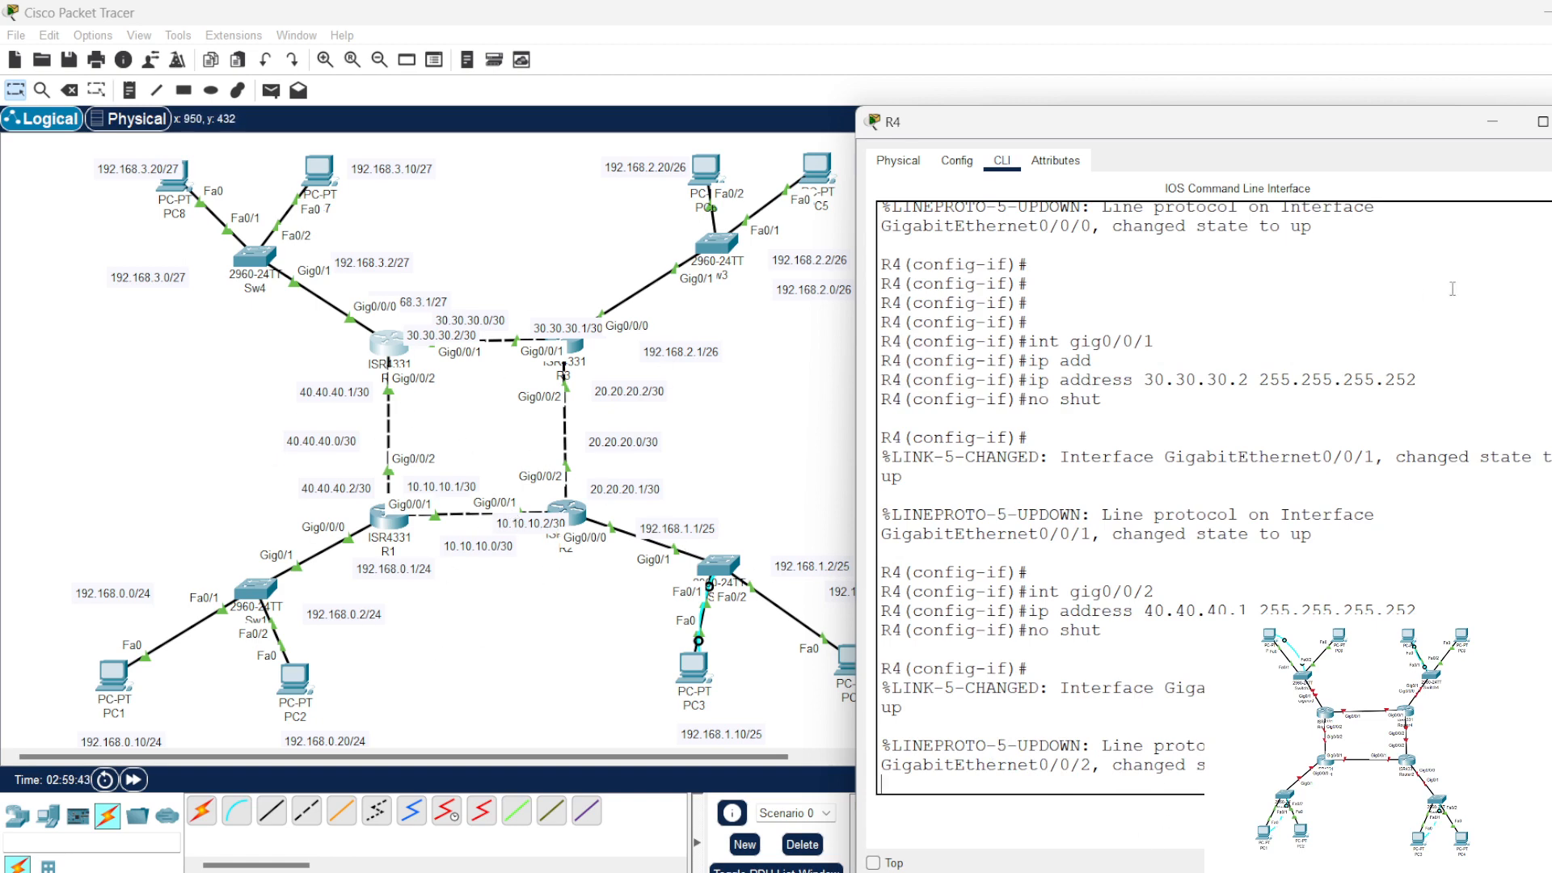
{"action": "left_click", "coordinate": [774, 477]}
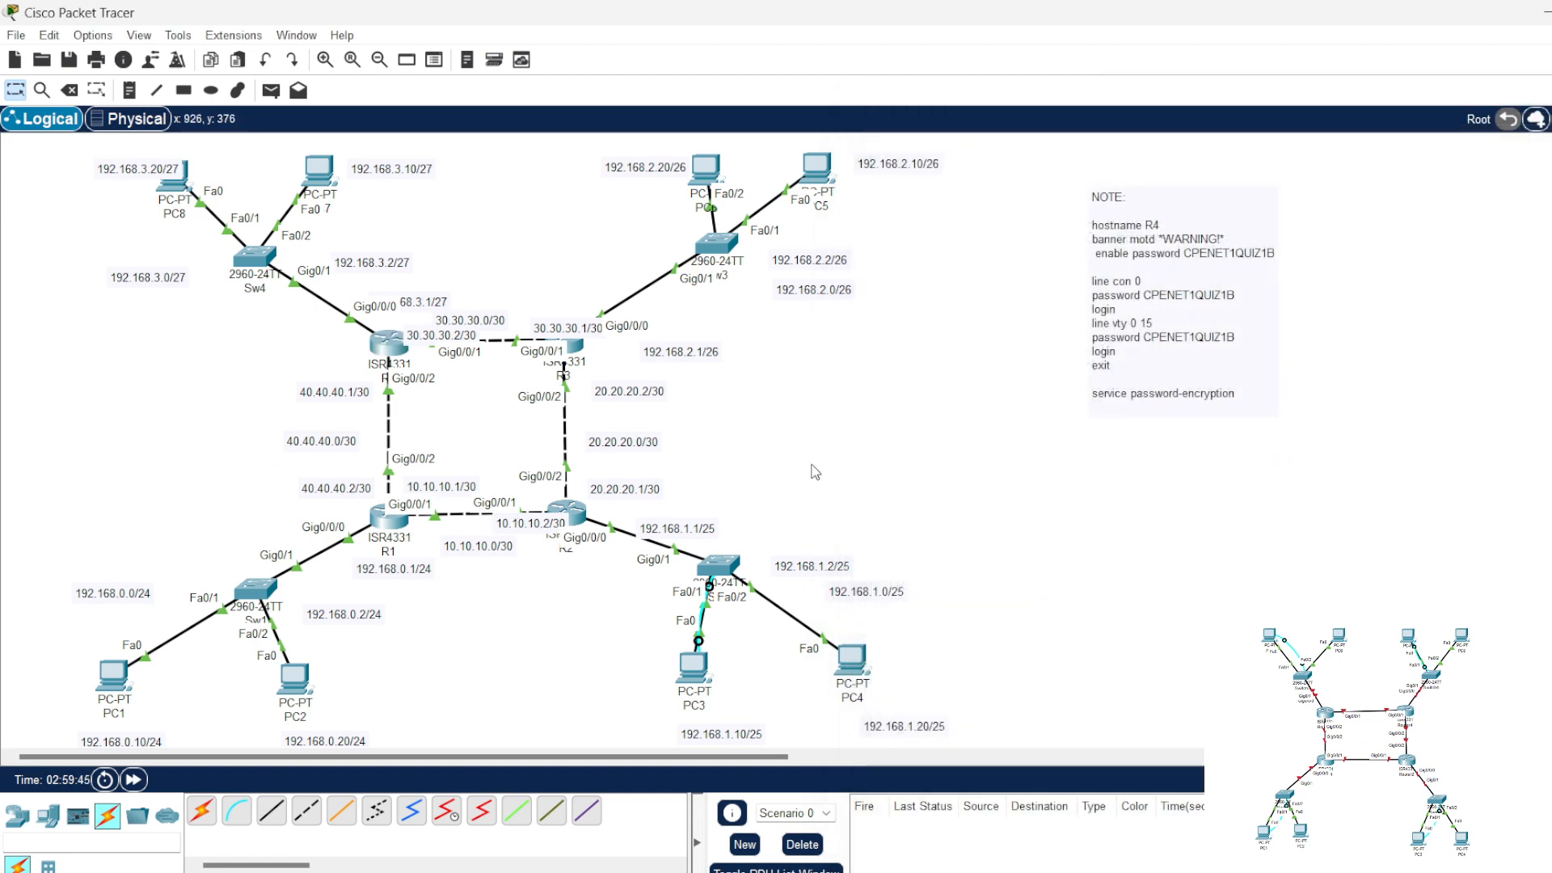
Step: Check the interface addresses and link states of routers R2, R3, R4 and R1 in their device summaries
{"action": "mouse_move", "coordinate": [579, 518]}
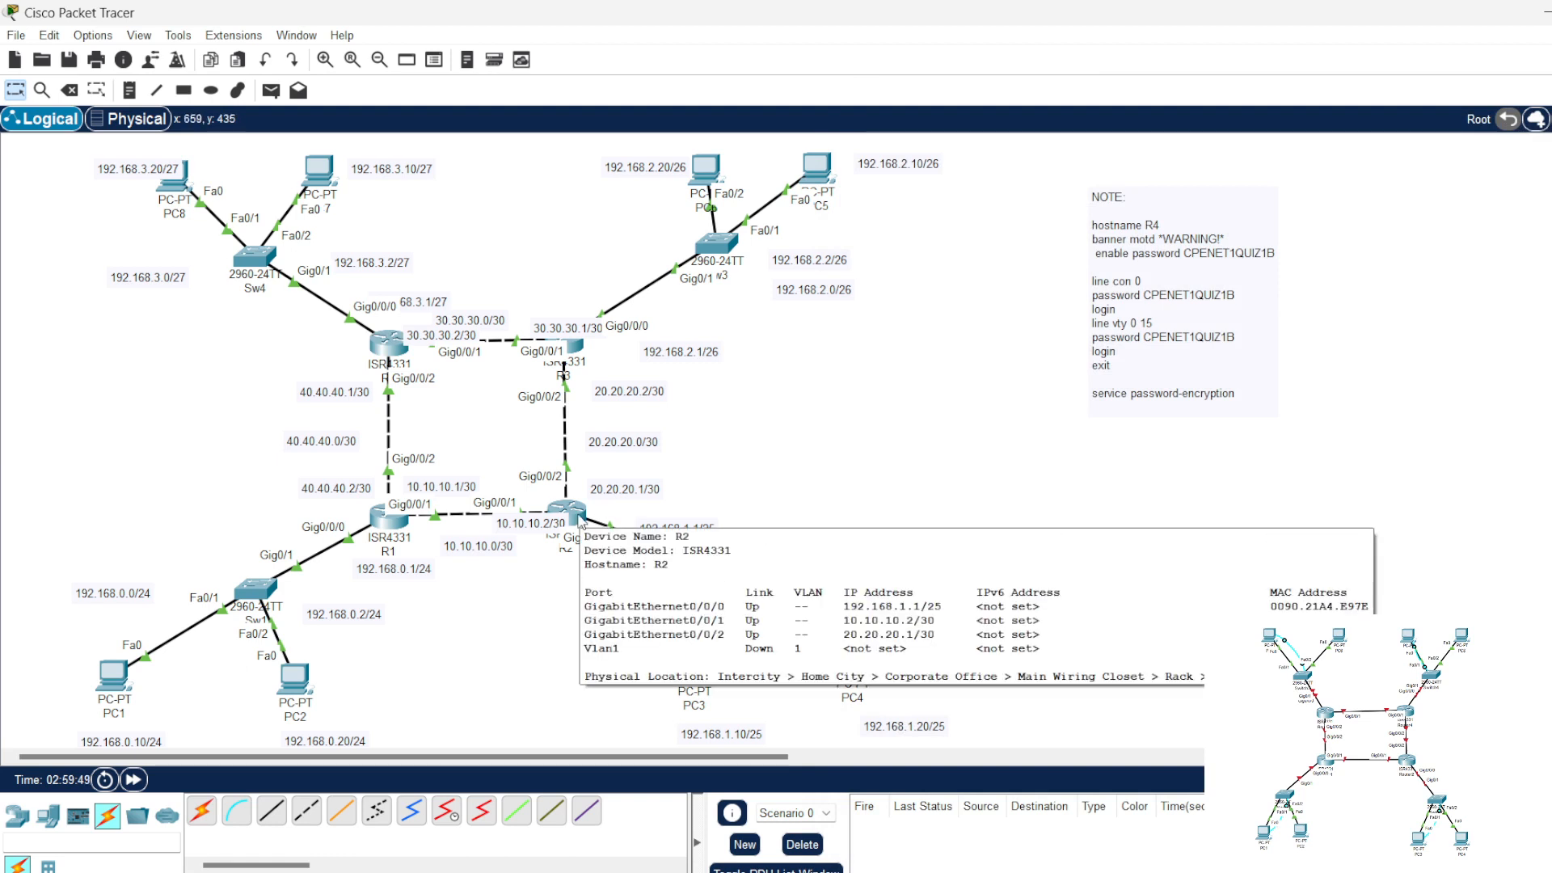
{"action": "mouse_move", "coordinate": [569, 347]}
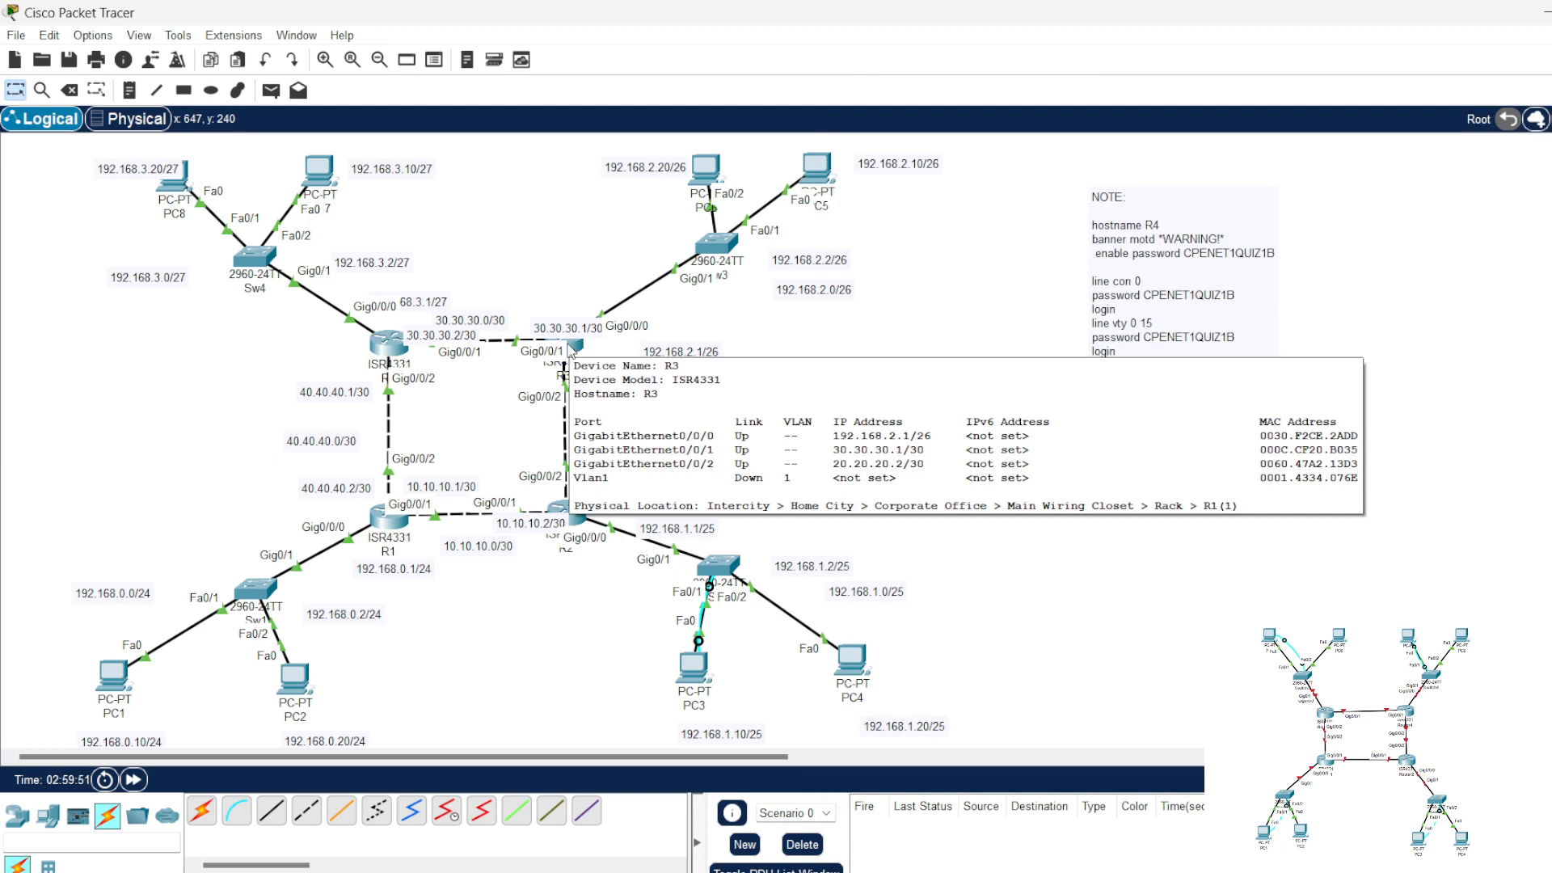
{"action": "mouse_move", "coordinate": [400, 351]}
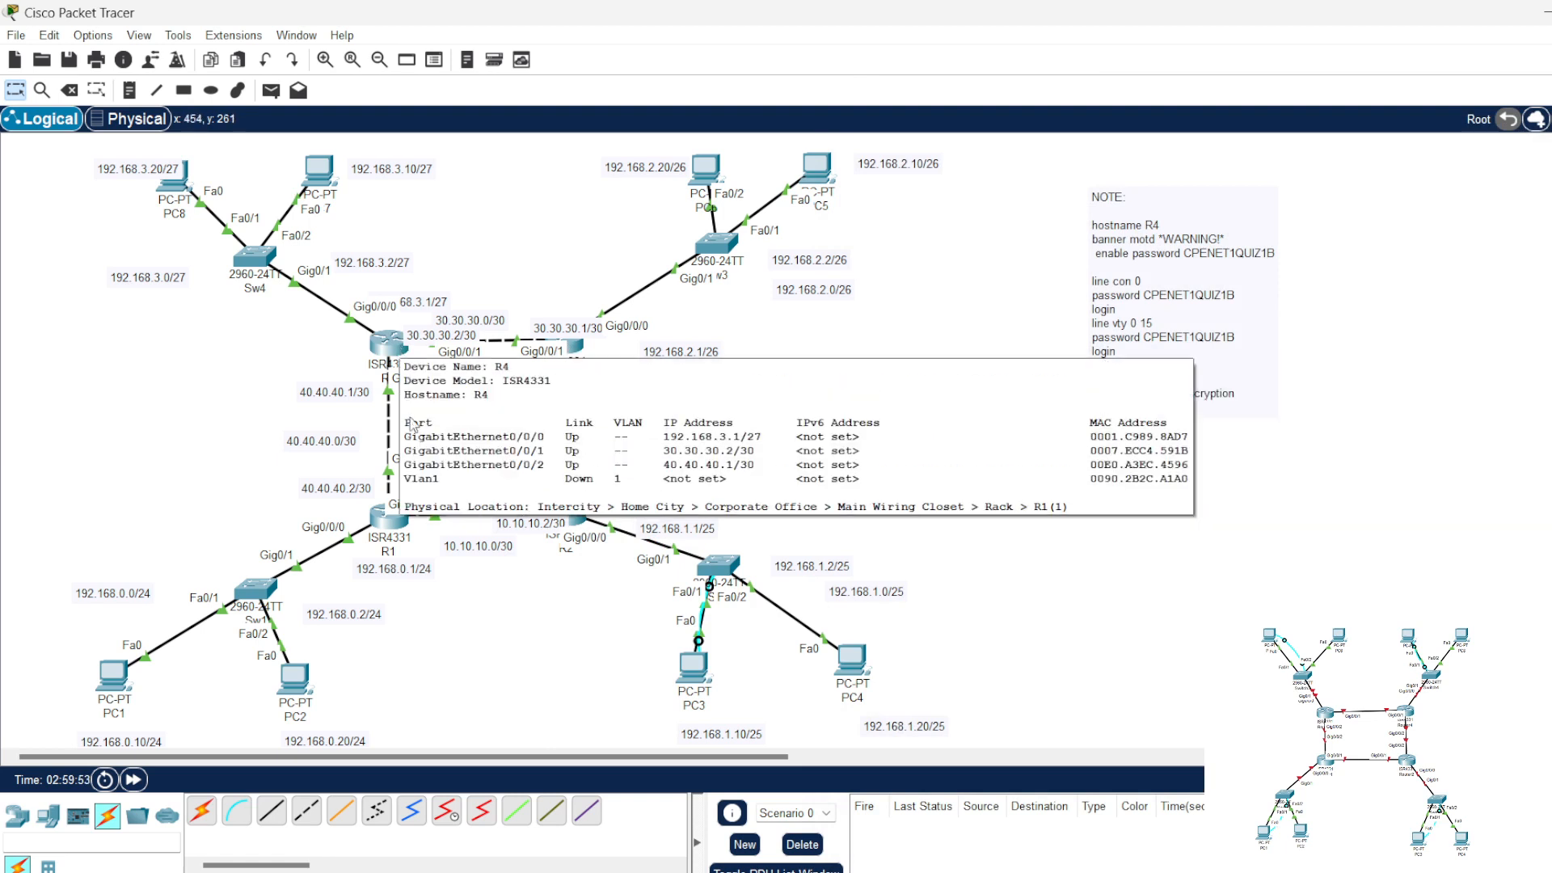
{"action": "mouse_move", "coordinate": [393, 524]}
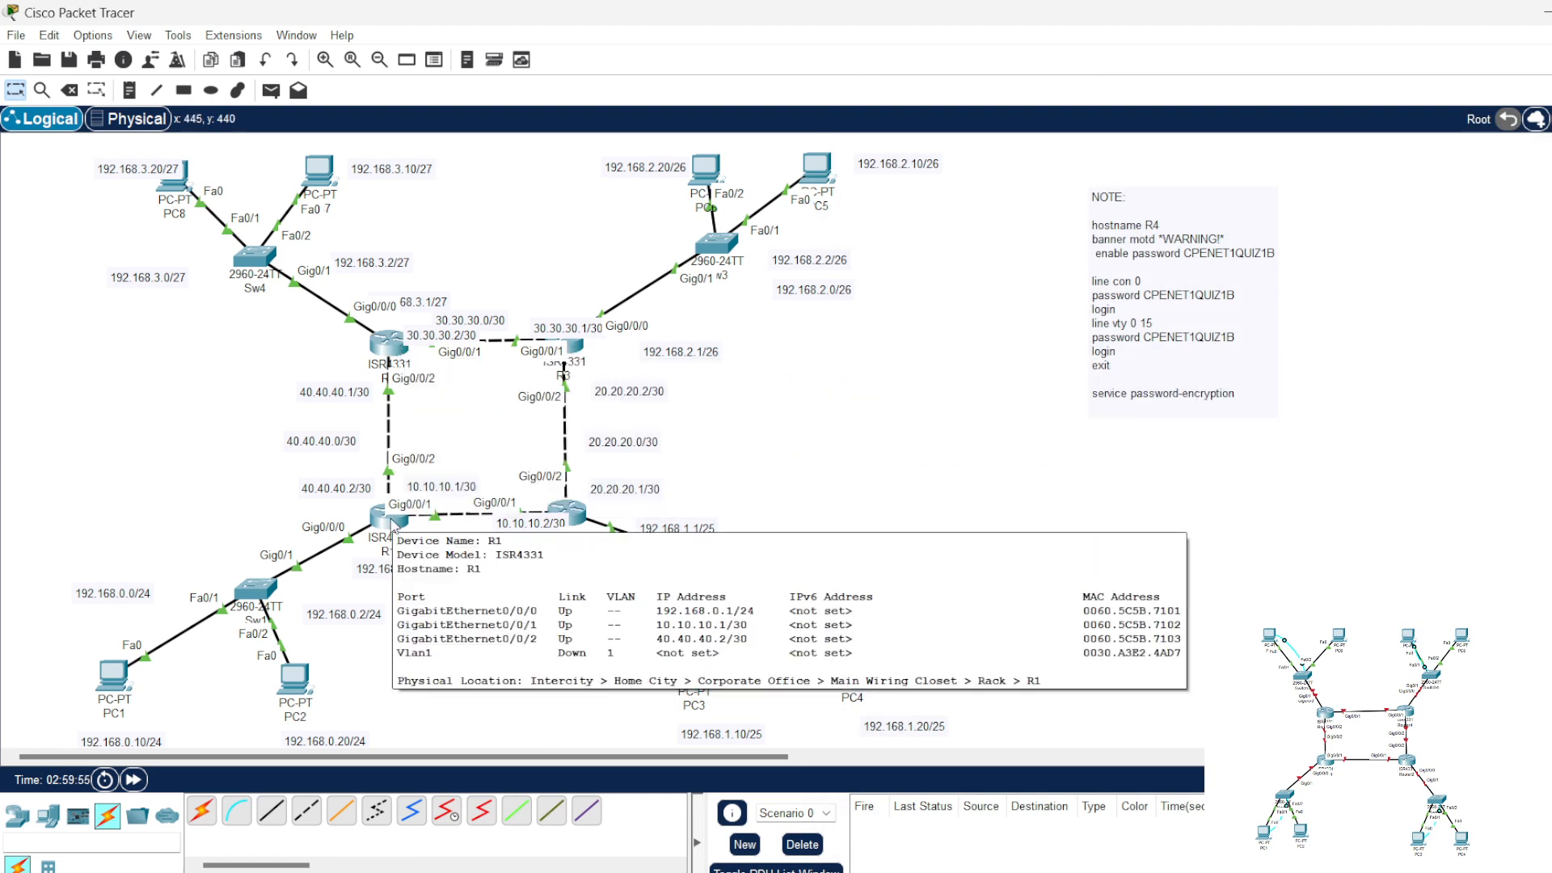
Step: Ping R1's LAN address 192.168.0.1 from PC1's command prompt and close the PC1 window
{"action": "left_click", "coordinate": [113, 677]}
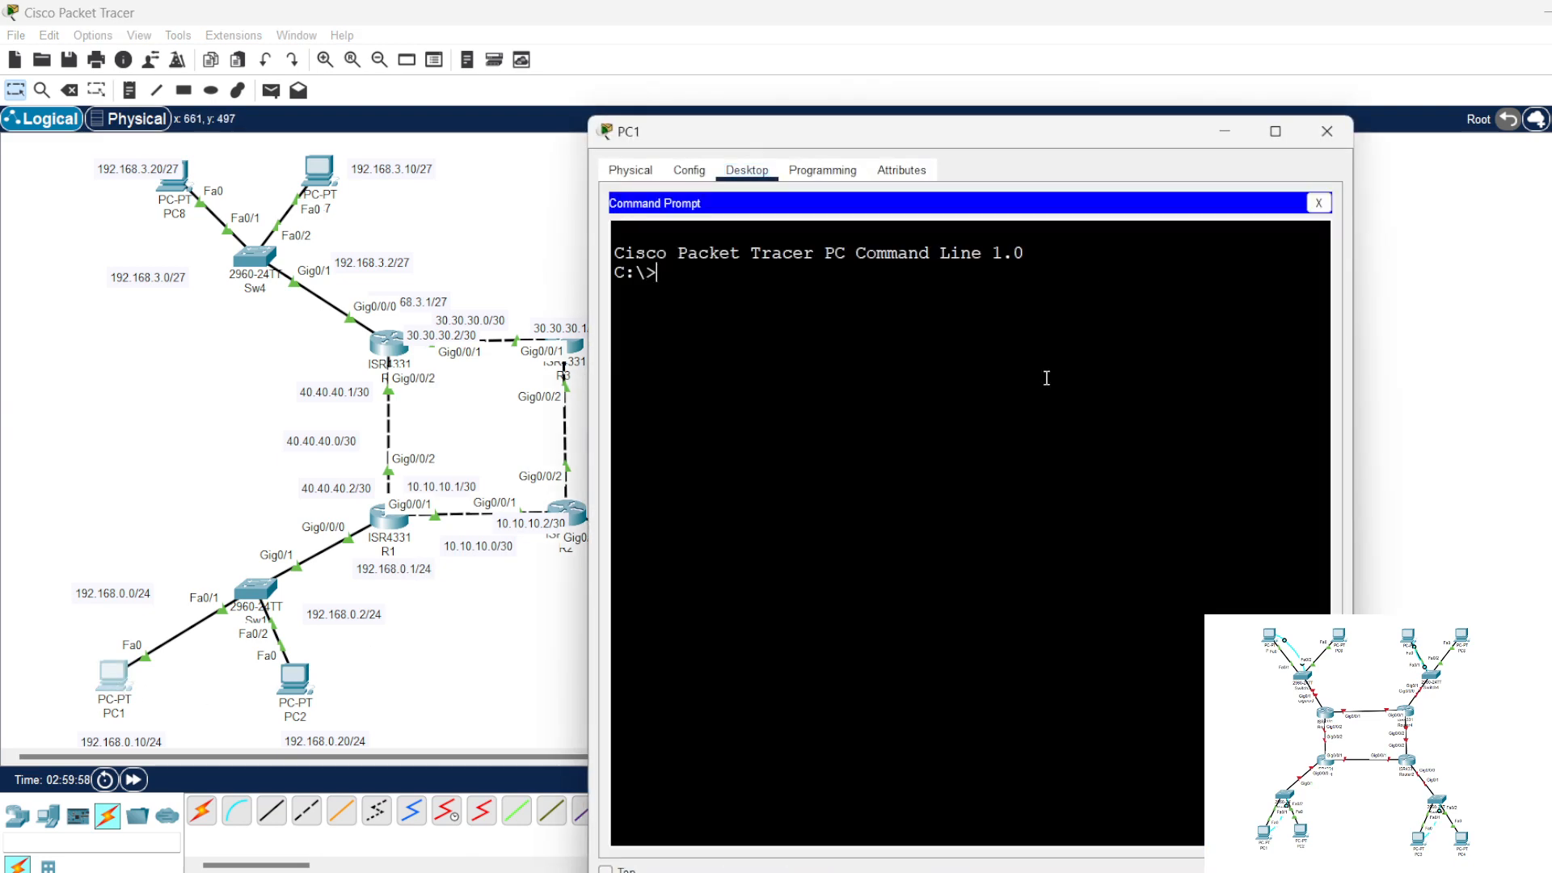
{"action": "left_click", "coordinate": [1091, 273]}
{"action": "type", "text": "ping 192.168.0.1"}
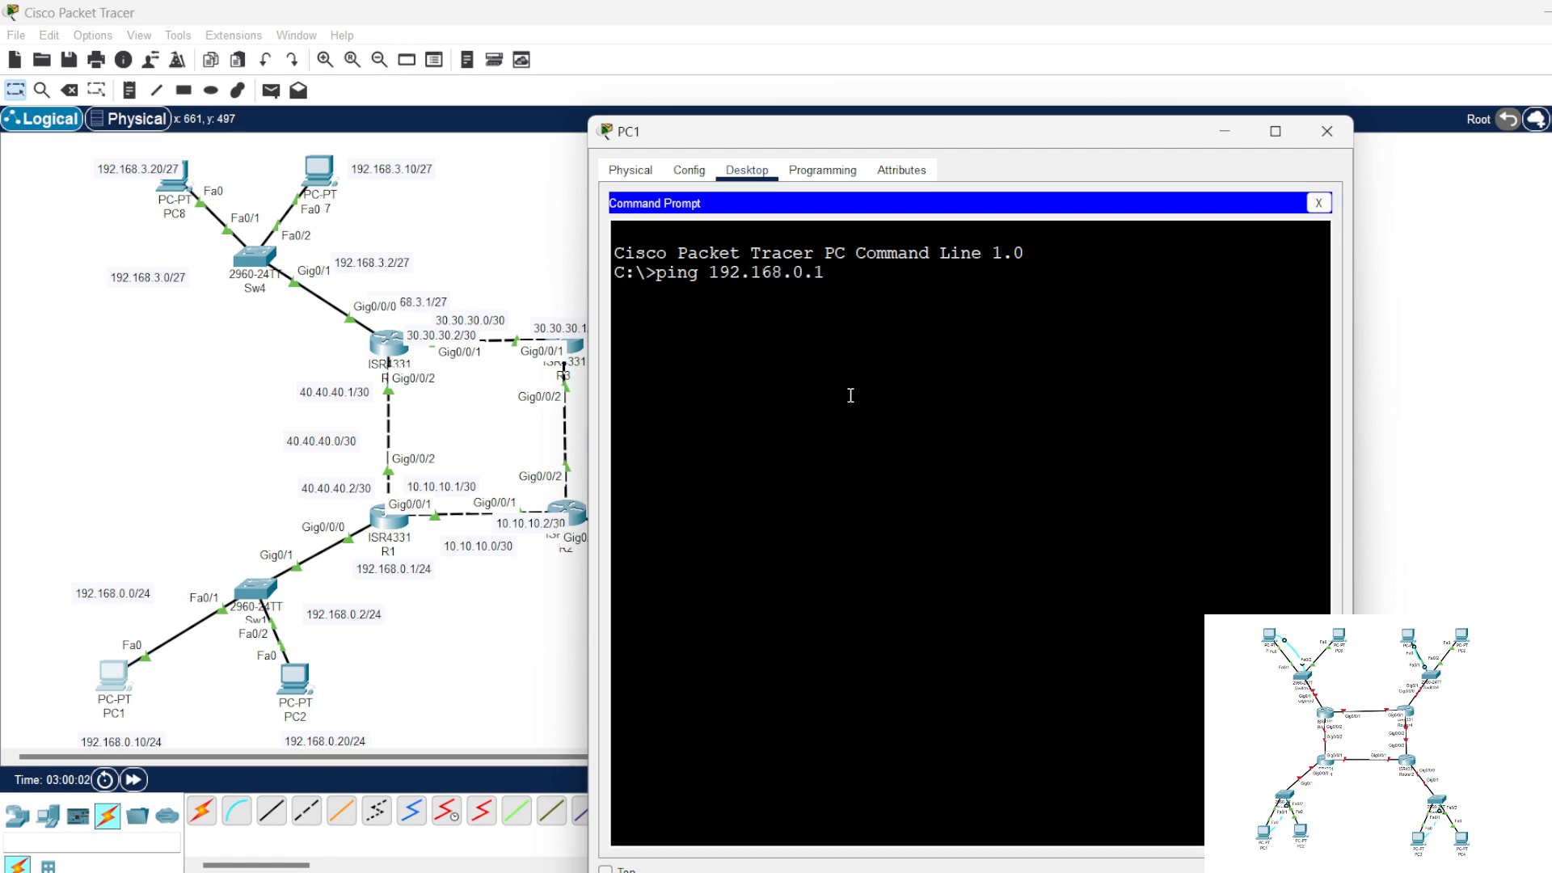
{"action": "key", "text": "Return"}
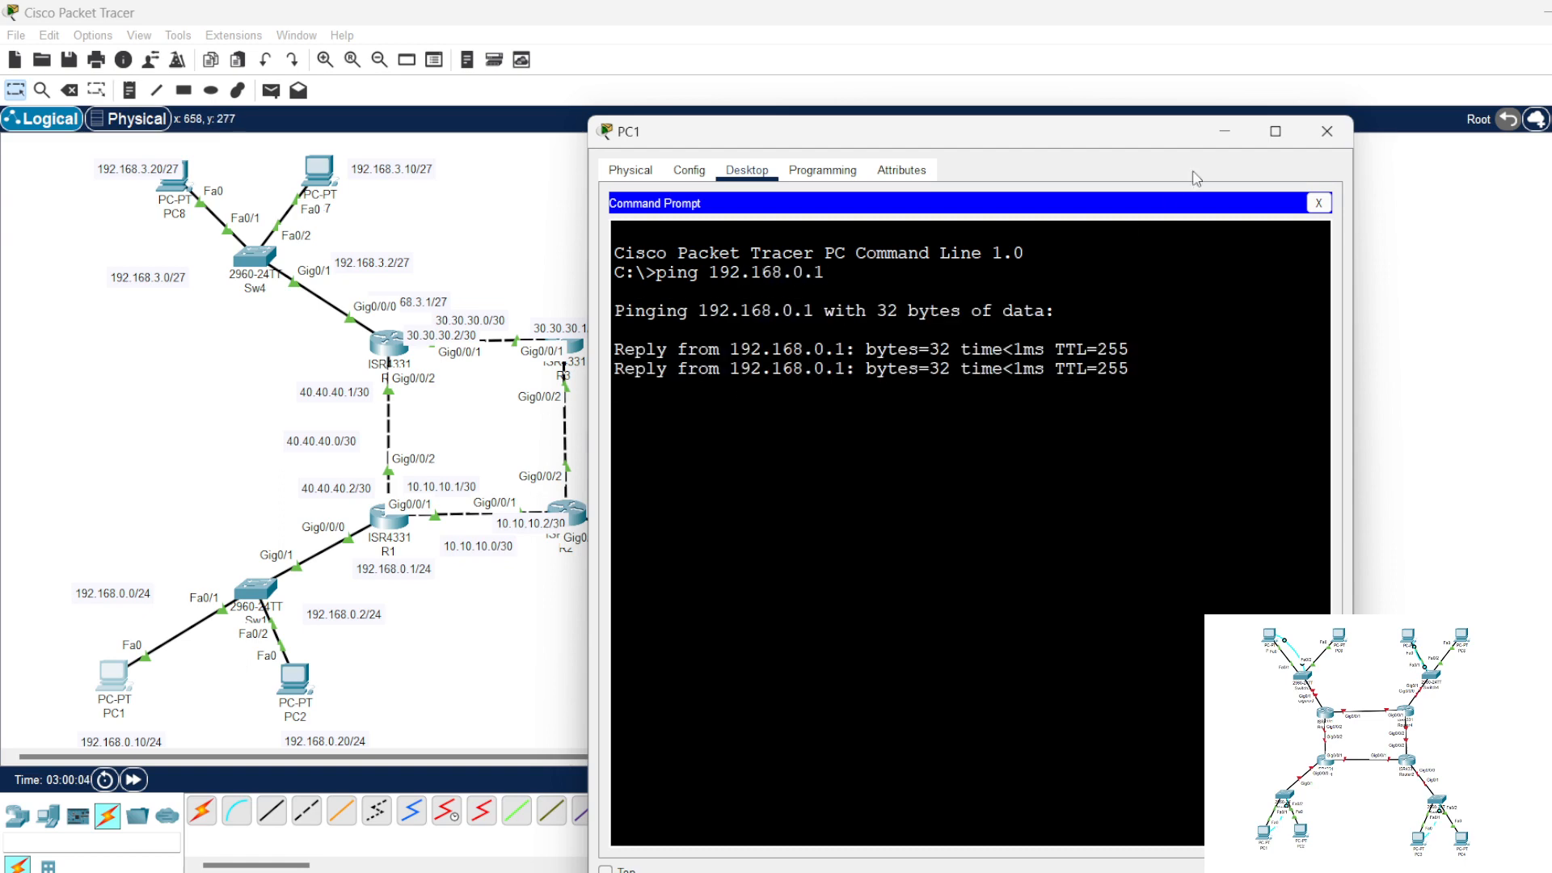
{"action": "left_click", "coordinate": [1326, 131]}
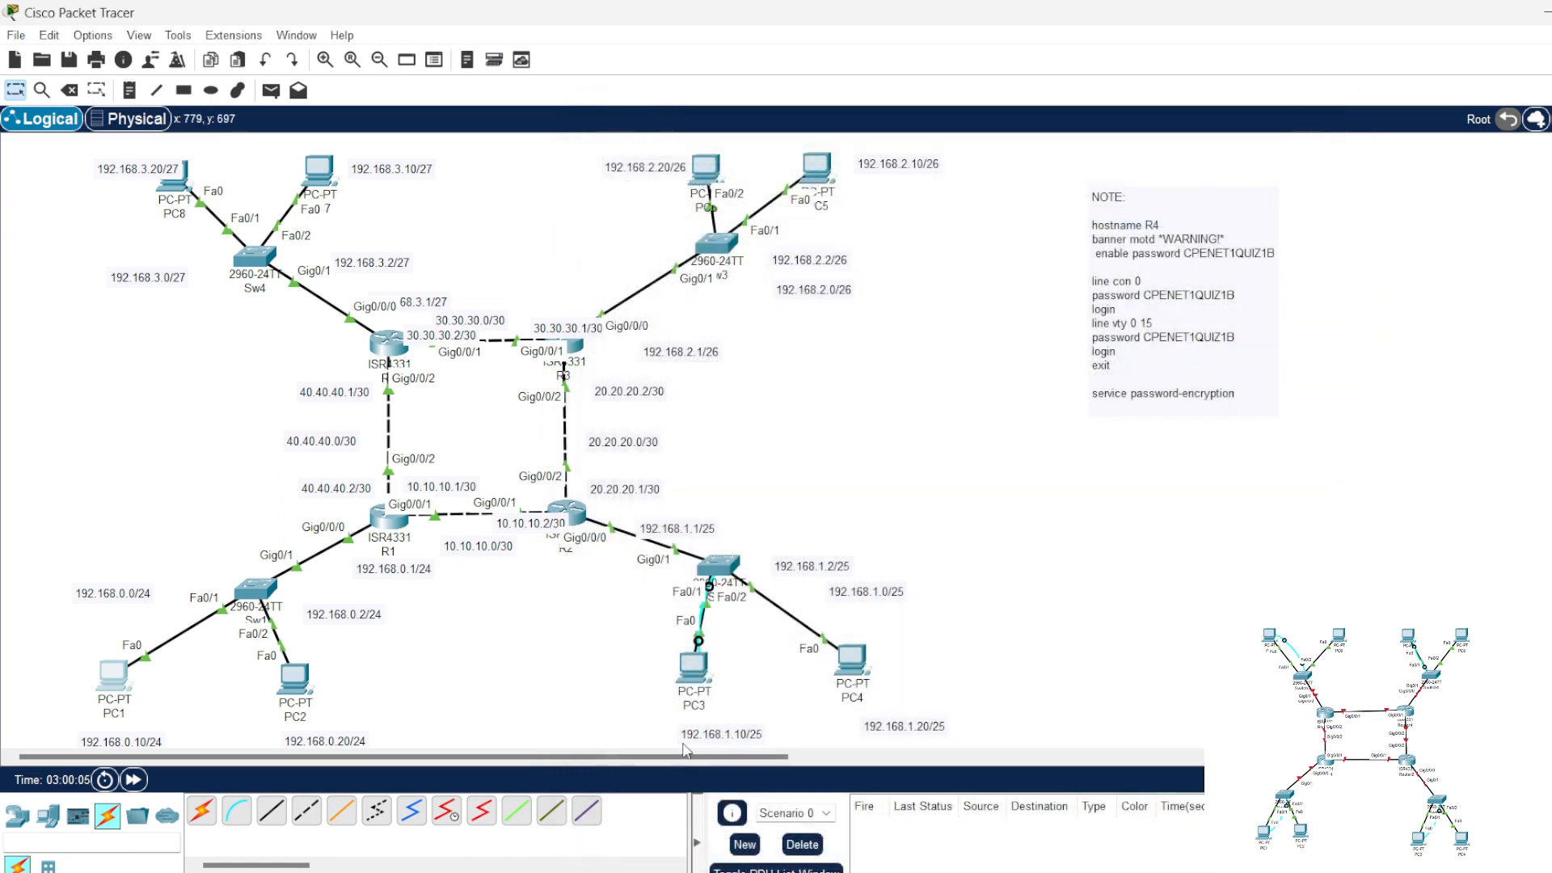
Step: Ping R2's LAN address 192.168.1.1 from PC4's command prompt and close the PC4 window
{"action": "left_click", "coordinate": [851, 661]}
{"action": "left_click", "coordinate": [1103, 322]}
{"action": "left_click_drag", "start_coordinate": [956, 202], "coordinate": [1124, 188]}
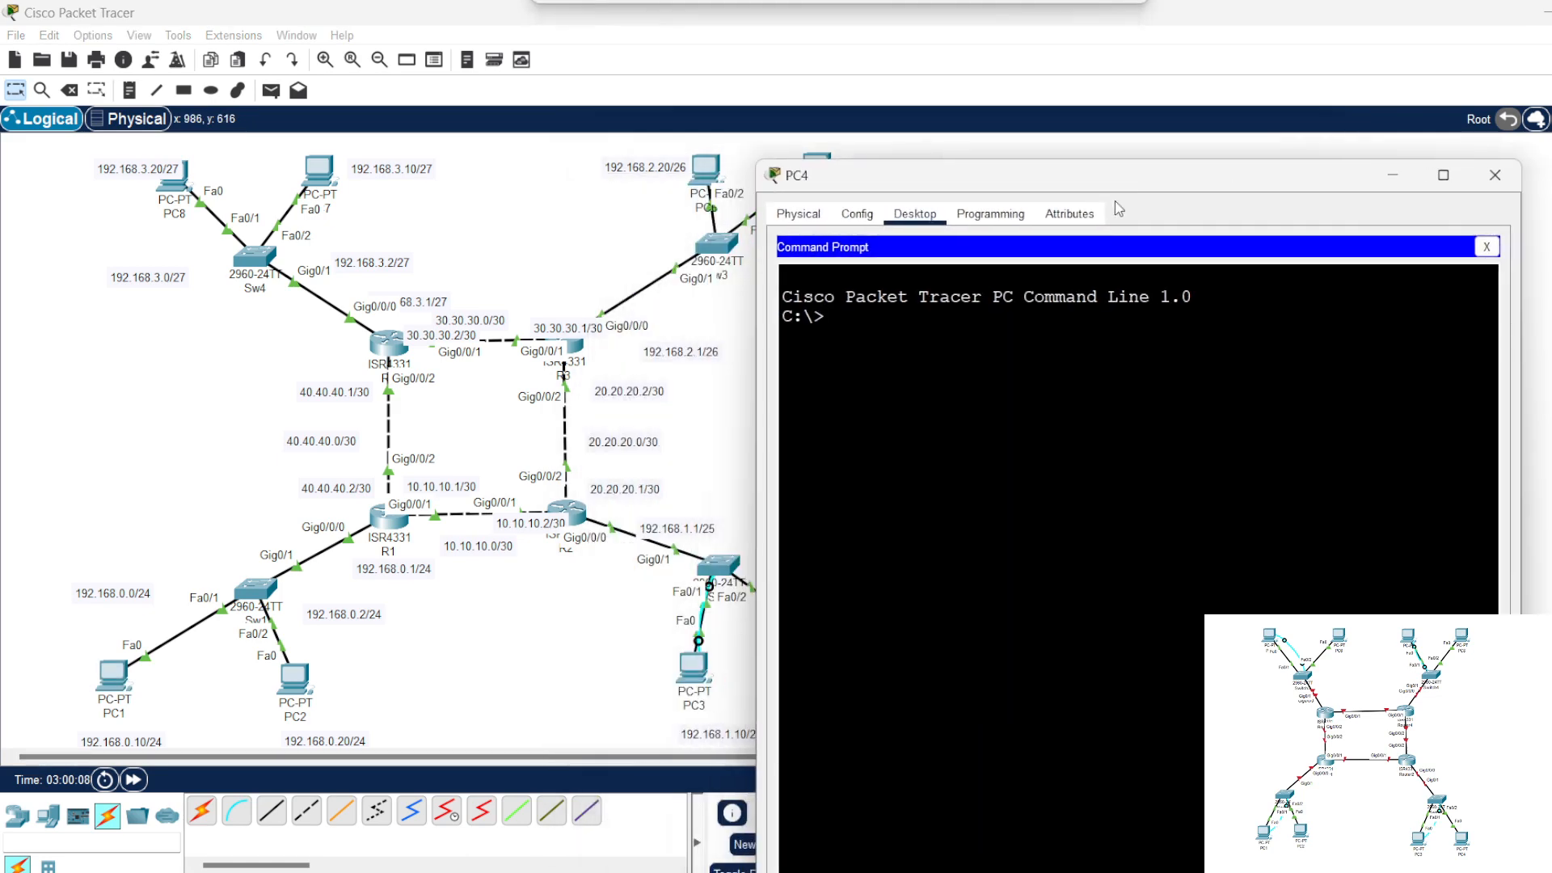
{"action": "type", "text": "pin"}
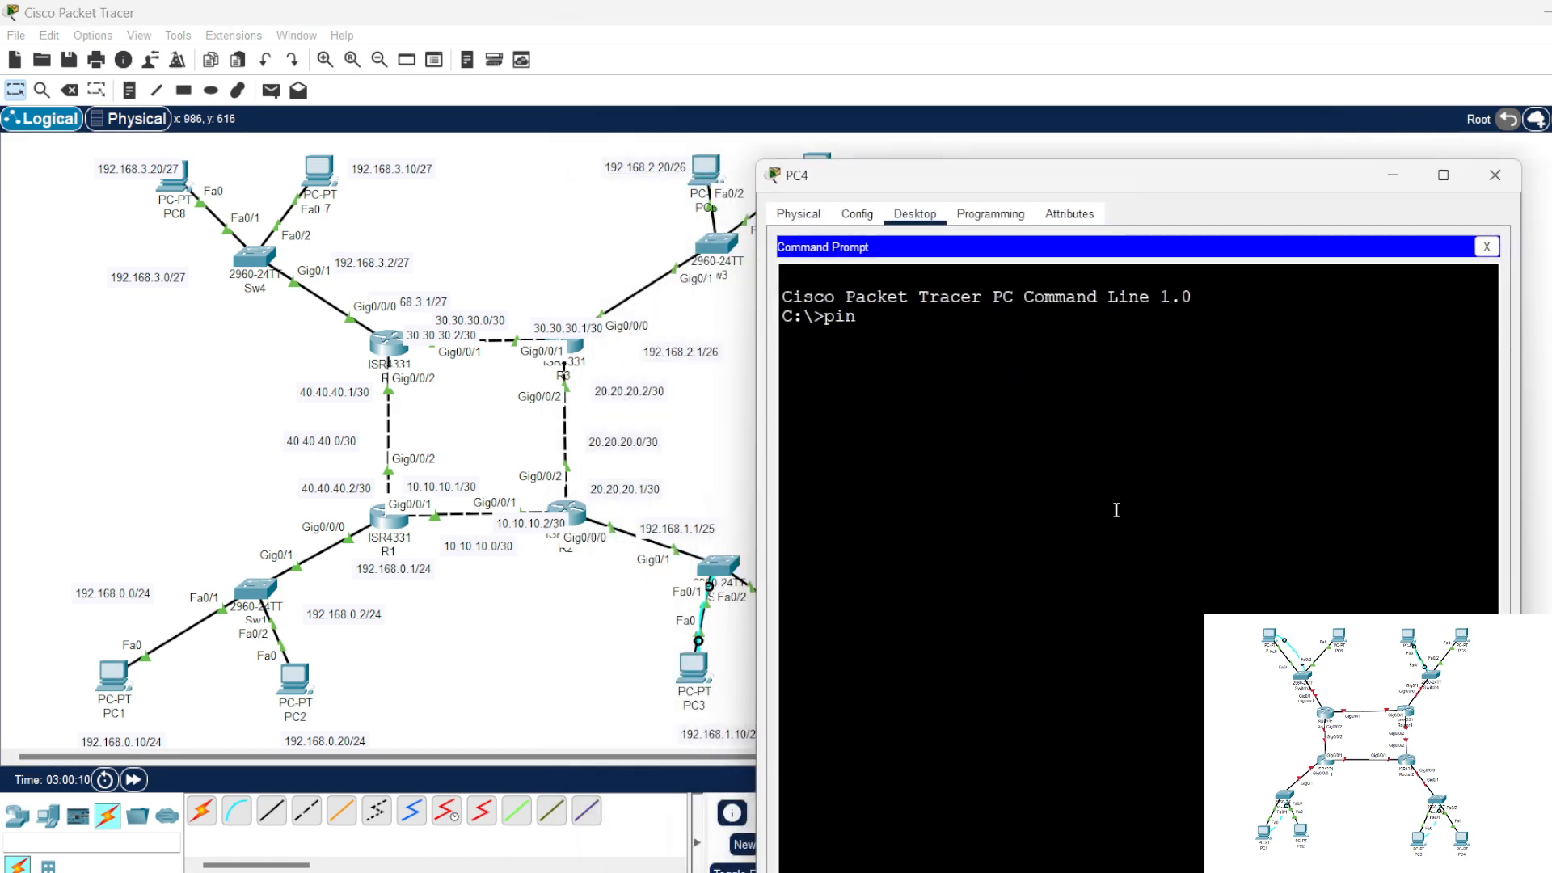
{"action": "type", "text": "g 192.168.1.1"}
{"action": "key", "text": "Return"}
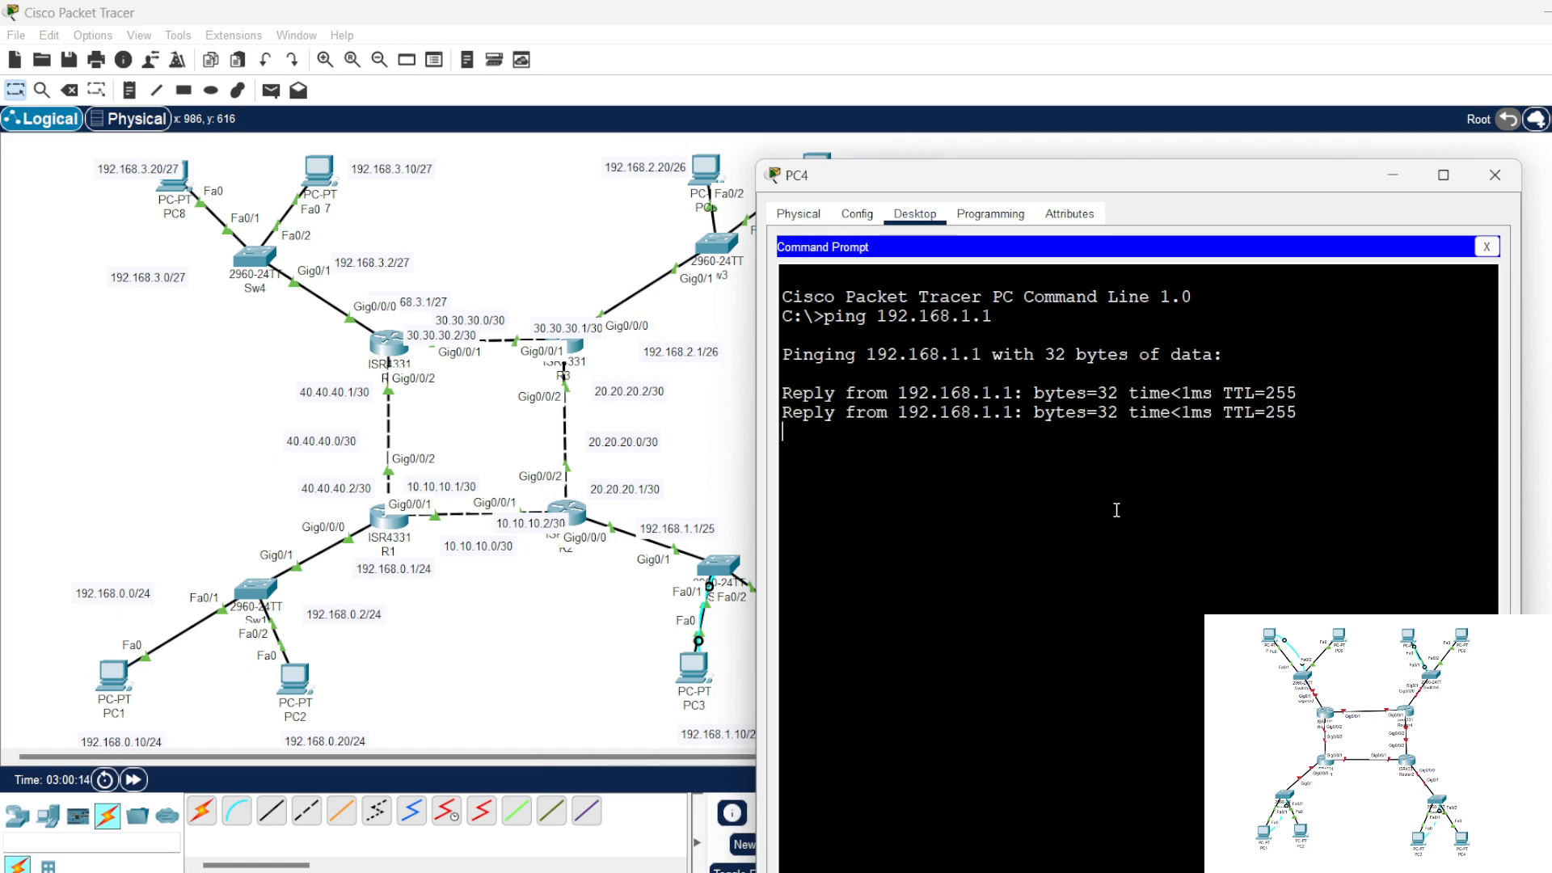
{"action": "left_click", "coordinate": [1494, 175]}
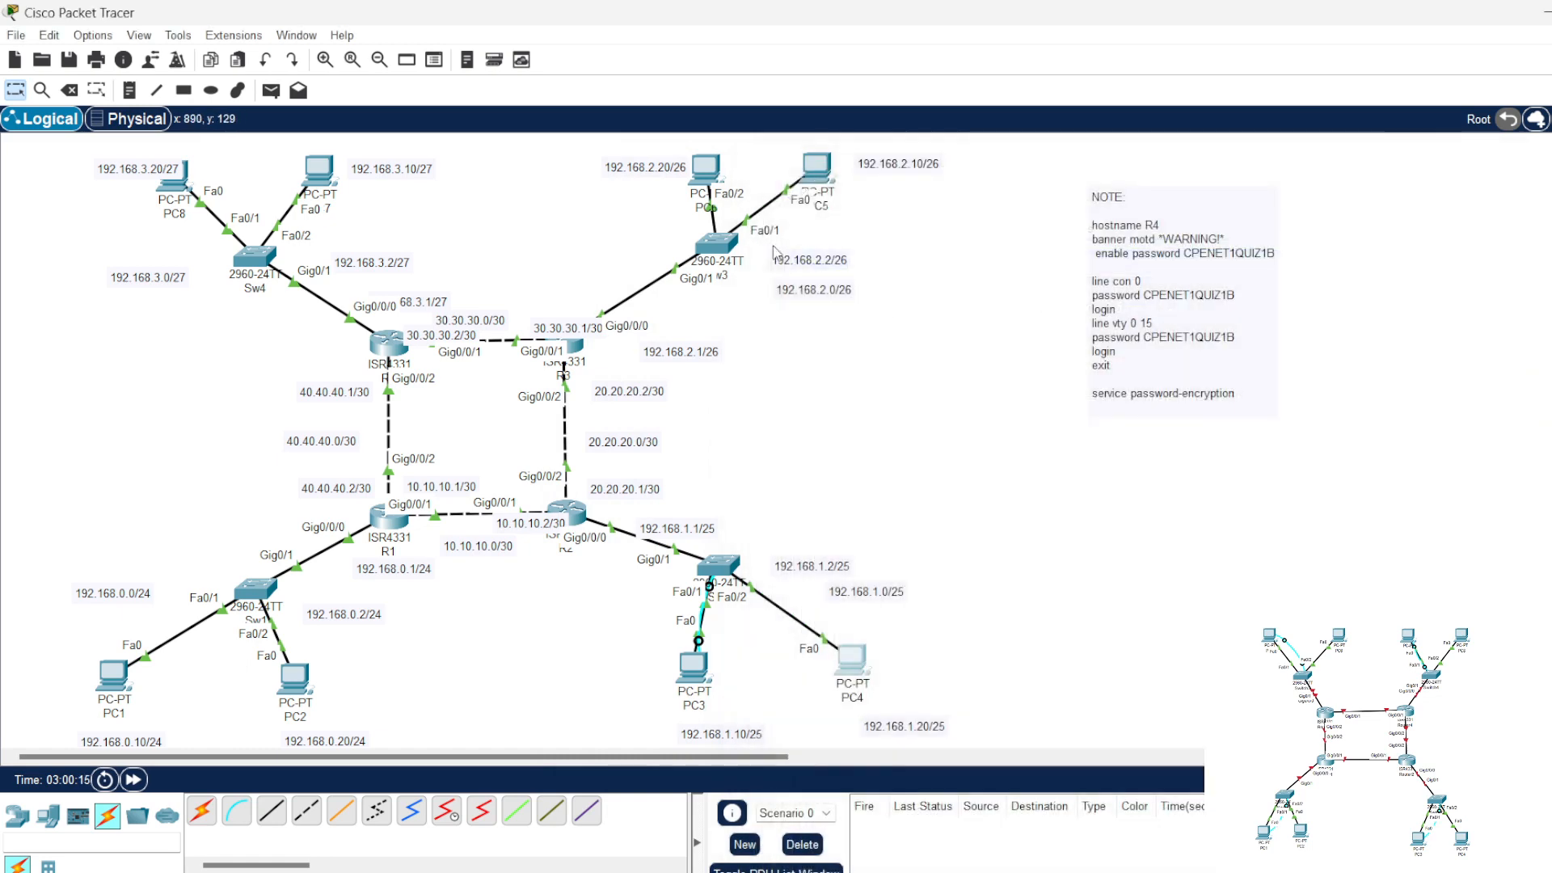
Step: Ping R3's LAN address 192.168.2.1 from PC5's command prompt and close the PC5 window
{"action": "left_click", "coordinate": [815, 171]}
{"action": "left_click", "coordinate": [1107, 307]}
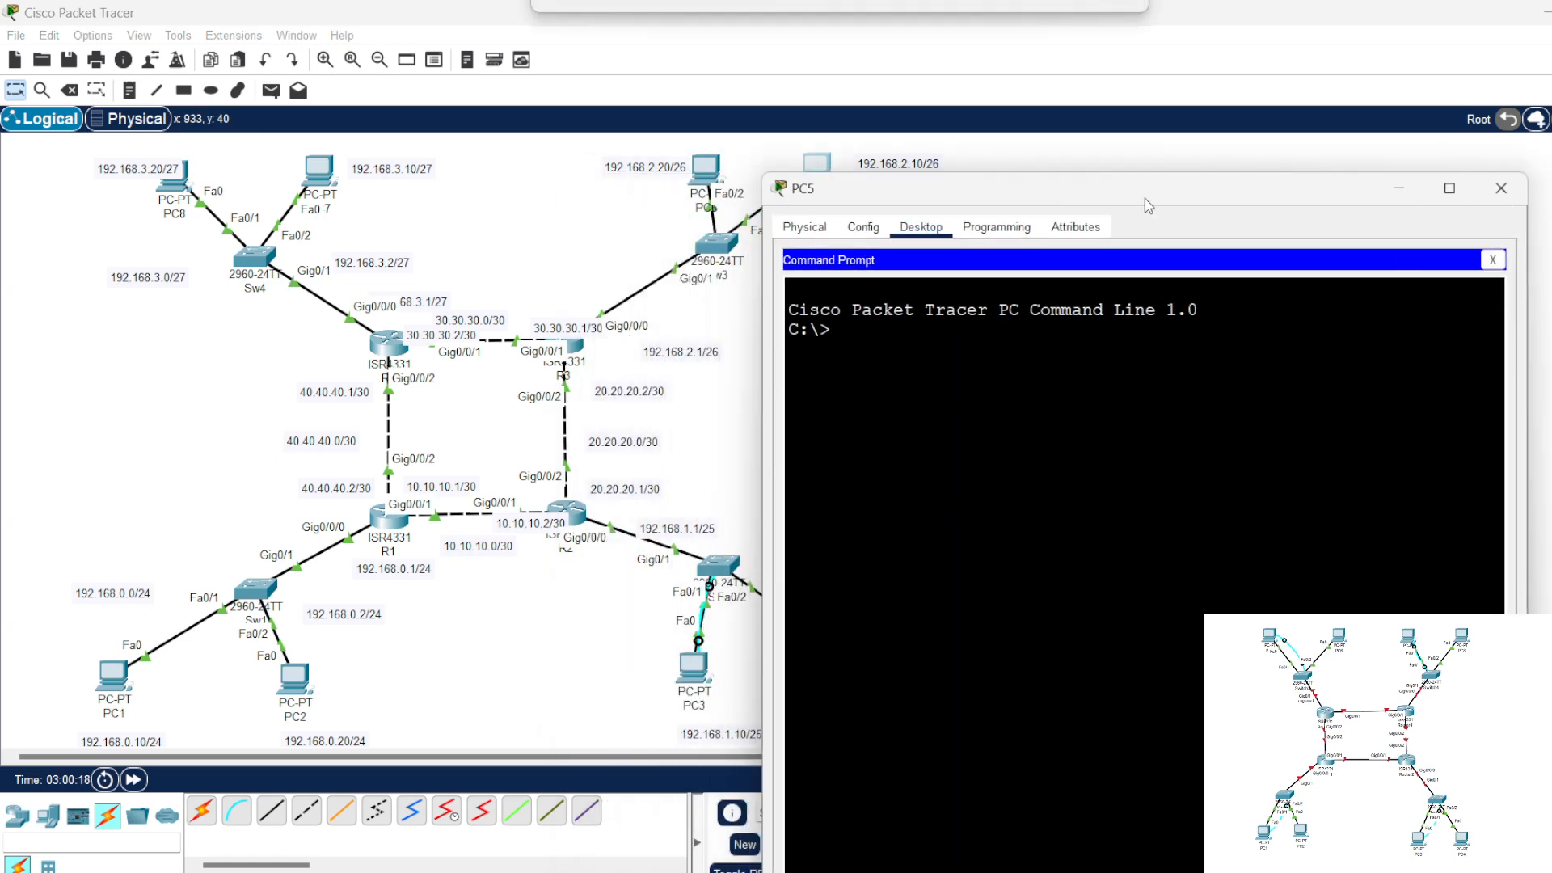
{"action": "left_click_drag", "start_coordinate": [973, 199], "coordinate": [1148, 198]}
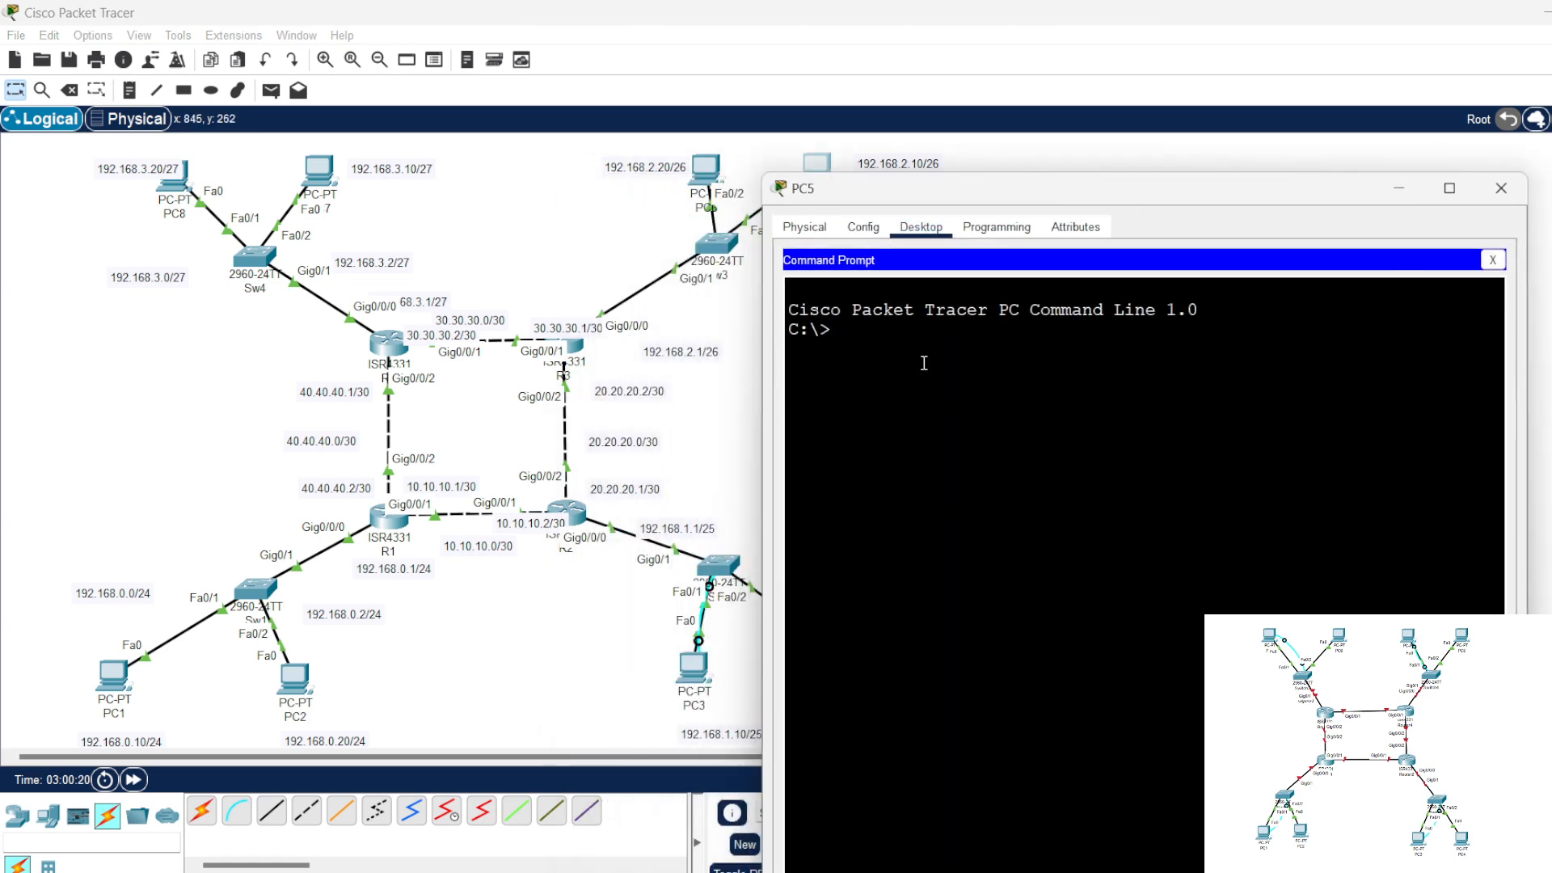
{"action": "type", "text": "ping 192.168.2.1"}
{"action": "key", "text": "Return"}
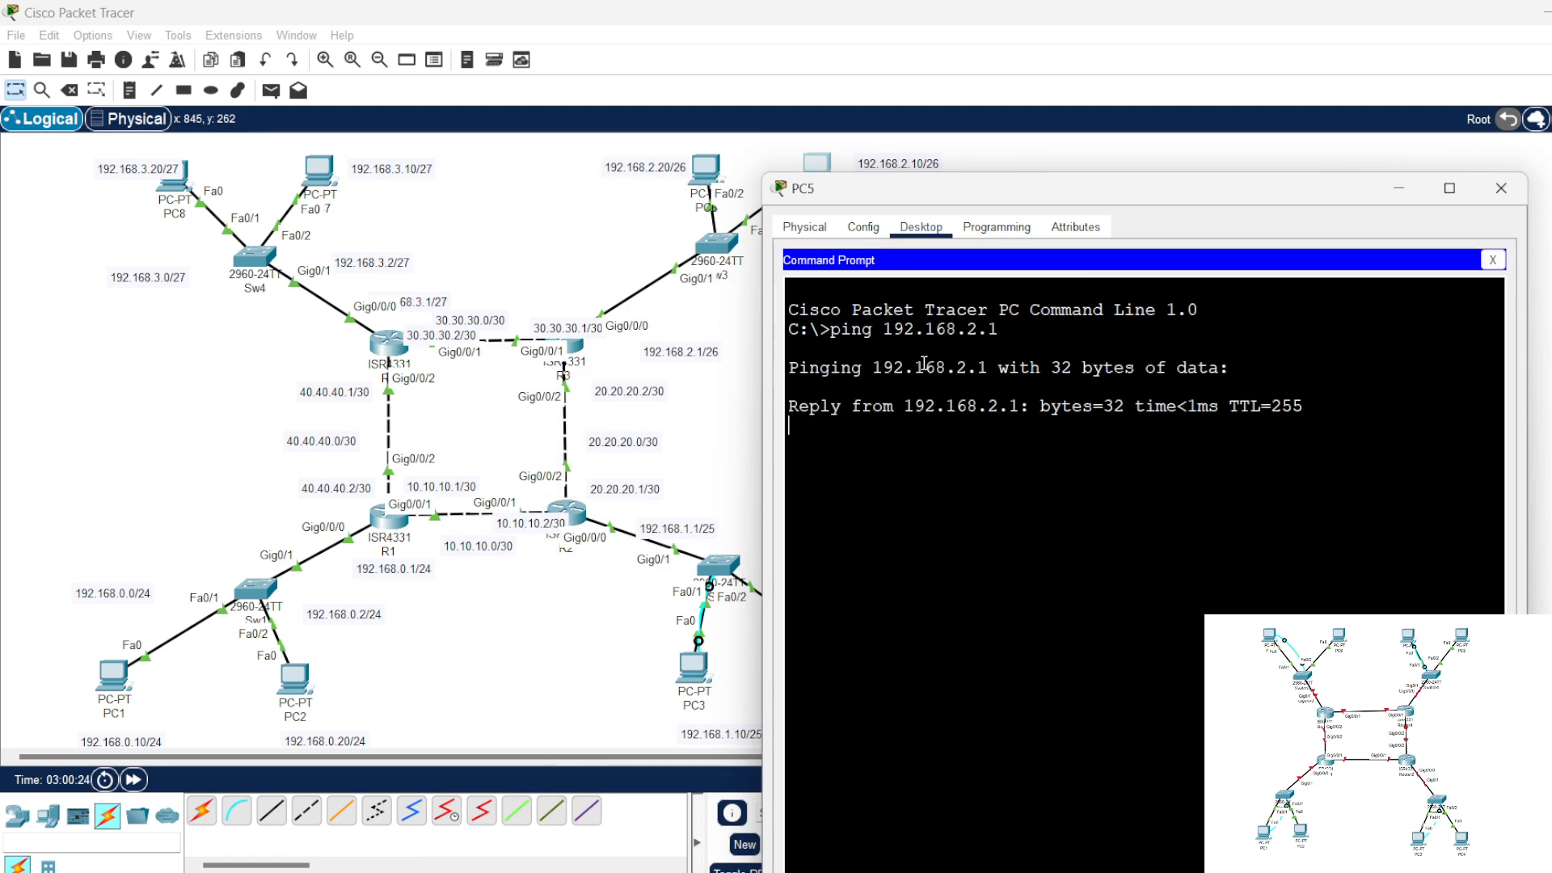
{"action": "left_click", "coordinate": [1501, 187]}
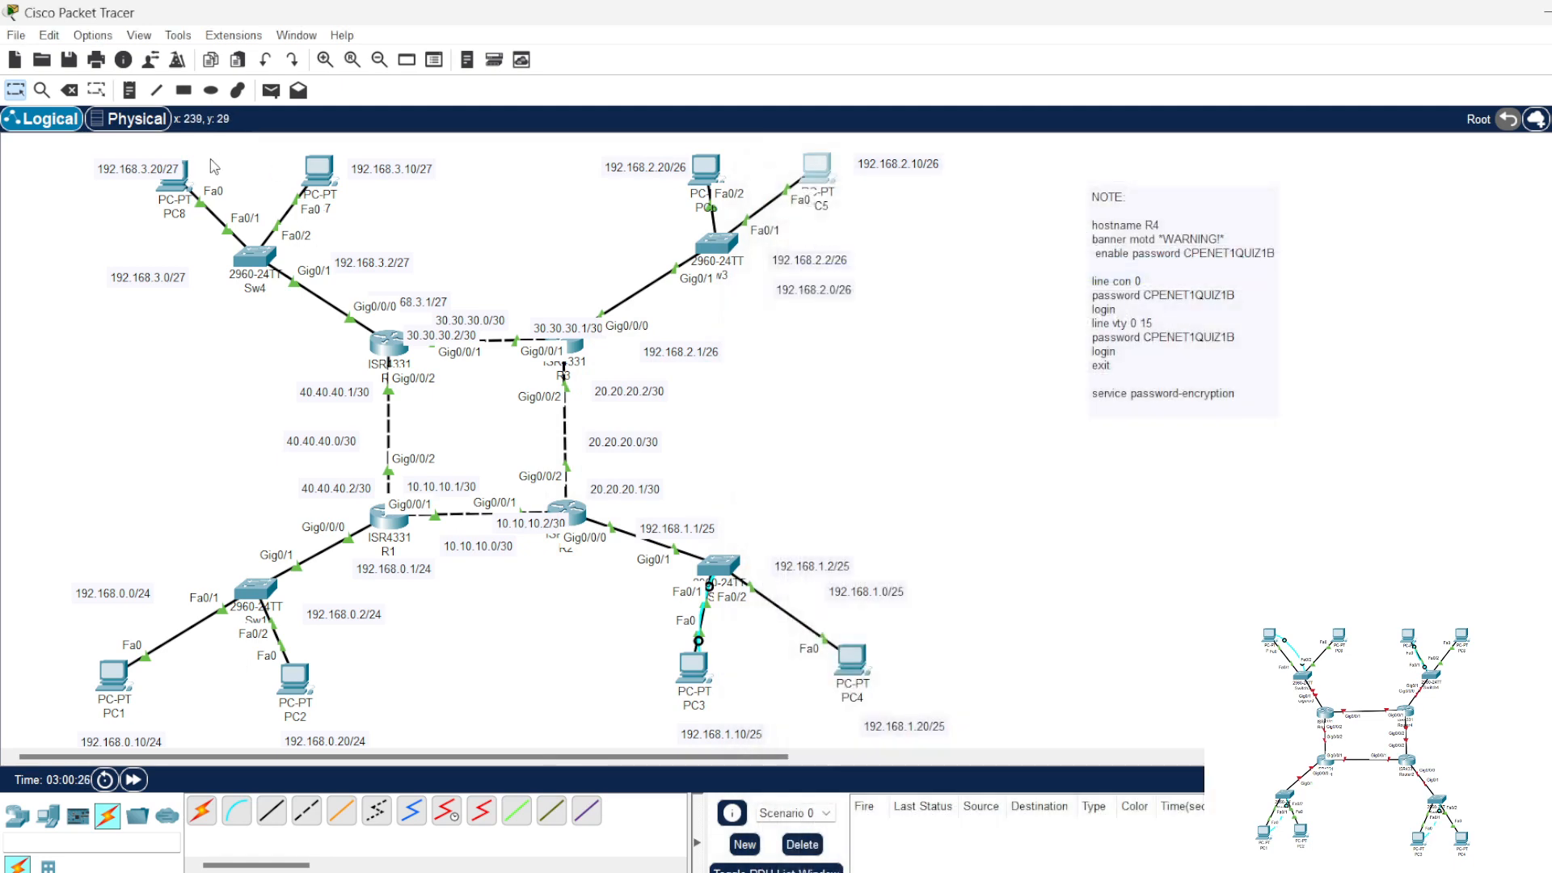
Step: Ping R4's LAN address 192.168.3.1 from PC7's command prompt, then close the prompt and the PC7 window
{"action": "left_click", "coordinate": [319, 172]}
{"action": "left_click", "coordinate": [1086, 258]}
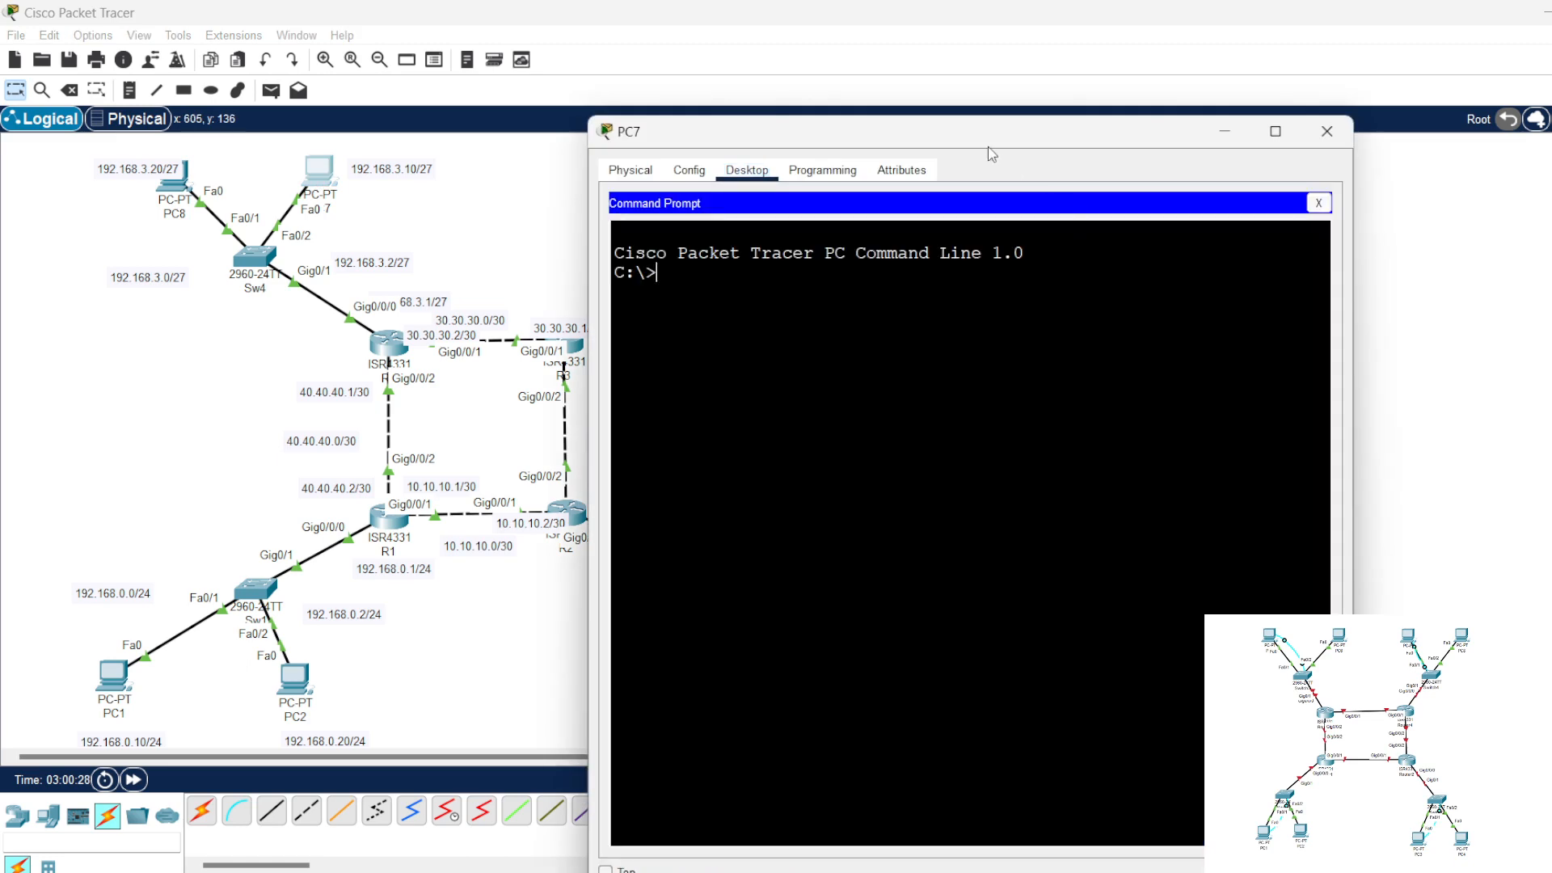
{"action": "left_click_drag", "start_coordinate": [992, 153], "coordinate": [1192, 167]}
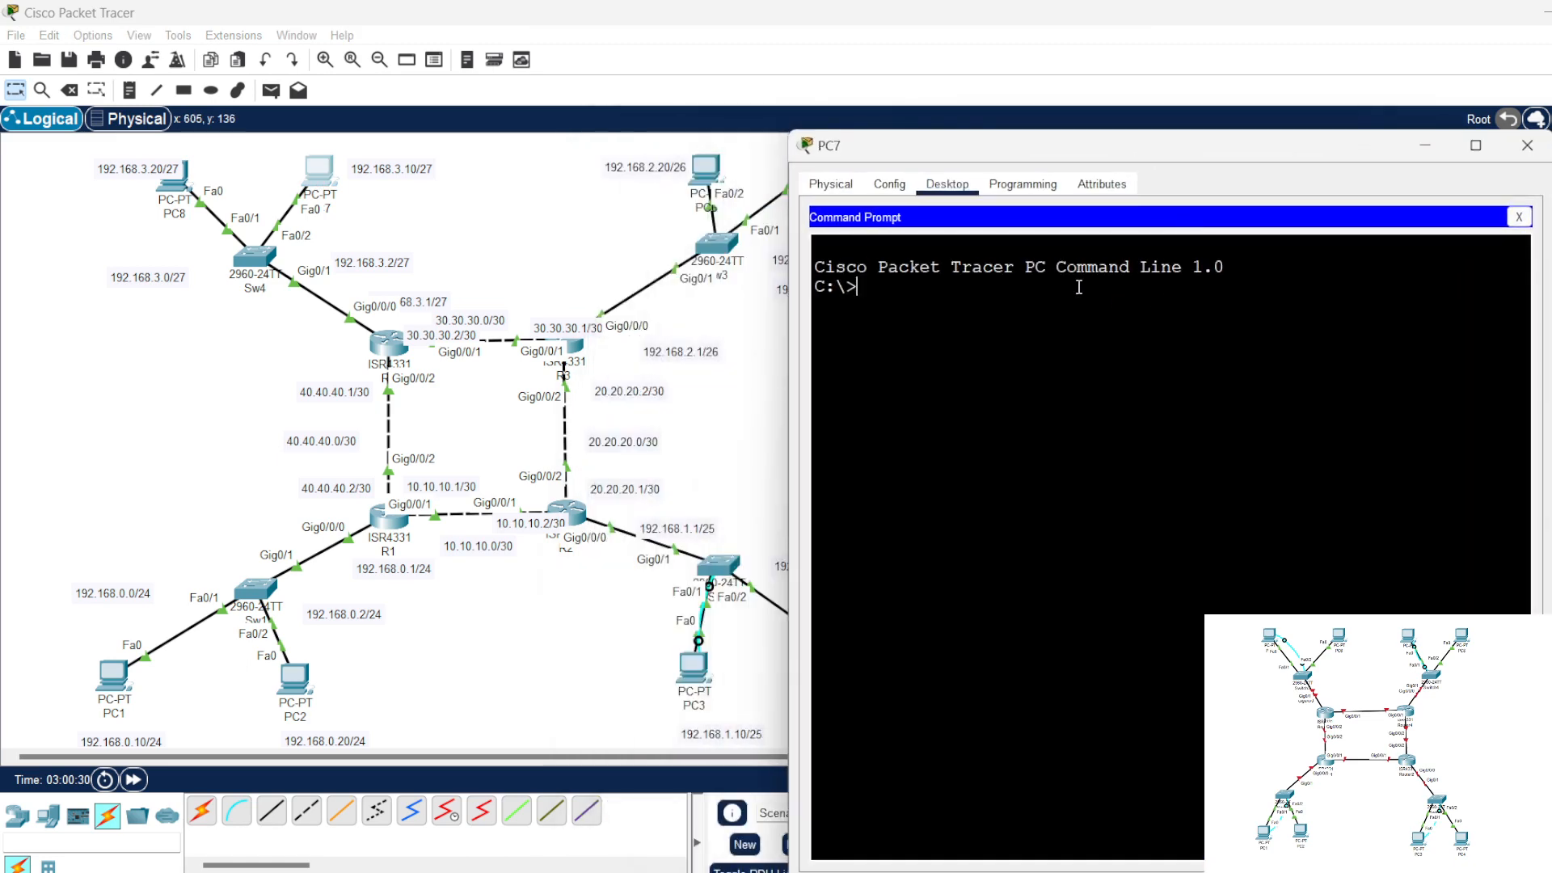
{"action": "type", "text": "ping 192.168.3"}
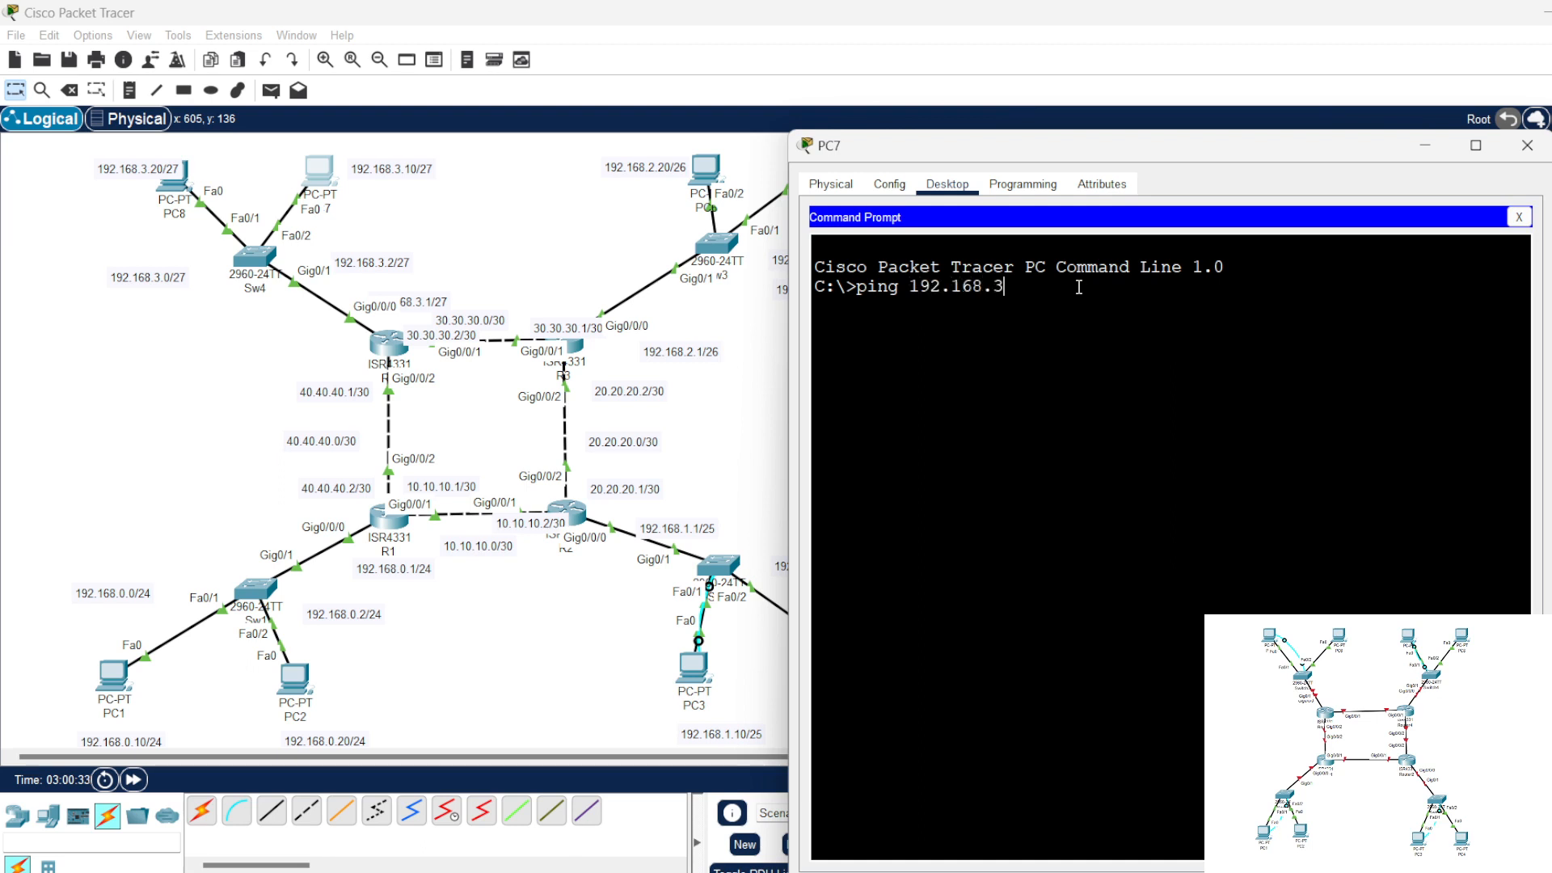
{"action": "type", "text": ".1"}
{"action": "key", "text": "Return"}
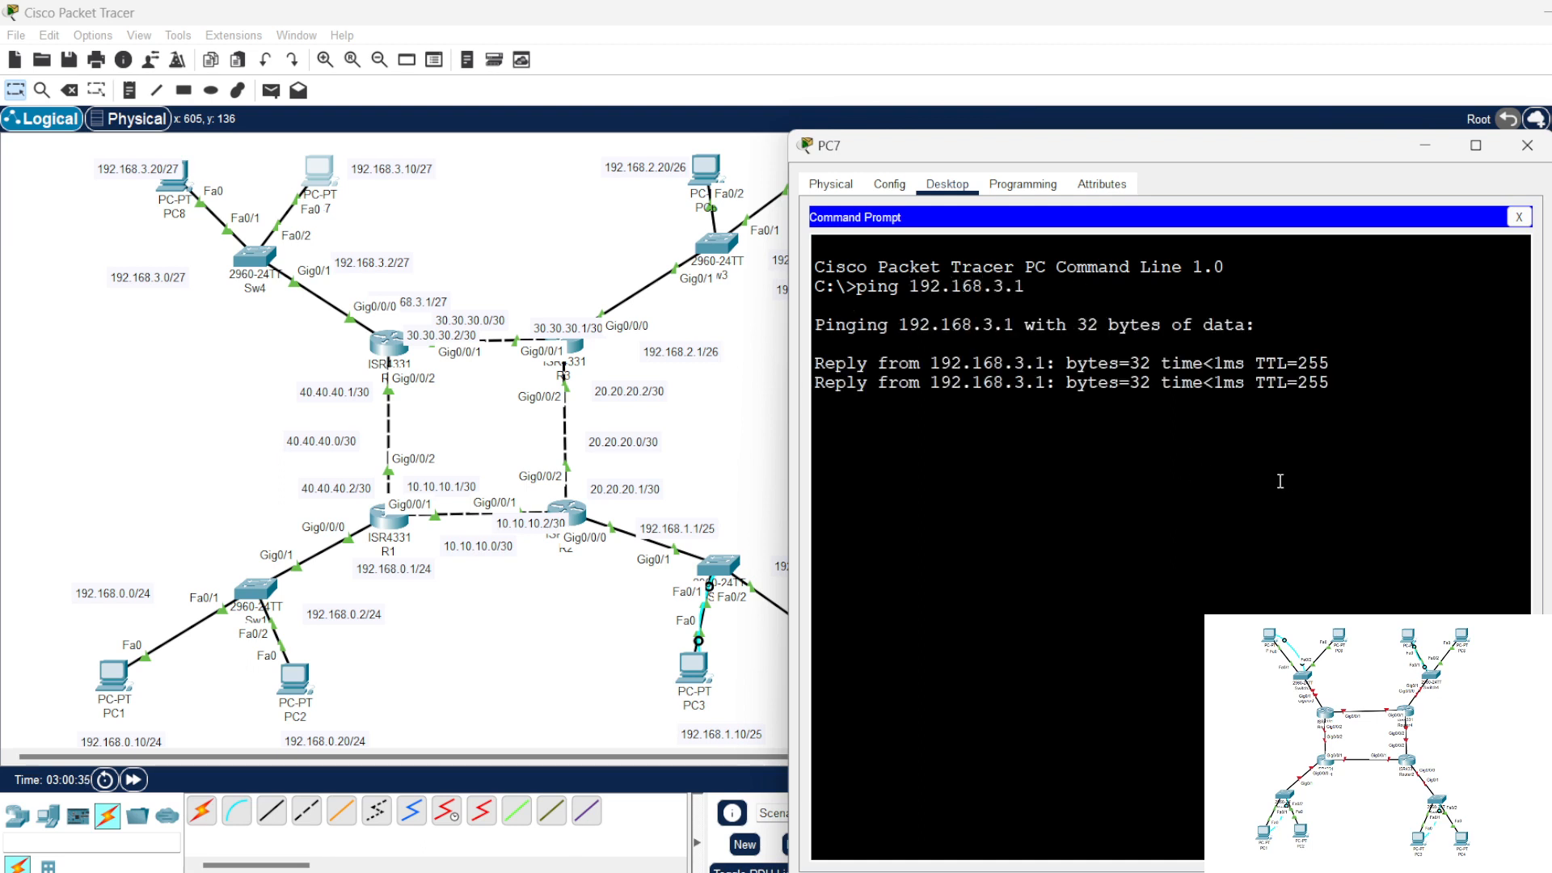
{"action": "left_click", "coordinate": [1518, 217]}
{"action": "left_click", "coordinate": [1526, 145]}
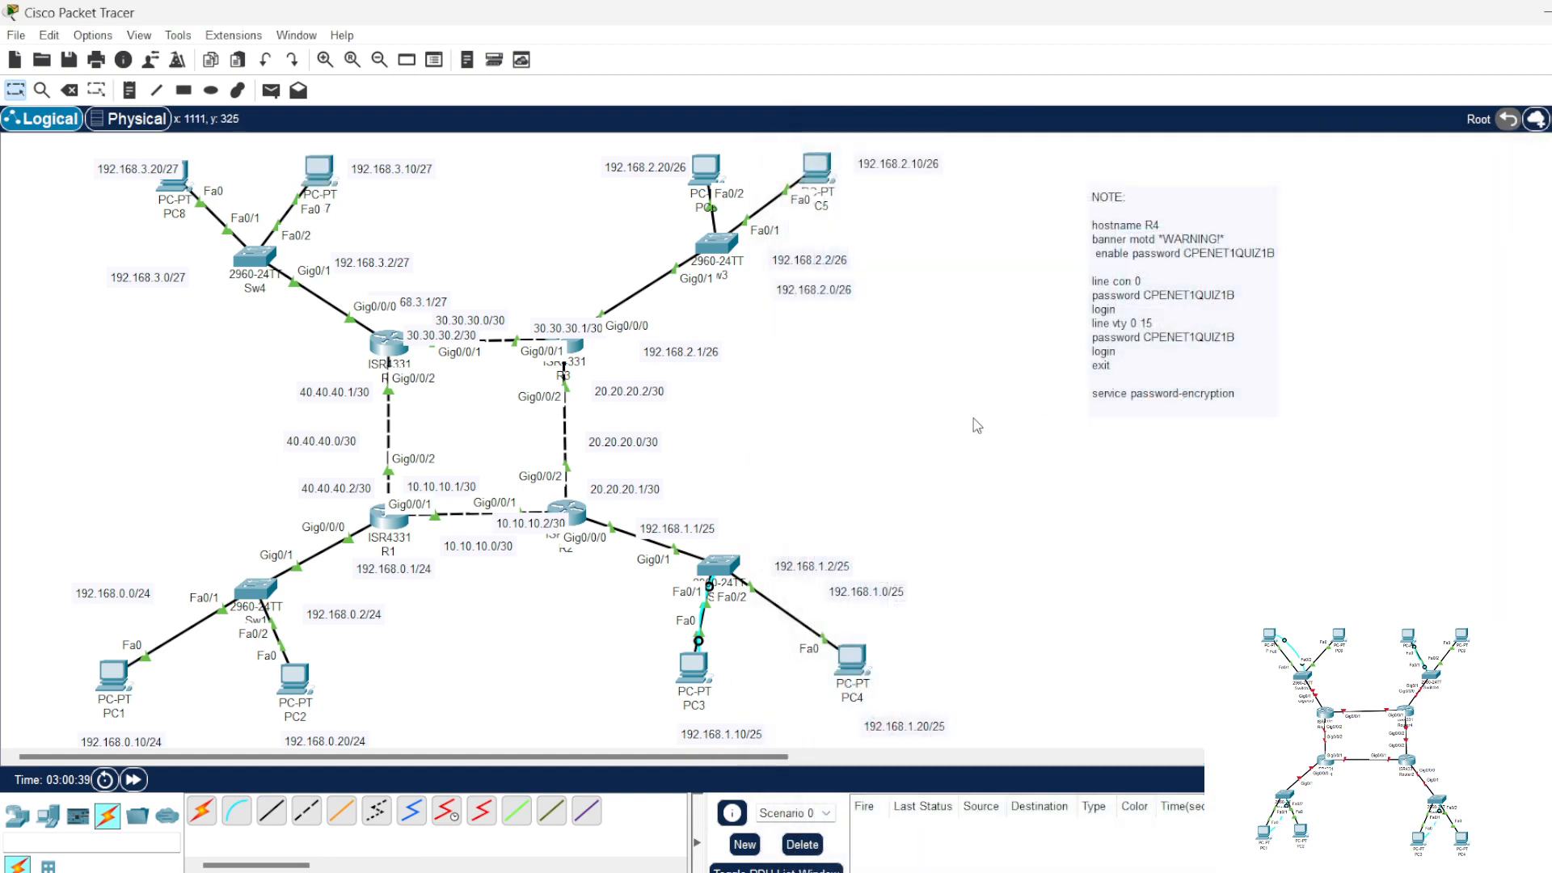